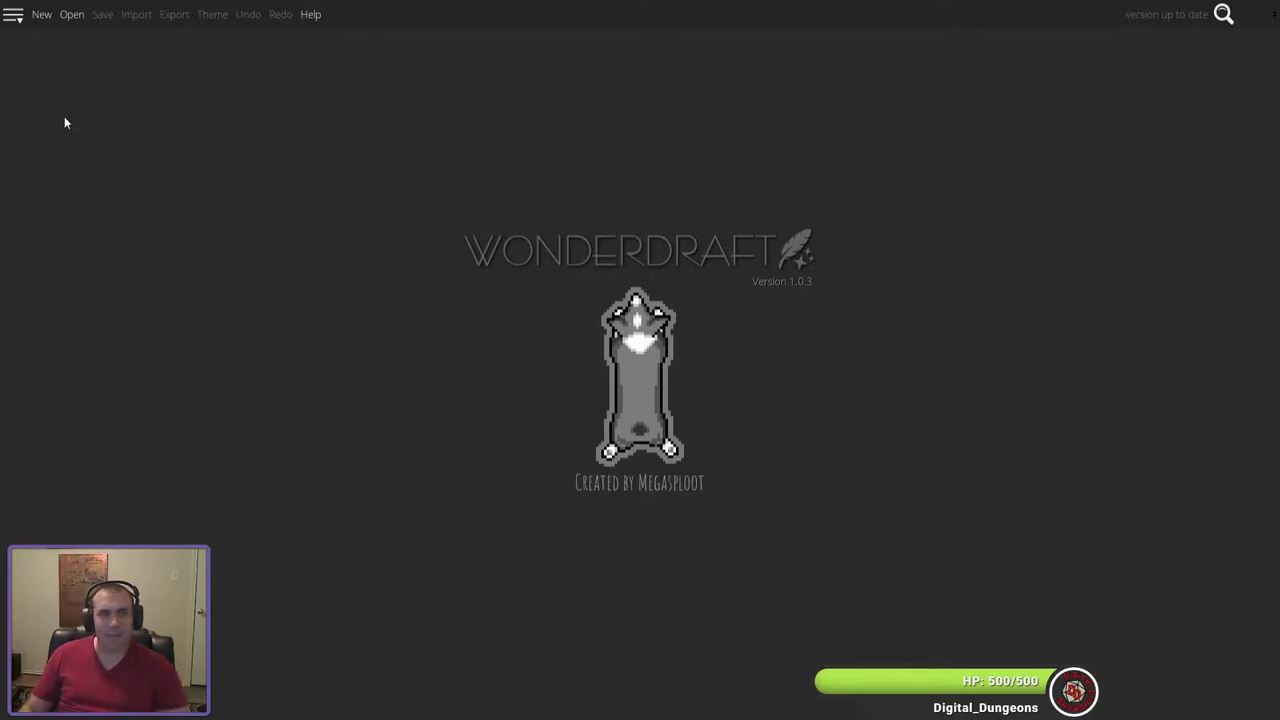
- Open the existing continent map and hide its Labels and Overlay layers
{"action": "left_click", "coordinate": [13, 16]}
{"action": "mouse_move", "coordinate": [25, 42]}
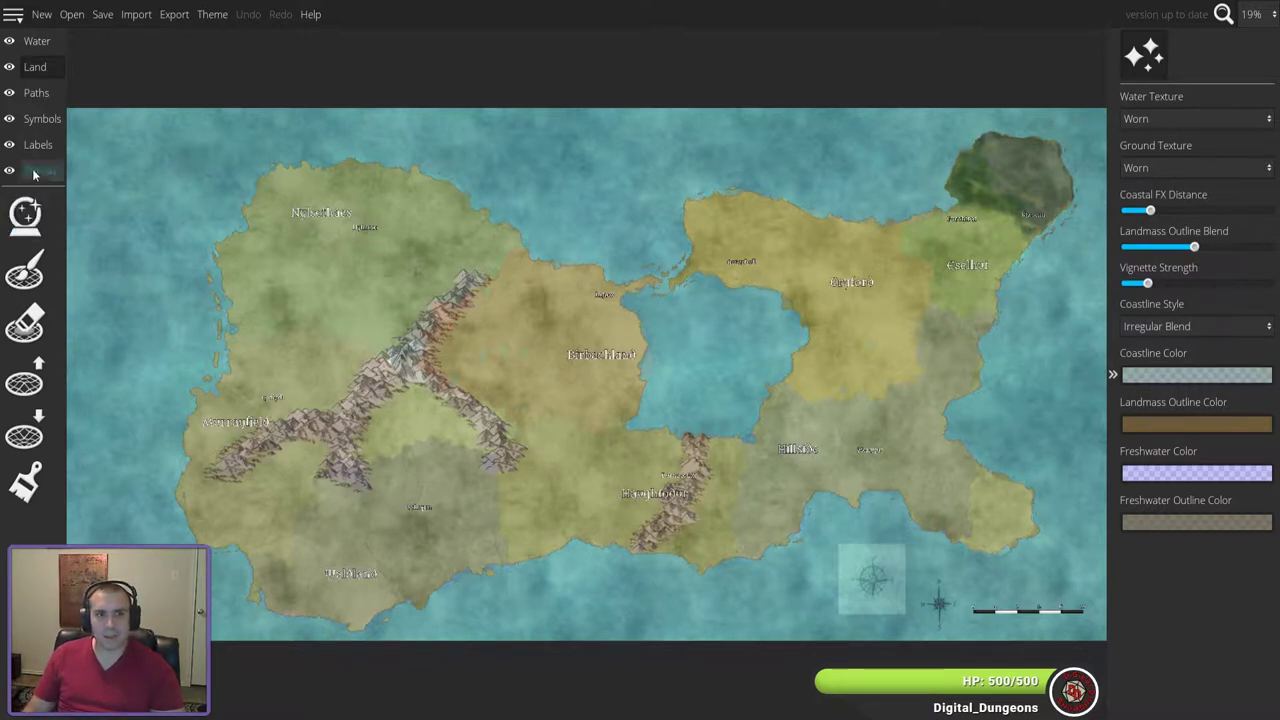
{"action": "left_click", "coordinate": [10, 145]}
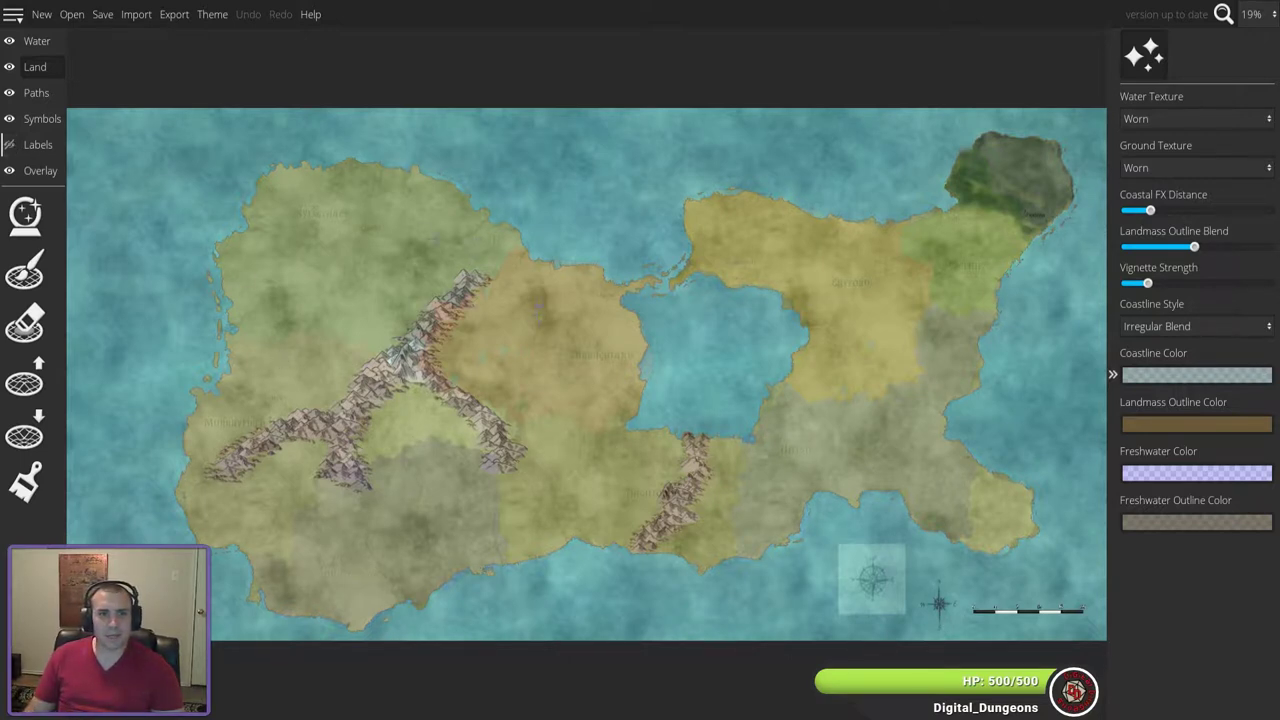
{"action": "left_click", "coordinate": [9, 170]}
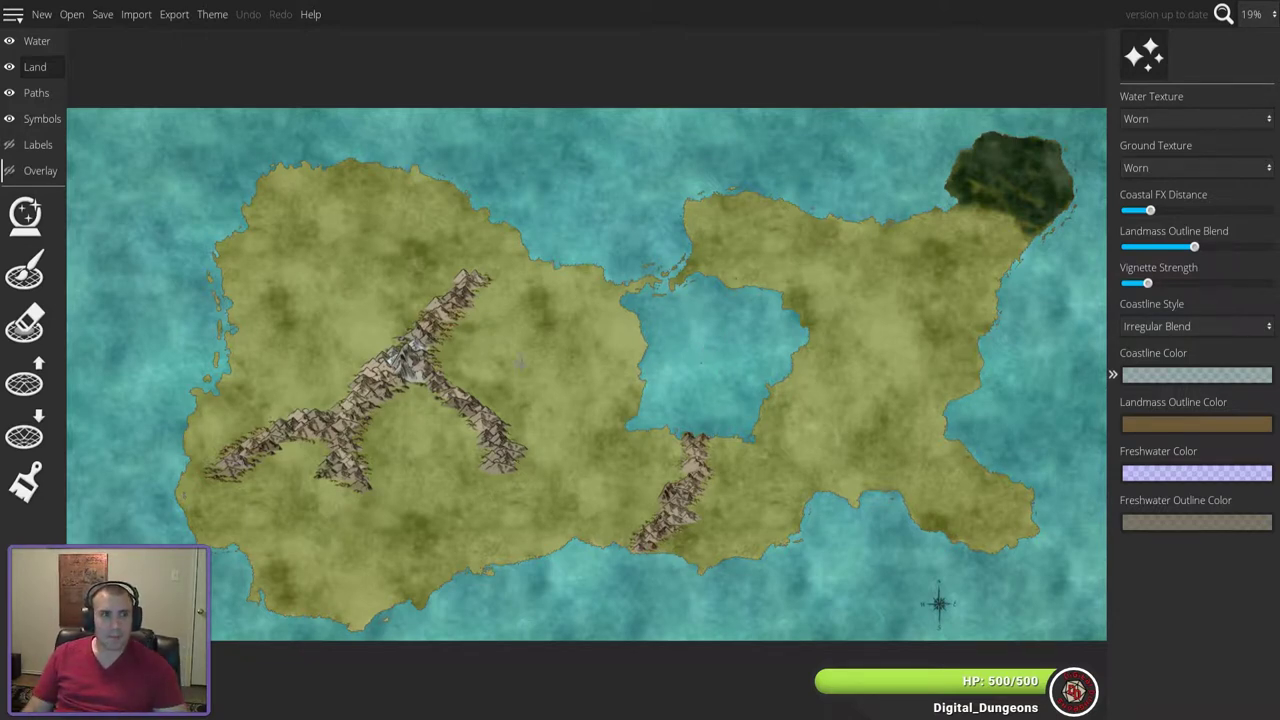
{"action": "left_click", "coordinate": [22, 383]}
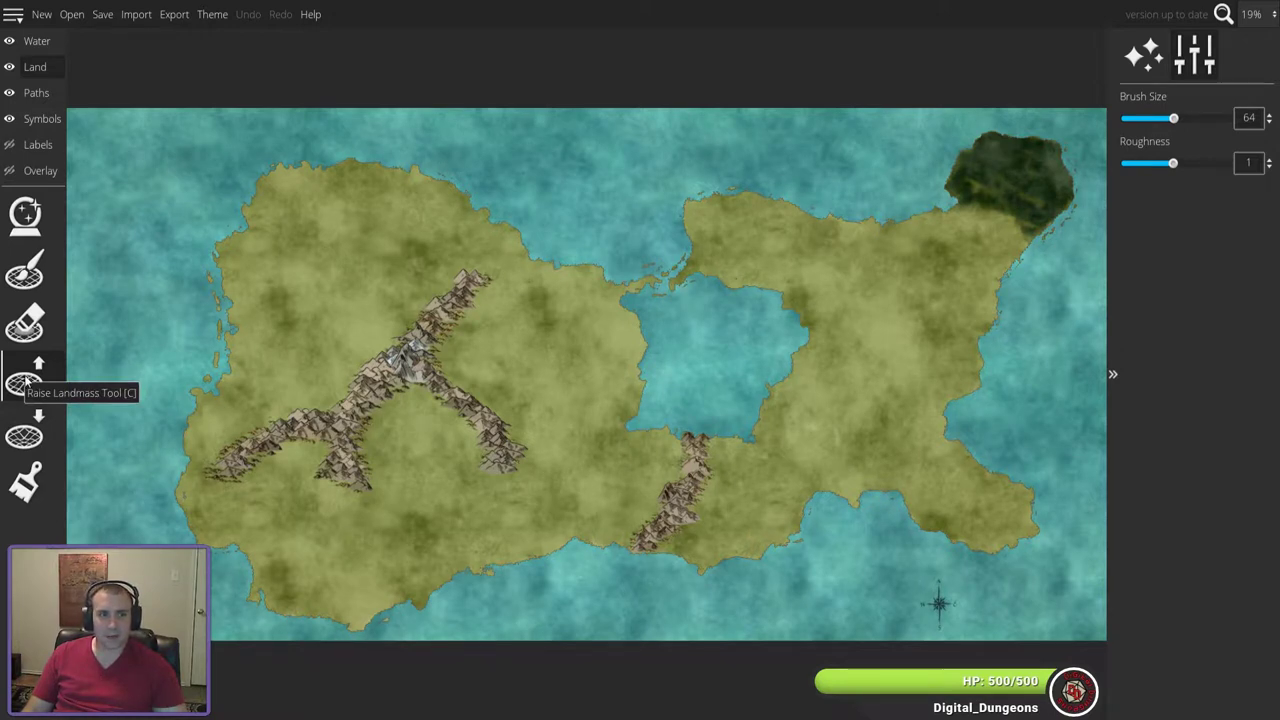
{"action": "left_click", "coordinate": [25, 270]}
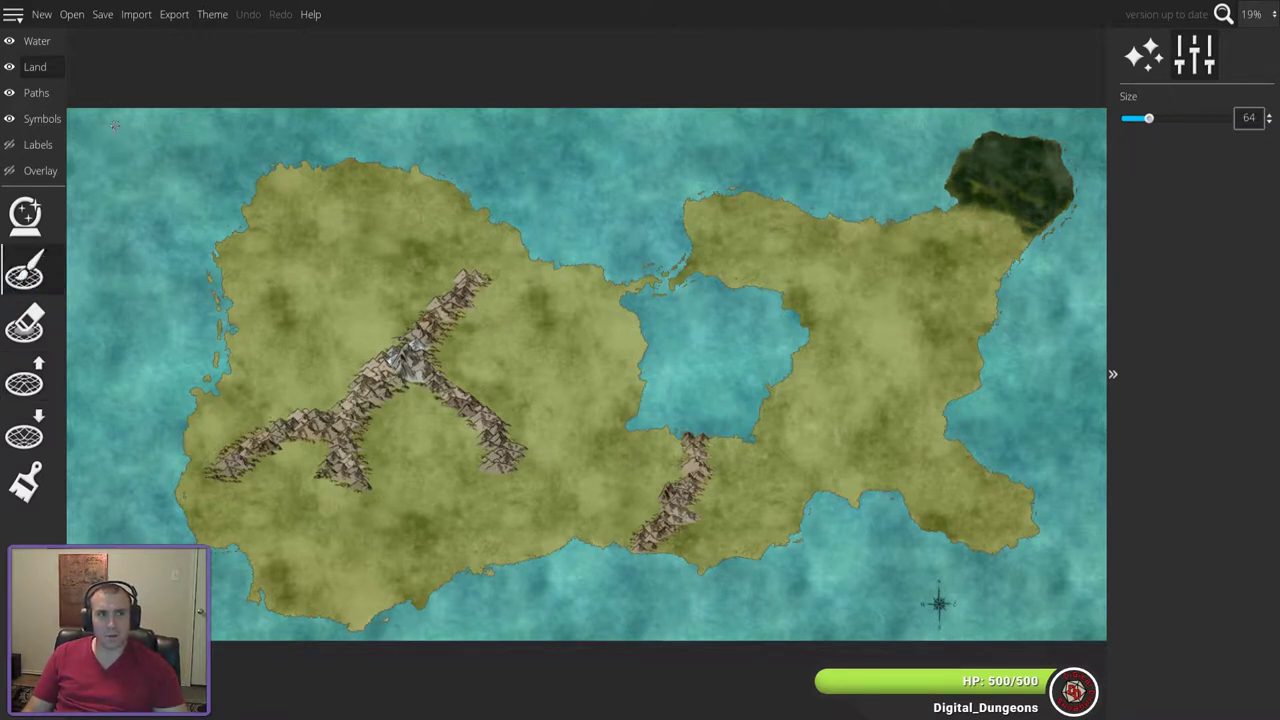
{"action": "left_click_drag", "start_coordinate": [1149, 118], "coordinate": [1186, 119]}
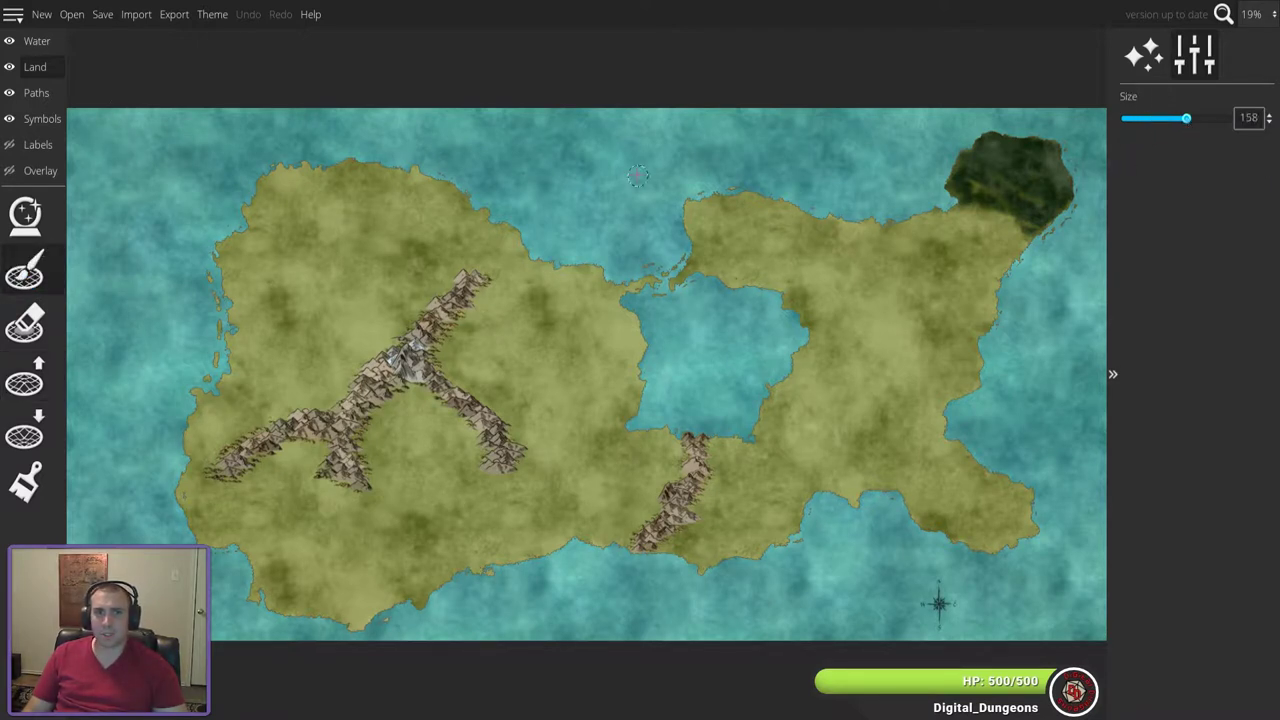
{"action": "left_click_drag", "start_coordinate": [698, 149], "coordinate": [533, 146]}
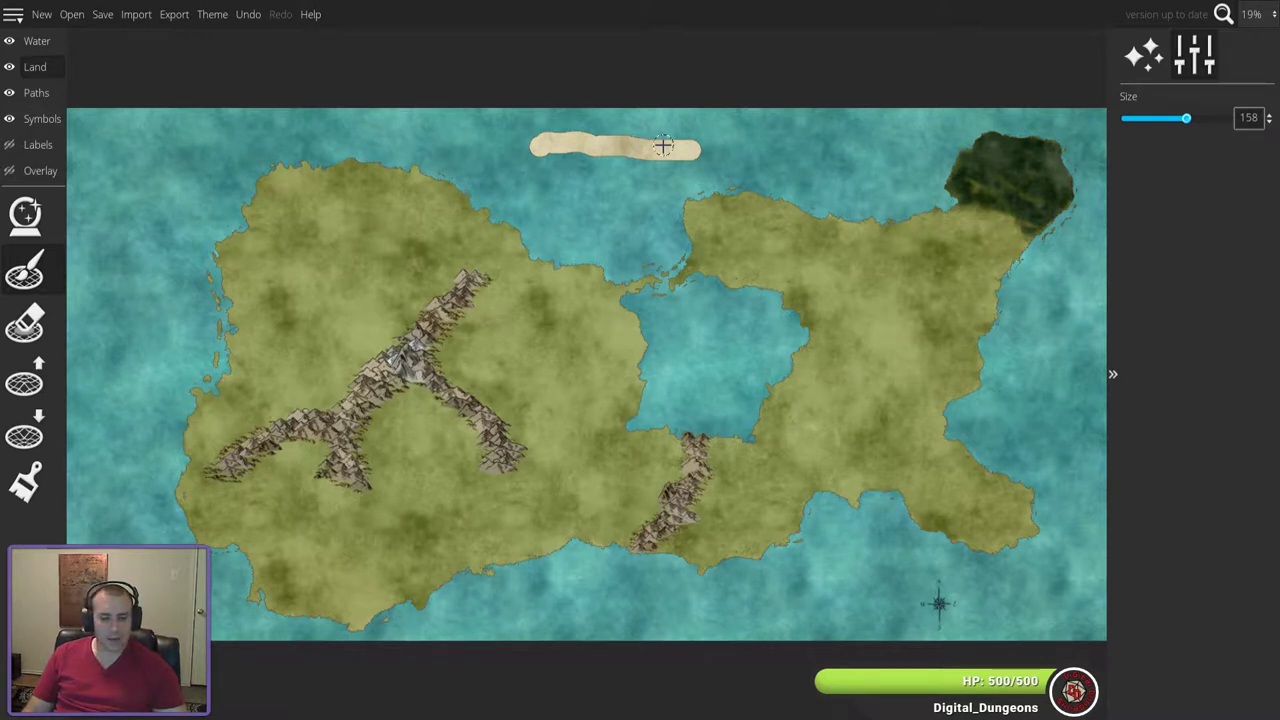
{"action": "key", "text": "ctrl+z"}
- Create an irregular island in the middle of the inland sea with the Raise Landmass tool at brush size 64
{"action": "left_click", "coordinate": [25, 380]}
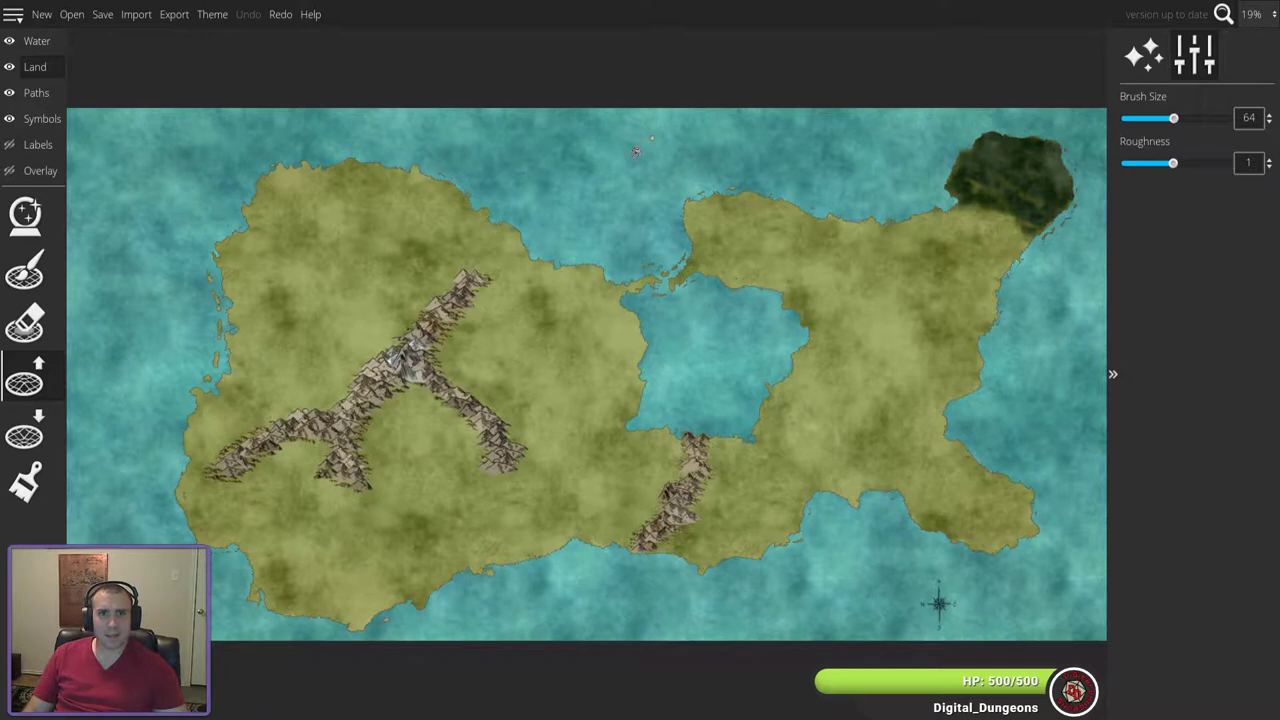
{"action": "left_click", "coordinate": [638, 155]}
{"action": "key", "text": "ctrl+z"}
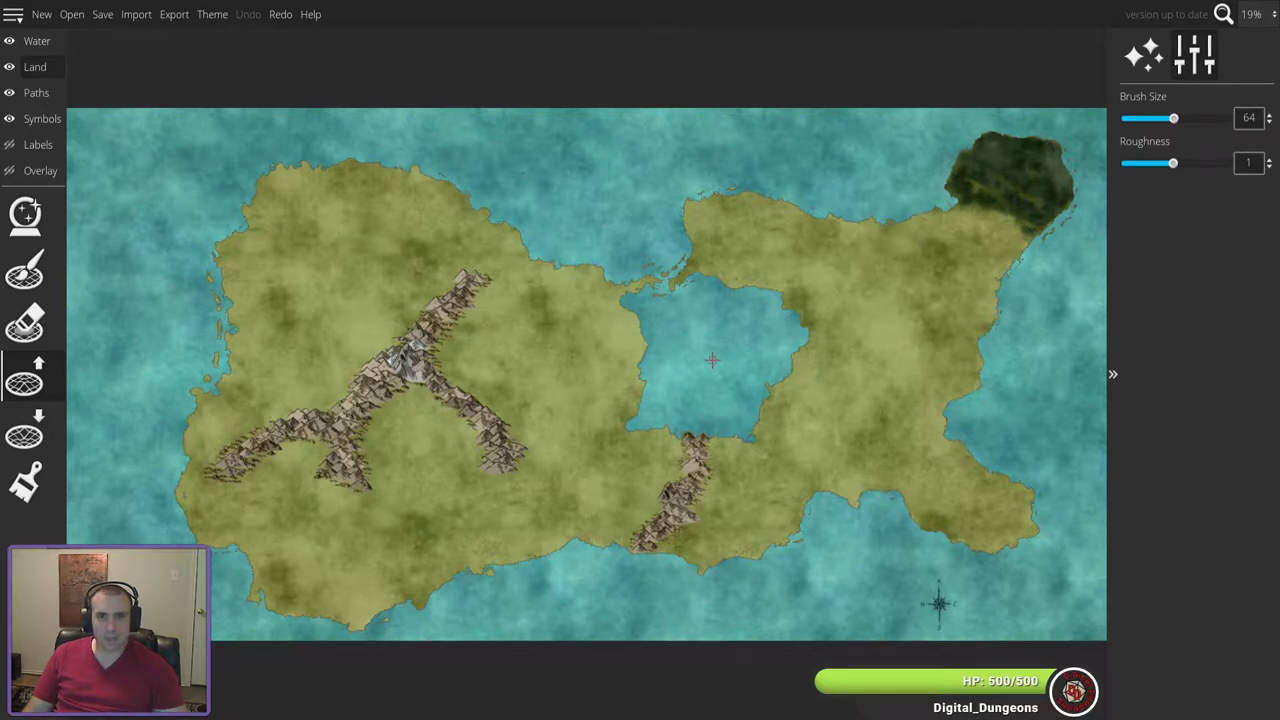
{"action": "scroll", "coordinate": [713, 361], "scroll_direction": "up", "scroll_amount": 5}
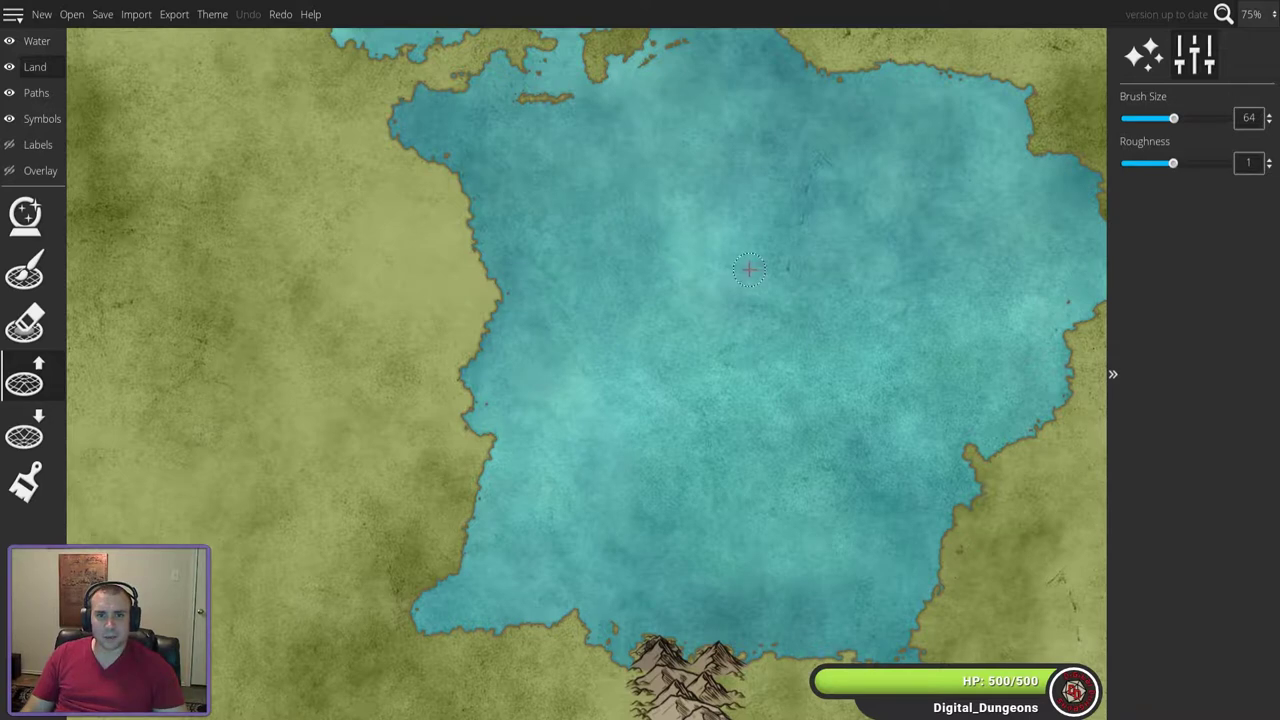
{"action": "mouse_move", "coordinate": [745, 250]}
{"action": "left_mouse_down"}
{"action": "mouse_move", "coordinate": [721, 284]}
{"action": "mouse_move", "coordinate": [727, 328]}
{"action": "mouse_move", "coordinate": [794, 307]}
{"action": "mouse_move", "coordinate": [751, 255]}
{"action": "mouse_move", "coordinate": [751, 285]}
{"action": "mouse_move", "coordinate": [735, 294]}
{"action": "mouse_move", "coordinate": [759, 283]}
{"action": "mouse_move", "coordinate": [761, 306]}
{"action": "mouse_move", "coordinate": [746, 298]}
{"action": "mouse_move", "coordinate": [748, 311]}
{"action": "mouse_move", "coordinate": [767, 301]}
{"action": "mouse_move", "coordinate": [734, 319]}
{"action": "mouse_move", "coordinate": [719, 308]}
{"action": "mouse_move", "coordinate": [718, 338]}
{"action": "mouse_move", "coordinate": [735, 370]}
{"action": "mouse_move", "coordinate": [739, 344]}
{"action": "mouse_move", "coordinate": [751, 353]}
{"action": "mouse_move", "coordinate": [774, 329]}
{"action": "mouse_move", "coordinate": [760, 348]}
{"action": "mouse_move", "coordinate": [764, 336]}
{"action": "mouse_move", "coordinate": [747, 338]}
{"action": "mouse_move", "coordinate": [779, 341]}
{"action": "left_mouse_up"}
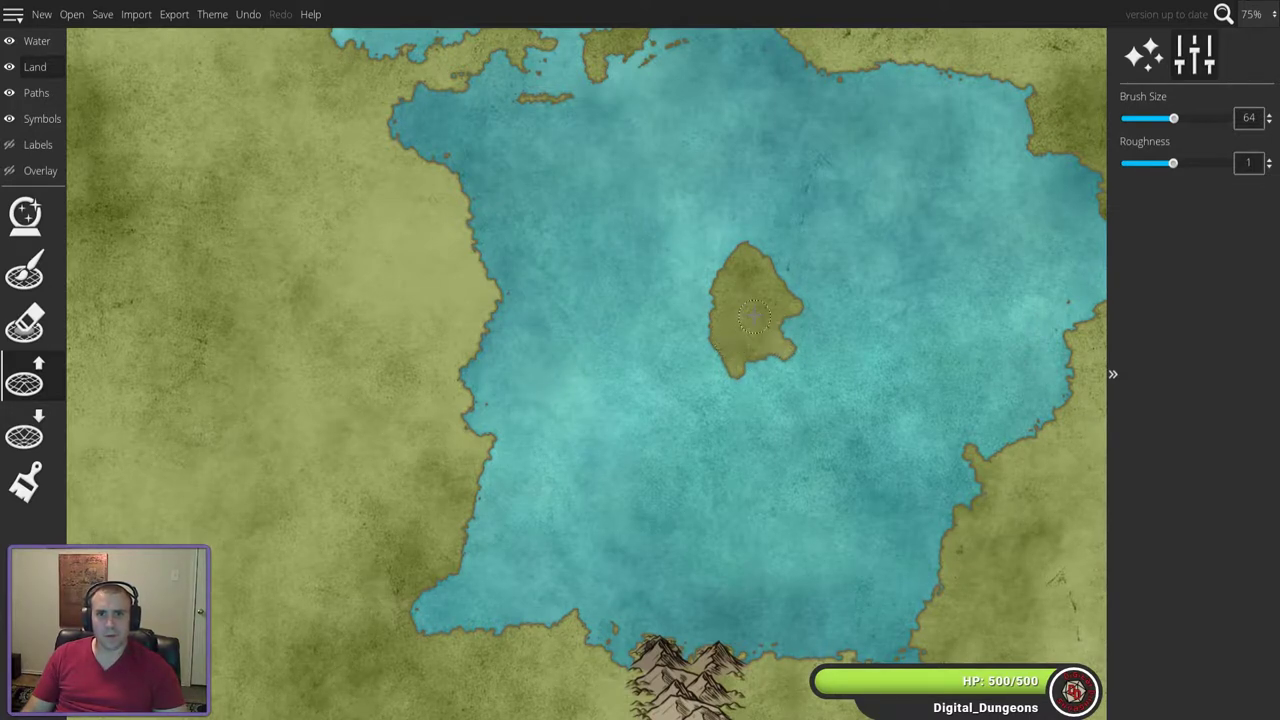
{"action": "mouse_move", "coordinate": [706, 287]}
{"action": "left_mouse_down"}
{"action": "mouse_move", "coordinate": [787, 267]}
{"action": "mouse_move", "coordinate": [712, 266]}
{"action": "mouse_move", "coordinate": [722, 280]}
{"action": "mouse_move", "coordinate": [717, 268]}
{"action": "mouse_move", "coordinate": [781, 277]}
{"action": "left_mouse_up"}
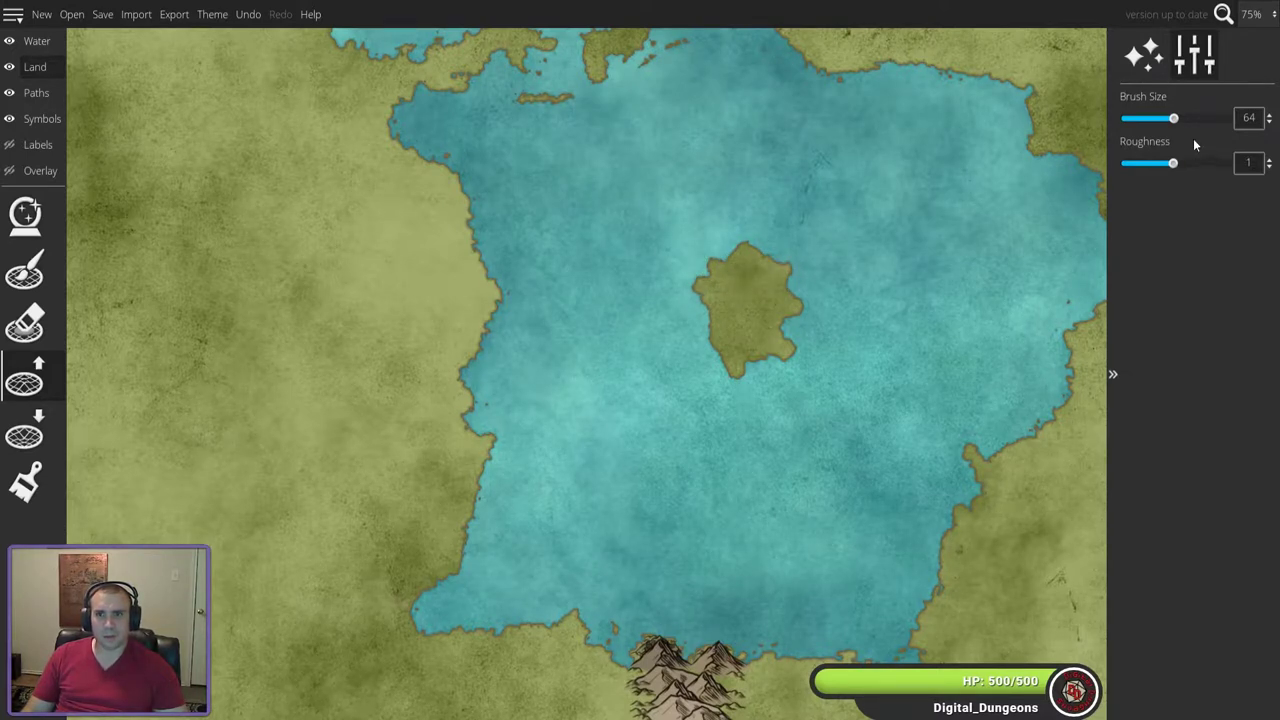
- Raise a chain of tiny islets along the central island's eastern side and a cluster north of it, using brush size 19
{"action": "left_click_drag", "start_coordinate": [1173, 118], "coordinate": [1137, 120]}
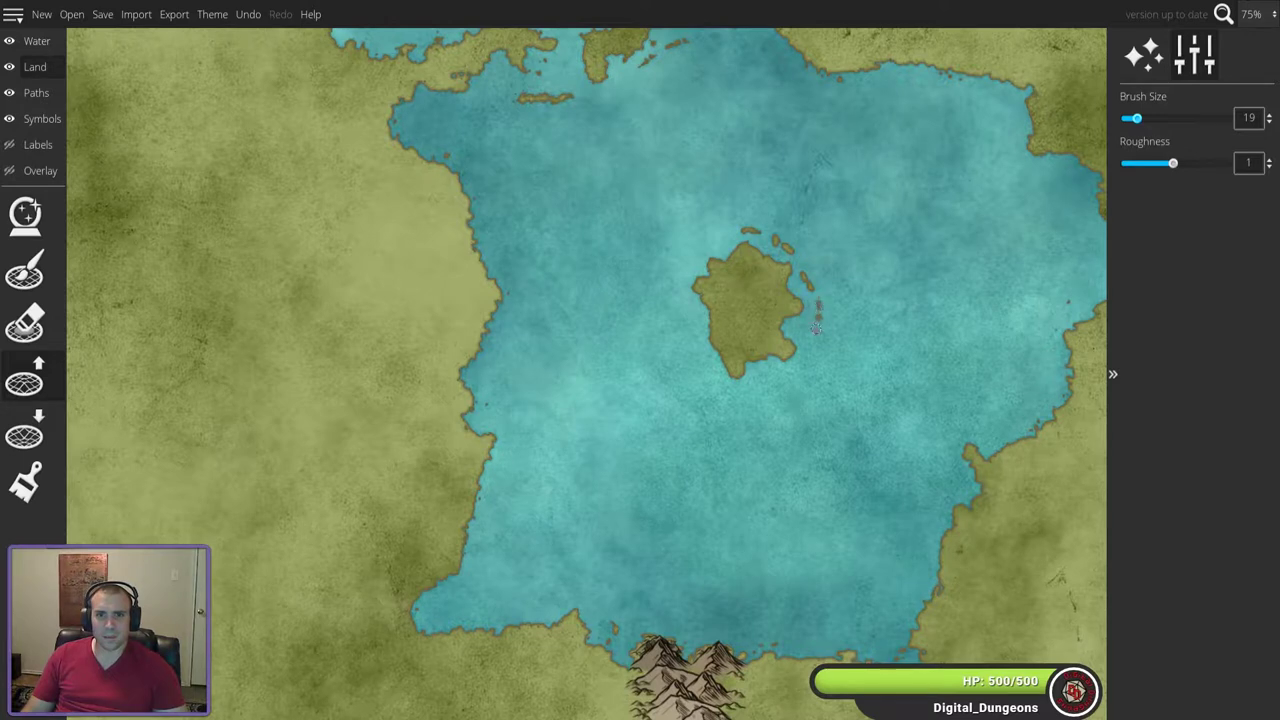
{"action": "left_click", "coordinate": [800, 390]}
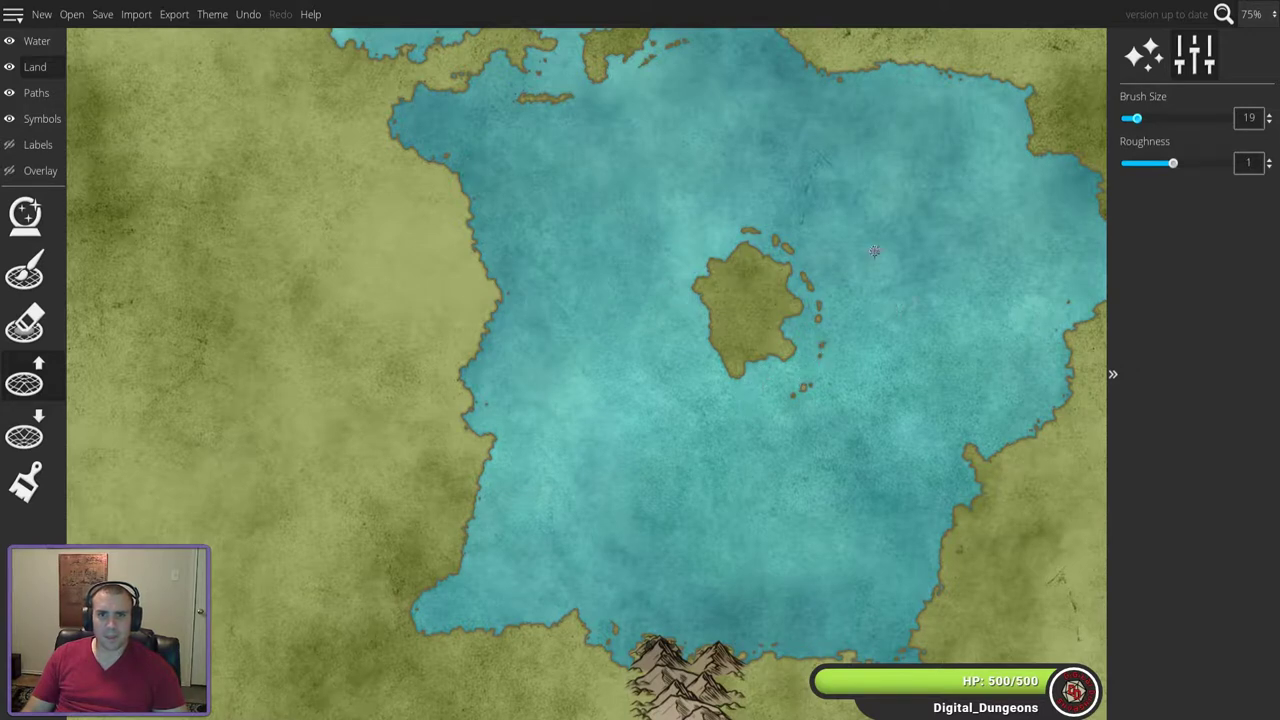
{"action": "left_click", "coordinate": [774, 182]}
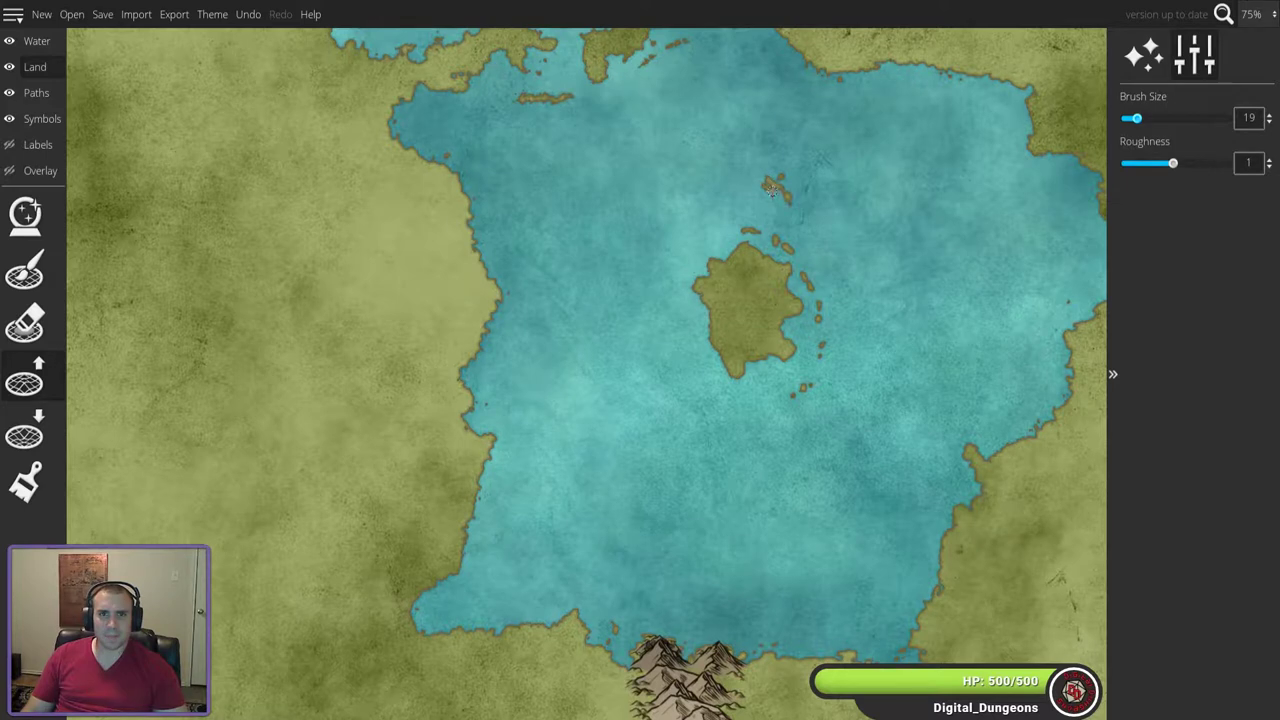
{"action": "left_click", "coordinate": [670, 245]}
{"action": "key", "text": "ctrl+z"}
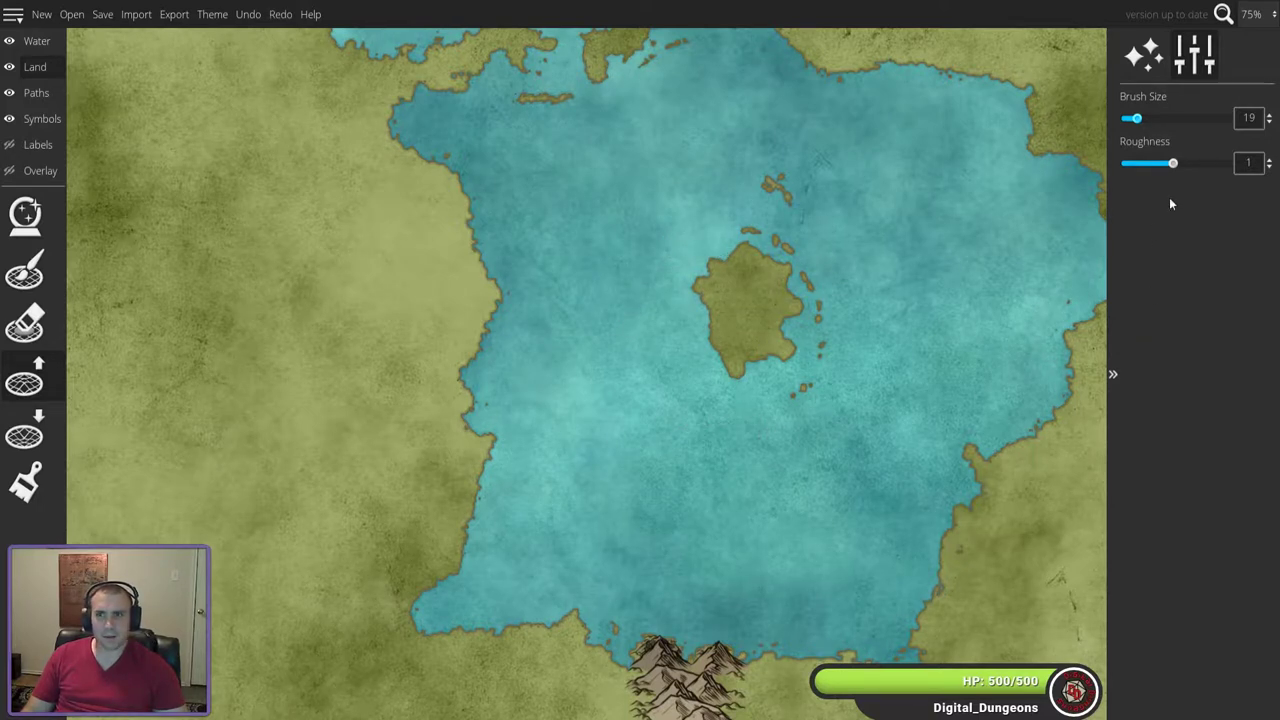
- Raise larger islets in a loose outer ring around the central island, using brush size 38
{"action": "mouse_move", "coordinate": [1138, 122]}
{"action": "left_mouse_down"}
{"action": "mouse_move", "coordinate": [1146, 131]}
{"action": "mouse_move", "coordinate": [1153, 119]}
{"action": "left_mouse_up"}
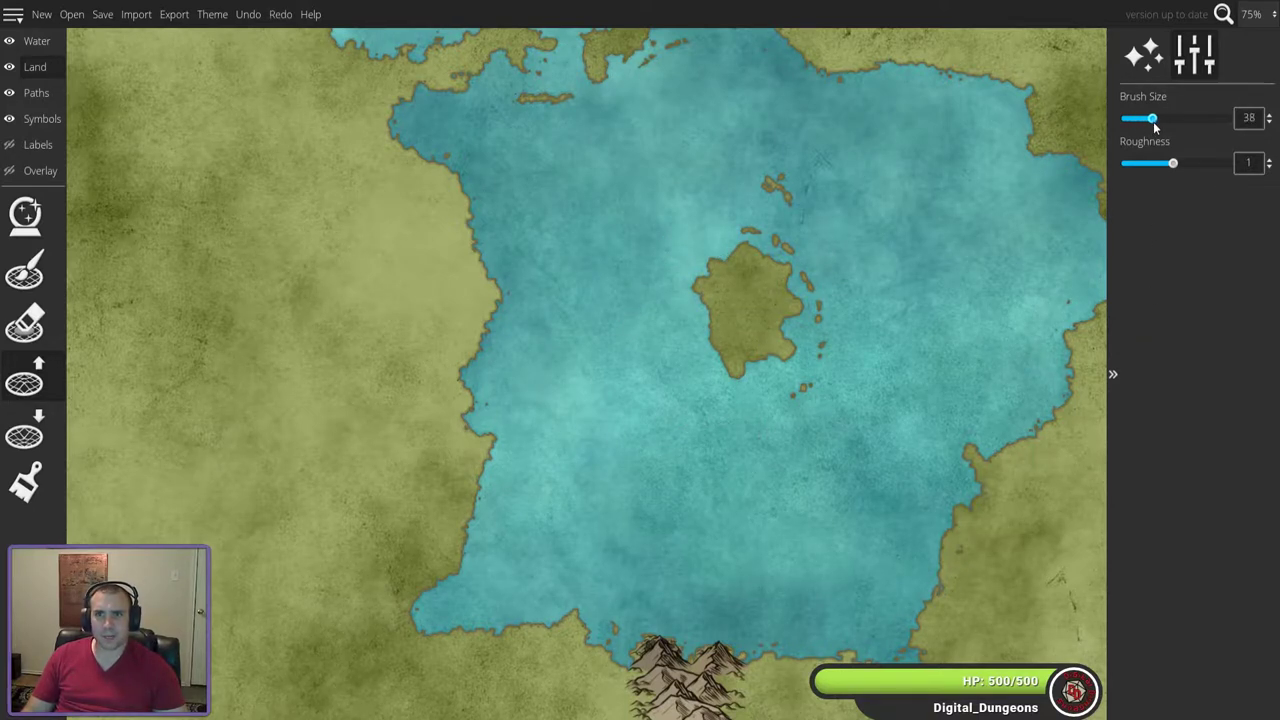
{"action": "left_click_drag", "start_coordinate": [784, 431], "coordinate": [752, 433]}
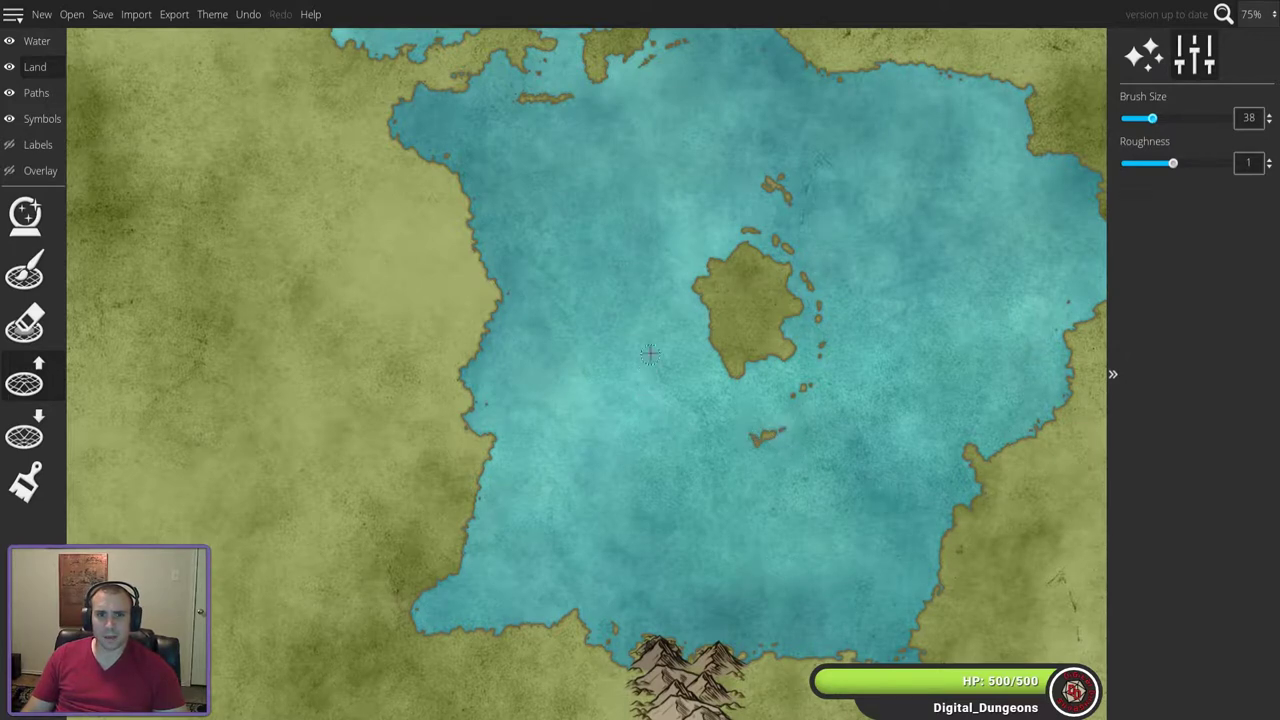
{"action": "left_click", "coordinate": [623, 283]}
{"action": "left_click", "coordinate": [634, 313]}
{"action": "left_click_drag", "start_coordinate": [651, 367], "coordinate": [678, 393]}
{"action": "left_click_drag", "start_coordinate": [668, 245], "coordinate": [748, 172]}
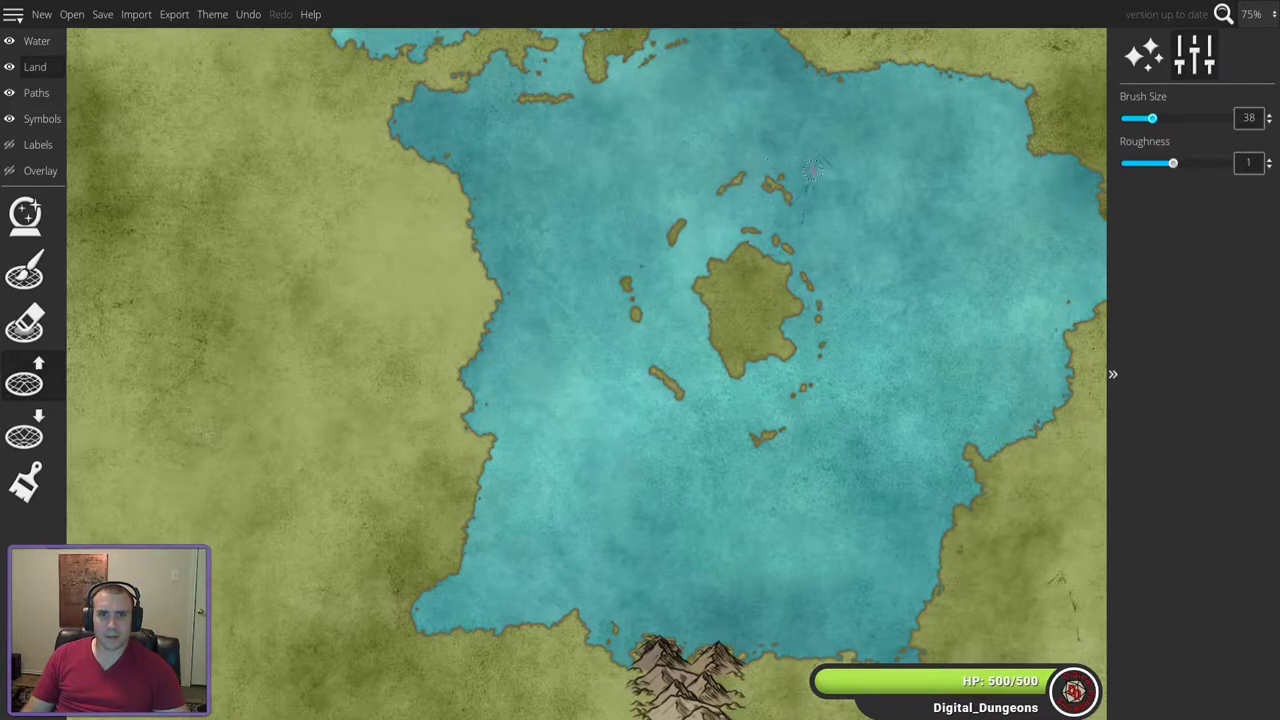
{"action": "left_click_drag", "start_coordinate": [828, 243], "coordinate": [852, 280]}
- Trim the central island's shoreline and thin out the surrounding islets with the Lower Landmass tool at brush size 38
{"action": "left_click", "coordinate": [24, 432]}
{"action": "mouse_move", "coordinate": [803, 378]}
{"action": "left_mouse_down"}
{"action": "mouse_move", "coordinate": [833, 347]}
{"action": "mouse_move", "coordinate": [805, 272]}
{"action": "left_mouse_up"}
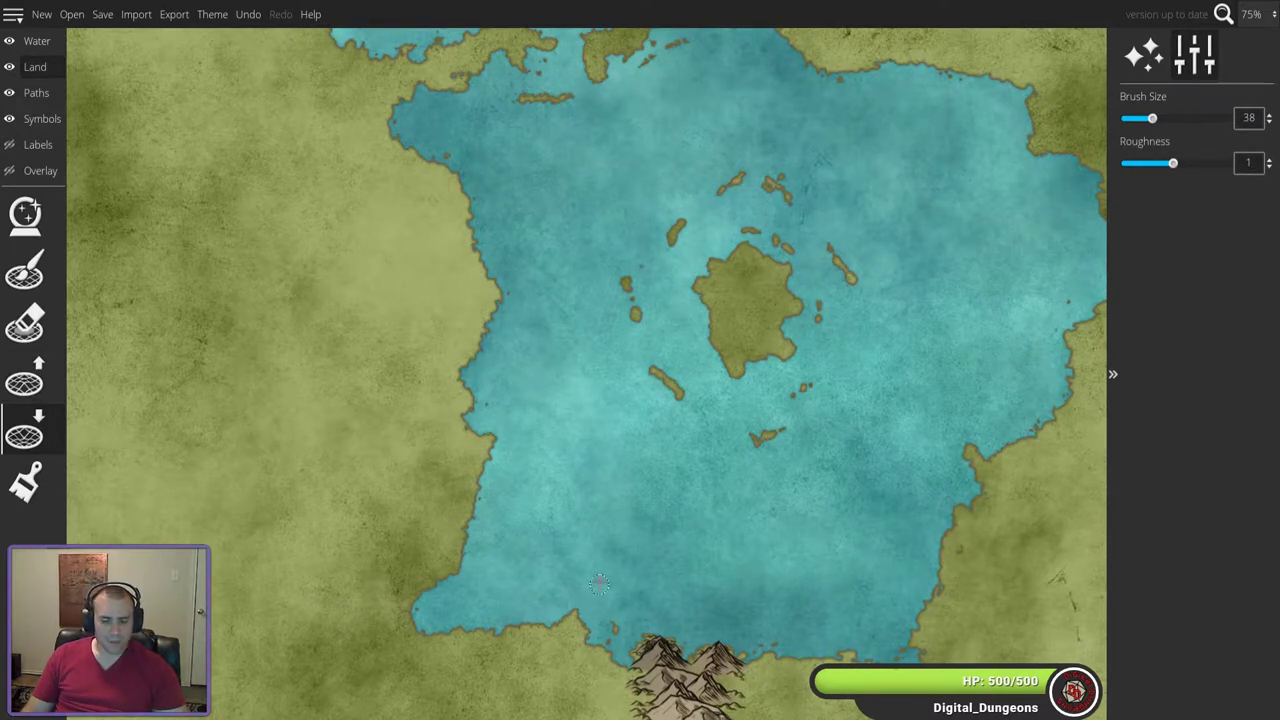
{"action": "scroll", "coordinate": [720, 494], "scroll_direction": "down", "scroll_amount": 1}
{"action": "scroll", "coordinate": [720, 494], "scroll_direction": "down", "scroll_amount": 3}
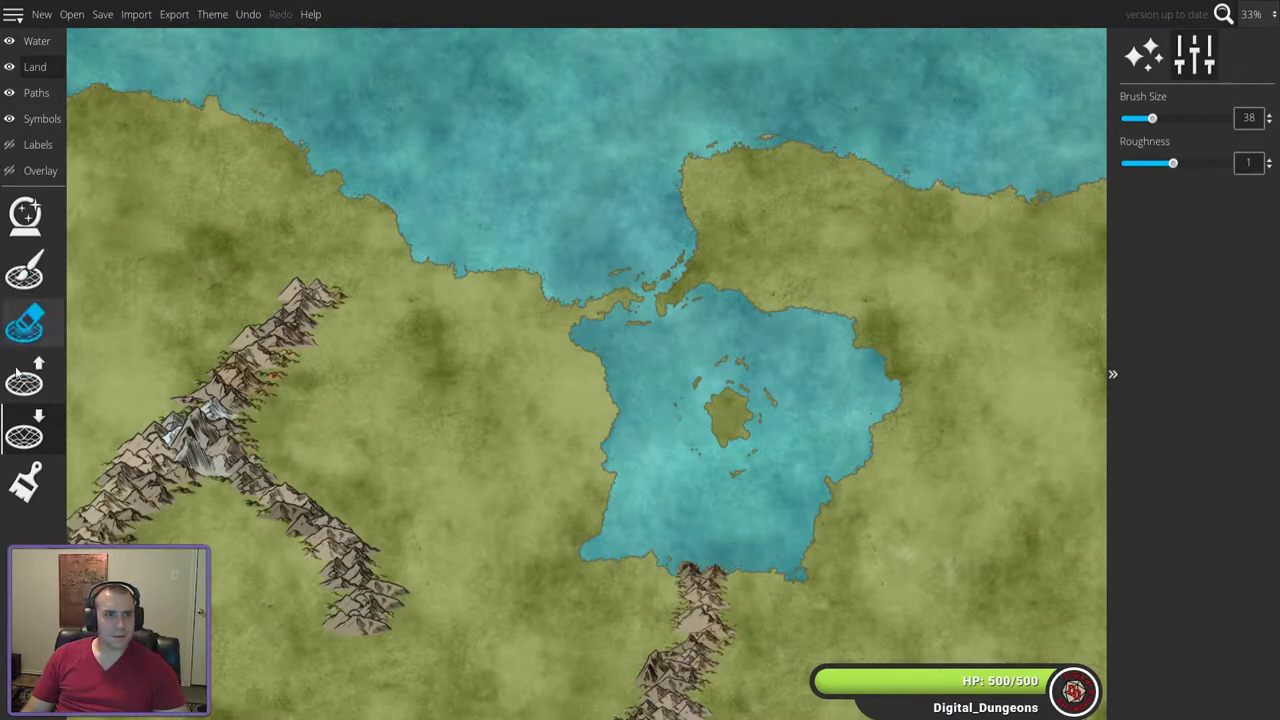
{"action": "left_click", "coordinate": [23, 322]}
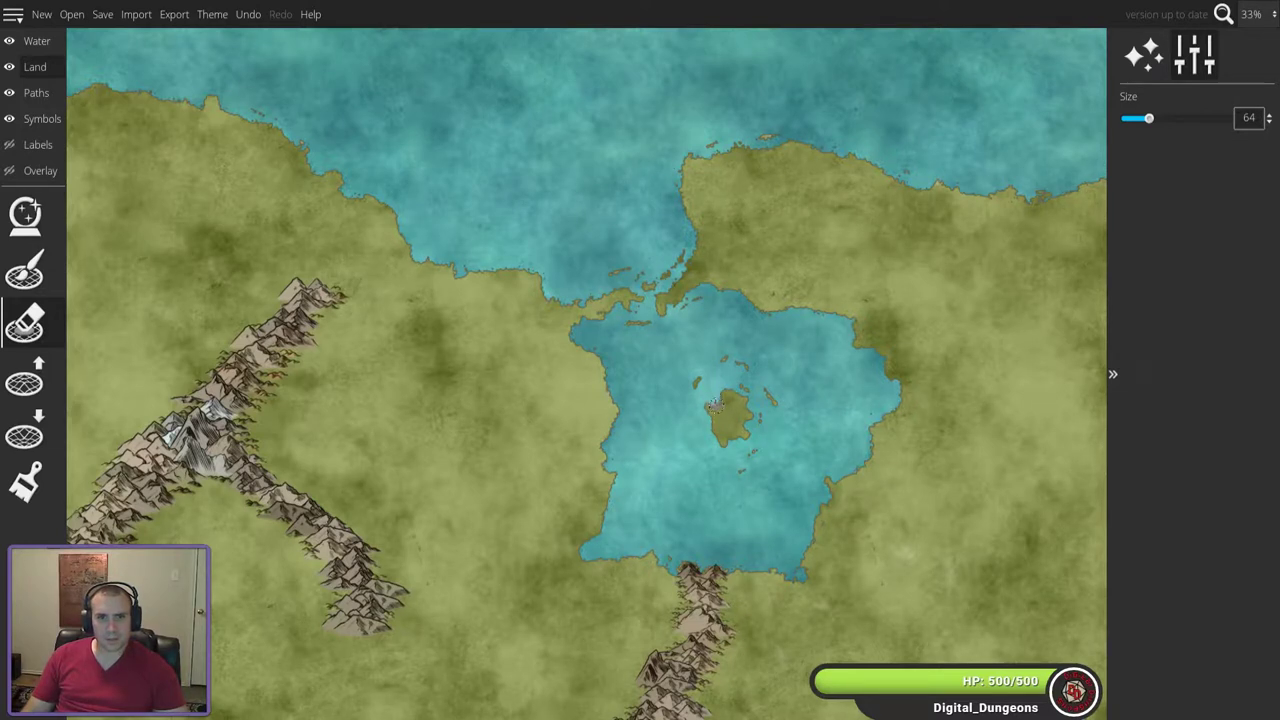
{"action": "left_click", "coordinate": [25, 435]}
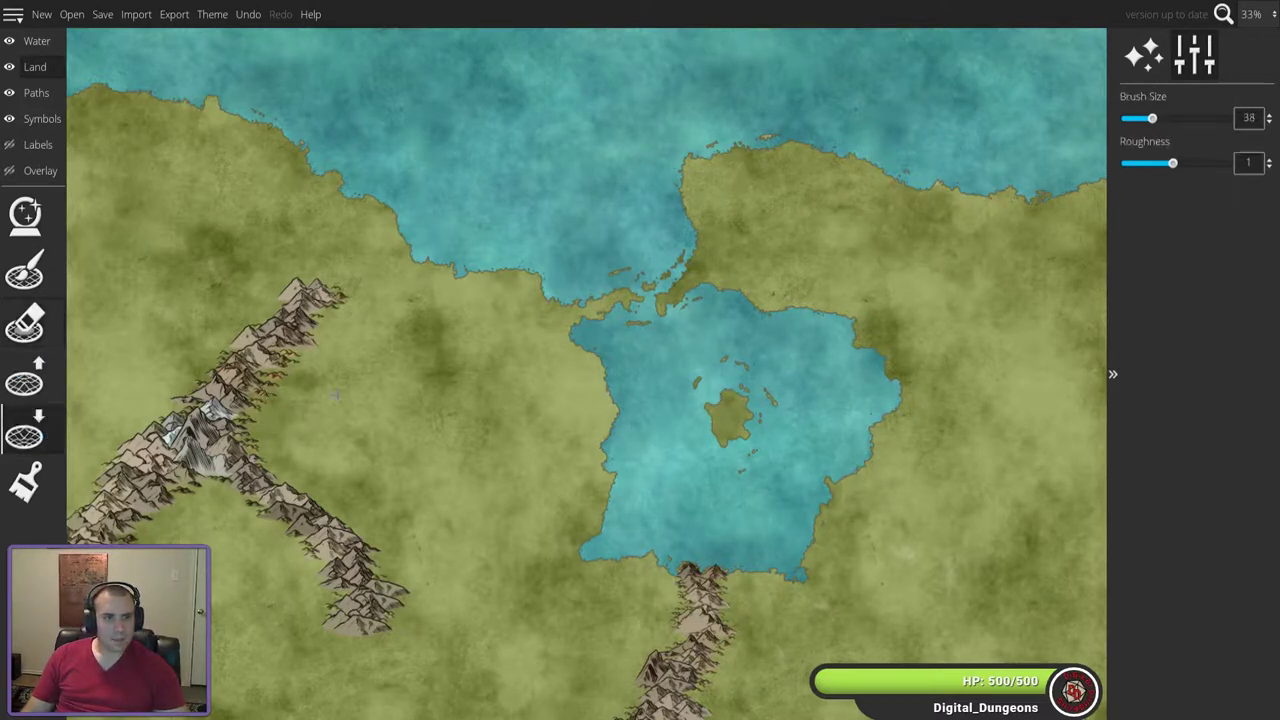
{"action": "scroll", "coordinate": [703, 450], "scroll_direction": "up", "scroll_amount": 3}
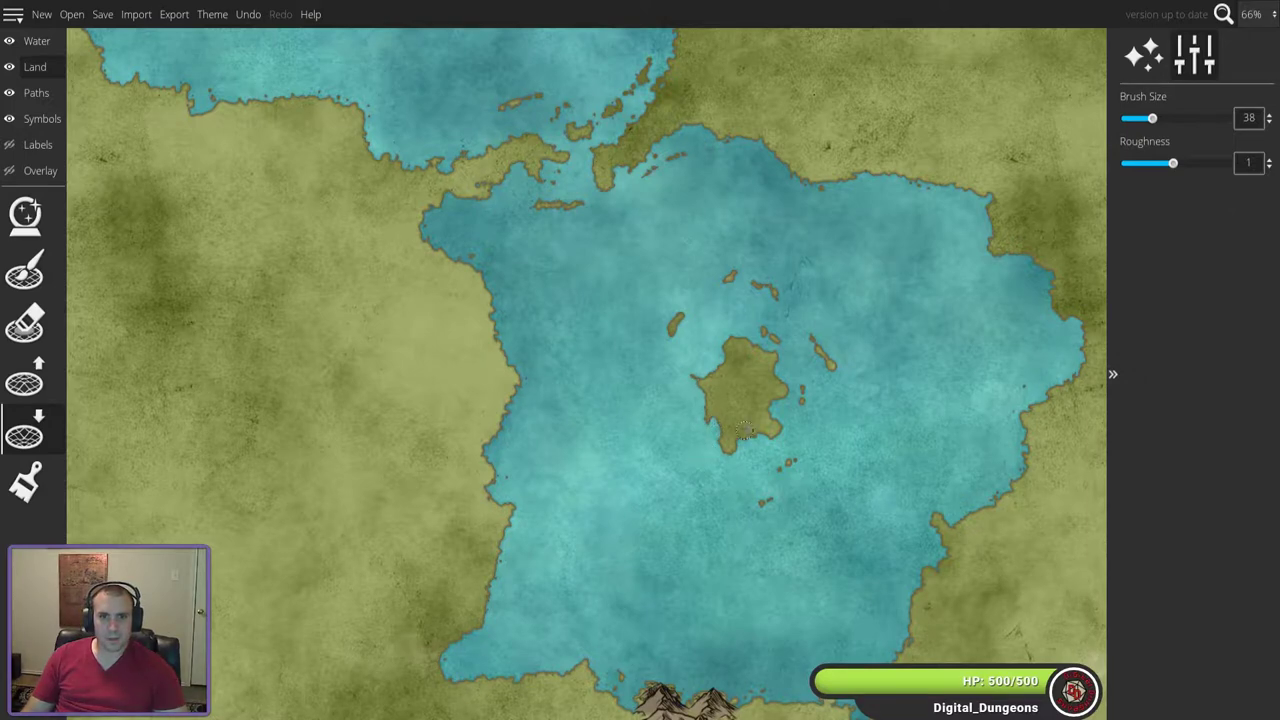
- Draw a closed ring of land in the bay on the continent's east coast with the Raise Landmass tool at brush size 38
{"action": "scroll", "coordinate": [790, 430], "scroll_direction": "down", "scroll_amount": 3}
{"action": "scroll", "coordinate": [784, 430], "scroll_direction": "down", "scroll_amount": 1}
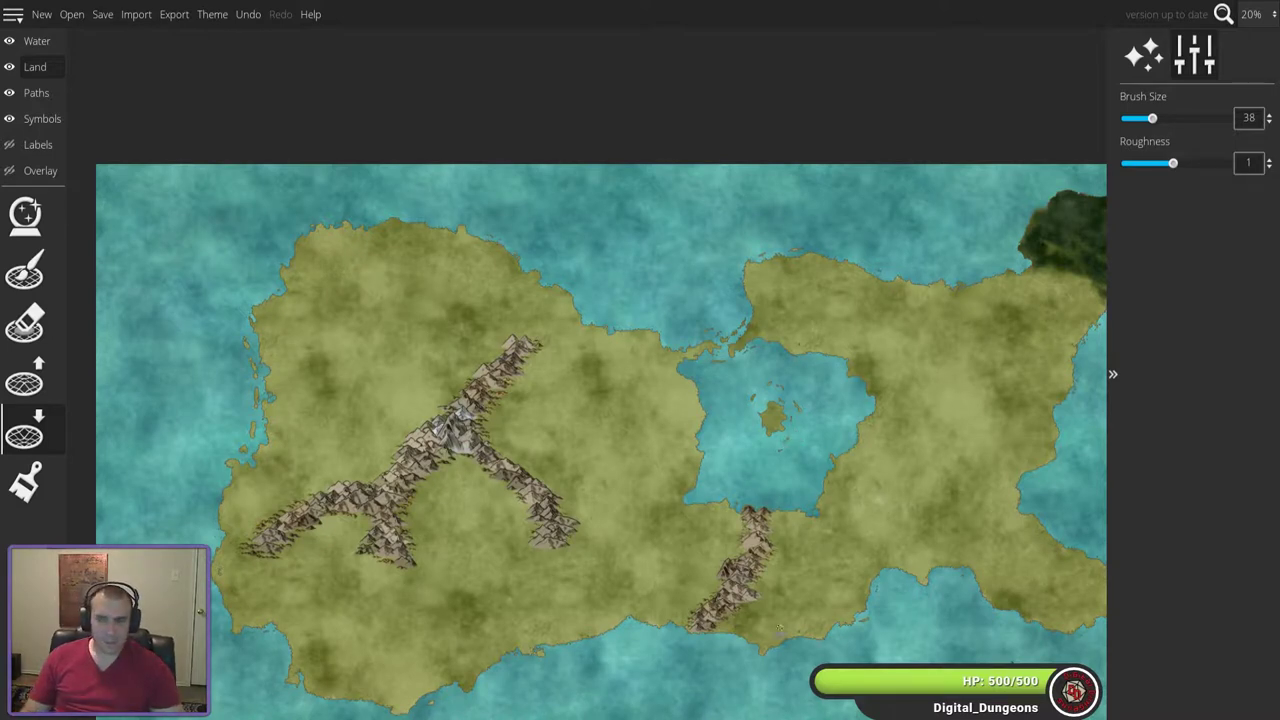
{"action": "left_click_drag", "start_coordinate": [884, 537], "coordinate": [696, 499]}
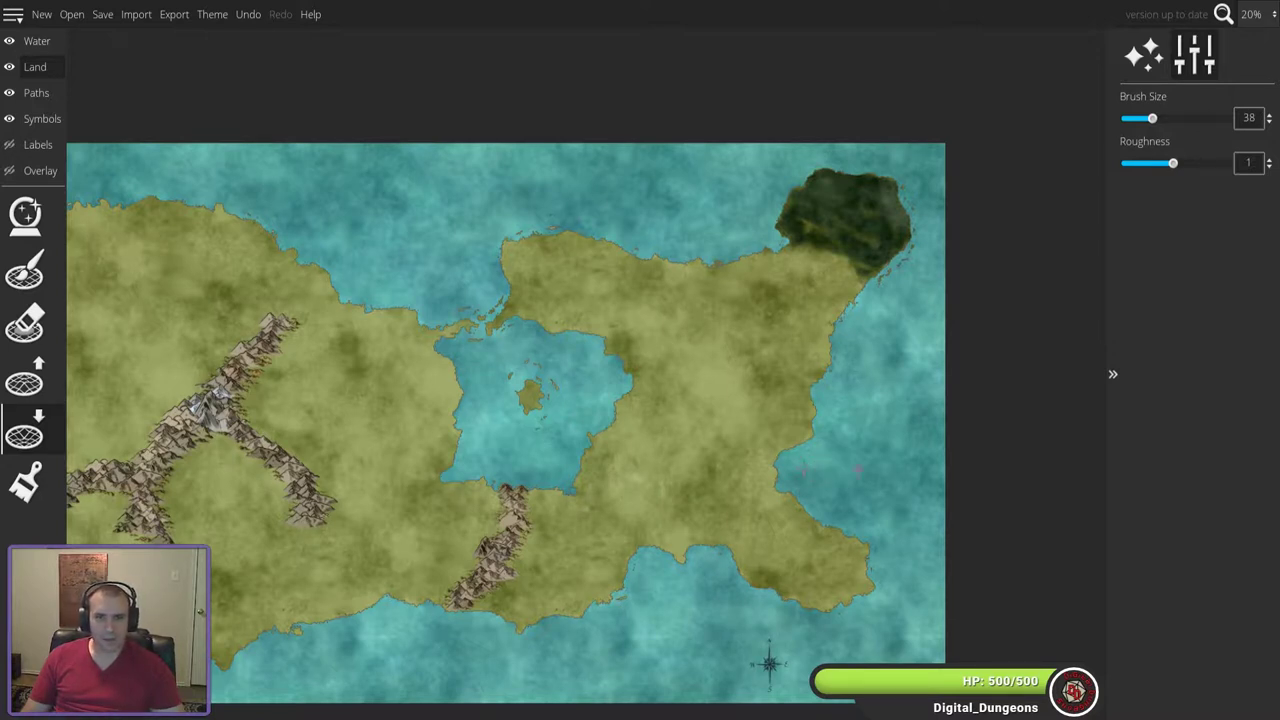
{"action": "scroll", "coordinate": [841, 482], "scroll_direction": "up", "scroll_amount": 5}
{"action": "left_click", "coordinate": [33, 381]}
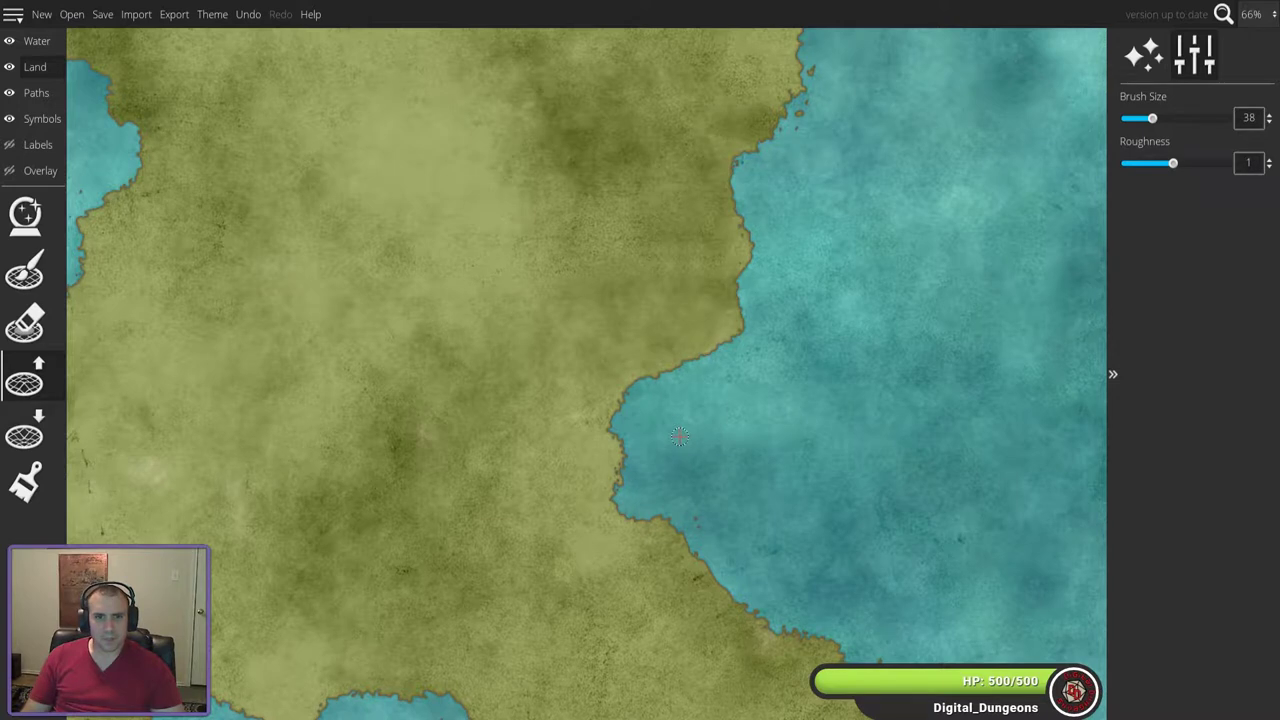
{"action": "mouse_move", "coordinate": [684, 438]}
{"action": "left_mouse_down"}
{"action": "mouse_move", "coordinate": [688, 468]}
{"action": "mouse_move", "coordinate": [681, 442]}
{"action": "mouse_move", "coordinate": [697, 417]}
{"action": "mouse_move", "coordinate": [738, 410]}
{"action": "mouse_move", "coordinate": [760, 442]}
{"action": "mouse_move", "coordinate": [728, 492]}
{"action": "mouse_move", "coordinate": [694, 487]}
{"action": "left_mouse_up"}
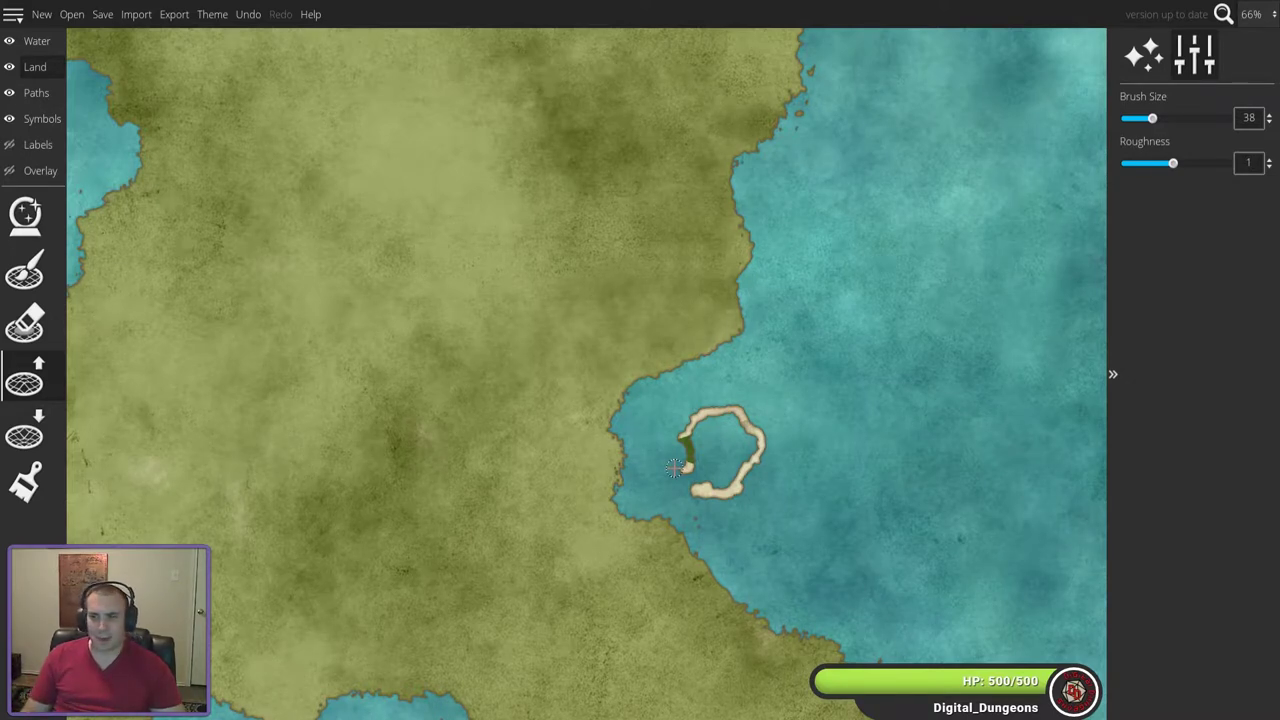
{"action": "mouse_move", "coordinate": [675, 468]}
{"action": "left_mouse_down"}
{"action": "mouse_move", "coordinate": [688, 478]}
{"action": "mouse_move", "coordinate": [697, 428]}
{"action": "left_mouse_up"}
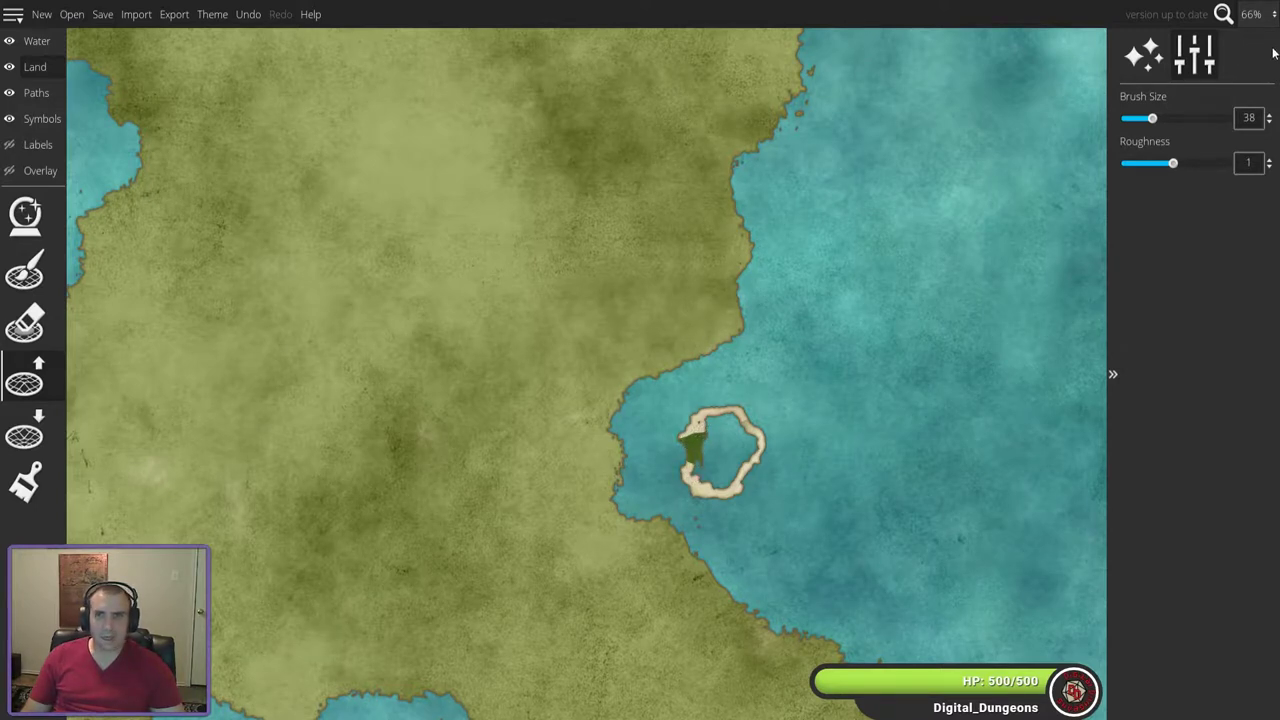
- Fill the ring's interior with land, using Raise Landmass at brush size 93 and the landmass brush at size 104
{"action": "left_click_drag", "start_coordinate": [1153, 118], "coordinate": [1197, 118]}
{"action": "mouse_move", "coordinate": [720, 424]}
{"action": "left_mouse_down"}
{"action": "mouse_move", "coordinate": [712, 432]}
{"action": "mouse_move", "coordinate": [740, 428]}
{"action": "mouse_move", "coordinate": [745, 445]}
{"action": "mouse_move", "coordinate": [716, 430]}
{"action": "left_mouse_up"}
{"action": "left_click", "coordinate": [26, 270]}
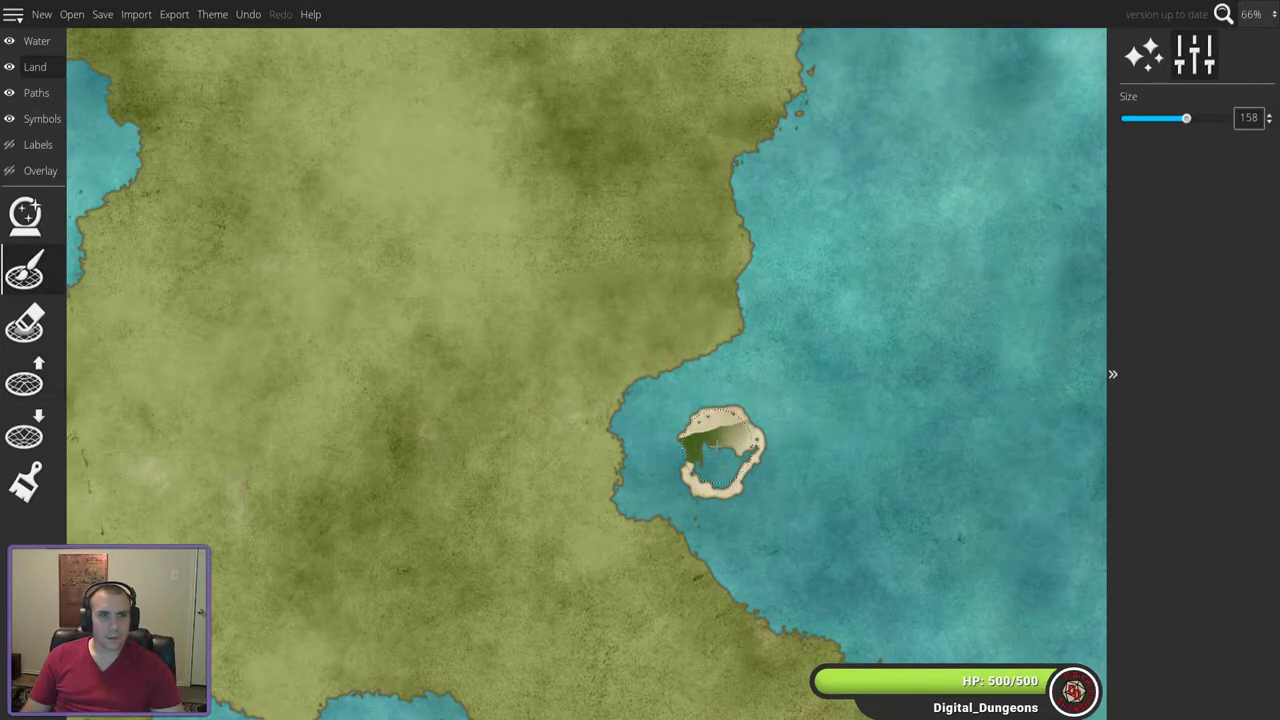
{"action": "left_click_drag", "start_coordinate": [1186, 118], "coordinate": [1165, 119]}
{"action": "mouse_move", "coordinate": [716, 432]}
{"action": "left_mouse_down"}
{"action": "mouse_move", "coordinate": [738, 452]}
{"action": "mouse_move", "coordinate": [705, 472]}
{"action": "left_mouse_up"}
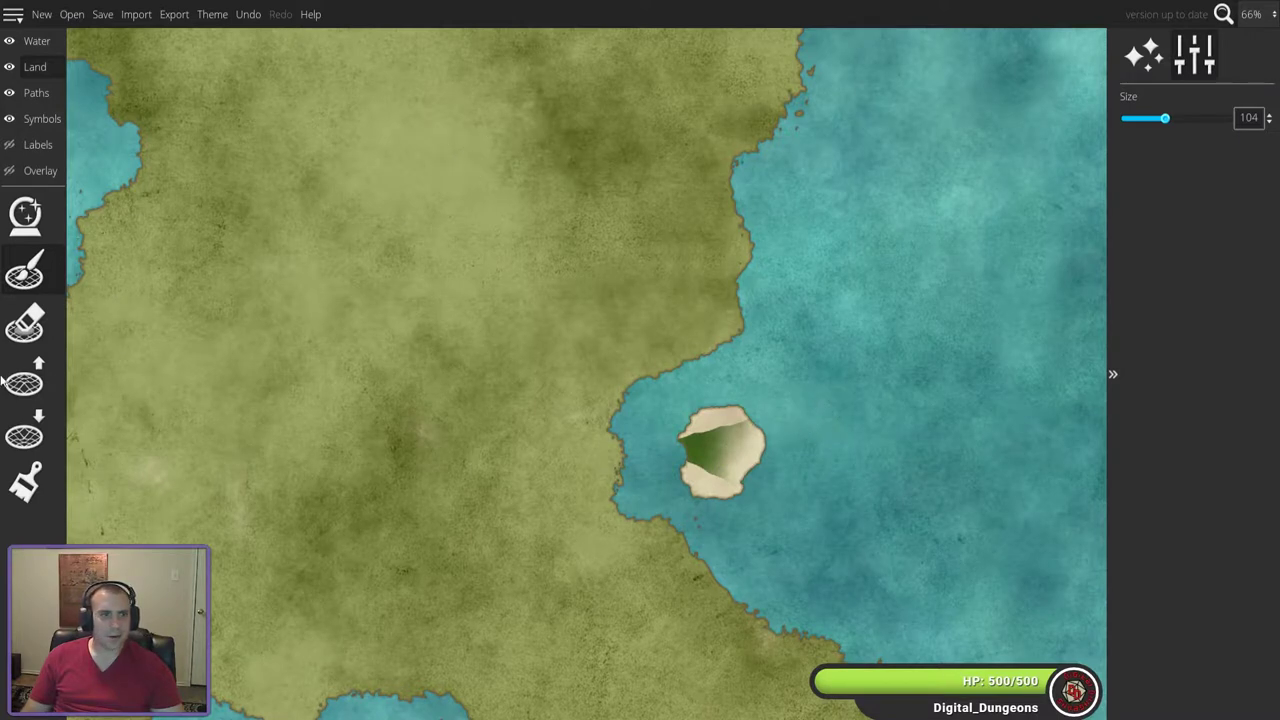
- Erode the bay island's shoreline with Lower Landmass at brush size 29, and raise small islets off its western side
{"action": "left_click", "coordinate": [28, 436]}
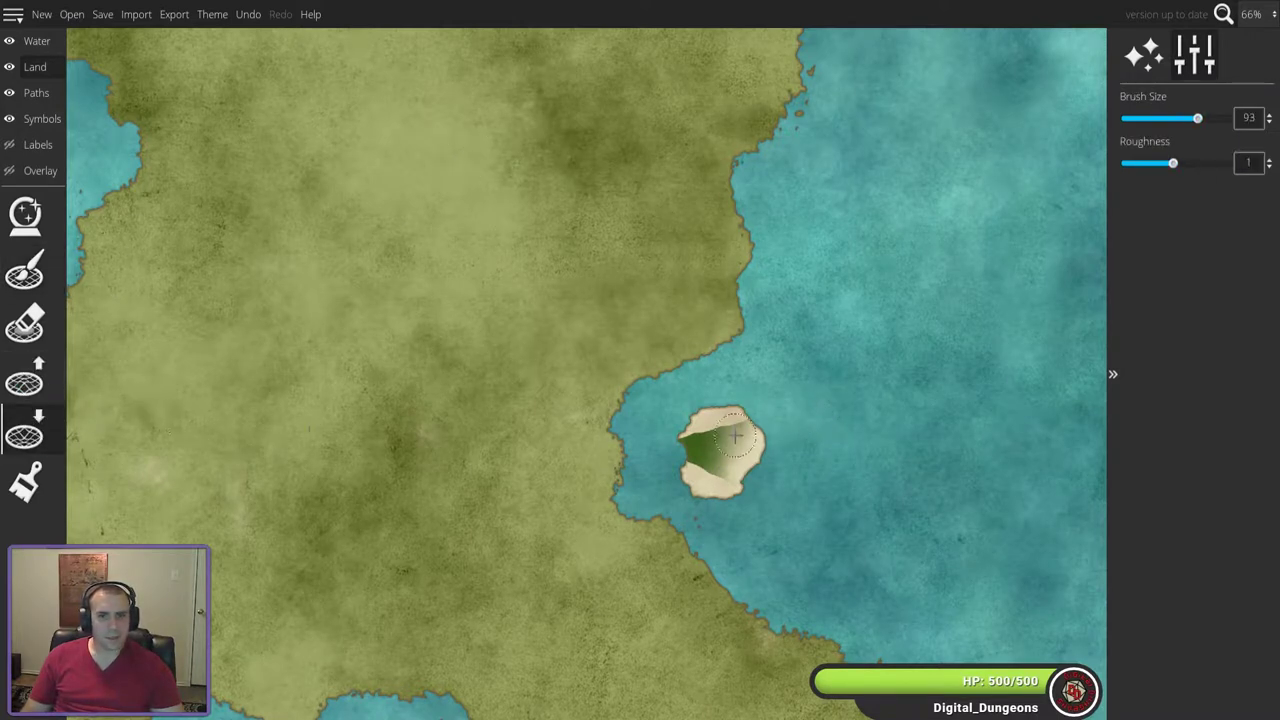
{"action": "left_click_drag", "start_coordinate": [1197, 118], "coordinate": [1145, 118]}
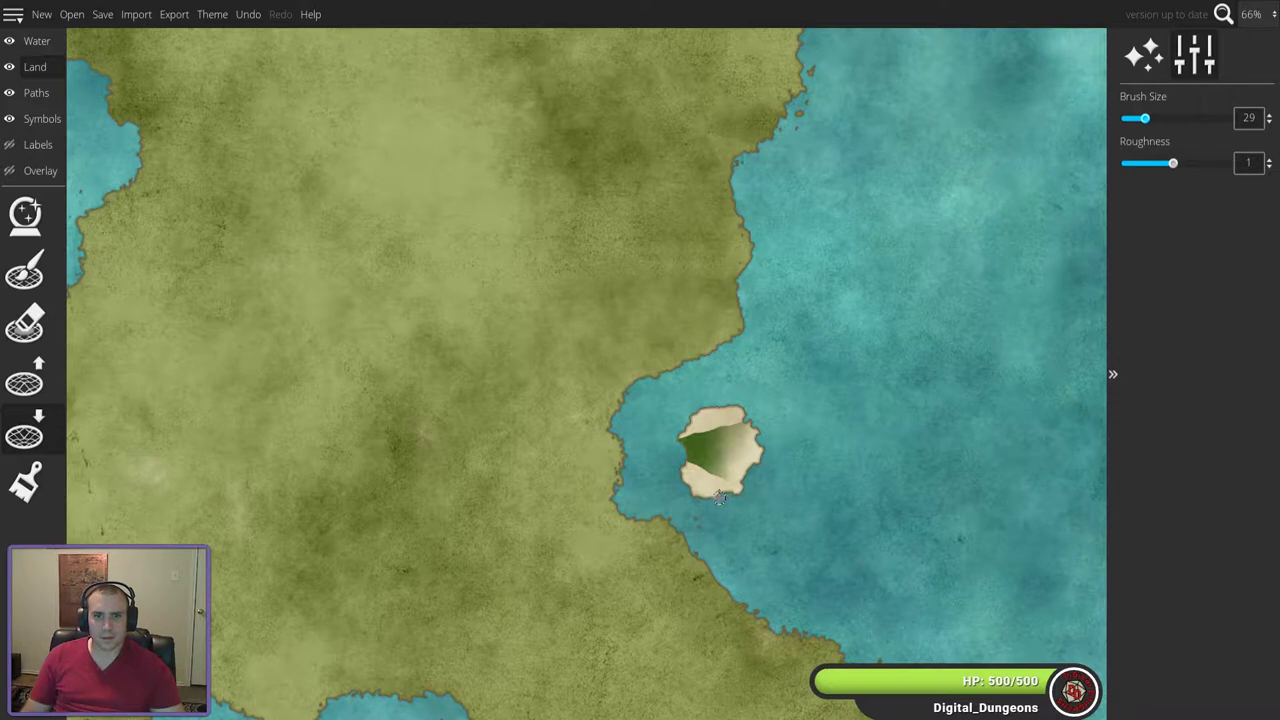
{"action": "key", "text": "shift"}
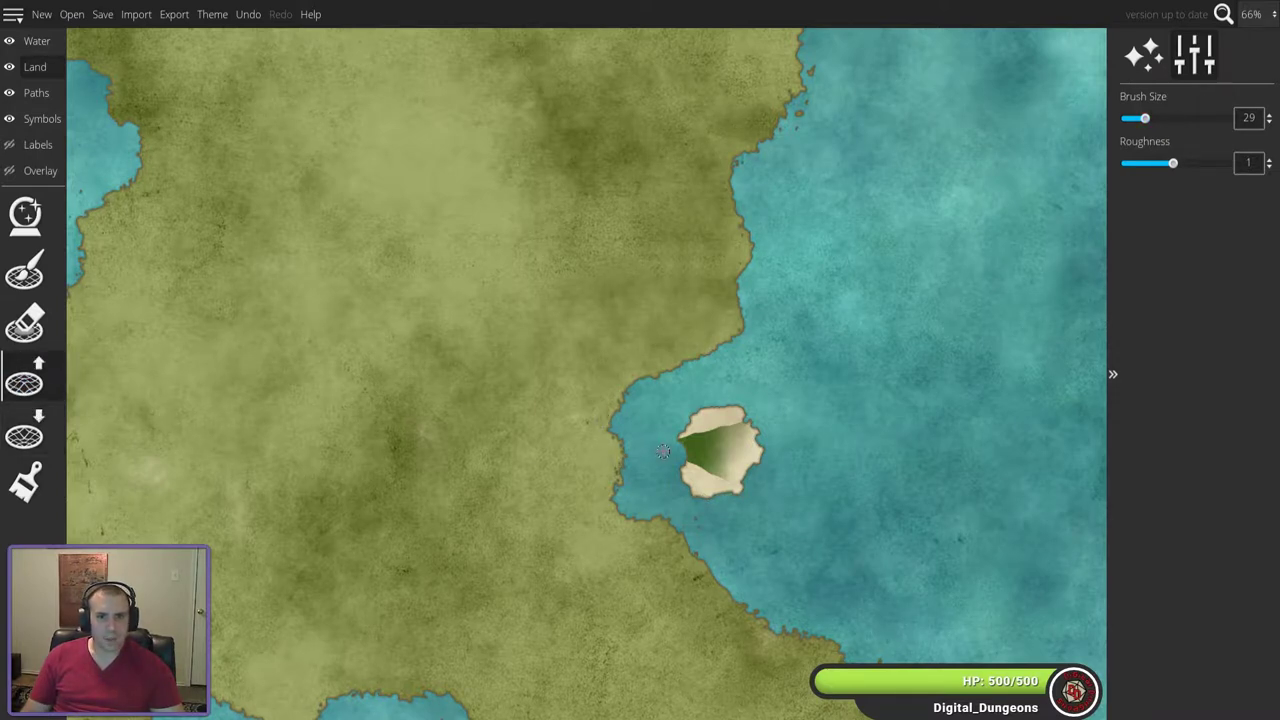
{"action": "key", "text": "ctrl+z"}
{"action": "key", "text": "ctrl+y"}
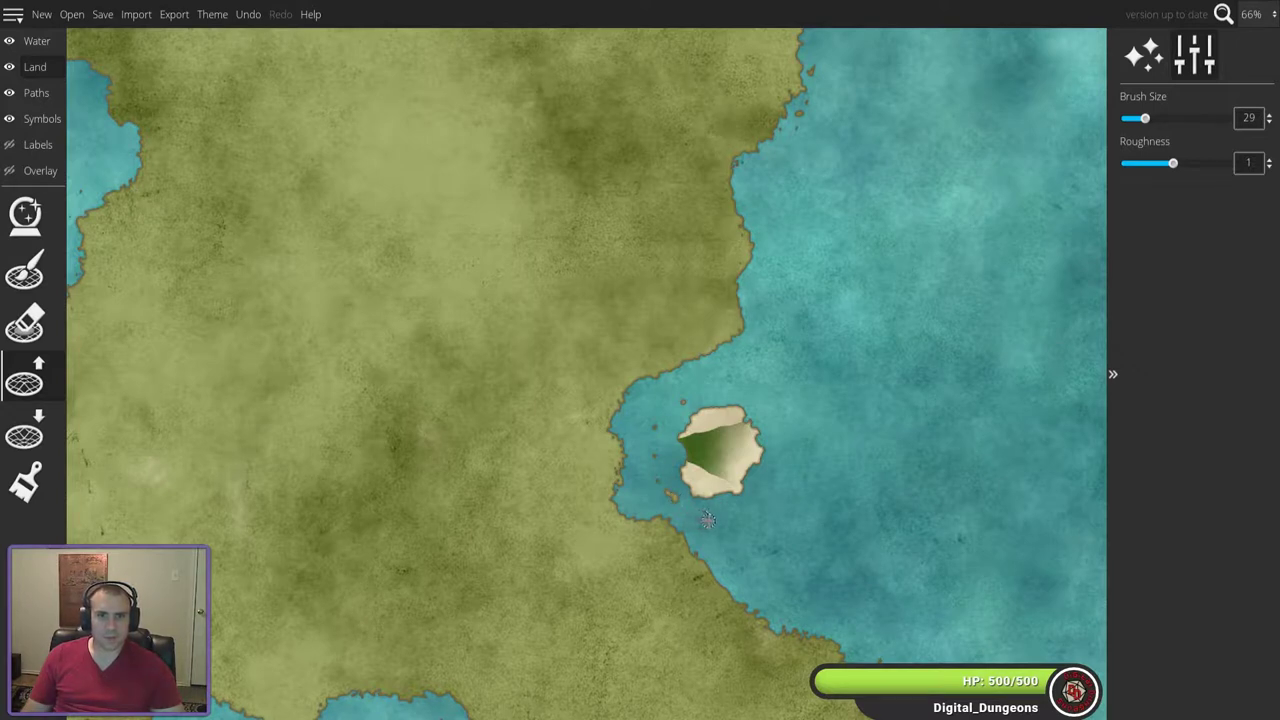
- Paint the bay island with the Grass [M] (11) ground colour, using the soft brush at size 128 and opacity 1
{"action": "left_click", "coordinate": [40, 482]}
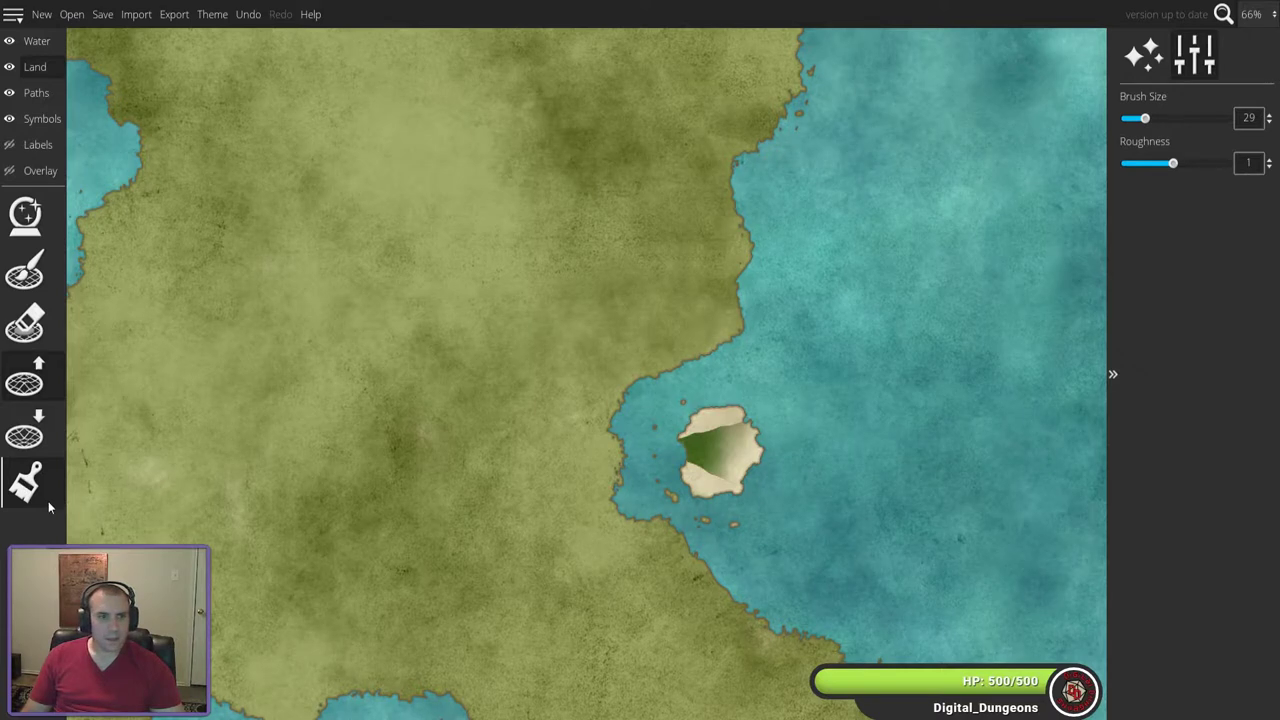
{"action": "left_click", "coordinate": [30, 488]}
{"action": "scroll", "coordinate": [1240, 520], "scroll_direction": "down", "scroll_amount": 5}
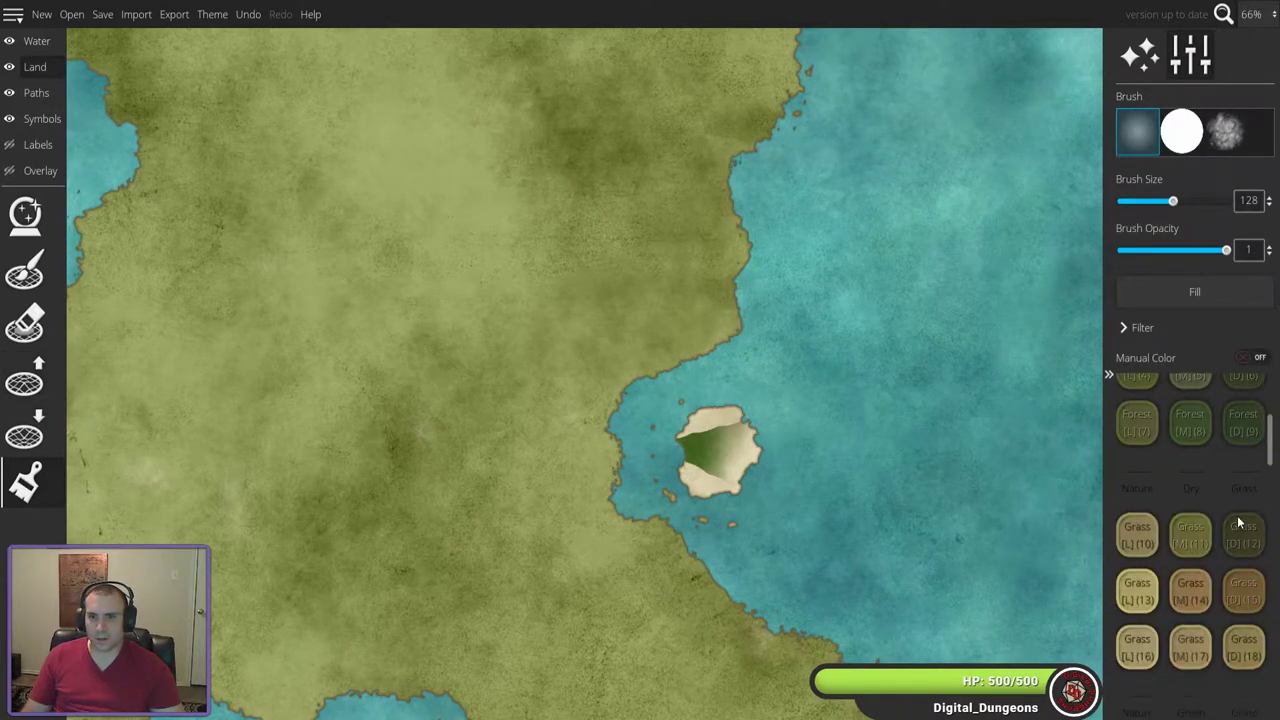
{"action": "left_click", "coordinate": [1193, 418]}
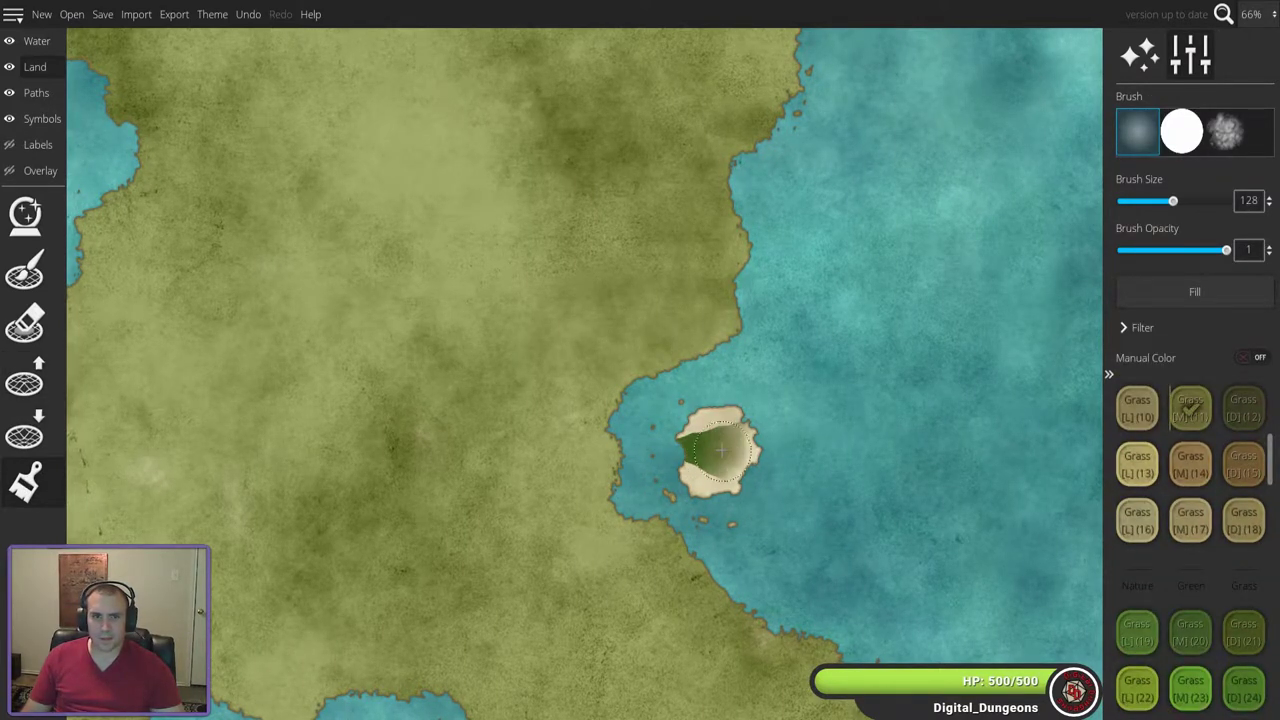
{"action": "mouse_move", "coordinate": [640, 515]}
{"action": "left_mouse_down"}
{"action": "mouse_move", "coordinate": [710, 482]}
{"action": "mouse_move", "coordinate": [770, 493]}
{"action": "left_mouse_up"}
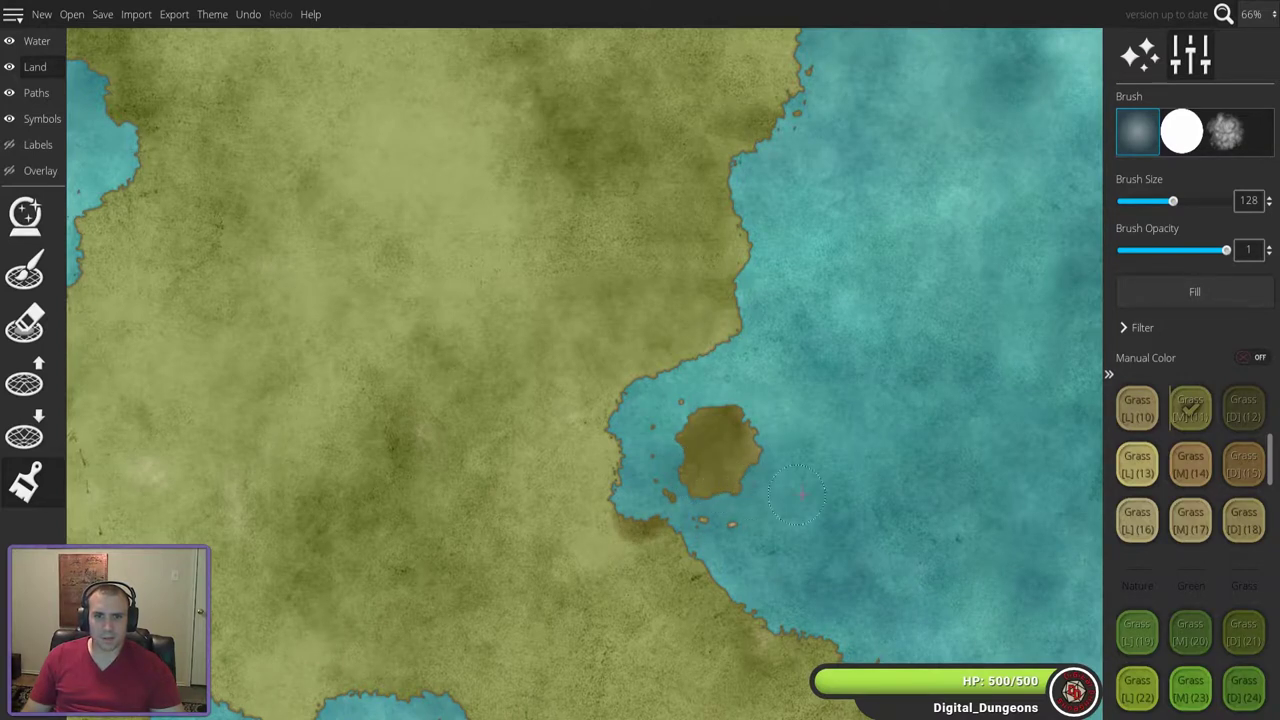
- Repaint the bay island and nearby shore with Grass [L] (25), and finish the island in Grass [L] (28)
{"action": "scroll", "coordinate": [1165, 545], "scroll_direction": "down", "scroll_amount": 2}
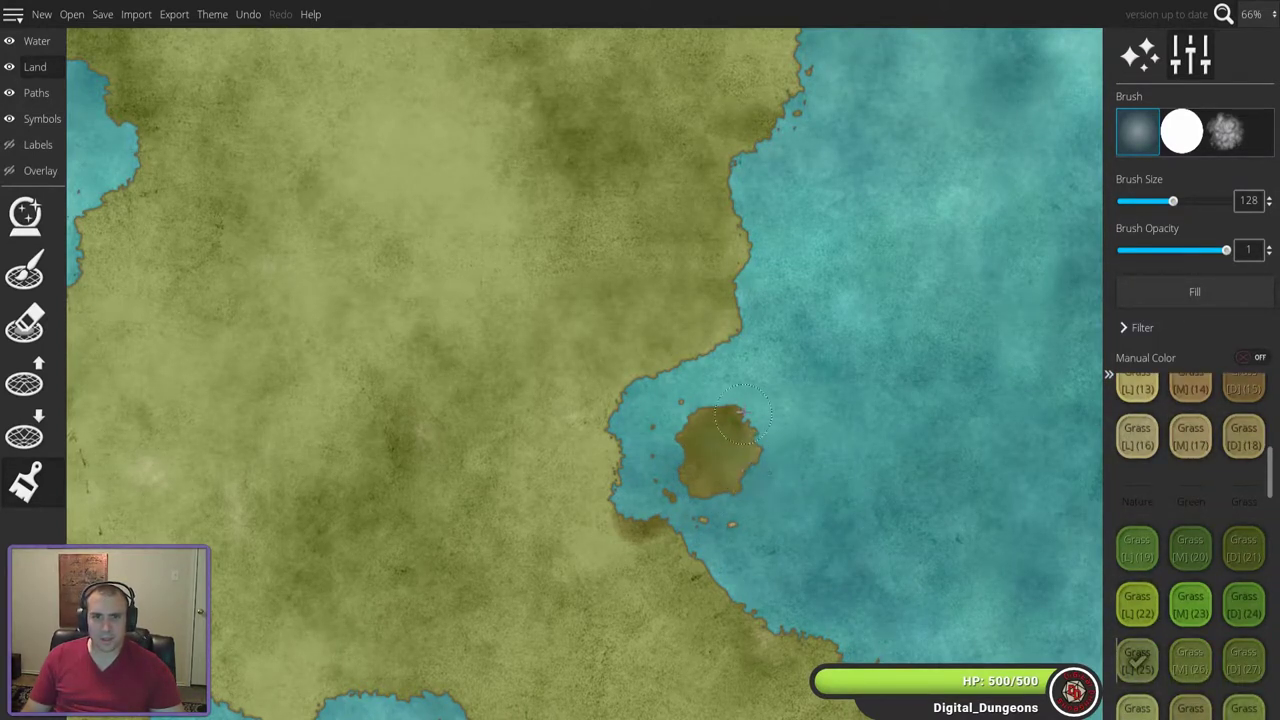
{"action": "mouse_move", "coordinate": [661, 512]}
{"action": "left_mouse_down"}
{"action": "mouse_move", "coordinate": [630, 525]}
{"action": "mouse_move", "coordinate": [650, 487]}
{"action": "left_mouse_up"}
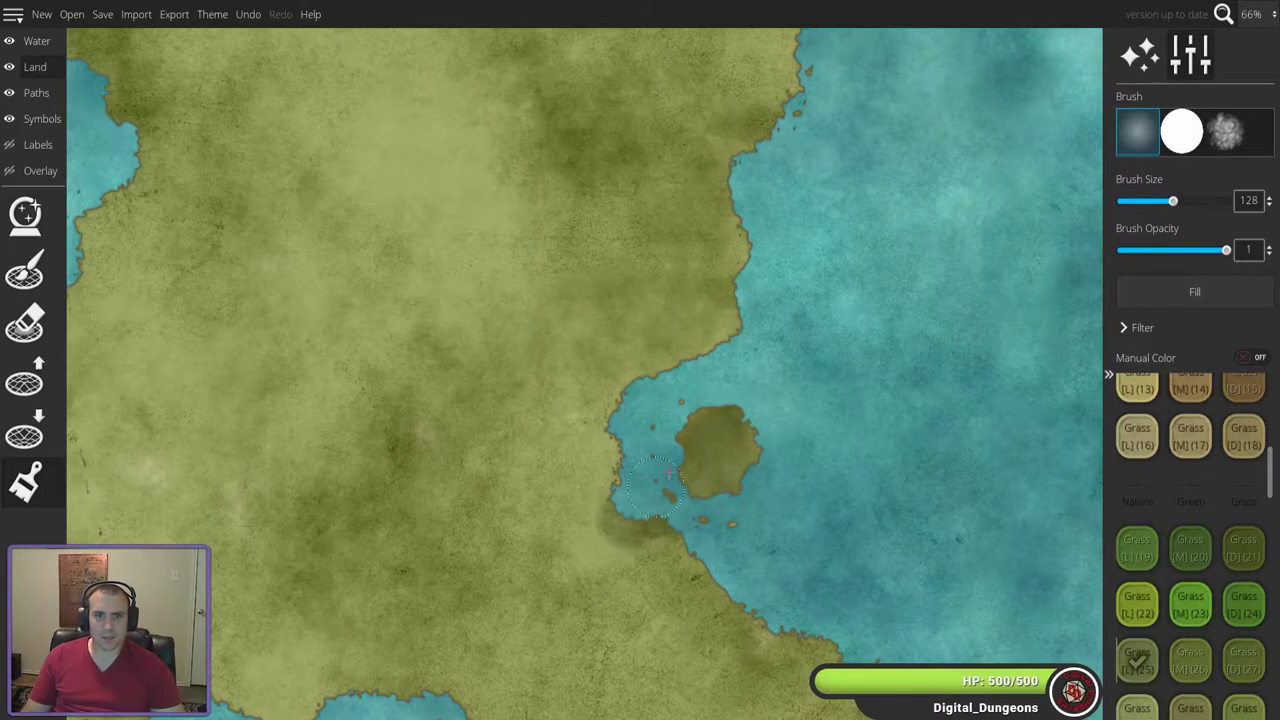
{"action": "scroll", "coordinate": [1190, 540], "scroll_direction": "down", "scroll_amount": 1}
{"action": "left_click", "coordinate": [1137, 675]}
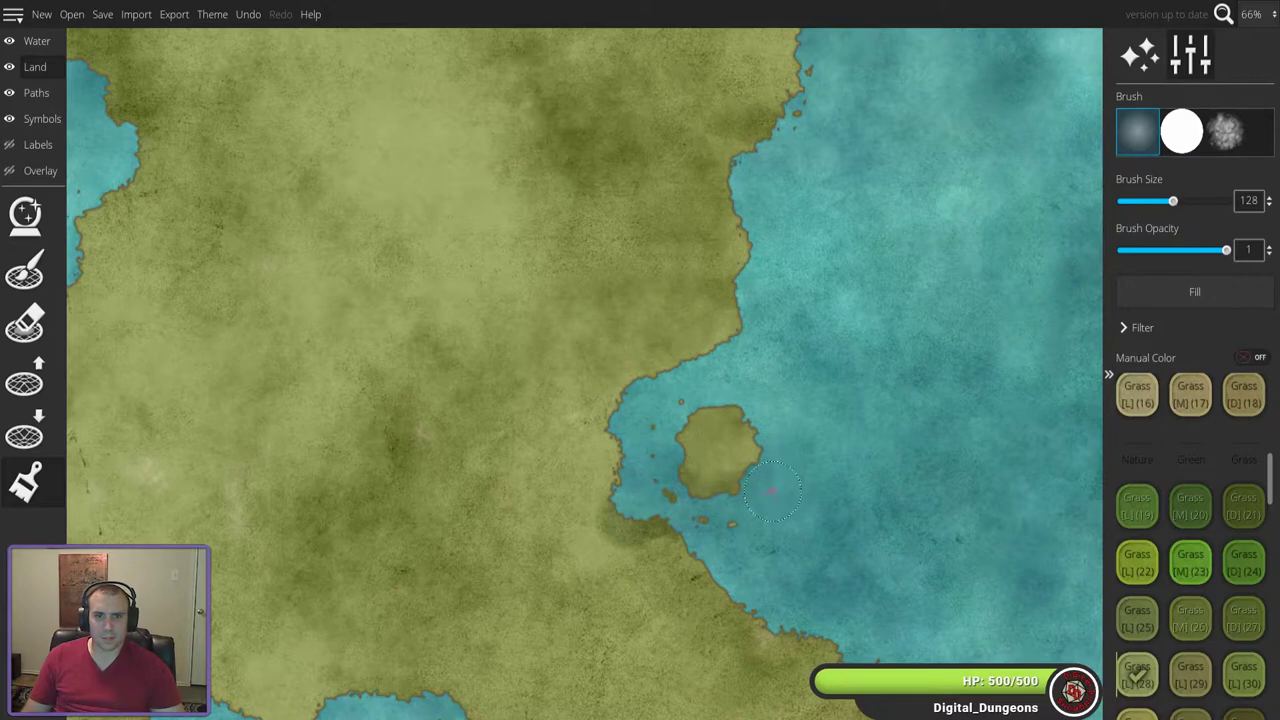
{"action": "scroll", "coordinate": [737, 375], "scroll_direction": "down", "scroll_amount": 4}
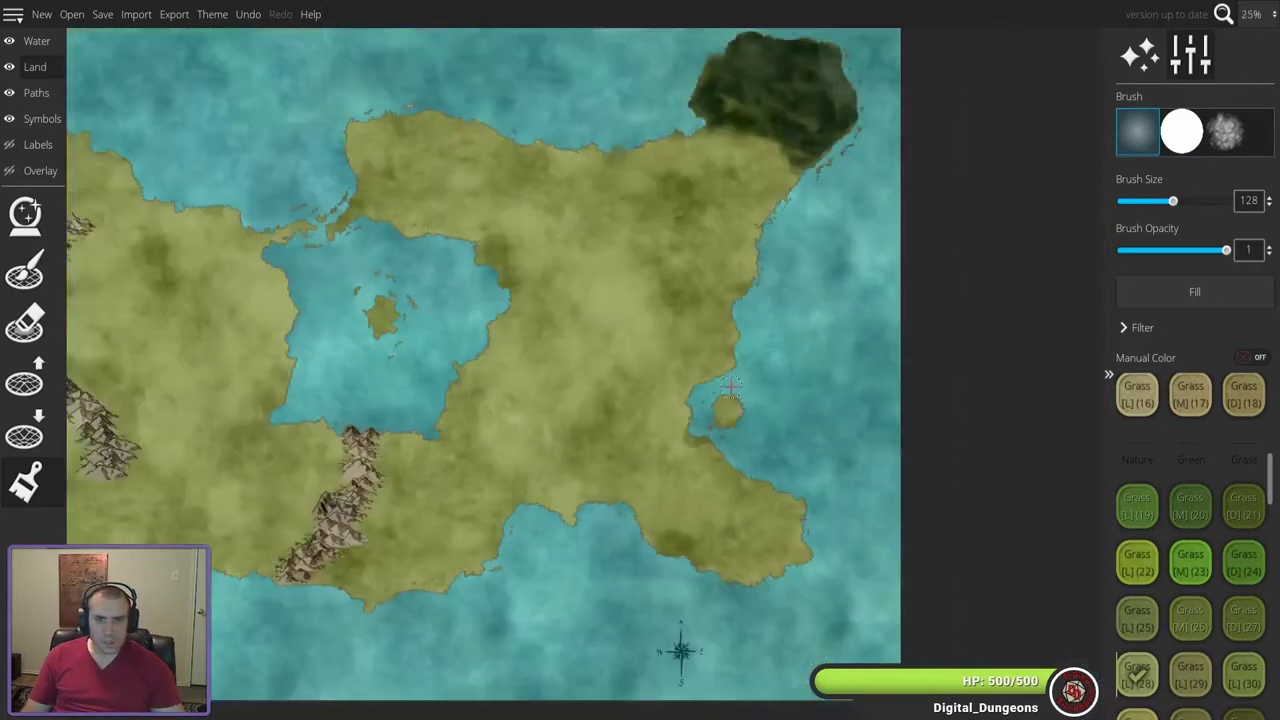
{"action": "scroll", "coordinate": [735, 385], "scroll_direction": "down", "scroll_amount": 1}
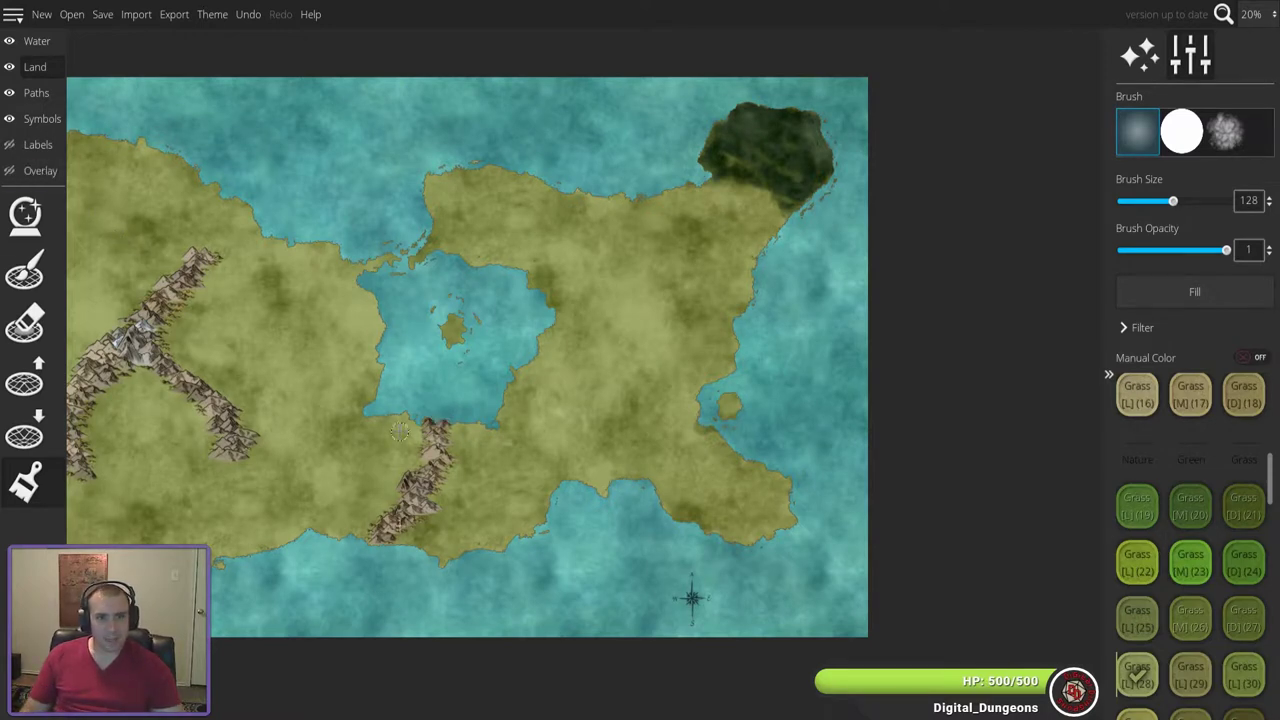
- Show the overlay and raise the trace image's opacity to 1 to reveal the original reference map
{"action": "left_click", "coordinate": [9, 170]}
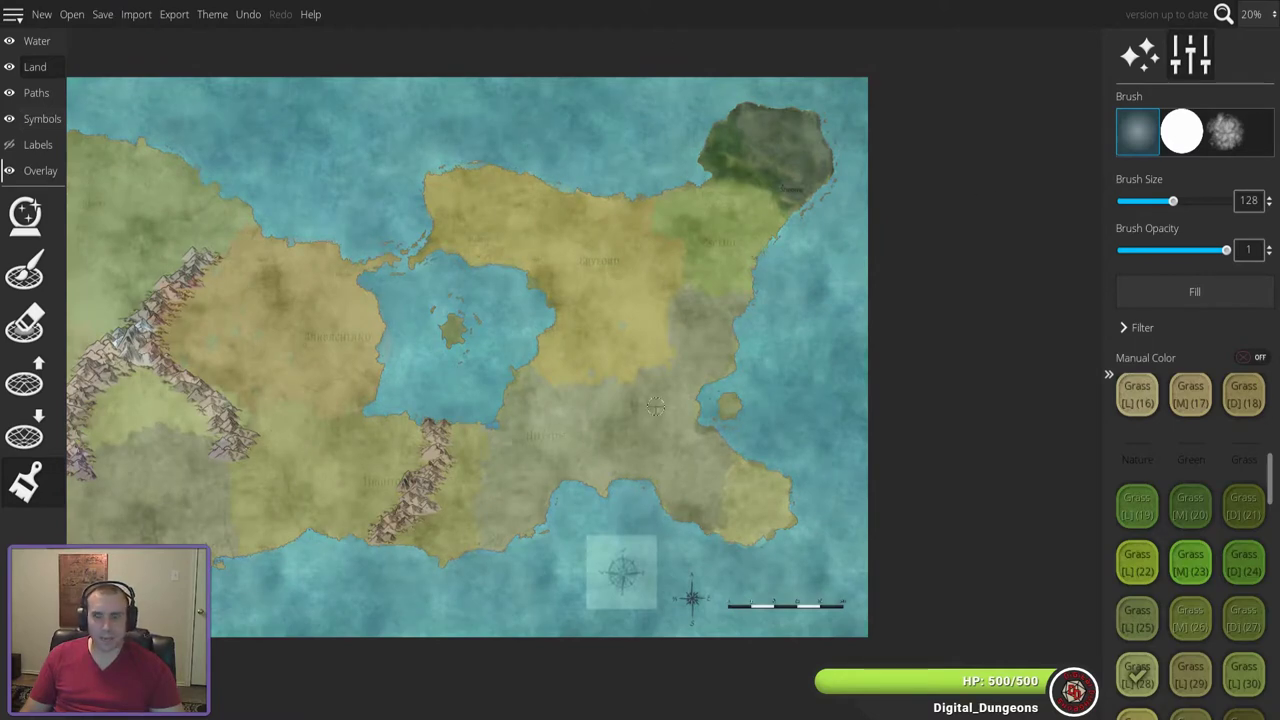
{"action": "scroll", "coordinate": [578, 522], "scroll_direction": "up", "scroll_amount": 3}
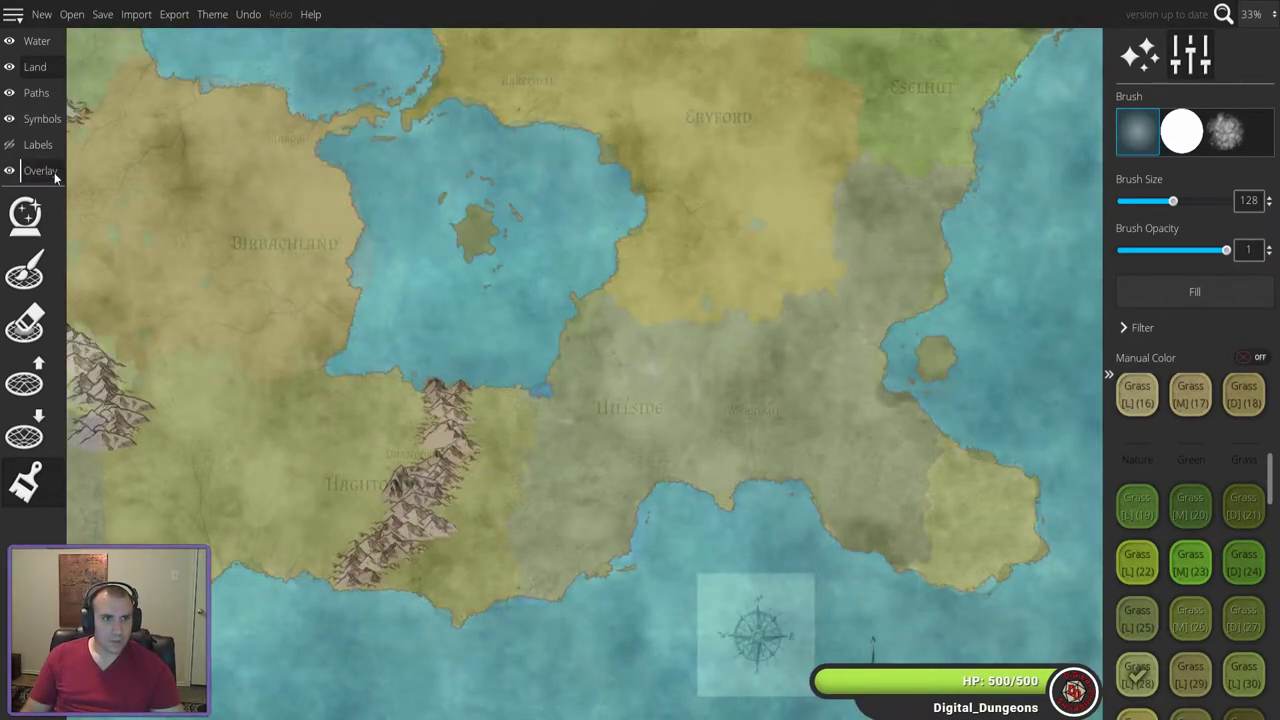
{"action": "left_click", "coordinate": [50, 171]}
{"action": "left_click", "coordinate": [25, 215]}
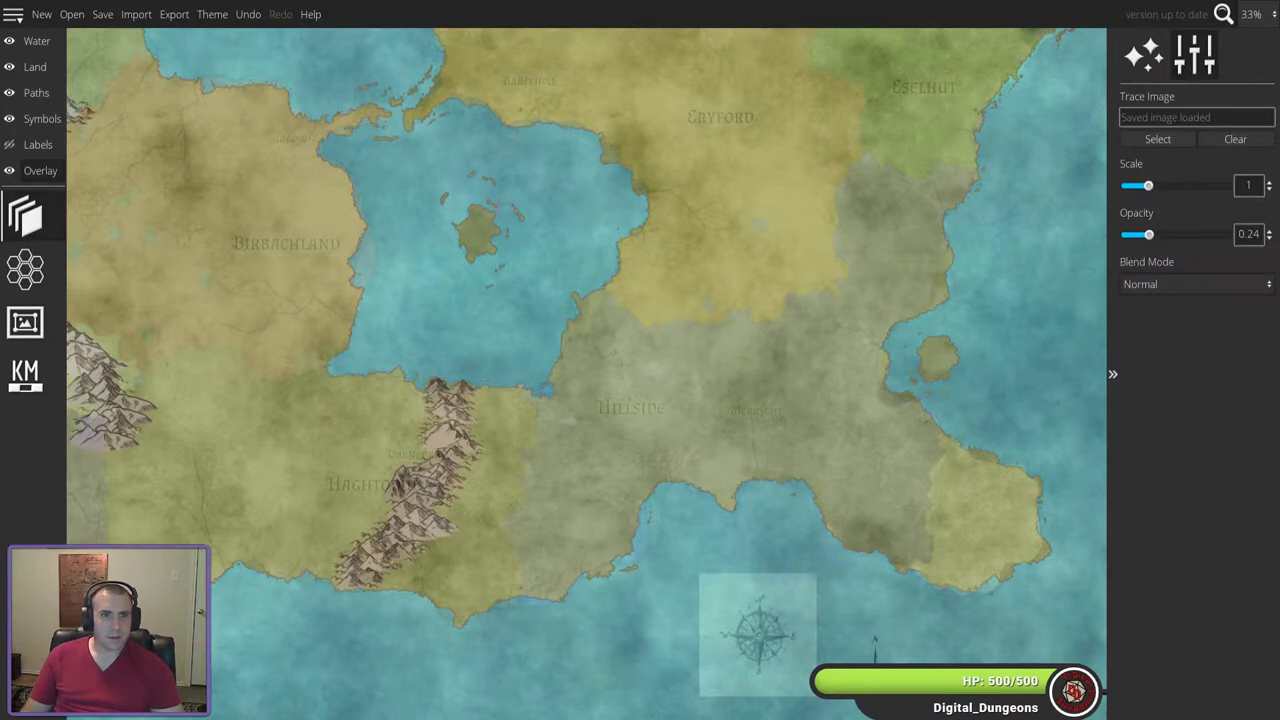
{"action": "left_click_drag", "start_coordinate": [1148, 234], "coordinate": [1240, 248]}
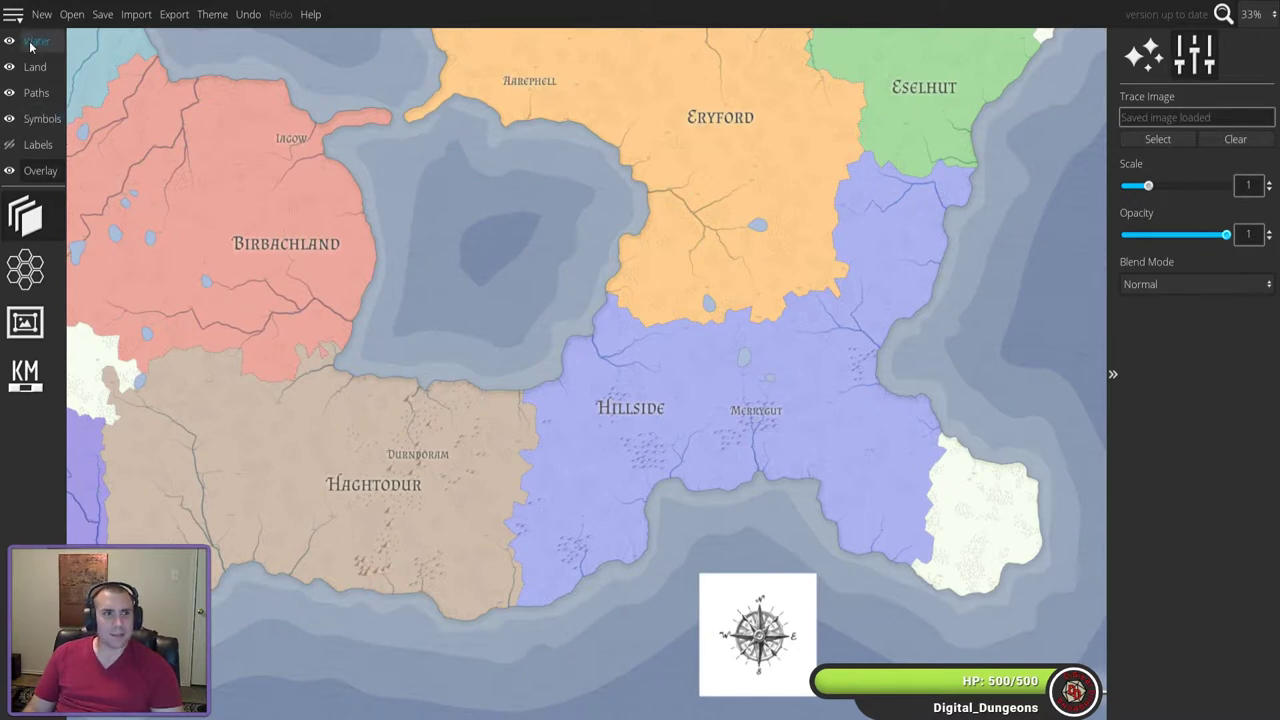
- Lower the trace image's opacity to 0.33 so the reference shows faintly over the painted map
{"action": "left_click", "coordinate": [42, 120]}
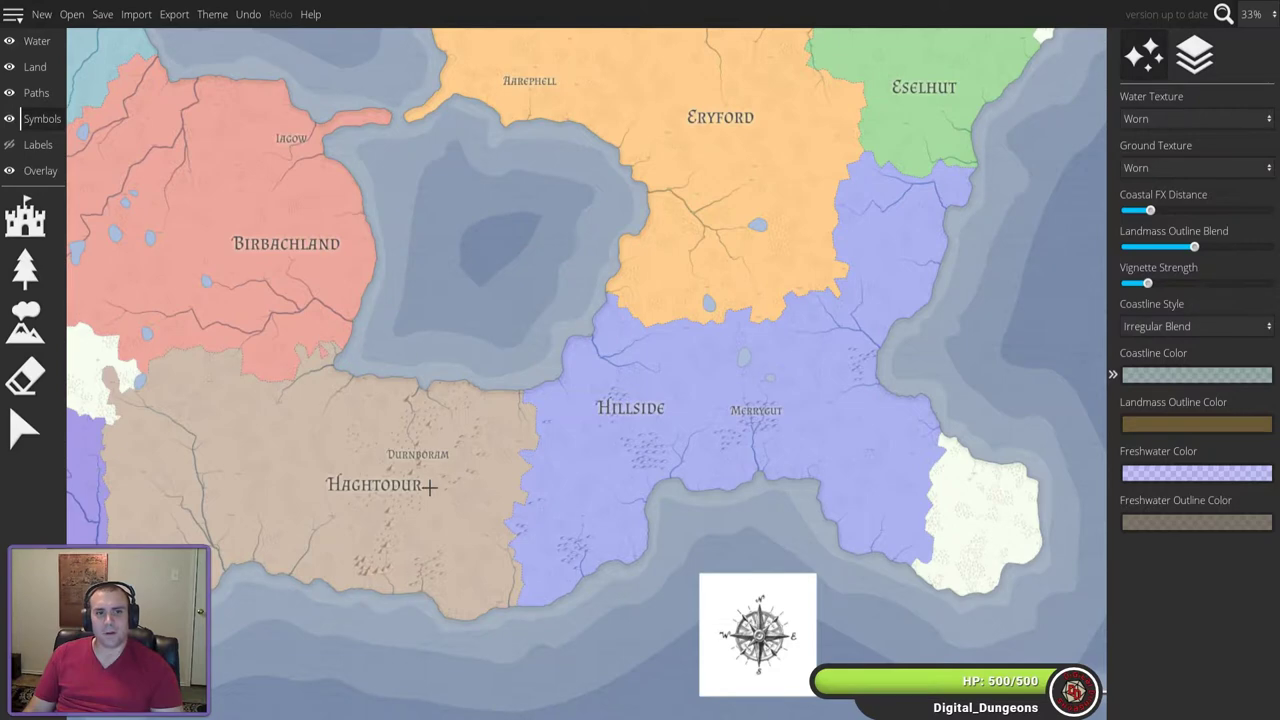
{"action": "left_click", "coordinate": [40, 170]}
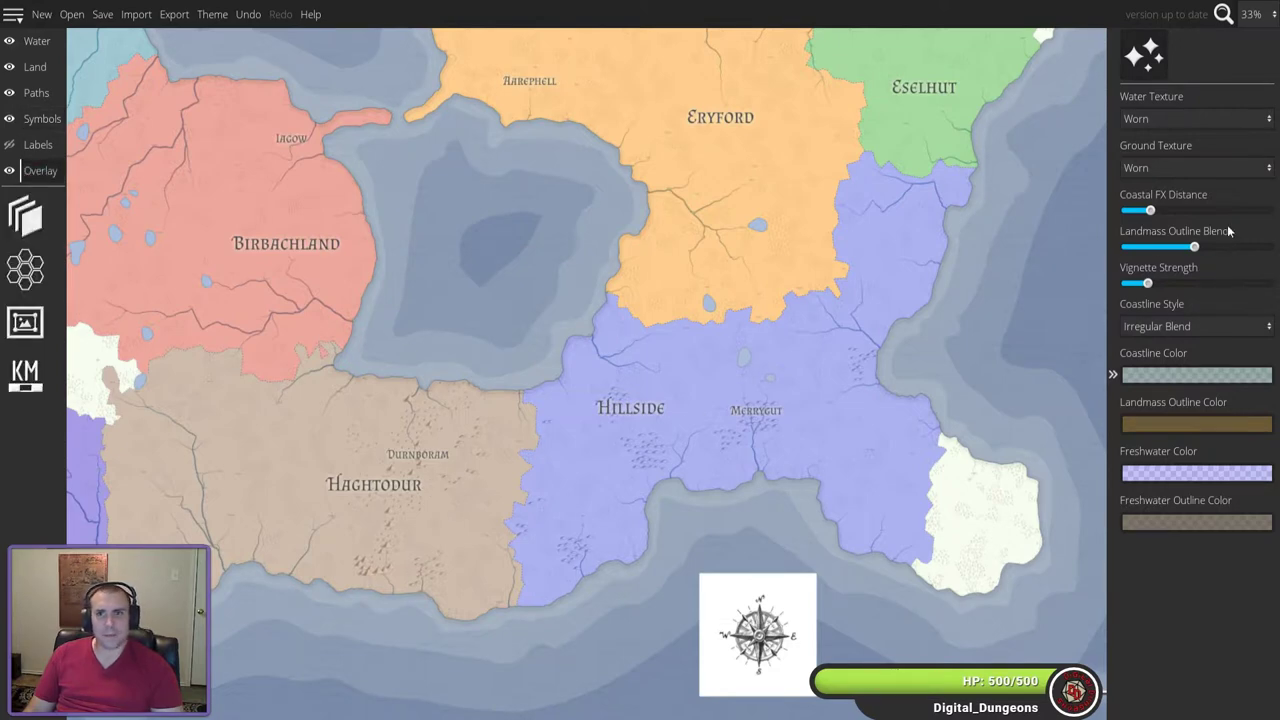
{"action": "left_click", "coordinate": [25, 215]}
{"action": "left_click_drag", "start_coordinate": [1226, 235], "coordinate": [1180, 236]}
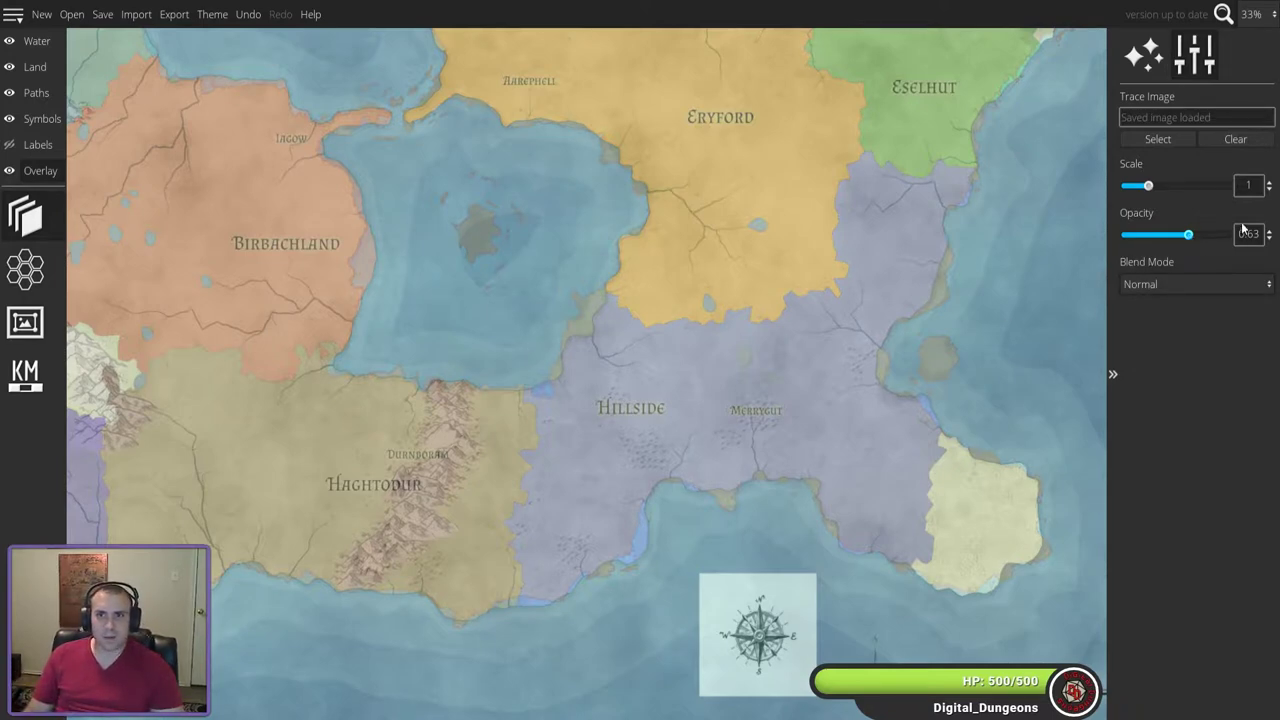
{"action": "left_click_drag", "start_coordinate": [1189, 240], "coordinate": [1166, 234]}
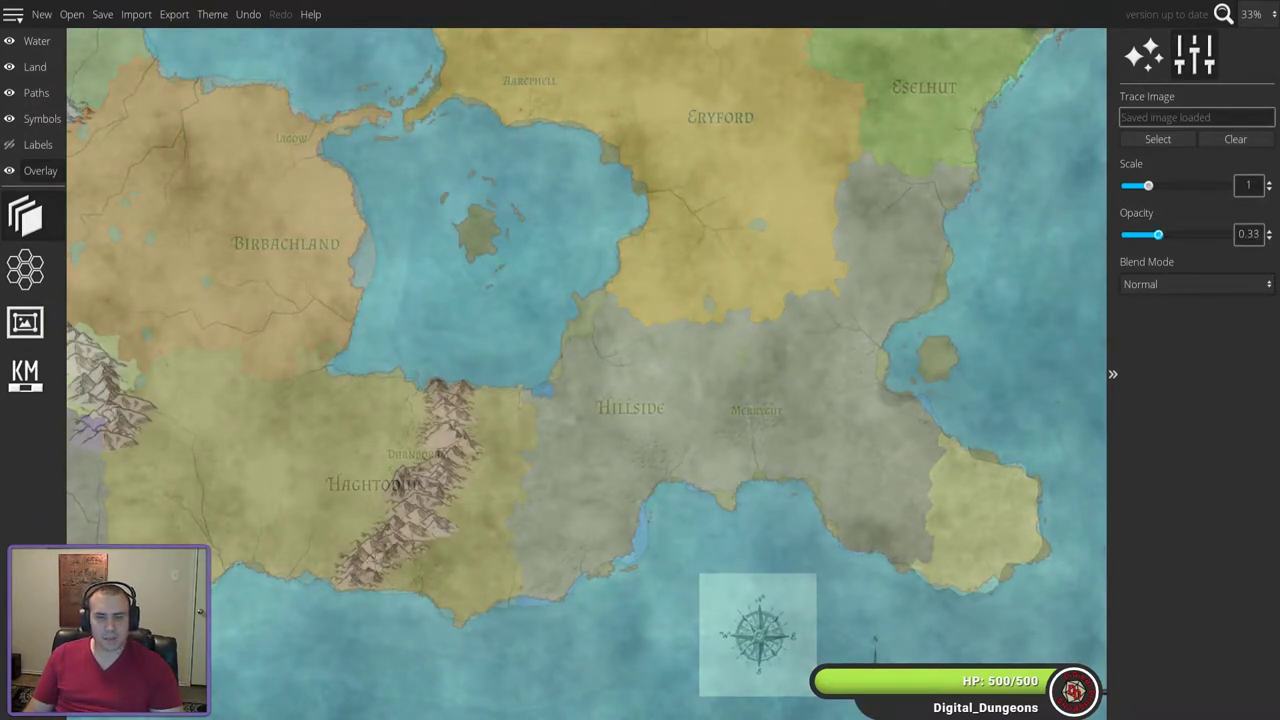
- Erase the mountain range across Haghtodur with the symbol eraser at size 92, filtered to Mountains only
{"action": "left_click", "coordinate": [30, 122]}
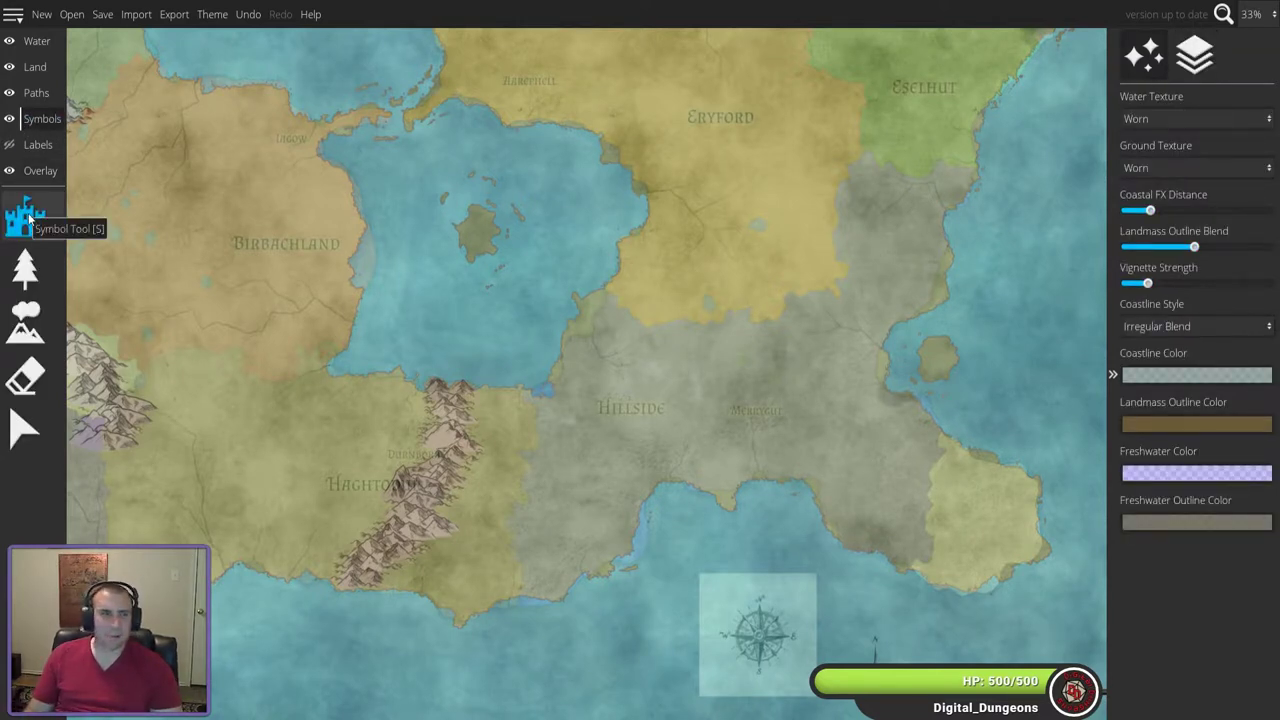
{"action": "left_click", "coordinate": [22, 356]}
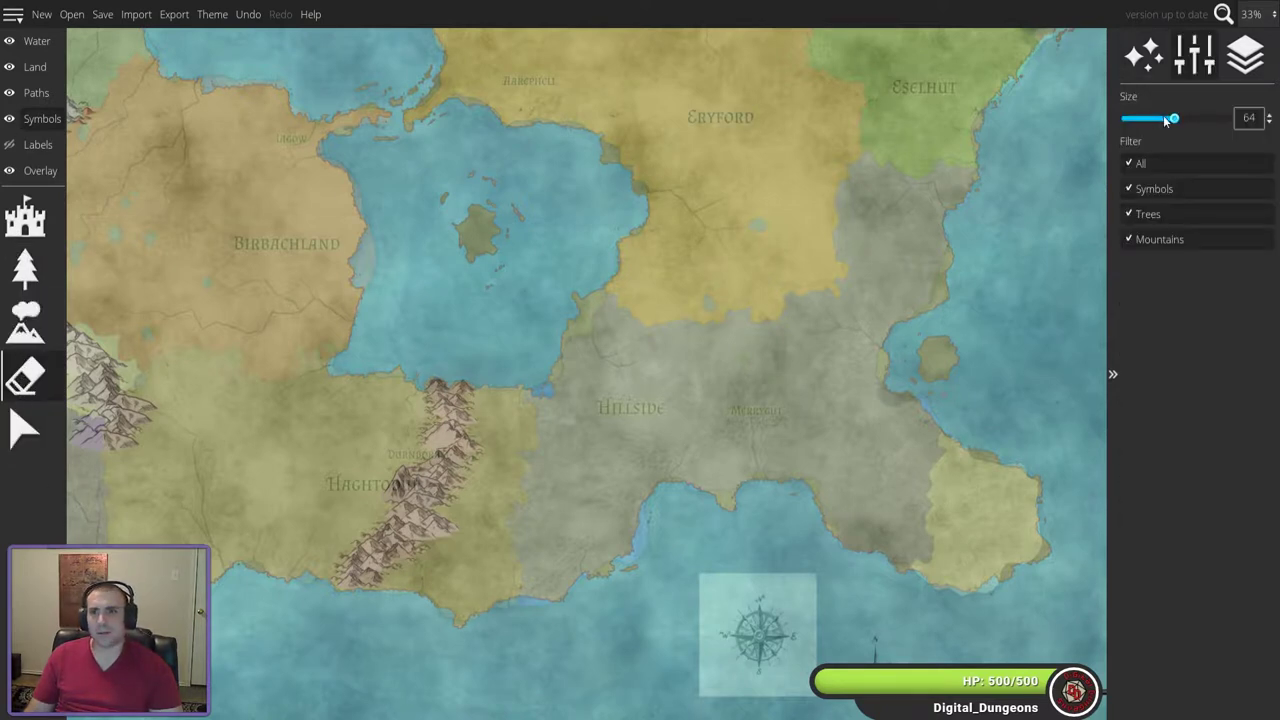
{"action": "left_click", "coordinate": [1130, 162]}
{"action": "left_click", "coordinate": [1128, 240]}
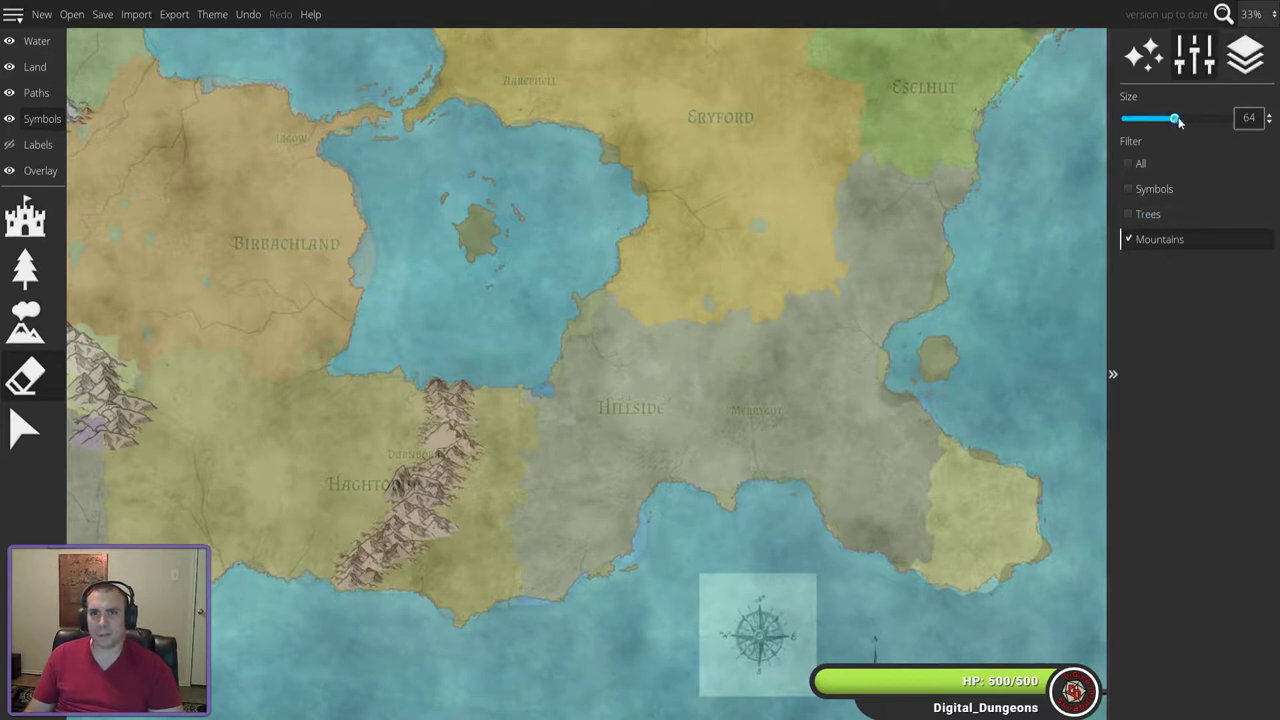
{"action": "mouse_move", "coordinate": [398, 401]}
{"action": "left_mouse_down"}
{"action": "mouse_move", "coordinate": [439, 390]}
{"action": "mouse_move", "coordinate": [448, 416]}
{"action": "mouse_move", "coordinate": [458, 378]}
{"action": "mouse_move", "coordinate": [420, 439]}
{"action": "mouse_move", "coordinate": [439, 476]}
{"action": "mouse_move", "coordinate": [473, 444]}
{"action": "mouse_move", "coordinate": [462, 391]}
{"action": "mouse_move", "coordinate": [437, 530]}
{"action": "mouse_move", "coordinate": [485, 536]}
{"action": "mouse_move", "coordinate": [411, 524]}
{"action": "mouse_move", "coordinate": [366, 557]}
{"action": "mouse_move", "coordinate": [353, 591]}
{"action": "mouse_move", "coordinate": [336, 557]}
{"action": "left_mouse_up"}
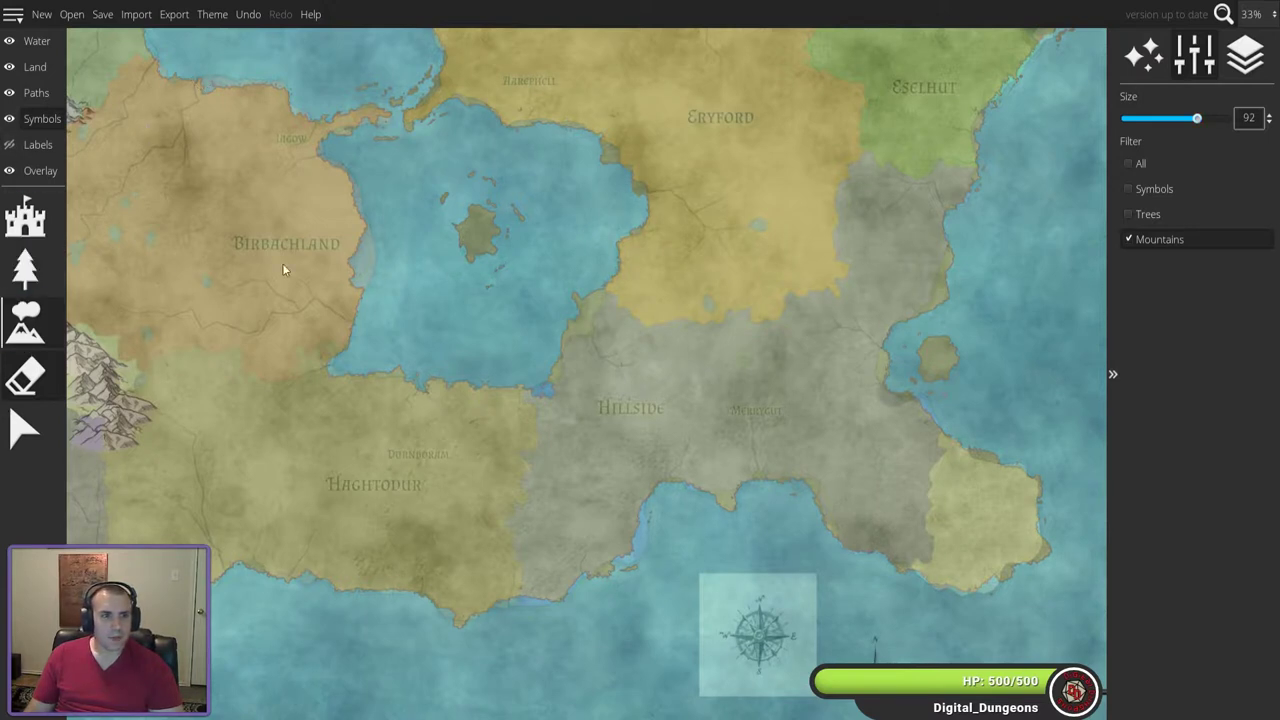
- Compare several mountain symbols from the palette on the map and choose the High Mountains symbol
{"action": "left_click", "coordinate": [25, 322]}
{"action": "scroll", "coordinate": [1220, 530], "scroll_direction": "down", "scroll_amount": 5}
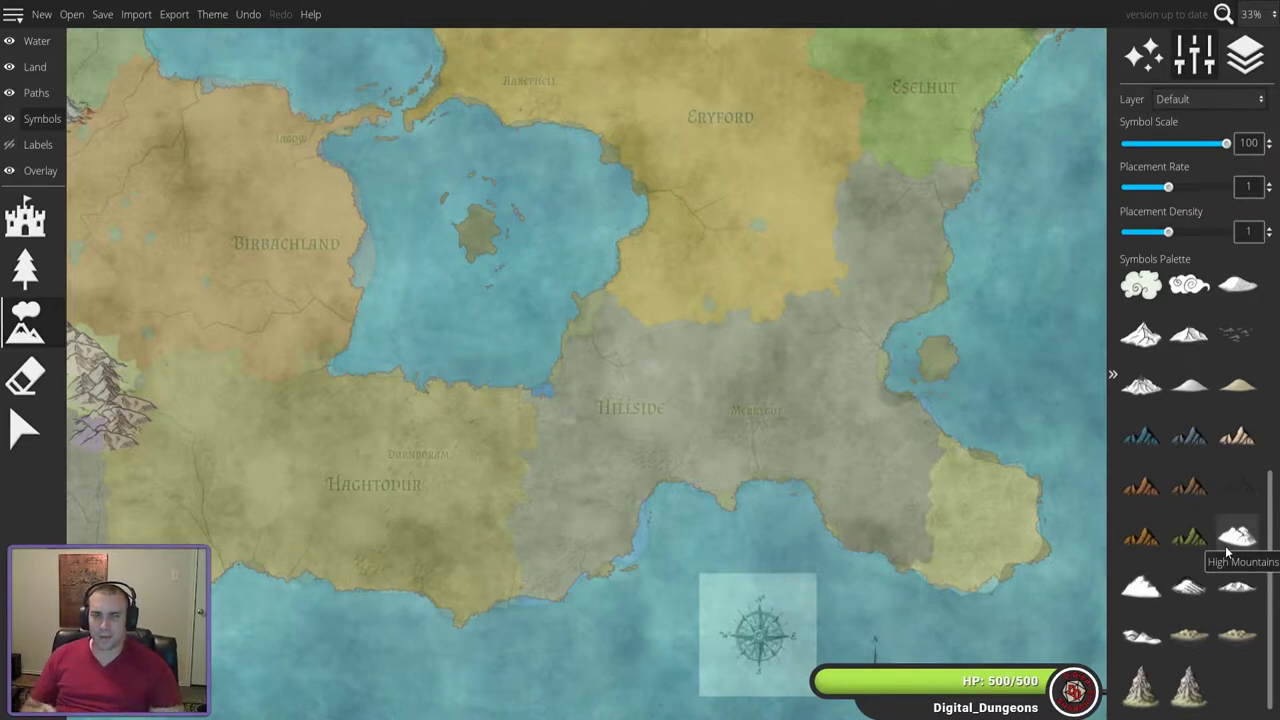
{"action": "left_click", "coordinate": [1141, 385]}
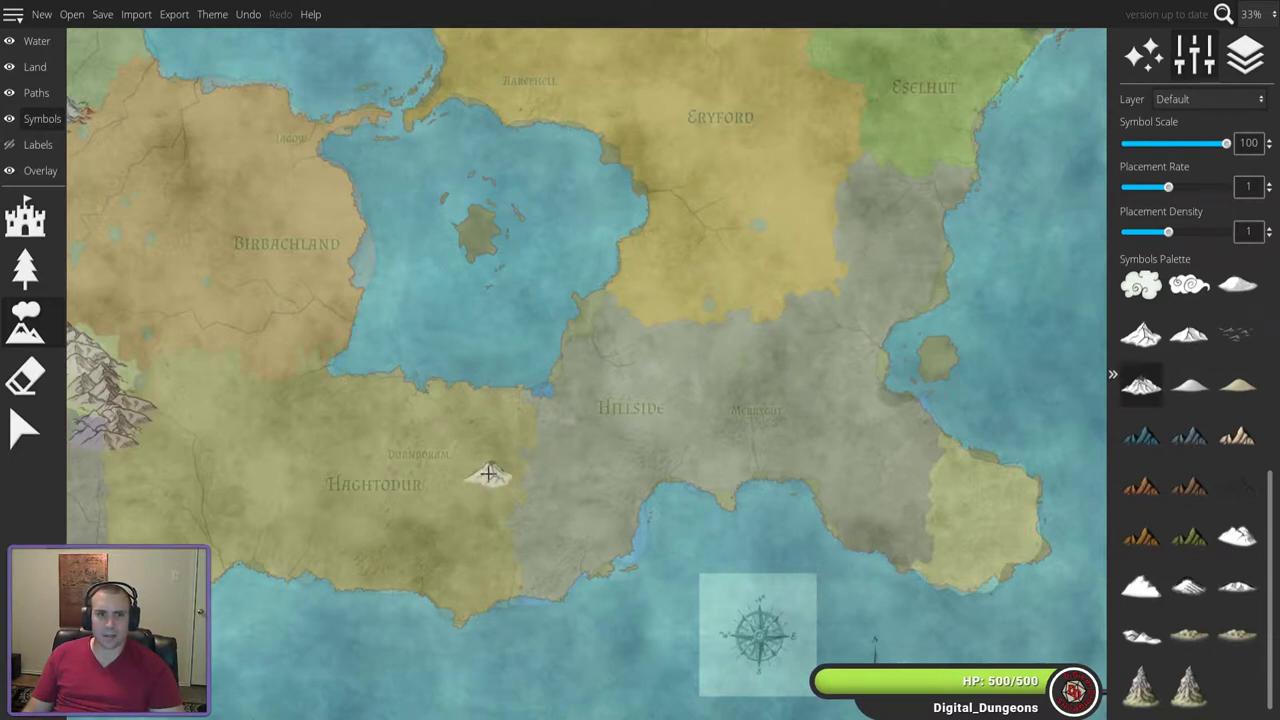
{"action": "left_click", "coordinate": [1198, 347]}
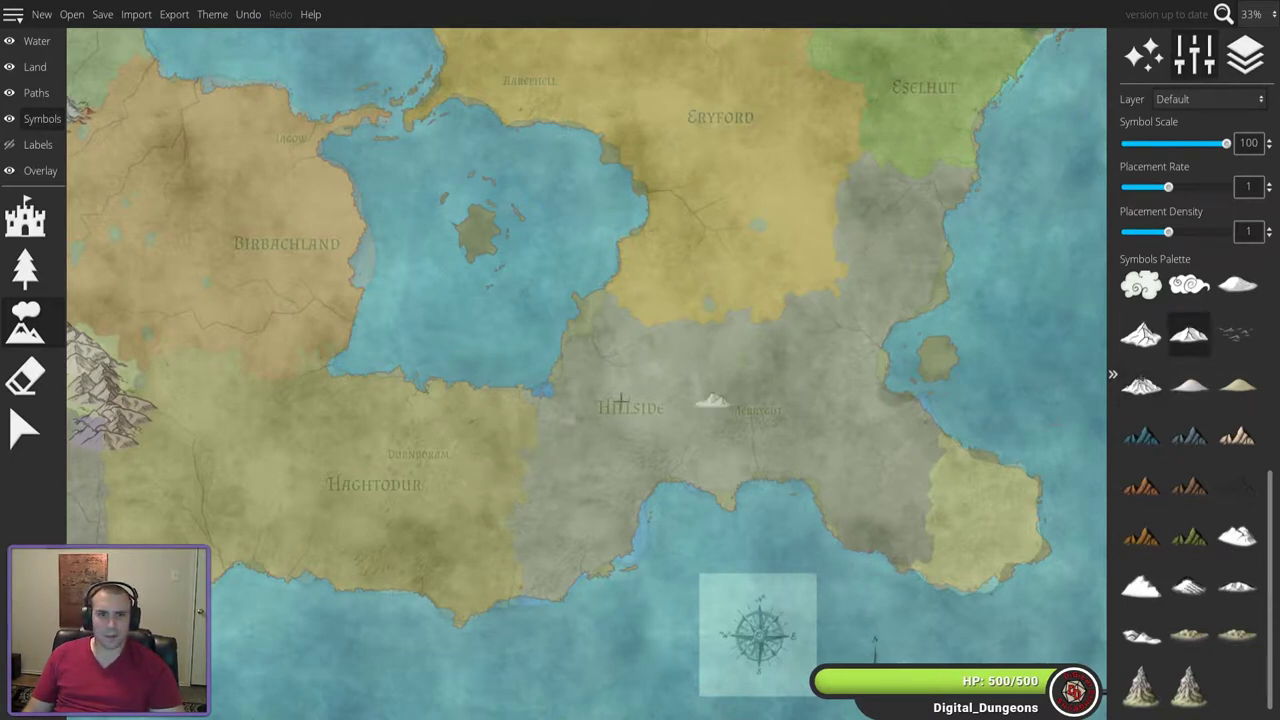
{"action": "scroll", "coordinate": [1180, 400], "scroll_direction": "up", "scroll_amount": 3}
{"action": "left_click", "coordinate": [1141, 302]}
{"action": "scroll", "coordinate": [1141, 460], "scroll_direction": "down", "scroll_amount": 3}
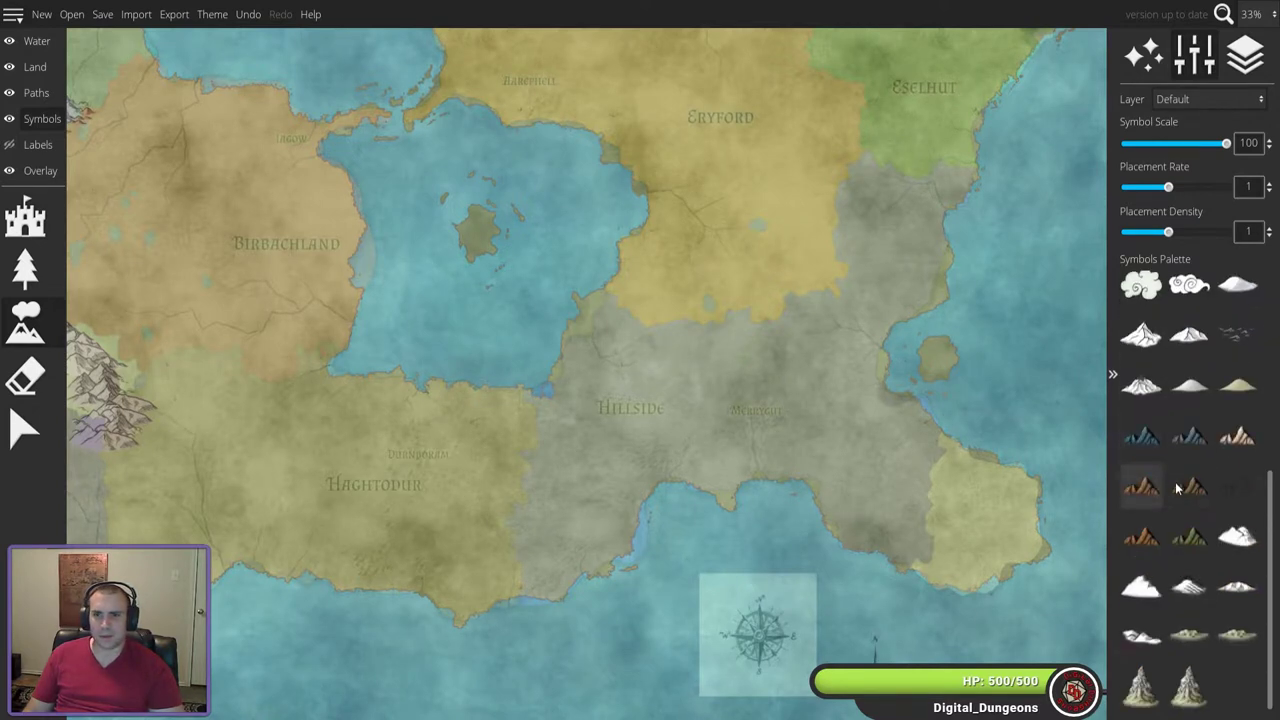
{"action": "left_click", "coordinate": [1140, 586]}
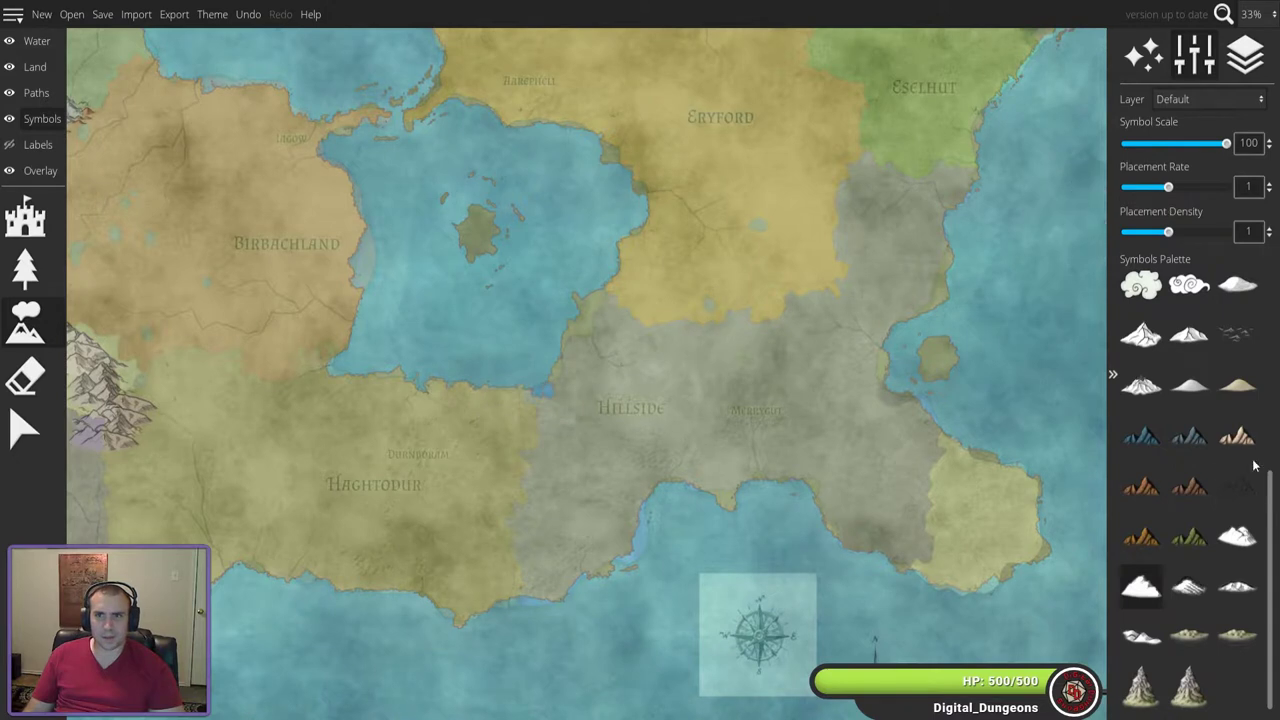
{"action": "left_click", "coordinate": [1237, 537]}
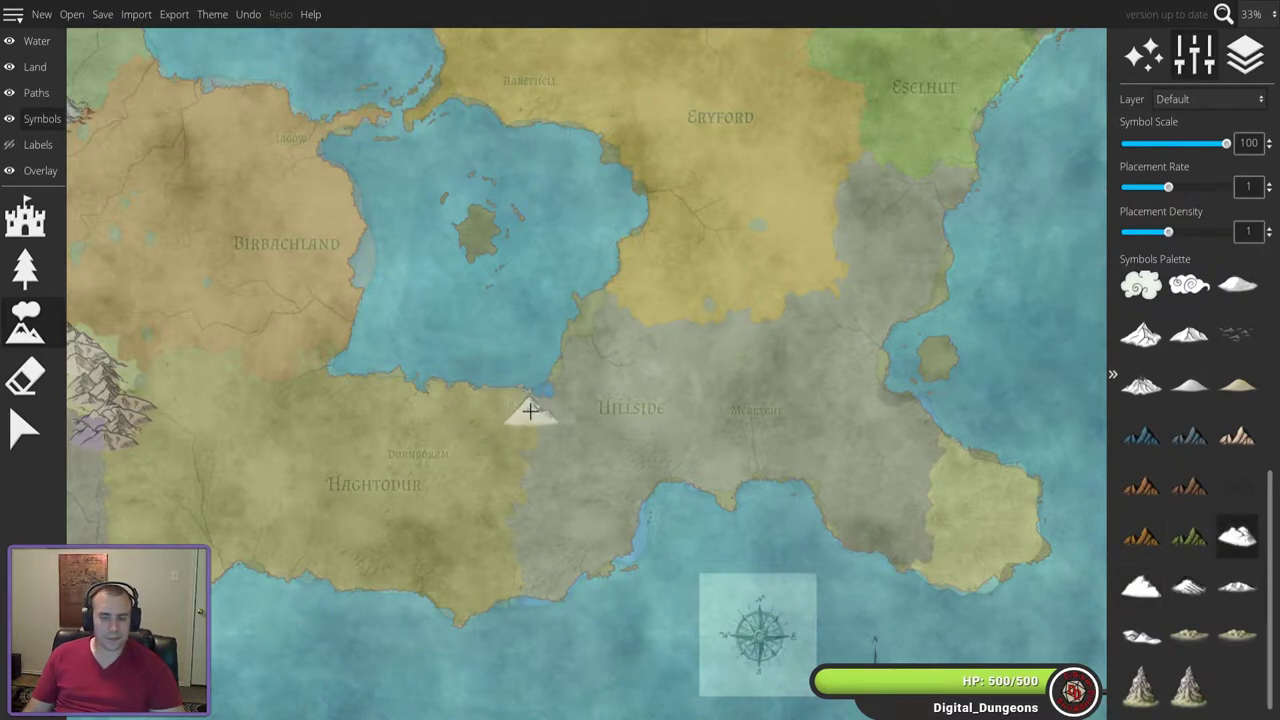
- Place a chain of High Mountains at symbol scale 100 southward from the inland sea along the Haghtodur–Hillside border
{"action": "scroll", "coordinate": [530, 410], "scroll_direction": "up", "scroll_amount": 1}
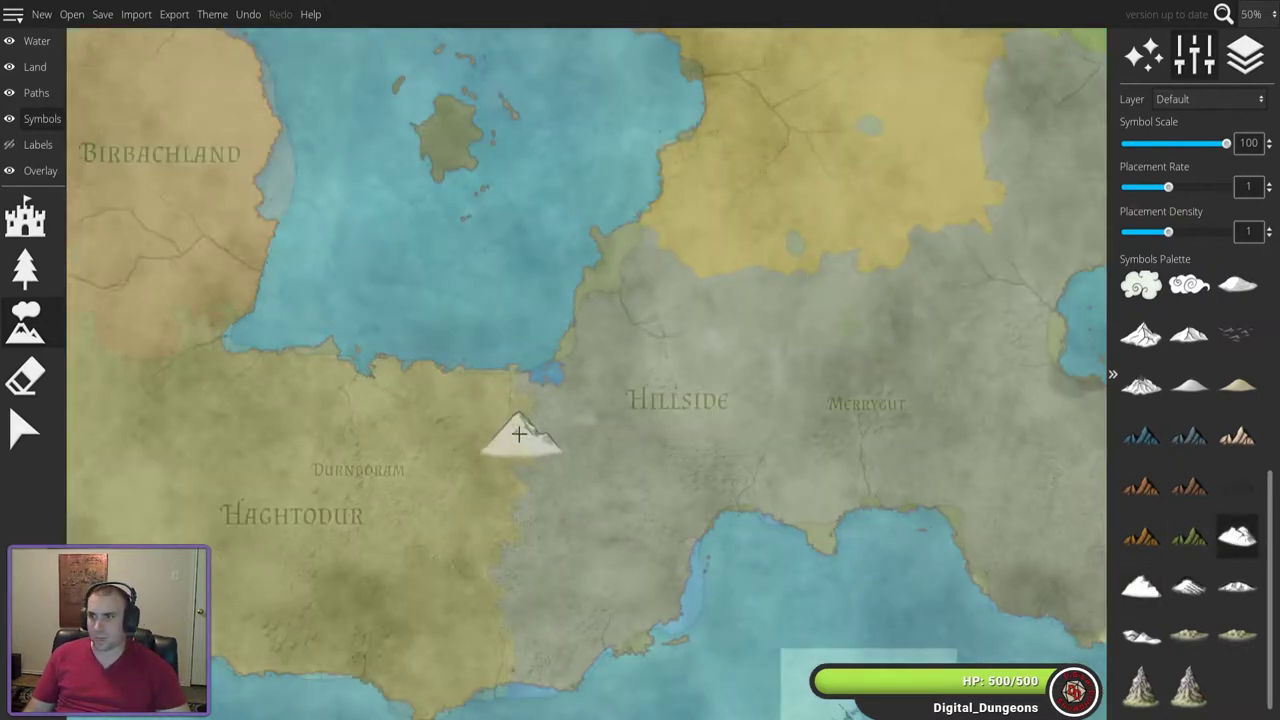
{"action": "left_click", "coordinate": [515, 390]}
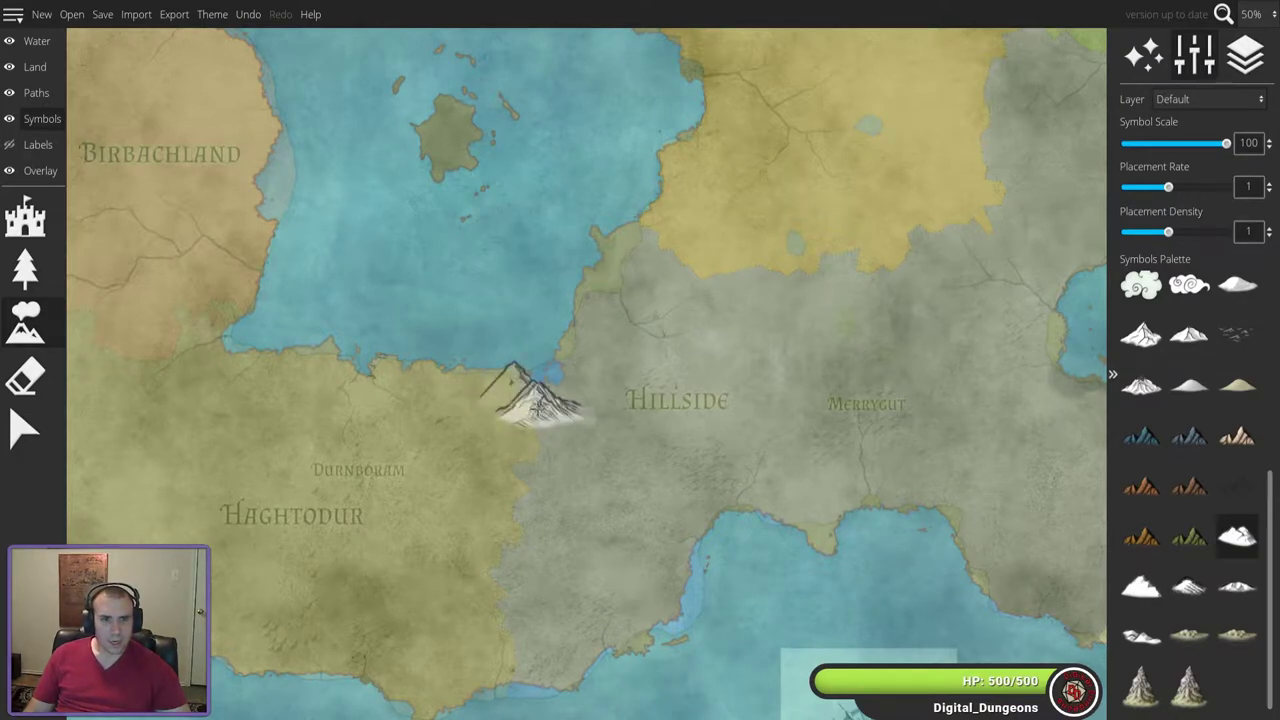
{"action": "left_click", "coordinate": [515, 420]}
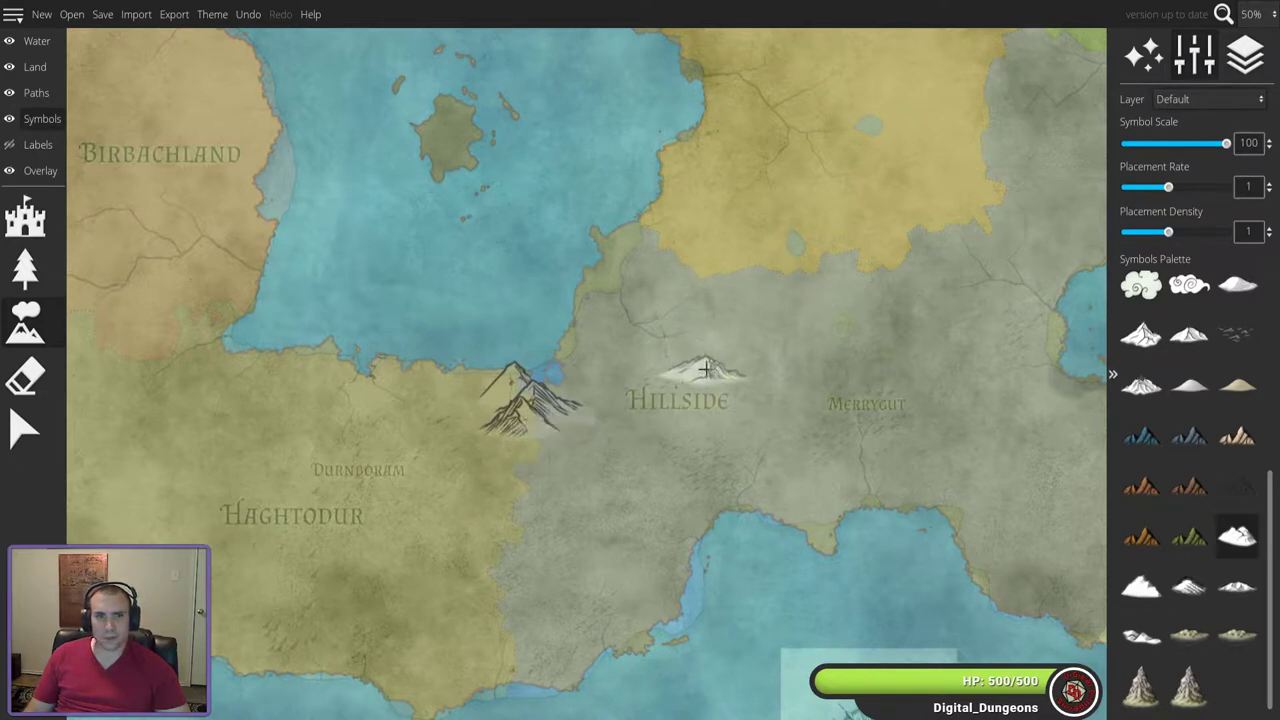
{"action": "left_click_drag", "start_coordinate": [525, 400], "coordinate": [520, 450]}
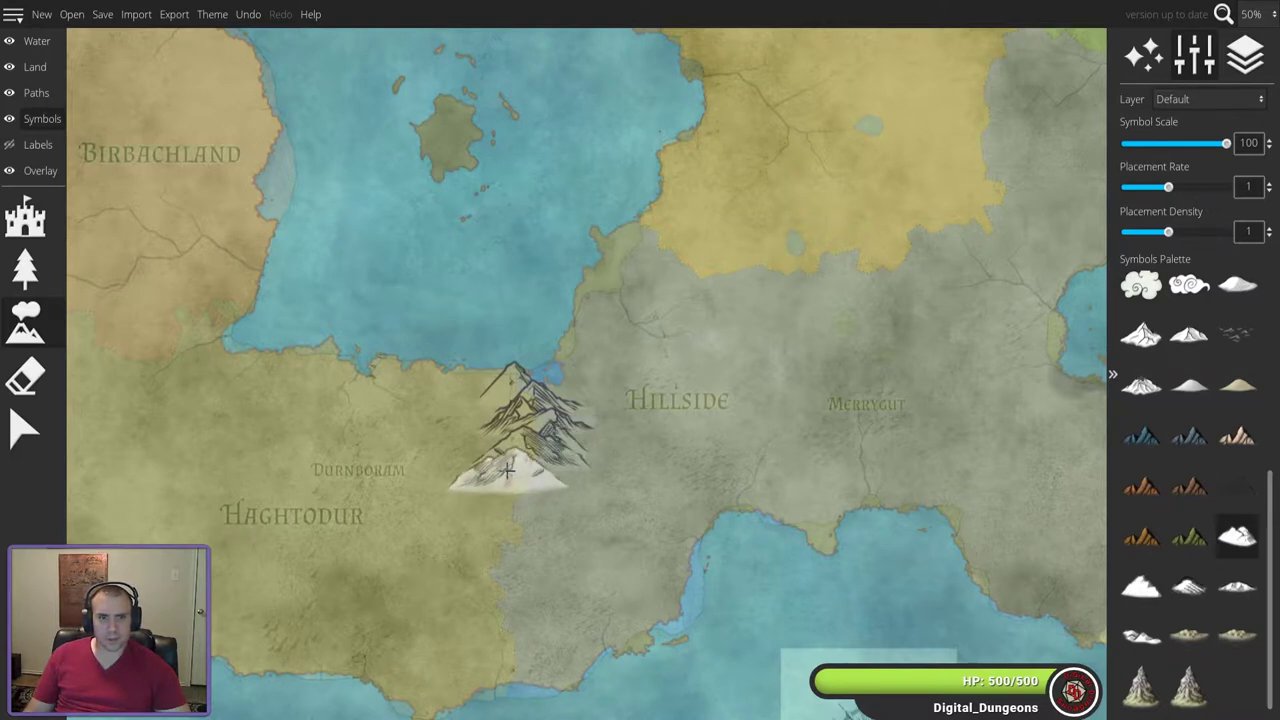
{"action": "left_click", "coordinate": [508, 472]}
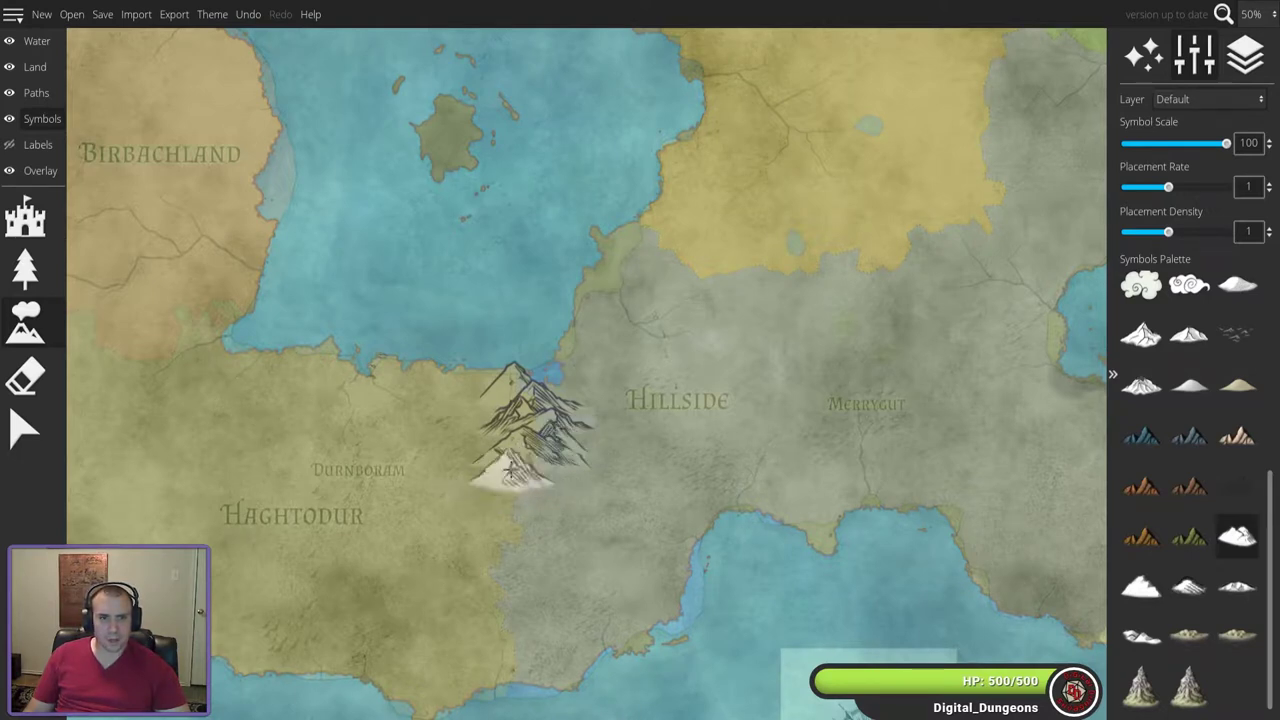
{"action": "mouse_move", "coordinate": [508, 472]}
{"action": "left_mouse_down"}
{"action": "mouse_move", "coordinate": [539, 472]}
{"action": "mouse_move", "coordinate": [536, 492]}
{"action": "mouse_move", "coordinate": [550, 490]}
{"action": "mouse_move", "coordinate": [494, 505]}
{"action": "mouse_move", "coordinate": [545, 504]}
{"action": "mouse_move", "coordinate": [491, 538]}
{"action": "mouse_move", "coordinate": [498, 569]}
{"action": "mouse_move", "coordinate": [533, 542]}
{"action": "mouse_move", "coordinate": [519, 570]}
{"action": "mouse_move", "coordinate": [504, 556]}
{"action": "mouse_move", "coordinate": [533, 575]}
{"action": "mouse_move", "coordinate": [548, 563]}
{"action": "mouse_move", "coordinate": [484, 565]}
{"action": "left_mouse_up"}
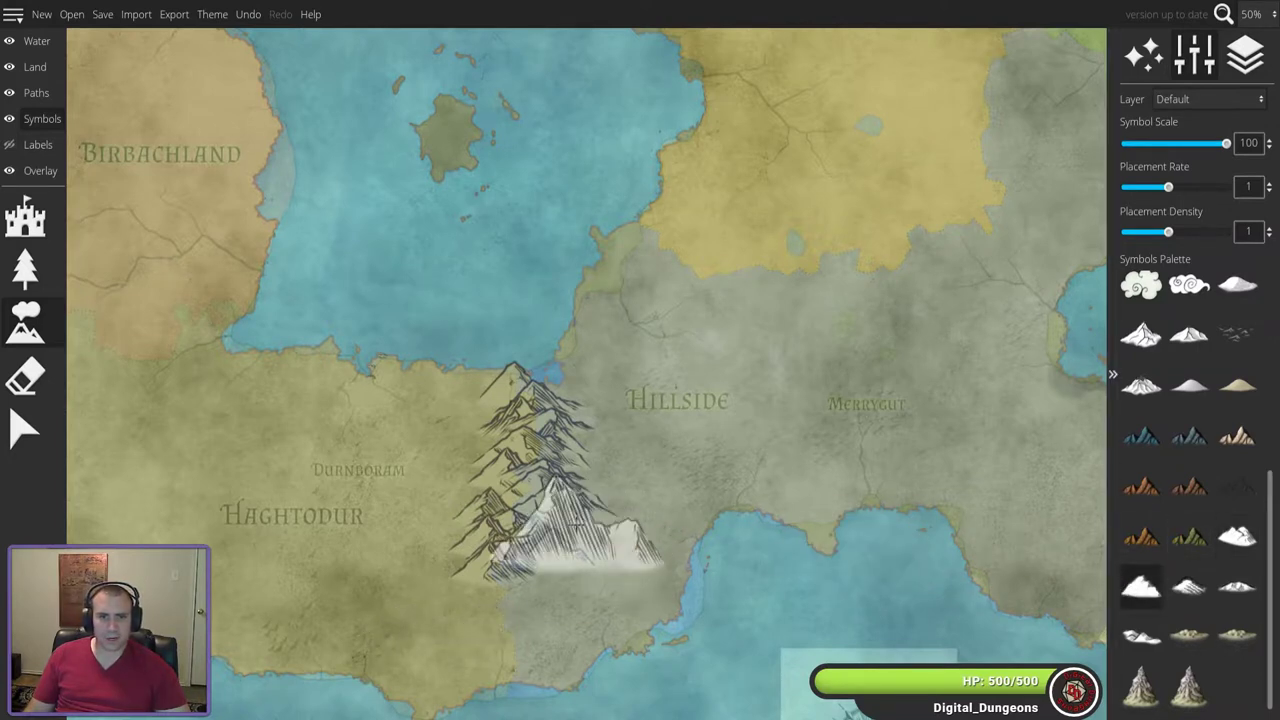
- Extend the mountain range south toward the coast with High Mountains at scale 60, then with the preceding white mountain symbol in the palette
{"action": "scroll", "coordinate": [600, 400], "scroll_direction": "down", "scroll_amount": 4}
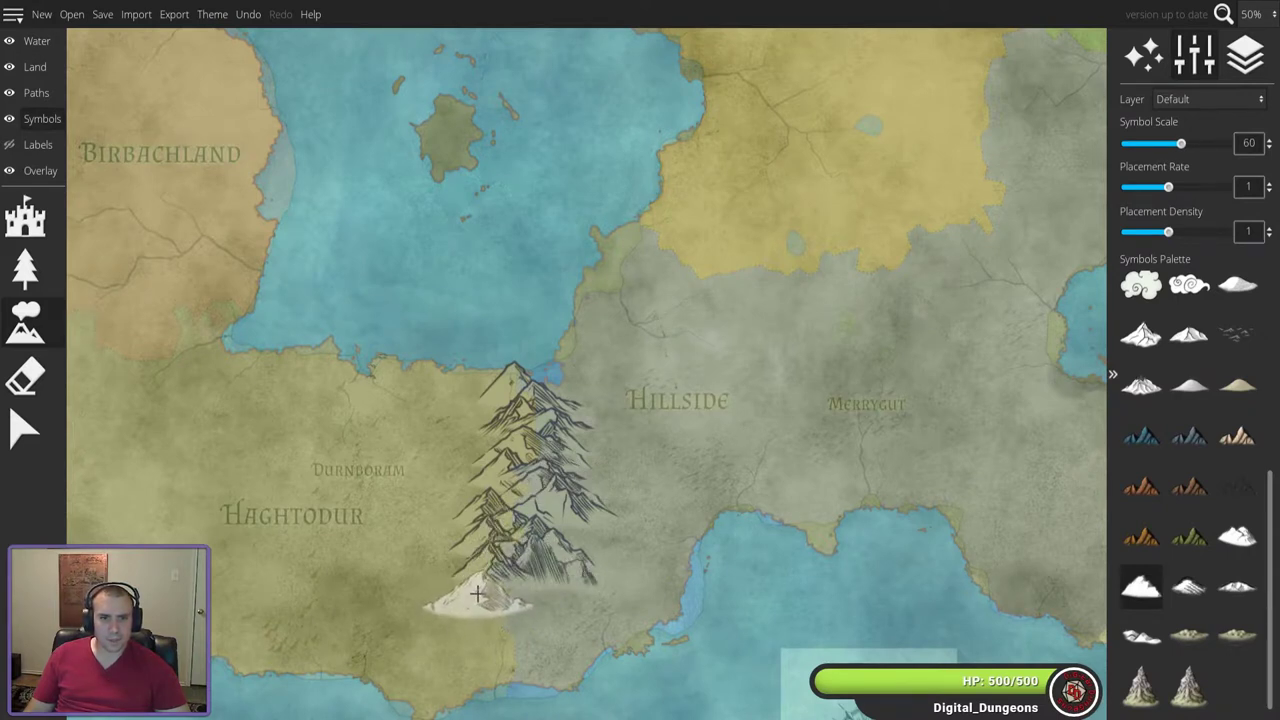
{"action": "left_click", "coordinate": [497, 600]}
{"action": "left_click", "coordinate": [508, 625]}
{"action": "left_click", "coordinate": [1237, 537]}
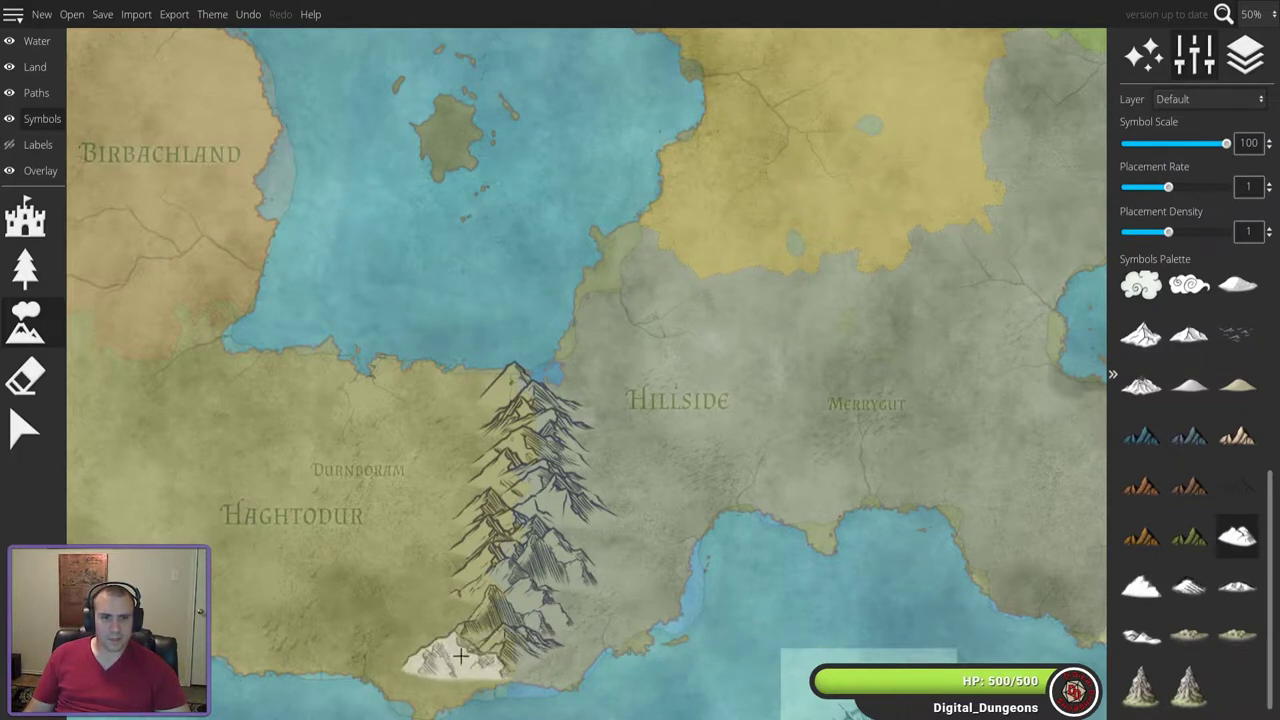
{"action": "key", "text": "bracketleft"}
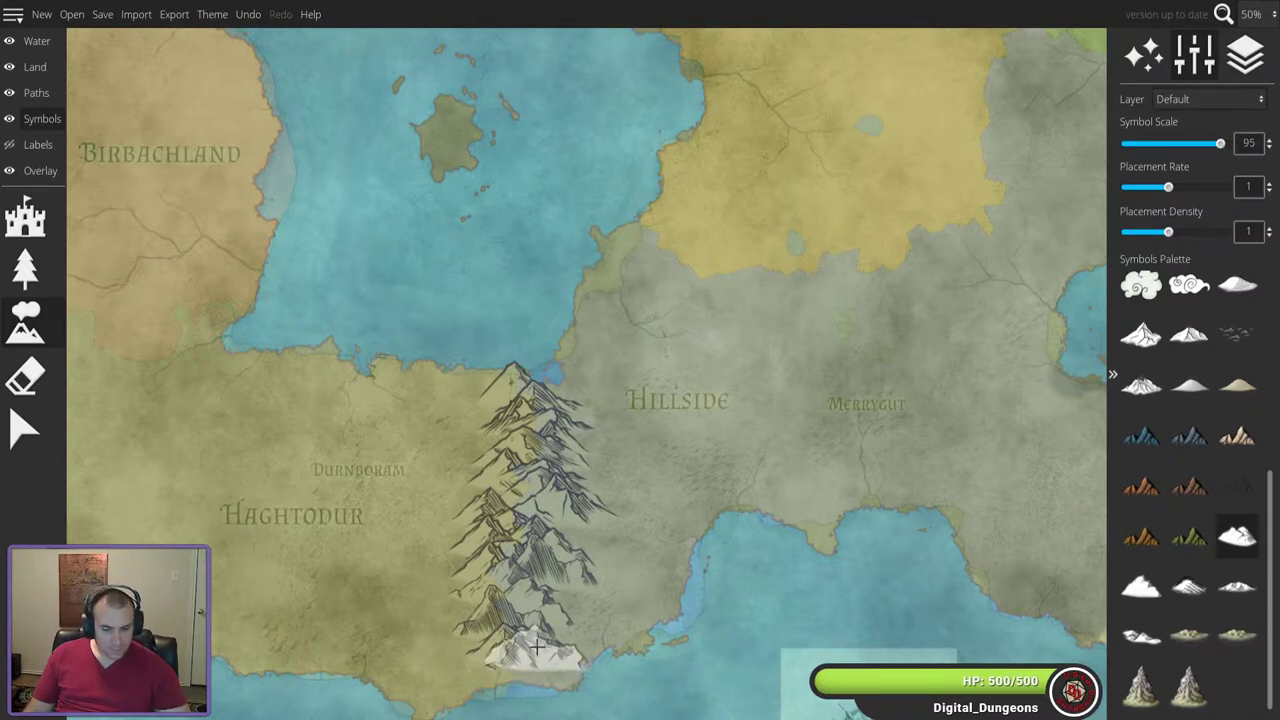
{"action": "left_click_drag", "start_coordinate": [536, 648], "coordinate": [547, 481]}
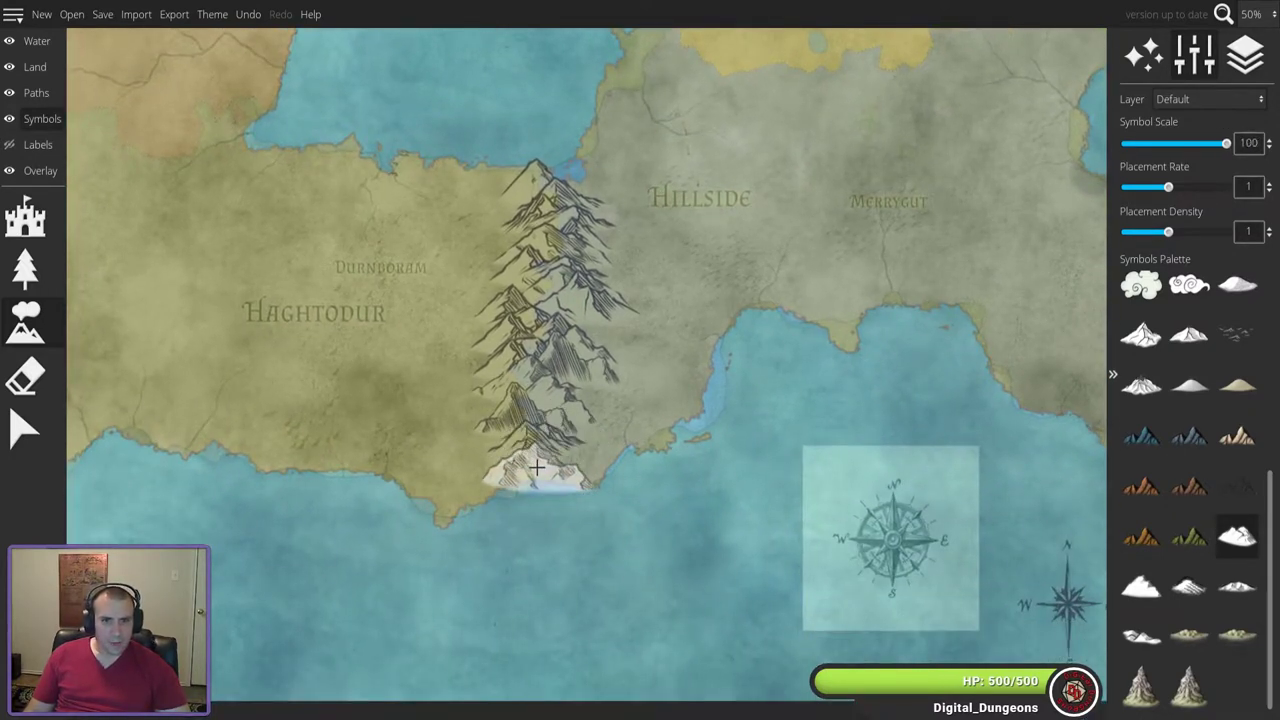
- Fill the southern coast and both flanks of the Haghtodur–Hillside range with more mountains at symbol scale 65
{"action": "scroll", "coordinate": [536, 467], "scroll_direction": "up", "scroll_amount": 5}
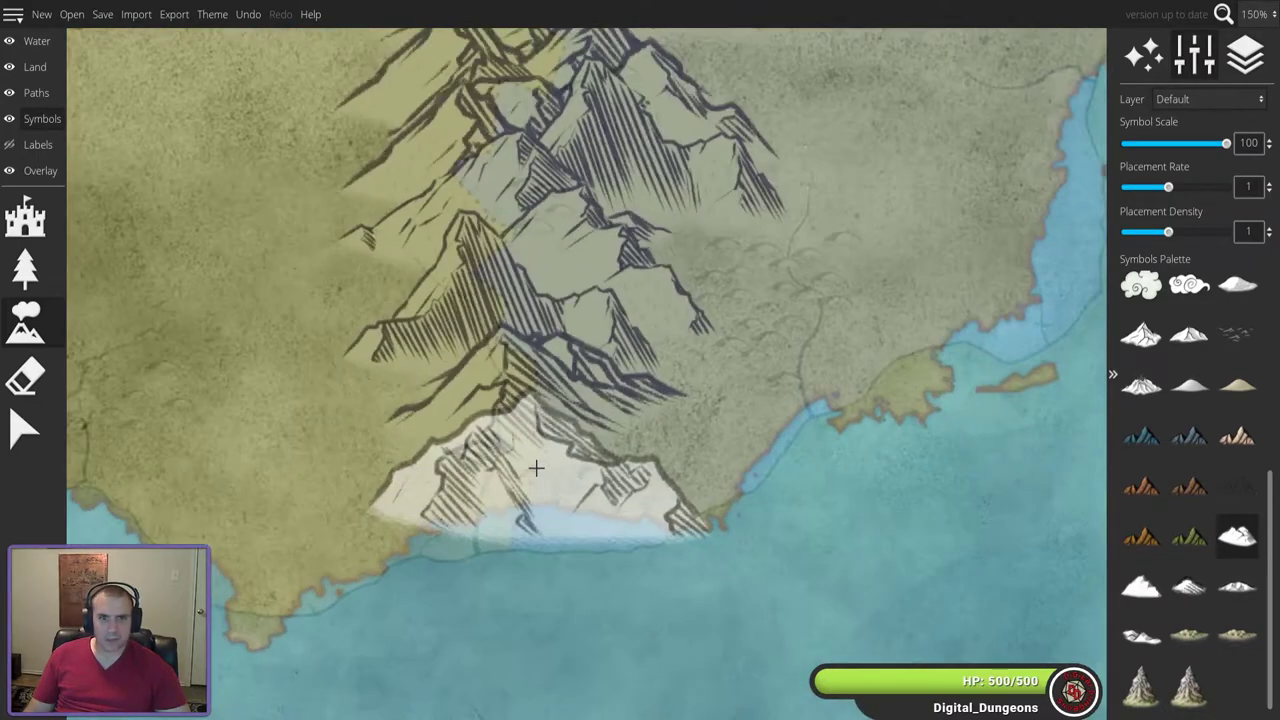
{"action": "scroll", "coordinate": [566, 462], "scroll_direction": "down", "scroll_amount": 10}
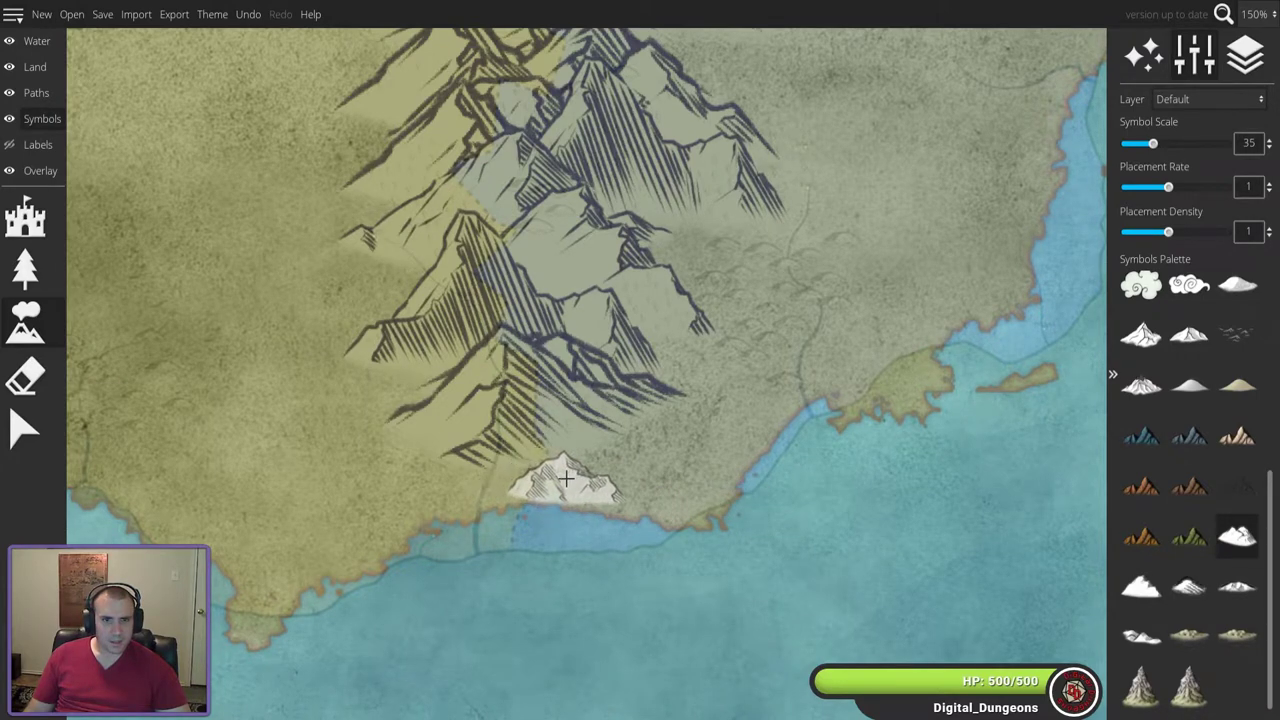
{"action": "scroll", "coordinate": [565, 470], "scroll_direction": "up", "scroll_amount": 5}
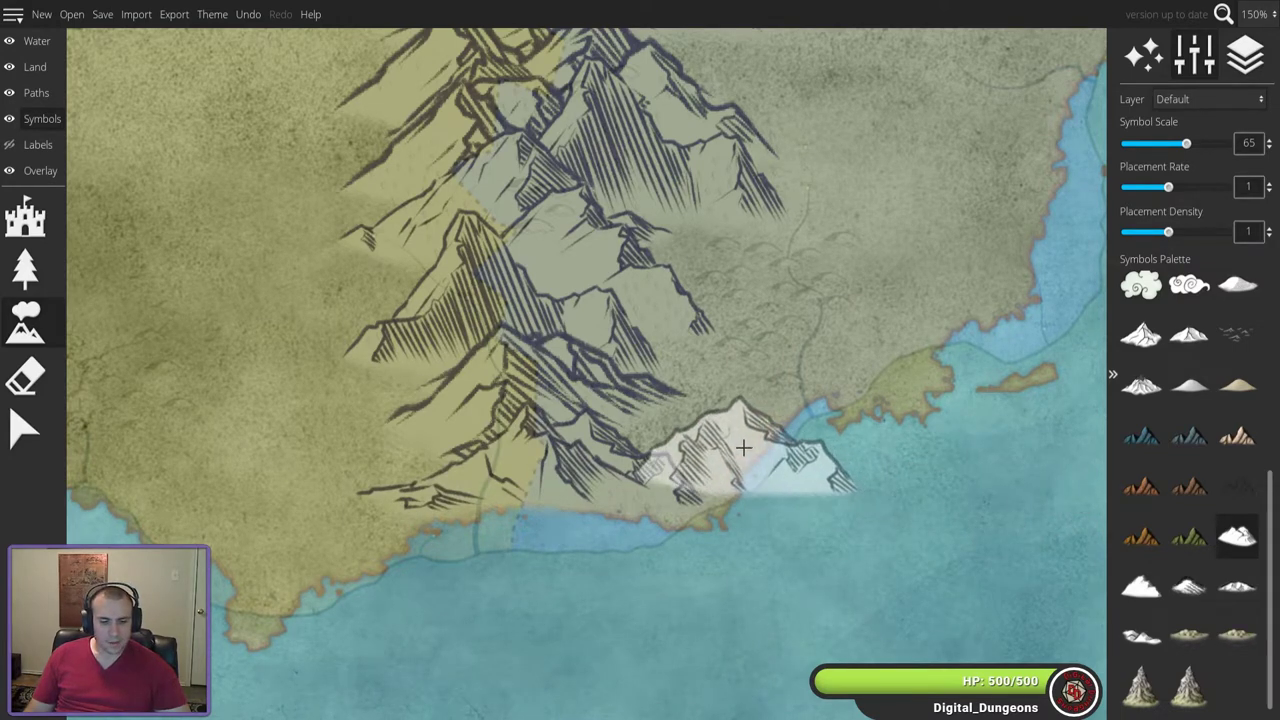
{"action": "scroll", "coordinate": [744, 447], "scroll_direction": "down", "scroll_amount": 5}
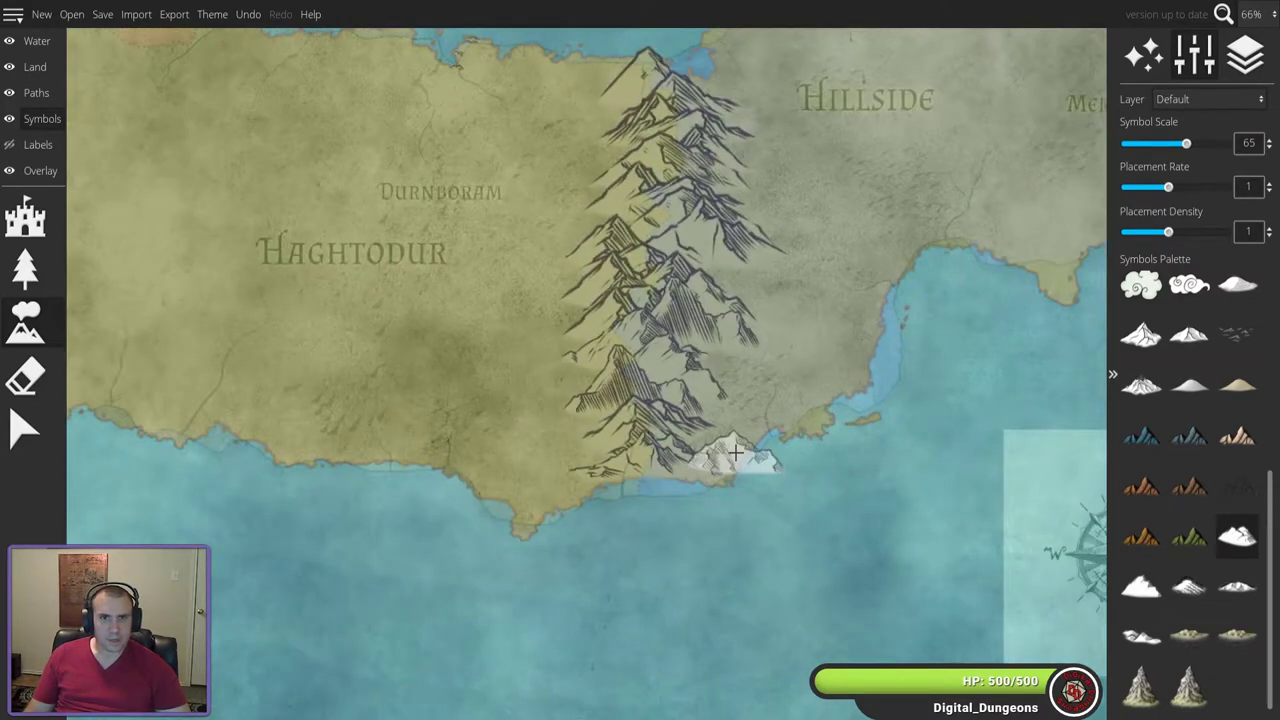
{"action": "left_click", "coordinate": [708, 82]}
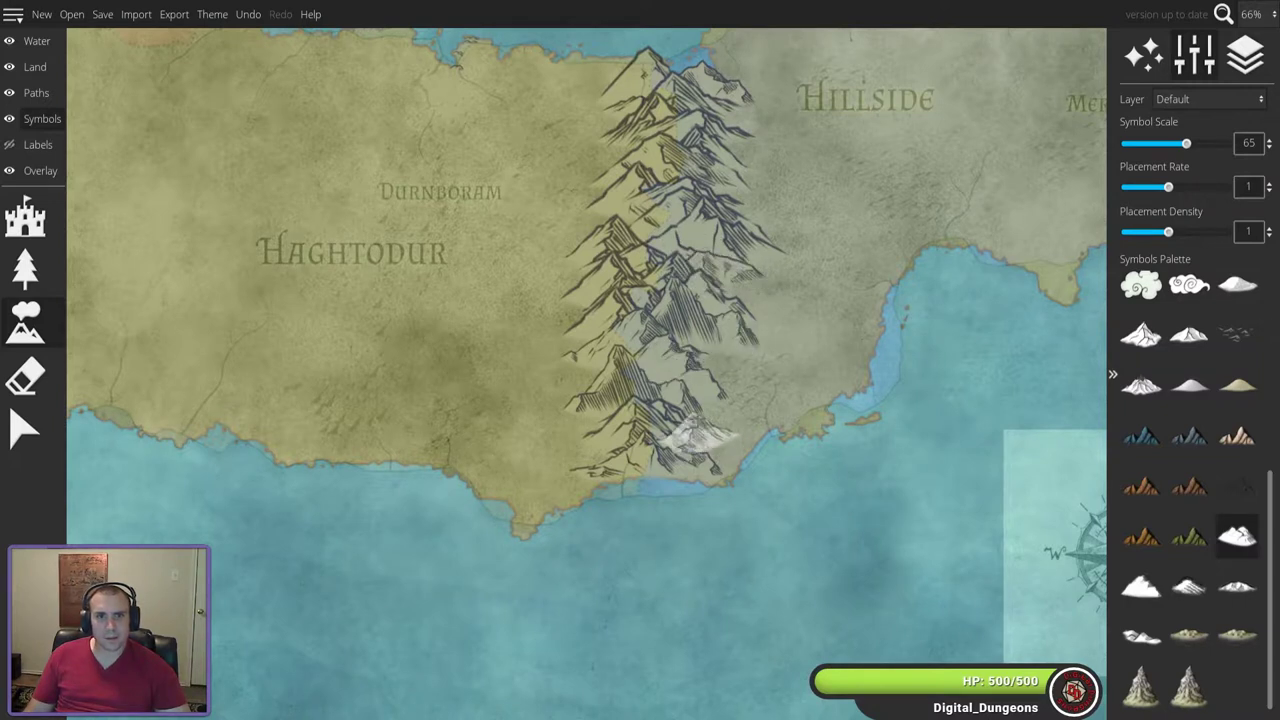
{"action": "left_click", "coordinate": [571, 449]}
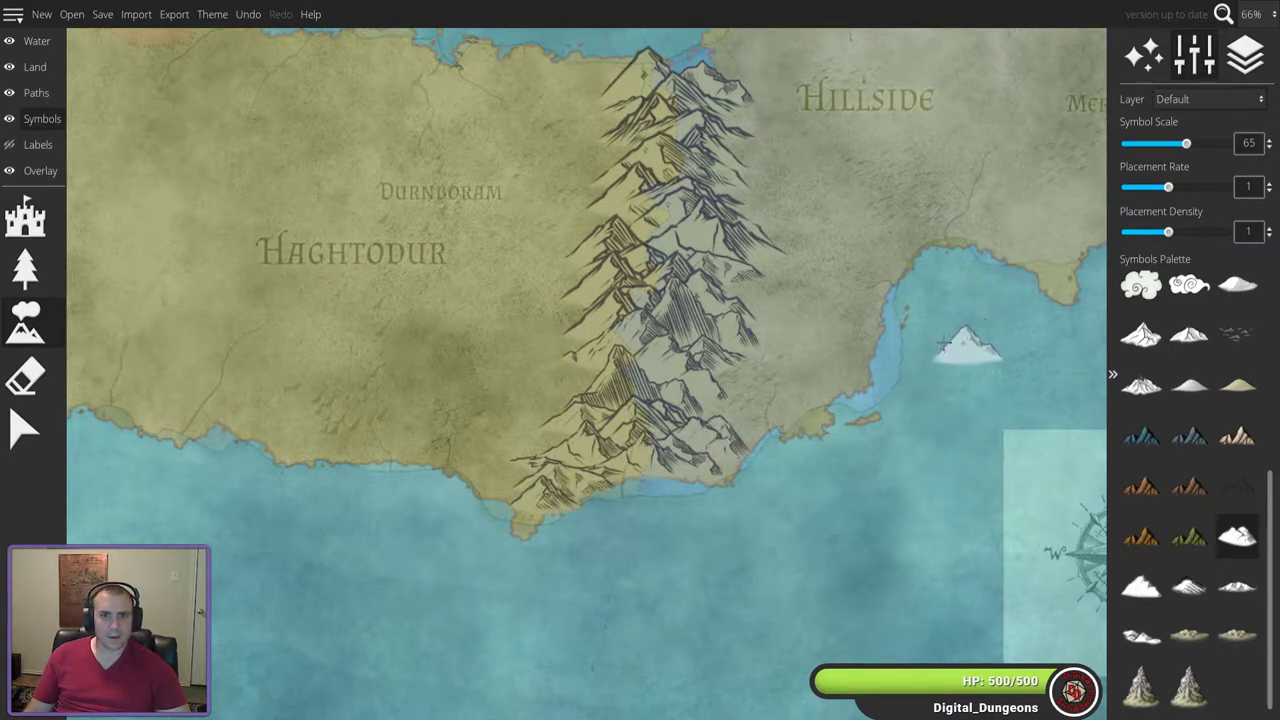
{"action": "left_click", "coordinate": [740, 70]}
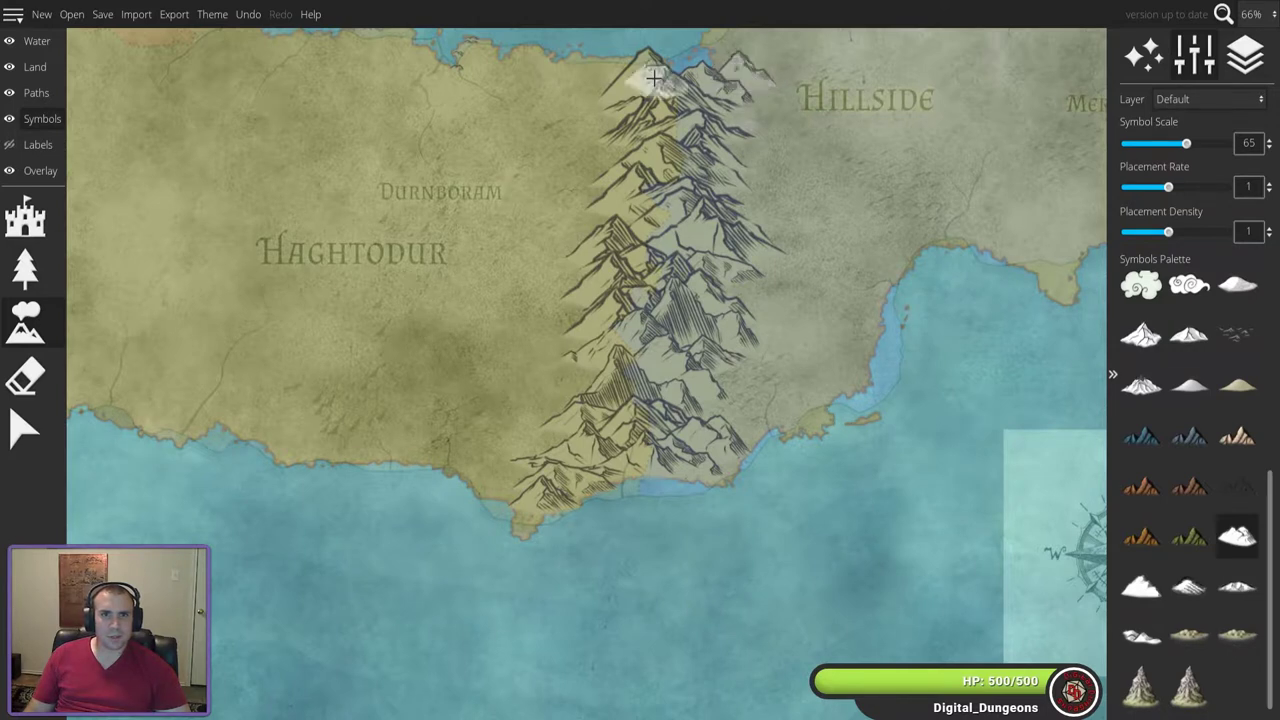
{"action": "left_click", "coordinate": [600, 110]}
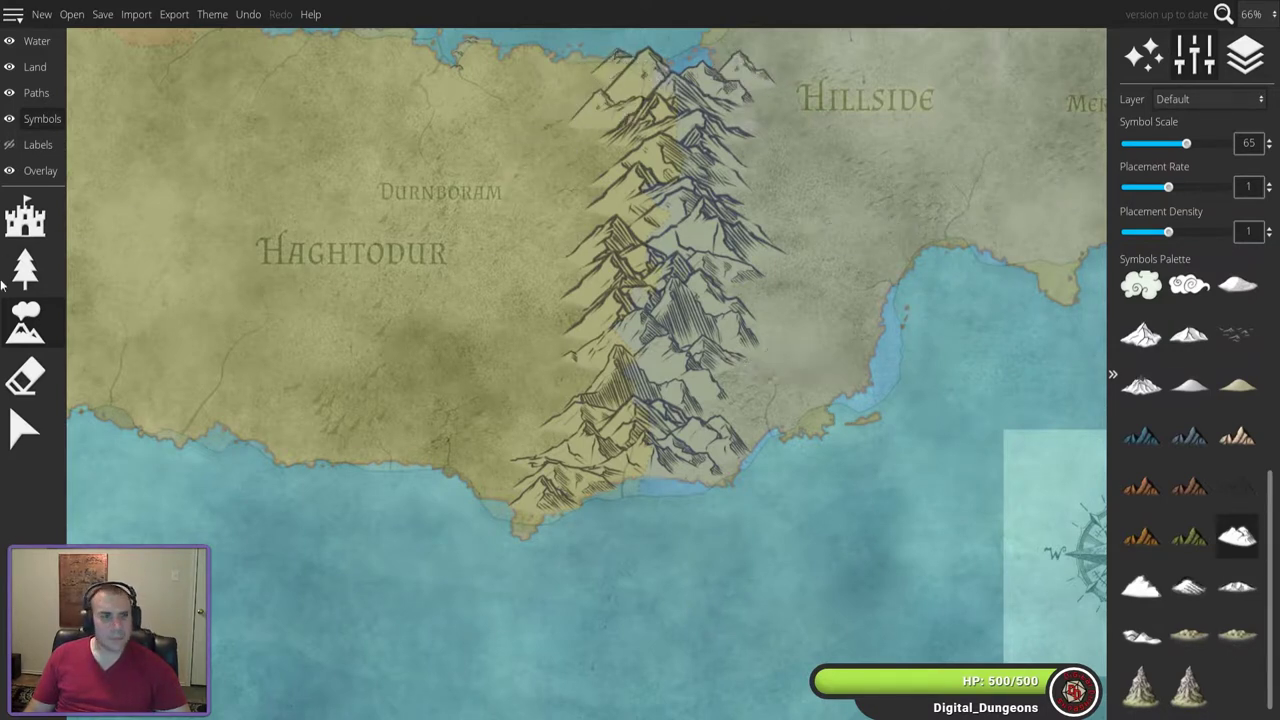
- Hide the trace overlay and restrict the land colour brush's filter to Mountains only
{"action": "left_click", "coordinate": [8, 171]}
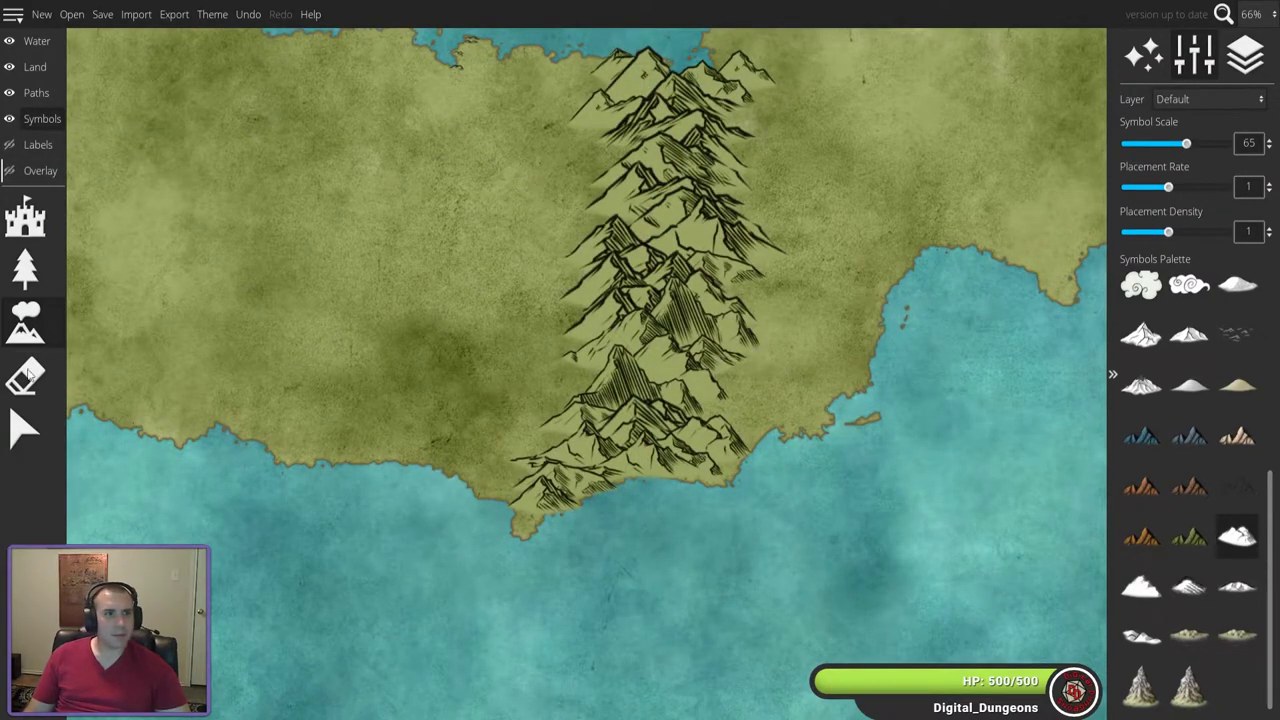
{"action": "left_click", "coordinate": [33, 70]}
{"action": "left_click", "coordinate": [20, 486]}
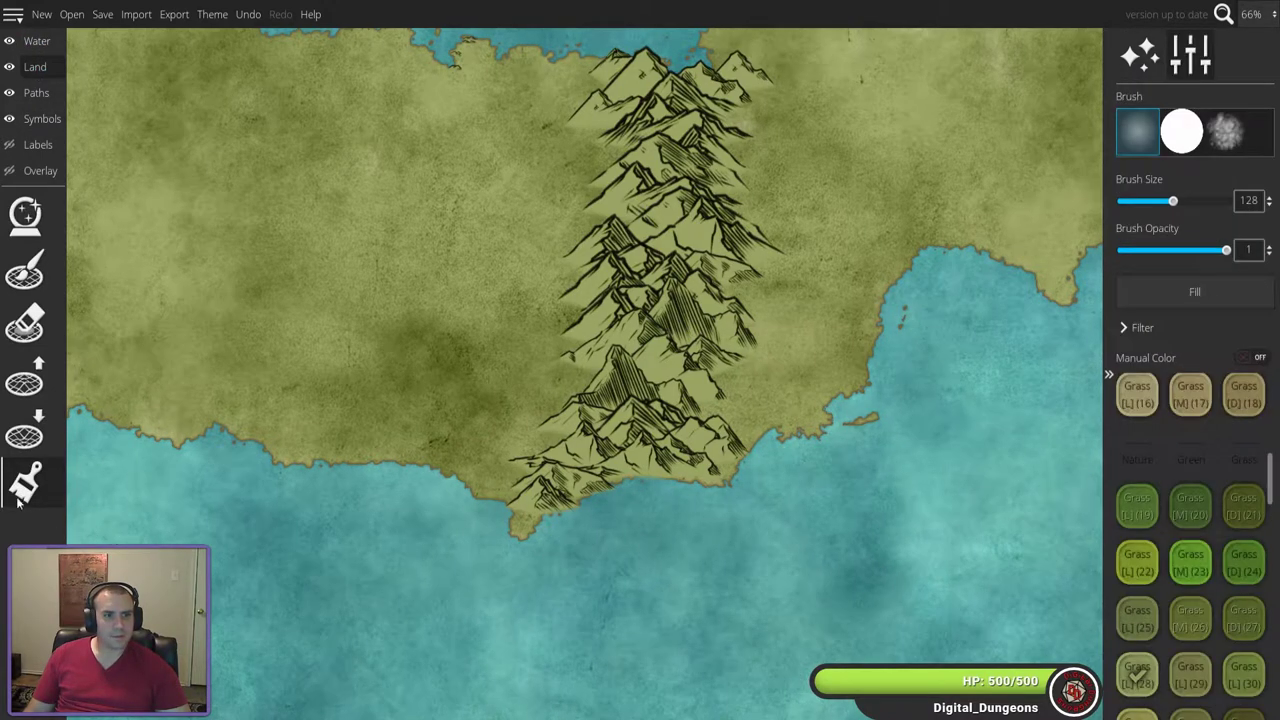
{"action": "left_click", "coordinate": [1133, 332]}
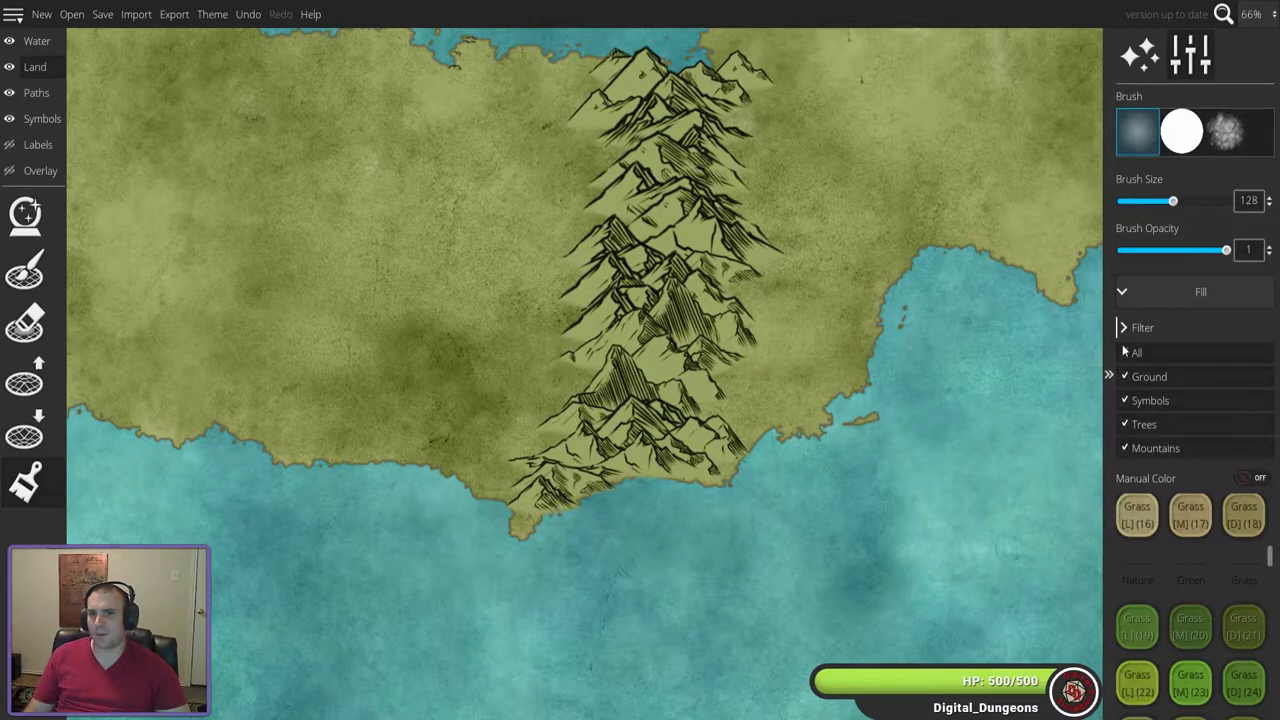
{"action": "left_click", "coordinate": [1126, 355]}
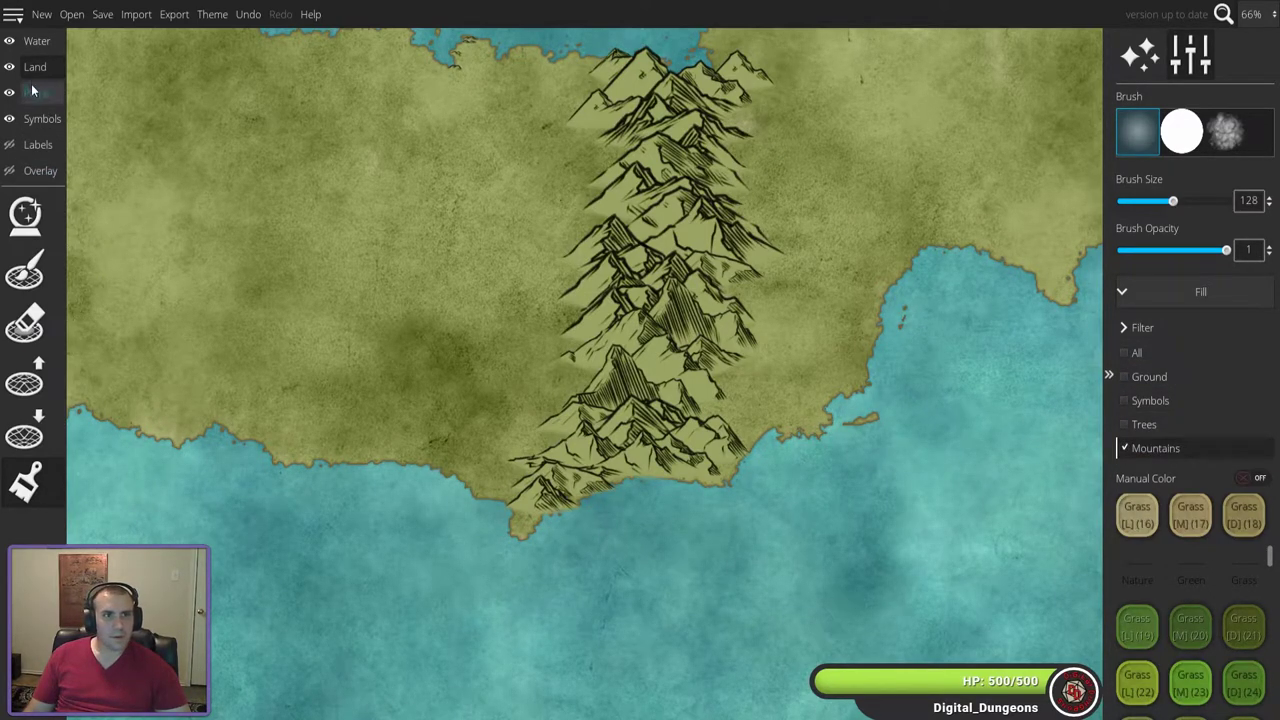
{"action": "left_click", "coordinate": [38, 120]}
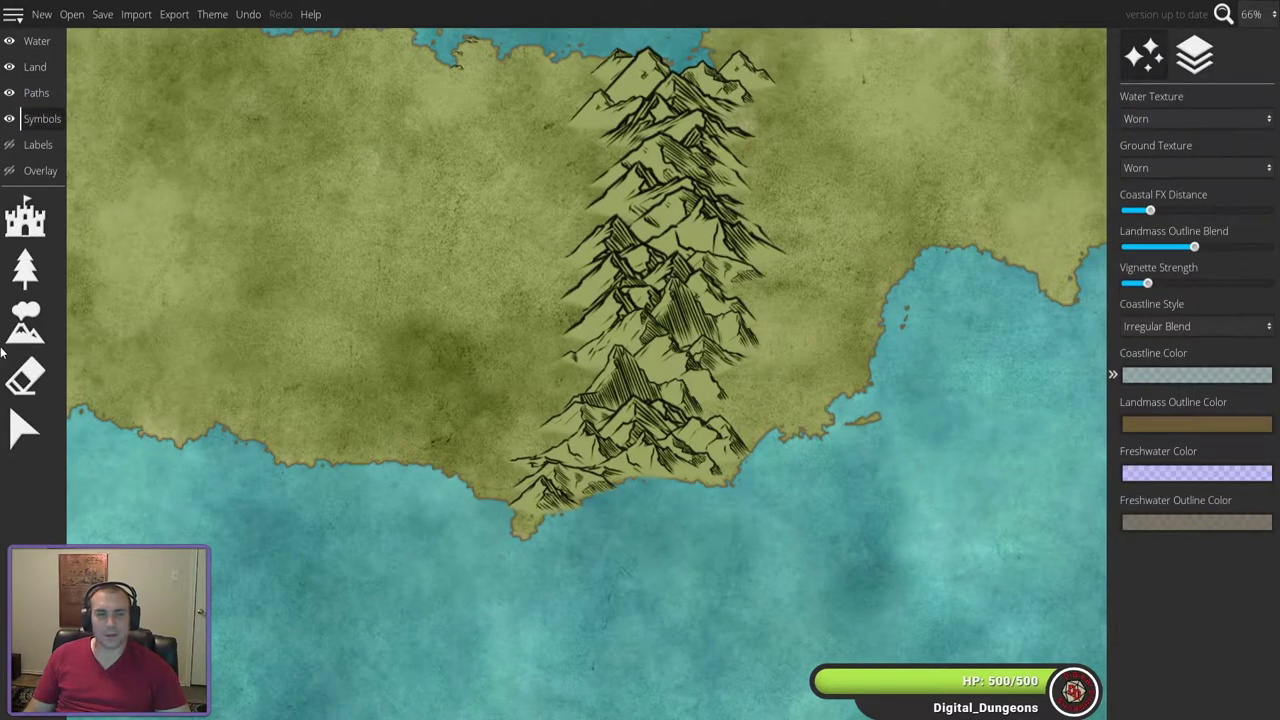
{"action": "left_click", "coordinate": [30, 335]}
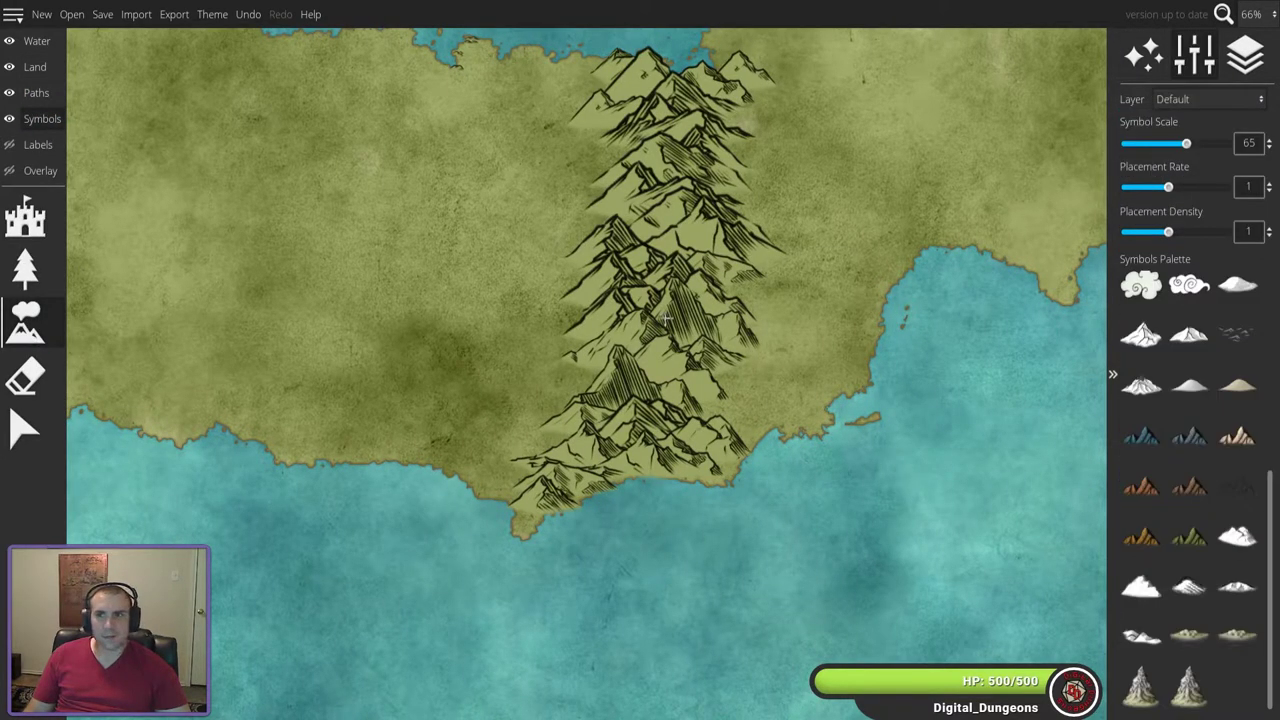
{"action": "left_click", "coordinate": [1206, 100]}
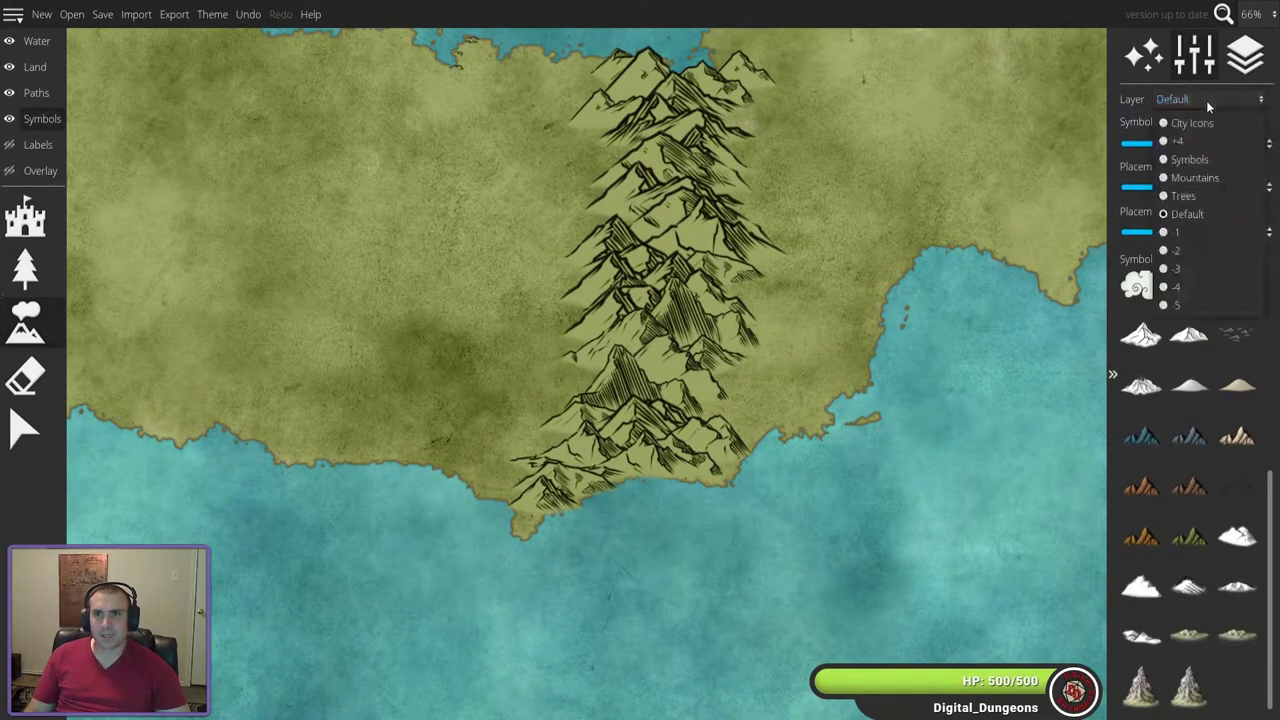
{"action": "left_click", "coordinate": [1164, 178]}
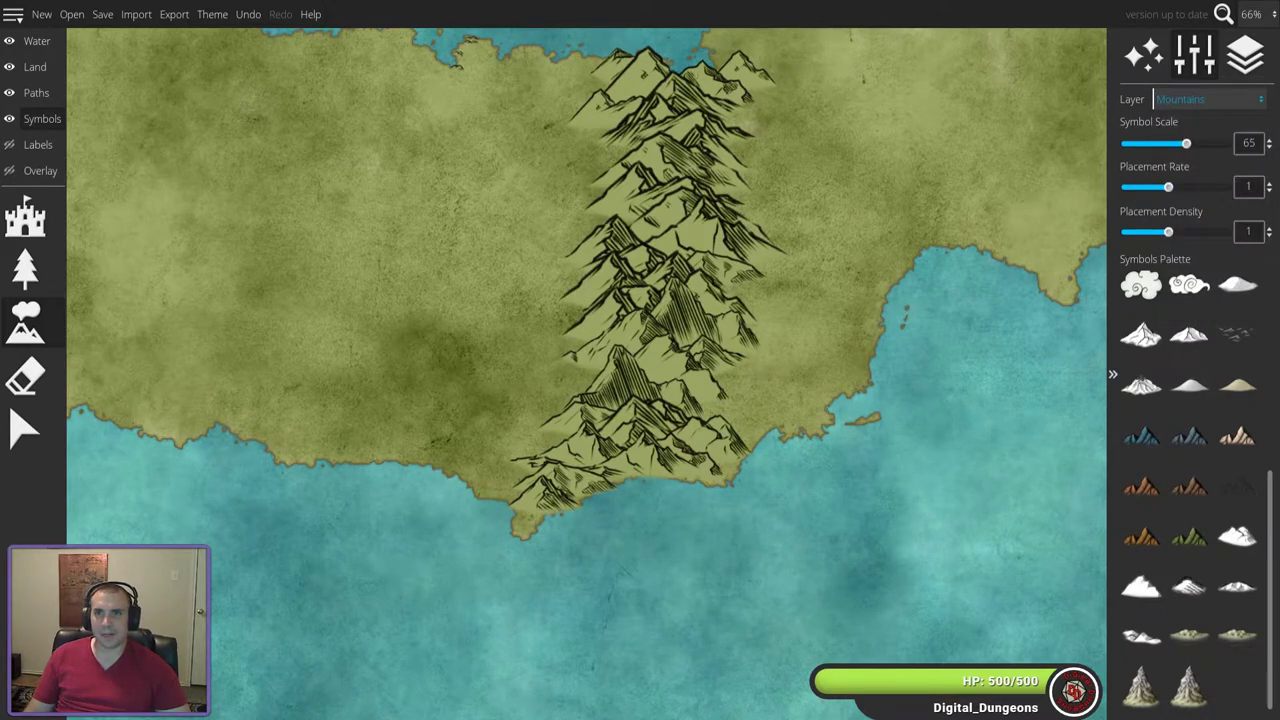
{"action": "left_click", "coordinate": [1229, 102]}
{"action": "left_click", "coordinate": [1168, 214]}
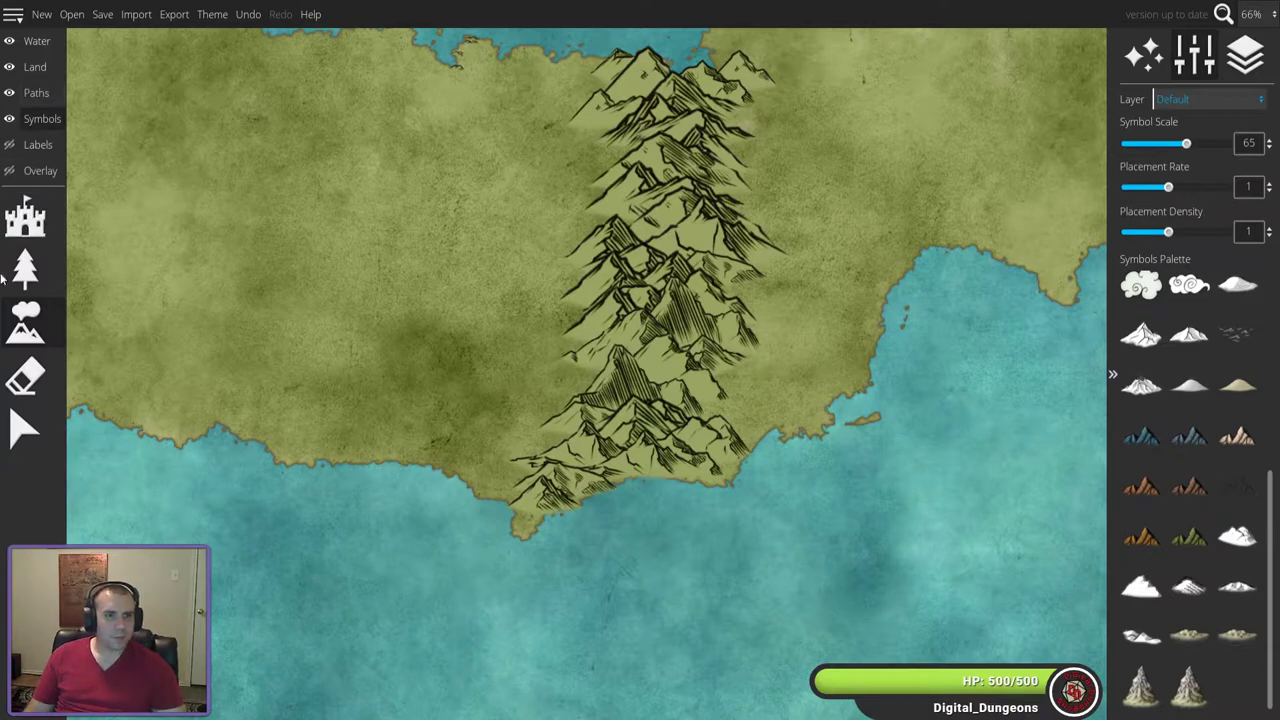
- Erase the whole mountain range, then set mountain symbol placement to the Mountains layer with the white mountain symbol preceding High Mountains
{"action": "left_click", "coordinate": [26, 375]}
{"action": "mouse_move", "coordinate": [646, 142]}
{"action": "left_mouse_down"}
{"action": "mouse_move", "coordinate": [720, 80]}
{"action": "mouse_move", "coordinate": [690, 270]}
{"action": "mouse_move", "coordinate": [550, 490]}
{"action": "mouse_move", "coordinate": [506, 406]}
{"action": "left_mouse_up"}
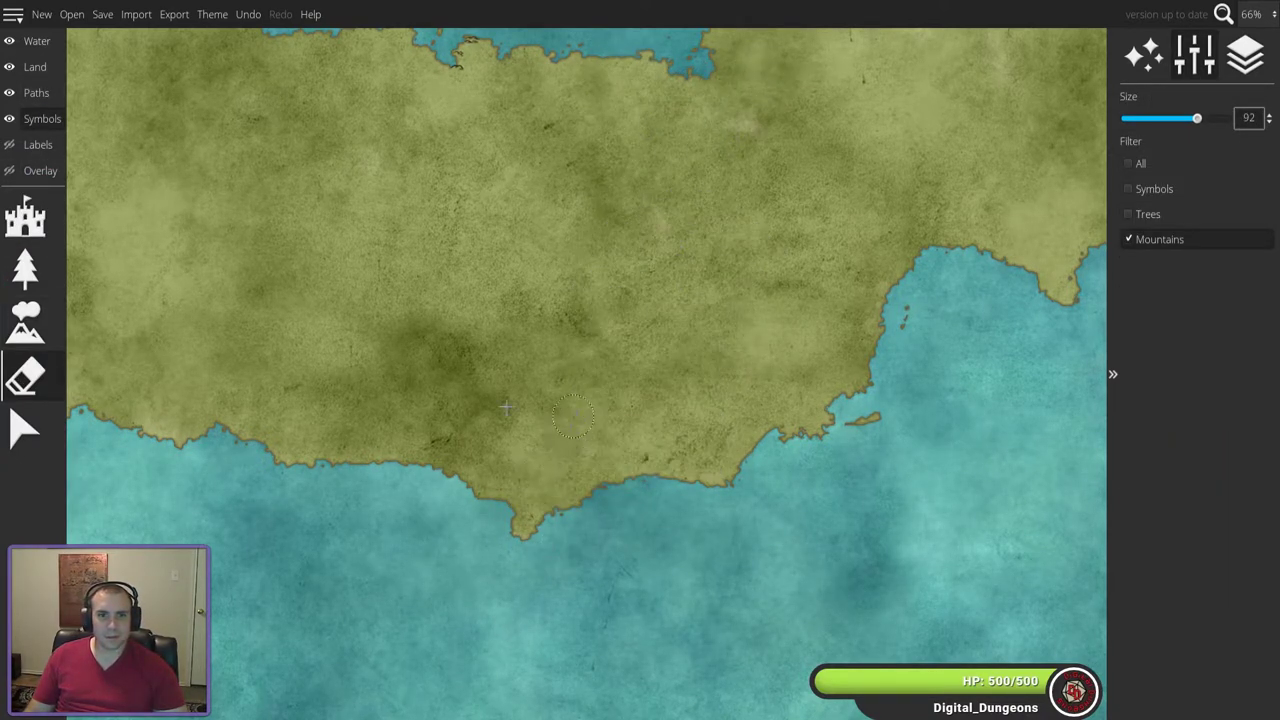
{"action": "left_click", "coordinate": [25, 322]}
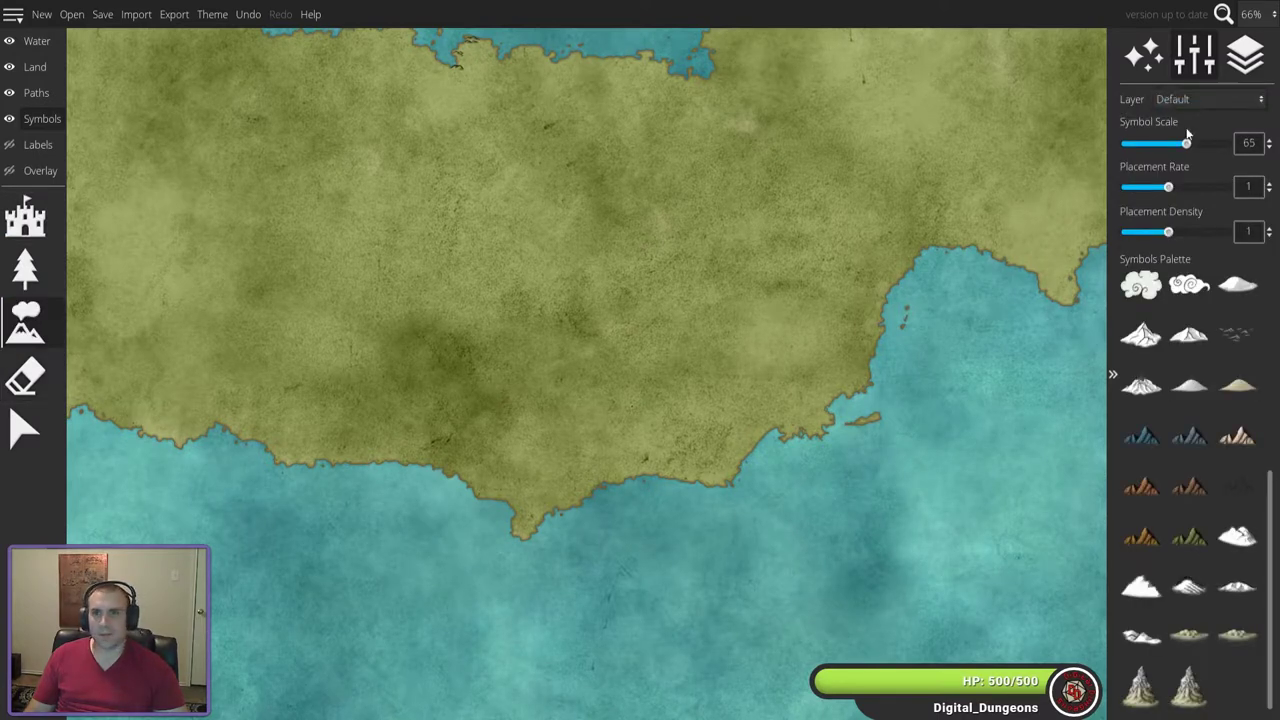
{"action": "left_click", "coordinate": [1200, 97]}
{"action": "left_click", "coordinate": [1175, 186]}
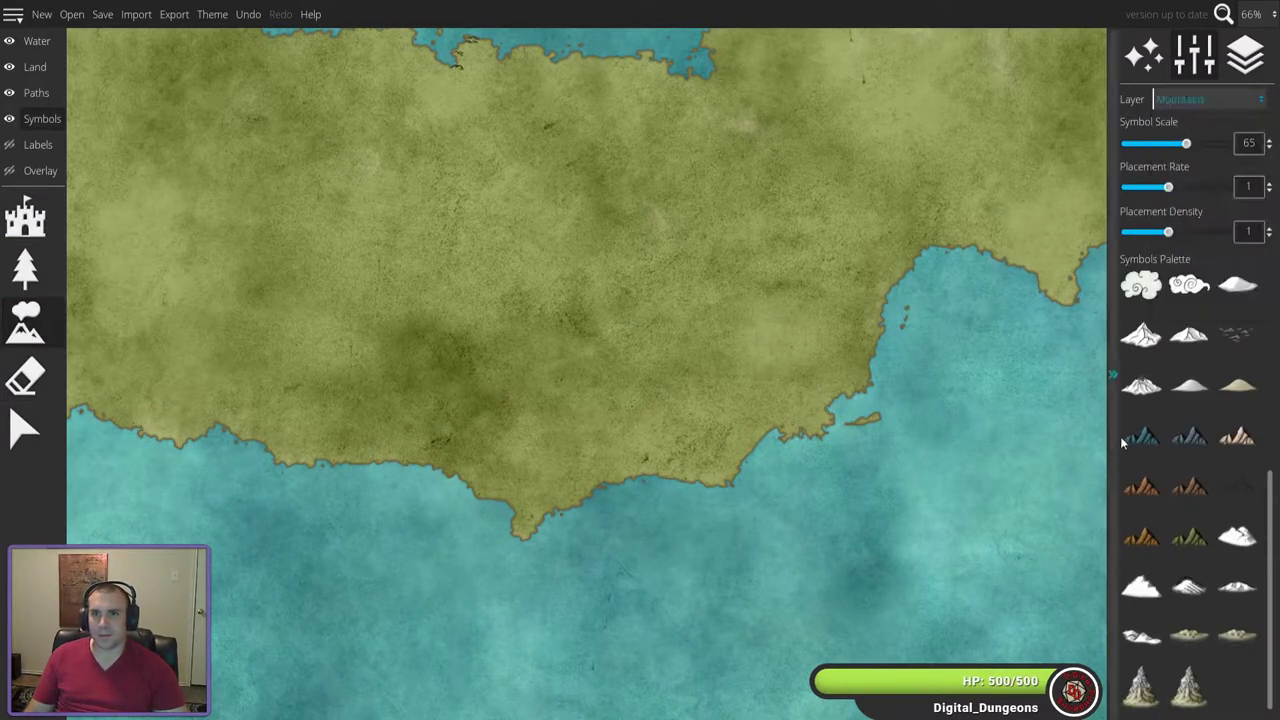
{"action": "left_click", "coordinate": [1223, 548]}
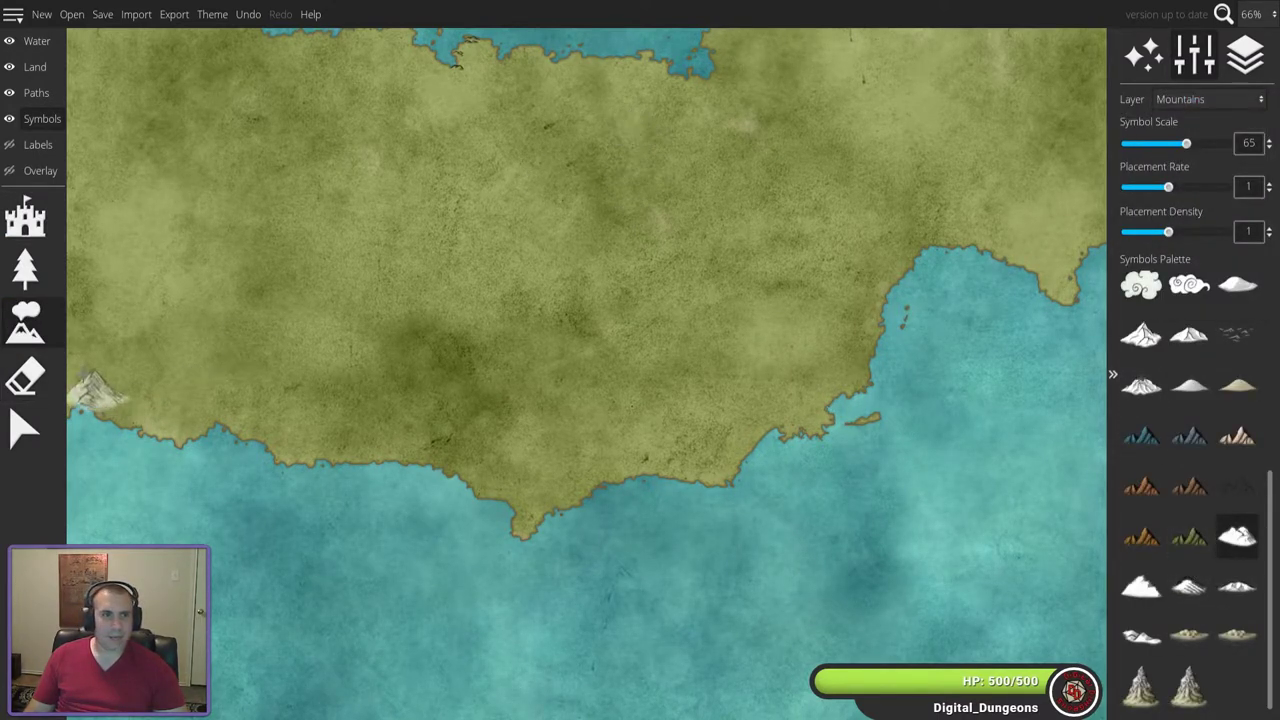
- Show the trace overlay and place mountains along the Haghtodur–Hillside border at symbol scale 65, widening the range at scale 80
{"action": "left_click", "coordinate": [9, 171]}
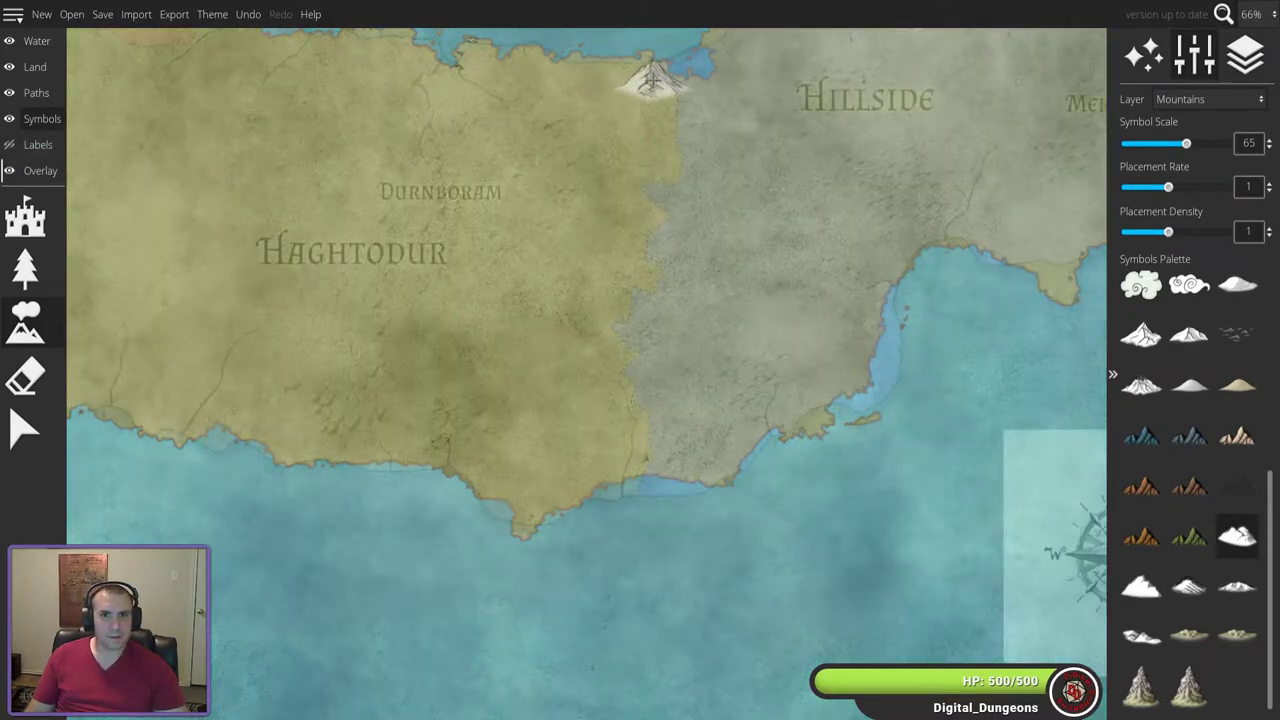
{"action": "mouse_move", "coordinate": [650, 75]}
{"action": "left_mouse_down"}
{"action": "mouse_move", "coordinate": [683, 152]}
{"action": "mouse_move", "coordinate": [653, 203]}
{"action": "mouse_move", "coordinate": [628, 336]}
{"action": "mouse_move", "coordinate": [632, 456]}
{"action": "mouse_move", "coordinate": [689, 401]}
{"action": "mouse_move", "coordinate": [625, 426]}
{"action": "mouse_move", "coordinate": [603, 412]}
{"action": "mouse_move", "coordinate": [604, 424]}
{"action": "mouse_move", "coordinate": [656, 396]}
{"action": "left_mouse_up"}
{"action": "scroll", "coordinate": [655, 413], "scroll_direction": "up", "scroll_amount": 1}
{"action": "scroll", "coordinate": [615, 338], "scroll_direction": "up", "scroll_amount": 2}
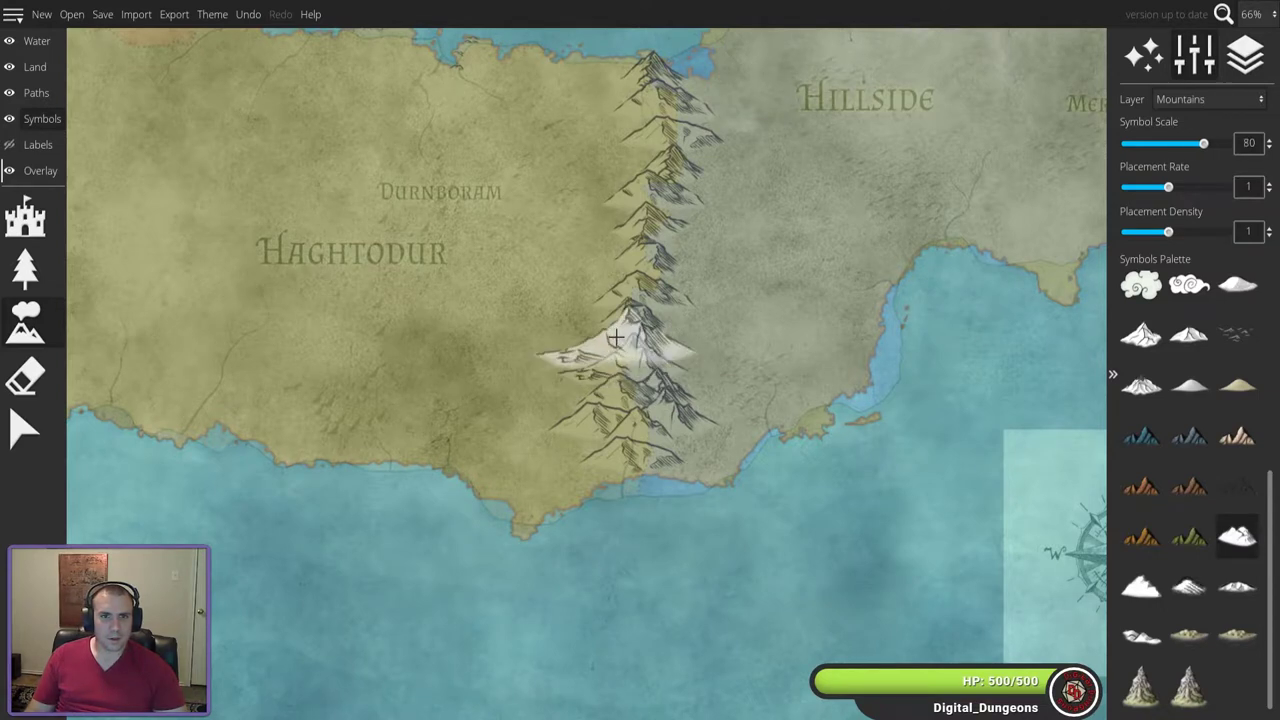
{"action": "mouse_move", "coordinate": [615, 338]}
{"action": "left_mouse_down"}
{"action": "mouse_move", "coordinate": [661, 340]}
{"action": "mouse_move", "coordinate": [668, 292]}
{"action": "mouse_move", "coordinate": [611, 270]}
{"action": "mouse_move", "coordinate": [696, 231]}
{"action": "mouse_move", "coordinate": [696, 258]}
{"action": "mouse_move", "coordinate": [700, 210]}
{"action": "mouse_move", "coordinate": [628, 190]}
{"action": "mouse_move", "coordinate": [574, 210]}
{"action": "mouse_move", "coordinate": [608, 226]}
{"action": "mouse_move", "coordinate": [615, 203]}
{"action": "mouse_move", "coordinate": [725, 104]}
{"action": "mouse_move", "coordinate": [683, 182]}
{"action": "mouse_move", "coordinate": [640, 157]}
{"action": "mouse_move", "coordinate": [594, 180]}
{"action": "mouse_move", "coordinate": [610, 183]}
{"action": "mouse_move", "coordinate": [665, 141]}
{"action": "mouse_move", "coordinate": [681, 112]}
{"action": "mouse_move", "coordinate": [637, 101]}
{"action": "mouse_move", "coordinate": [621, 121]}
{"action": "mouse_move", "coordinate": [650, 95]}
{"action": "left_mouse_up"}
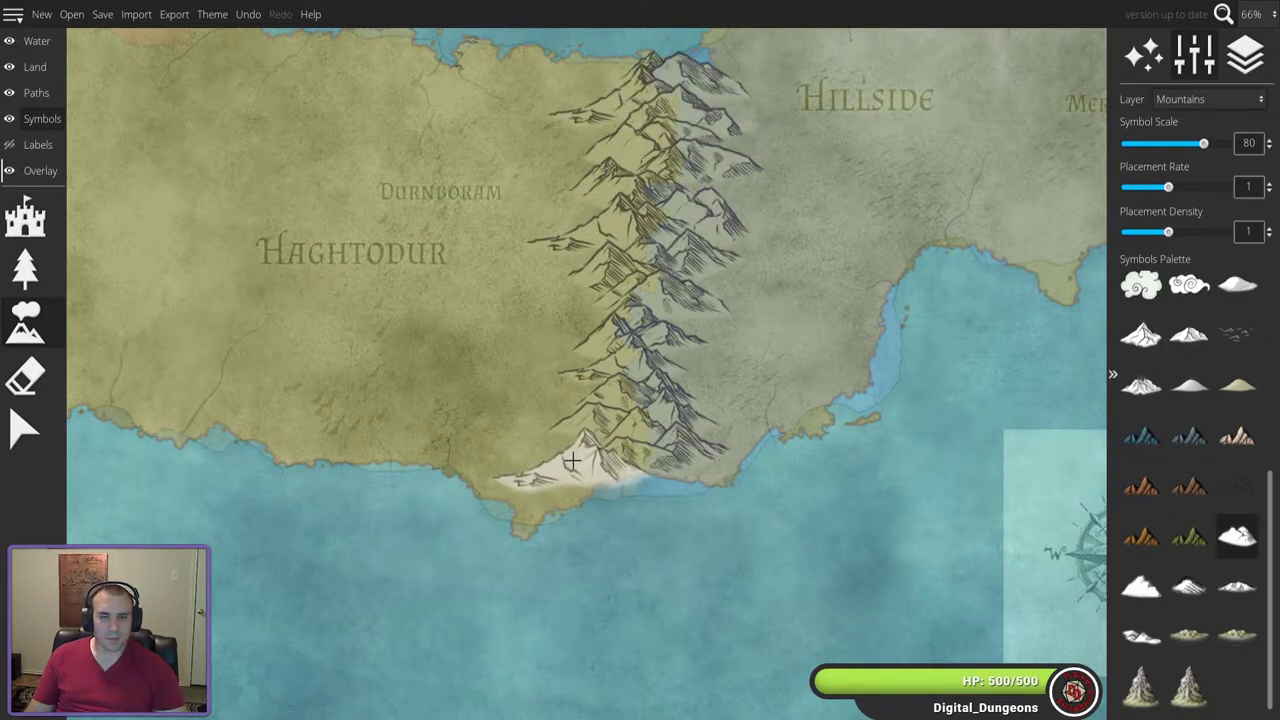
- Add High Mountains peaks at symbol scale 55 along the range's western side up to the inland sea
{"action": "left_click", "coordinate": [1133, 592]}
{"action": "scroll", "coordinate": [606, 371], "scroll_direction": "down", "scroll_amount": 5}
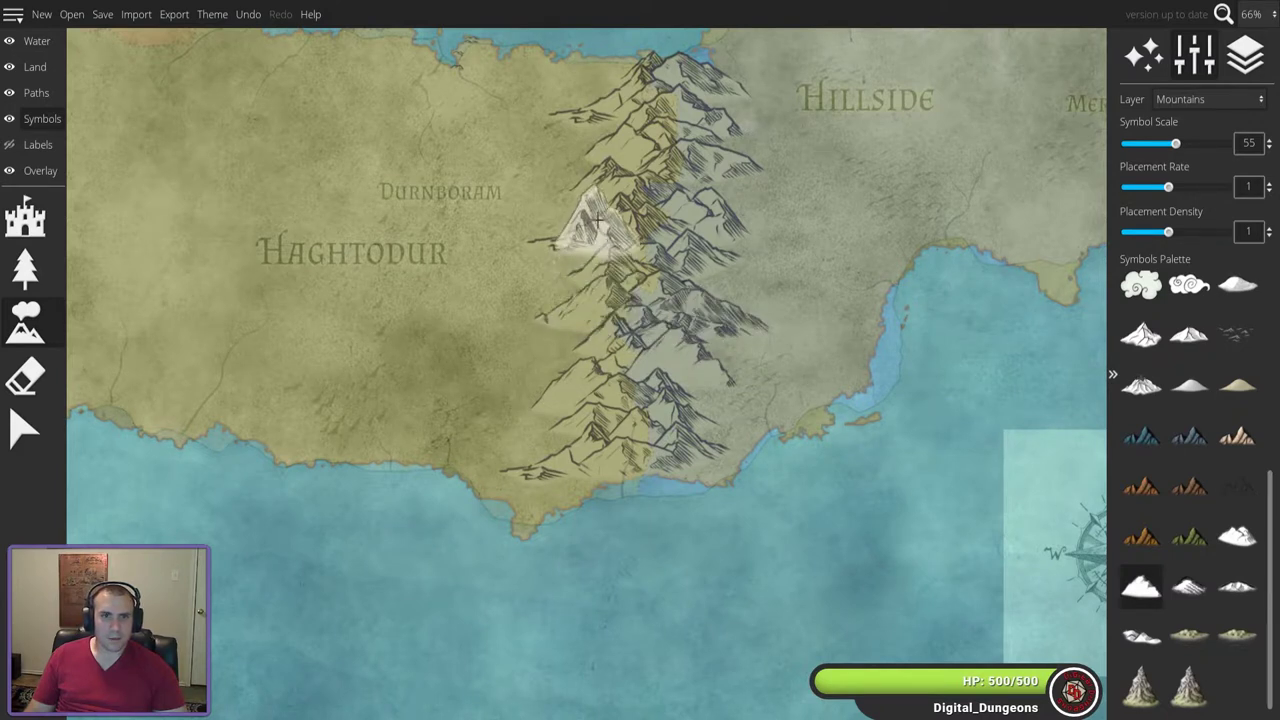
{"action": "left_click", "coordinate": [610, 55]}
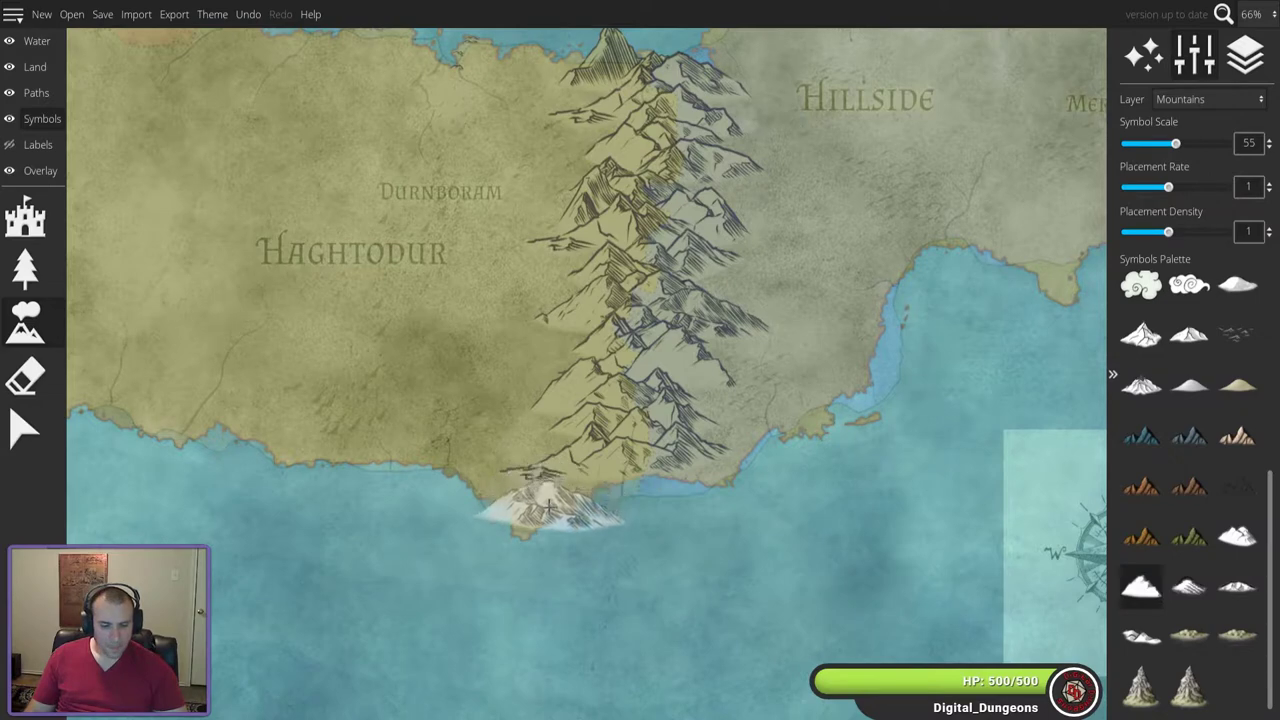
- Fill the range's southern end near the coastal point using the previous white mountain symbol at scale 80
{"action": "scroll", "coordinate": [548, 505], "scroll_direction": "up", "scroll_amount": 5}
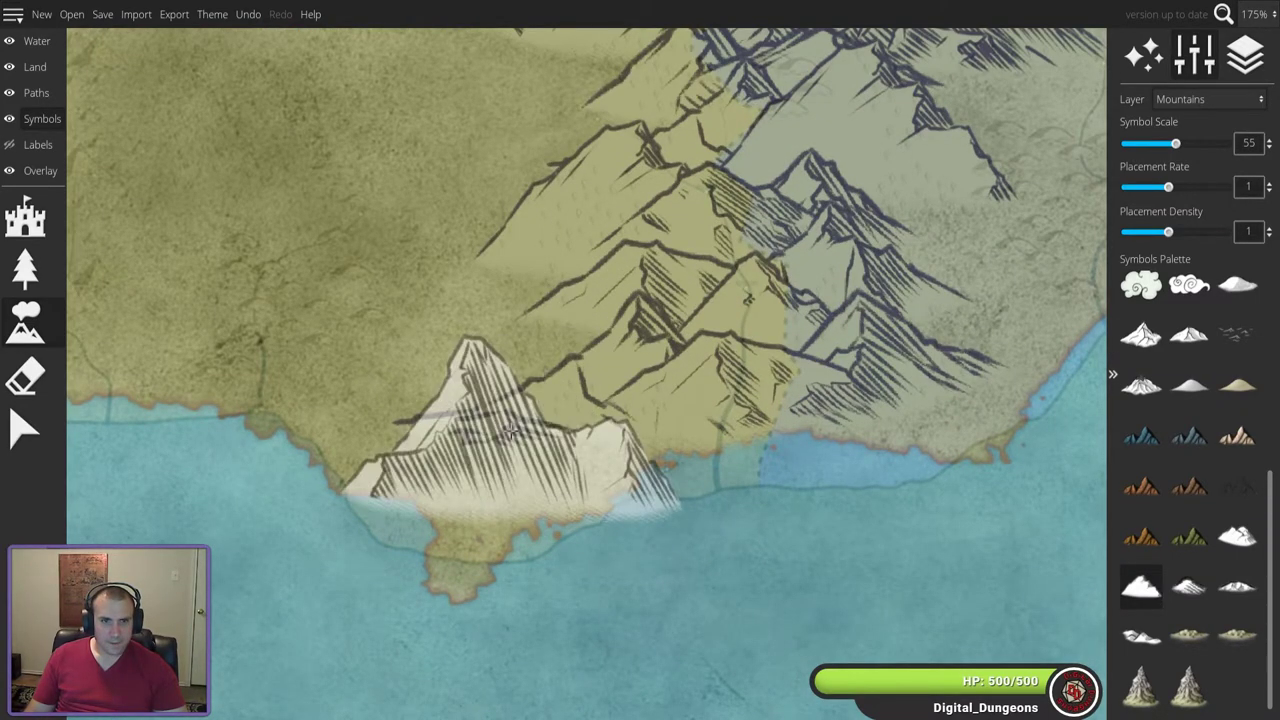
{"action": "left_click", "coordinate": [1235, 538]}
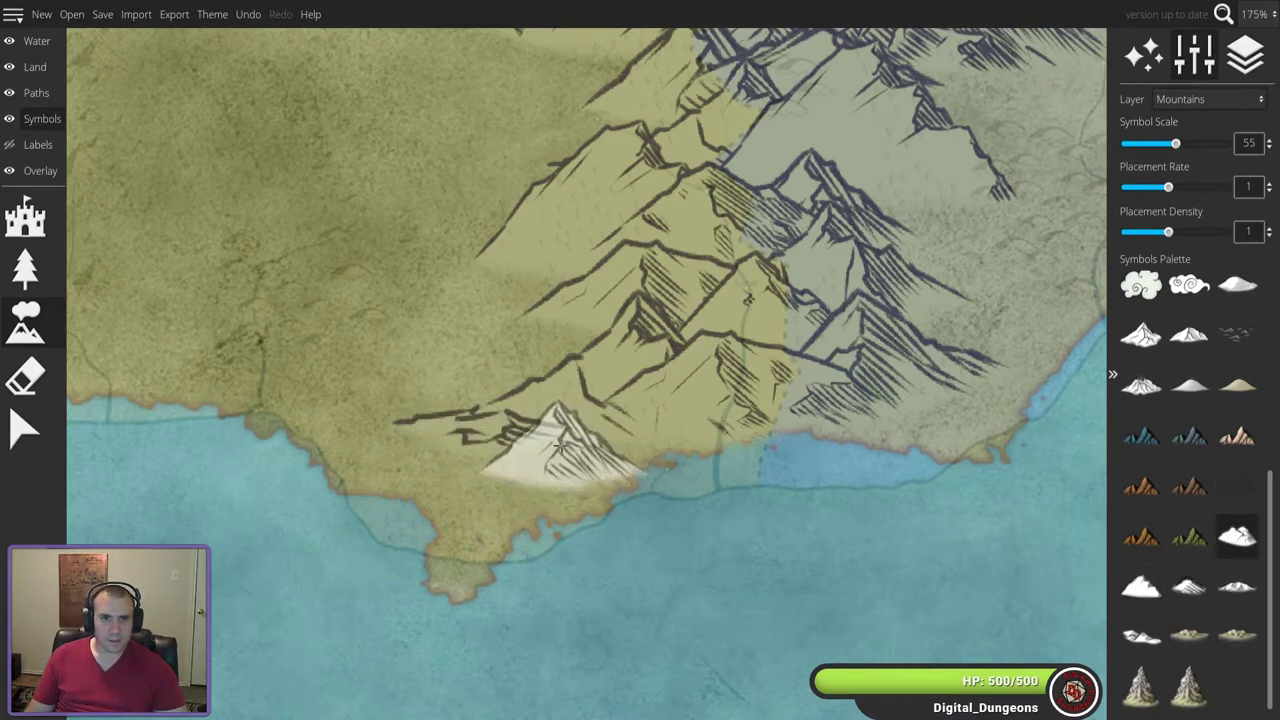
{"action": "scroll", "coordinate": [550, 445], "scroll_direction": "up", "scroll_amount": 5}
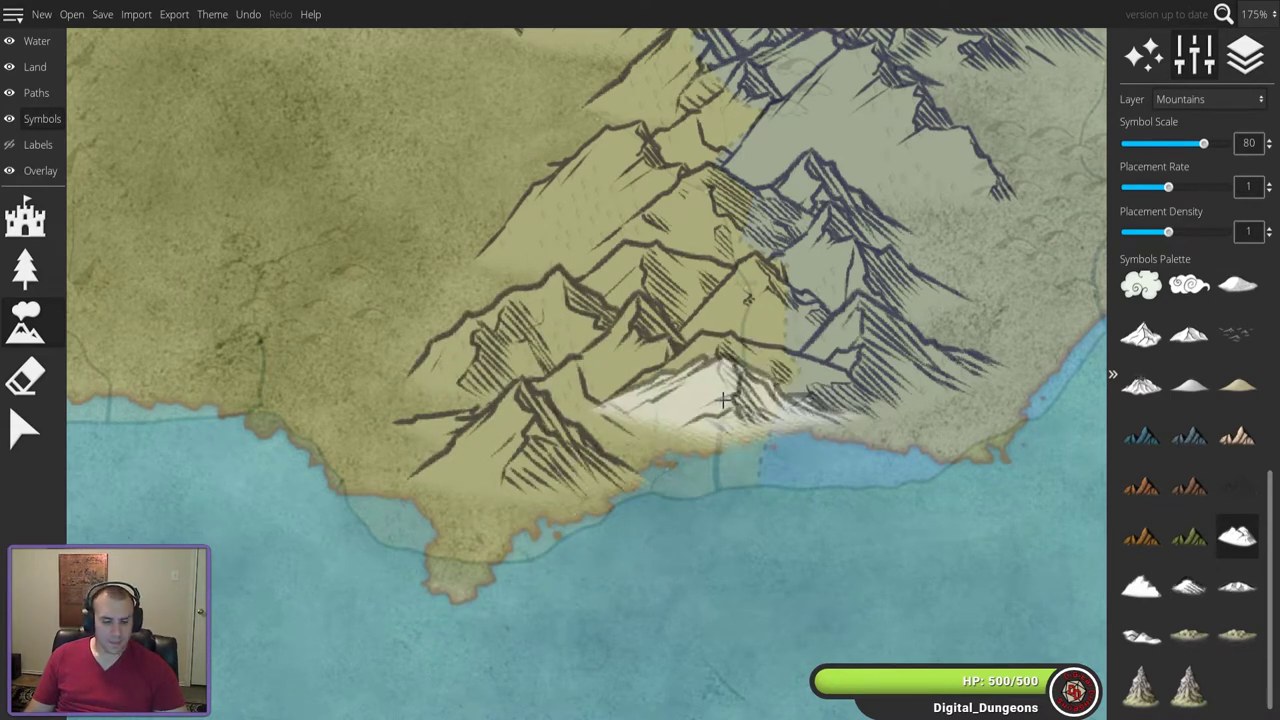
{"action": "scroll", "coordinate": [727, 400], "scroll_direction": "down", "scroll_amount": 5}
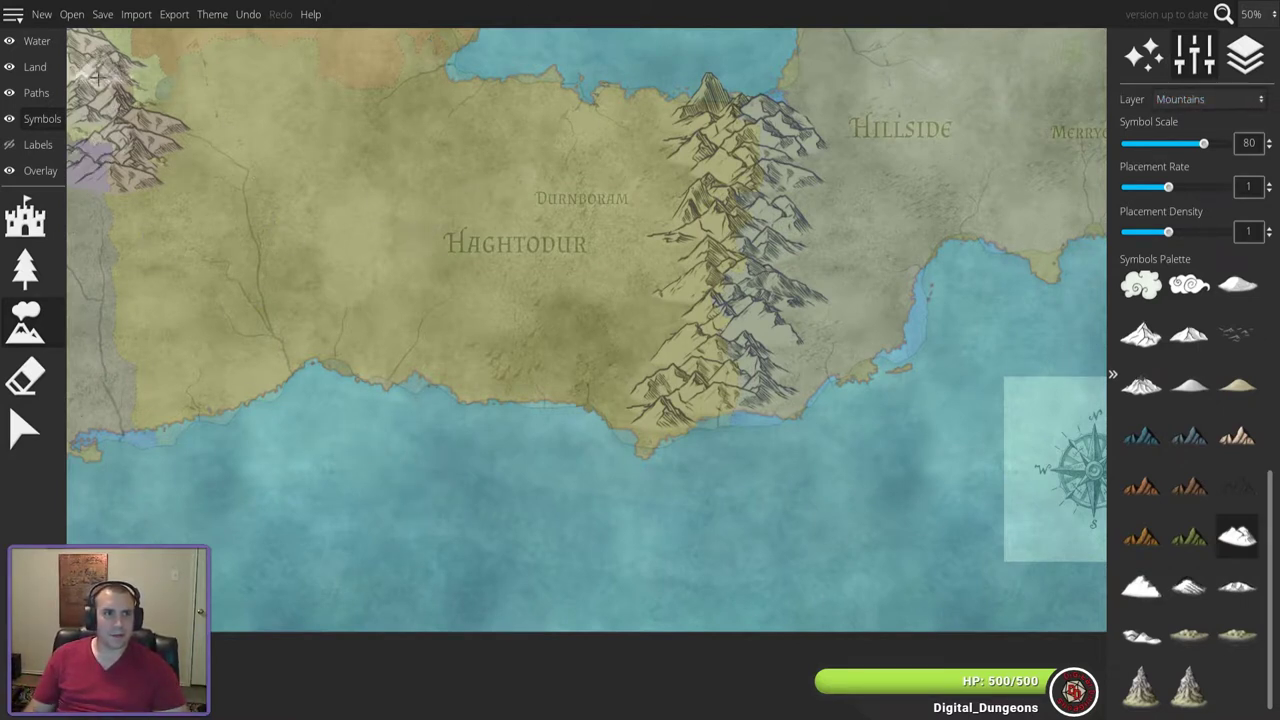
{"action": "left_click", "coordinate": [1224, 101]}
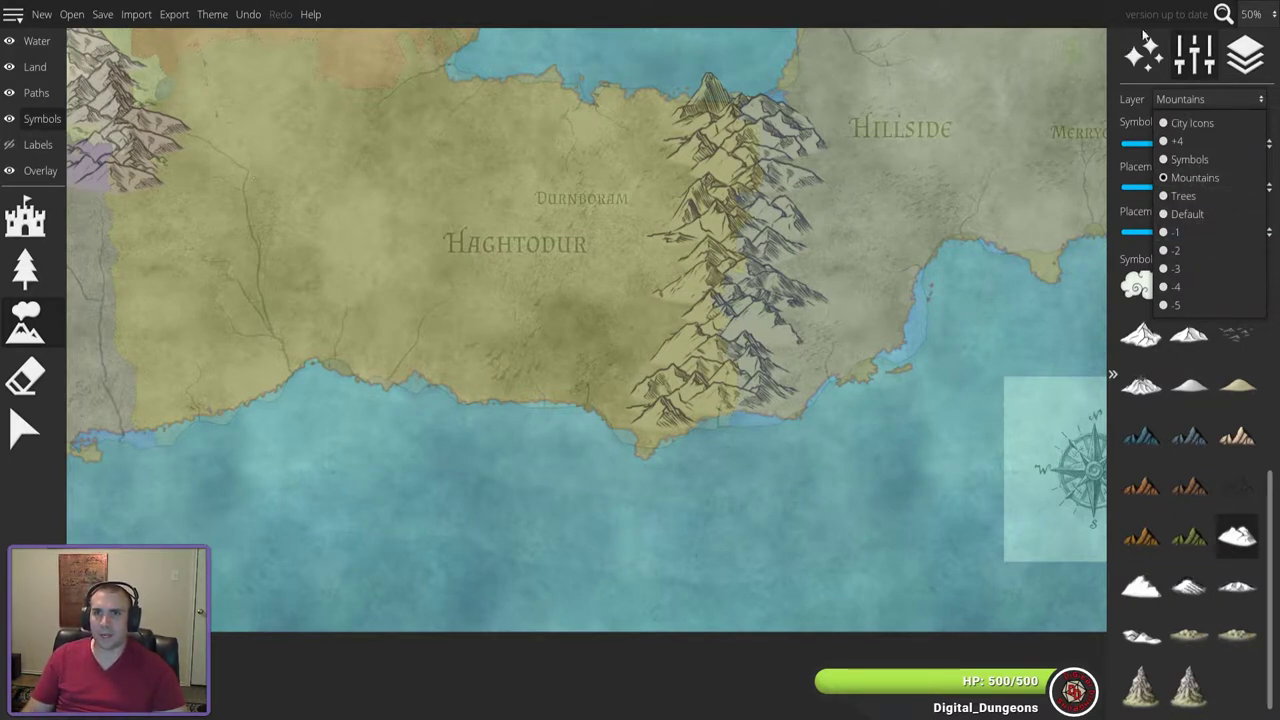
{"action": "left_click", "coordinate": [1185, 97]}
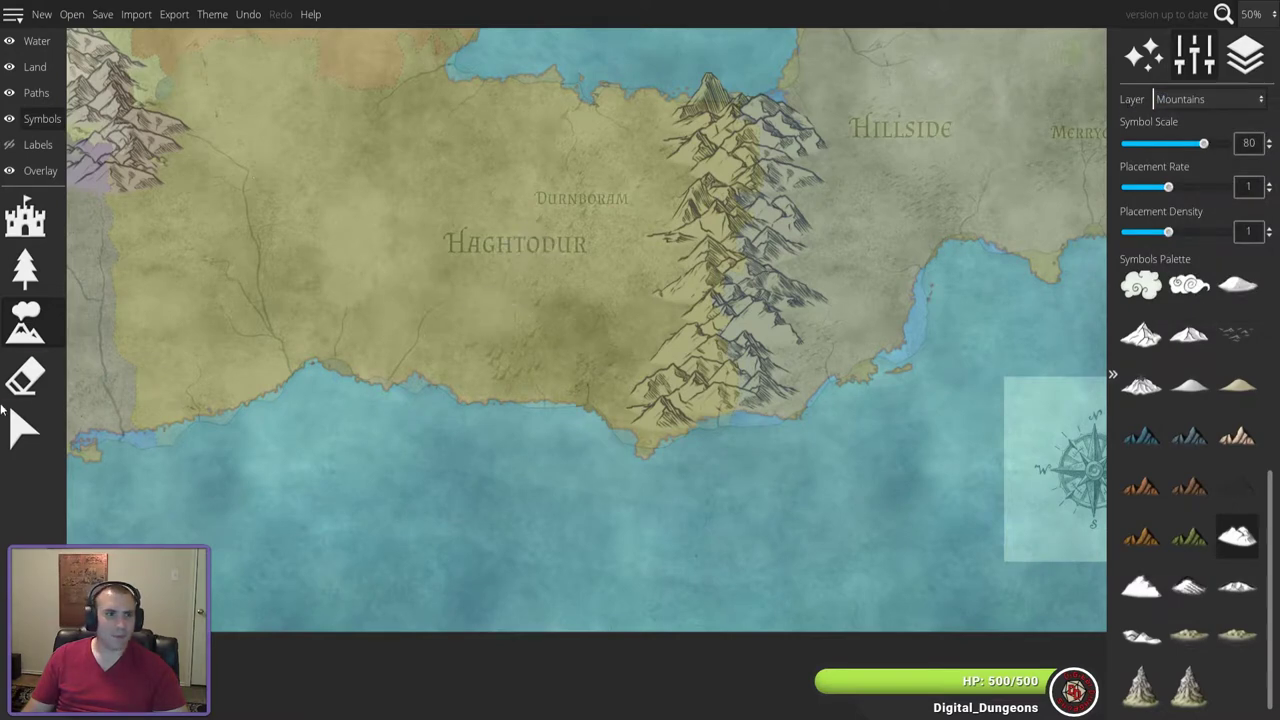
- Hide the trace overlay and paint the new mountain range with Rocks [D] (57), at brush size 128 and opacity 1, affecting only mountains
{"action": "left_click", "coordinate": [34, 44]}
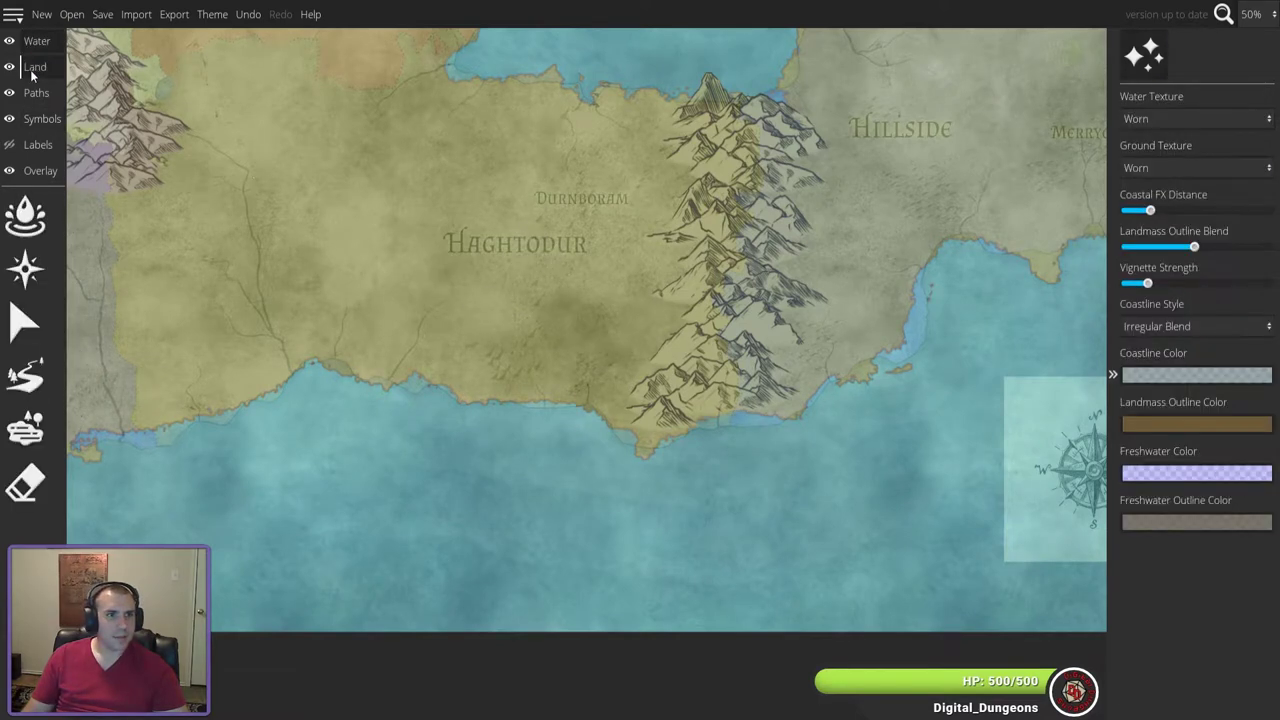
{"action": "left_click", "coordinate": [8, 172]}
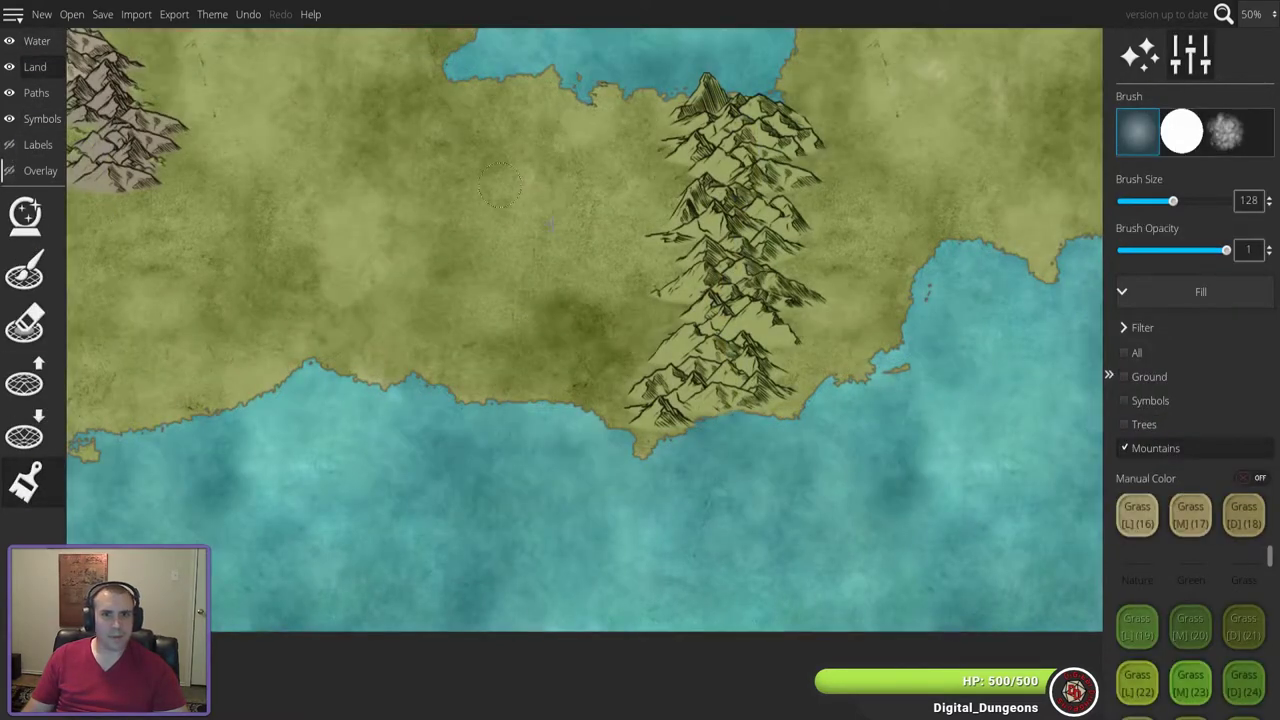
{"action": "scroll", "coordinate": [1202, 567], "scroll_direction": "down", "scroll_amount": 10}
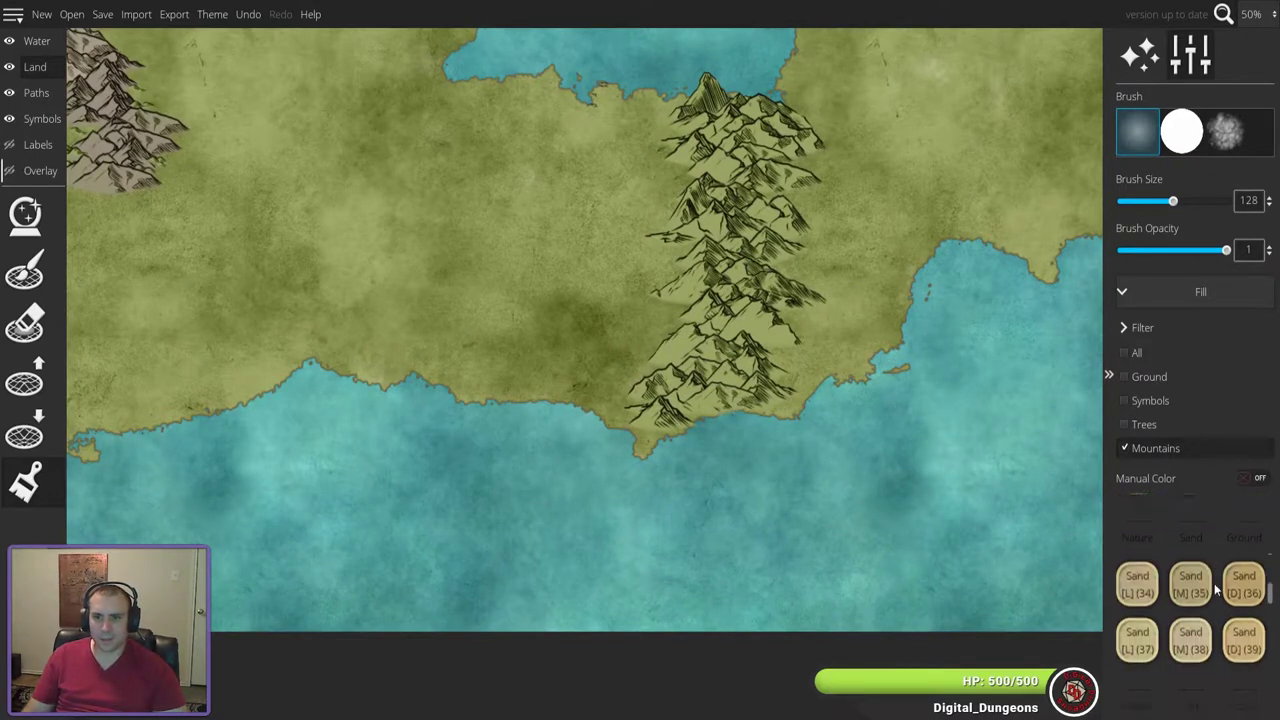
{"action": "scroll", "coordinate": [1204, 594], "scroll_direction": "down", "scroll_amount": 3}
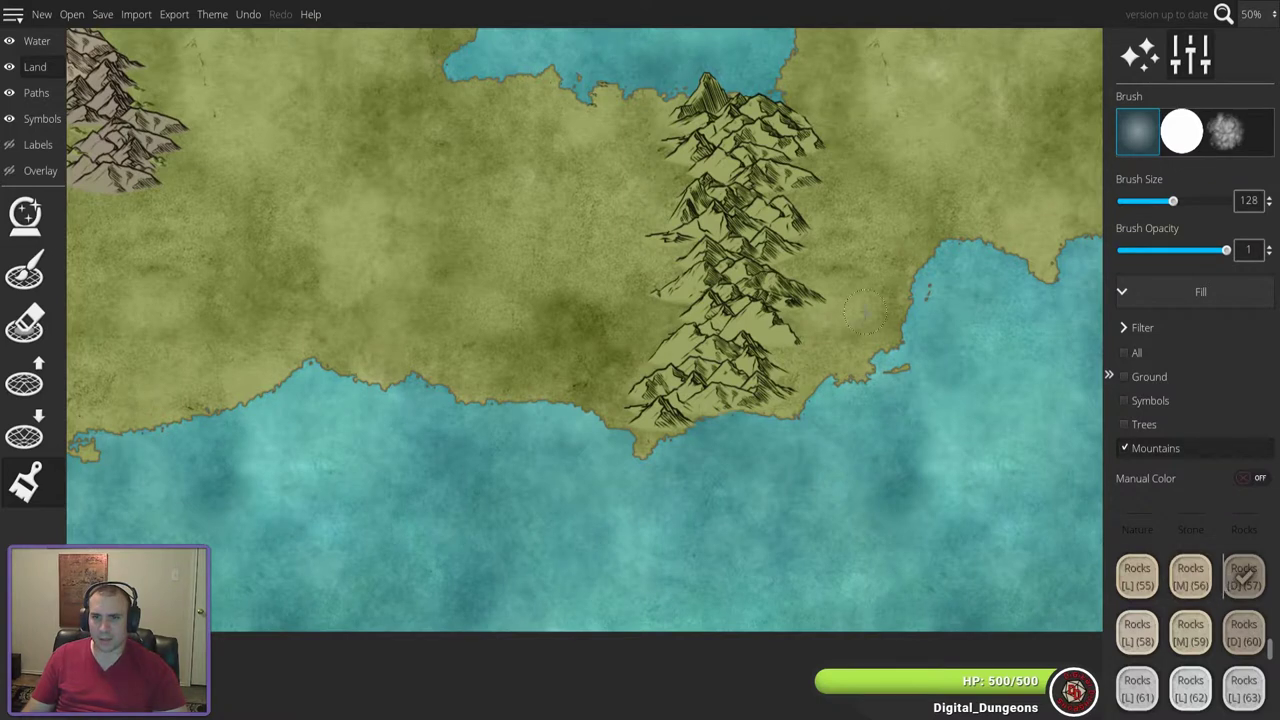
{"action": "mouse_move", "coordinate": [730, 412]}
{"action": "left_mouse_down"}
{"action": "mouse_move", "coordinate": [733, 366]}
{"action": "mouse_move", "coordinate": [679, 355]}
{"action": "mouse_move", "coordinate": [697, 400]}
{"action": "mouse_move", "coordinate": [757, 210]}
{"action": "mouse_move", "coordinate": [750, 148]}
{"action": "left_mouse_up"}
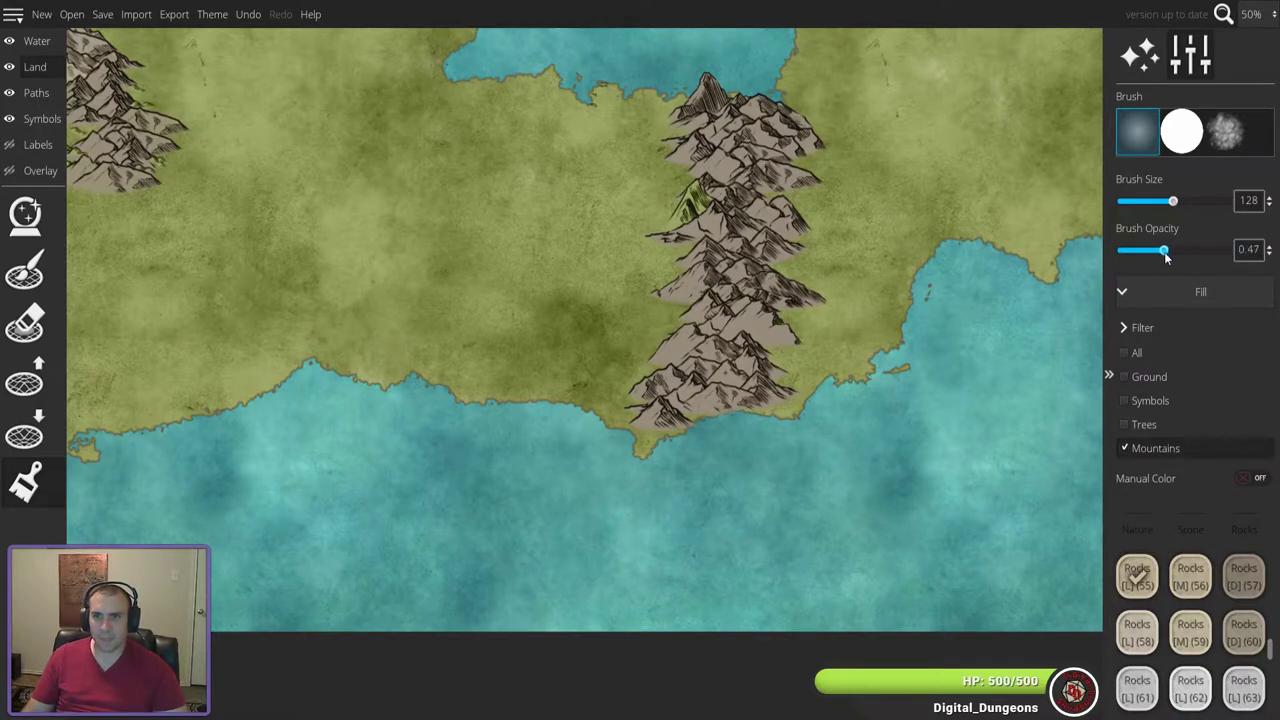
- Vary the range's shading with light strokes of Rocks [L] (55), Rocks [L] (61) and Rocks [M] (53), lowering the brush opacity to about 0.2
{"action": "mouse_move", "coordinate": [728, 311]}
{"action": "left_mouse_down"}
{"action": "mouse_move", "coordinate": [730, 348]}
{"action": "mouse_move", "coordinate": [684, 342]}
{"action": "left_mouse_up"}
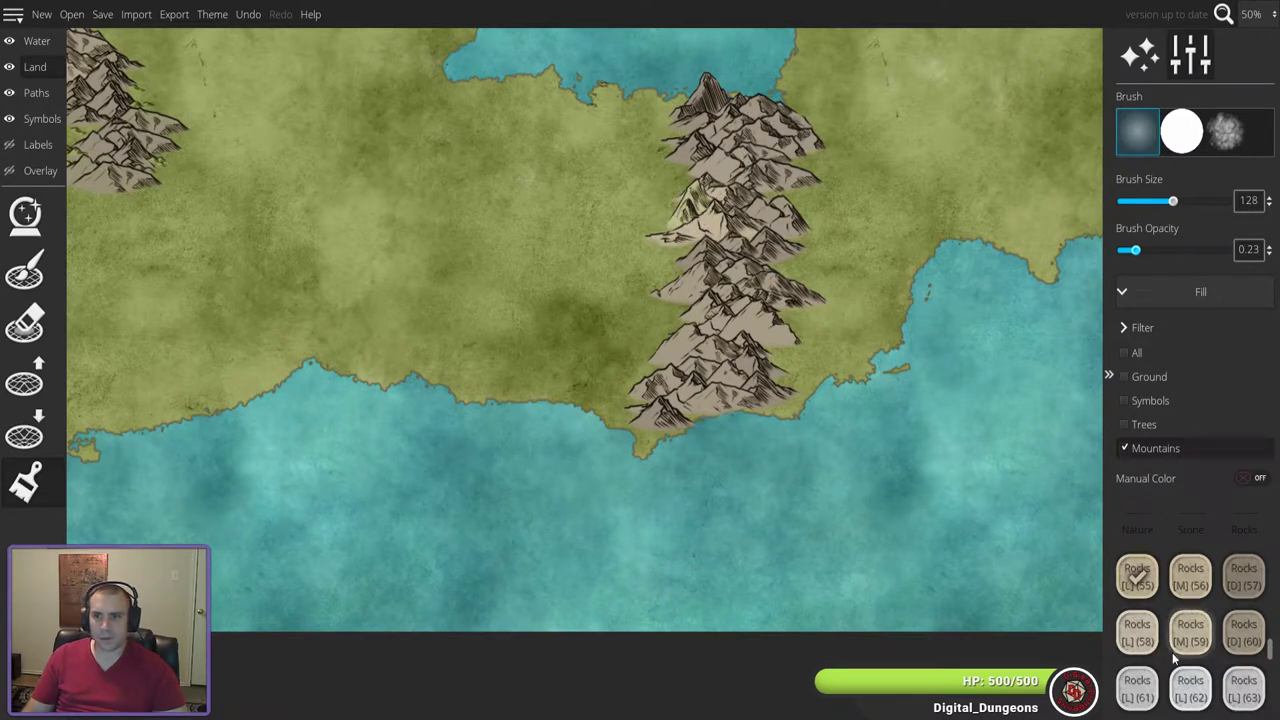
{"action": "left_click", "coordinate": [1137, 688]}
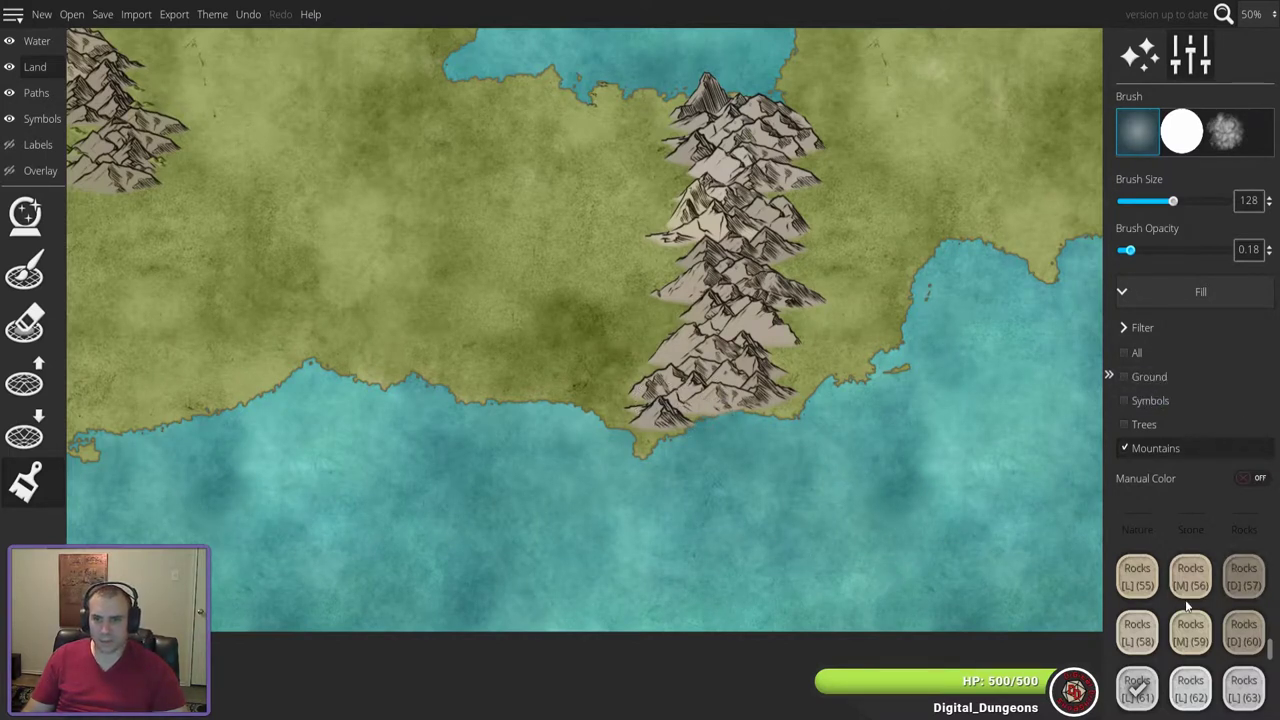
{"action": "scroll", "coordinate": [1190, 560], "scroll_direction": "up", "scroll_amount": 1}
{"action": "scroll", "coordinate": [1190, 560], "scroll_direction": "up", "scroll_amount": 1}
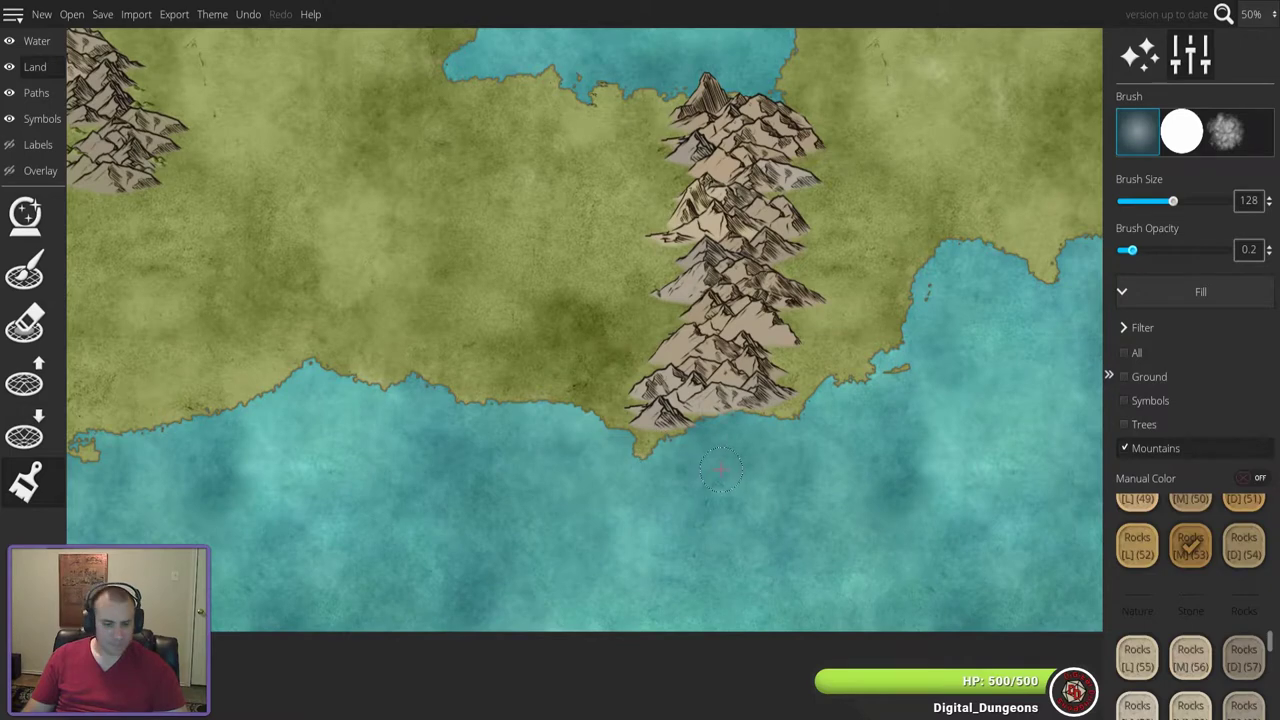
{"action": "scroll", "coordinate": [727, 517], "scroll_direction": "down", "scroll_amount": 3}
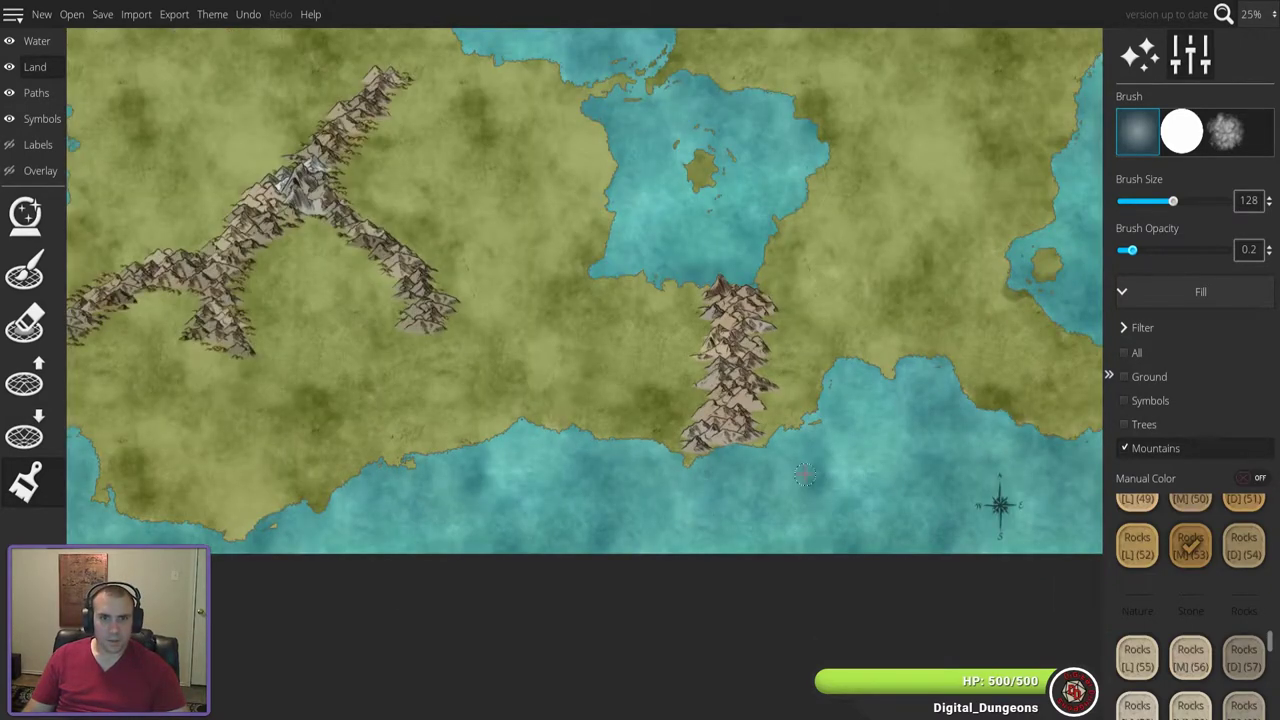
{"action": "scroll", "coordinate": [805, 476], "scroll_direction": "up", "scroll_amount": 3}
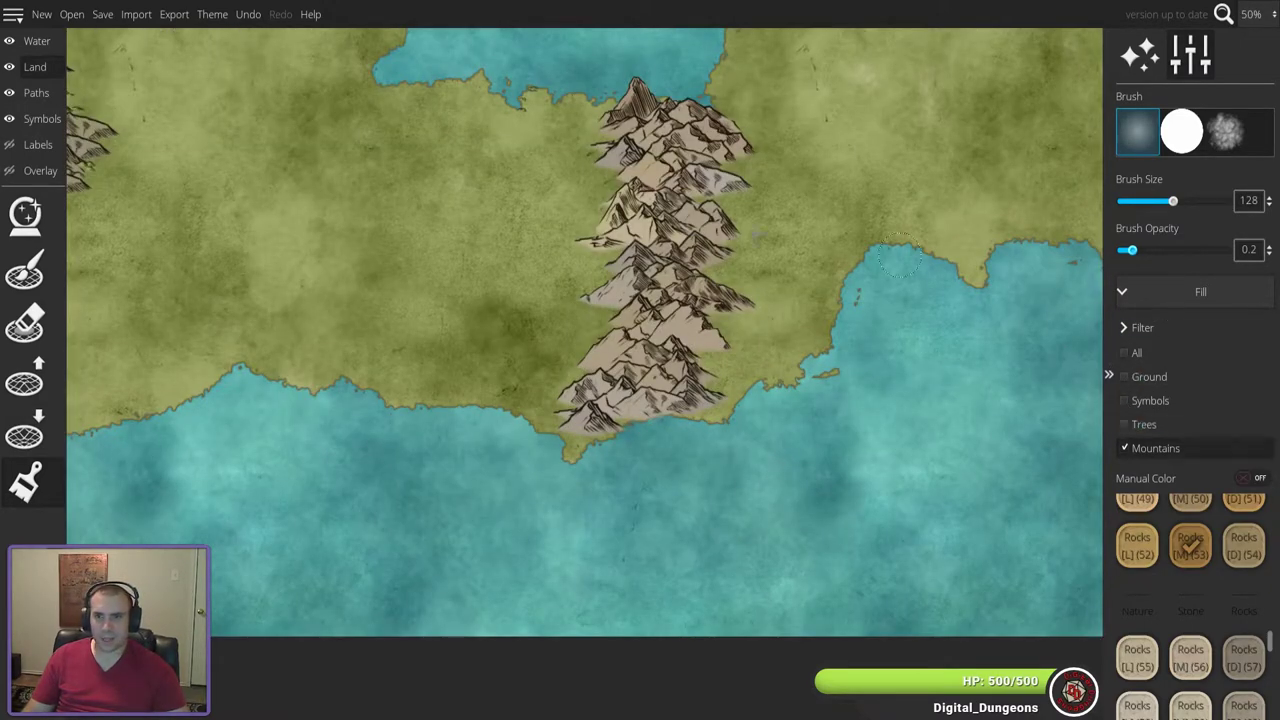
- Place two different low hill symbols at scale 80 on the plain west of the range, and tint the southern one with Rocks [M] (53)
{"action": "left_click", "coordinate": [27, 120]}
{"action": "left_click", "coordinate": [25, 325]}
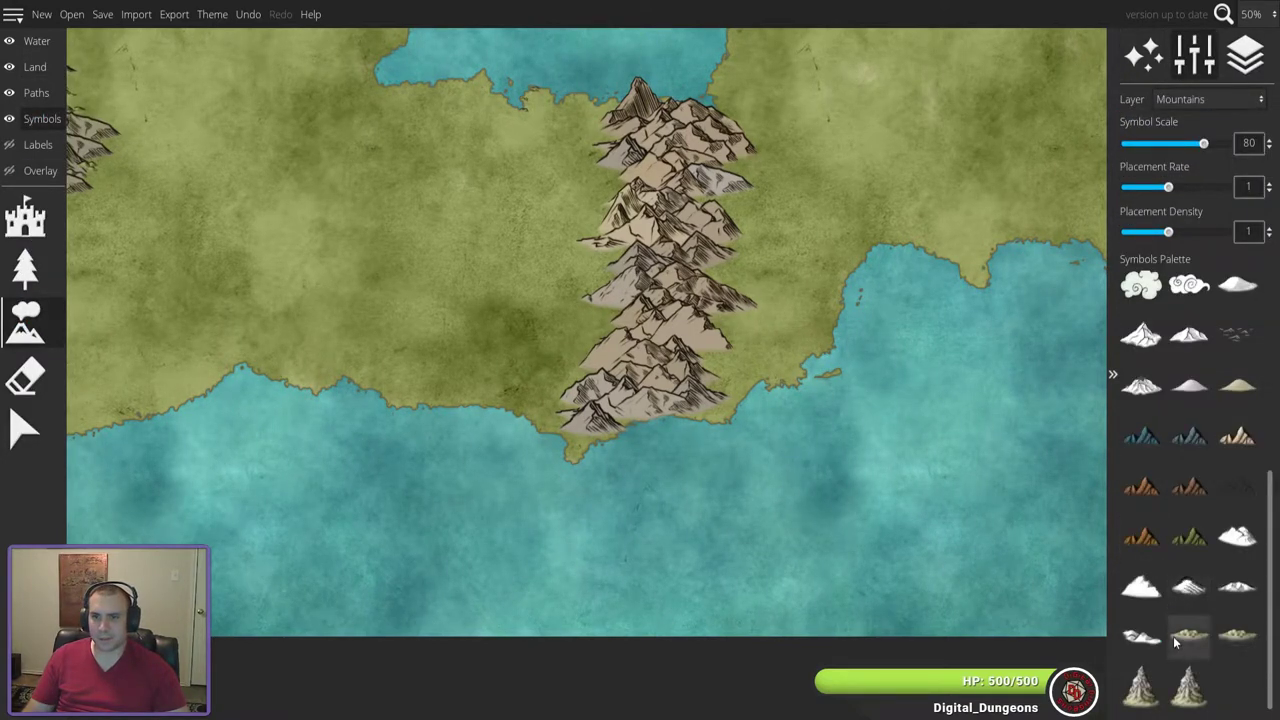
{"action": "left_click", "coordinate": [1180, 594]}
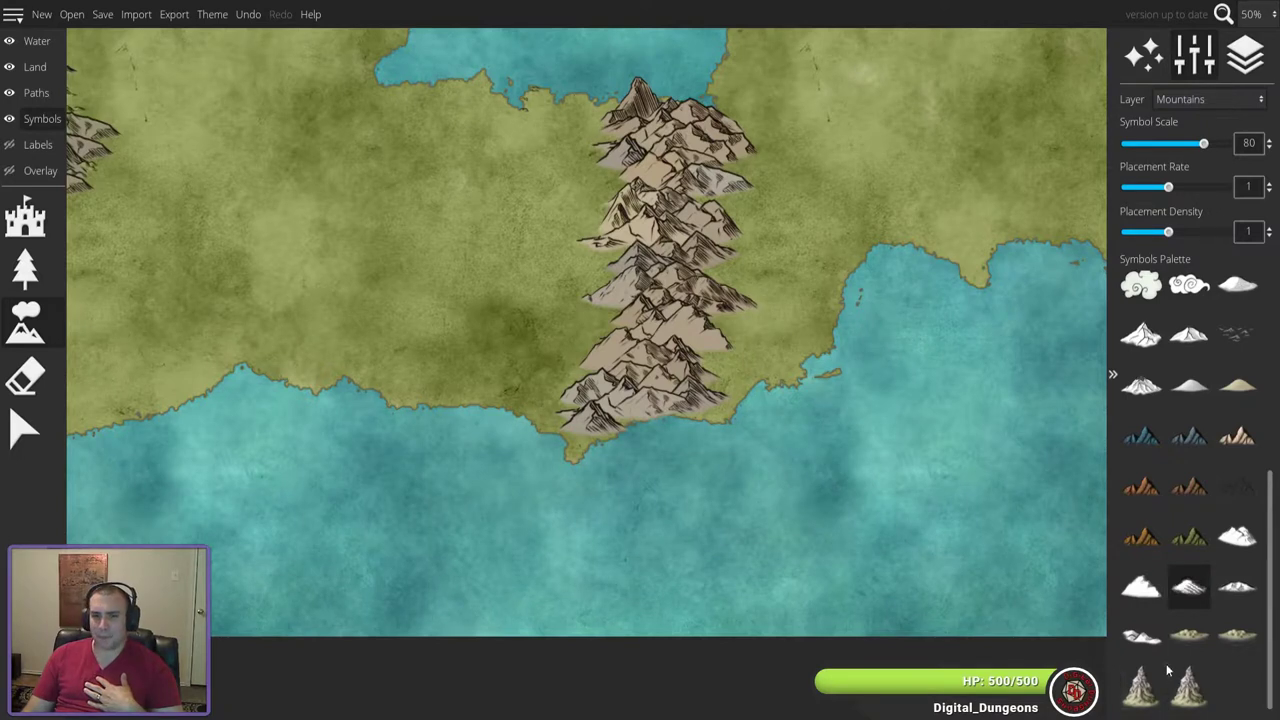
{"action": "left_click", "coordinate": [1187, 636]}
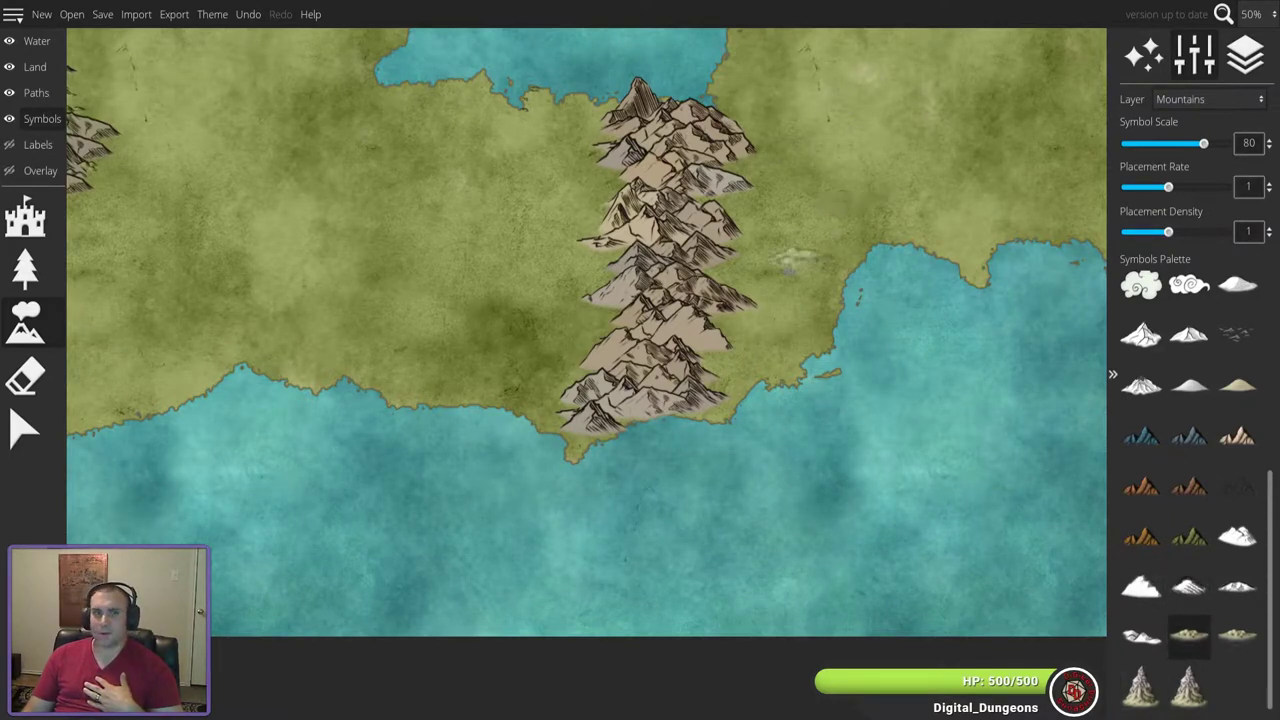
{"action": "left_click", "coordinate": [385, 189]}
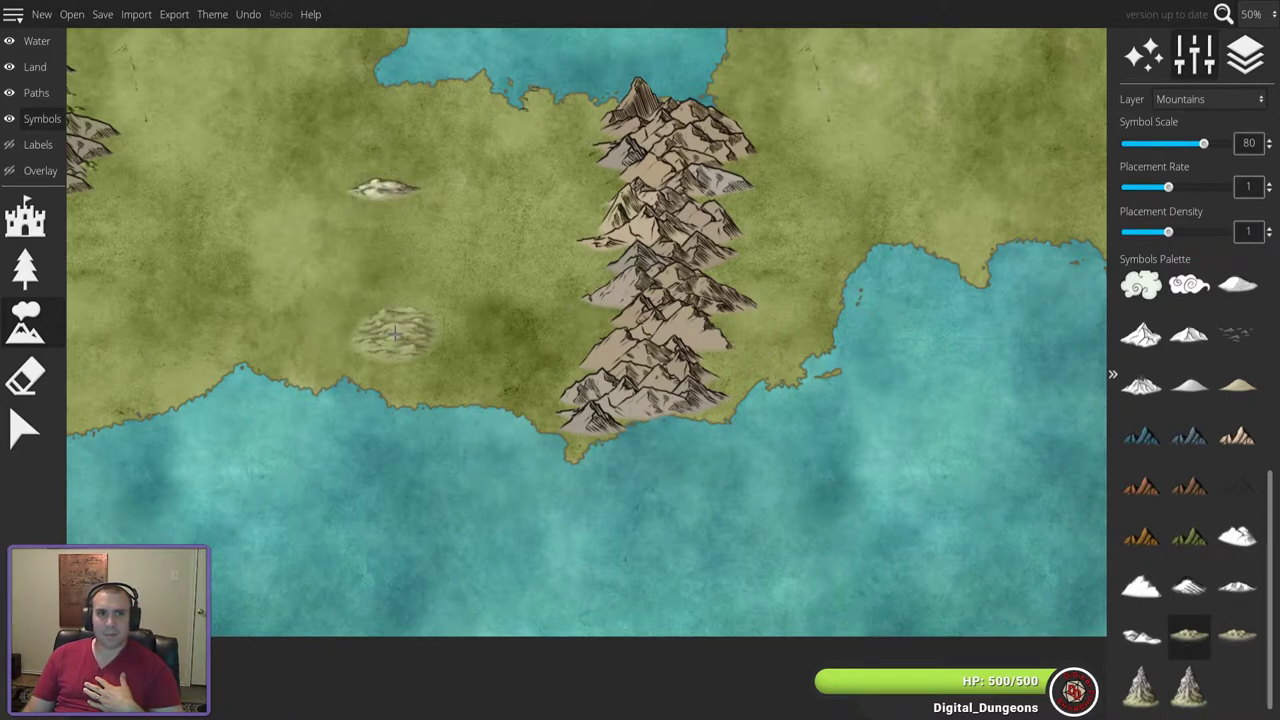
{"action": "left_click", "coordinate": [1237, 636]}
{"action": "left_click", "coordinate": [390, 248]}
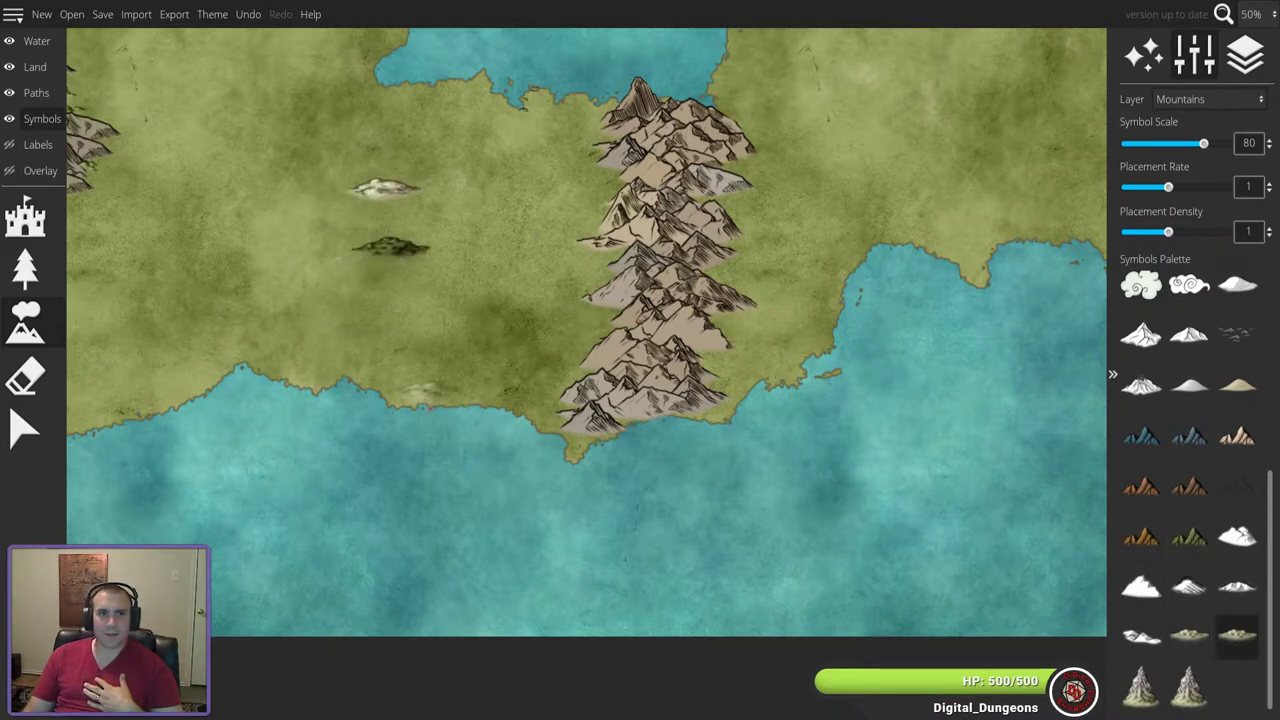
{"action": "left_click", "coordinate": [35, 68]}
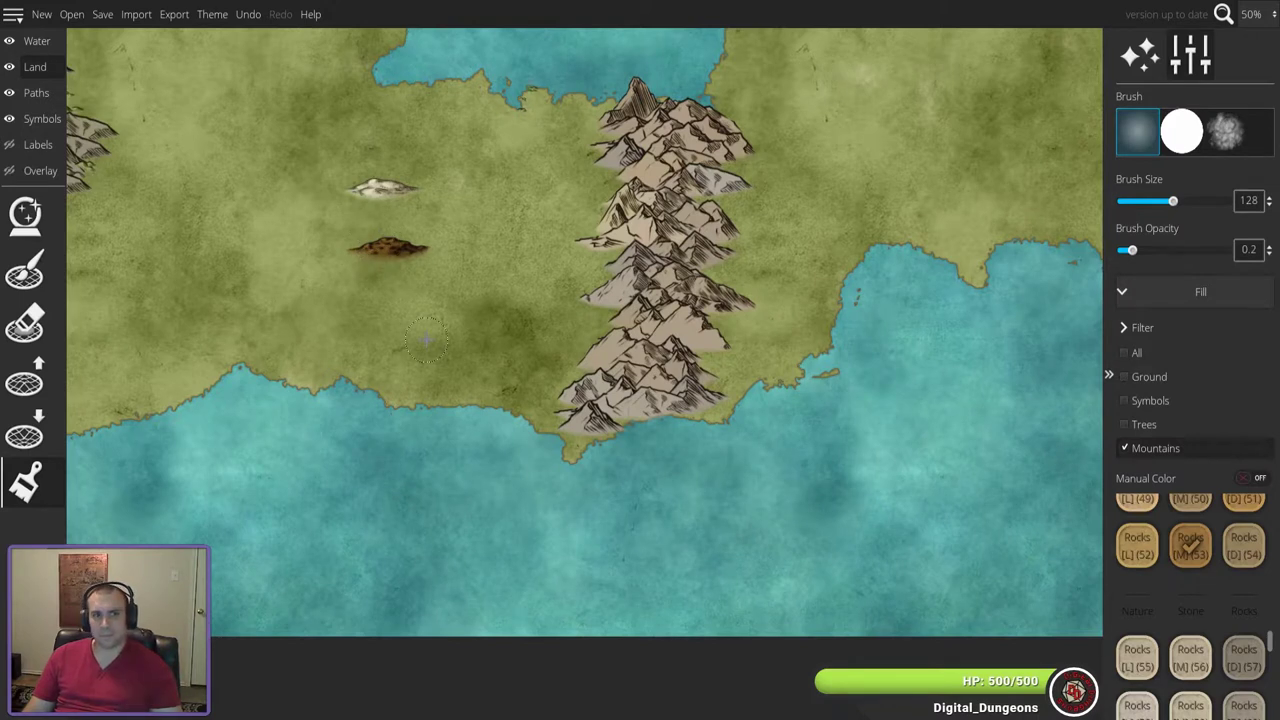
- Try the first rocky peak symbol at scale 80 on the middle and western side of the mountain range, undoing the placements
{"action": "left_click", "coordinate": [31, 120]}
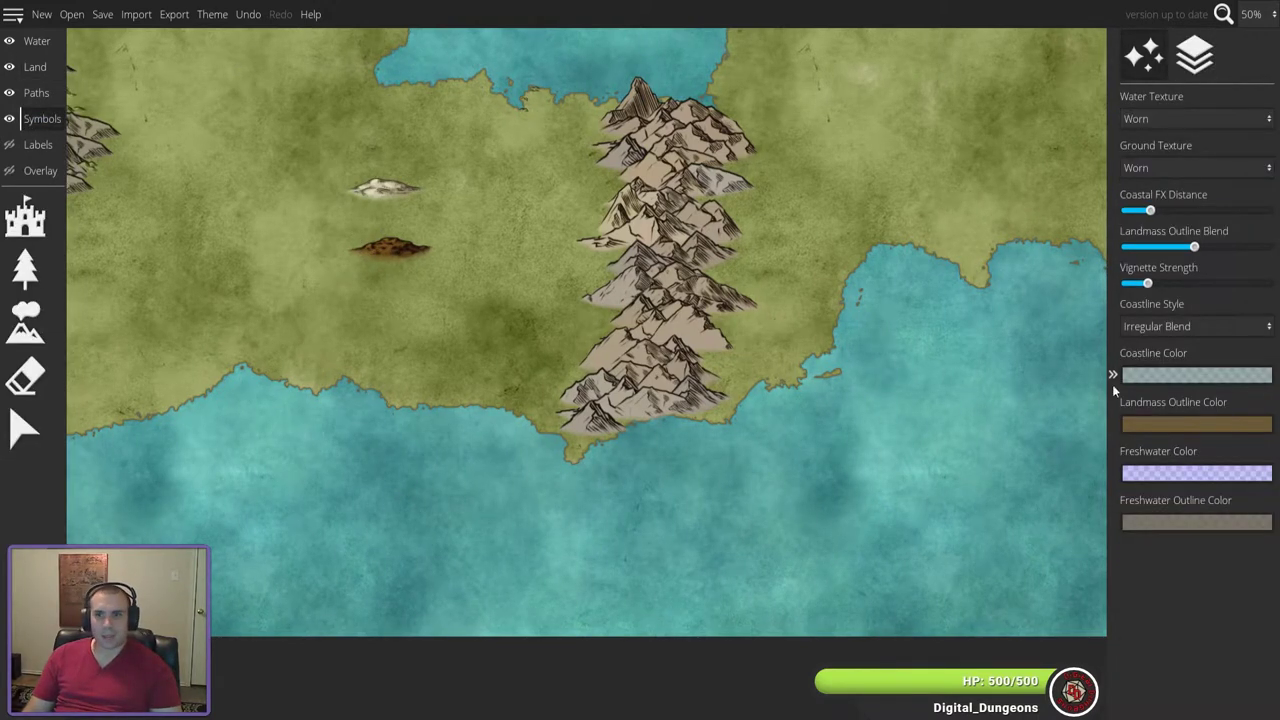
{"action": "left_click", "coordinate": [25, 320]}
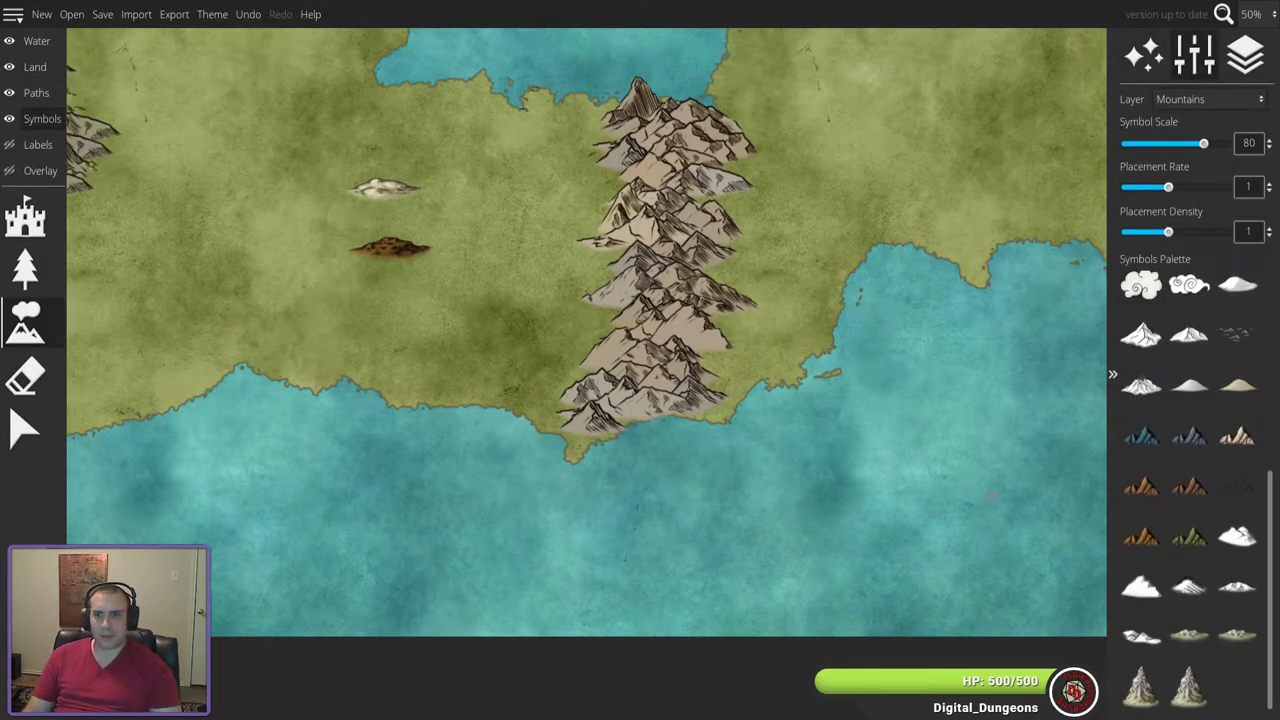
{"action": "left_click", "coordinate": [1139, 680]}
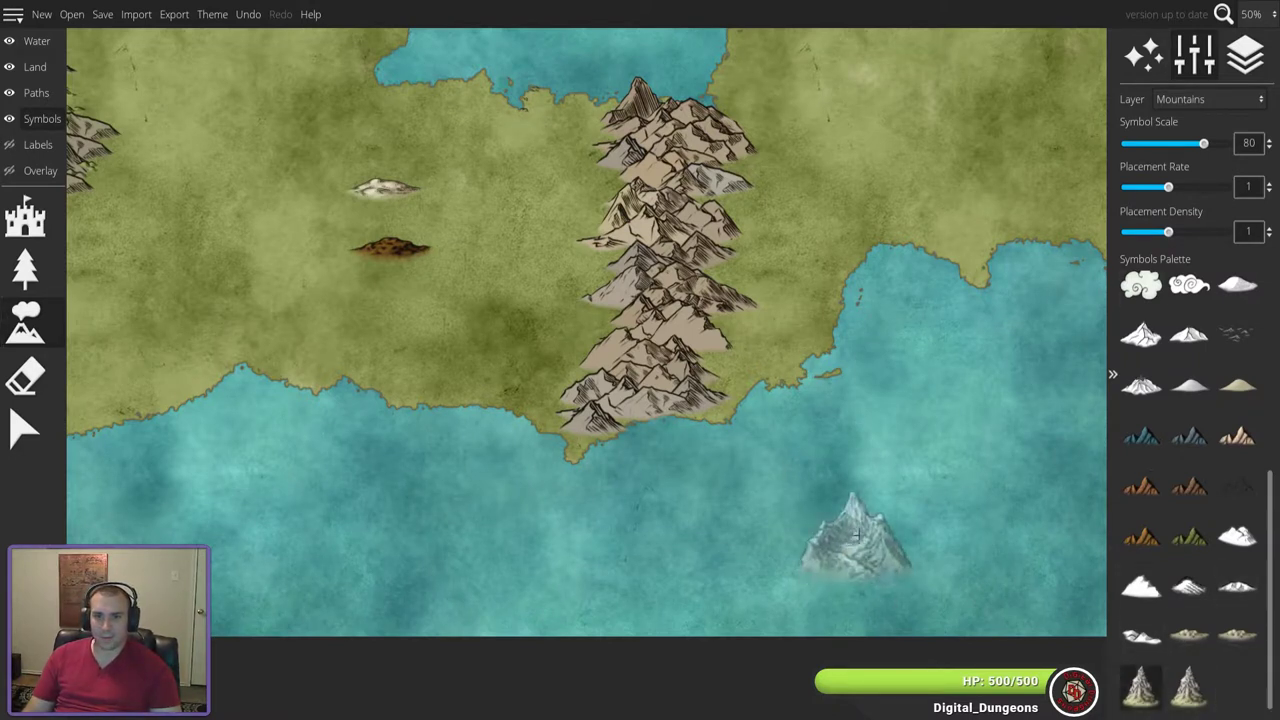
{"action": "left_click", "coordinate": [655, 245]}
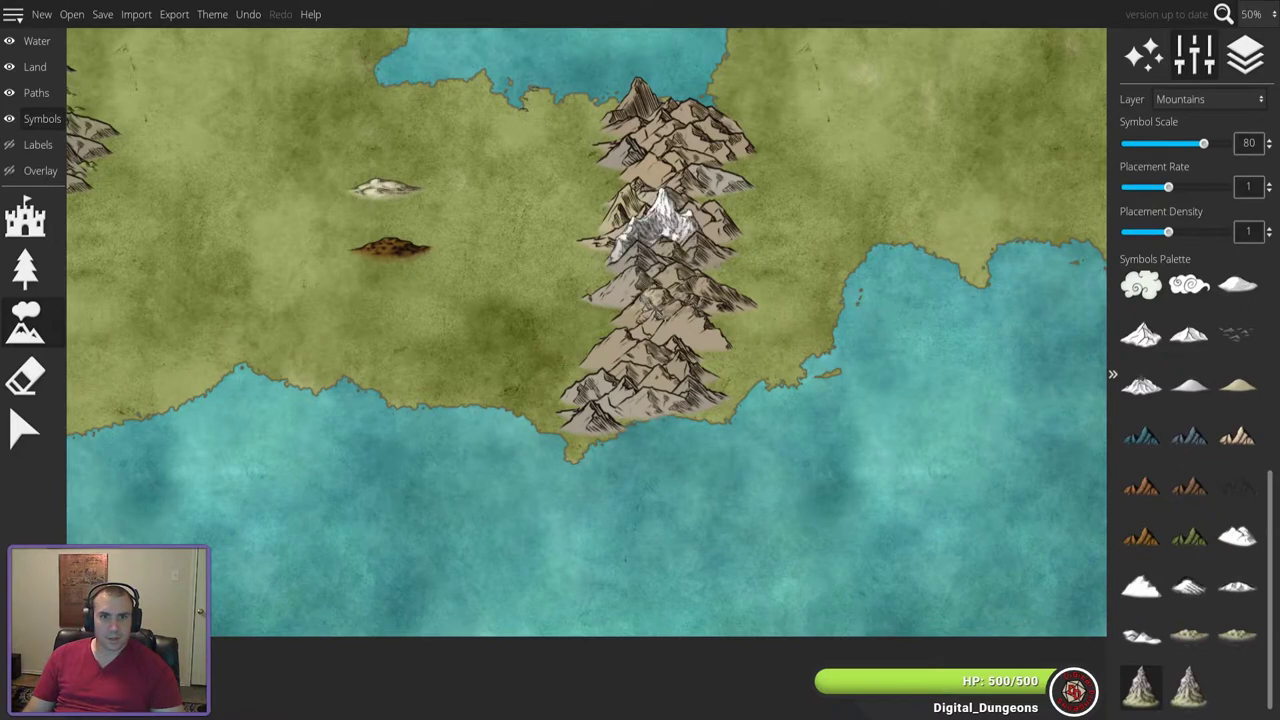
{"action": "key", "text": "ctrl+z"}
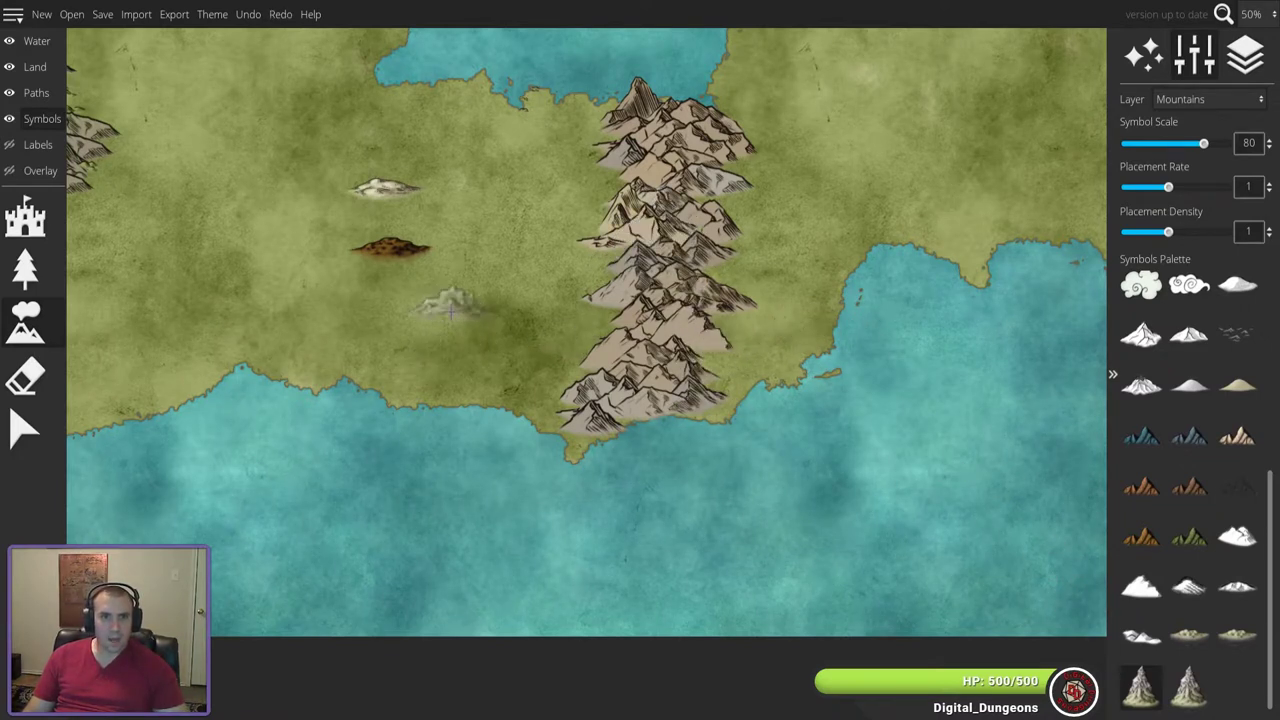
{"action": "left_click", "coordinate": [633, 244]}
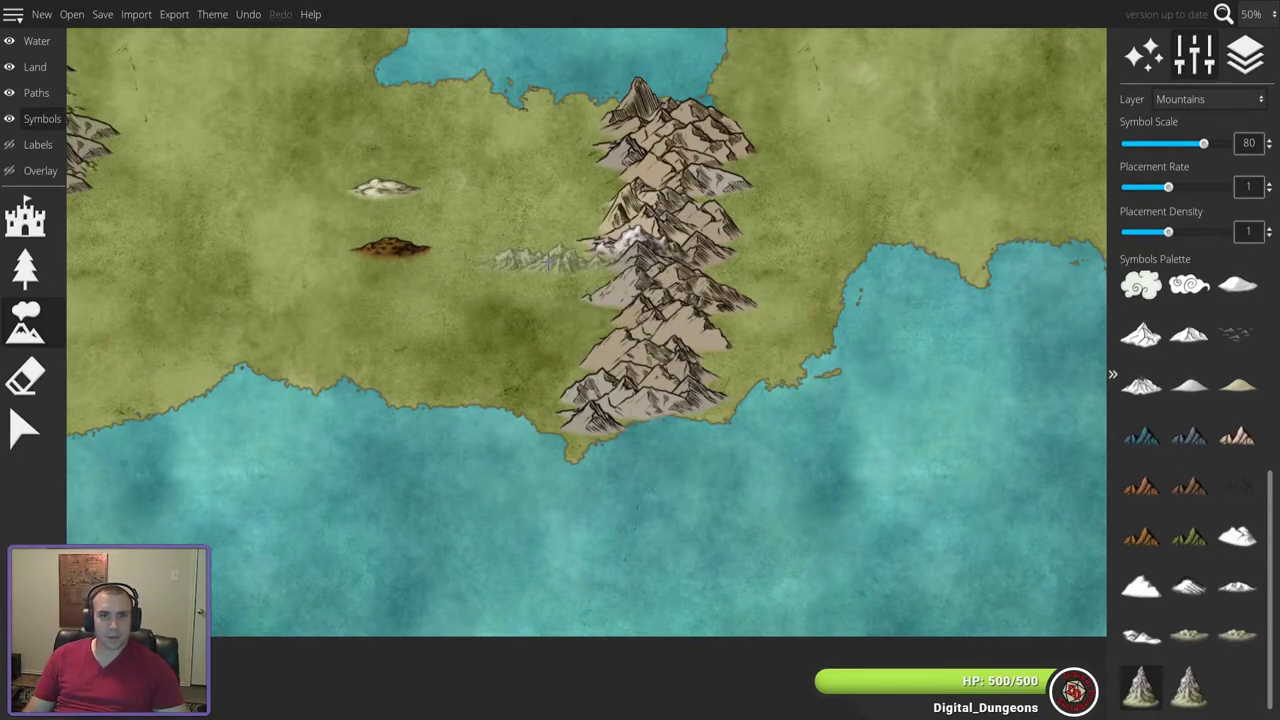
{"action": "left_click", "coordinate": [604, 240]}
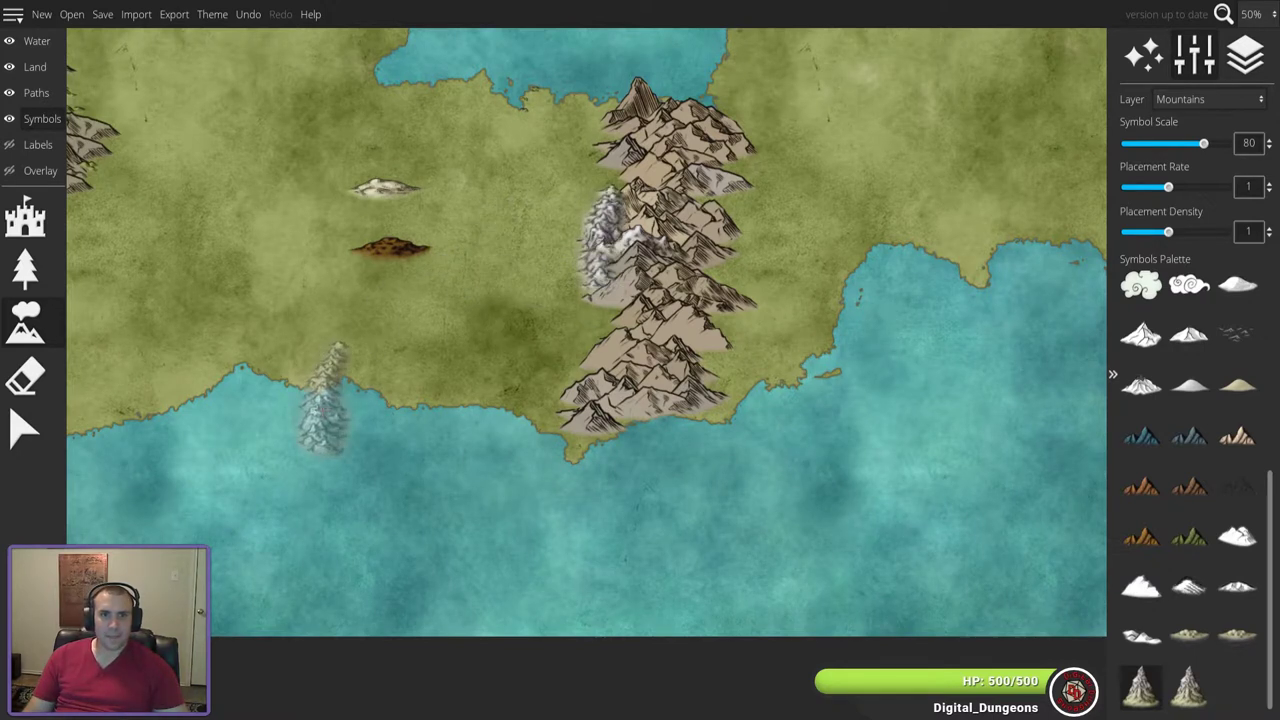
{"action": "key", "text": "ctrl+z"}
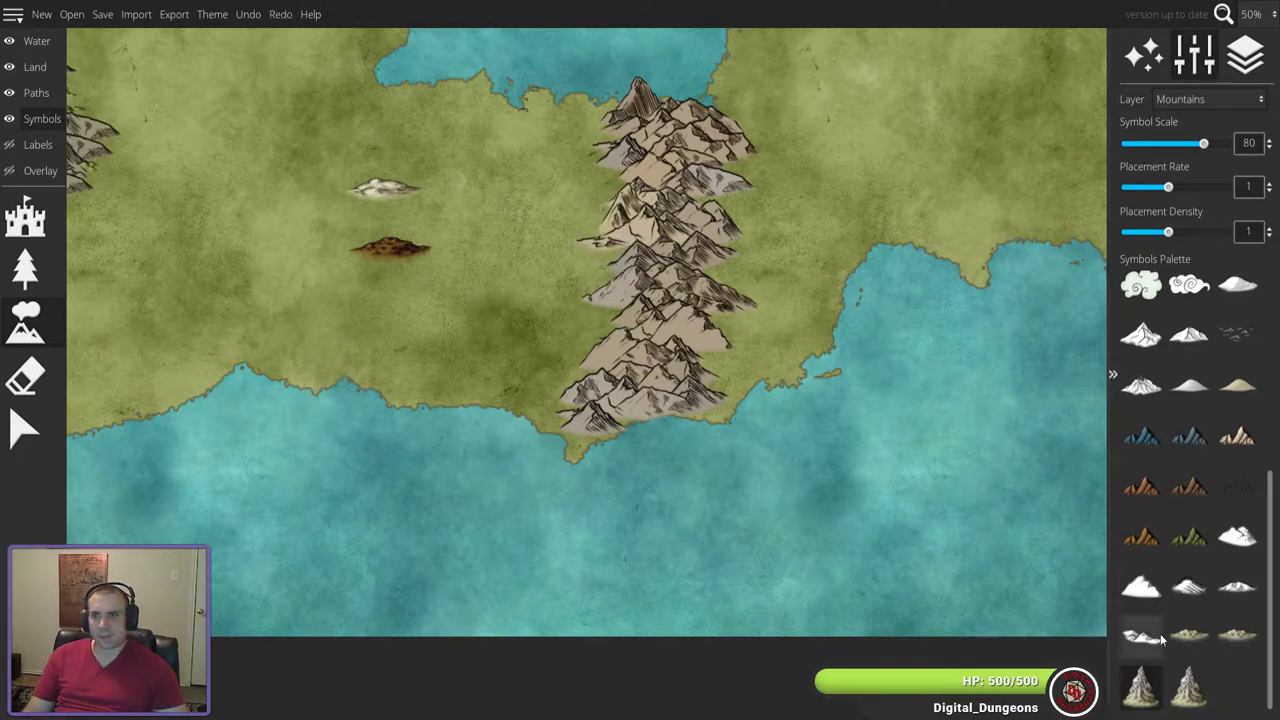
- Look through the mountain symbols, and load the Elvanos - Mountains Default set for placing individual symbols
{"action": "scroll", "coordinate": [1177, 552], "scroll_direction": "up", "scroll_amount": 5}
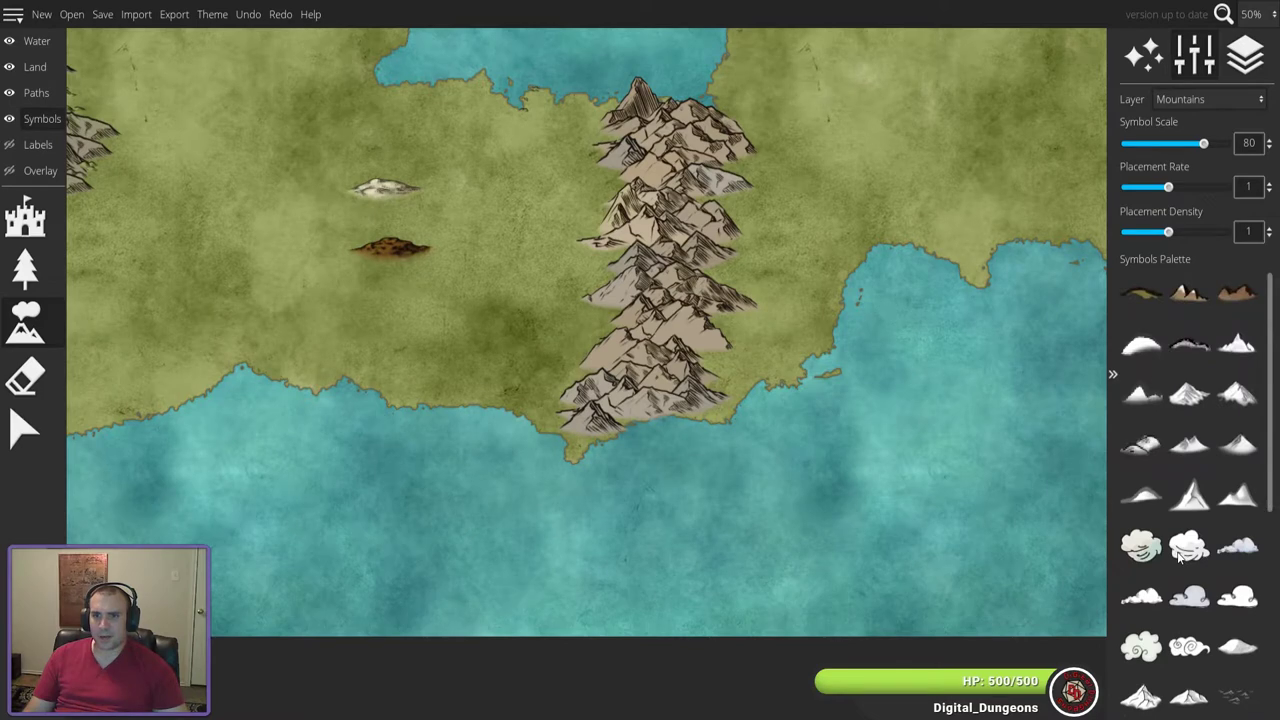
{"action": "scroll", "coordinate": [1190, 460], "scroll_direction": "down", "scroll_amount": 4}
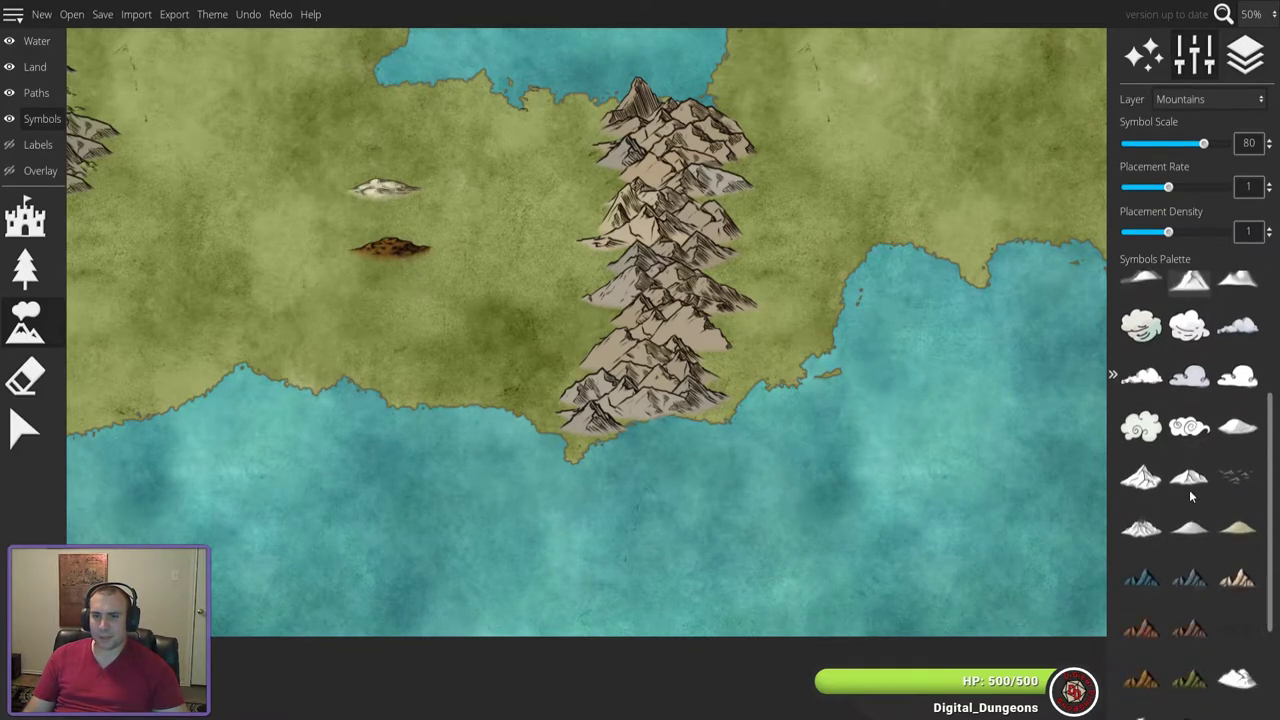
{"action": "scroll", "coordinate": [1183, 508], "scroll_direction": "up", "scroll_amount": 5}
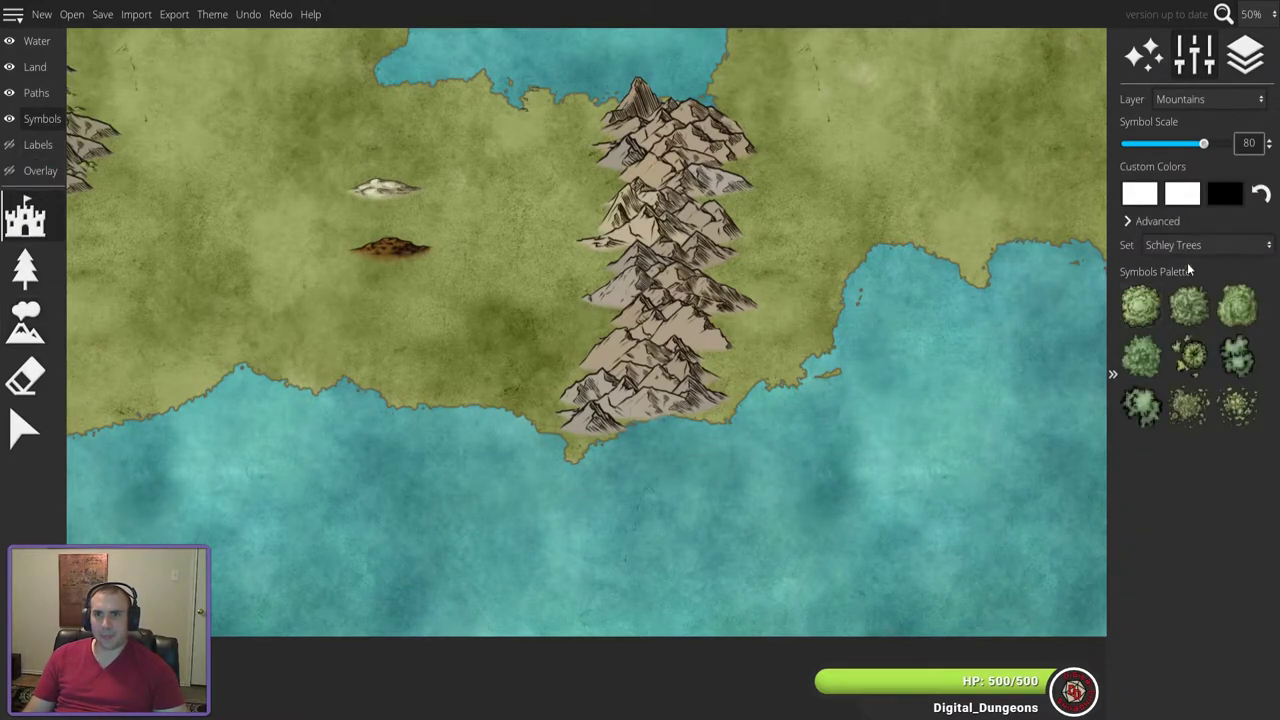
{"action": "left_click", "coordinate": [1186, 244]}
{"action": "scroll", "coordinate": [1182, 557], "scroll_direction": "down", "scroll_amount": 15}
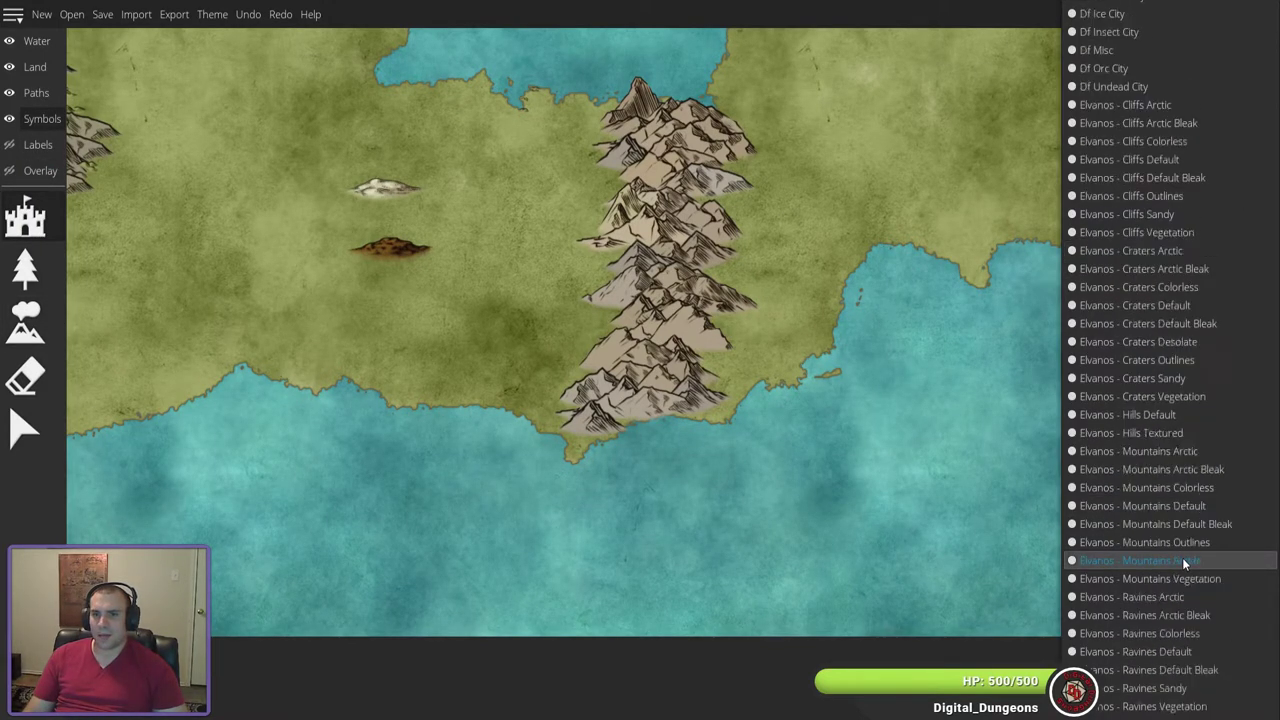
{"action": "scroll", "coordinate": [1187, 565], "scroll_direction": "up", "scroll_amount": 15}
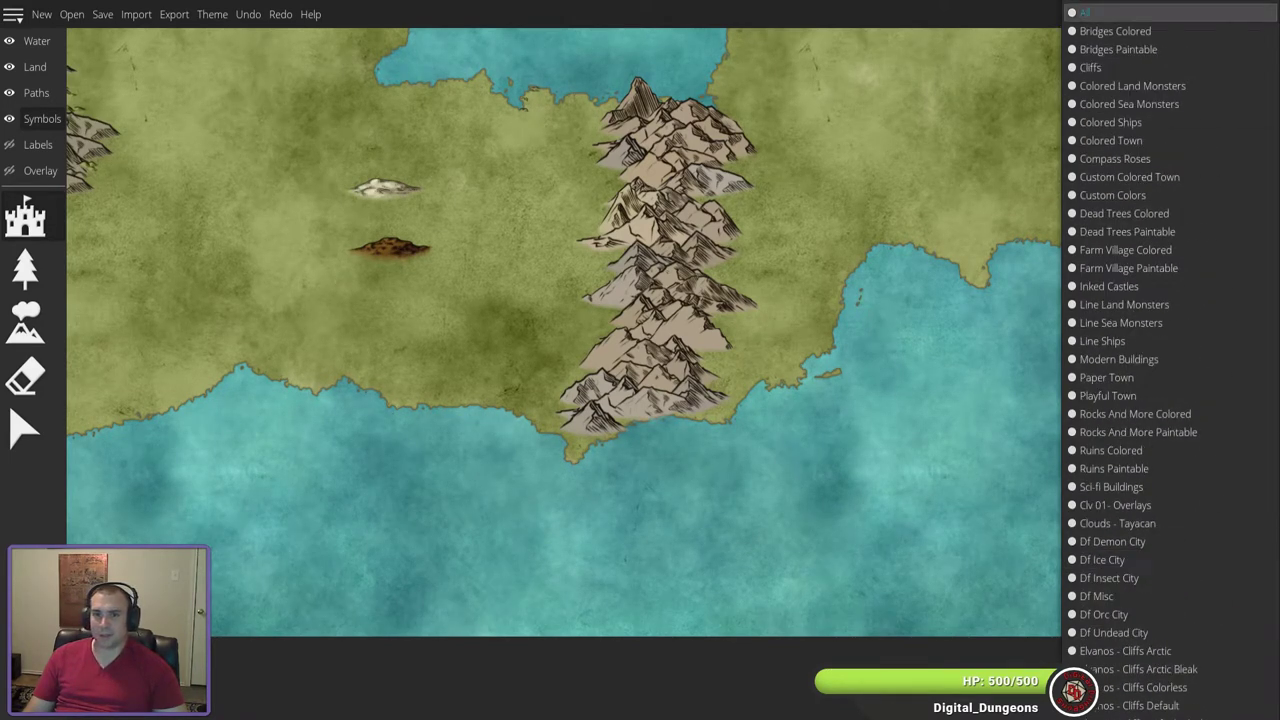
{"action": "scroll", "coordinate": [1183, 480], "scroll_direction": "down", "scroll_amount": 3}
{"action": "scroll", "coordinate": [1184, 465], "scroll_direction": "down", "scroll_amount": 2}
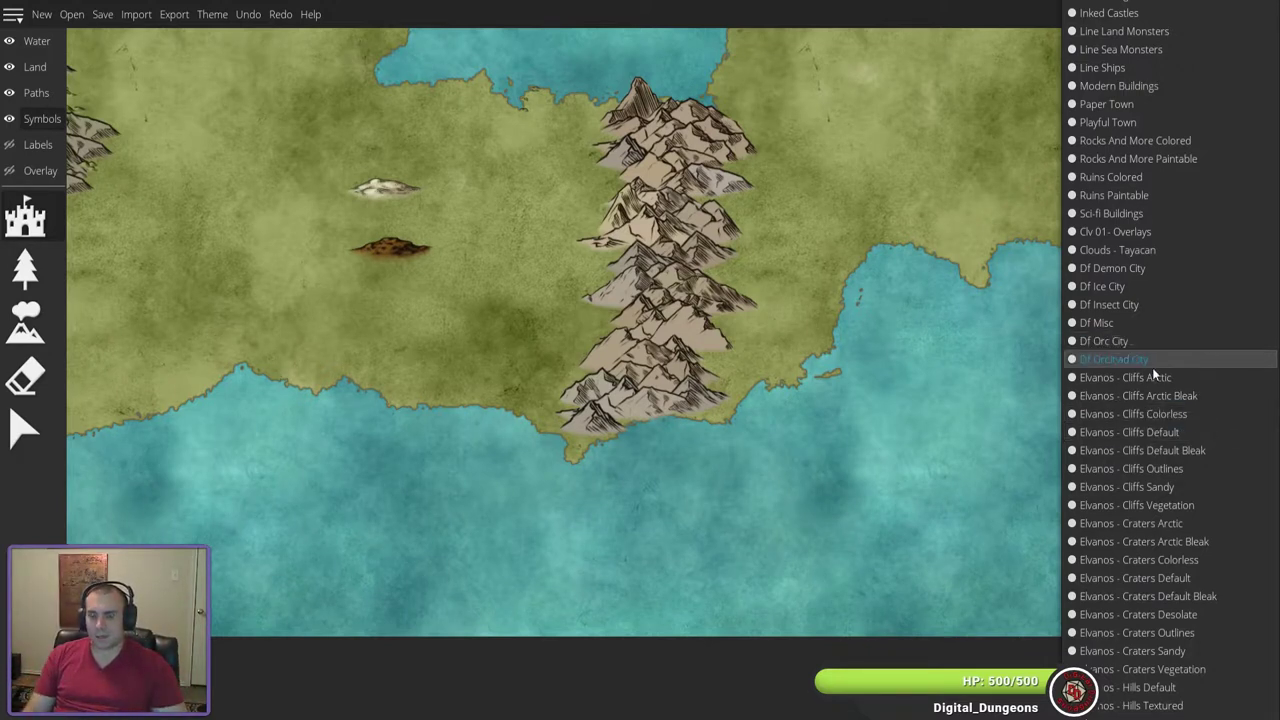
{"action": "scroll", "coordinate": [1184, 487], "scroll_direction": "down", "scroll_amount": 1}
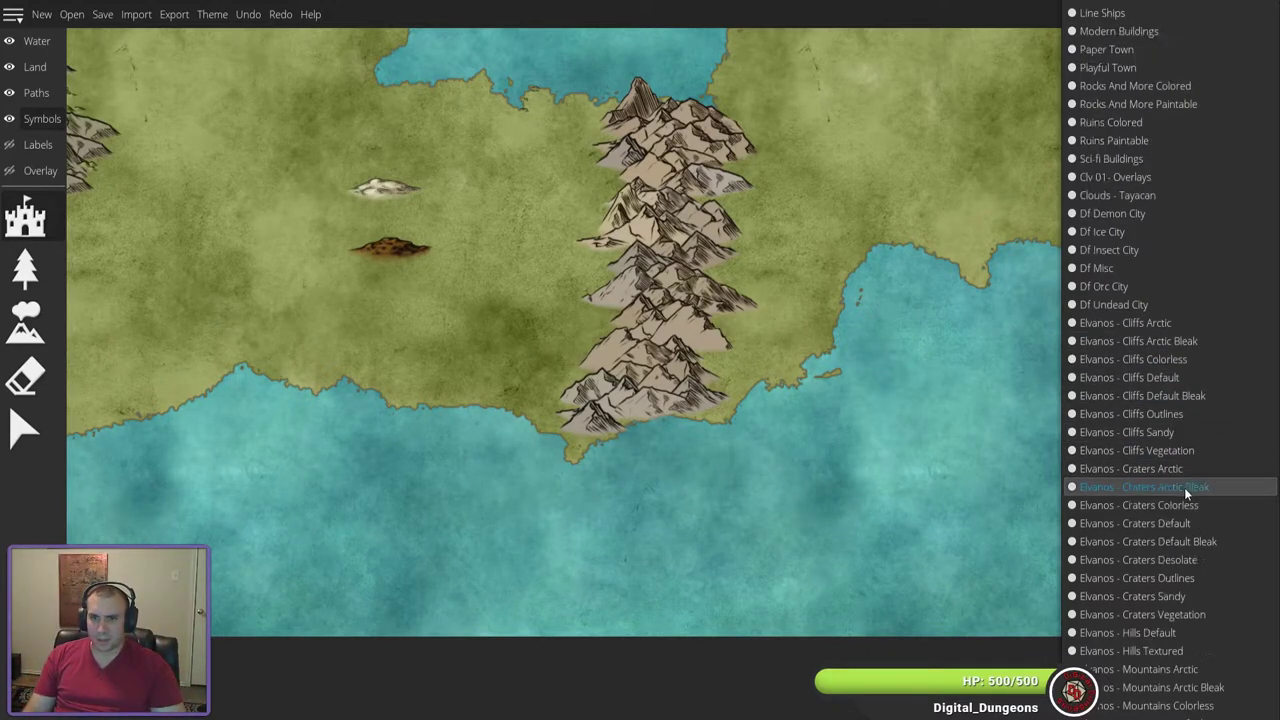
{"action": "scroll", "coordinate": [1184, 487], "scroll_direction": "down", "scroll_amount": 1}
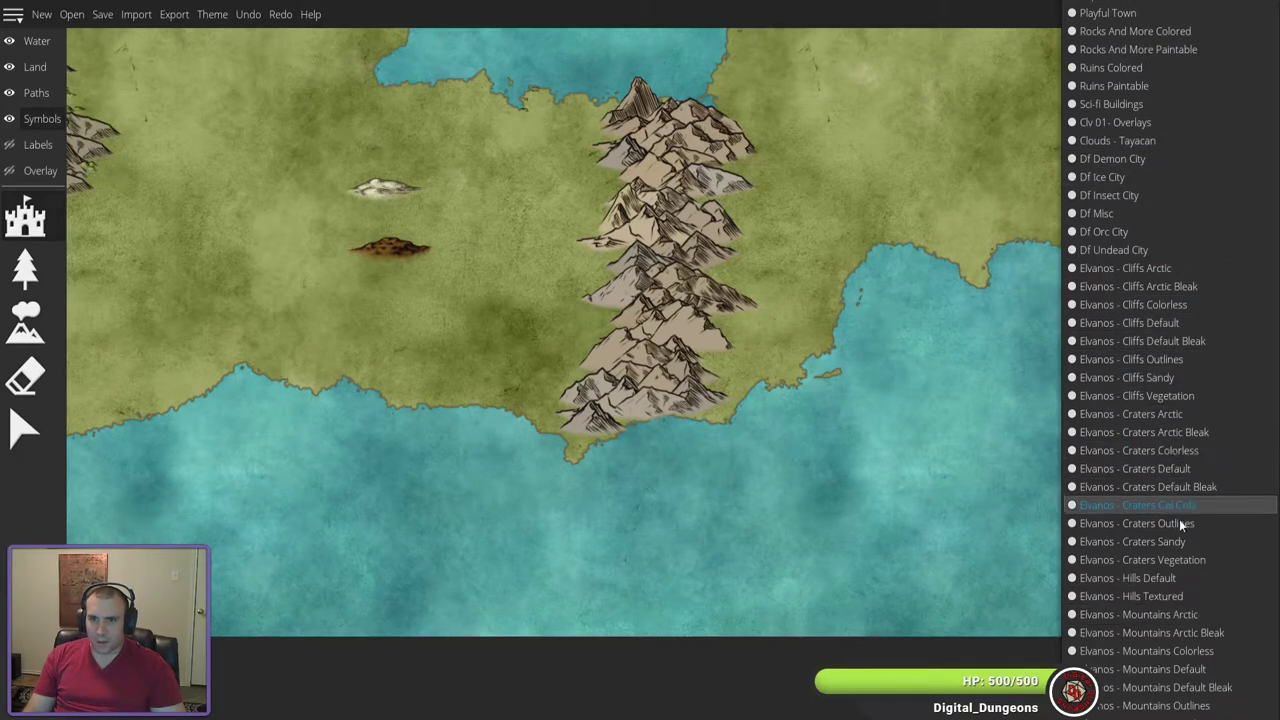
{"action": "scroll", "coordinate": [1153, 426], "scroll_direction": "down", "scroll_amount": 4}
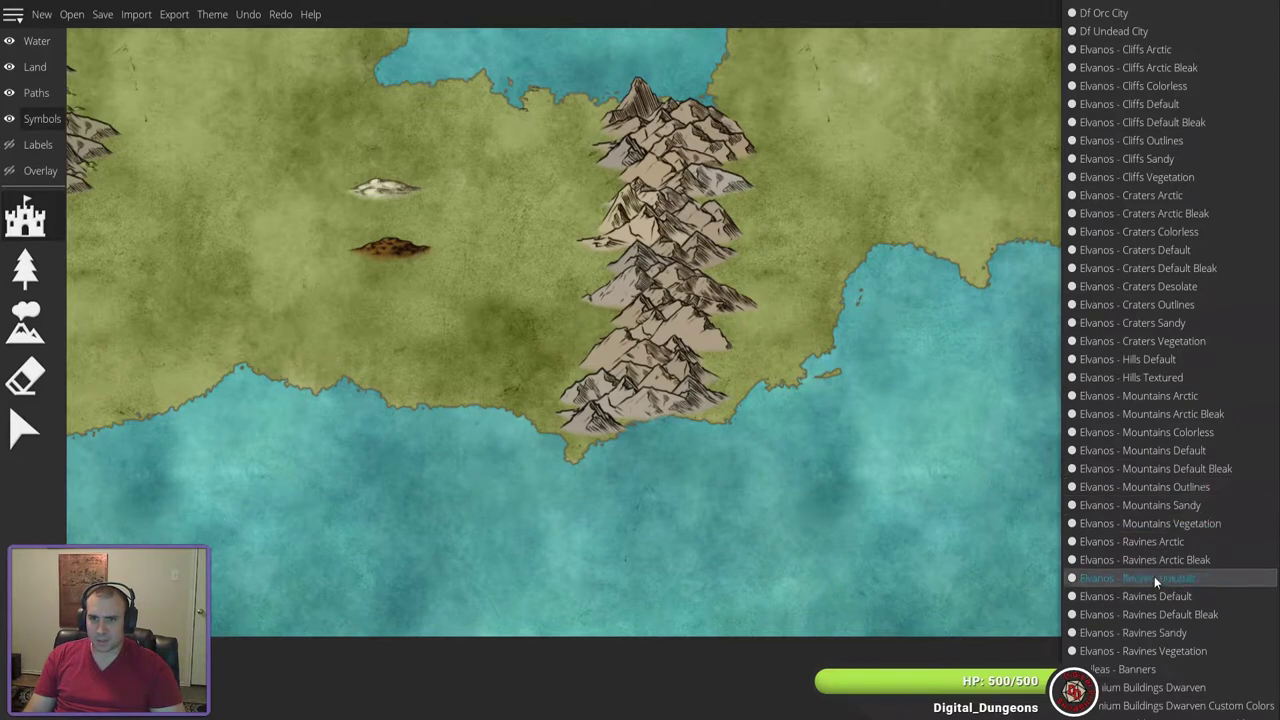
{"action": "left_click", "coordinate": [1148, 450]}
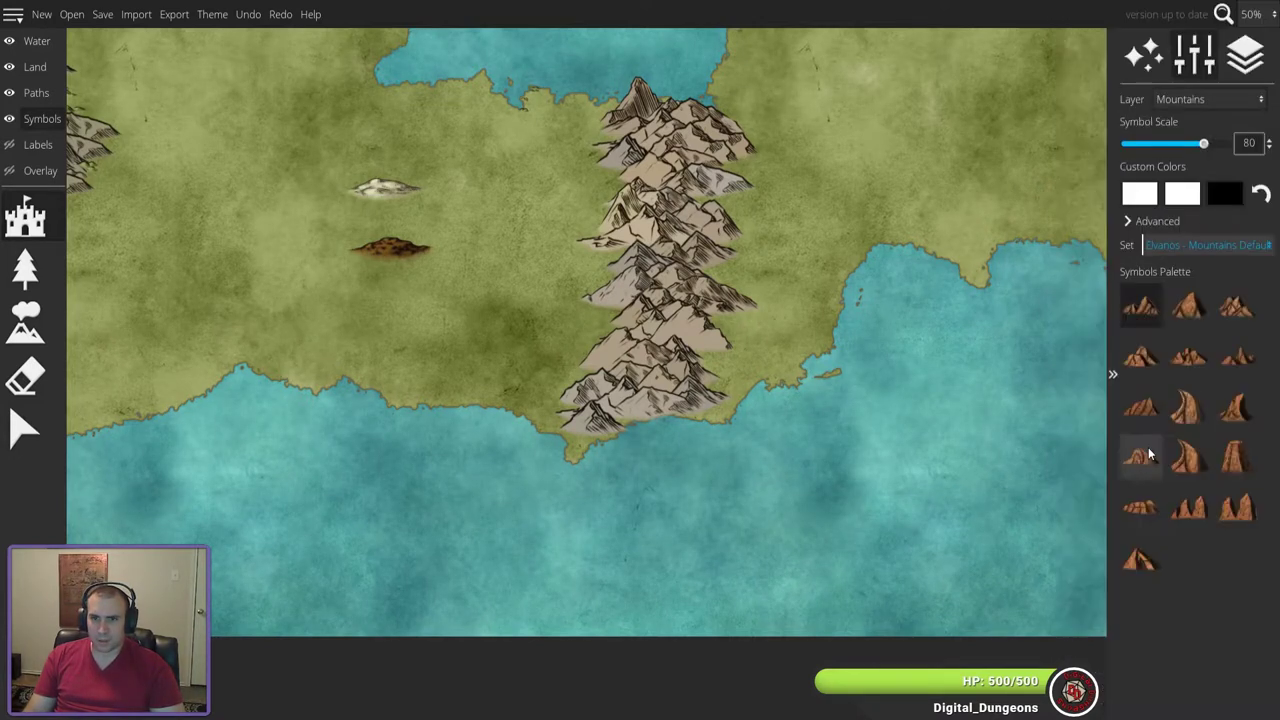
- Change the individual symbol set to Elvanos - Mountains Arctic
{"action": "left_click", "coordinate": [1217, 247]}
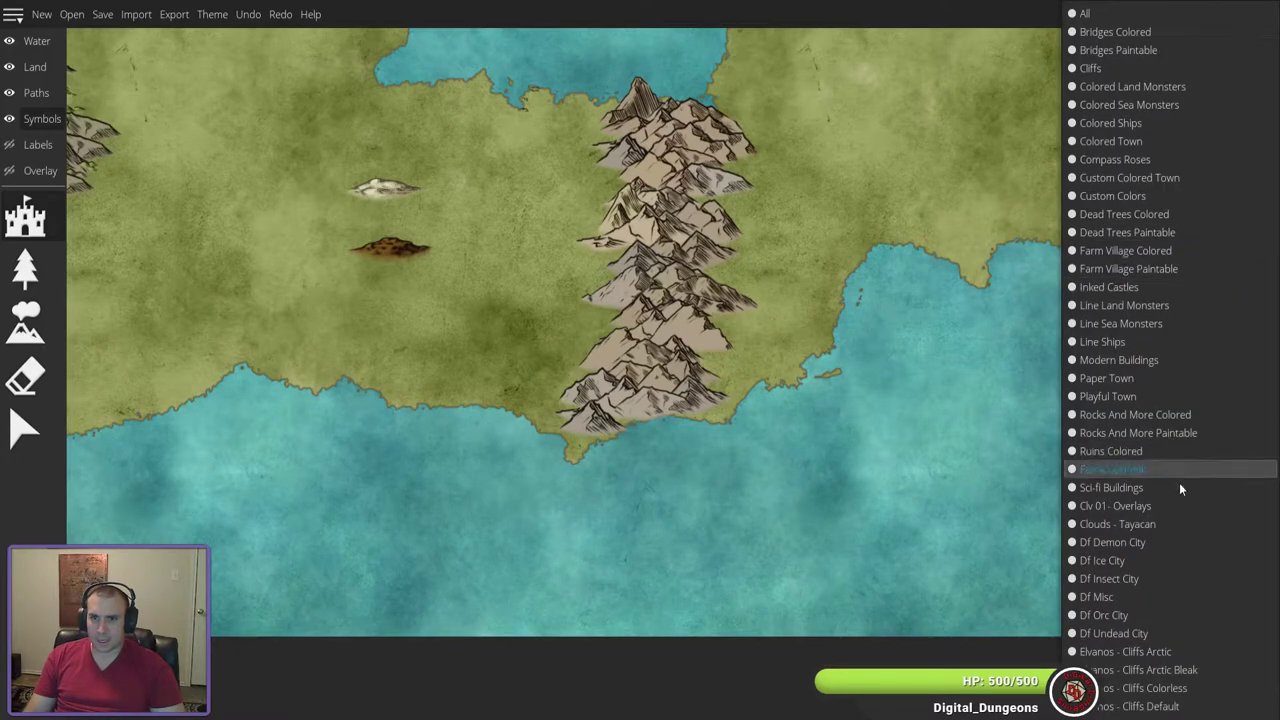
{"action": "scroll", "coordinate": [1150, 490], "scroll_direction": "down", "scroll_amount": 10}
{"action": "scroll", "coordinate": [1143, 507], "scroll_direction": "down", "scroll_amount": 4}
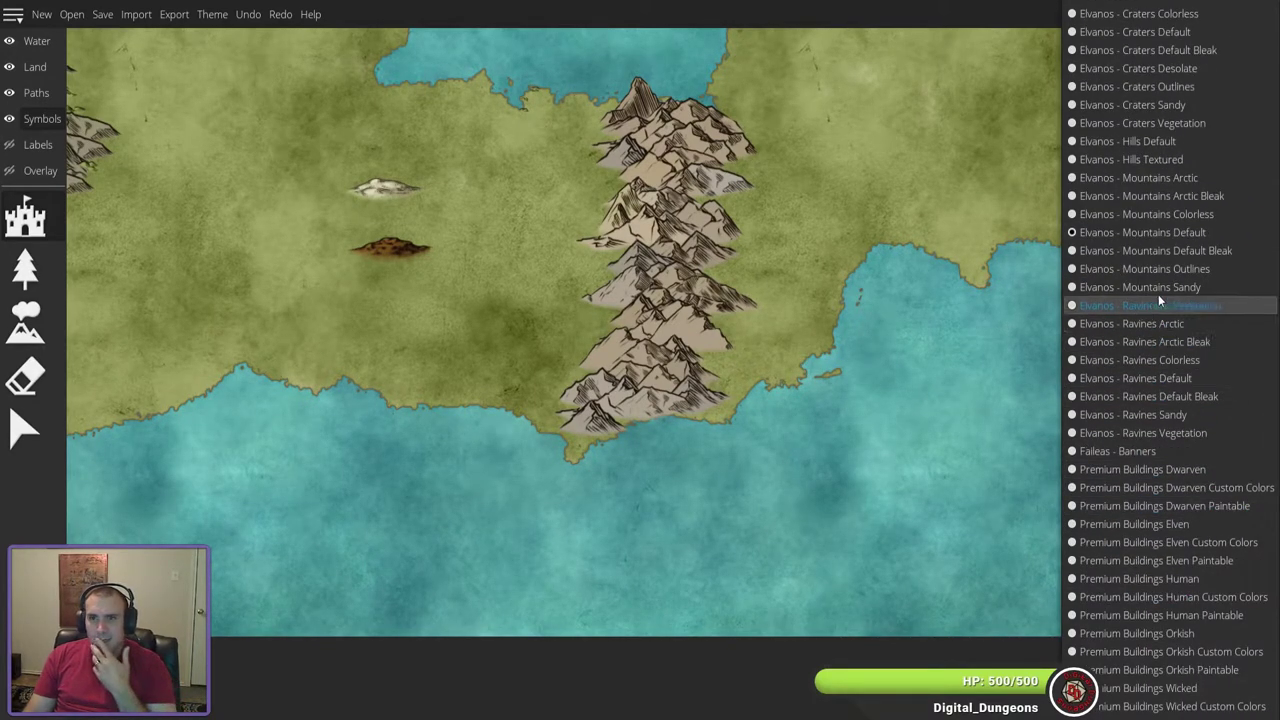
{"action": "left_click", "coordinate": [1124, 184]}
- Look through the list of symbol sets, examining the Elvanos cliffs, craters, hills, mountains and ravines variants and the premium building sets
{"action": "left_click", "coordinate": [1195, 245]}
{"action": "scroll", "coordinate": [1172, 395], "scroll_direction": "down", "scroll_amount": 11}
{"action": "scroll", "coordinate": [1168, 407], "scroll_direction": "down", "scroll_amount": 4}
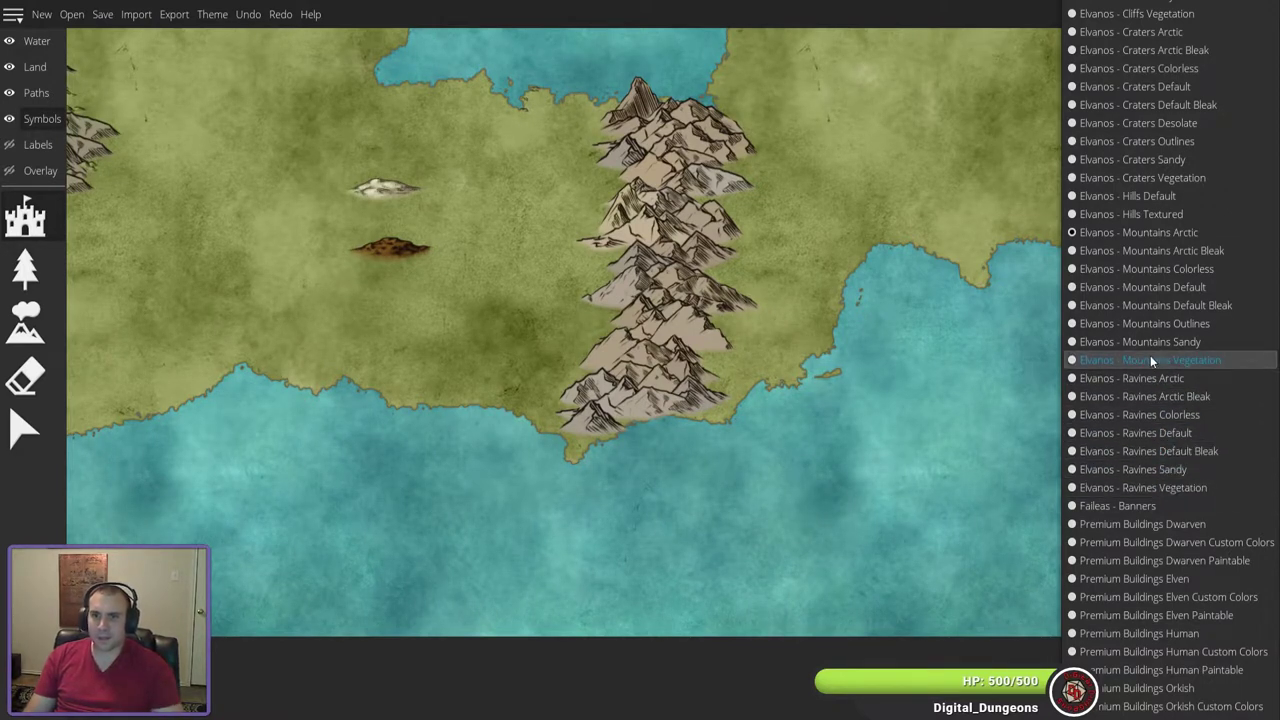
{"action": "scroll", "coordinate": [1148, 320], "scroll_direction": "up", "scroll_amount": 1}
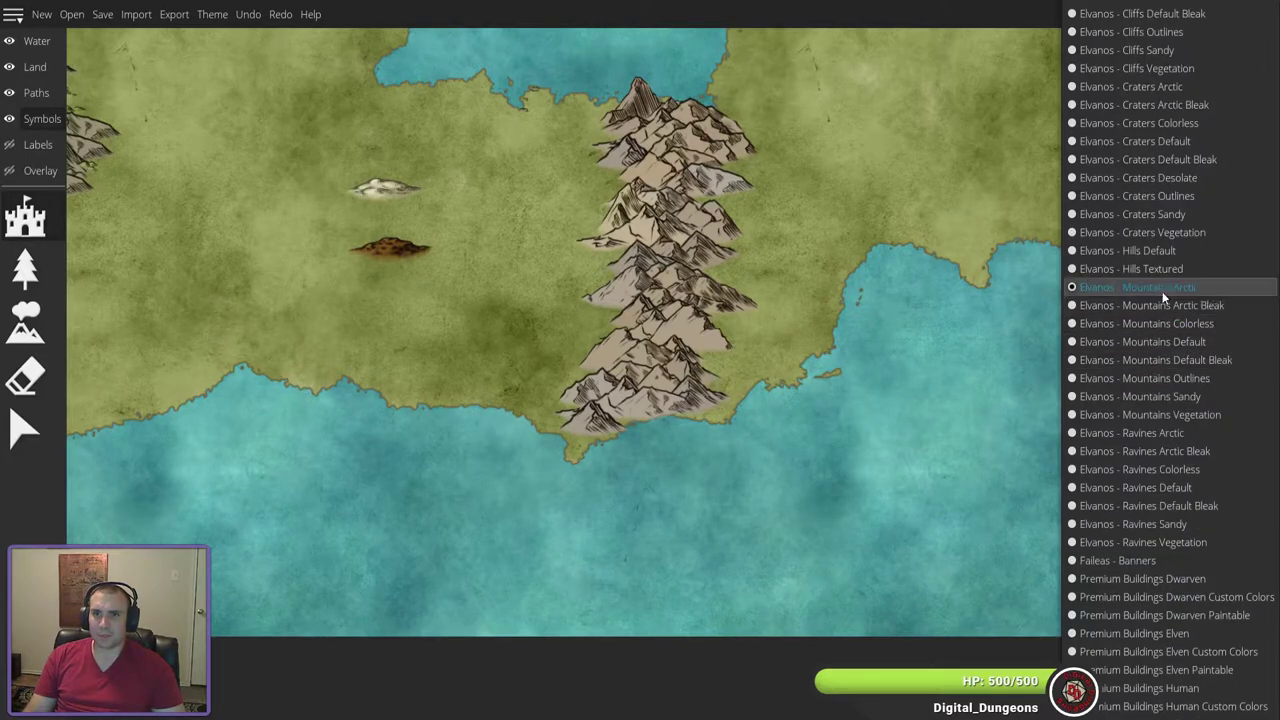
{"action": "scroll", "coordinate": [1169, 381], "scroll_direction": "down", "scroll_amount": 1}
{"action": "scroll", "coordinate": [1168, 410], "scroll_direction": "up", "scroll_amount": 5}
{"action": "scroll", "coordinate": [1179, 482], "scroll_direction": "down", "scroll_amount": 2}
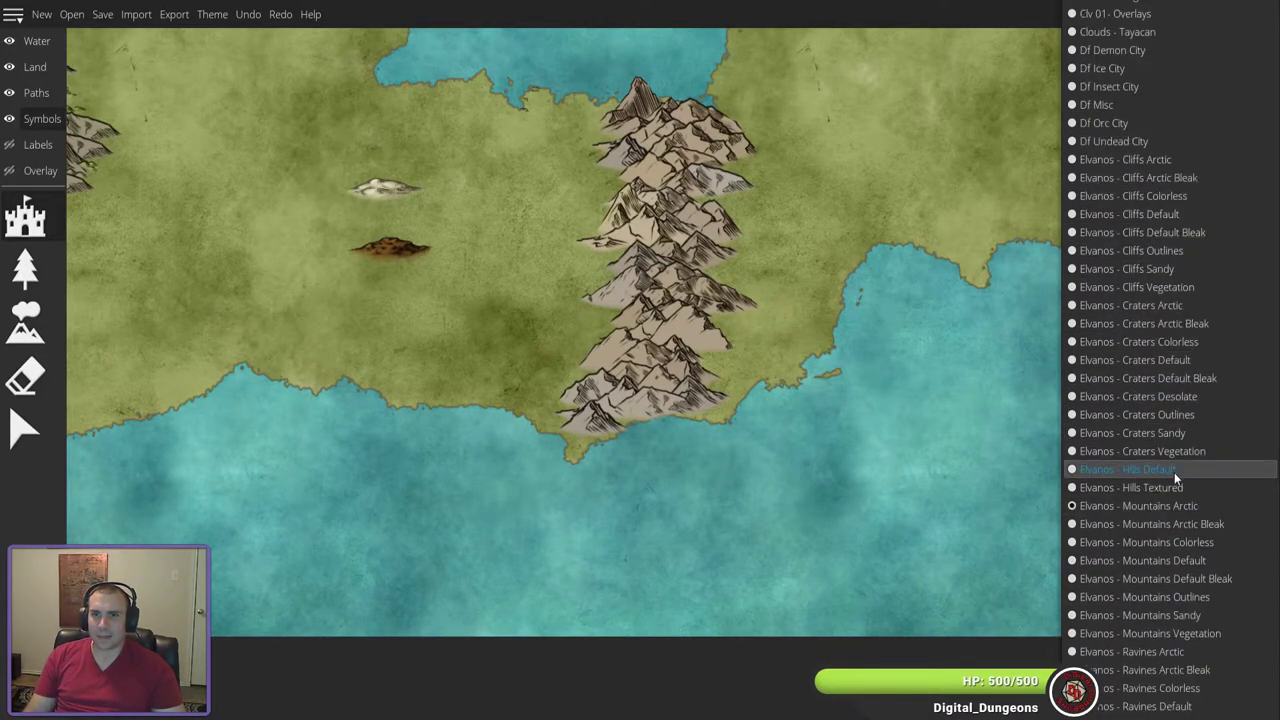
{"action": "scroll", "coordinate": [1170, 477], "scroll_direction": "up", "scroll_amount": 9}
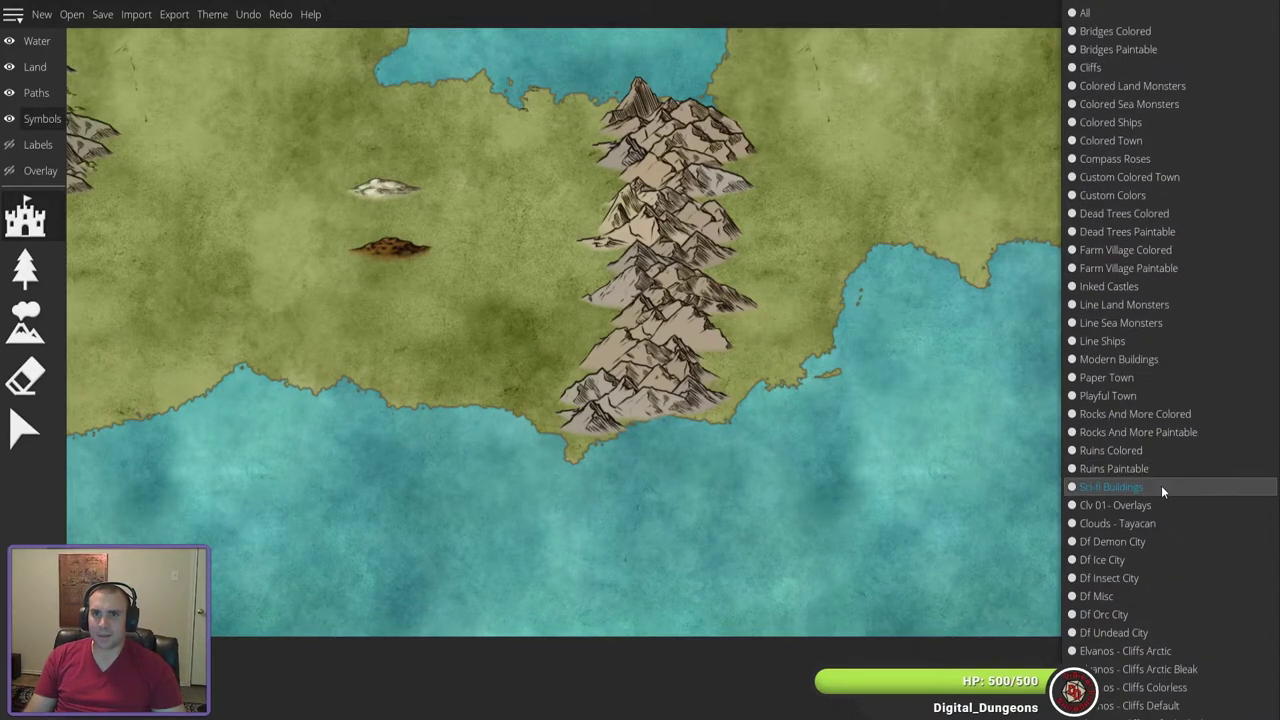
{"action": "scroll", "coordinate": [1160, 488], "scroll_direction": "down", "scroll_amount": 18}
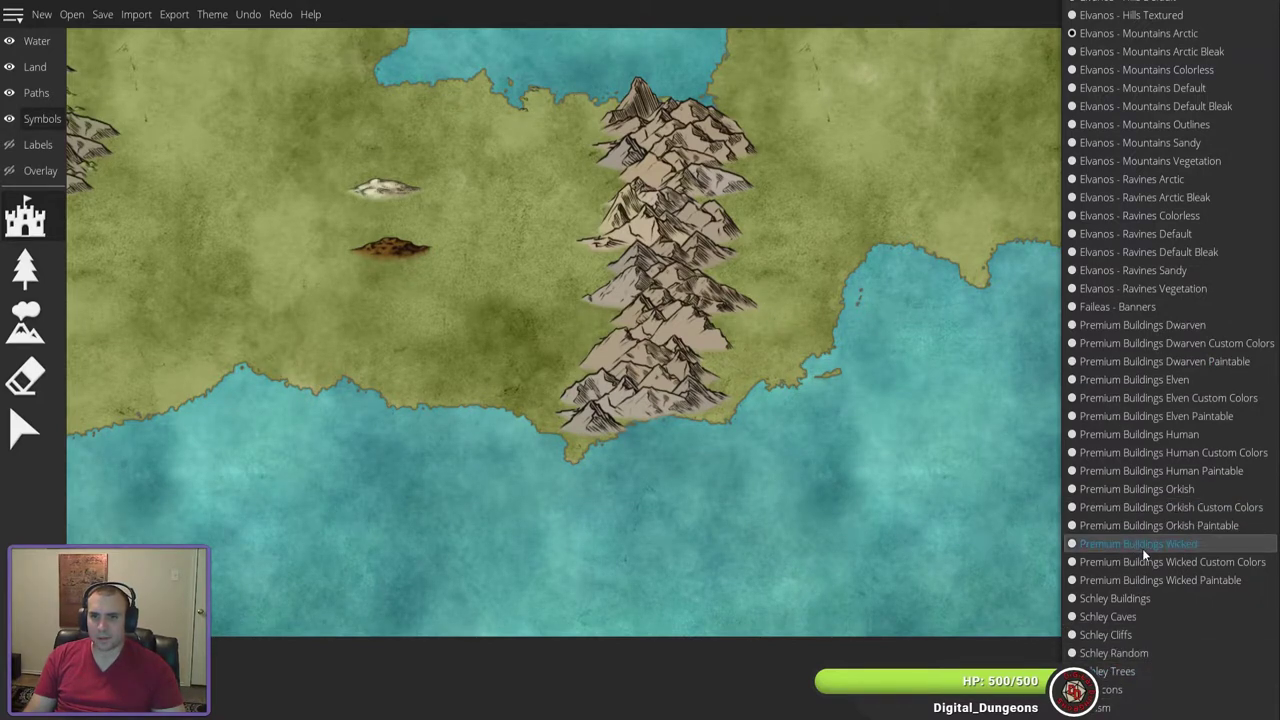
{"action": "scroll", "coordinate": [1142, 548], "scroll_direction": "up", "scroll_amount": 2}
{"action": "scroll", "coordinate": [1142, 548], "scroll_direction": "up", "scroll_amount": 1}
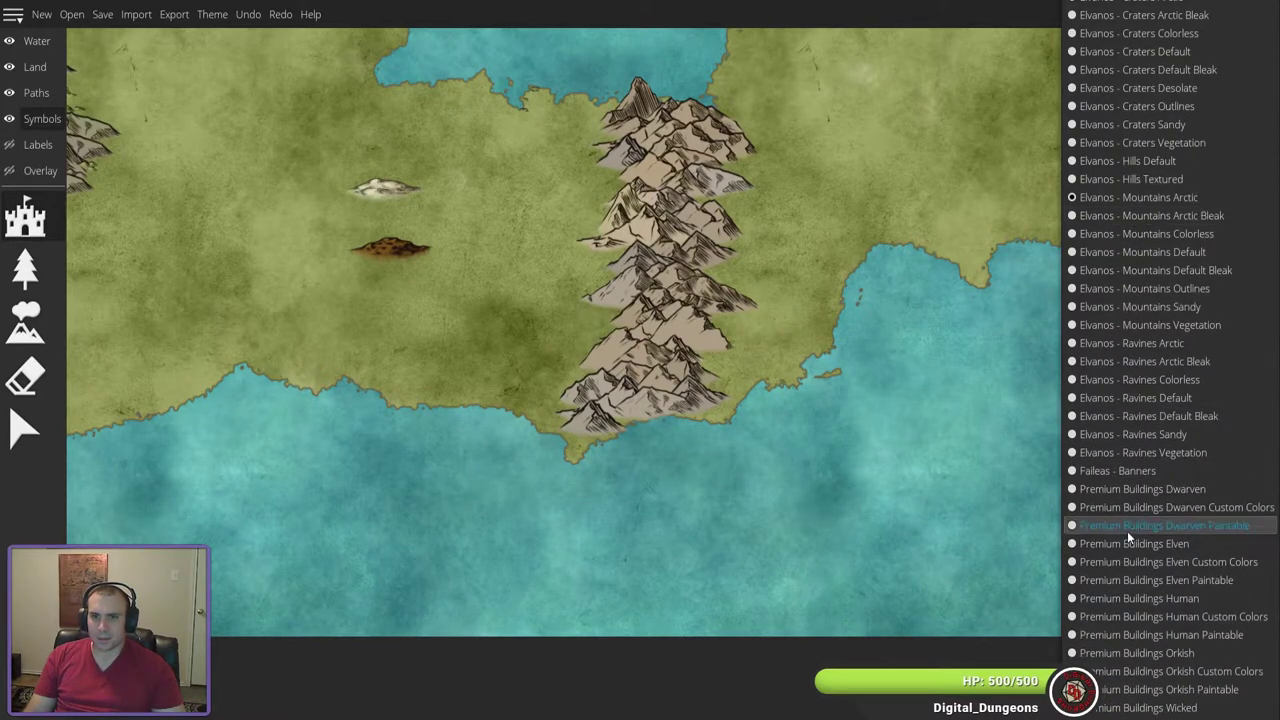
{"action": "scroll", "coordinate": [1124, 470], "scroll_direction": "up", "scroll_amount": 1}
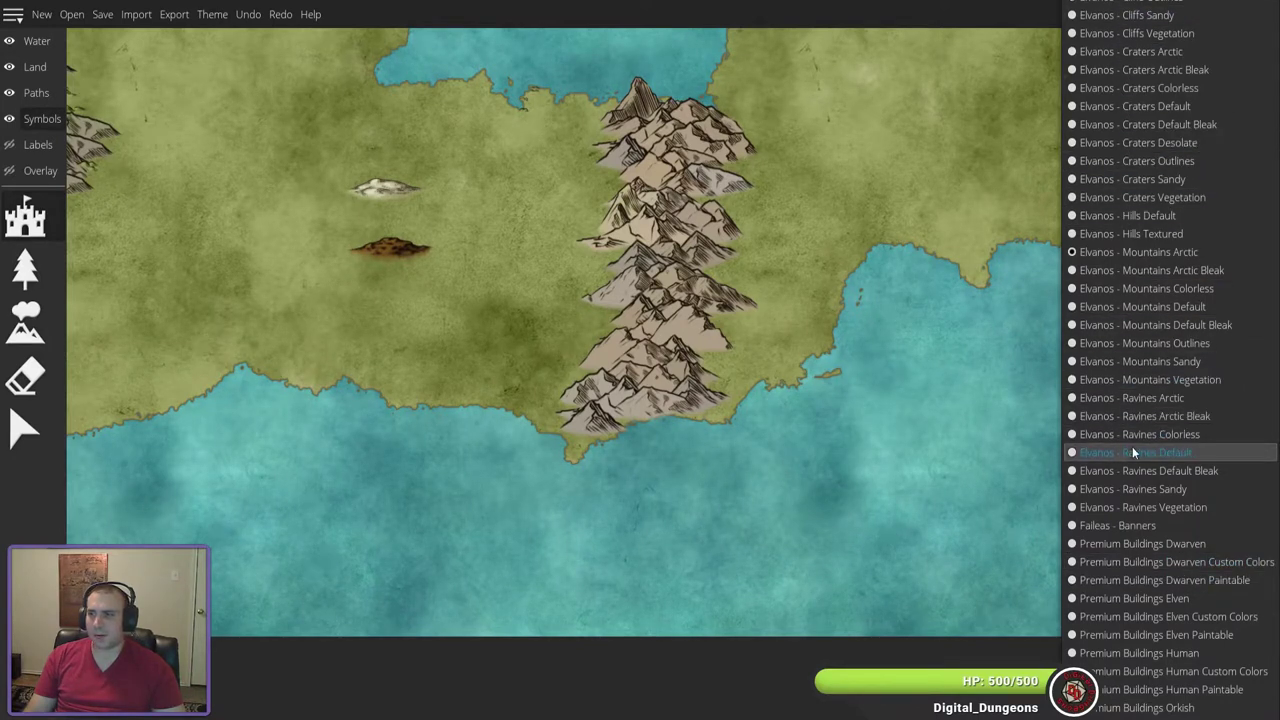
- Erase the two hill symbols on the plain west of the range, with the eraser limited to mountains
{"action": "left_click", "coordinate": [30, 330]}
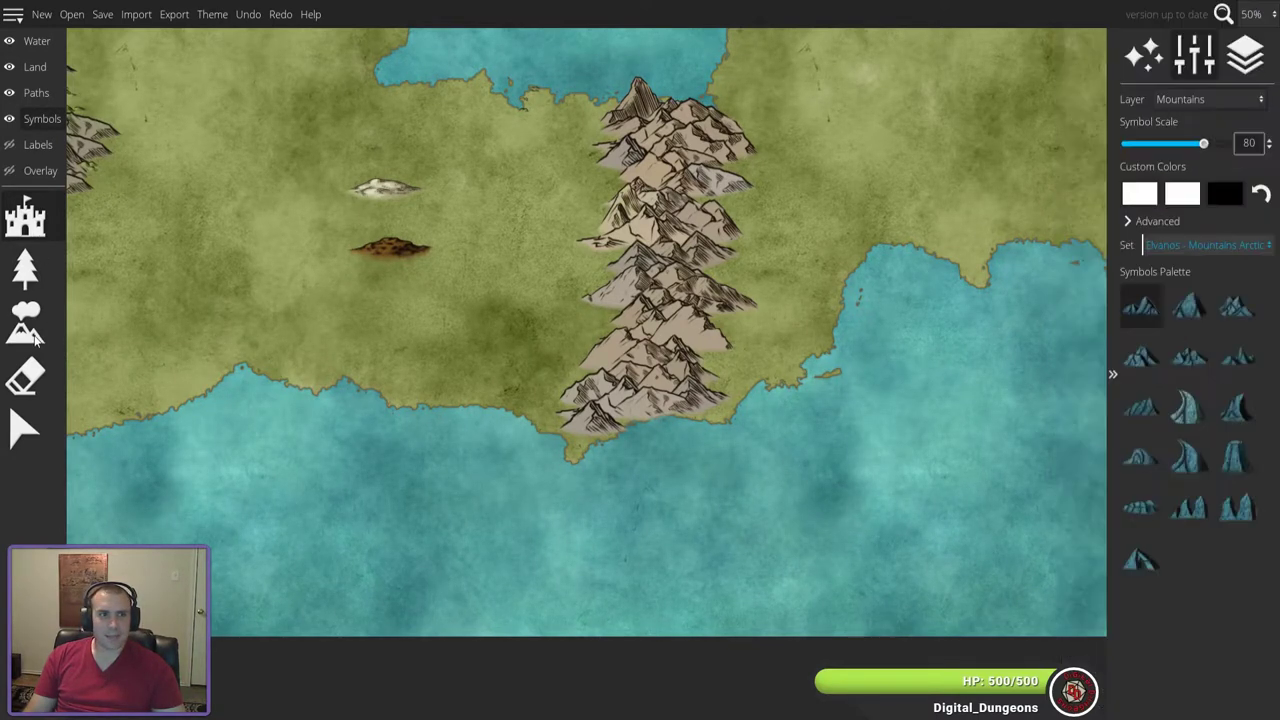
{"action": "left_click", "coordinate": [25, 376]}
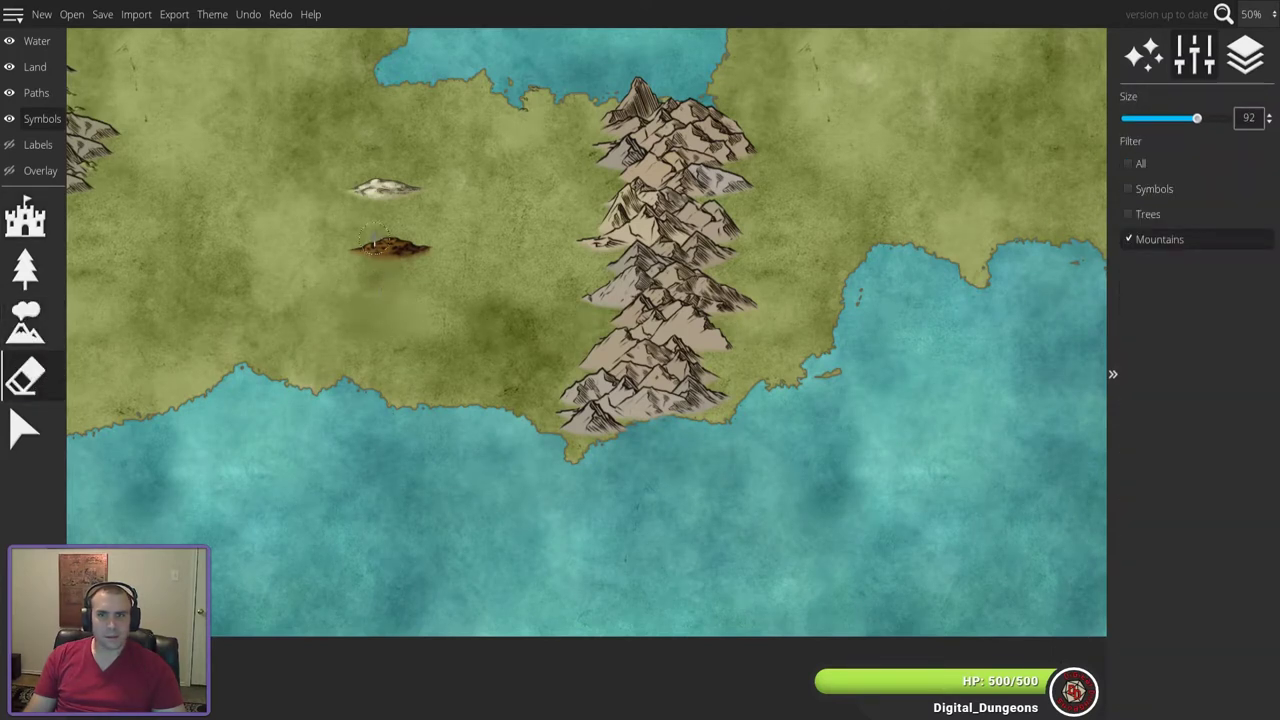
{"action": "left_click", "coordinate": [398, 252]}
{"action": "left_click", "coordinate": [385, 189]}
- Preview the pre-coloured brown, green, orange, grey and sandy mountain symbols over the map at scale 80 to compare their styles
{"action": "left_click", "coordinate": [27, 322]}
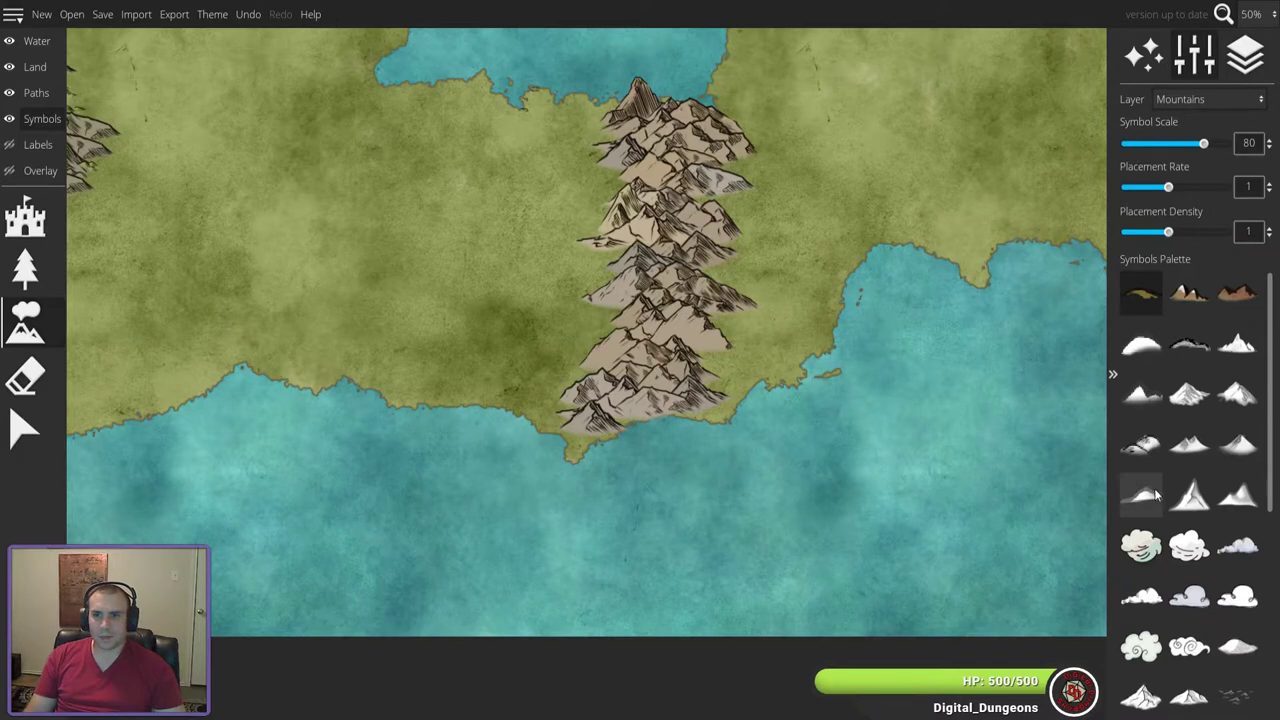
{"action": "scroll", "coordinate": [1150, 494], "scroll_direction": "down", "scroll_amount": 5}
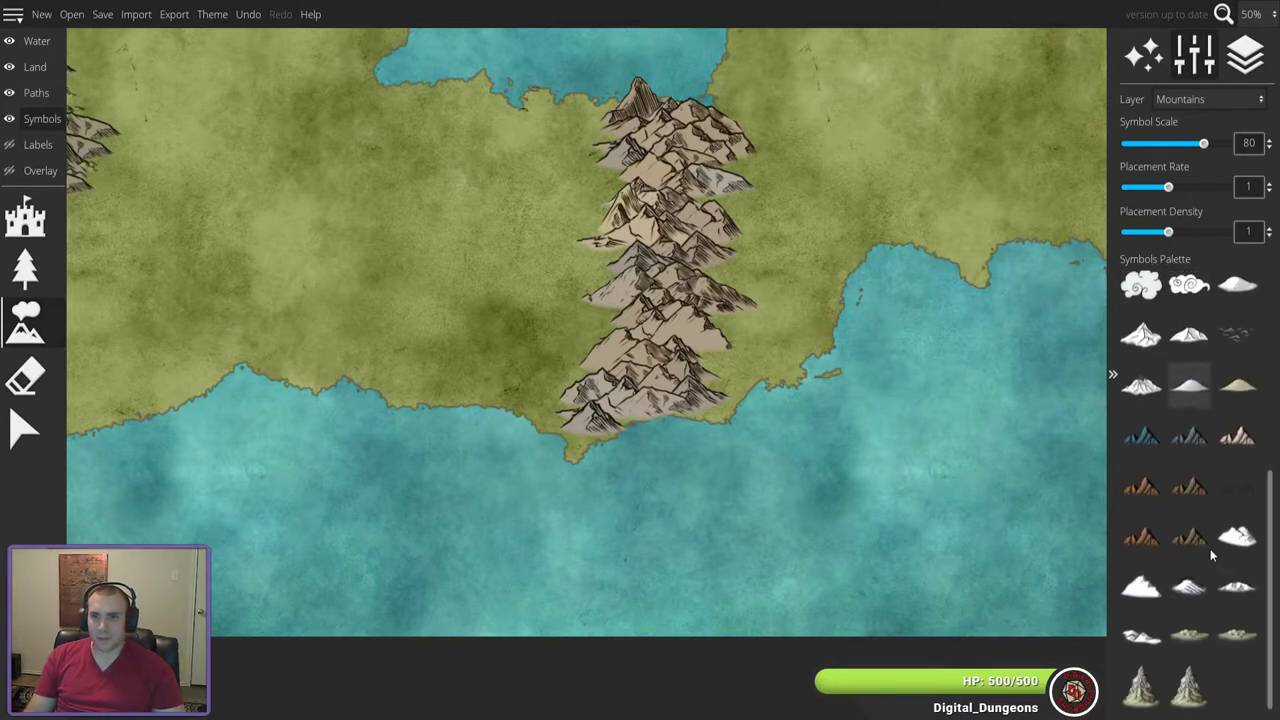
{"action": "left_click", "coordinate": [1198, 492]}
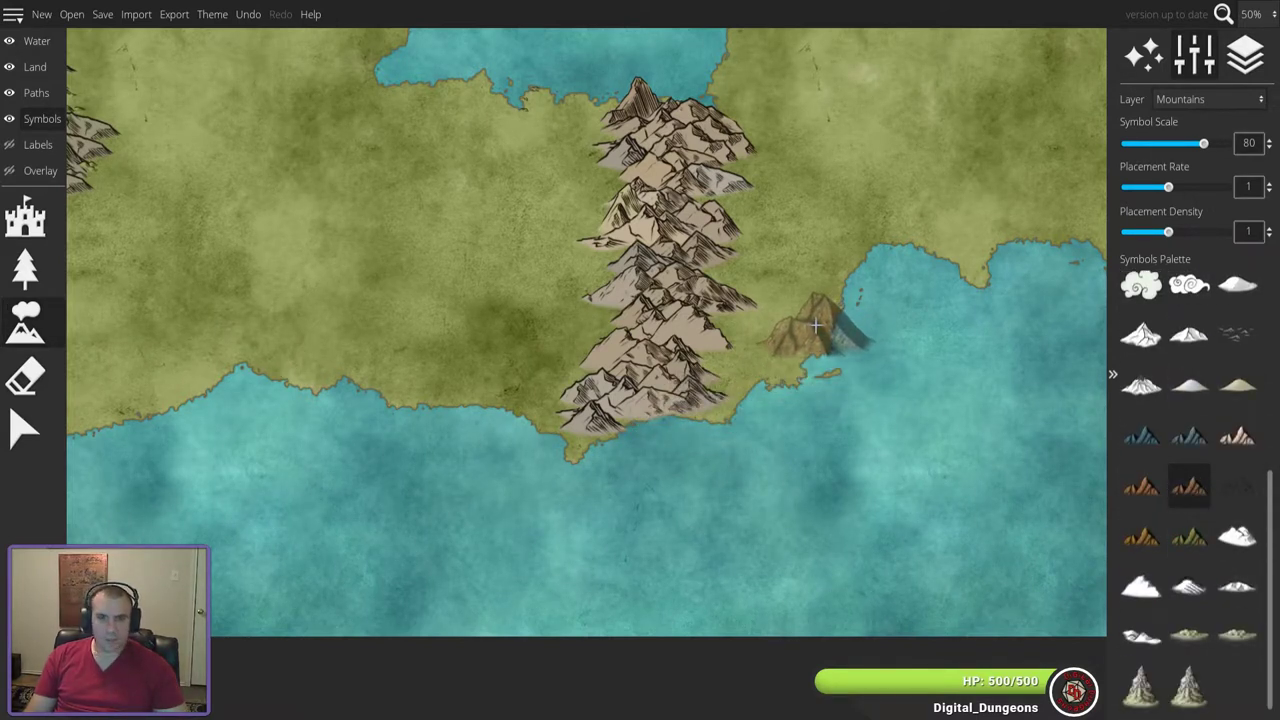
{"action": "left_click", "coordinate": [1188, 537]}
{"action": "left_click", "coordinate": [1141, 537]}
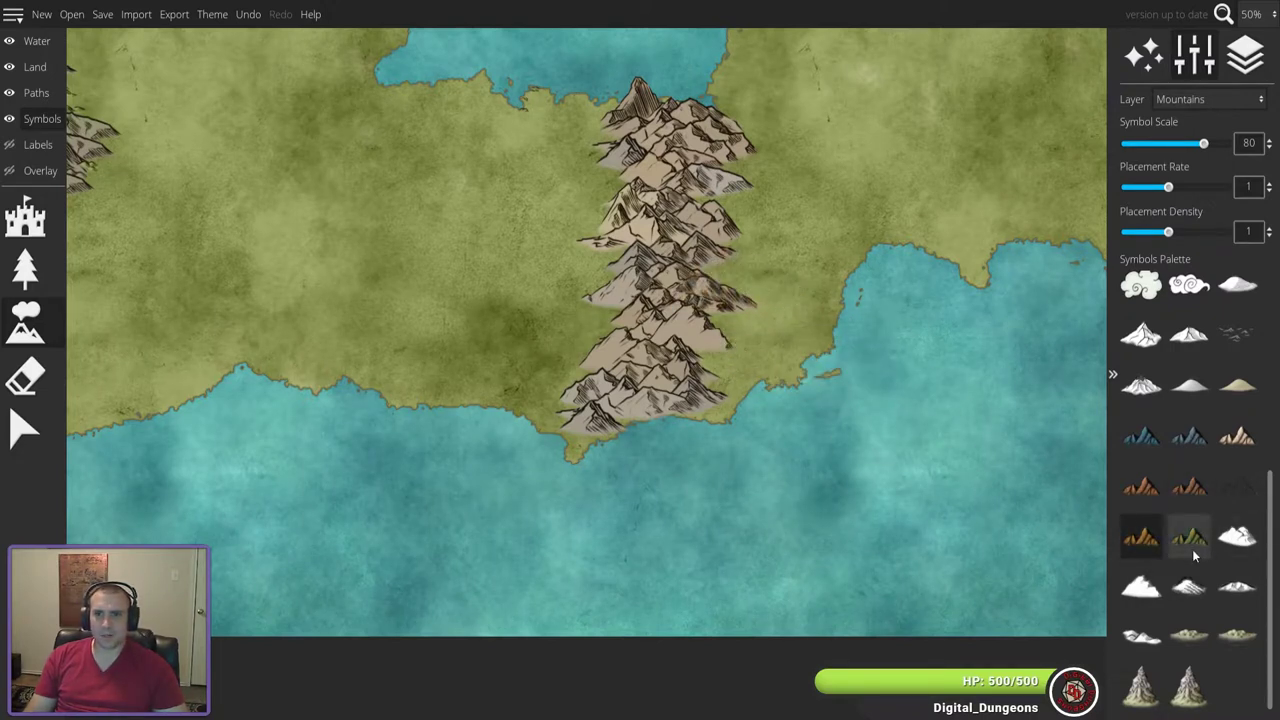
{"action": "left_click", "coordinate": [1151, 486]}
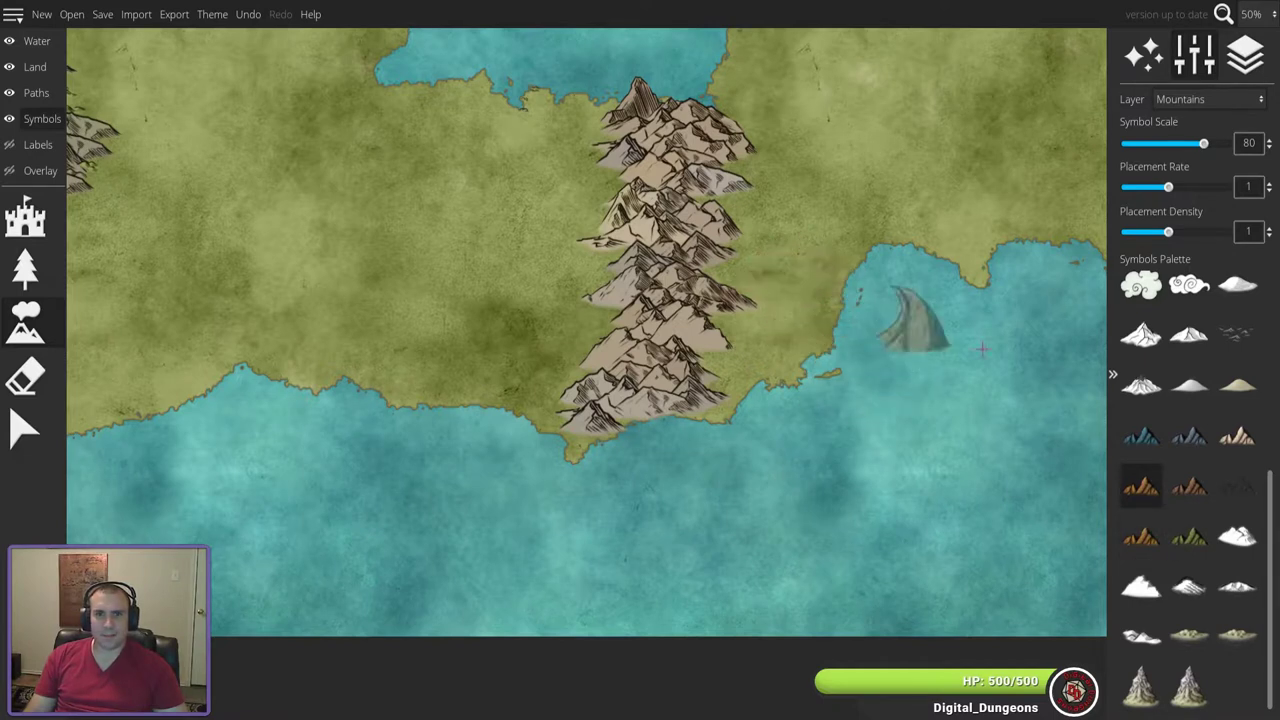
{"action": "left_click", "coordinate": [1189, 436]}
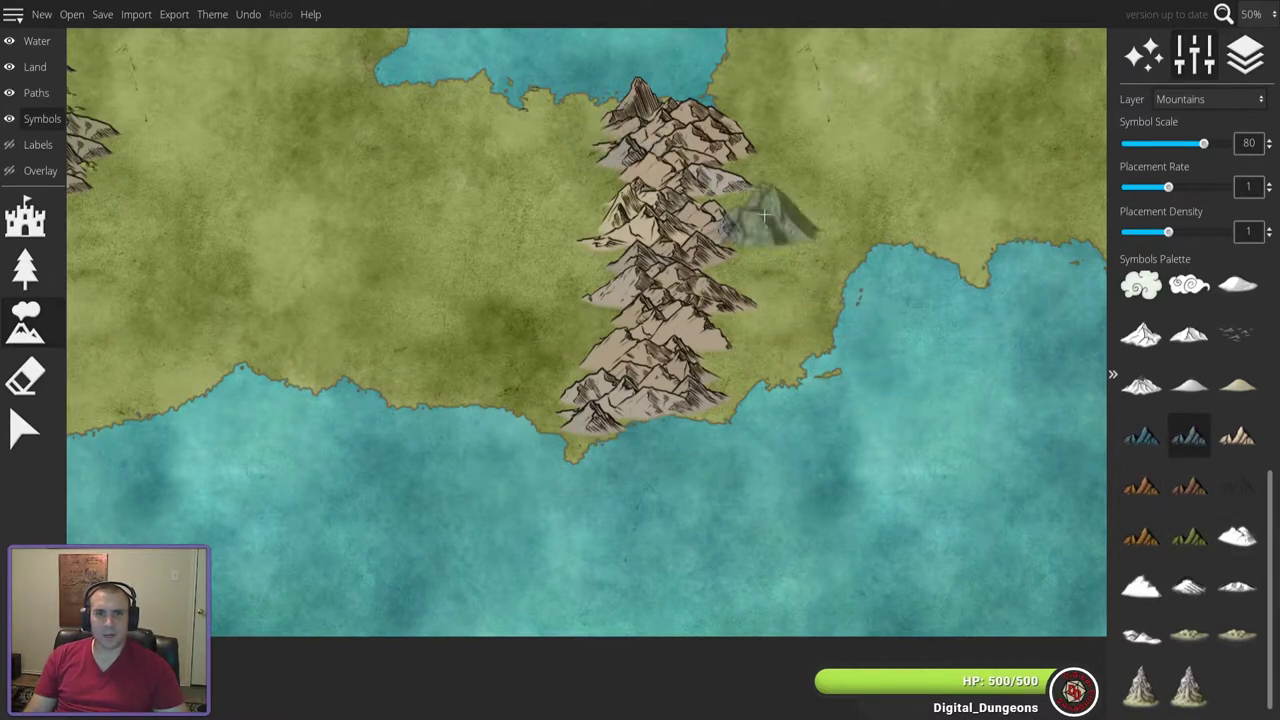
{"action": "left_click", "coordinate": [1237, 436]}
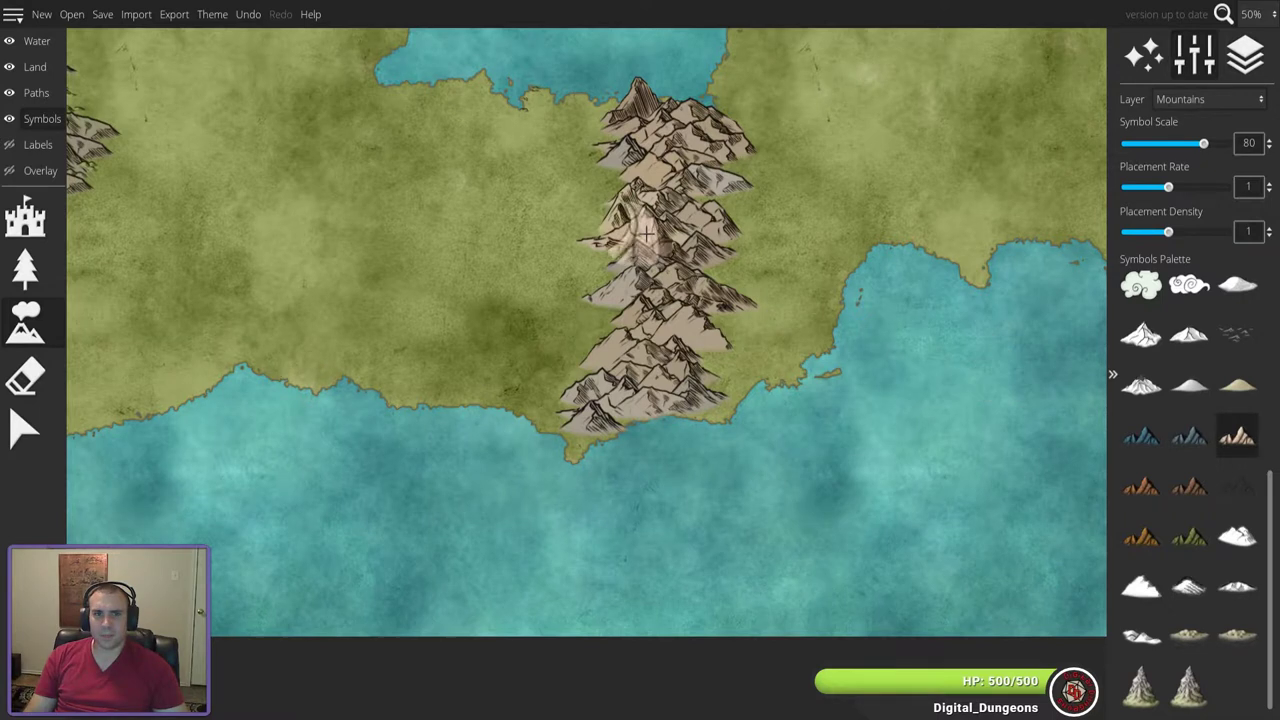
{"action": "left_click", "coordinate": [757, 250]}
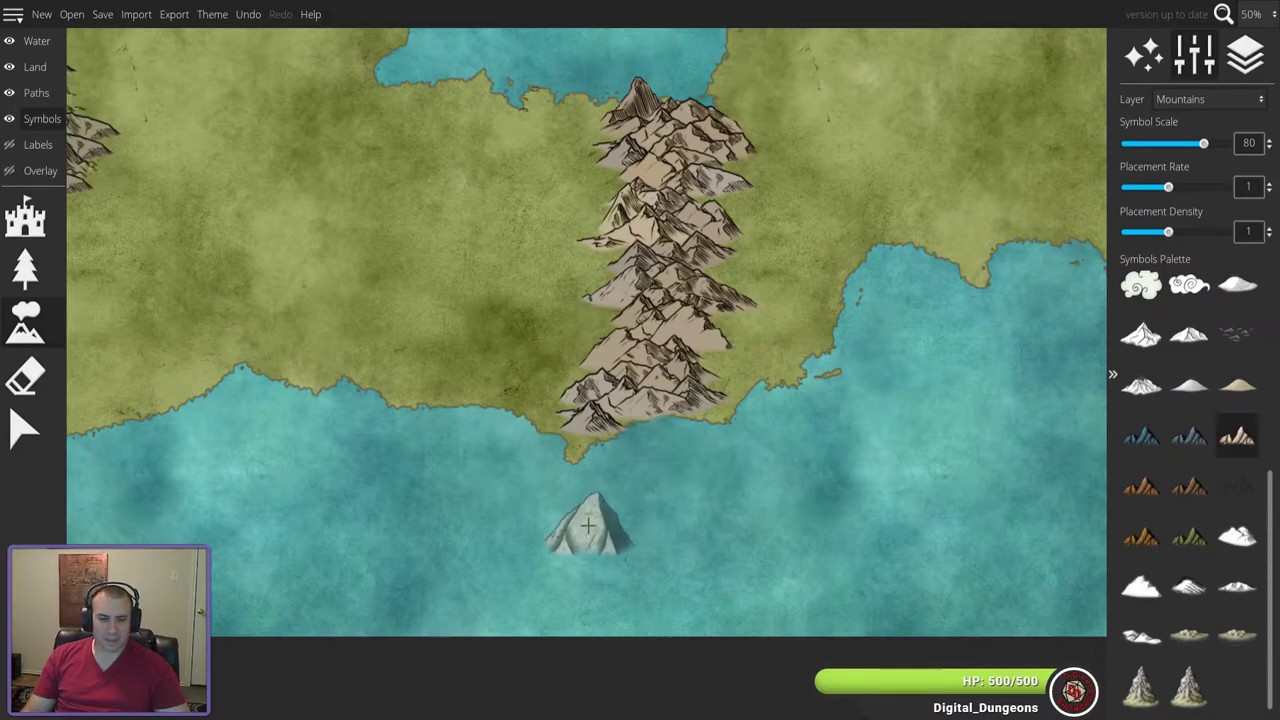
- Place the first rocky peak symbol twice in the middle of the southern mountain range, and set the symbol scale to 50
{"action": "left_click_drag", "start_coordinate": [566, 543], "coordinate": [600, 451]}
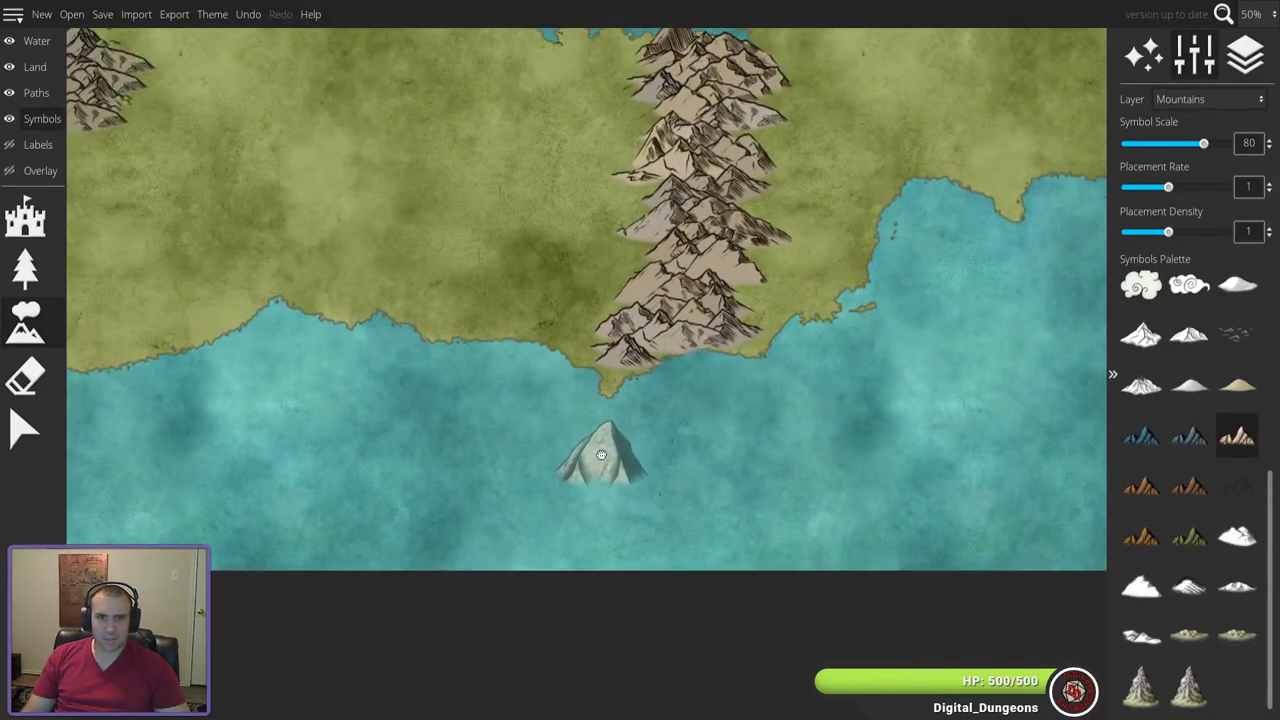
{"action": "left_click_drag", "start_coordinate": [669, 386], "coordinate": [579, 686]}
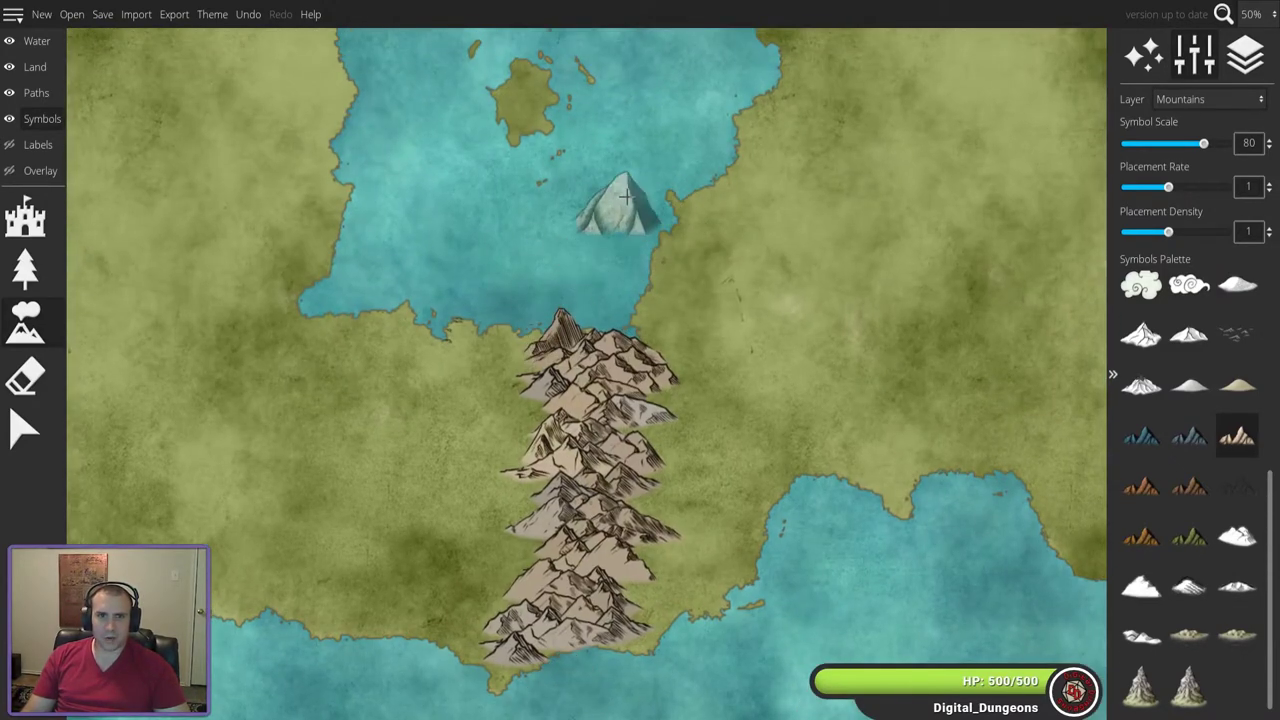
{"action": "left_click_drag", "start_coordinate": [614, 202], "coordinate": [430, 540]}
{"action": "left_click_drag", "start_coordinate": [588, 88], "coordinate": [477, 306]}
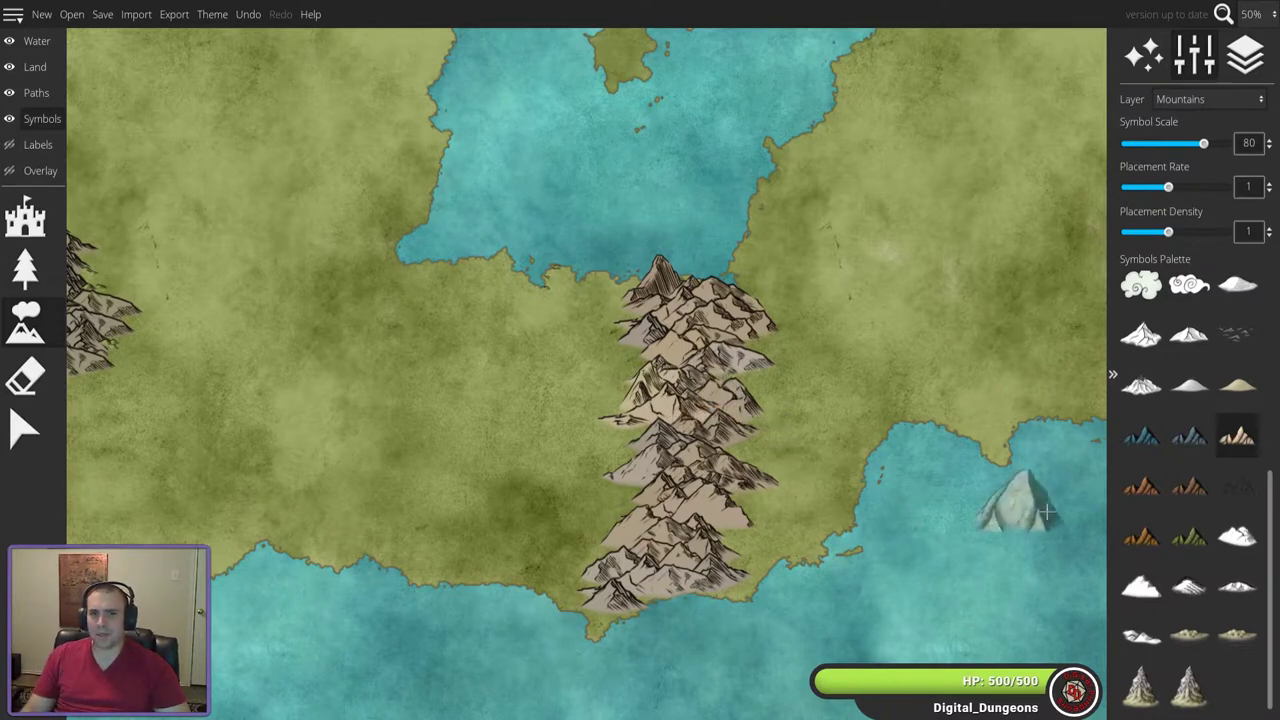
{"action": "left_click", "coordinate": [1141, 687]}
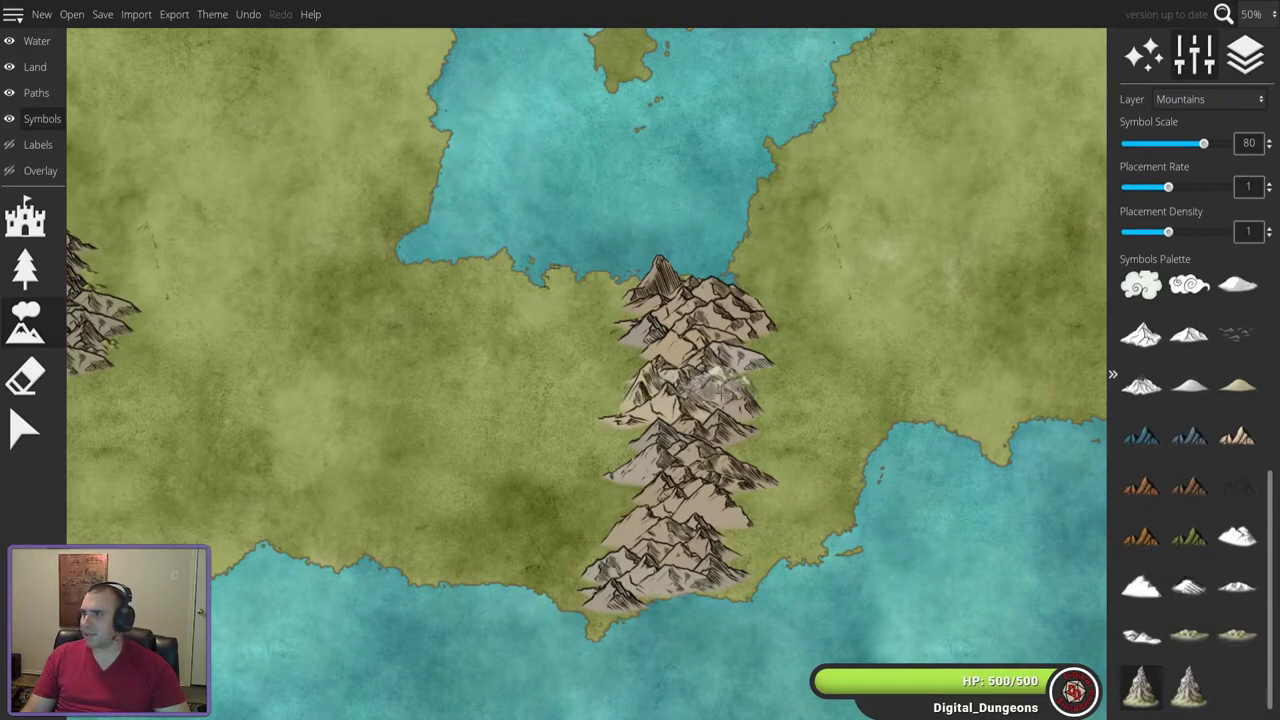
{"action": "scroll", "coordinate": [866, 375], "scroll_direction": "up", "scroll_amount": 3}
{"action": "left_click", "coordinate": [712, 392]}
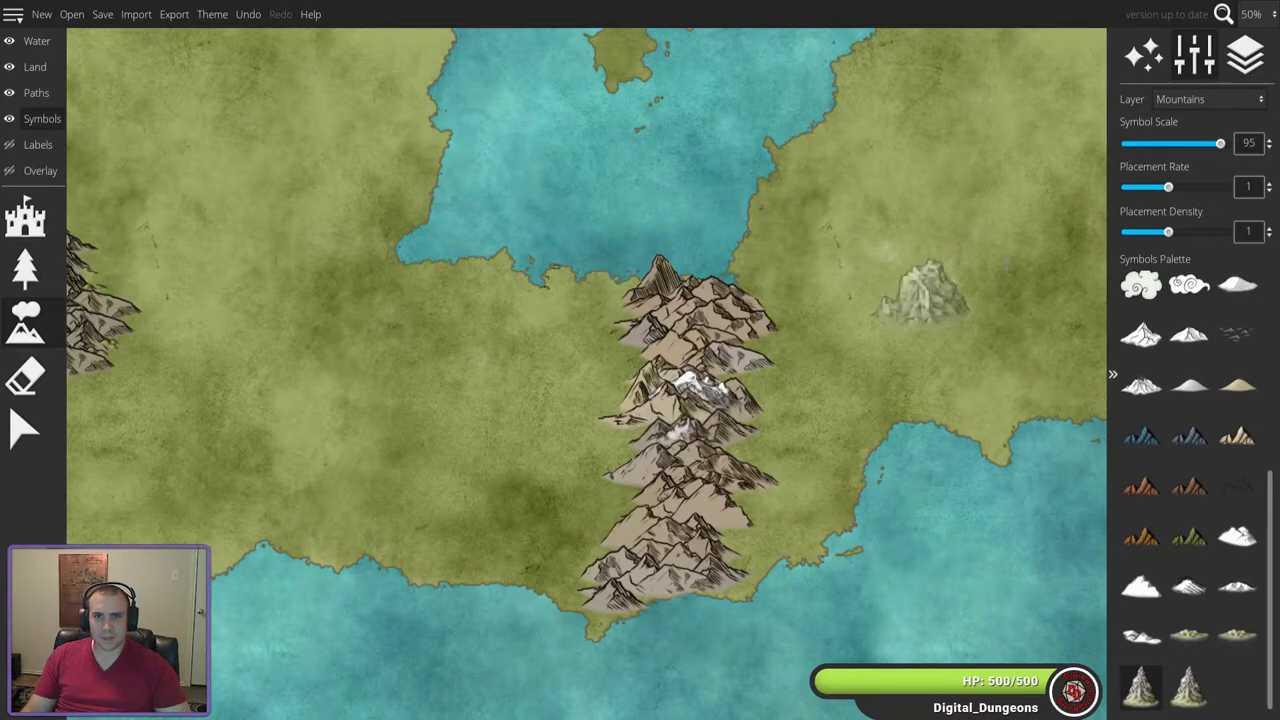
{"action": "left_click_drag", "start_coordinate": [1220, 144], "coordinate": [1169, 144]}
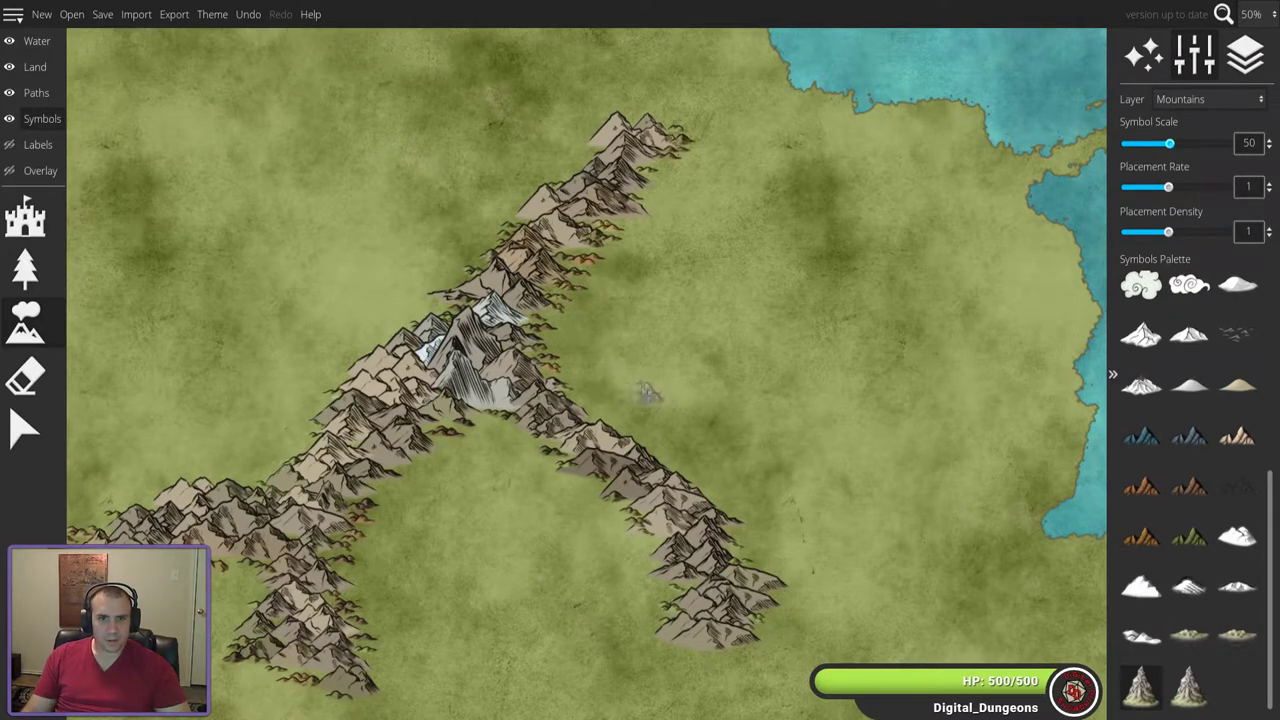
- Set the symbol scale to 75 and place the rocky peak symbol at the junction of the western mountain range
{"action": "left_click_drag", "start_coordinate": [1170, 145], "coordinate": [1198, 145]}
{"action": "left_click", "coordinate": [460, 344]}
{"action": "key", "text": "ctrl+z"}
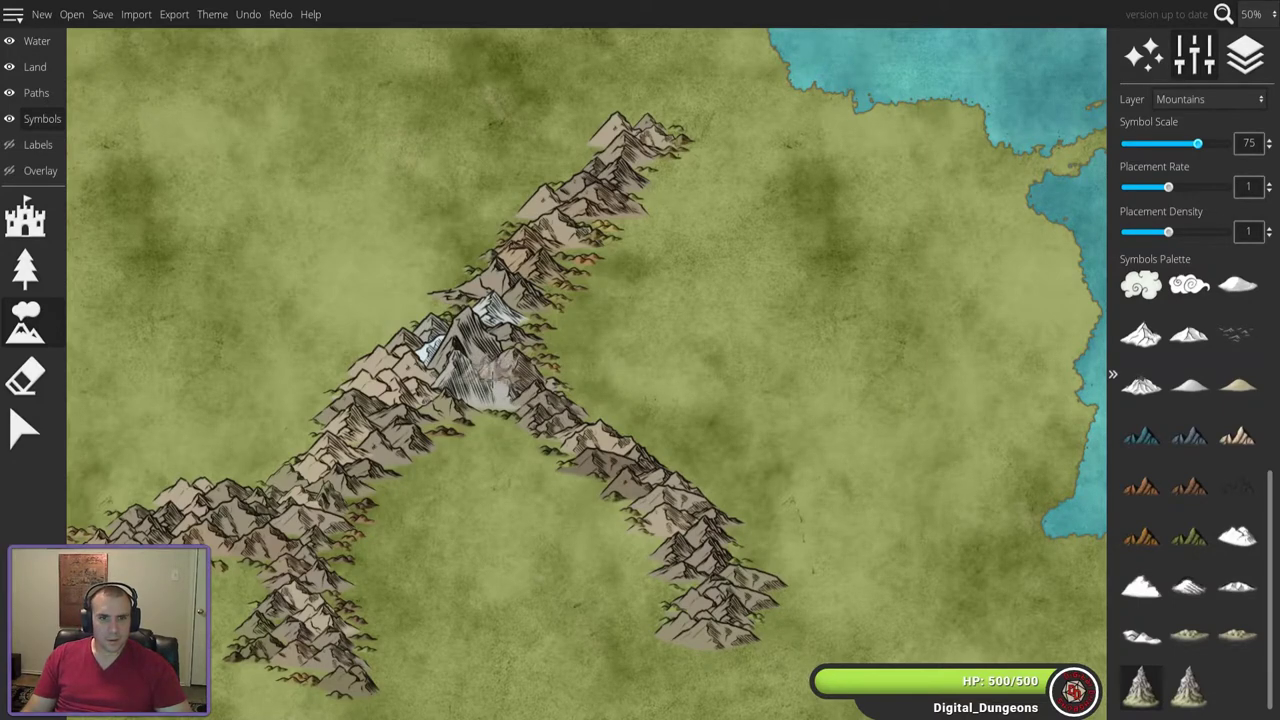
{"action": "left_click", "coordinate": [468, 348]}
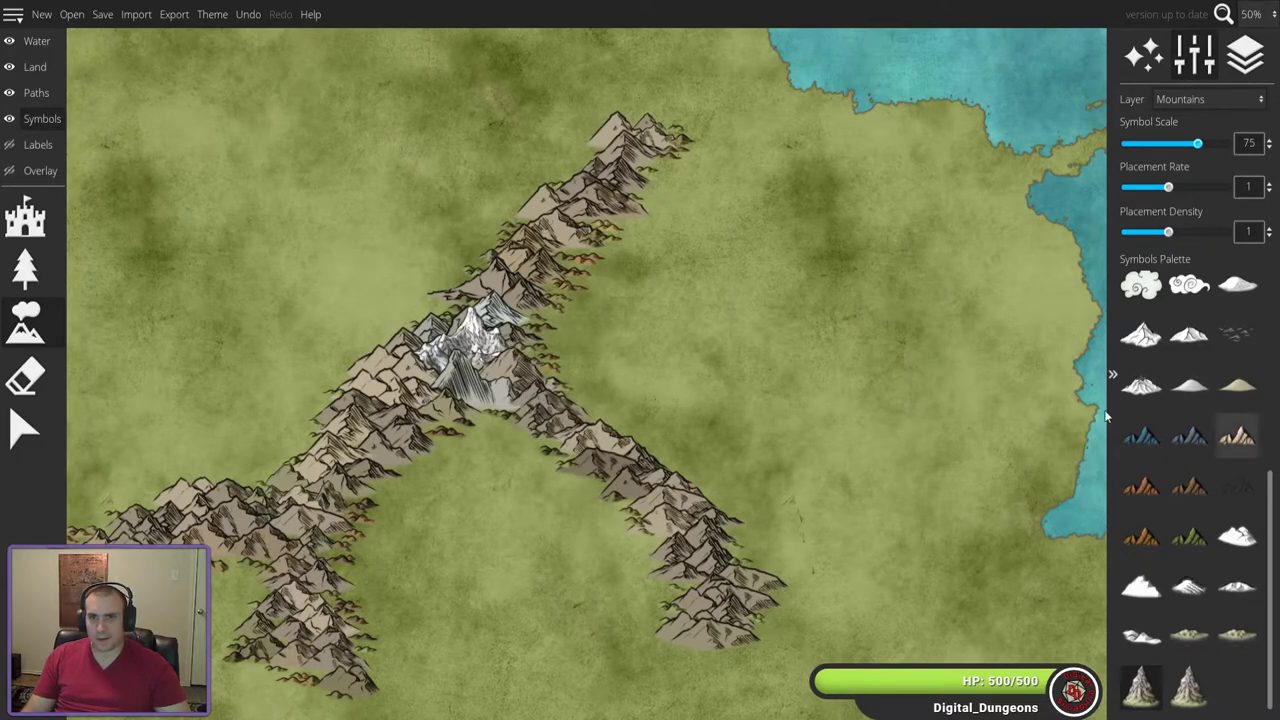
- Add one rocky peak above the two white ones in the middle of the southern mountain range, undoing a trial column on the plain
{"action": "key", "text": "Down"}
{"action": "key", "text": "Right"}
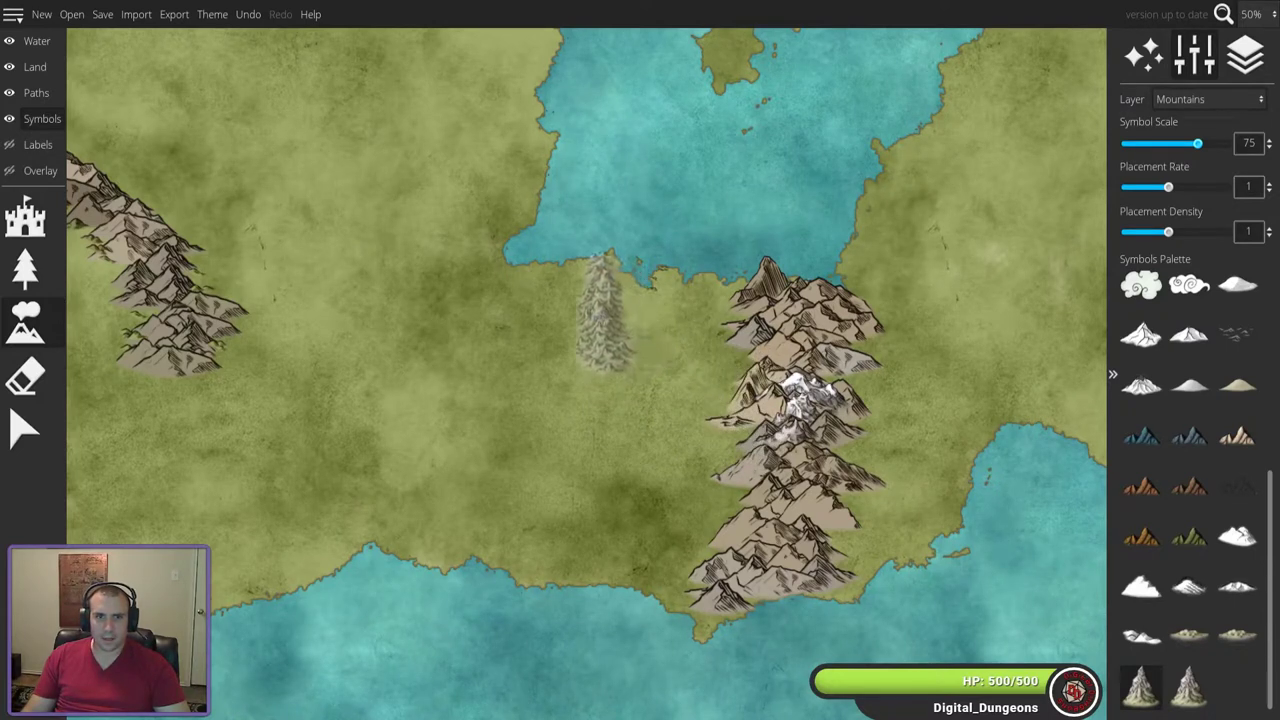
{"action": "left_click", "coordinate": [585, 315]}
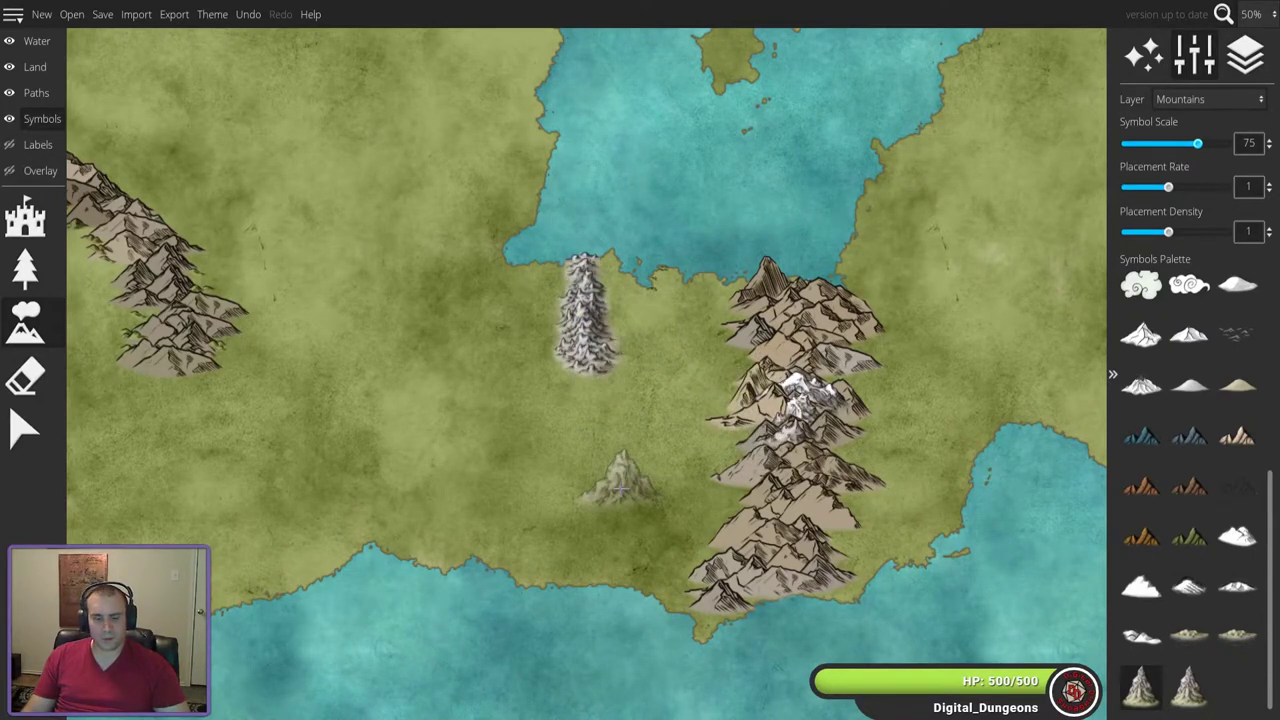
{"action": "key", "text": "ctrl+z"}
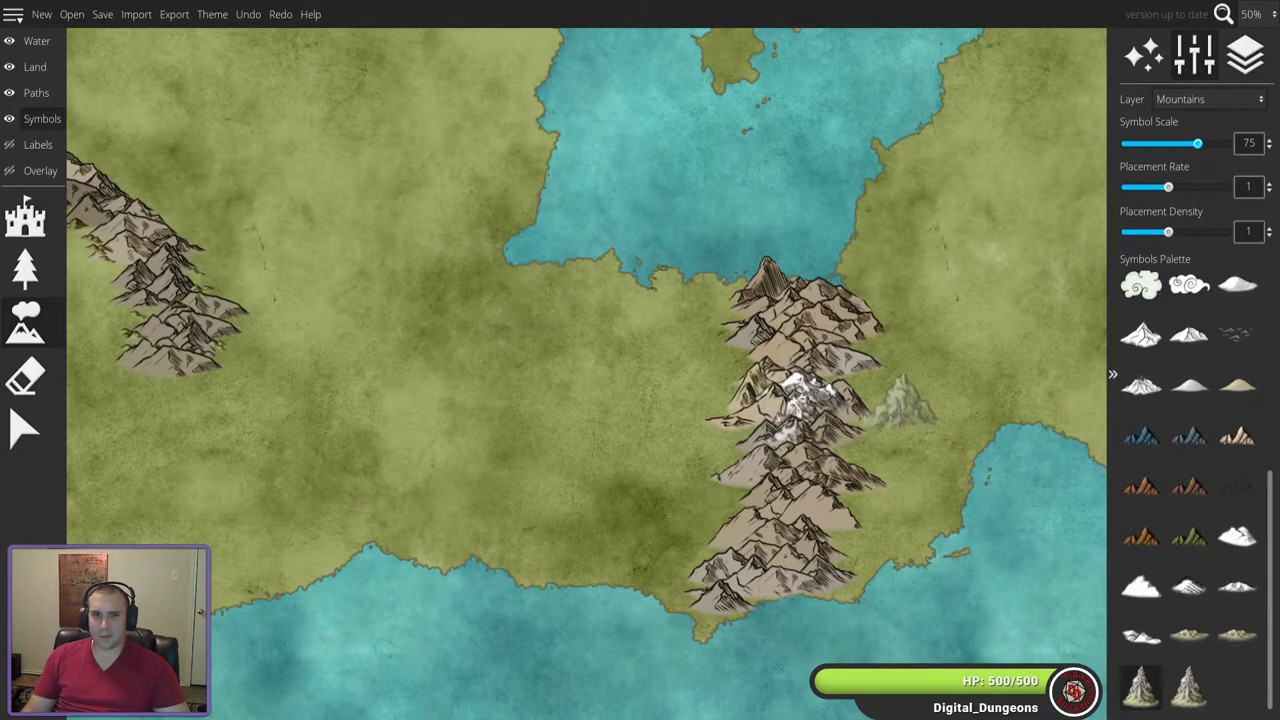
{"action": "left_click", "coordinate": [800, 380]}
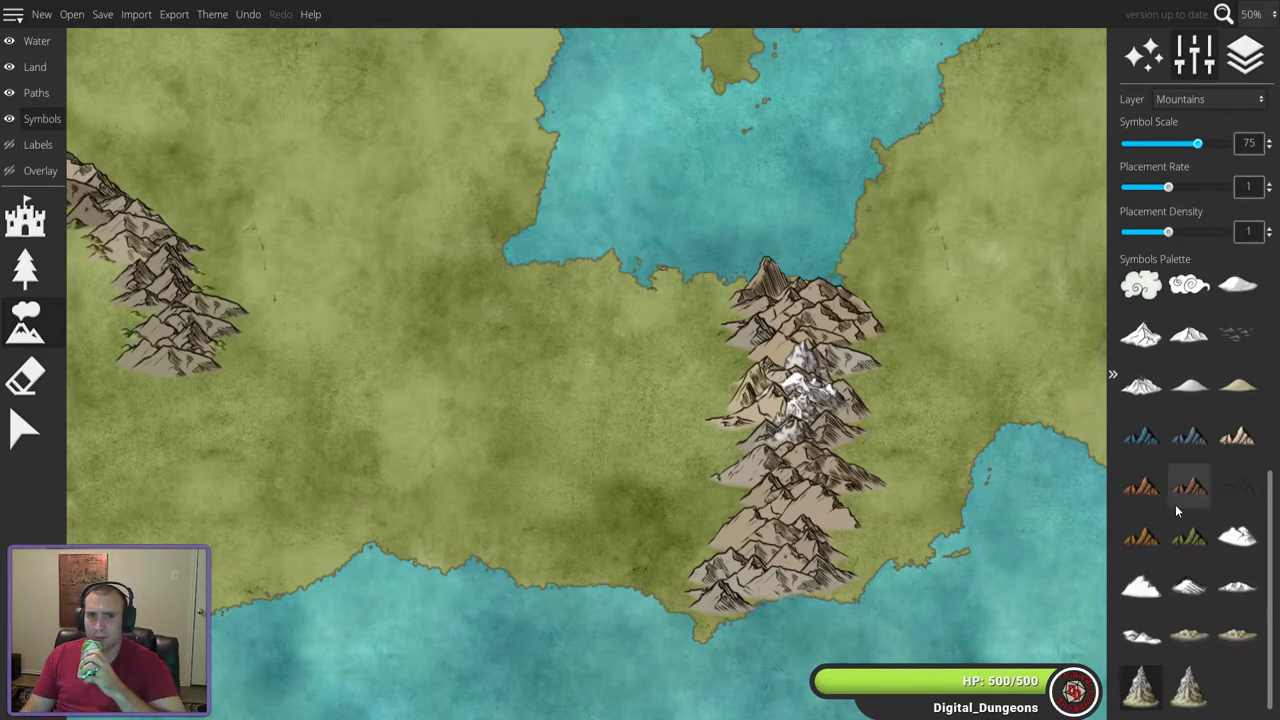
{"action": "left_click", "coordinate": [875, 345]}
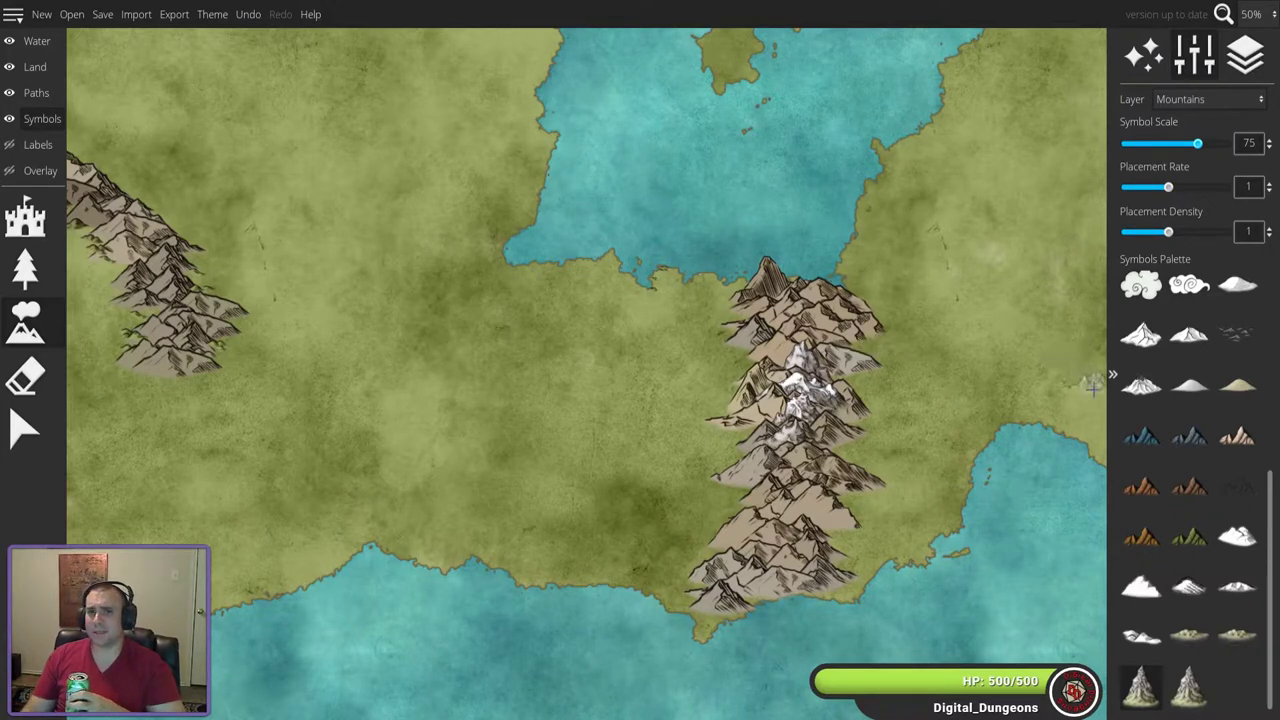
- Try the snow-capped and reddish-brown pre-coloured mountain symbols at scale 100 as a cluster on the plain, and undo them
{"action": "scroll", "coordinate": [1198, 415], "scroll_direction": "up", "scroll_amount": 5}
{"action": "left_click", "coordinate": [1187, 310]}
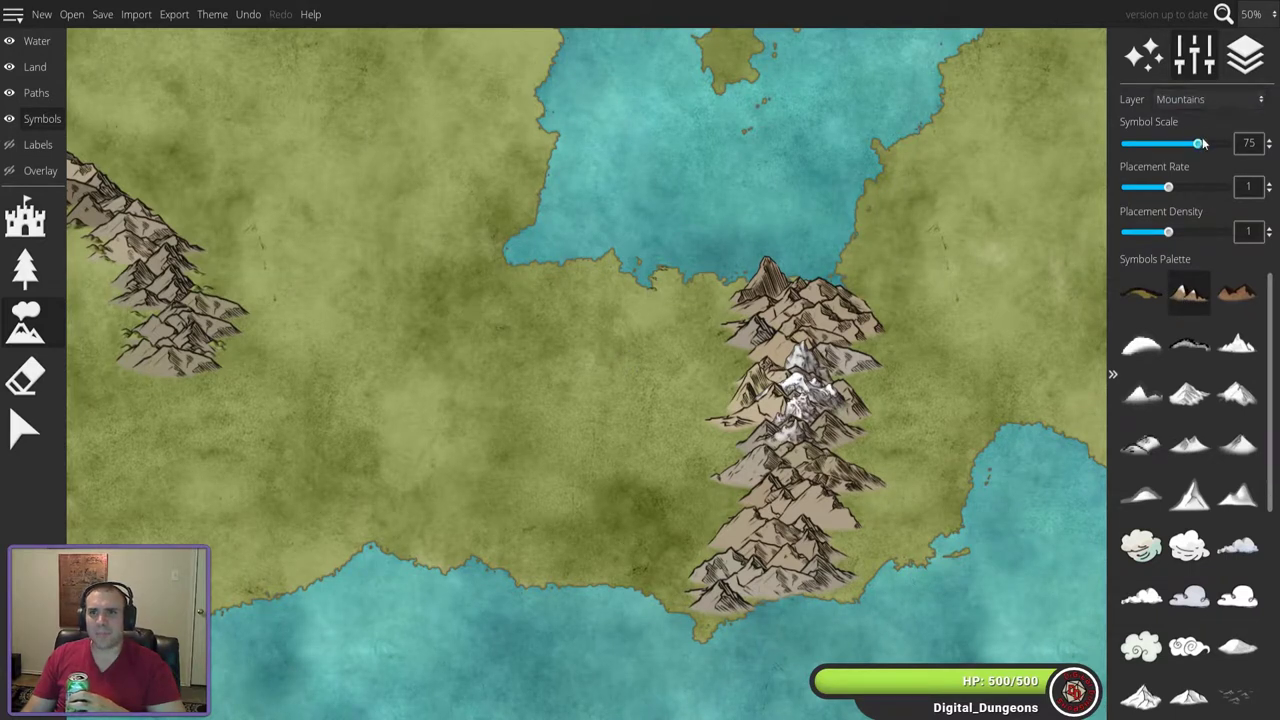
{"action": "left_click_drag", "start_coordinate": [603, 343], "coordinate": [605, 418]}
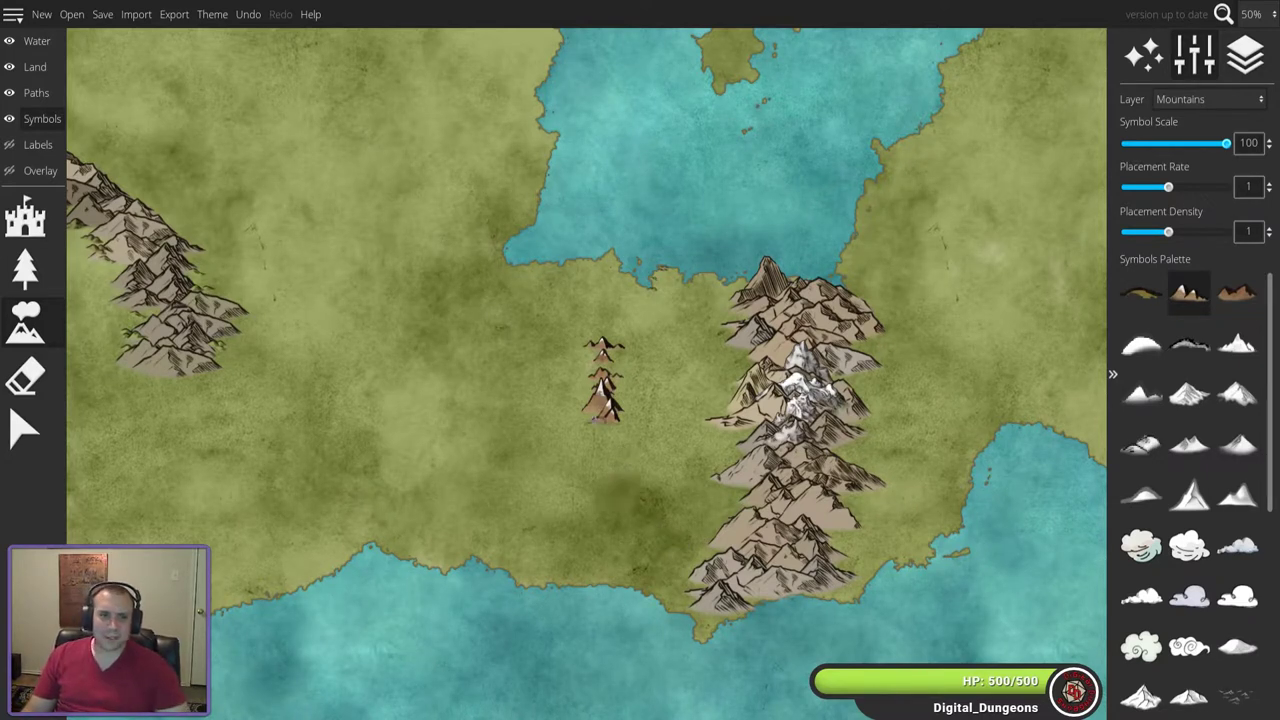
{"action": "mouse_move", "coordinate": [566, 384]}
{"action": "left_mouse_down"}
{"action": "mouse_move", "coordinate": [580, 349]}
{"action": "mouse_move", "coordinate": [553, 442]}
{"action": "mouse_move", "coordinate": [532, 362]}
{"action": "mouse_move", "coordinate": [560, 442]}
{"action": "left_mouse_up"}
{"action": "left_click", "coordinate": [1236, 291]}
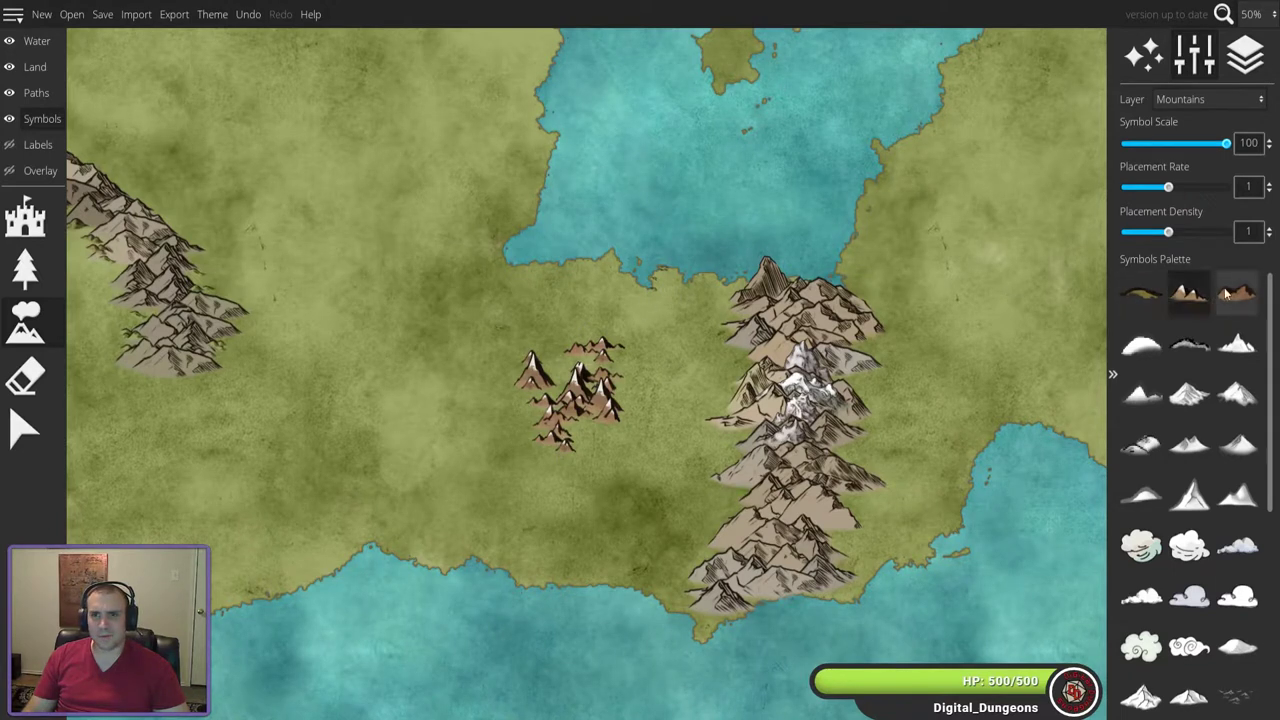
{"action": "left_click_drag", "start_coordinate": [510, 384], "coordinate": [537, 447]}
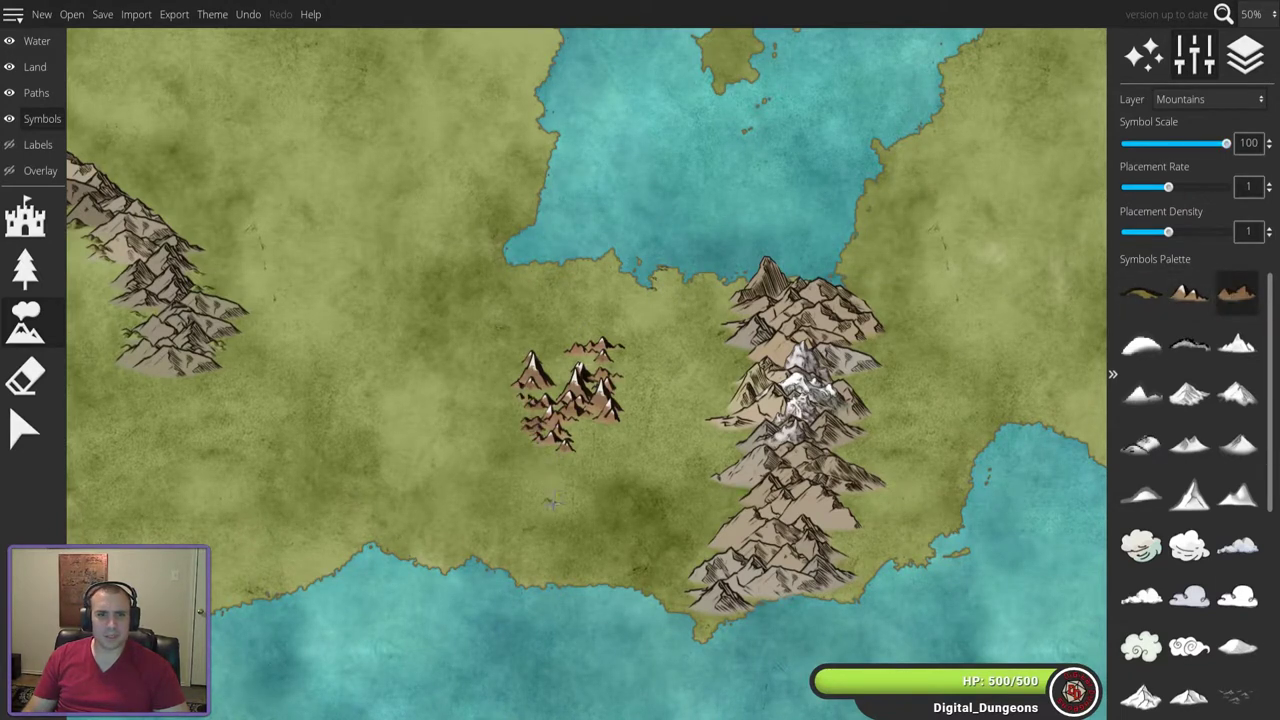
{"action": "key", "text": "ctrl+z"}
{"action": "key", "text": "ctrl+z"}
{"action": "key", "text": "ctrl+z"}
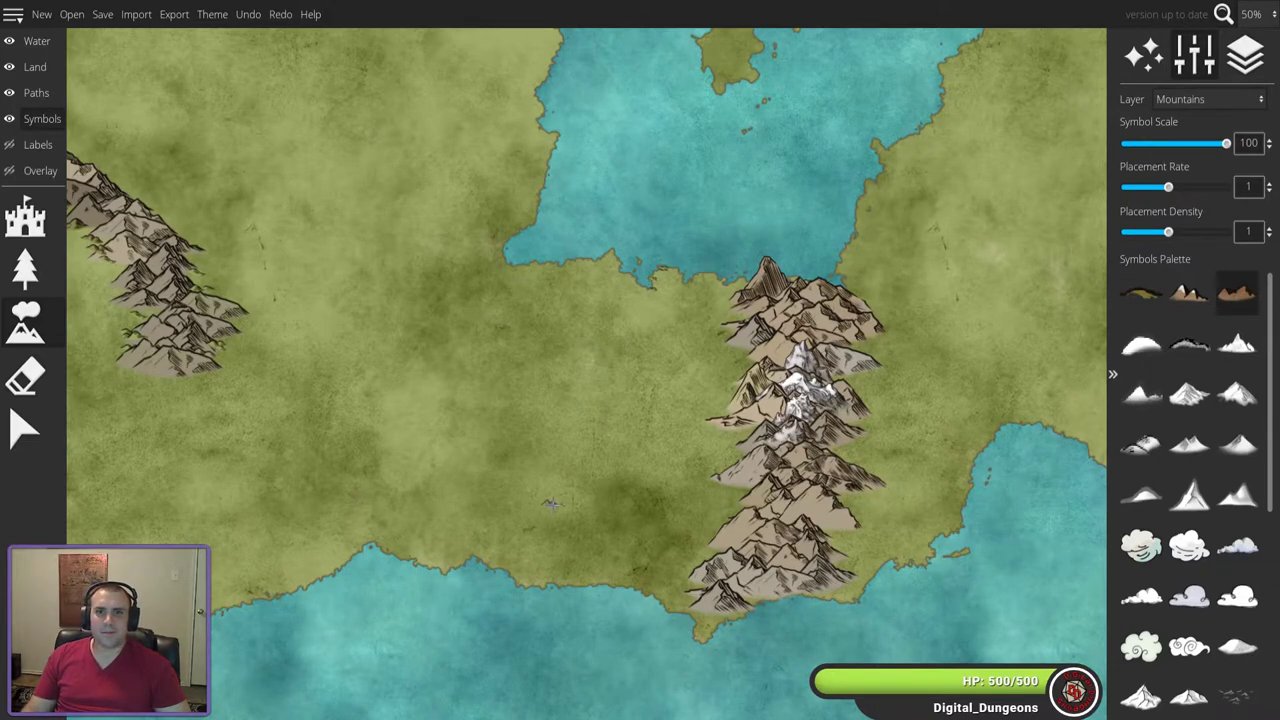
- Paint a column of uncoloured mountain symbols on the plain at scale 100 and tint its middle with the Rocks [L] (64) colour
{"action": "left_click", "coordinate": [1230, 355]}
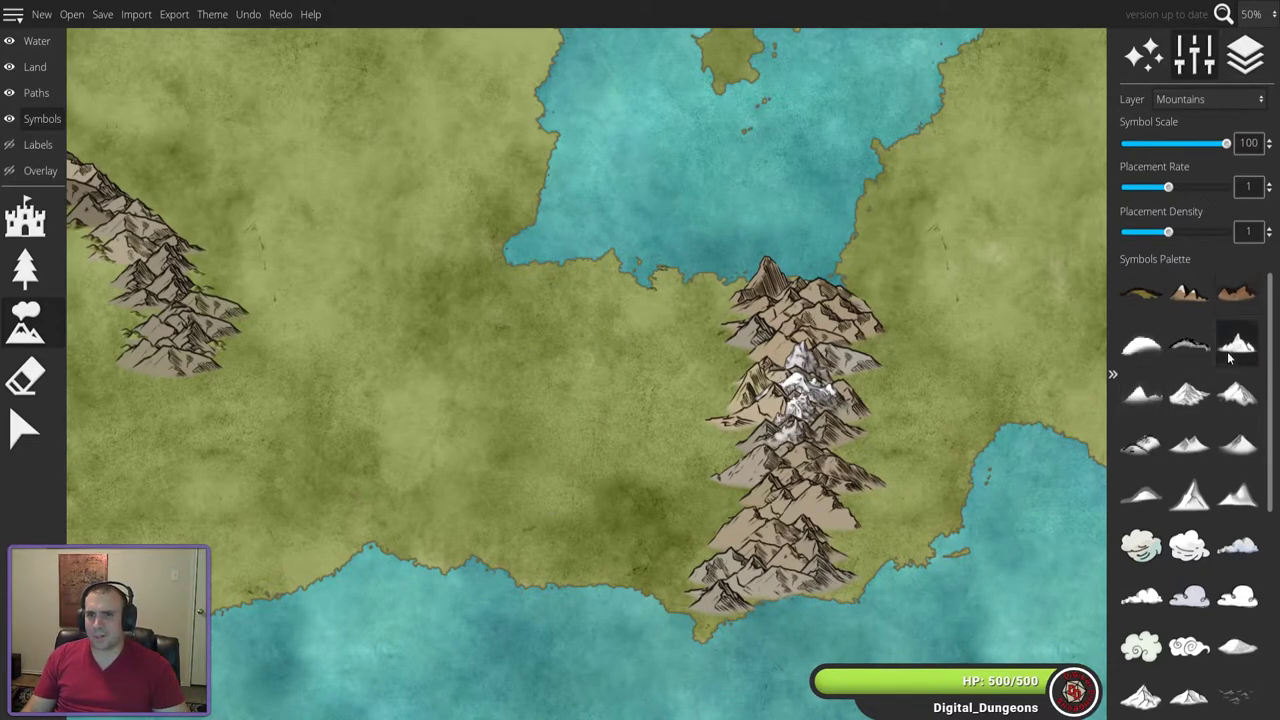
{"action": "left_click_drag", "start_coordinate": [557, 288], "coordinate": [578, 428]}
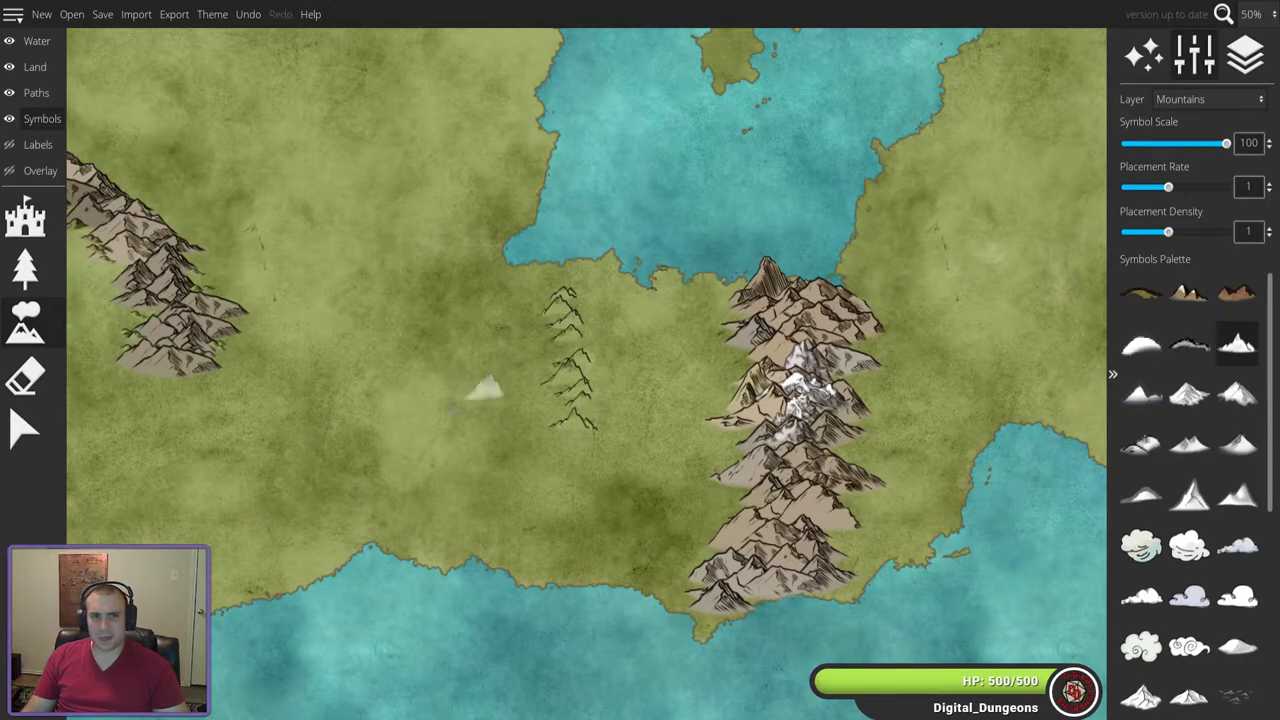
{"action": "left_click", "coordinate": [35, 67]}
{"action": "left_click", "coordinate": [22, 484]}
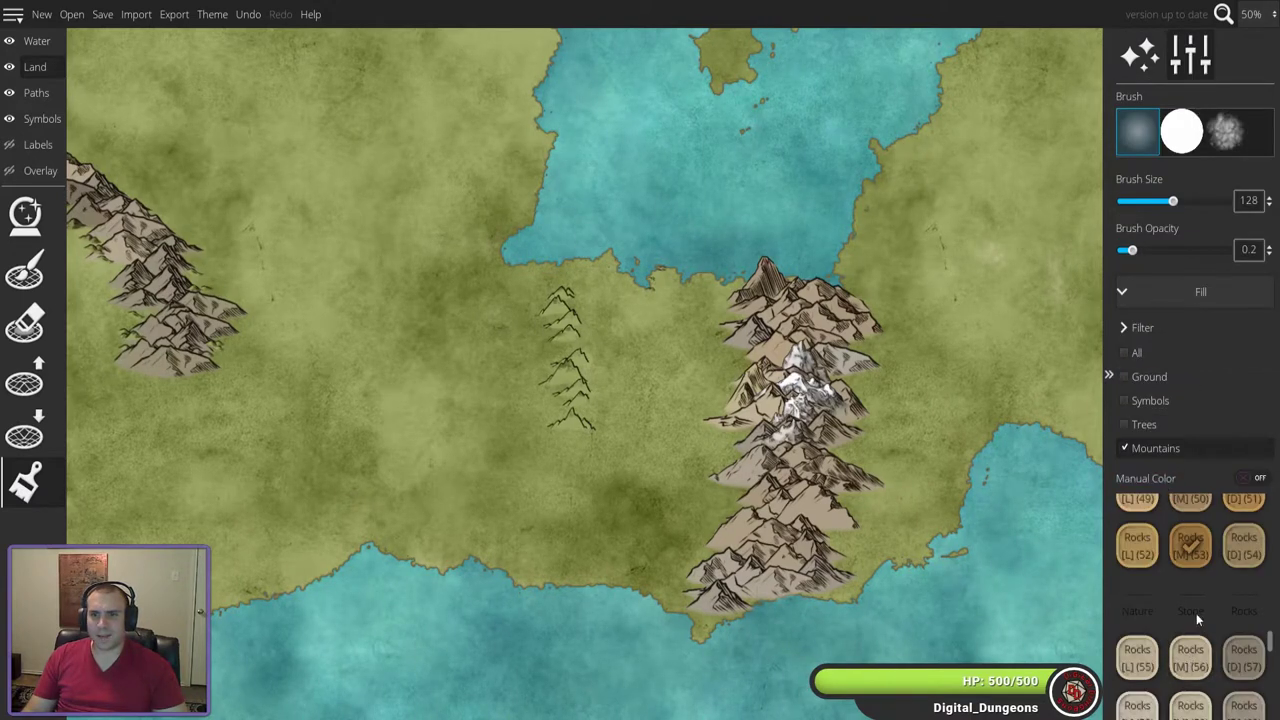
{"action": "scroll", "coordinate": [1196, 613], "scroll_direction": "down", "scroll_amount": 5}
{"action": "left_click", "coordinate": [1137, 584]}
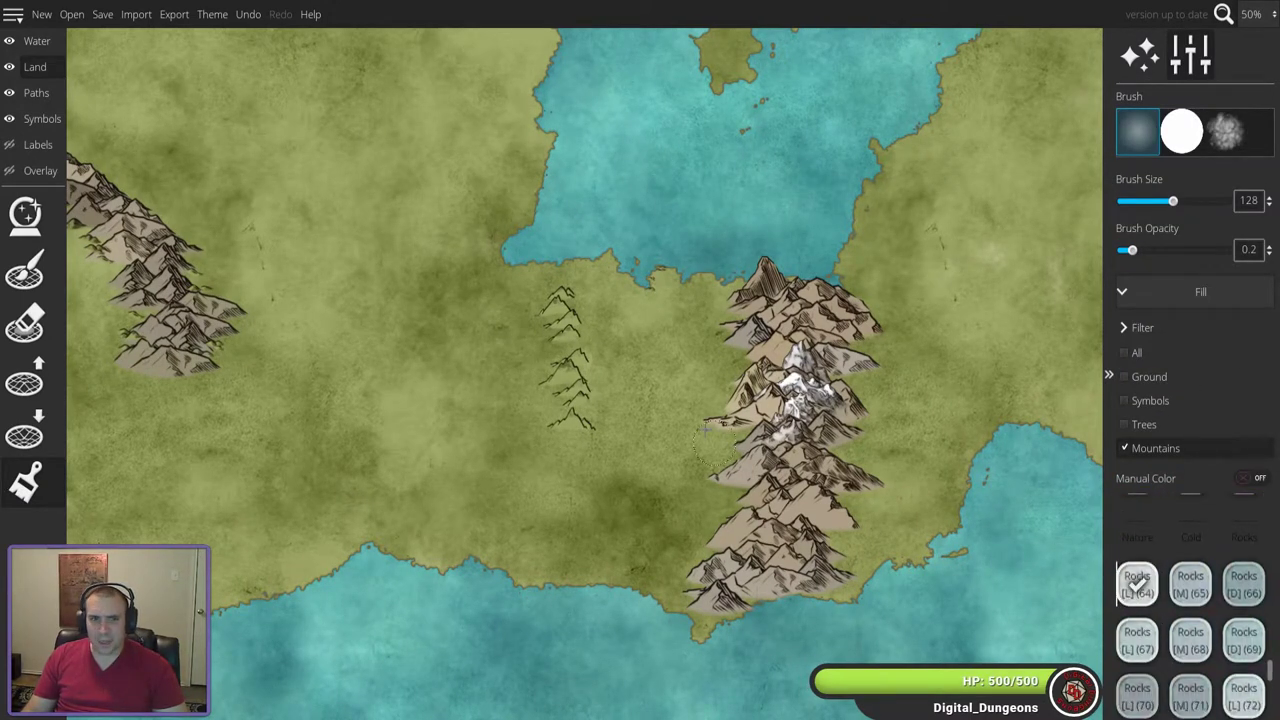
{"action": "mouse_move", "coordinate": [583, 363]}
{"action": "left_mouse_down"}
{"action": "mouse_move", "coordinate": [568, 380]}
{"action": "mouse_move", "coordinate": [576, 390]}
{"action": "mouse_move", "coordinate": [563, 345]}
{"action": "mouse_move", "coordinate": [573, 373]}
{"action": "left_mouse_up"}
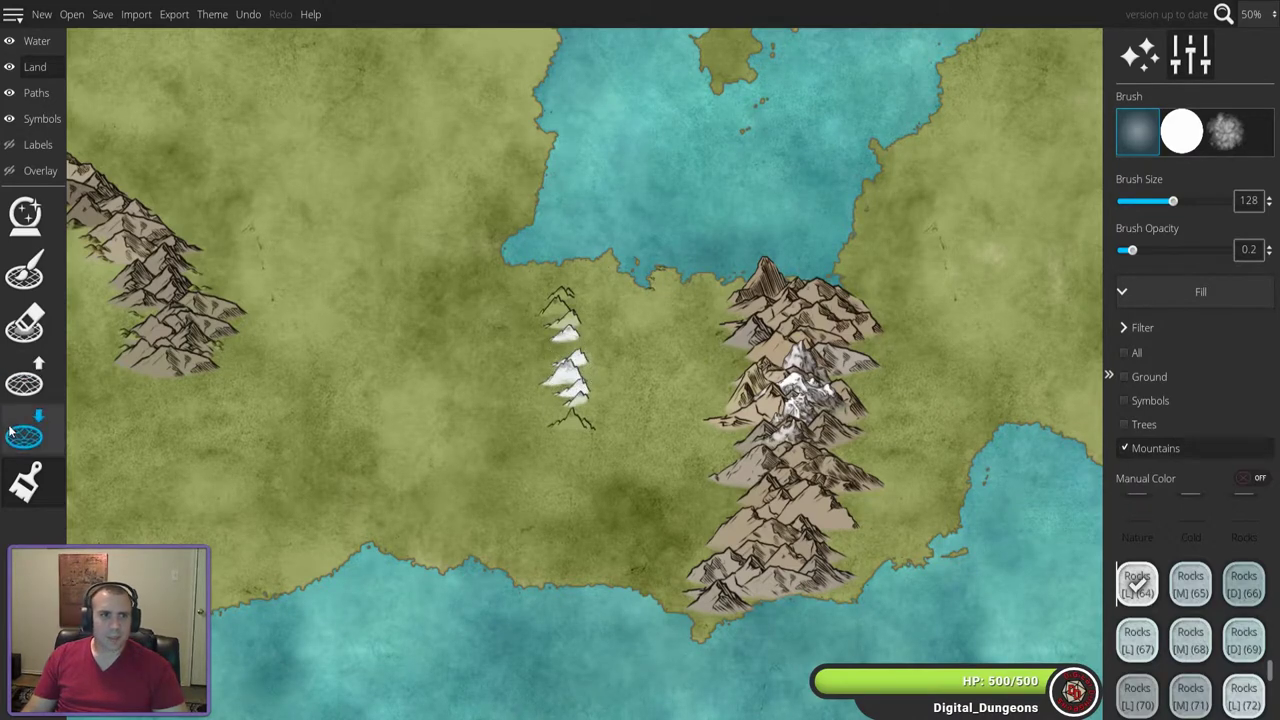
- Overlay the tall pointed mountain symbol on the white-tinted test column at scale 100
{"action": "left_click", "coordinate": [21, 119]}
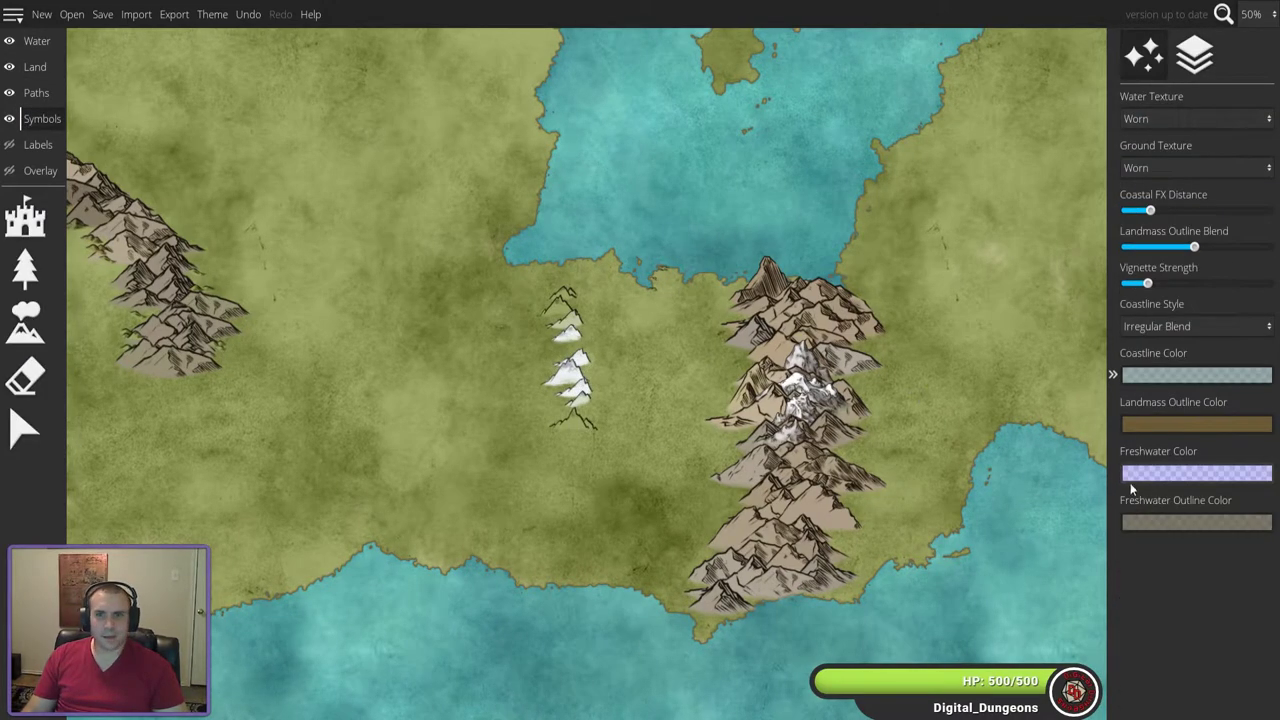
{"action": "left_click", "coordinate": [44, 318]}
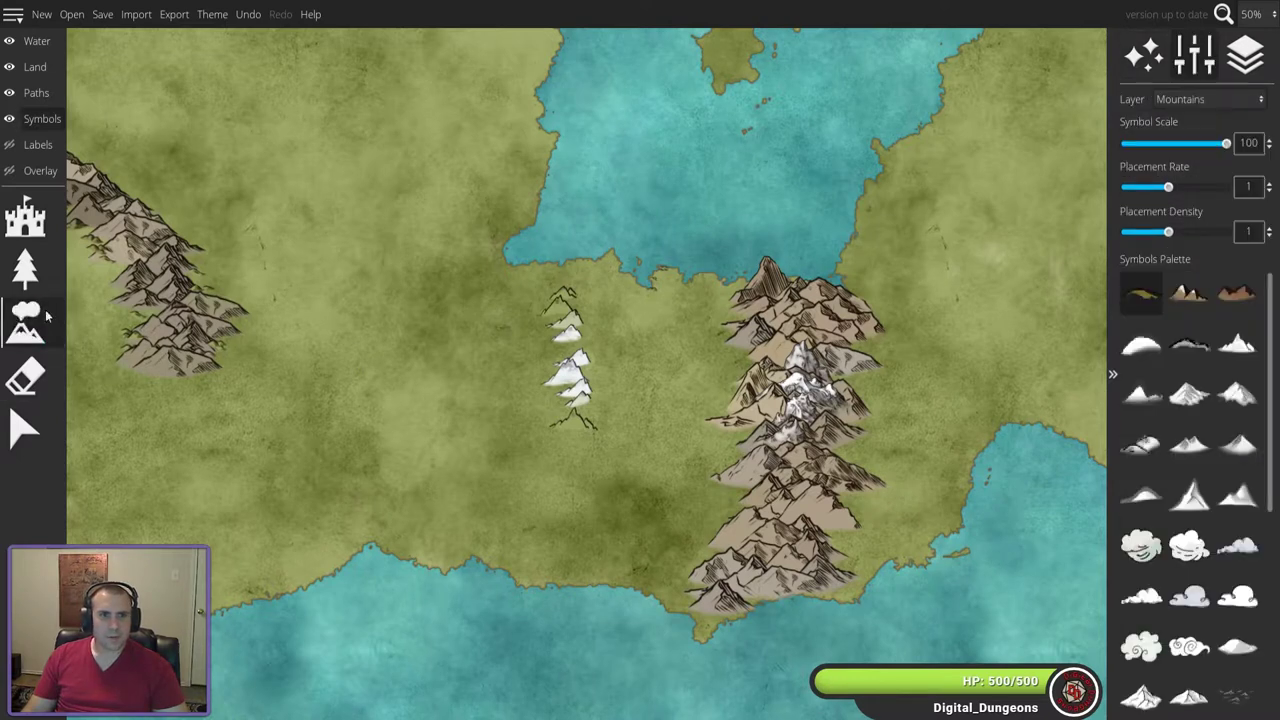
{"action": "left_click", "coordinate": [1190, 495]}
{"action": "left_click_drag", "start_coordinate": [548, 374], "coordinate": [592, 414]}
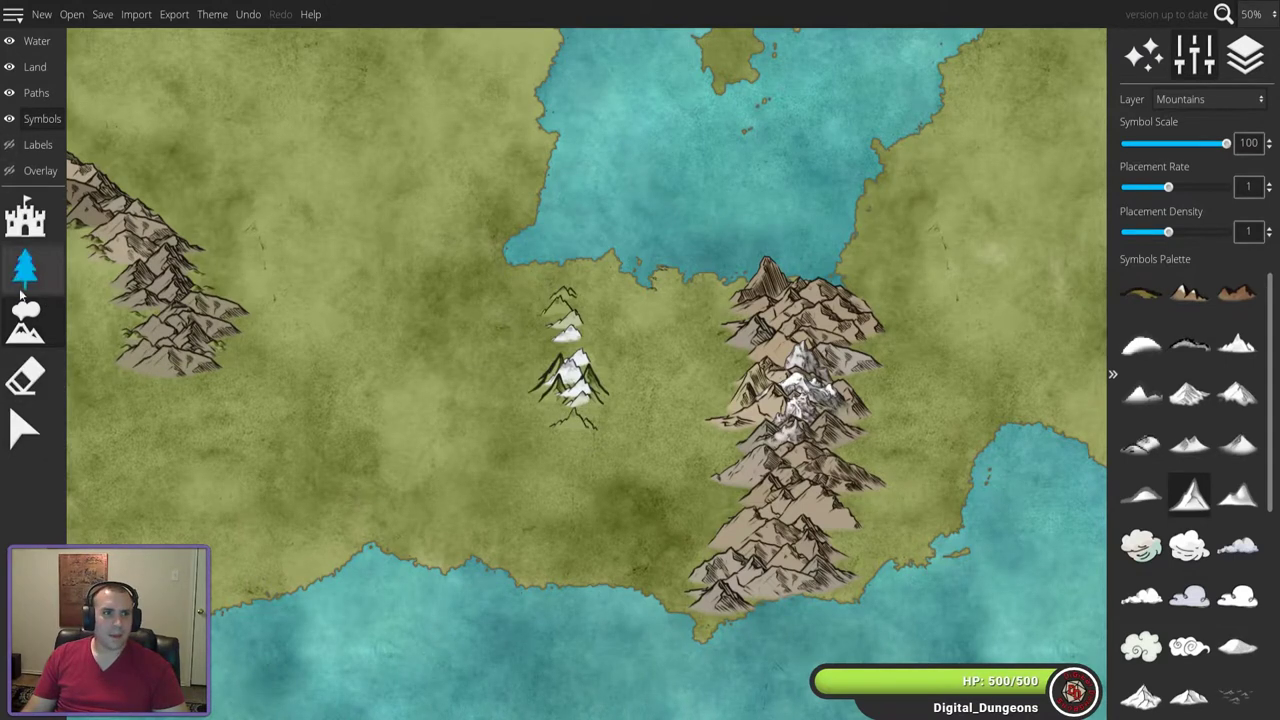
- Erase the whole test column of mountains on the plain west of the southern range
{"action": "left_click", "coordinate": [28, 385]}
{"action": "left_click", "coordinate": [552, 305]}
{"action": "left_click_drag", "start_coordinate": [549, 311], "coordinate": [570, 405]}
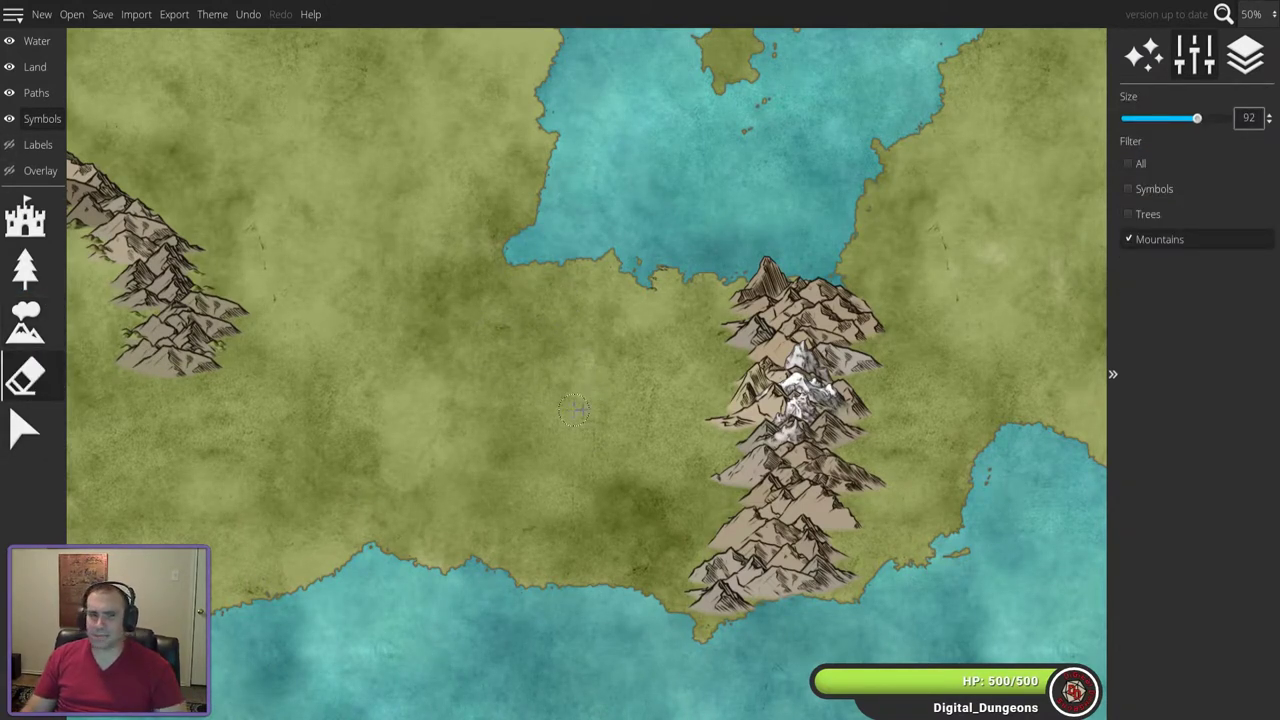
- Show the reference overlay on the map and choose the Lake tool for the area around Murrayfield and the western mountains
{"action": "scroll", "coordinate": [590, 395], "scroll_direction": "down", "scroll_amount": 3}
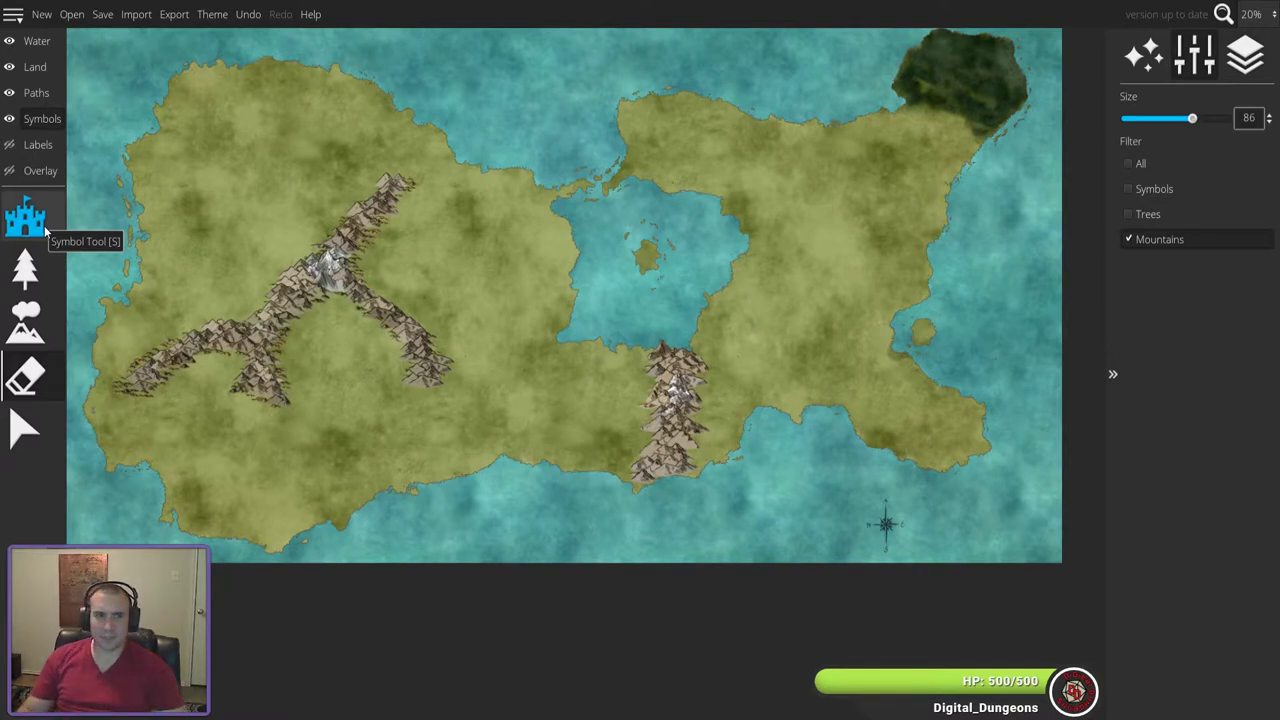
{"action": "left_click", "coordinate": [10, 170]}
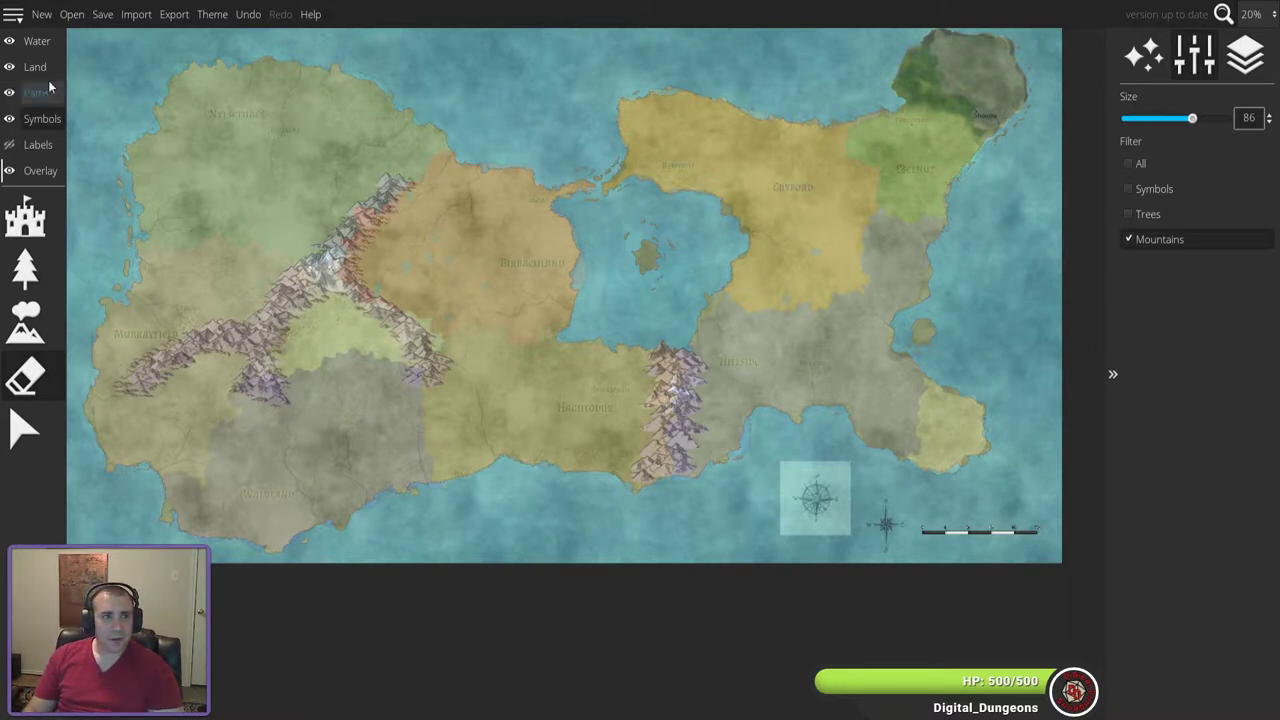
{"action": "left_click", "coordinate": [37, 43]}
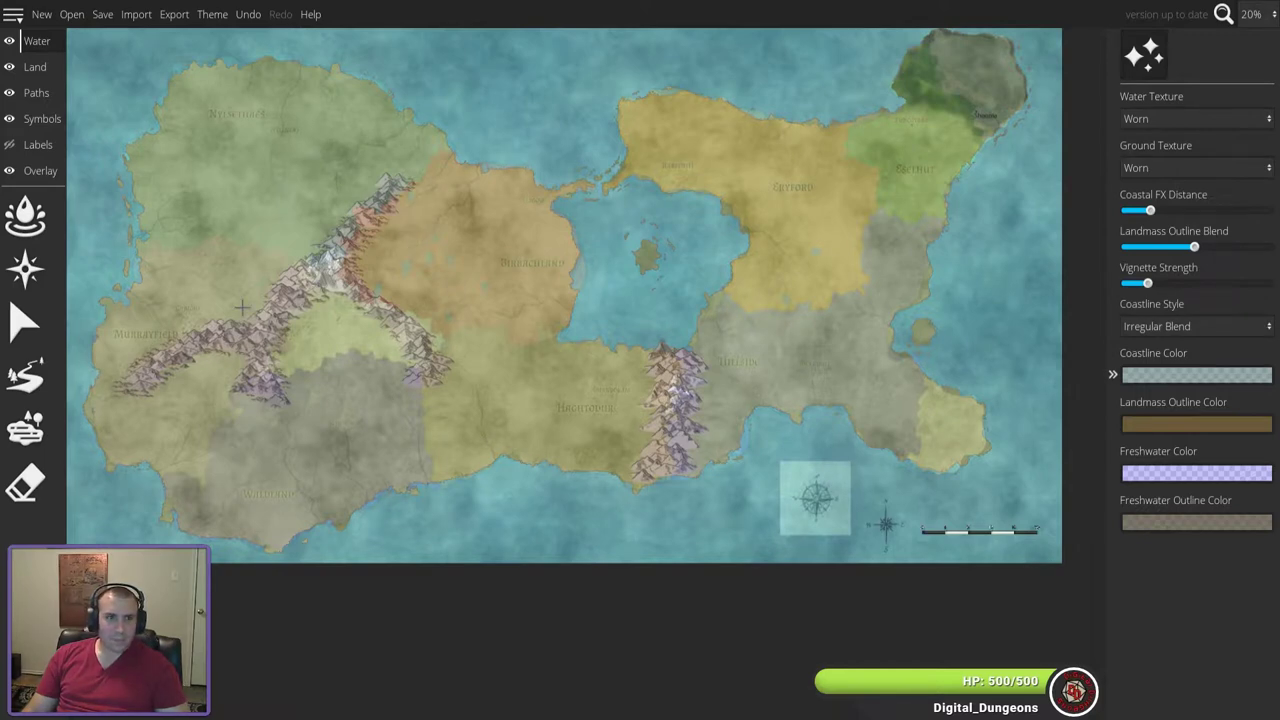
{"action": "scroll", "coordinate": [250, 300], "scroll_direction": "up", "scroll_amount": 5}
{"action": "scroll", "coordinate": [275, 275], "scroll_direction": "down", "scroll_amount": 1}
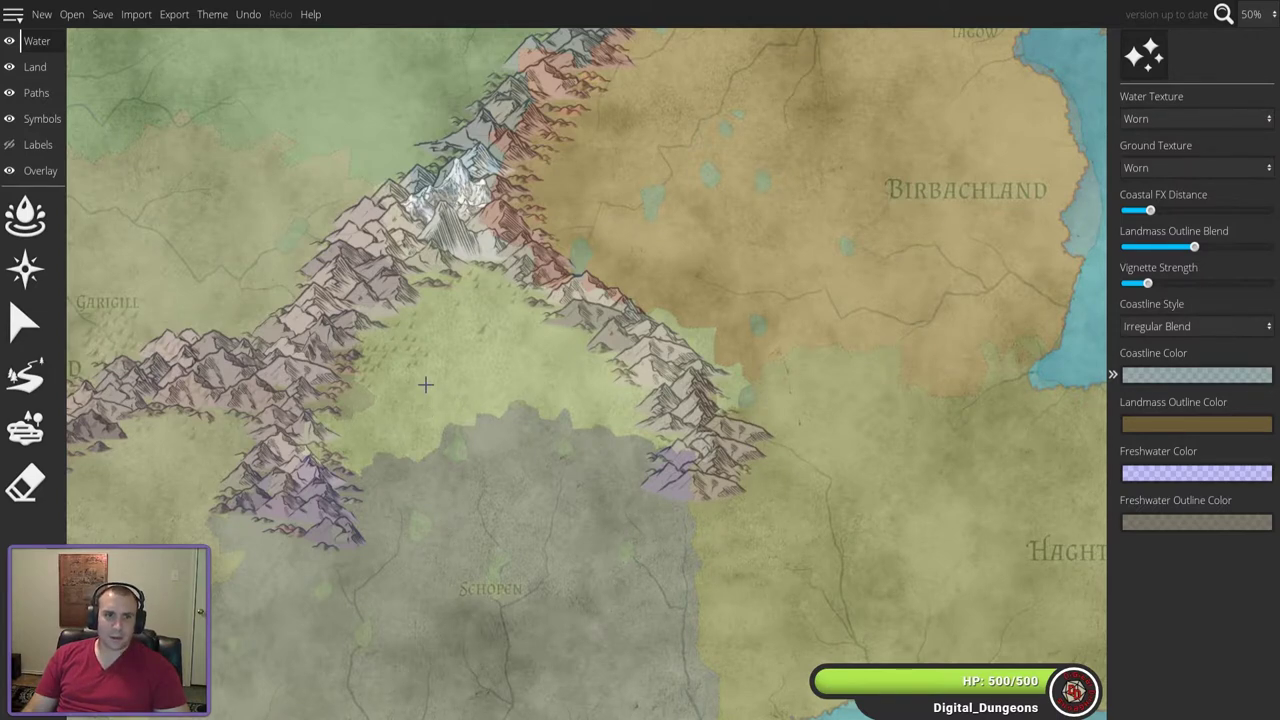
{"action": "left_click_drag", "start_coordinate": [414, 354], "coordinate": [739, 421]}
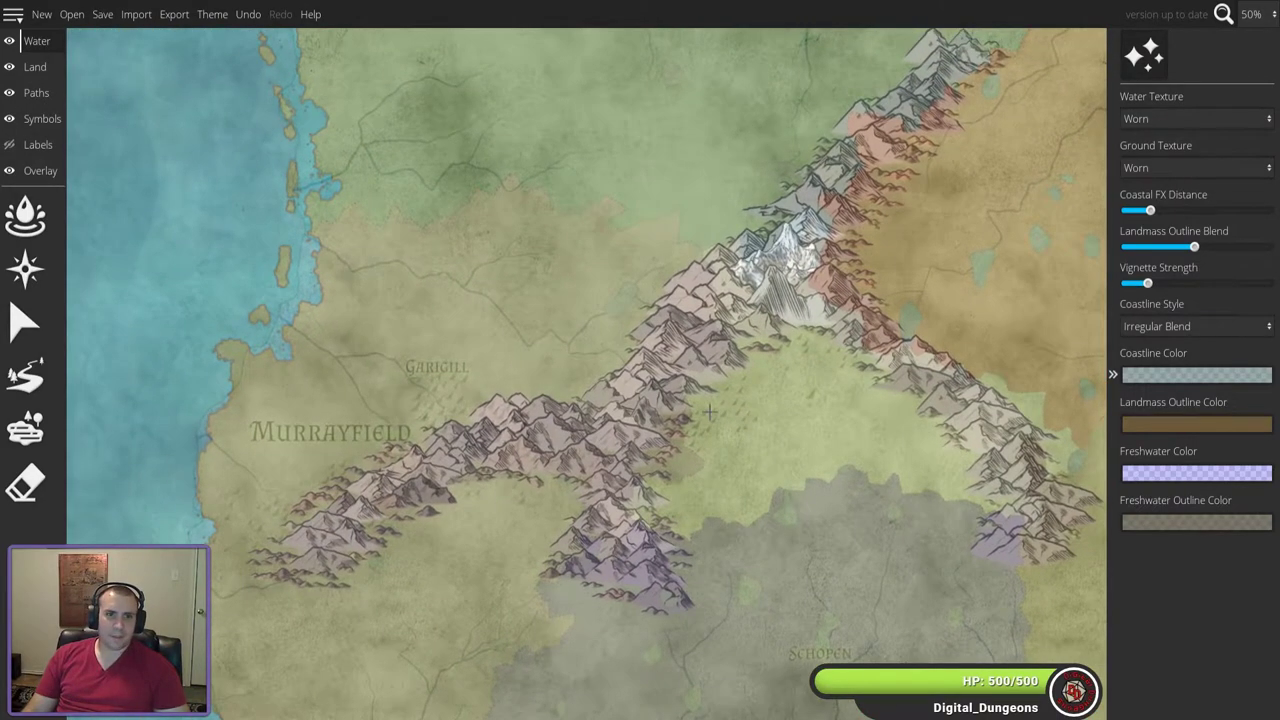
{"action": "left_click_drag", "start_coordinate": [522, 367], "coordinate": [576, 463]}
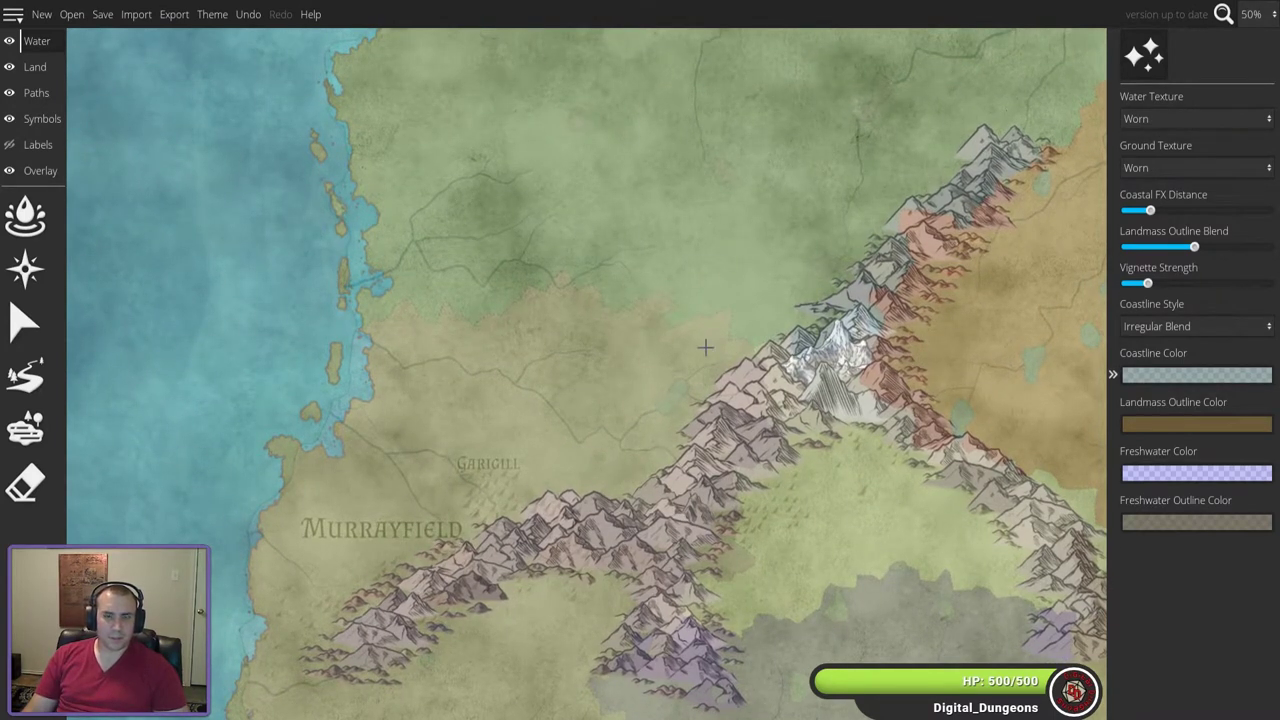
{"action": "left_click", "coordinate": [40, 430]}
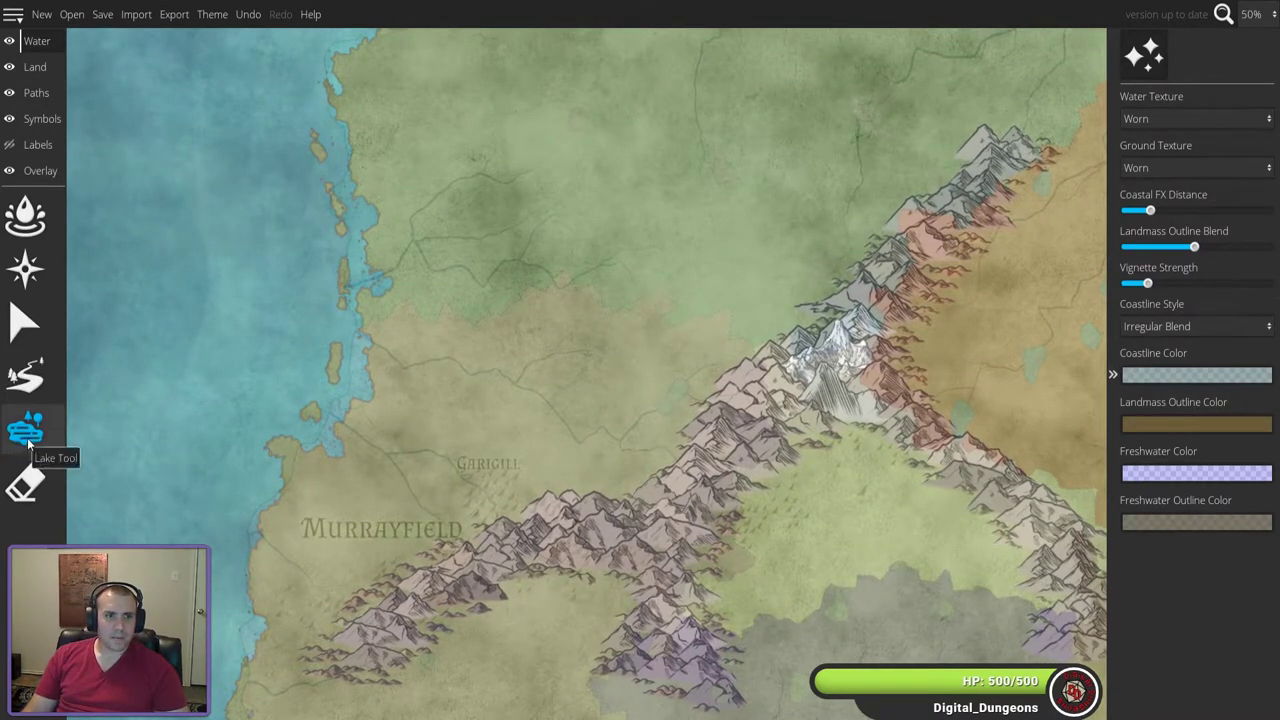
{"action": "left_click", "coordinate": [28, 435]}
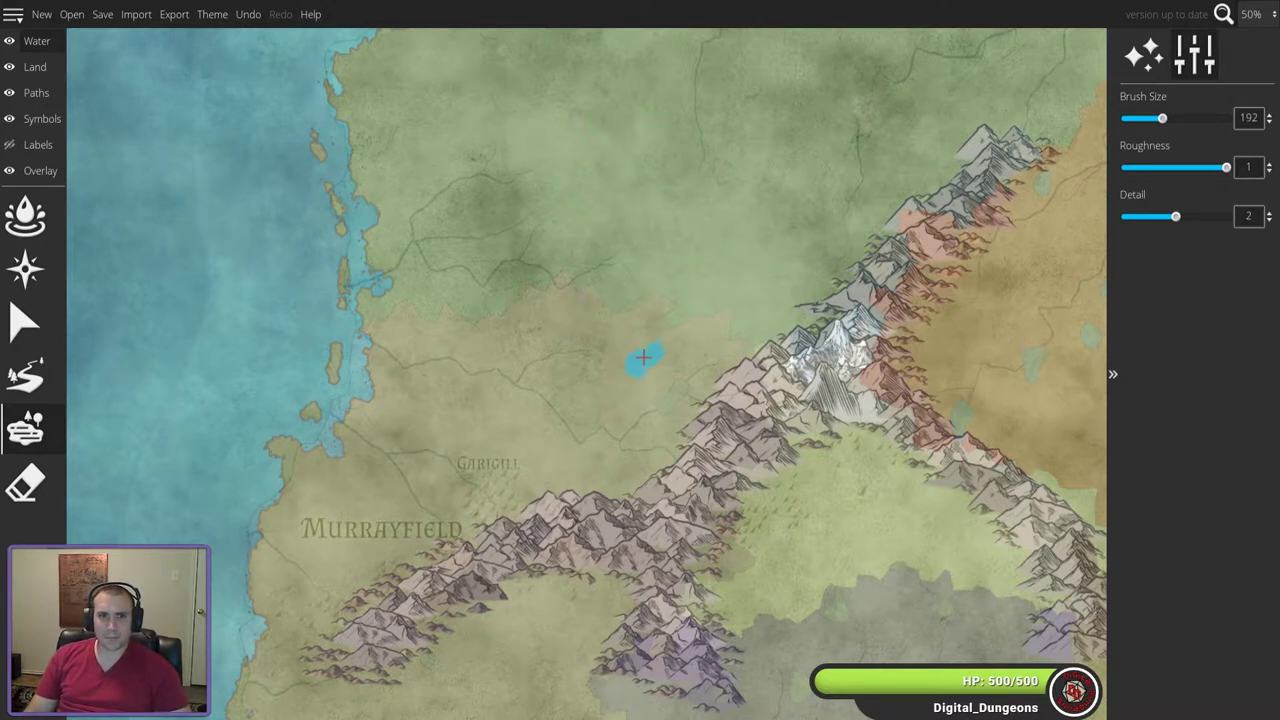
- Try a lake on the northwest side of the western mountain range at brush size 192 and roughness 1, and undo it
{"action": "left_click", "coordinate": [670, 397]}
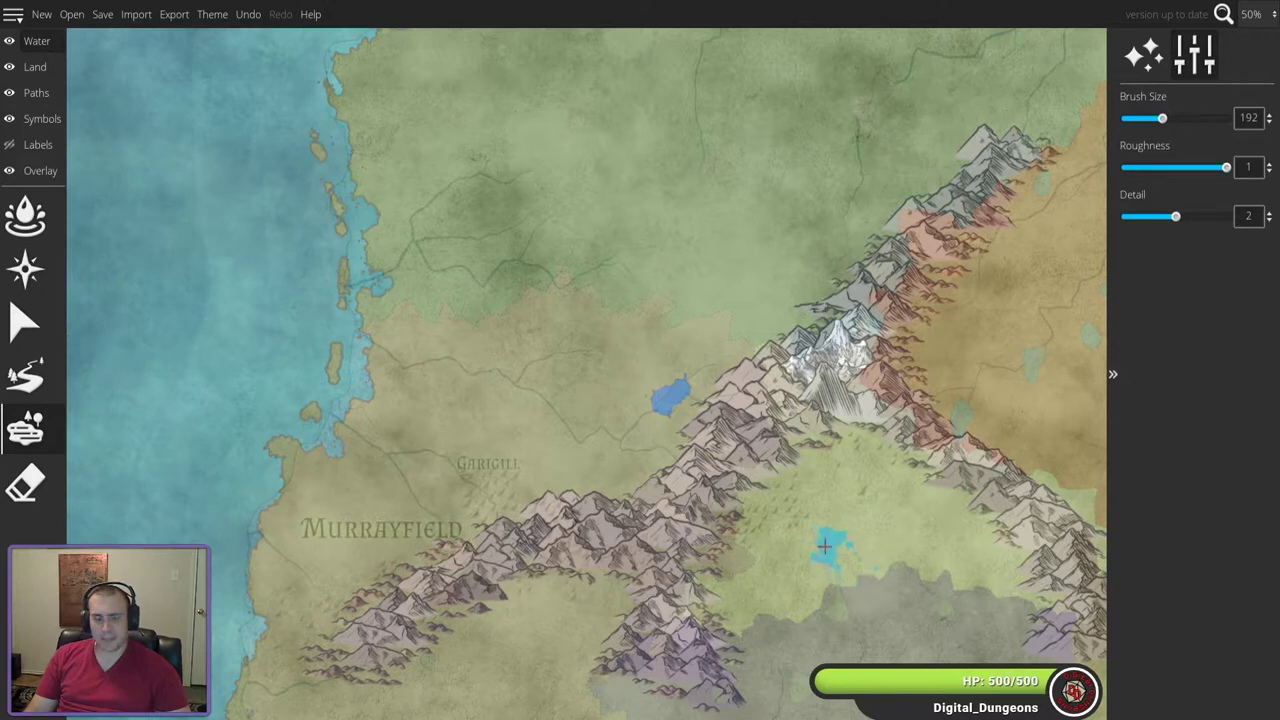
{"action": "key", "text": "ctrl+z"}
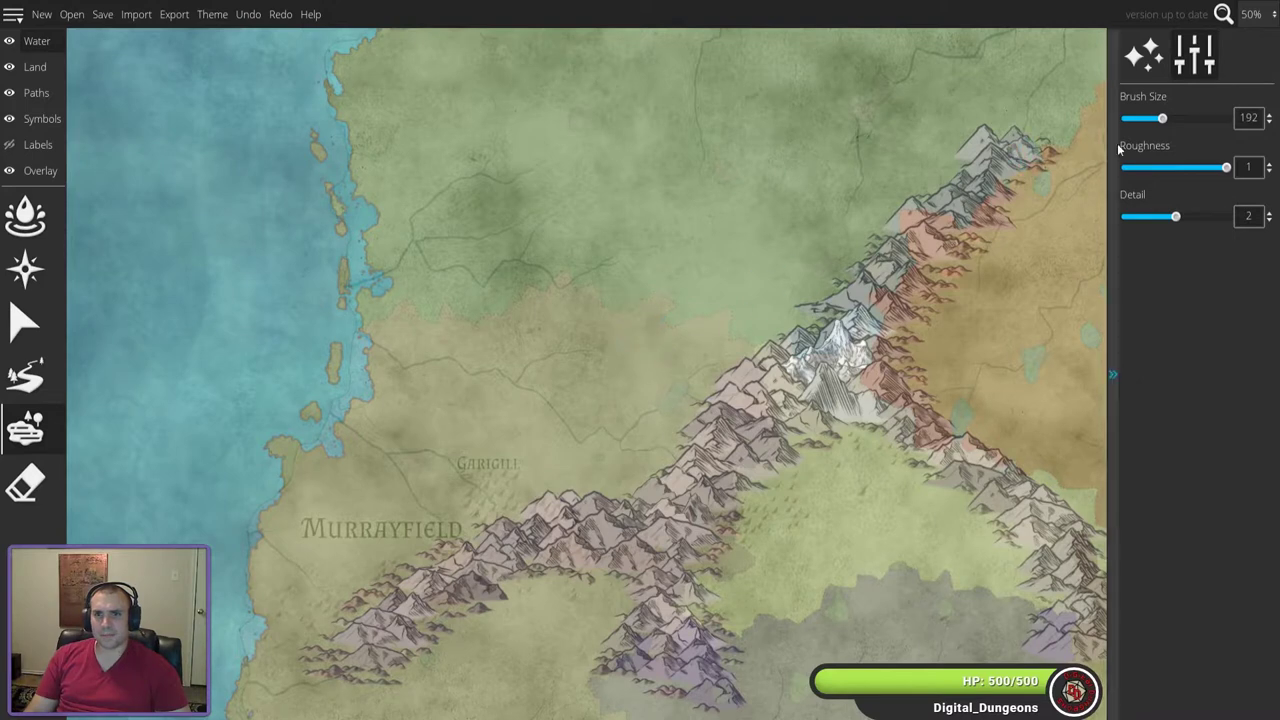
- Set the lake brush size to 184 and compare roughness 0 with roughness 1, keeping 1
{"action": "left_click_drag", "start_coordinate": [1161, 118], "coordinate": [1230, 118]}
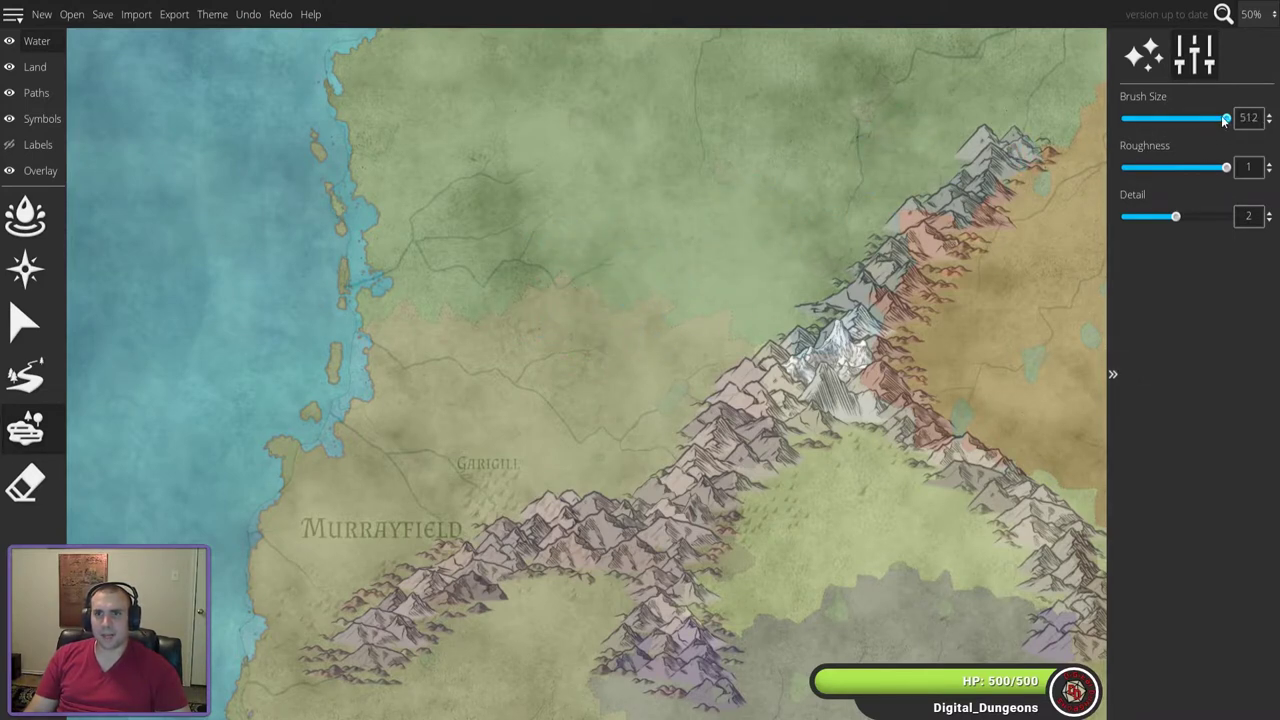
{"action": "left_click_drag", "start_coordinate": [1228, 118], "coordinate": [1168, 119]}
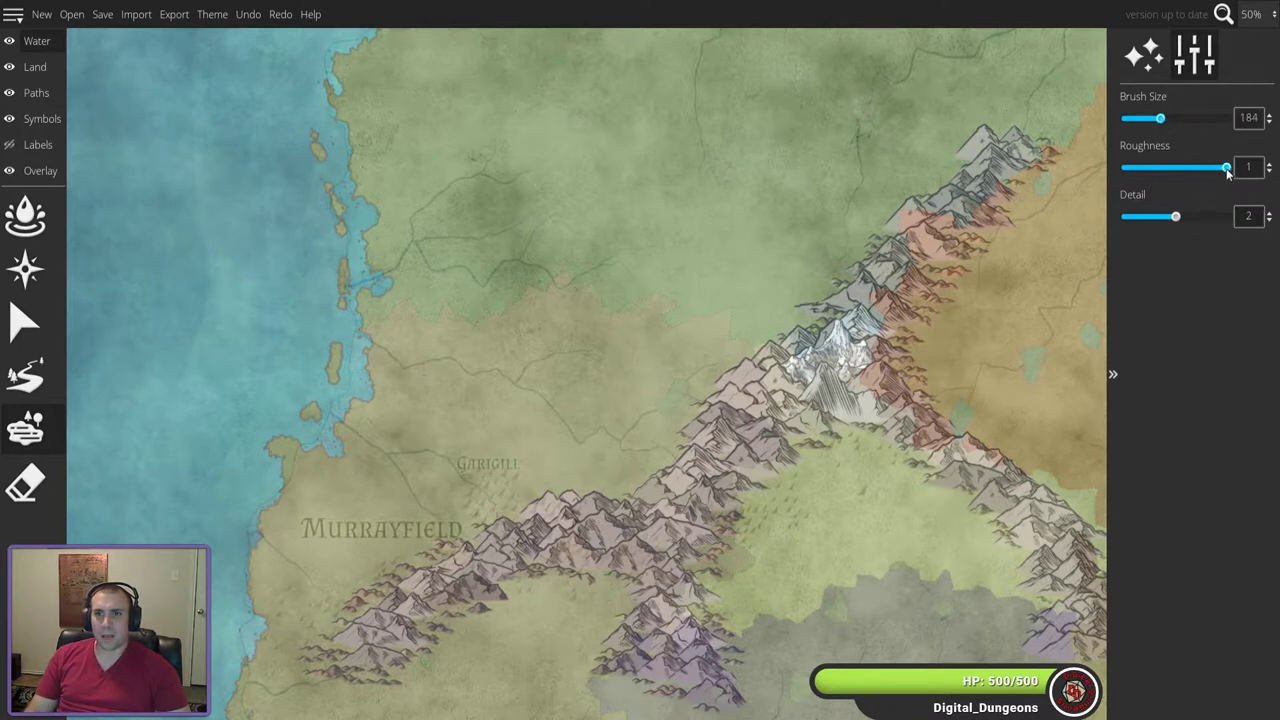
{"action": "left_click_drag", "start_coordinate": [1227, 169], "coordinate": [1123, 169]}
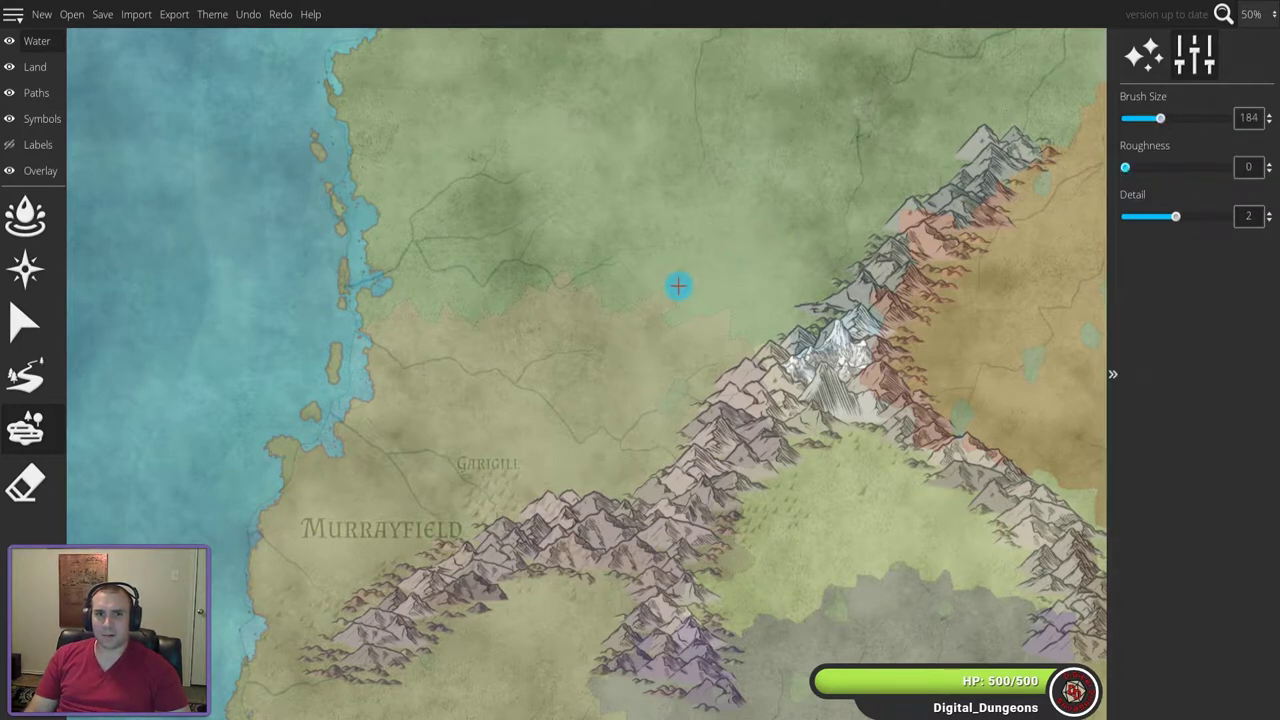
{"action": "left_click_drag", "start_coordinate": [1125, 168], "coordinate": [1227, 168]}
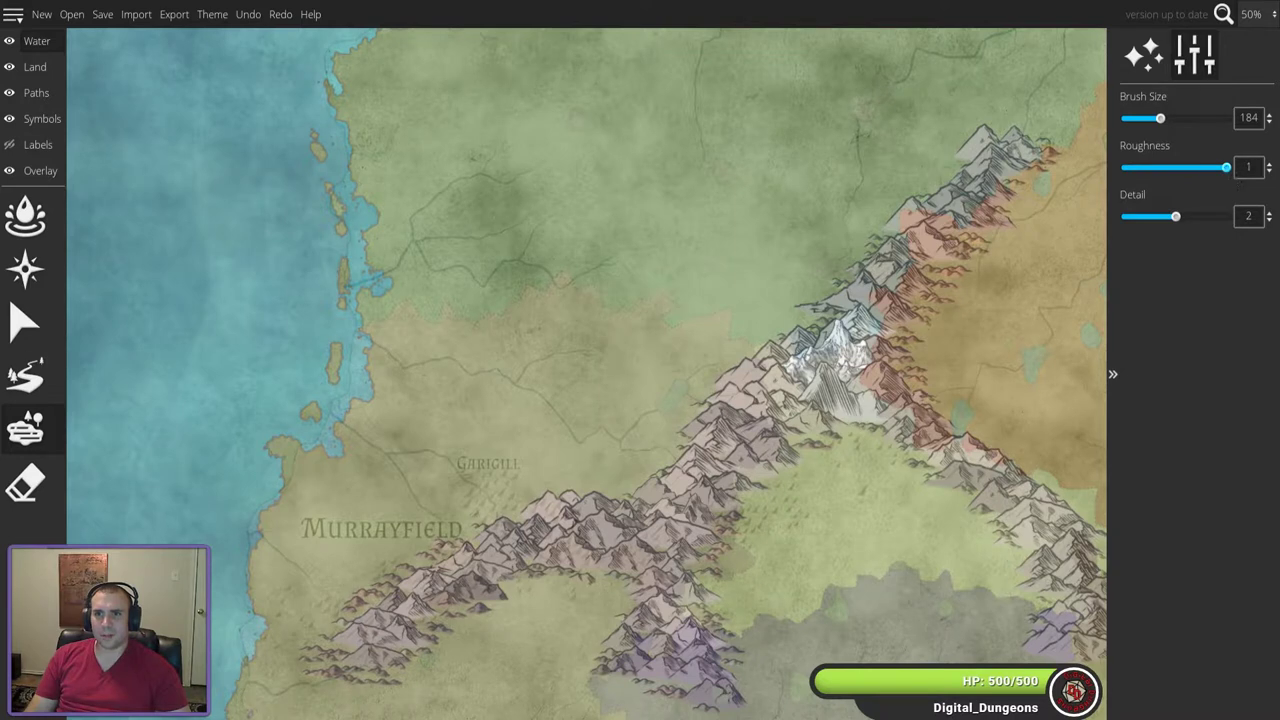
- Compare lake detail levels 3 and 1, and return to detail 2 with roughness 1
{"action": "left_click", "coordinate": [1176, 168]}
{"action": "left_click", "coordinate": [1193, 168]}
{"action": "left_click", "coordinate": [1228, 168]}
{"action": "left_click_drag", "start_coordinate": [1177, 220], "coordinate": [1228, 217]}
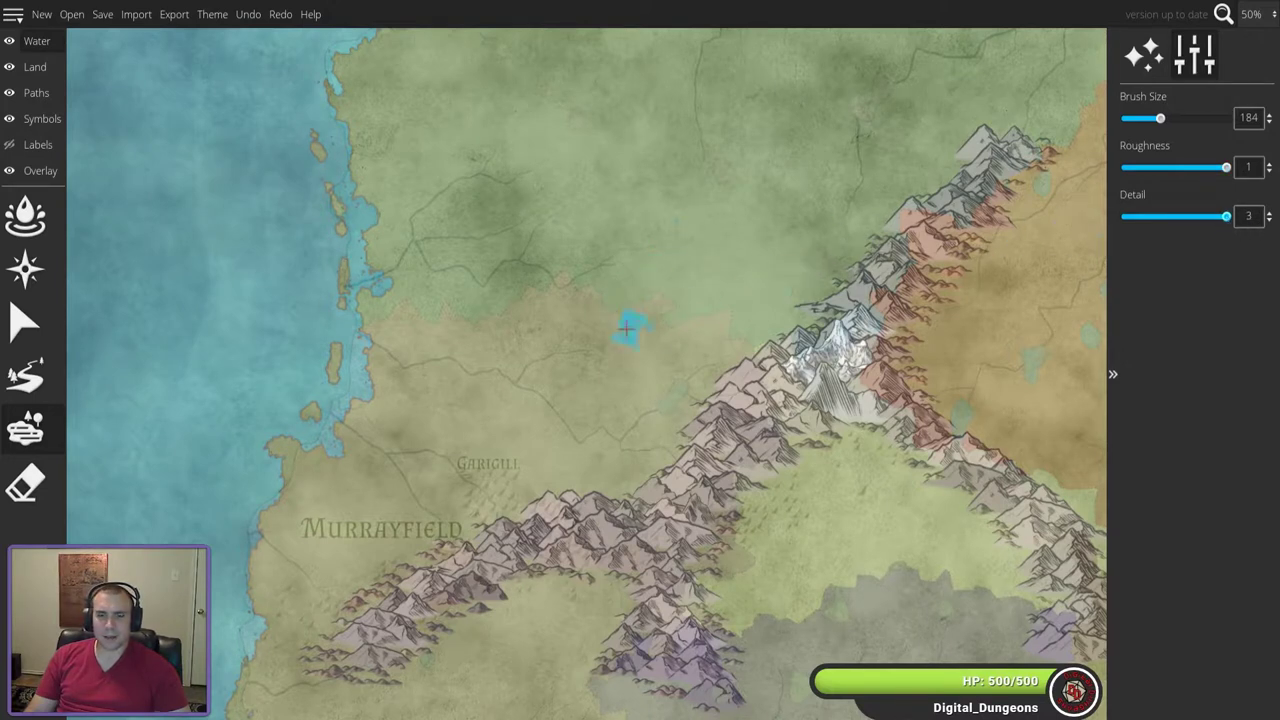
{"action": "left_click_drag", "start_coordinate": [1228, 217], "coordinate": [1125, 217]}
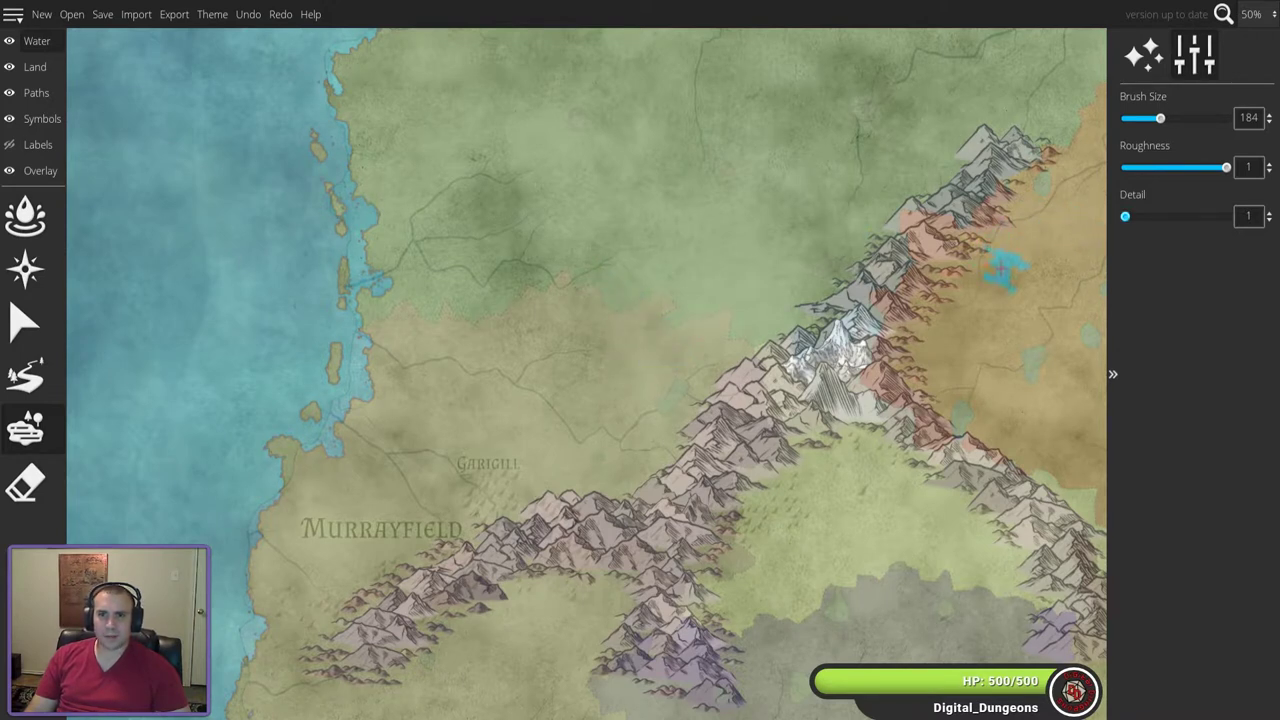
{"action": "left_click", "coordinate": [1267, 213]}
{"action": "left_click", "coordinate": [1270, 214]}
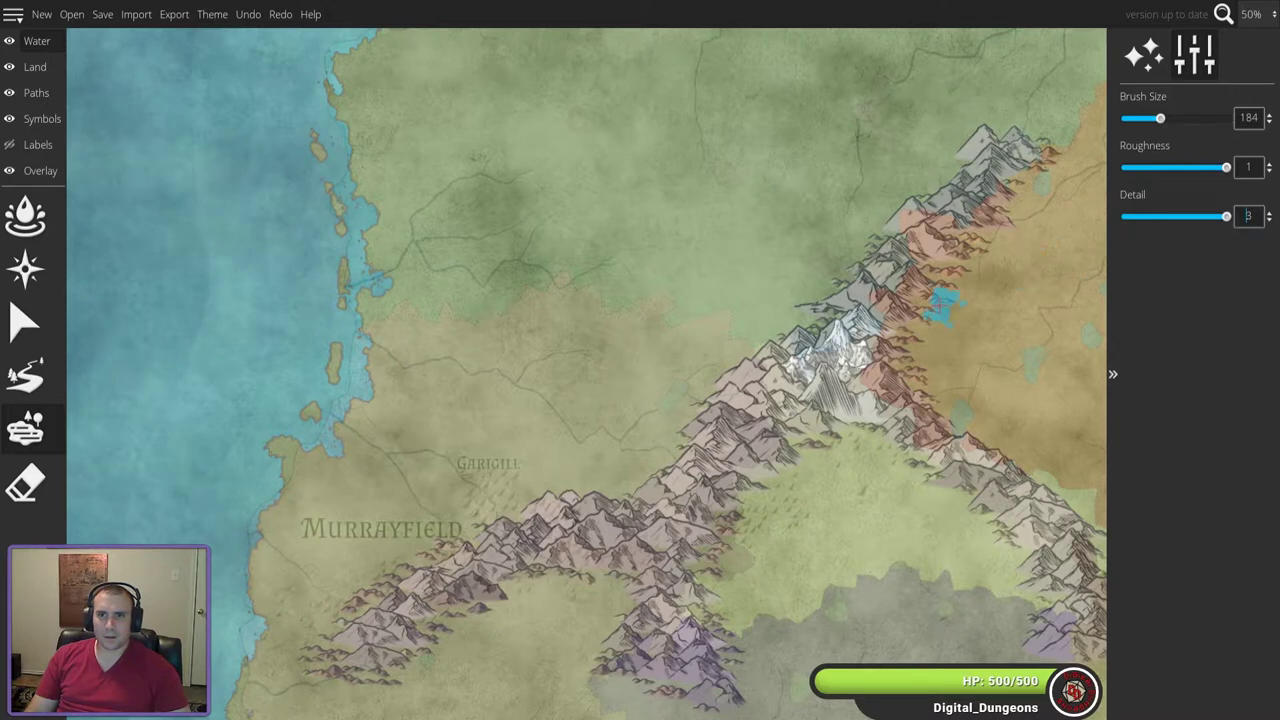
{"action": "left_click", "coordinate": [1269, 221]}
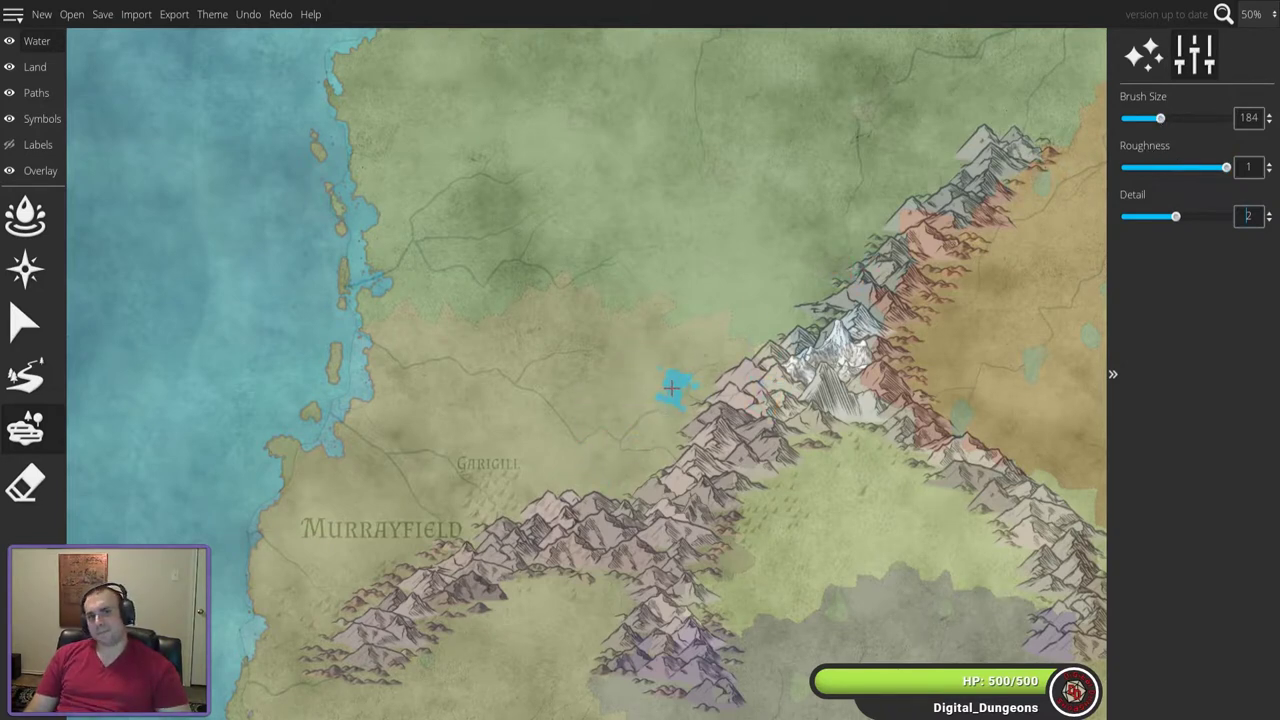
- Set the lake brush size to 224 and place a lake on the plain northwest of the western mountain range
{"action": "left_click_drag", "start_coordinate": [1161, 119], "coordinate": [1170, 119]}
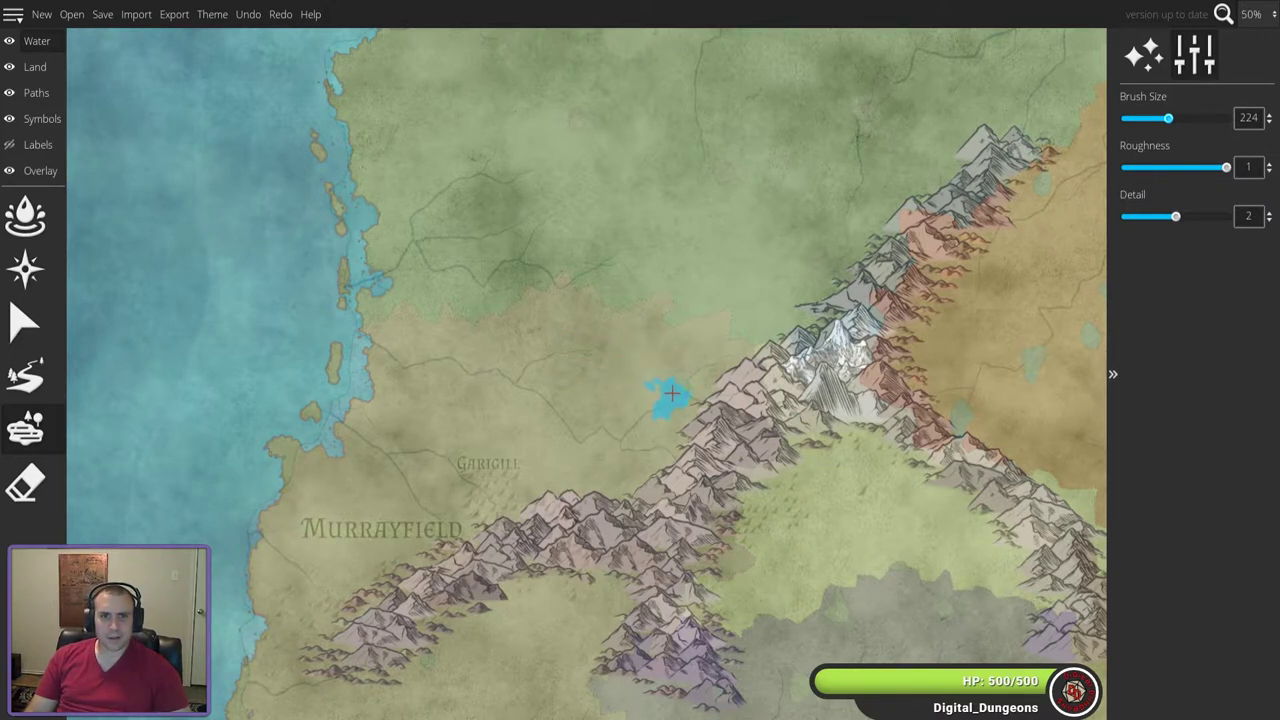
{"action": "left_click", "coordinate": [673, 387]}
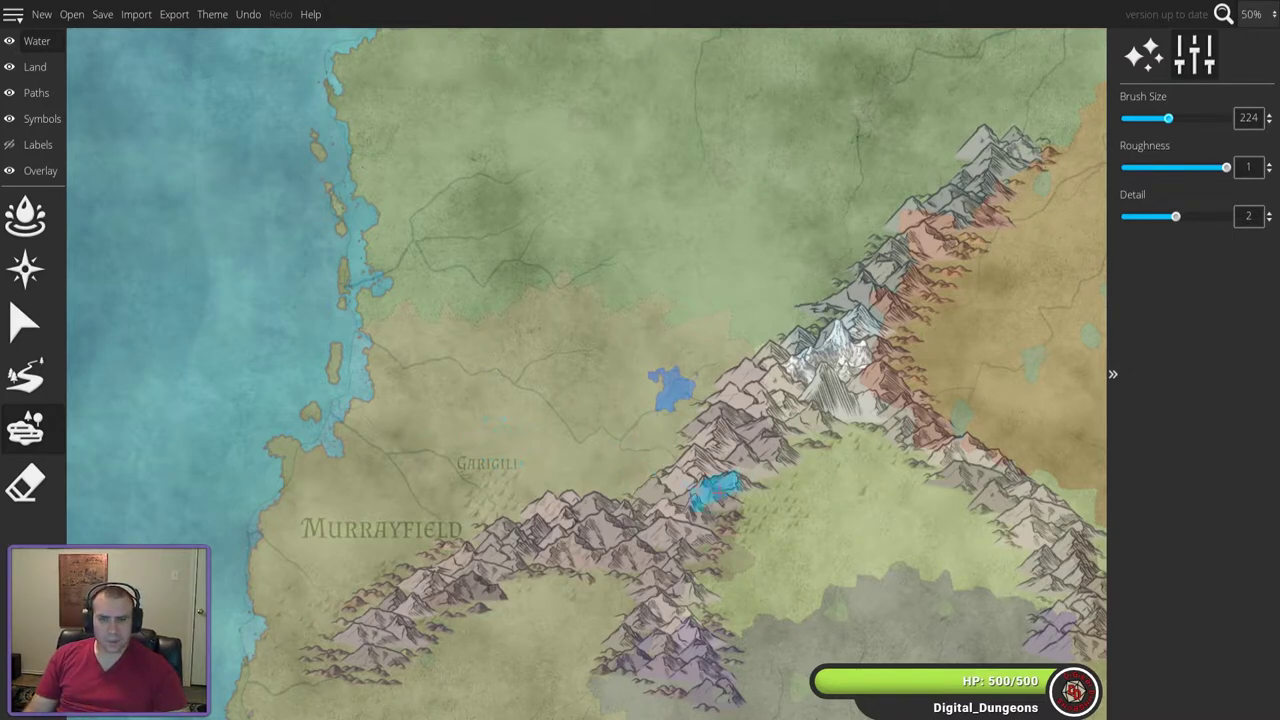
- Try several large lakes at brush size 512 in the grey eastern region and undo each one
{"action": "scroll", "coordinate": [807, 540], "scroll_direction": "down", "scroll_amount": 3}
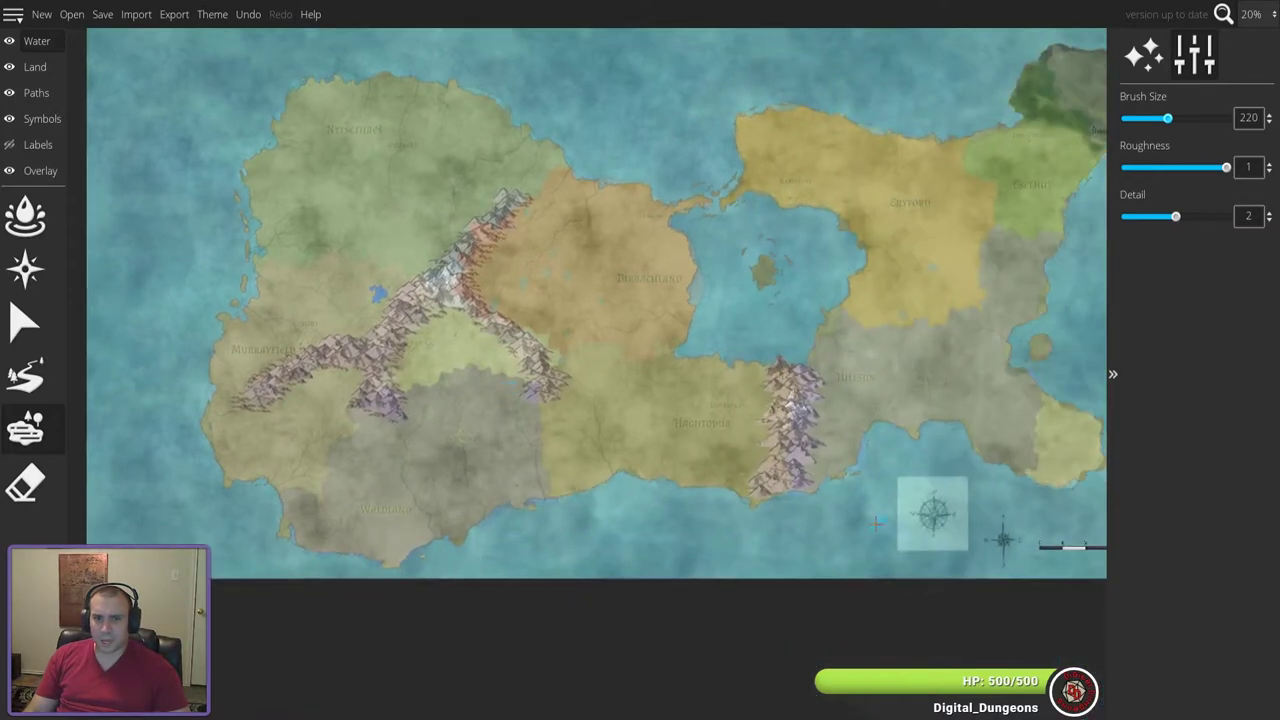
{"action": "left_click_drag", "start_coordinate": [876, 522], "coordinate": [575, 466]}
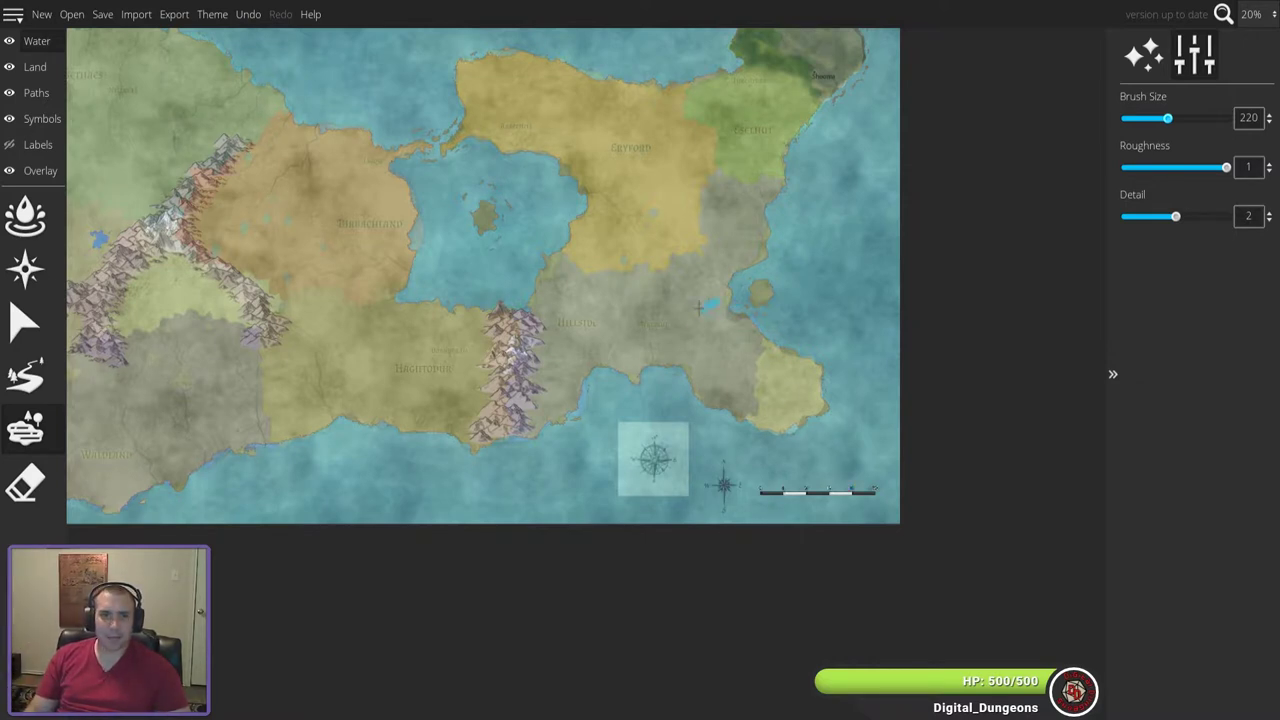
{"action": "left_click_drag", "start_coordinate": [1167, 118], "coordinate": [1230, 118]}
{"action": "left_click", "coordinate": [650, 241]}
{"action": "key", "text": "ctrl+z"}
{"action": "left_click", "coordinate": [650, 289]}
{"action": "left_click_drag", "start_coordinate": [645, 290], "coordinate": [640, 299]}
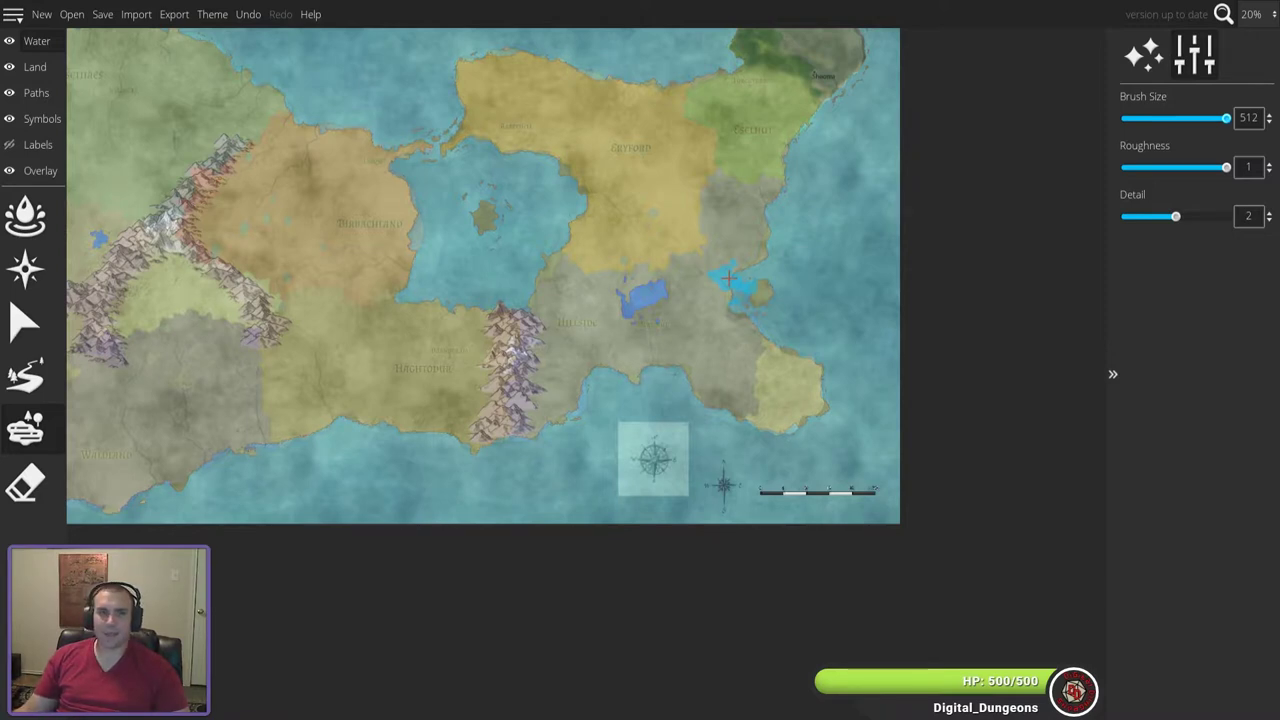
{"action": "left_click_drag", "start_coordinate": [728, 280], "coordinate": [730, 282]}
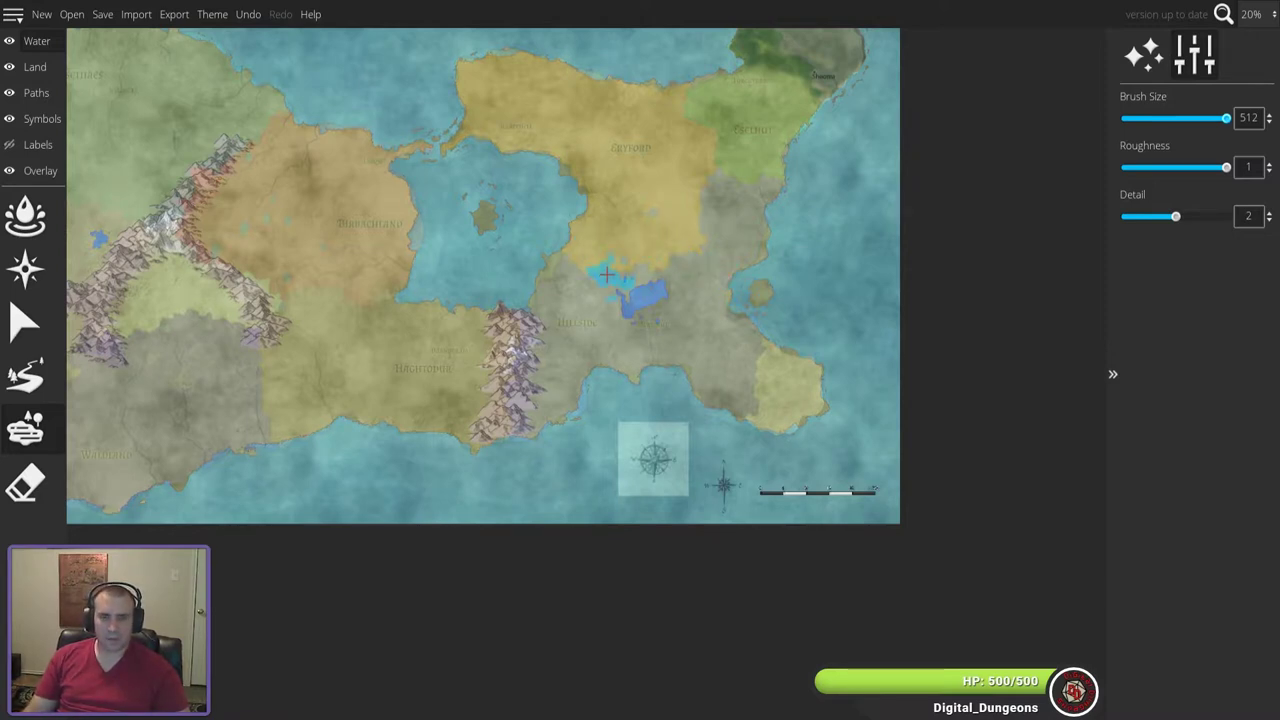
{"action": "key", "text": "ctrl+z"}
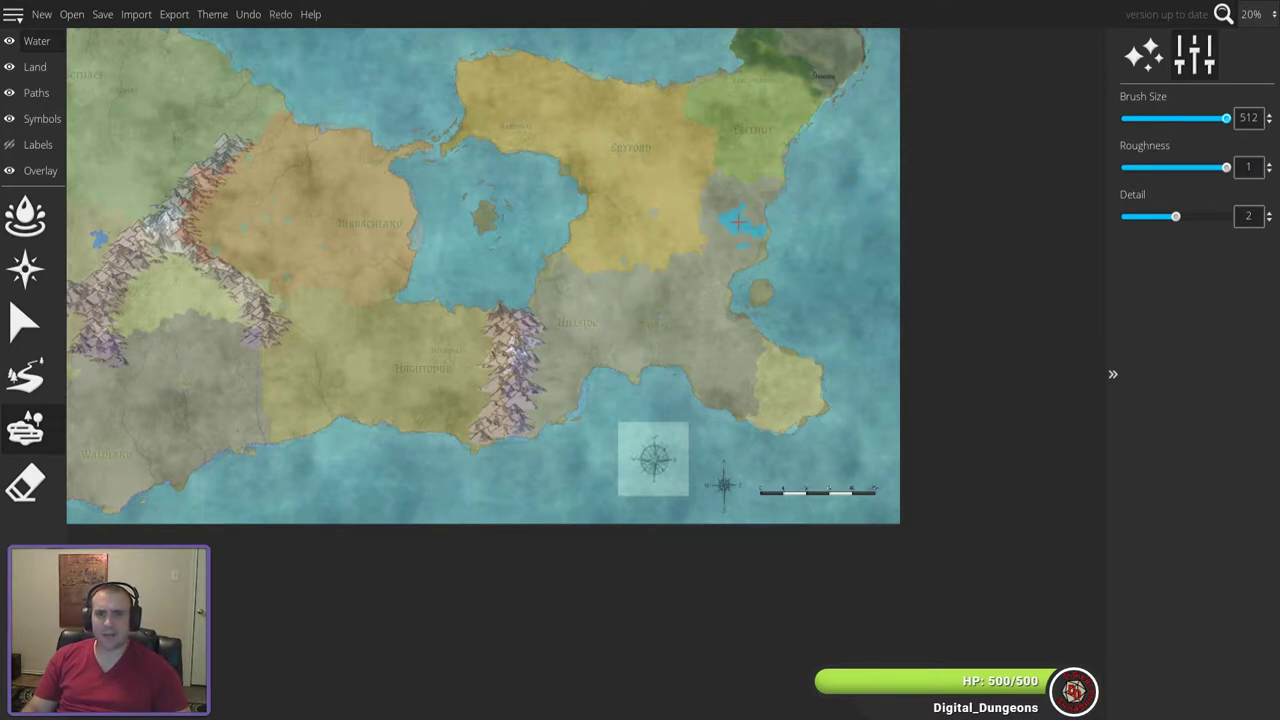
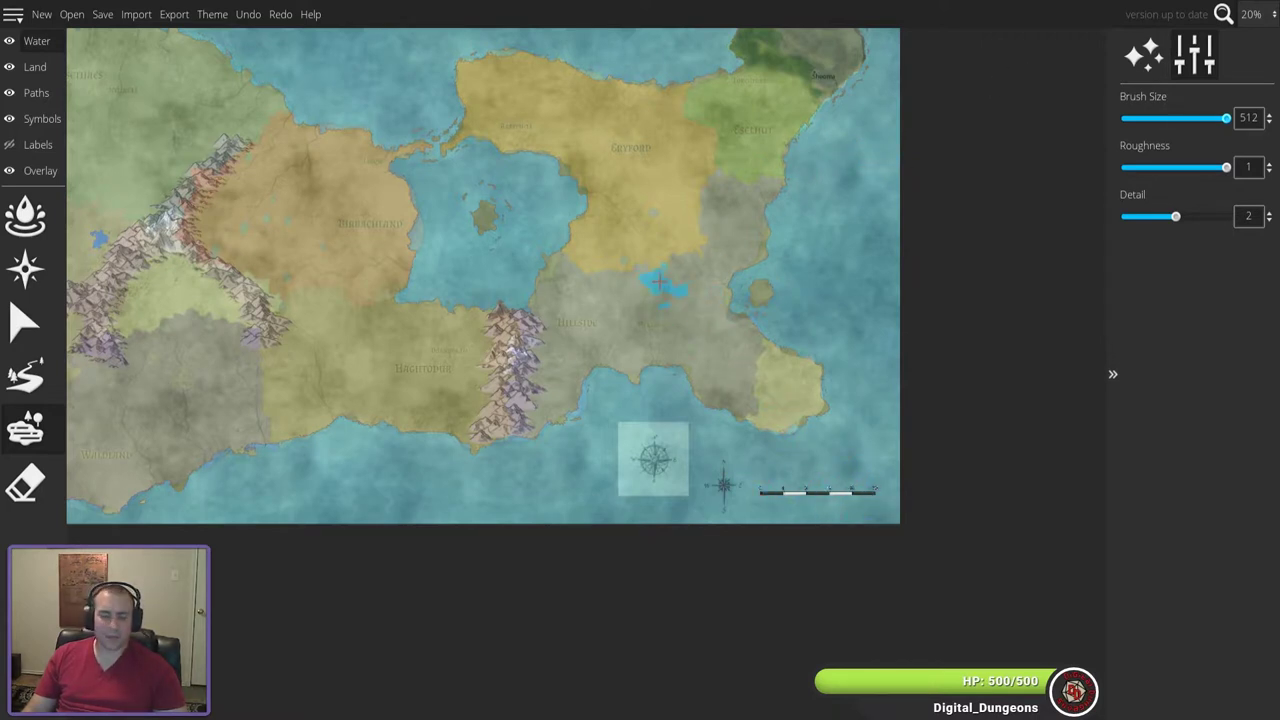
{"action": "left_click", "coordinate": [657, 276]}
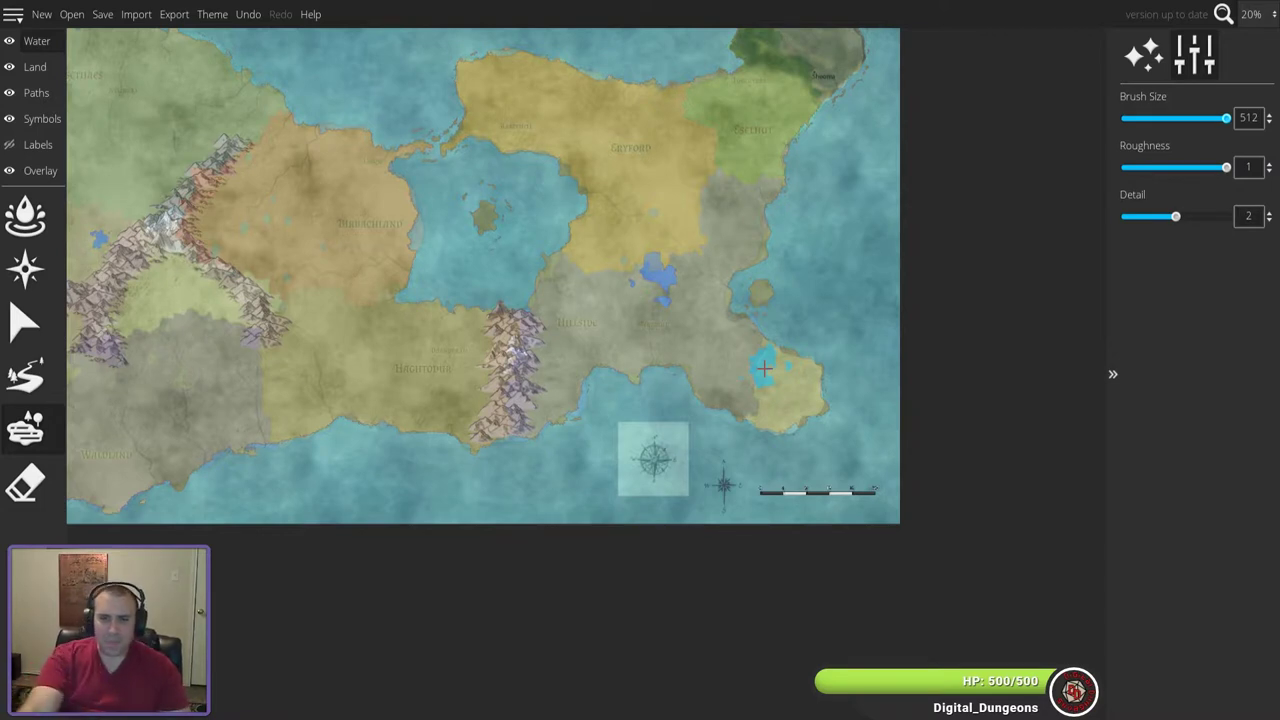
{"action": "key", "text": "ctrl+z"}
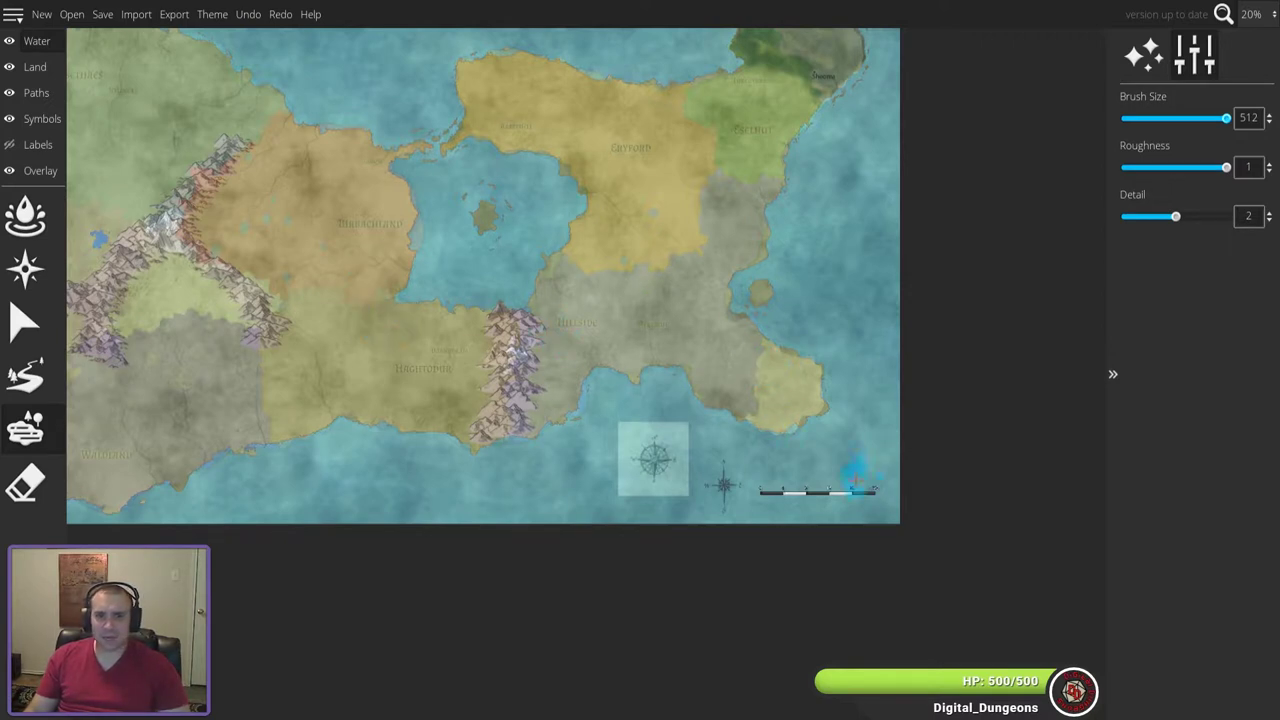
- Choose the River tool near the western lake, try a width 4 river across the green region to its north, and undo it
{"action": "left_click_drag", "start_coordinate": [270, 310], "coordinate": [749, 453]}
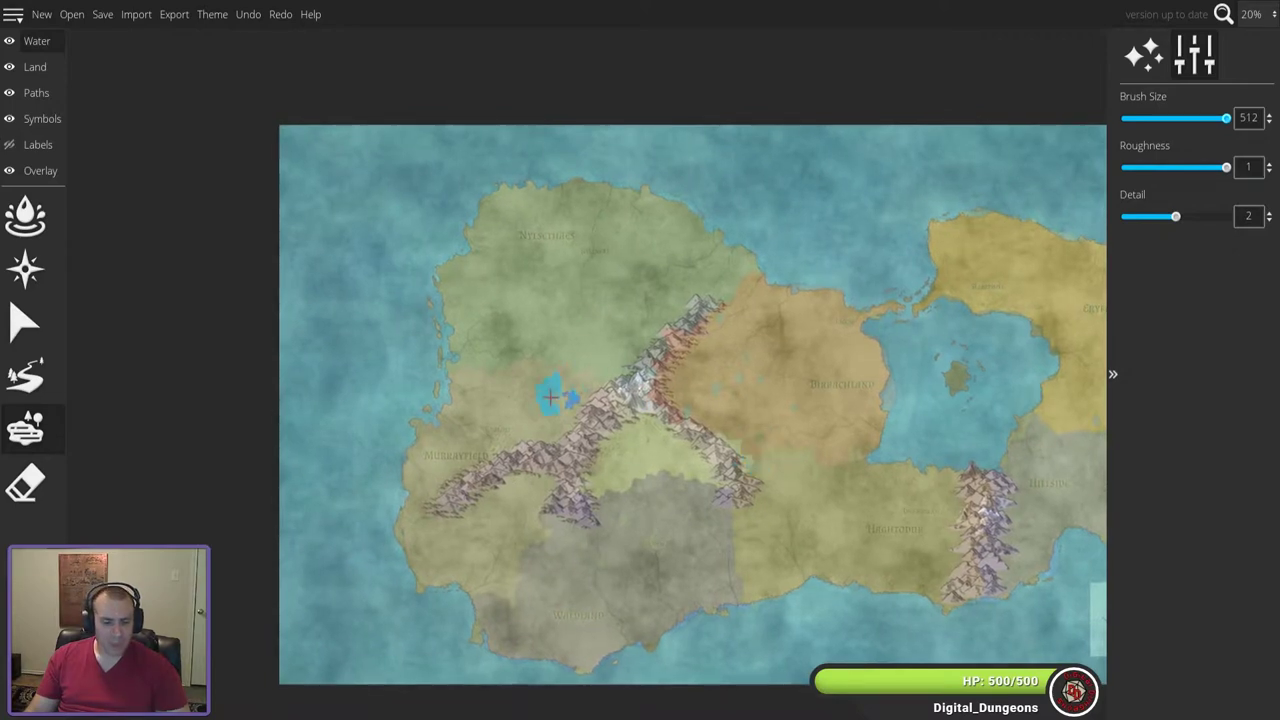
{"action": "scroll", "coordinate": [551, 397], "scroll_direction": "up", "scroll_amount": 5}
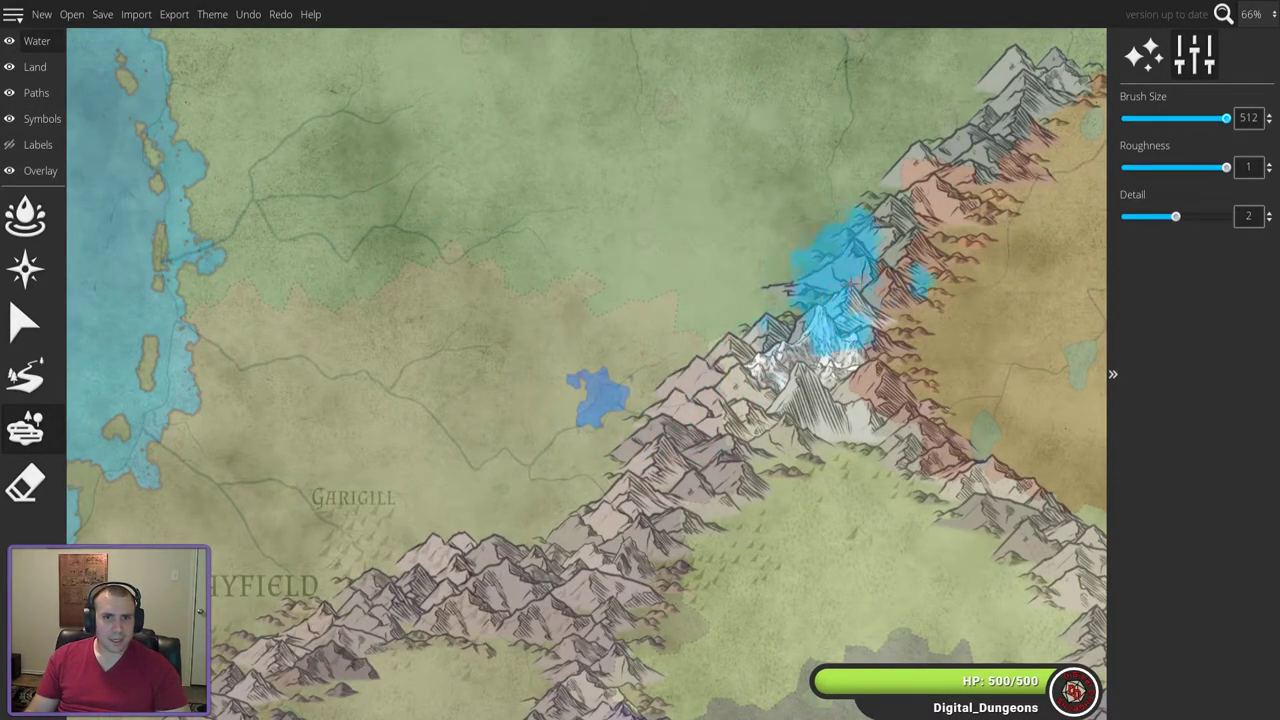
{"action": "left_click", "coordinate": [25, 375]}
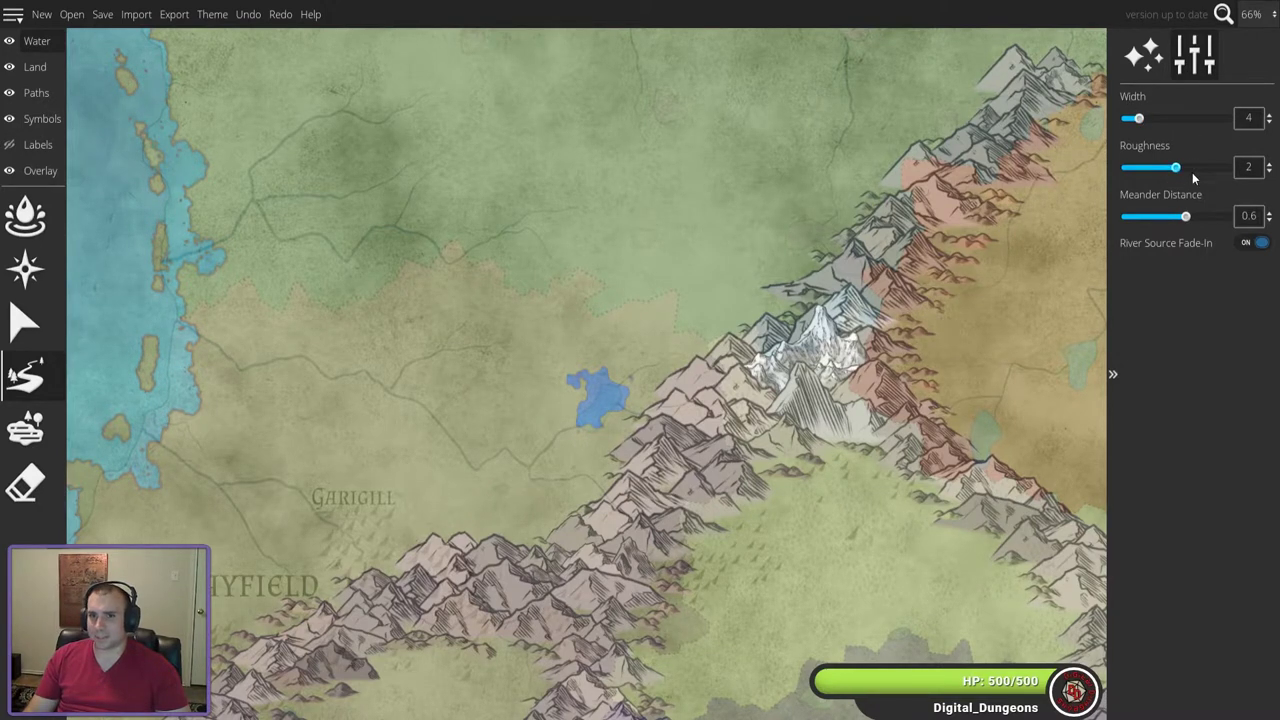
{"action": "mouse_move", "coordinate": [714, 117]}
{"action": "left_mouse_down"}
{"action": "mouse_move", "coordinate": [580, 164]}
{"action": "mouse_move", "coordinate": [460, 230]}
{"action": "mouse_move", "coordinate": [417, 276]}
{"action": "left_mouse_up"}
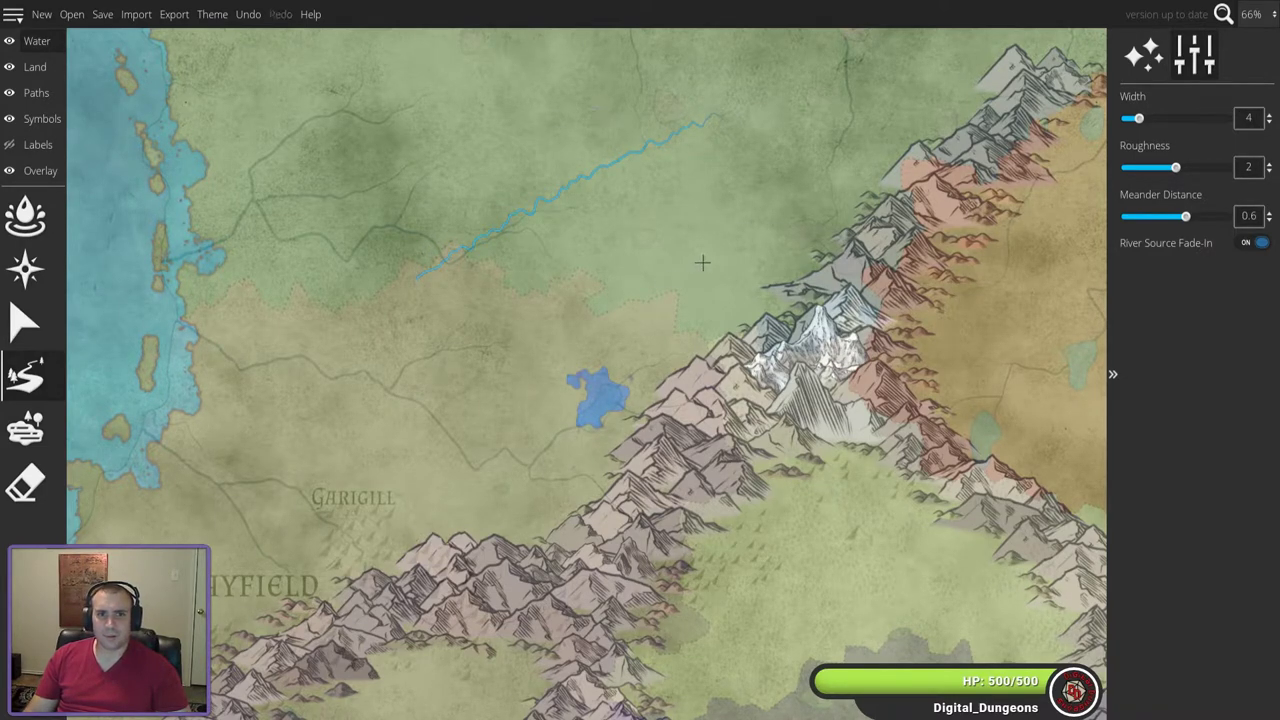
{"action": "key", "text": "ctrl+z"}
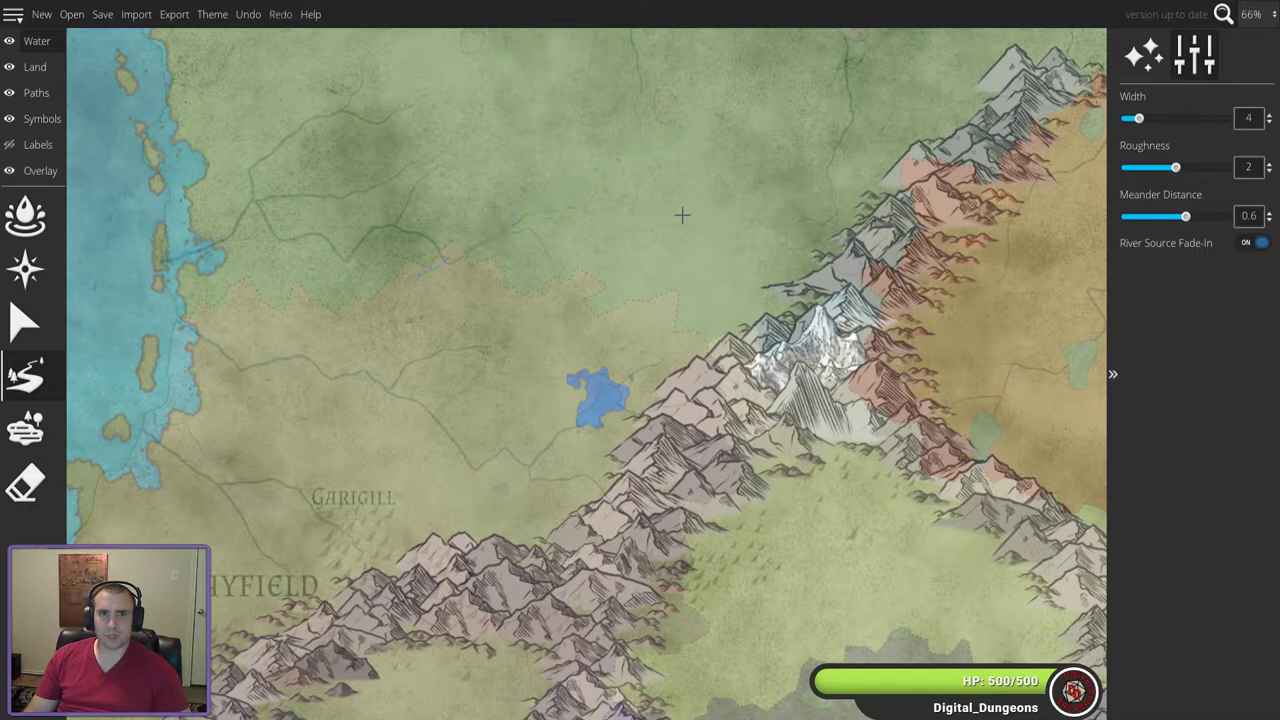
- Draw two test rivers at width 11 across the green region, one with River Source Fade-In on and one with it off
{"action": "left_click_drag", "start_coordinate": [1140, 118], "coordinate": [1189, 118]}
{"action": "left_click_drag", "start_coordinate": [742, 122], "coordinate": [429, 276]}
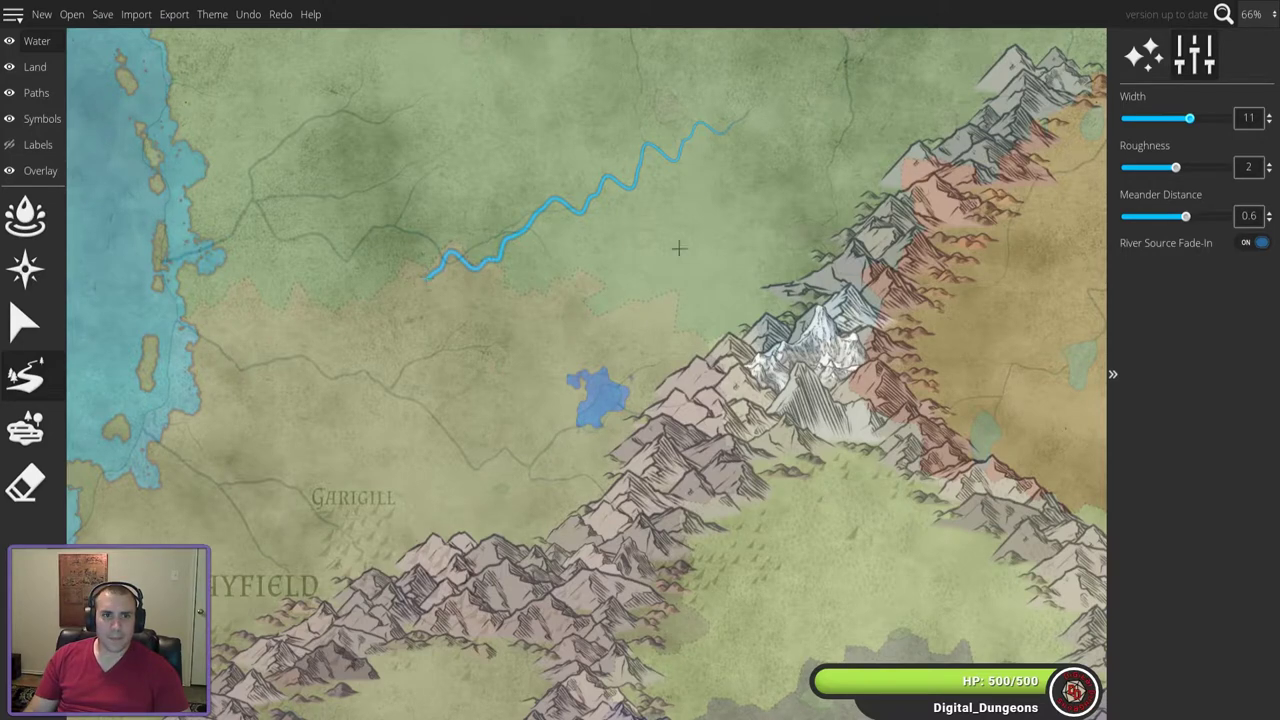
{"action": "left_click", "coordinate": [1250, 242]}
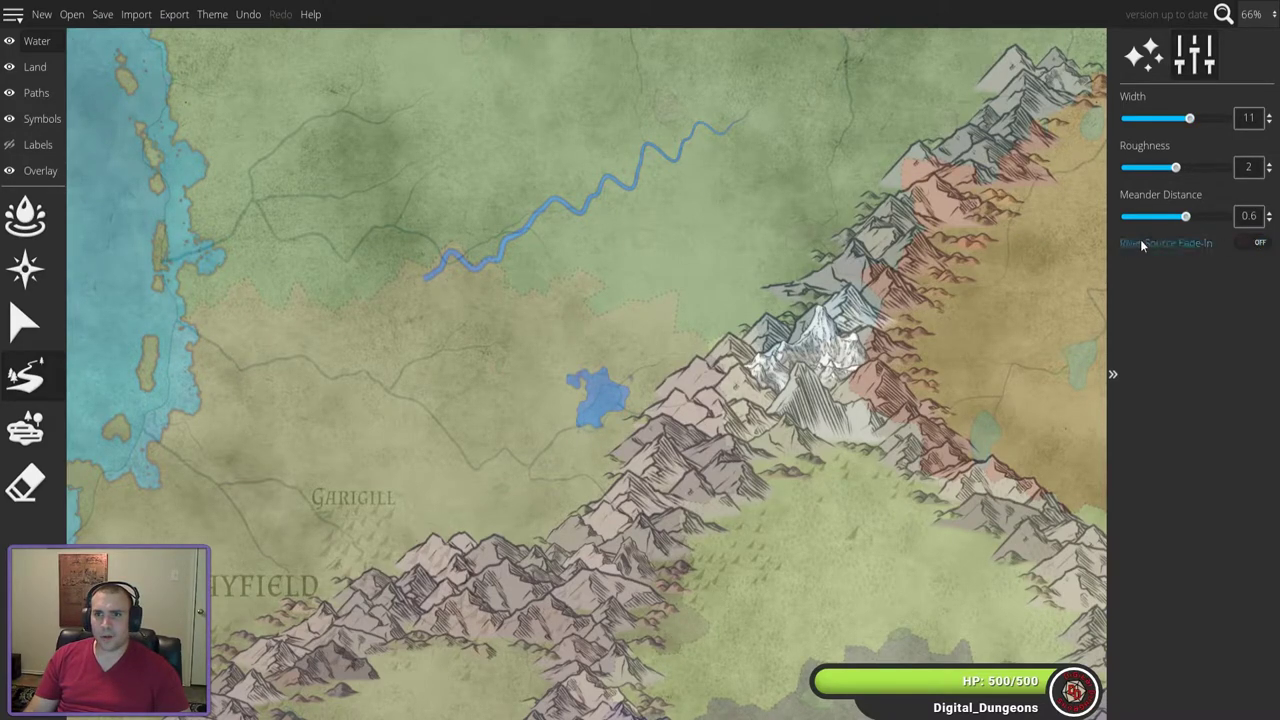
{"action": "mouse_move", "coordinate": [766, 142]}
{"action": "left_mouse_down"}
{"action": "mouse_move", "coordinate": [733, 149]}
{"action": "mouse_move", "coordinate": [624, 197]}
{"action": "mouse_move", "coordinate": [606, 255]}
{"action": "mouse_move", "coordinate": [556, 274]}
{"action": "left_mouse_up"}
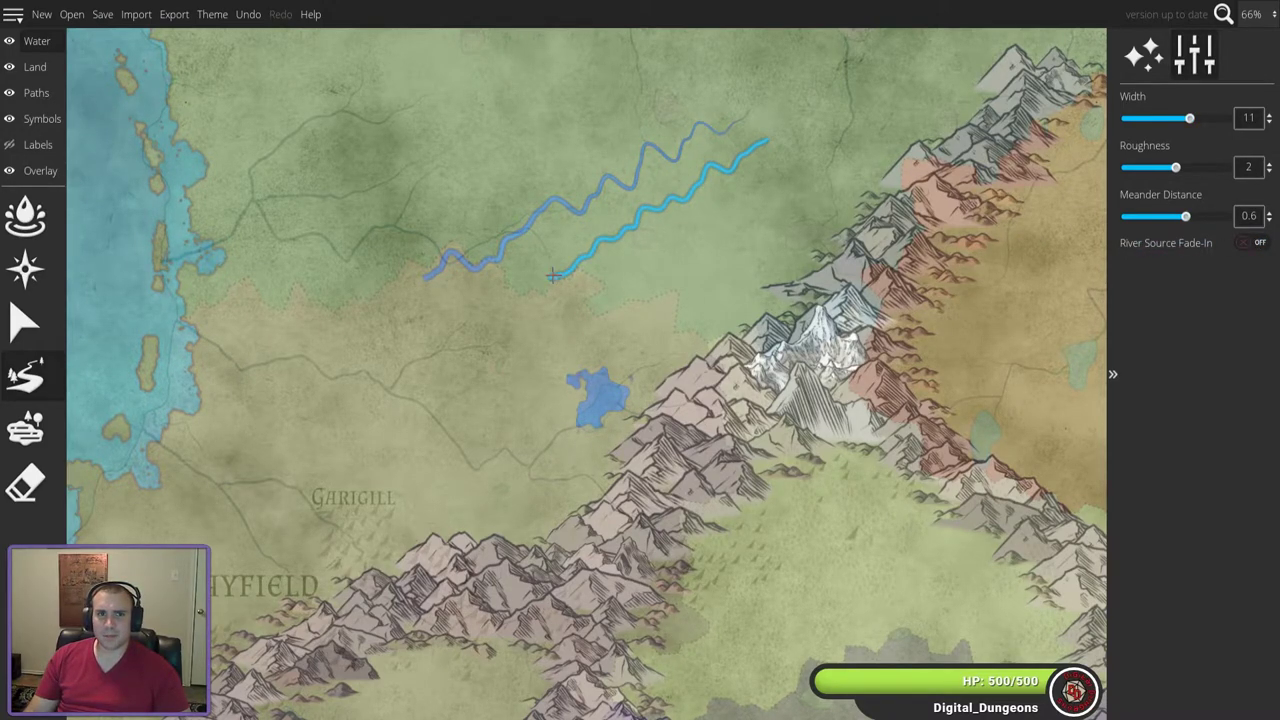
- Draw test rivers with meander distance 1 at roughness 2 and roughness 3, and undo all the test rivers
{"action": "left_click_drag", "start_coordinate": [1185, 216], "coordinate": [1240, 220]}
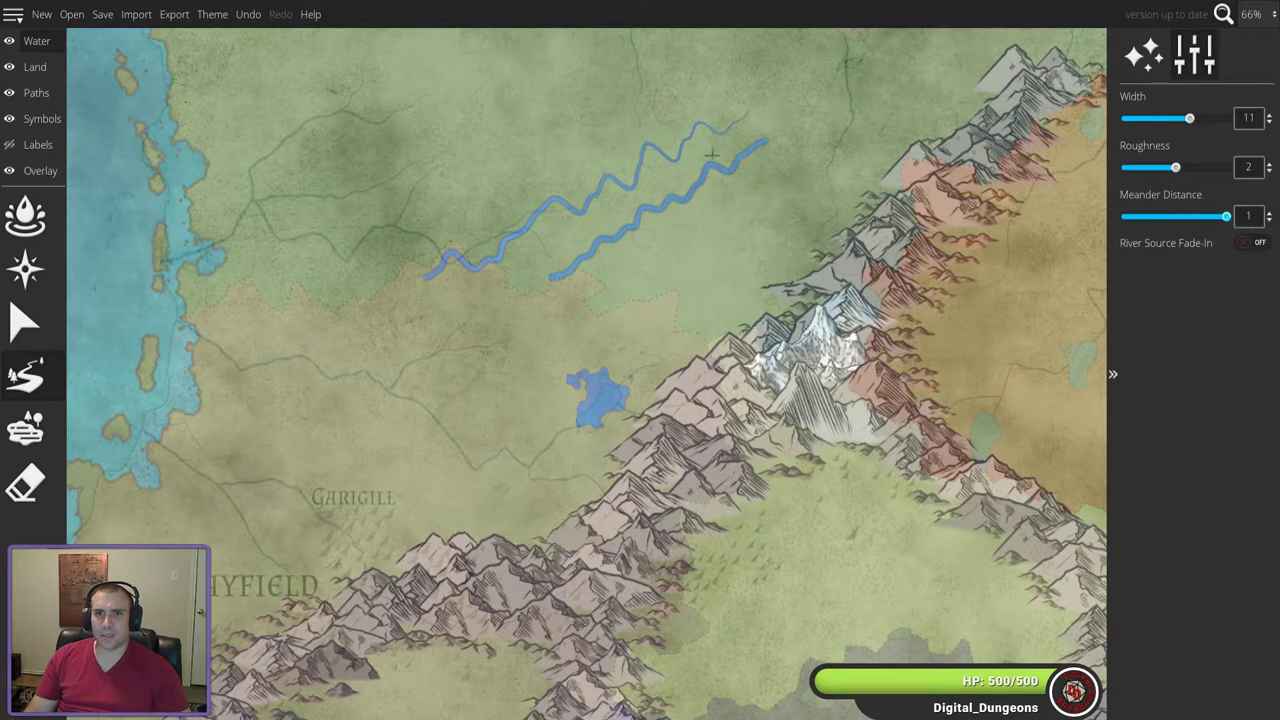
{"action": "mouse_move", "coordinate": [731, 213]}
{"action": "left_mouse_down"}
{"action": "mouse_move", "coordinate": [652, 277]}
{"action": "mouse_move", "coordinate": [575, 286]}
{"action": "left_mouse_up"}
{"action": "left_click_drag", "start_coordinate": [1177, 168], "coordinate": [1220, 172]}
{"action": "left_click_drag", "start_coordinate": [640, 97], "coordinate": [412, 178]}
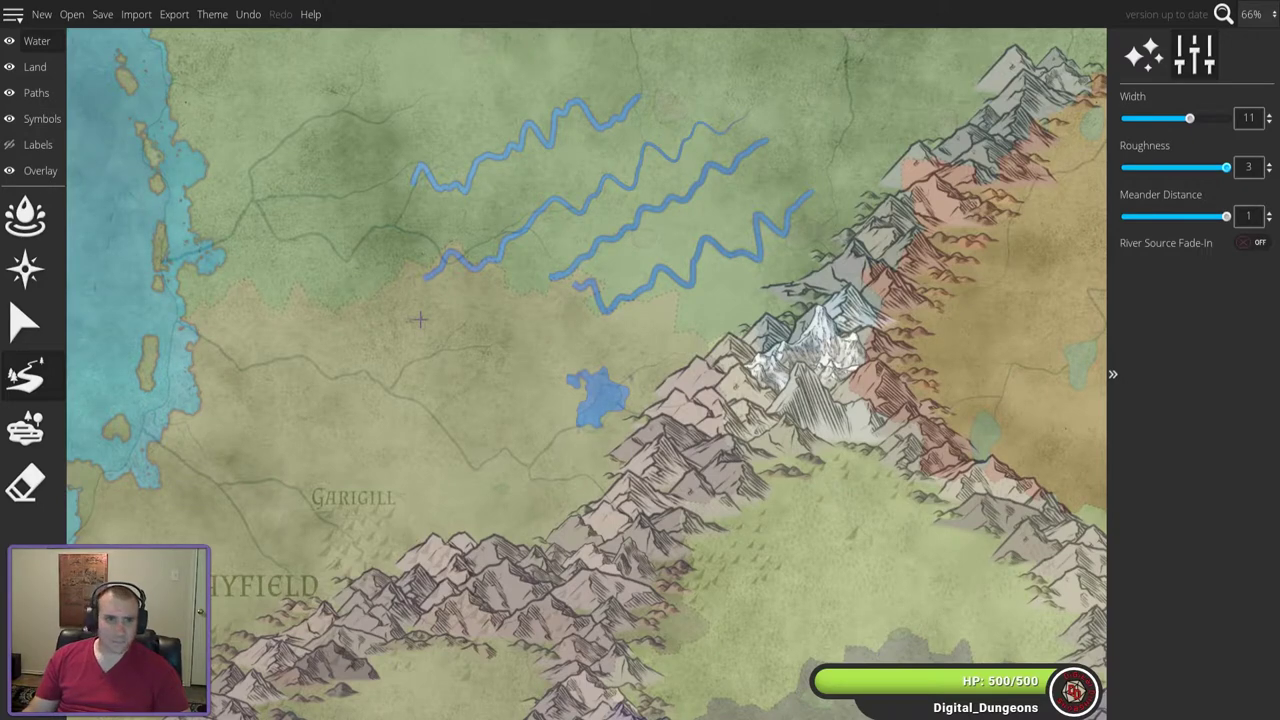
{"action": "key", "text": "ctrl+z"}
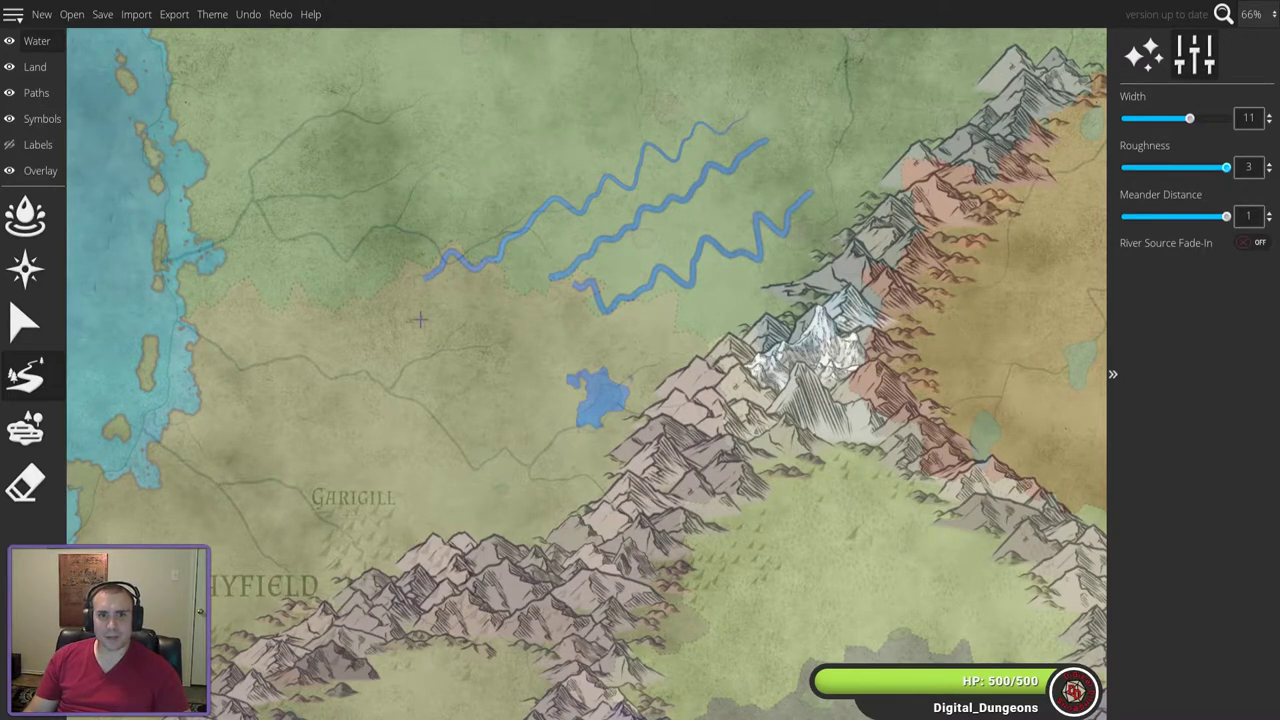
{"action": "key", "text": "ctrl+z"}
{"action": "key", "text": "ctrl+z"}
{"action": "key", "text": "ctrl+z"}
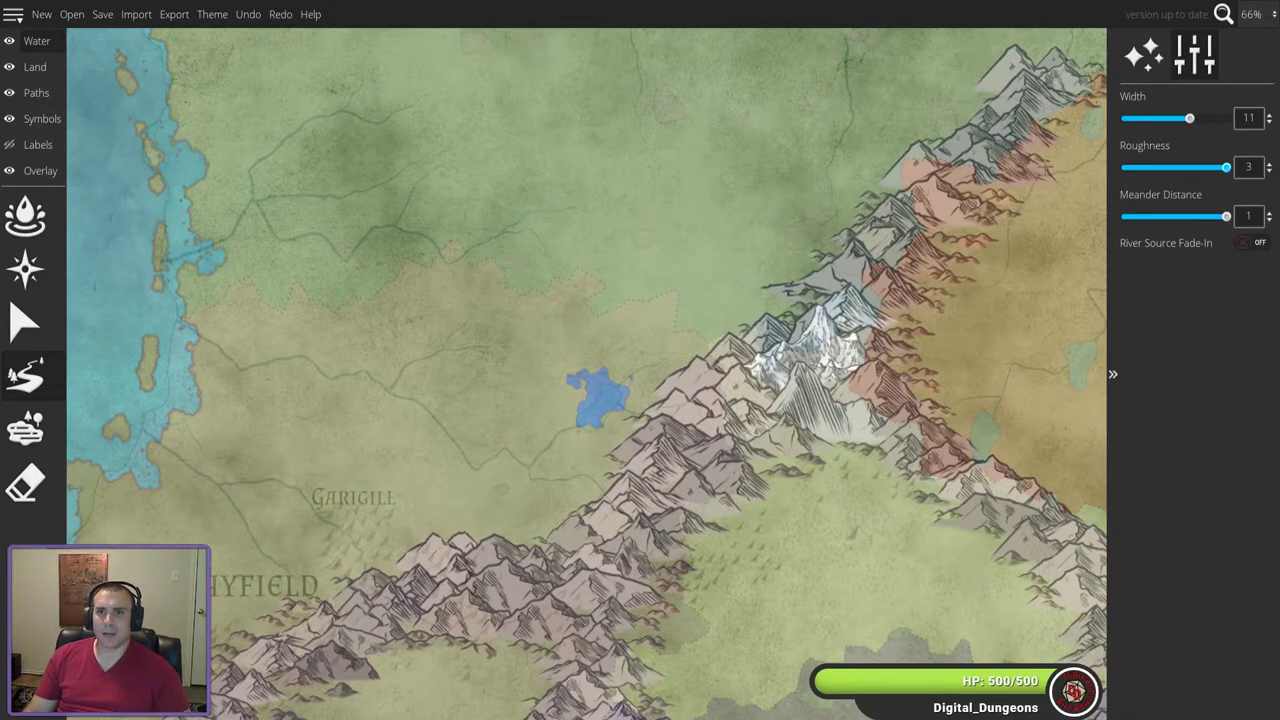
- Try one long river from the green region southwest past Garigill, widening and narrowing it while drawing, and undo it
{"action": "left_click_drag", "start_coordinate": [1191, 119], "coordinate": [1147, 122]}
{"action": "key", "text": "bracketright"}
{"action": "key", "text": "bracketright"}
{"action": "key", "text": "bracketright"}
{"action": "mouse_move", "coordinate": [735, 148]}
{"action": "left_mouse_down"}
{"action": "mouse_move", "coordinate": [711, 175]}
{"action": "mouse_move", "coordinate": [600, 210]}
{"action": "mouse_move", "coordinate": [404, 325]}
{"action": "mouse_move", "coordinate": [298, 431]}
{"action": "mouse_move", "coordinate": [244, 464]}
{"action": "mouse_move", "coordinate": [190, 532]}
{"action": "left_mouse_up"}
{"action": "key", "text": "bracketright"}
{"action": "key", "text": "bracketright"}
{"action": "key", "text": "bracketright"}
{"action": "key", "text": "bracketright"}
{"action": "key", "text": "bracketright"}
{"action": "key", "text": "bracketright"}
{"action": "key", "text": "bracketright"}
{"action": "key", "text": "bracketleft"}
{"action": "key", "text": "bracketleft"}
{"action": "key", "text": "bracketleft"}
{"action": "key", "text": "bracketleft"}
{"action": "key", "text": "bracketleft"}
{"action": "key", "text": "bracketleft"}
{"action": "key", "text": "bracketleft"}
{"action": "key", "text": "bracketleft"}
{"action": "key", "text": "bracketleft"}
{"action": "key", "text": "bracketleft"}
{"action": "key", "text": "bracketleft"}
{"action": "key", "text": "bracketleft"}
{"action": "key", "text": "bracketleft"}
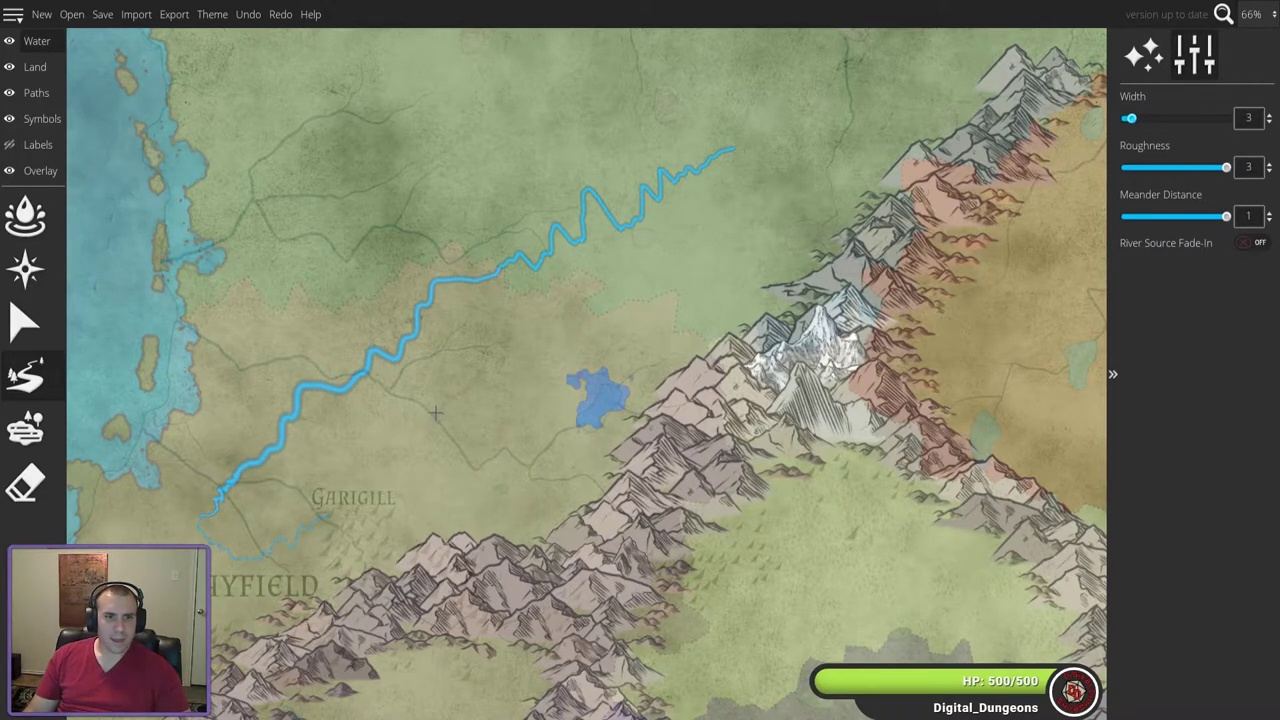
{"action": "key", "text": "ctrl+z"}
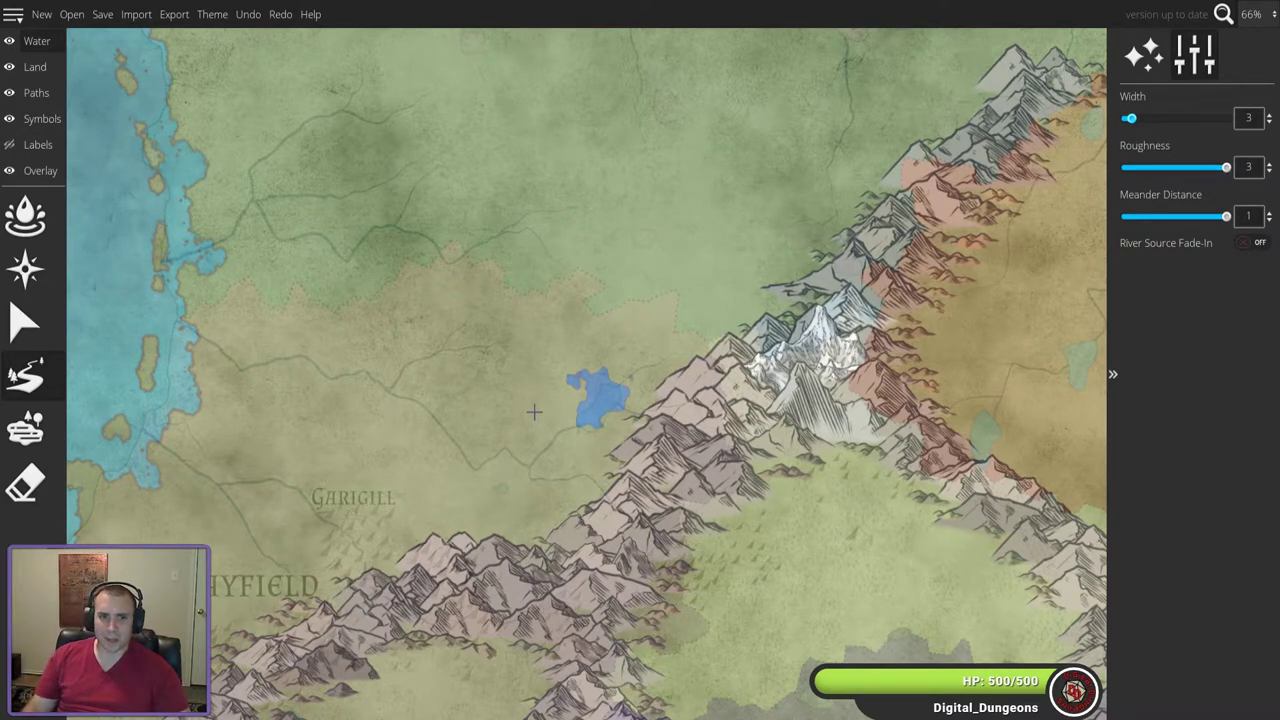
- Draw a short river between the mountains and the lake's east side at width 6, roughness 2, meander distance 0.6, with source fade-in on
{"action": "scroll", "coordinate": [644, 402], "scroll_direction": "up", "scroll_amount": 5}
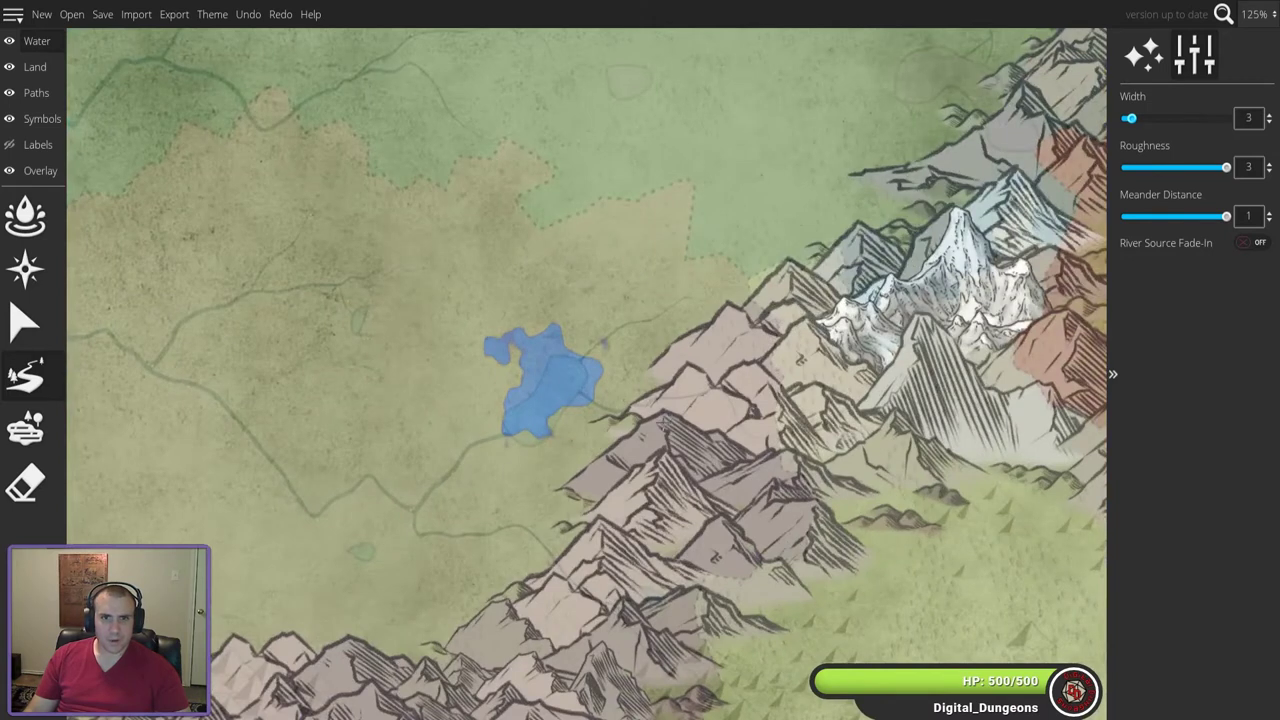
{"action": "left_click_drag", "start_coordinate": [1135, 120], "coordinate": [1156, 126]}
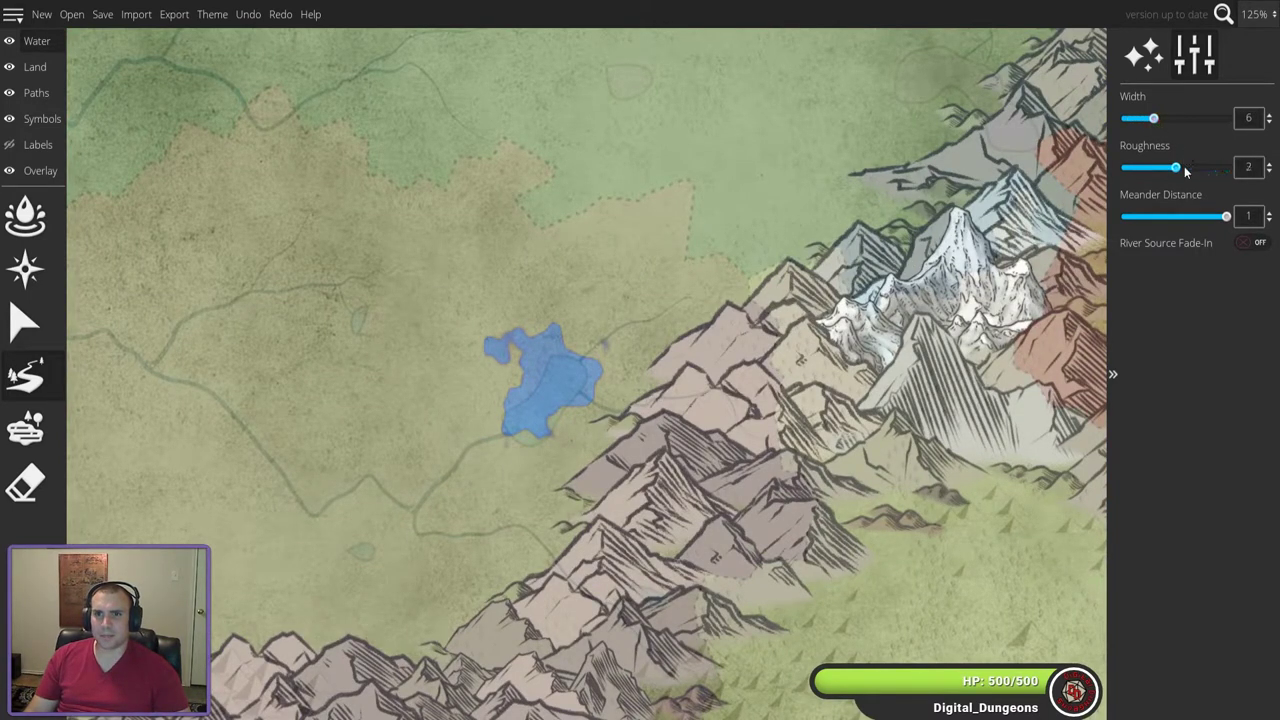
{"action": "left_click_drag", "start_coordinate": [1226, 218], "coordinate": [1193, 218]}
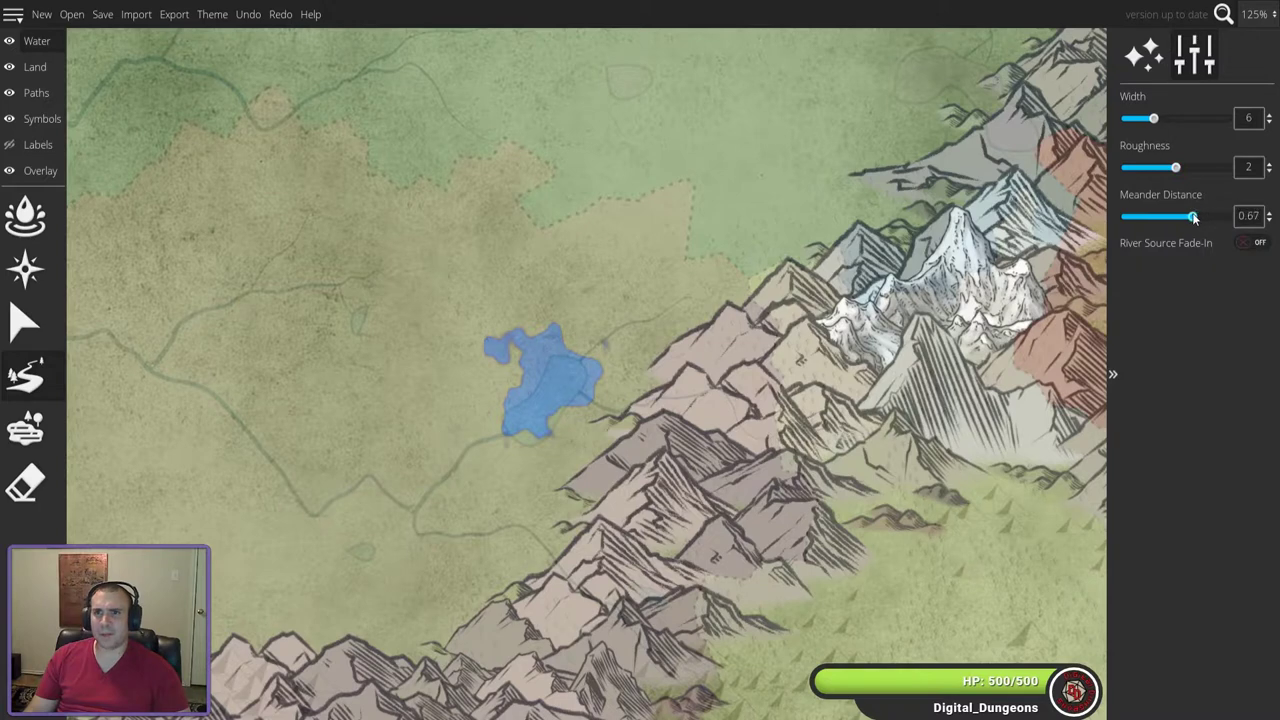
{"action": "left_click", "coordinate": [1270, 222]}
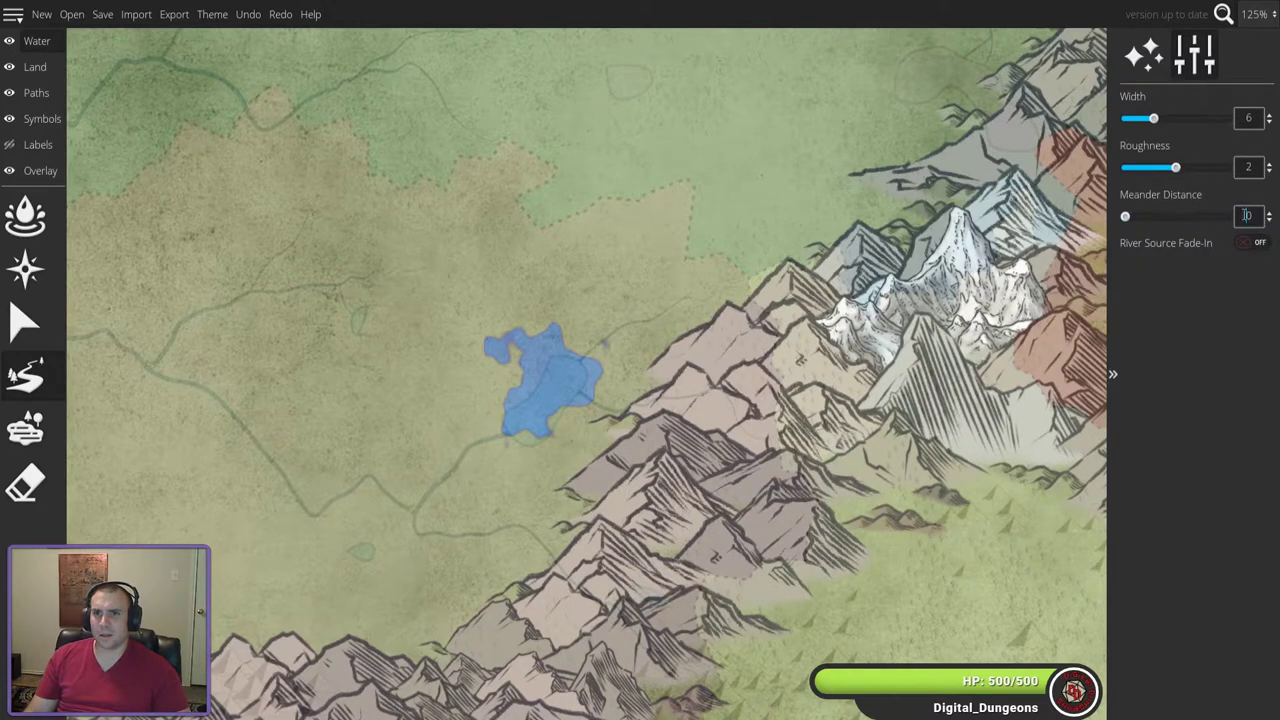
{"action": "left_click_drag", "start_coordinate": [1126, 218], "coordinate": [1172, 218]}
{"action": "left_click", "coordinate": [1269, 213]}
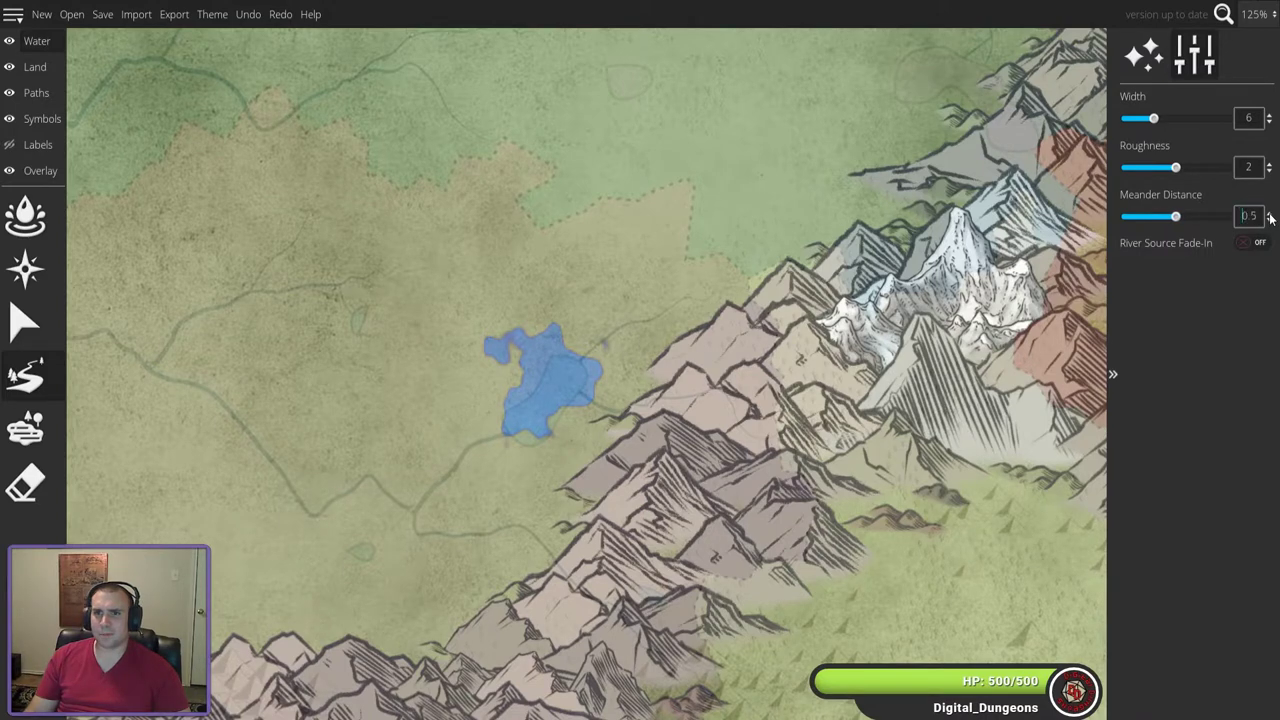
{"action": "left_click", "coordinate": [1270, 214]}
{"action": "left_click", "coordinate": [1253, 242]}
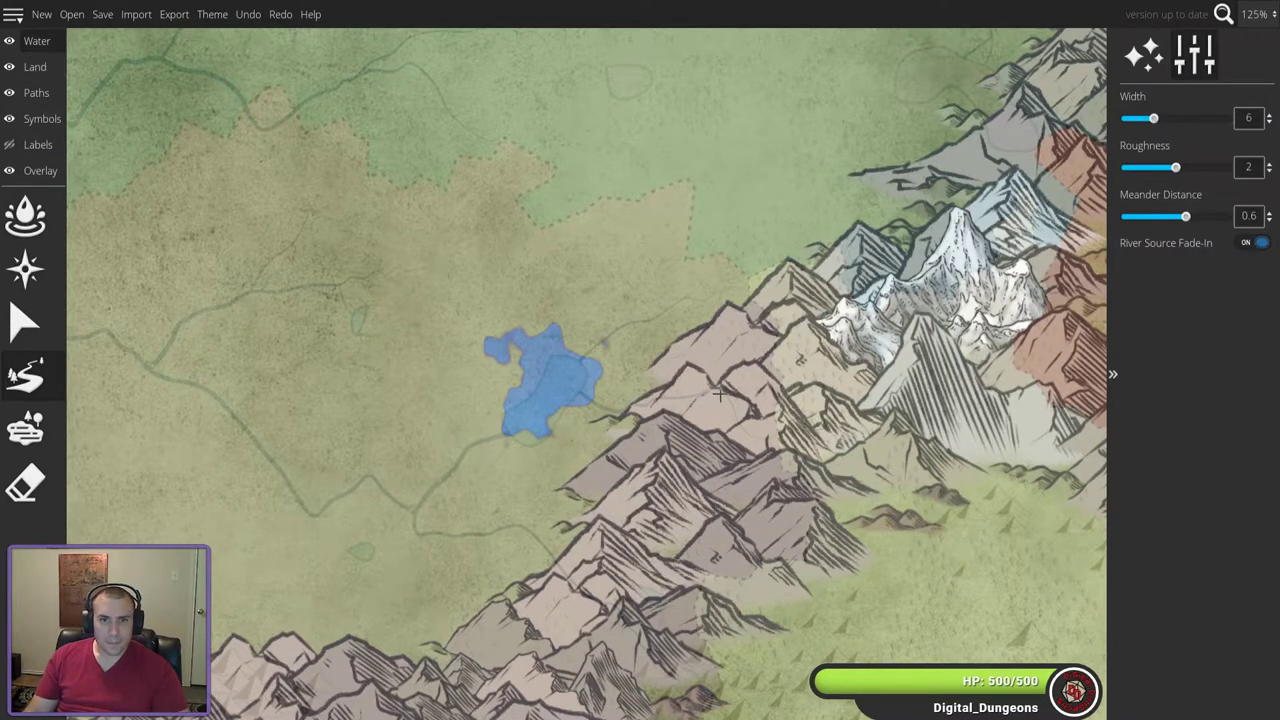
{"action": "left_click_drag", "start_coordinate": [651, 381], "coordinate": [599, 370]}
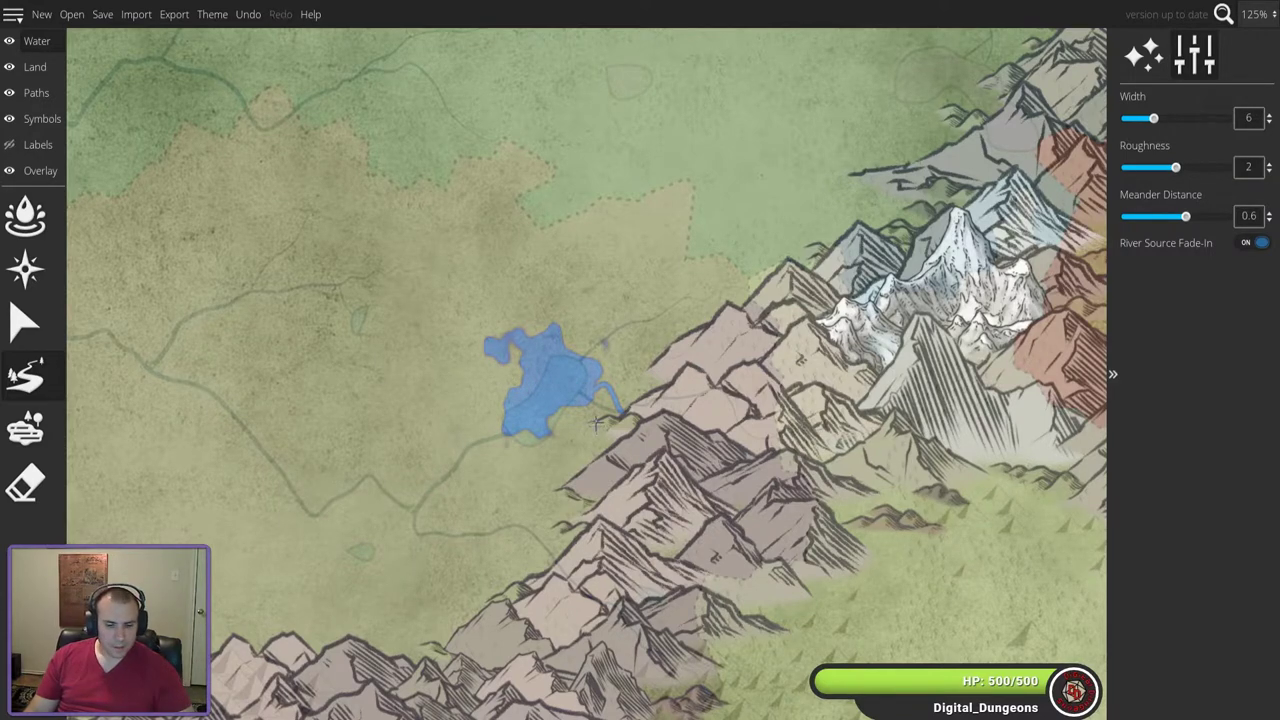
- Undo the short river and draw two width 6 rivers running from the mountains into the lake's east side
{"action": "key", "text": "ctrl+z"}
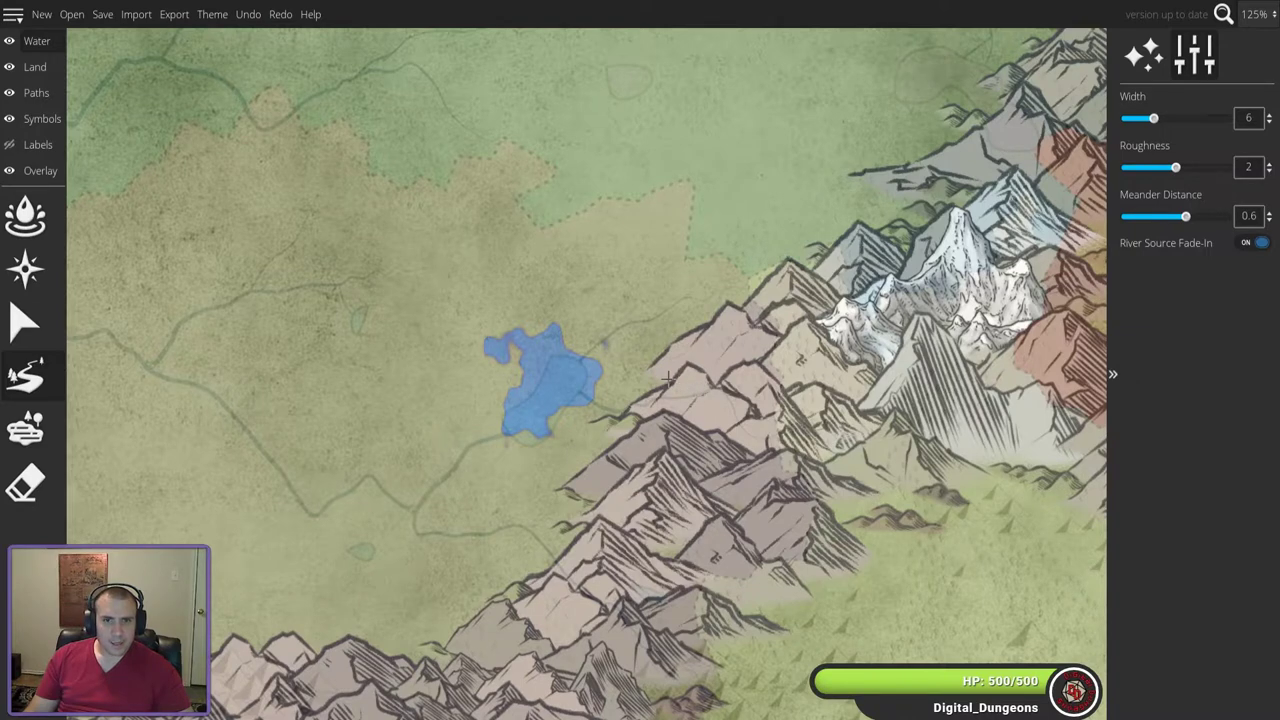
{"action": "left_click_drag", "start_coordinate": [647, 388], "coordinate": [579, 397]}
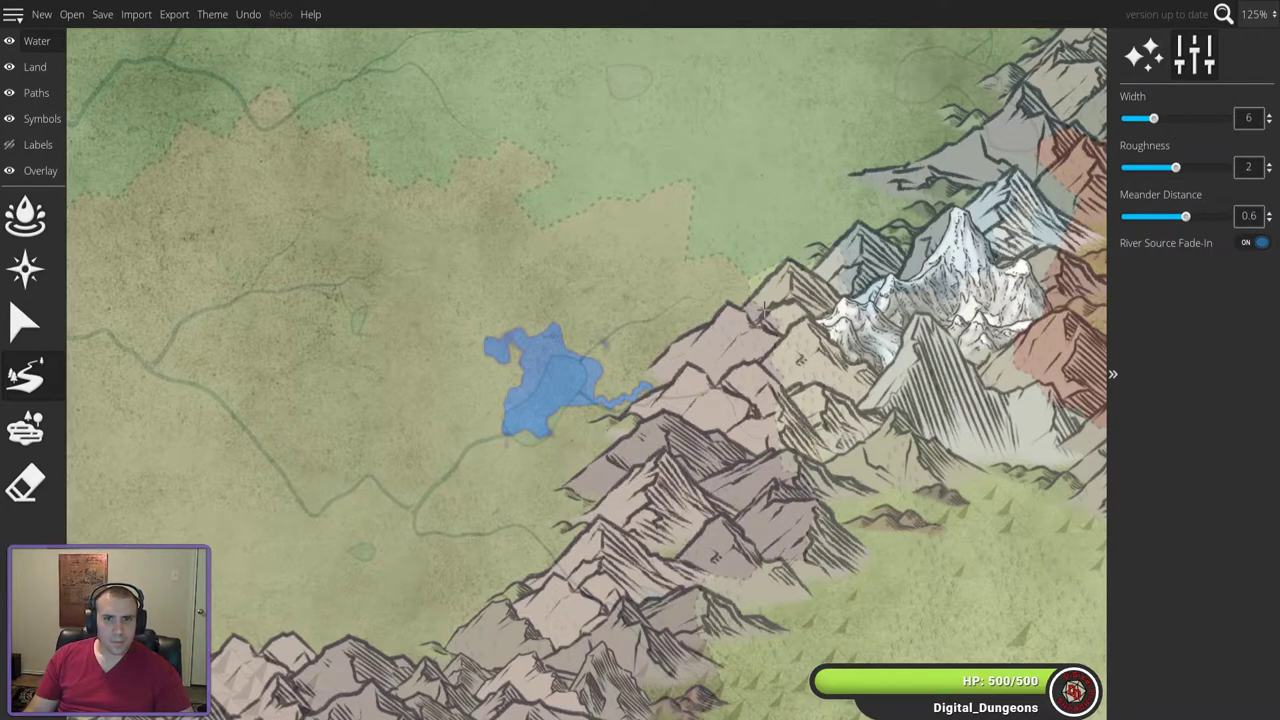
{"action": "mouse_move", "coordinate": [720, 299]}
{"action": "left_mouse_down"}
{"action": "mouse_move", "coordinate": [668, 305]}
{"action": "mouse_move", "coordinate": [582, 350]}
{"action": "mouse_move", "coordinate": [585, 370]}
{"action": "left_mouse_up"}
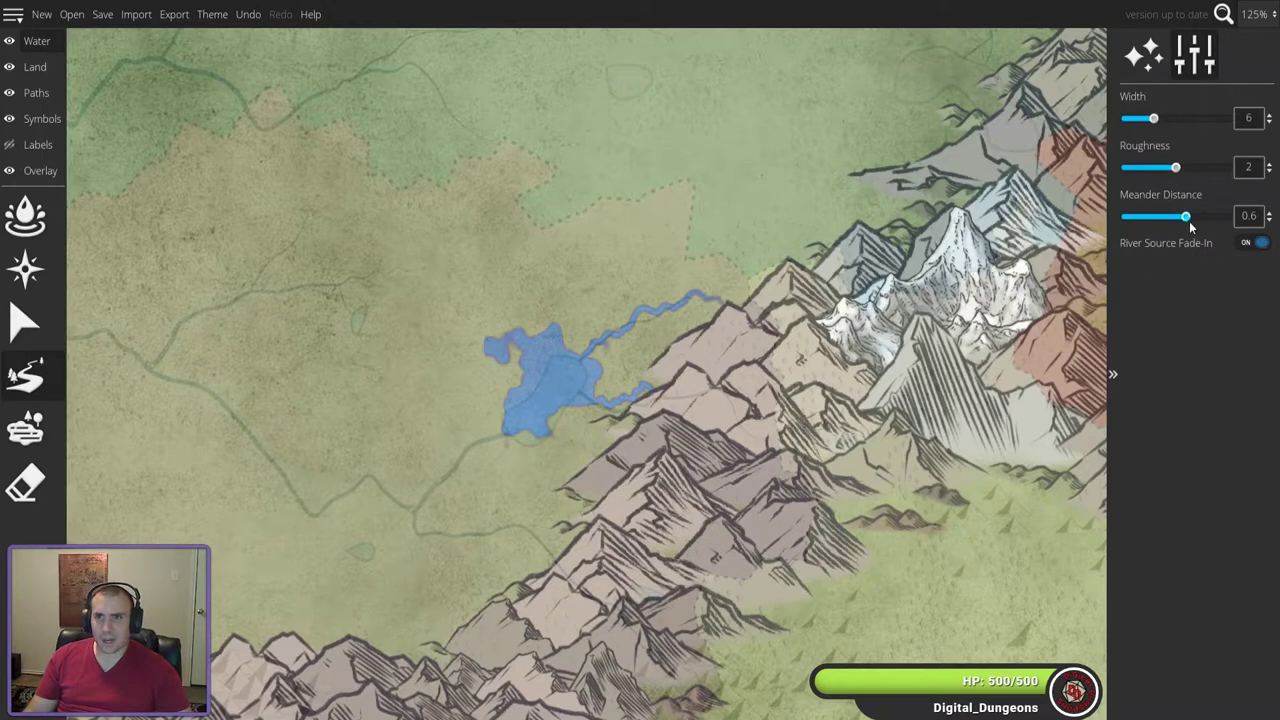
- Draw a river from the lake's southwest end to the west coast at width 8, meander distance 0.77, source fade-in off, and check it without the overlay
{"action": "left_click_drag", "start_coordinate": [1154, 119], "coordinate": [1167, 120]}
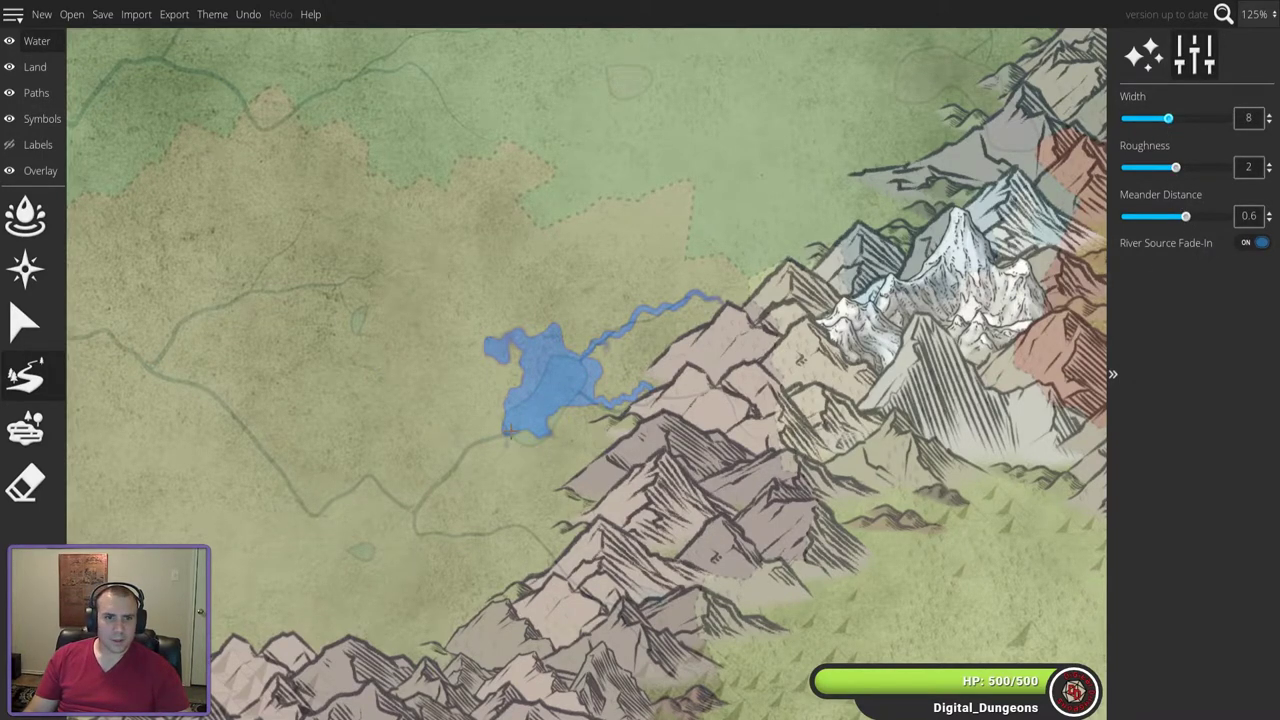
{"action": "left_click_drag", "start_coordinate": [498, 432], "coordinate": [489, 442]}
{"action": "key", "text": "ctrl+z"}
{"action": "left_click", "coordinate": [1250, 243]}
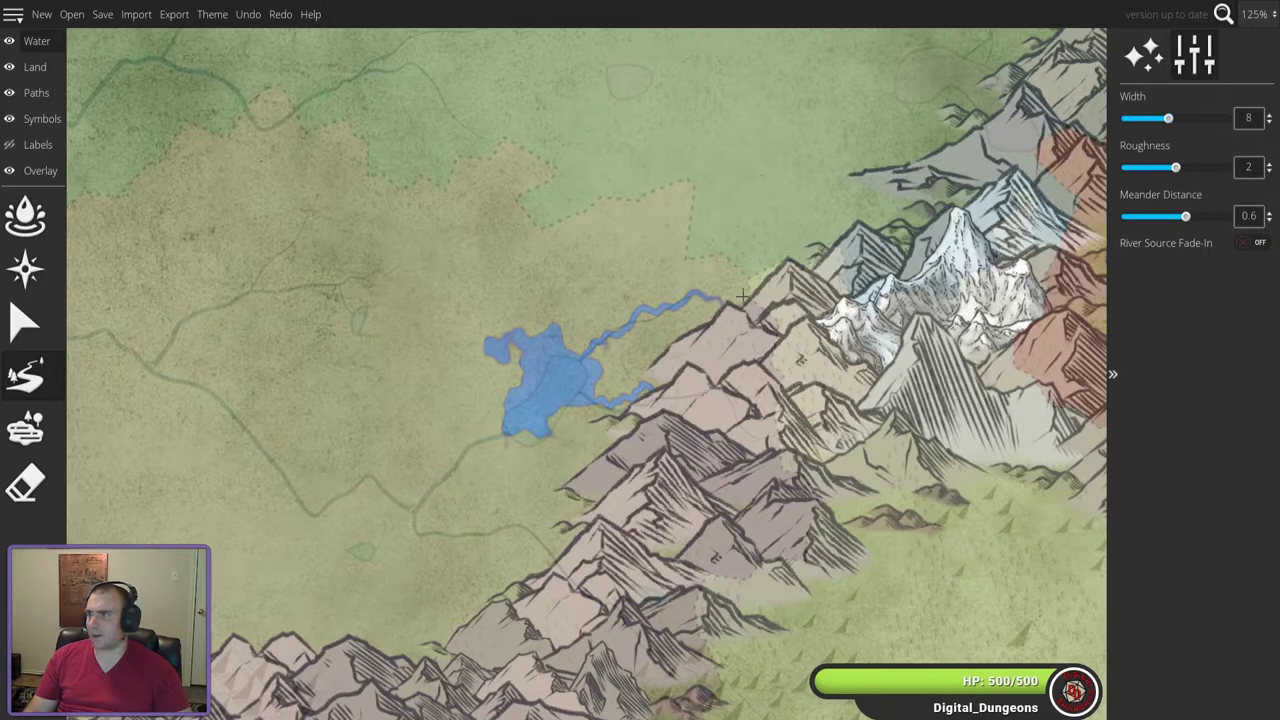
{"action": "left_click_drag", "start_coordinate": [471, 449], "coordinate": [806, 423]}
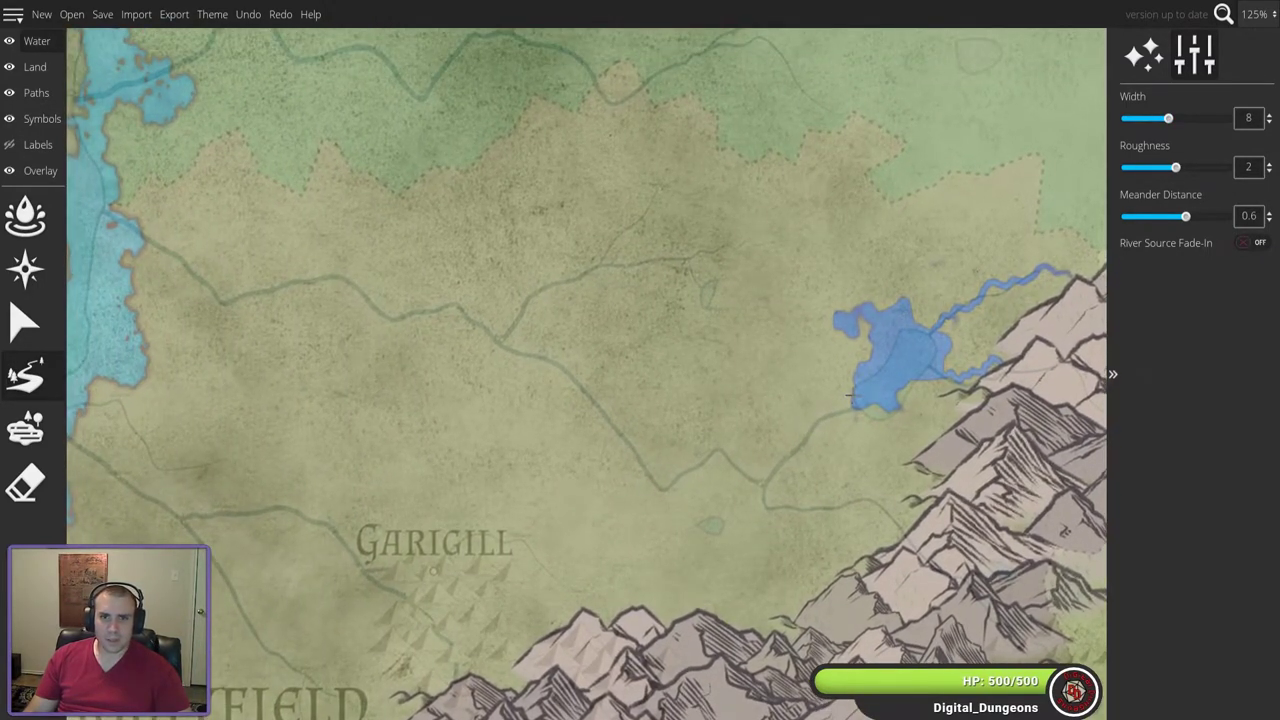
{"action": "mouse_move", "coordinate": [865, 400]}
{"action": "left_mouse_down"}
{"action": "mouse_move", "coordinate": [775, 465]}
{"action": "mouse_move", "coordinate": [718, 440]}
{"action": "mouse_move", "coordinate": [681, 458]}
{"action": "mouse_move", "coordinate": [972, 358]}
{"action": "mouse_move", "coordinate": [1136, 280]}
{"action": "mouse_move", "coordinate": [1171, 218]}
{"action": "mouse_move", "coordinate": [1202, 216]}
{"action": "left_mouse_up"}
{"action": "mouse_move", "coordinate": [800, 308]}
{"action": "left_mouse_down"}
{"action": "mouse_move", "coordinate": [628, 451]}
{"action": "mouse_move", "coordinate": [651, 466]}
{"action": "mouse_move", "coordinate": [634, 457]}
{"action": "mouse_move", "coordinate": [640, 473]}
{"action": "mouse_move", "coordinate": [580, 376]}
{"action": "mouse_move", "coordinate": [497, 345]}
{"action": "mouse_move", "coordinate": [450, 306]}
{"action": "mouse_move", "coordinate": [251, 266]}
{"action": "mouse_move", "coordinate": [335, 255]}
{"action": "mouse_move", "coordinate": [206, 290]}
{"action": "mouse_move", "coordinate": [140, 232]}
{"action": "mouse_move", "coordinate": [116, 268]}
{"action": "left_mouse_up"}
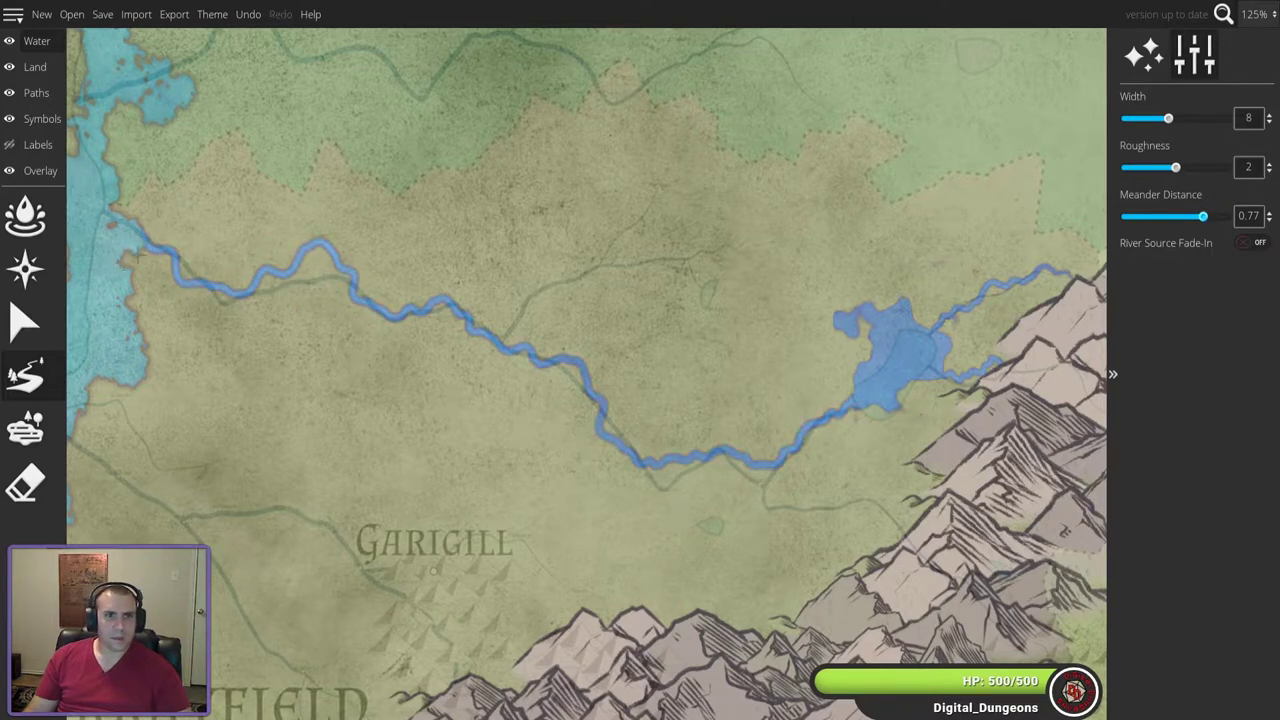
{"action": "left_click", "coordinate": [10, 171]}
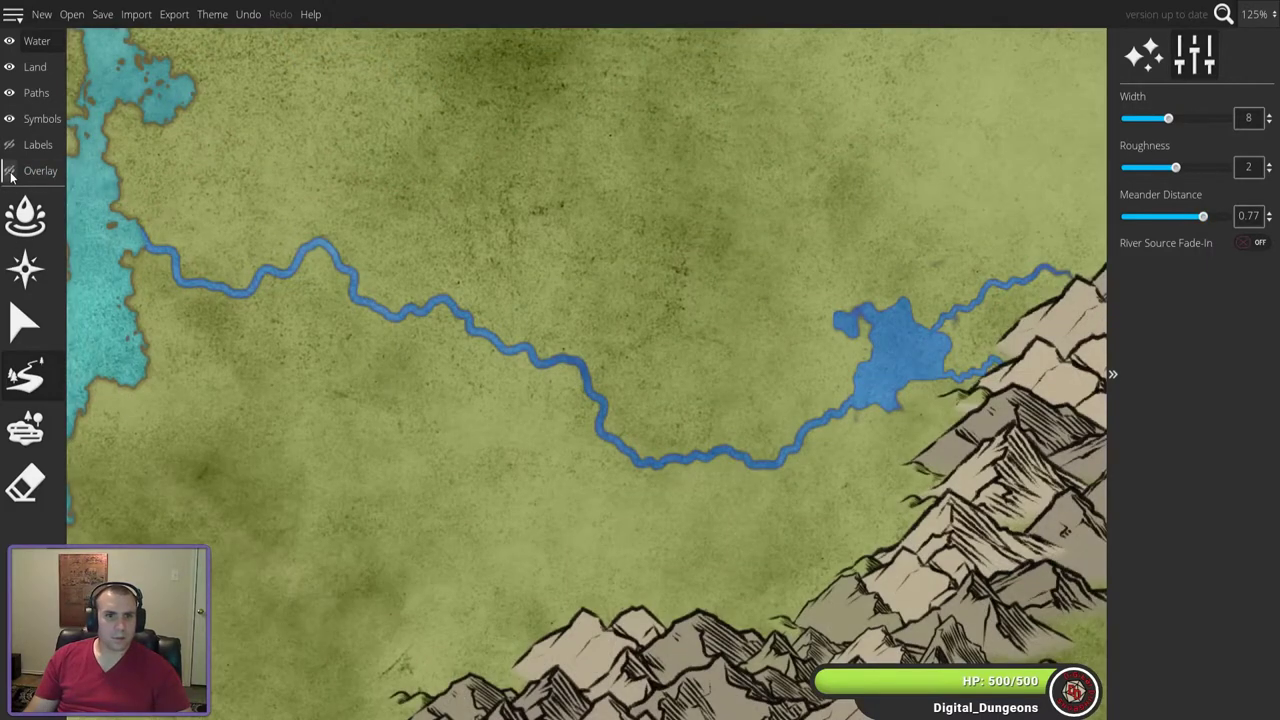
{"action": "left_click", "coordinate": [10, 172]}
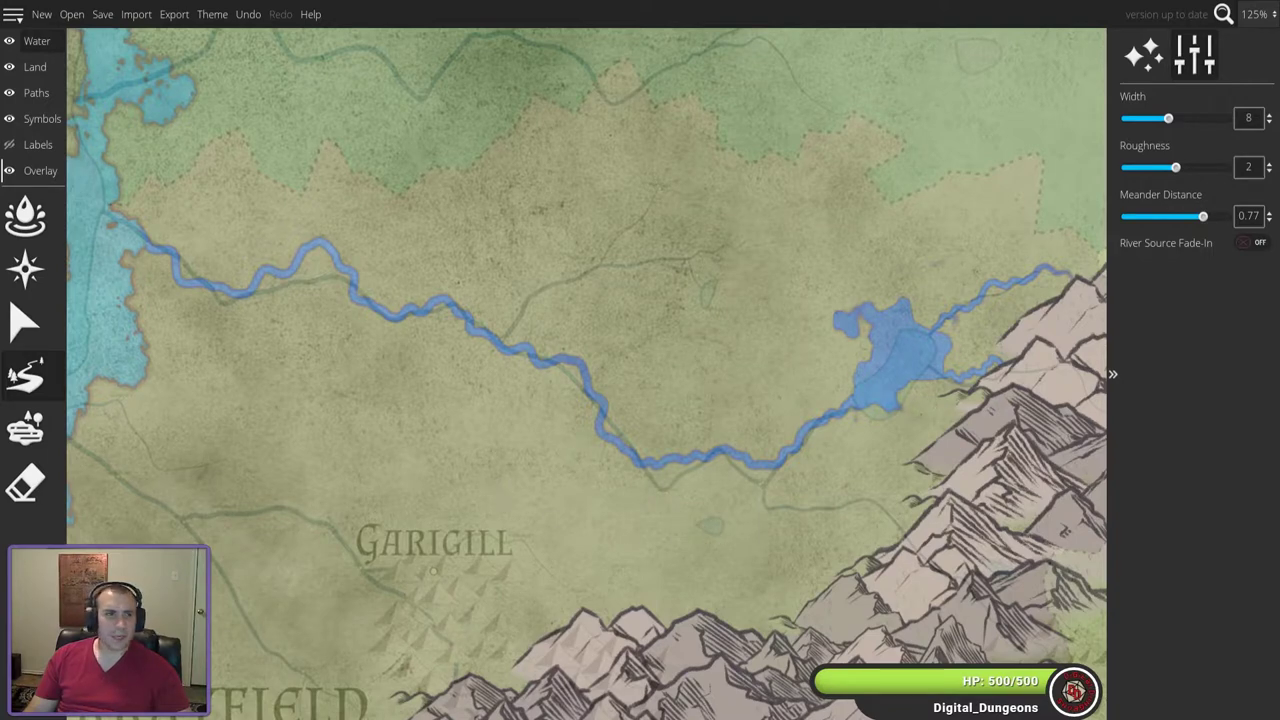
- Add a small lake west of the large lake with brush size 97, at the overlay's marked tributary source
{"action": "left_click", "coordinate": [27, 427]}
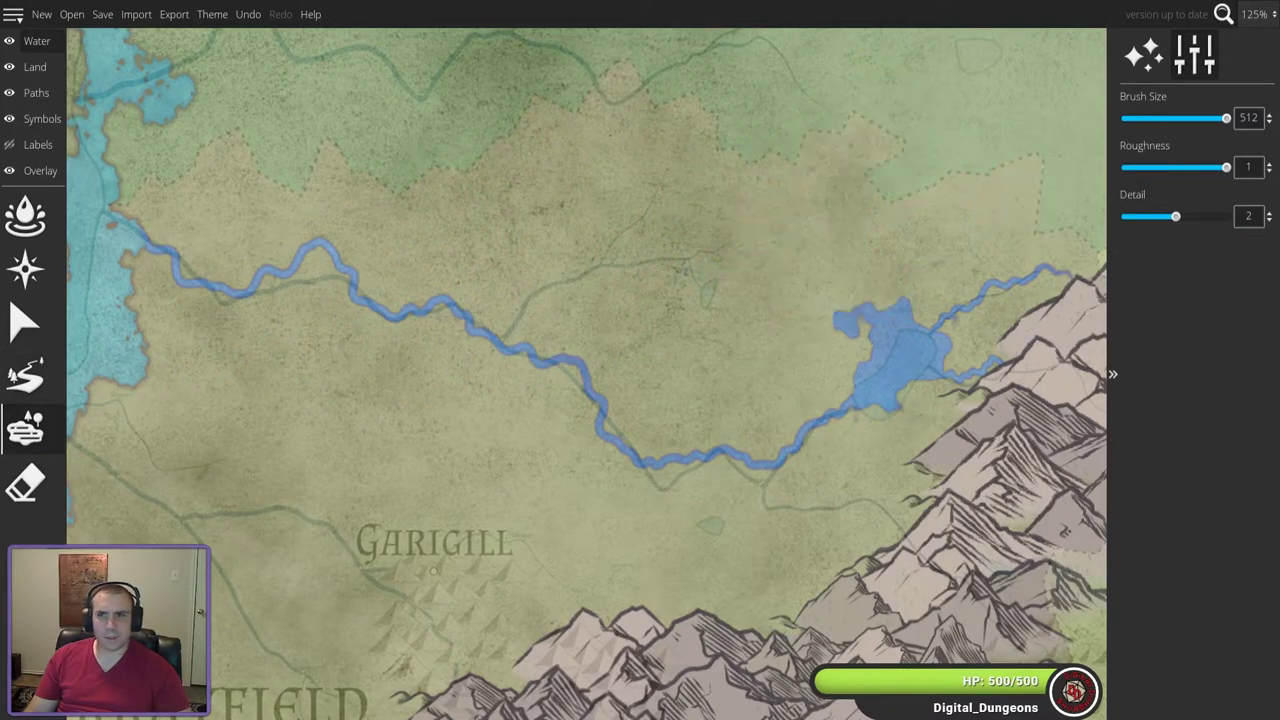
{"action": "left_click_drag", "start_coordinate": [1229, 118], "coordinate": [1155, 118]}
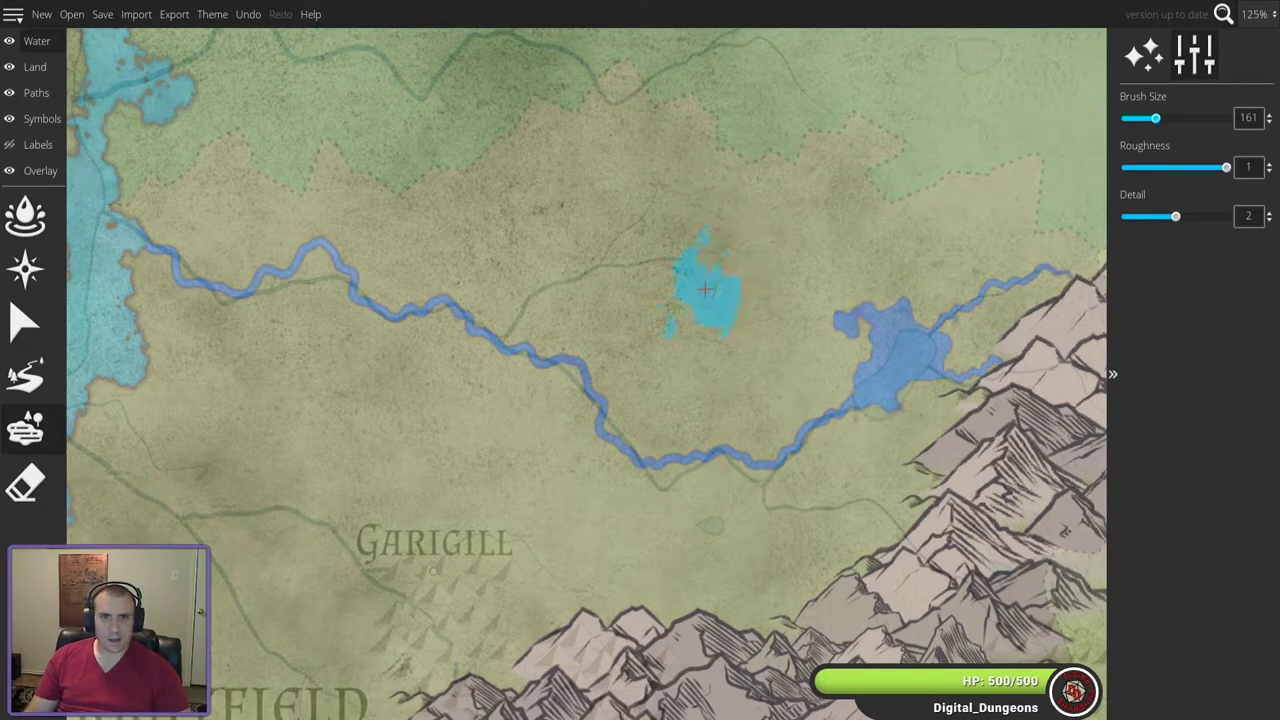
{"action": "scroll", "coordinate": [700, 275], "scroll_direction": "down", "scroll_amount": 5}
{"action": "scroll", "coordinate": [698, 263], "scroll_direction": "down", "scroll_amount": 1}
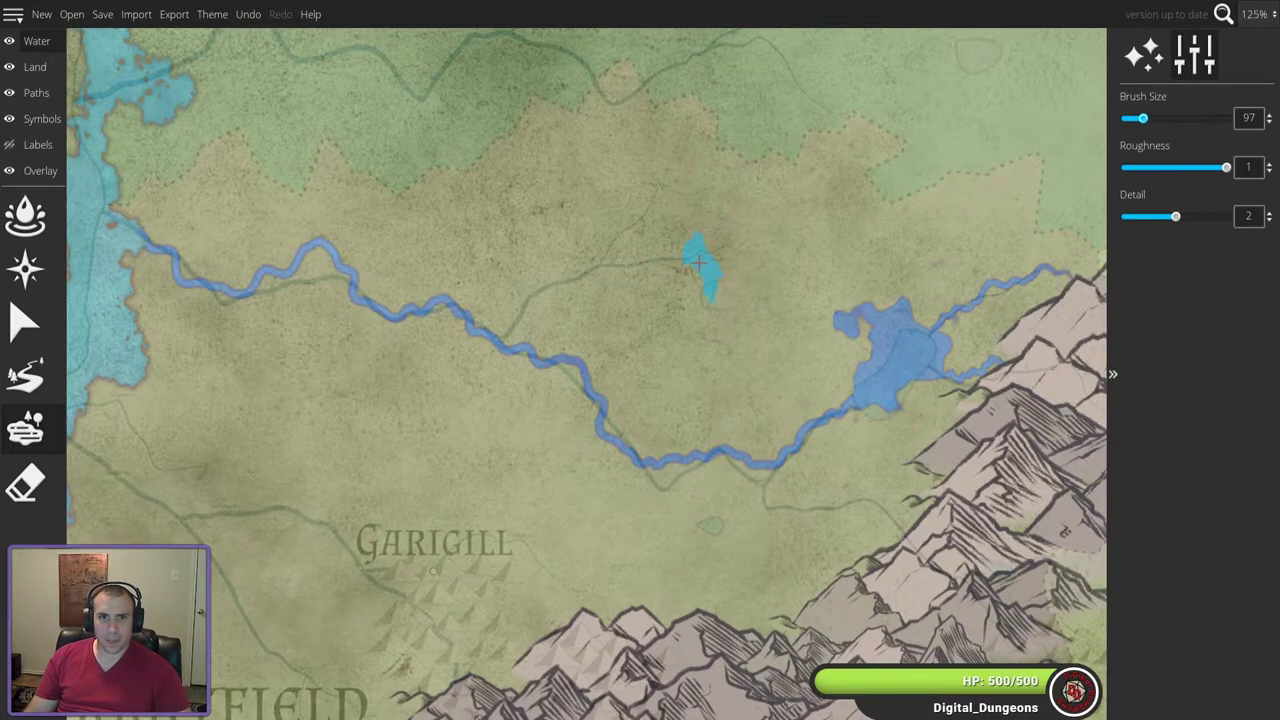
{"action": "left_click", "coordinate": [687, 252]}
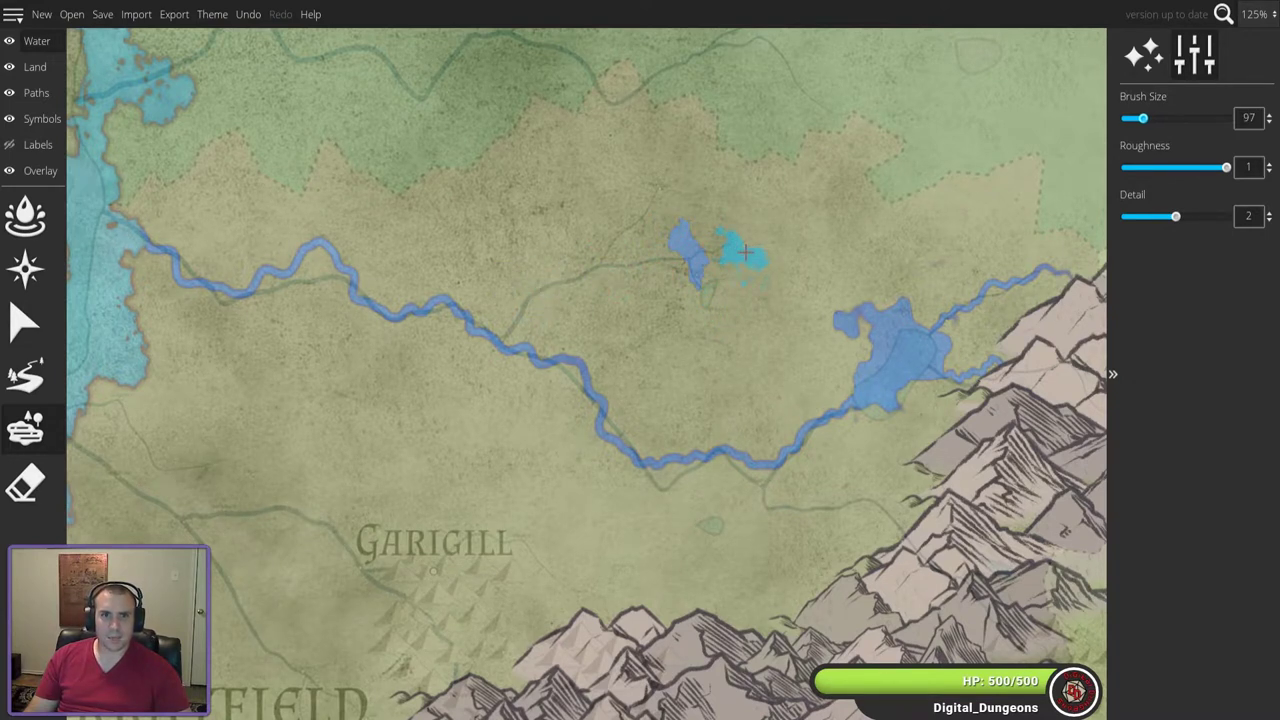
- Draw a width 6 tributary from the small lake southwest into the long river
{"action": "left_click", "coordinate": [25, 375]}
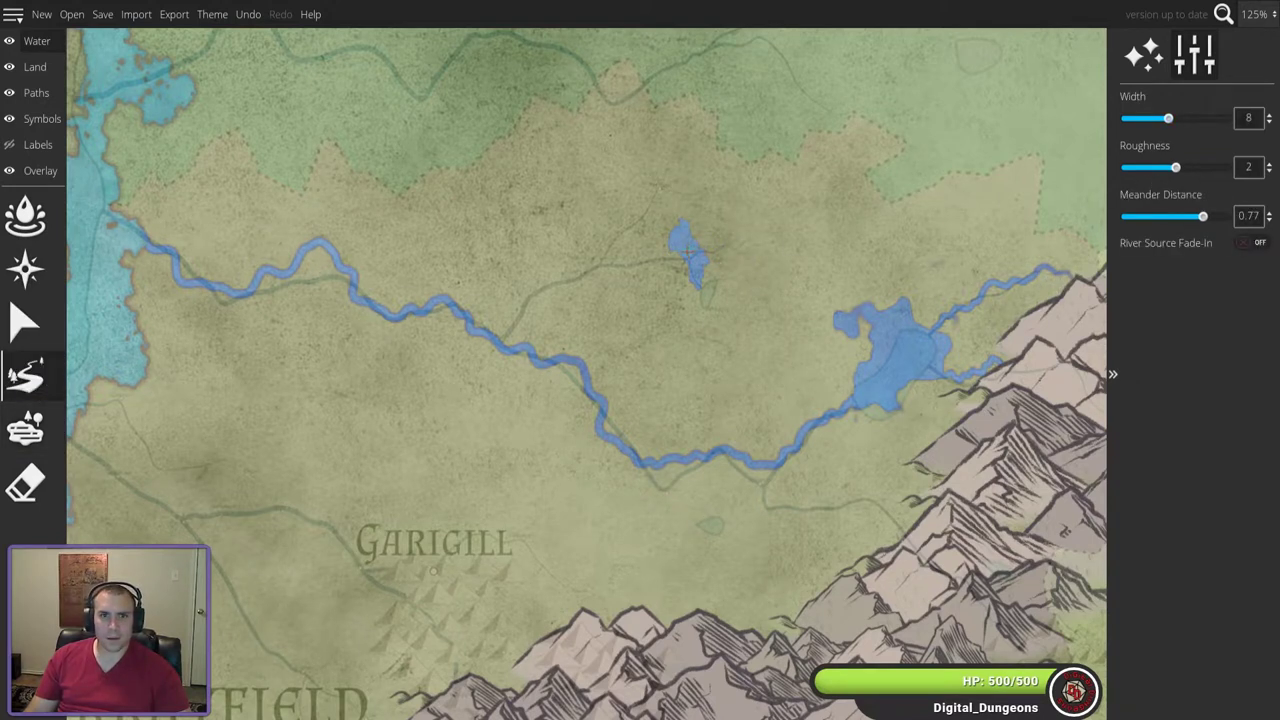
{"action": "scroll", "coordinate": [683, 245], "scroll_direction": "down", "scroll_amount": 2}
{"action": "mouse_move", "coordinate": [683, 243]}
{"action": "left_mouse_down"}
{"action": "mouse_move", "coordinate": [642, 266]}
{"action": "mouse_move", "coordinate": [584, 266]}
{"action": "mouse_move", "coordinate": [546, 289]}
{"action": "mouse_move", "coordinate": [447, 301]}
{"action": "mouse_move", "coordinate": [425, 324]}
{"action": "left_mouse_up"}
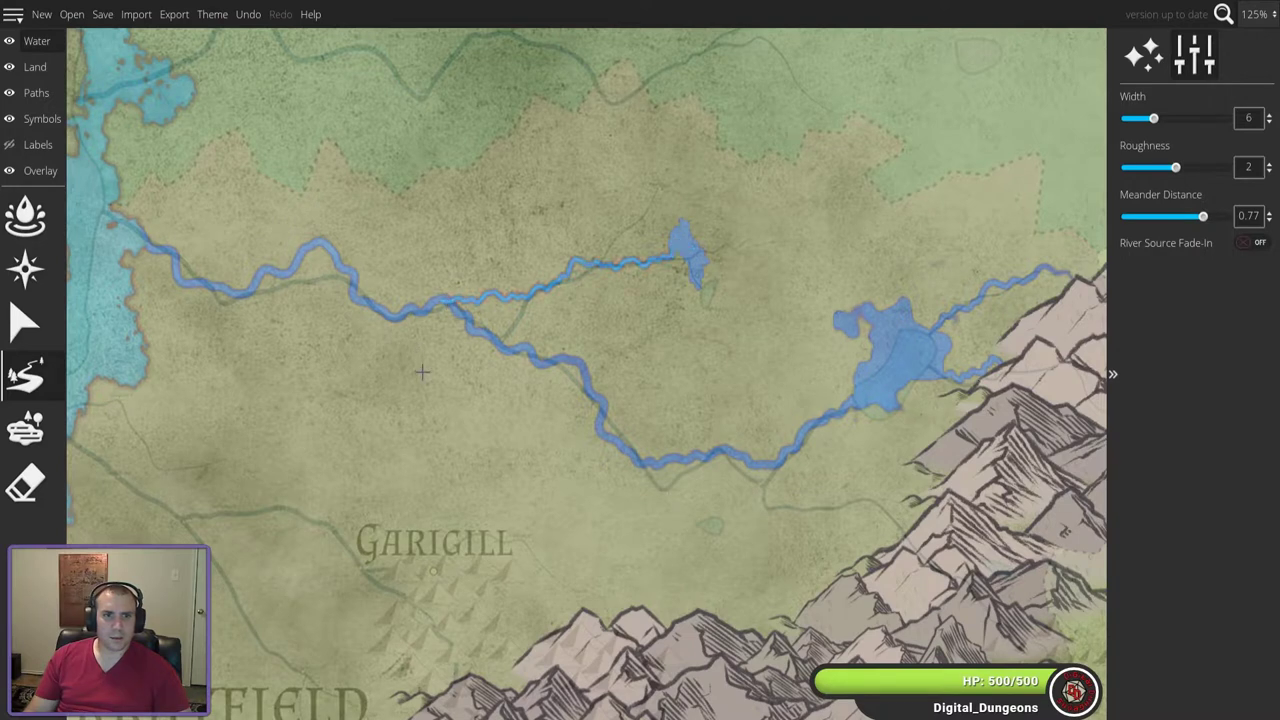
{"action": "key", "text": "bracketleft"}
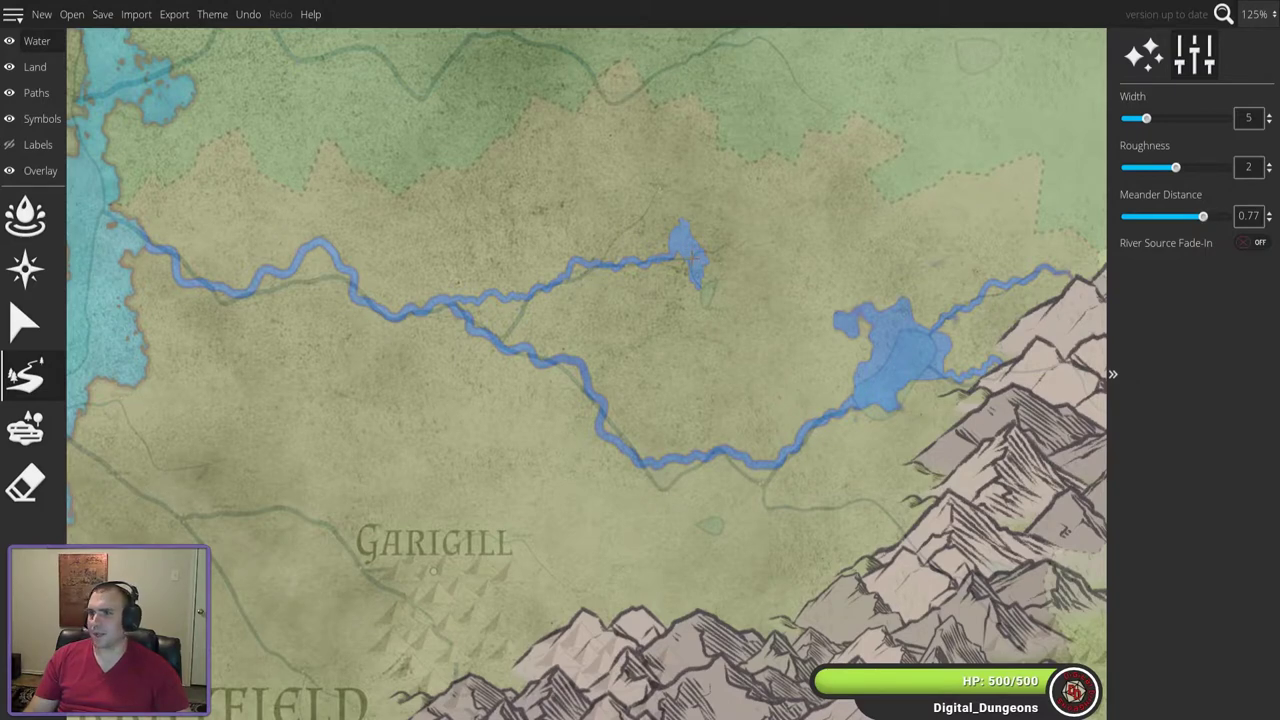
{"action": "left_click_drag", "start_coordinate": [496, 554], "coordinate": [689, 341]}
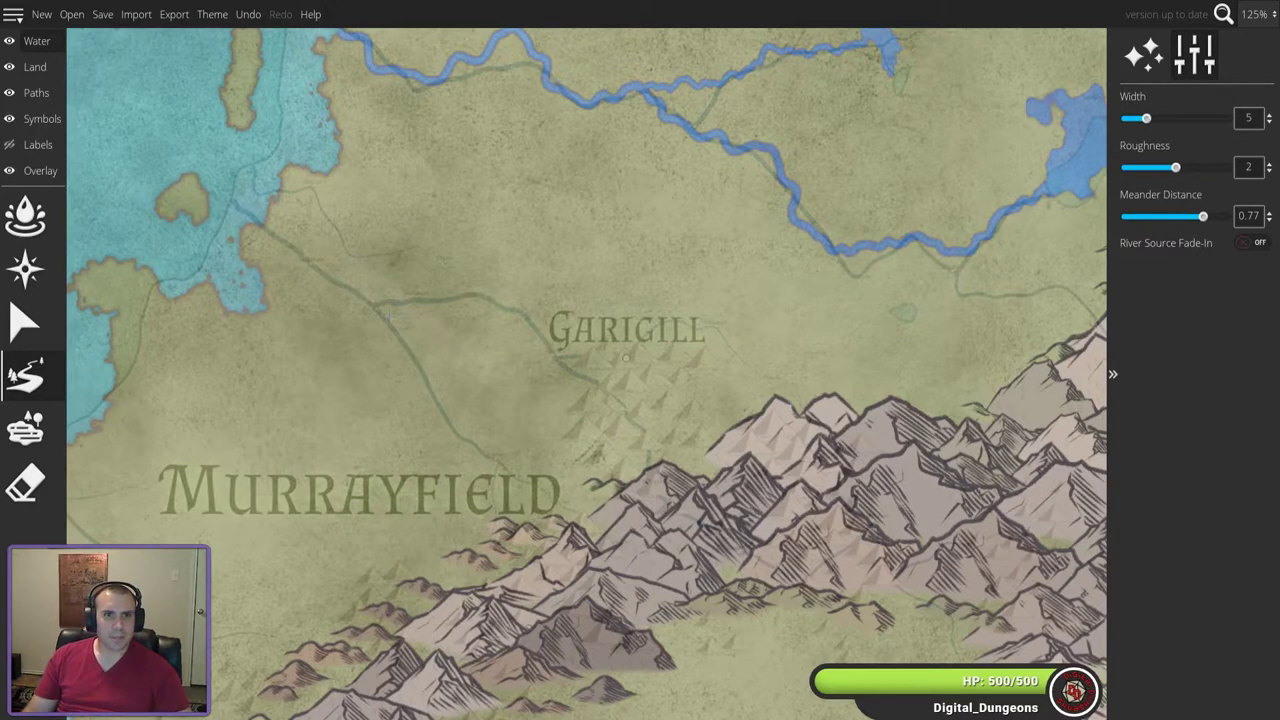
{"action": "key", "text": "bracketleft"}
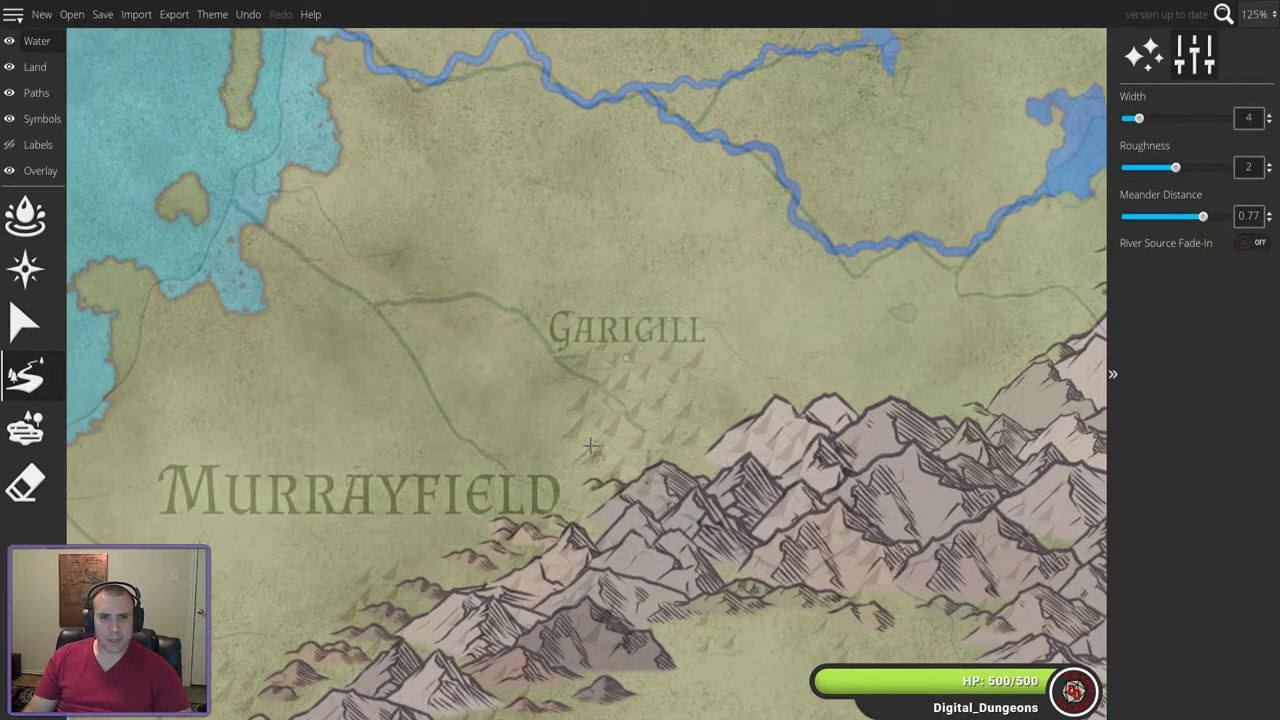
{"action": "scroll", "coordinate": [590, 446], "scroll_direction": "down", "scroll_amount": 8}
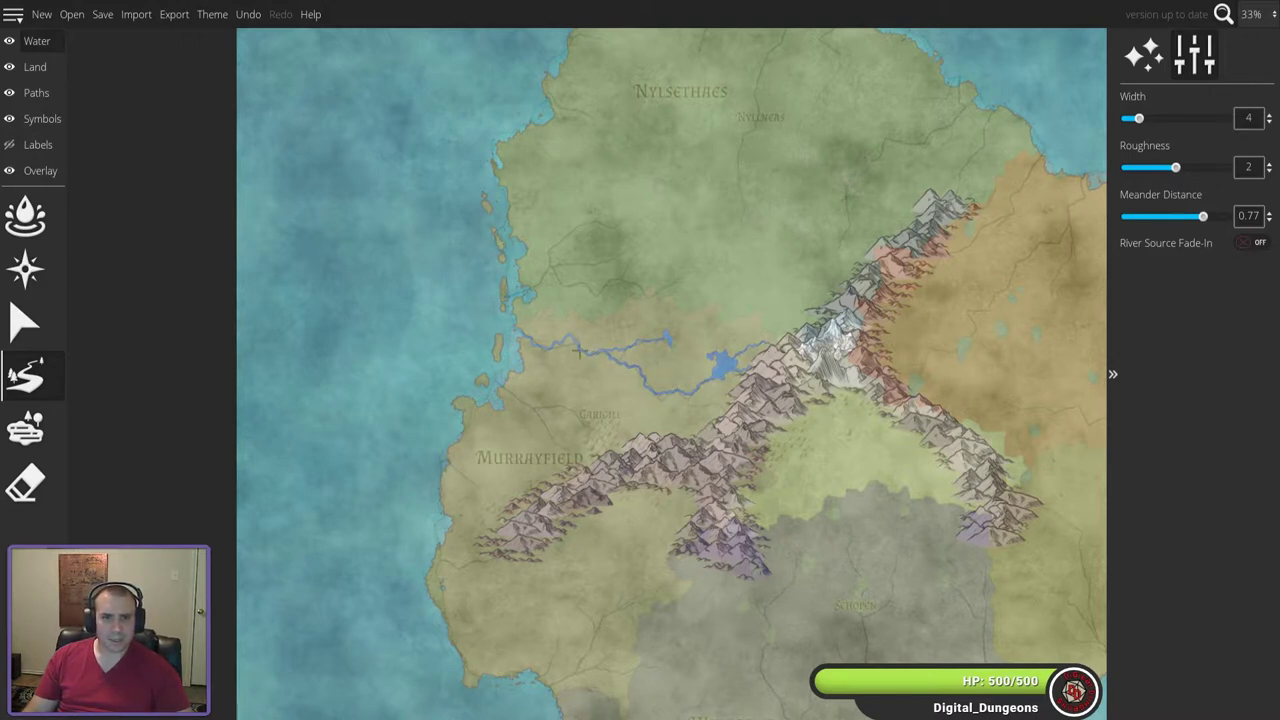
{"action": "key", "text": "bracketright"}
{"action": "key", "text": "bracketleft"}
{"action": "scroll", "coordinate": [640, 358], "scroll_direction": "up", "scroll_amount": 3}
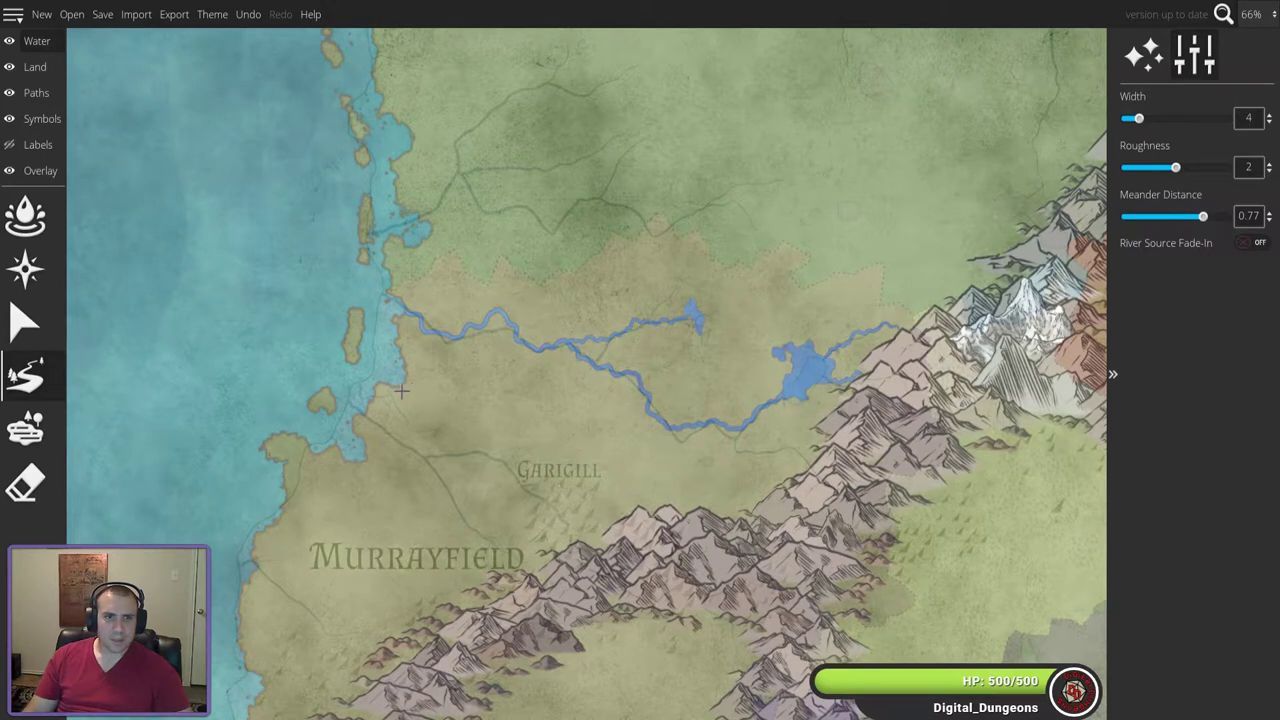
- Try erasing the long river's course and redrawing it from the large lake's outlet at width 5
{"action": "left_click", "coordinate": [25, 485]}
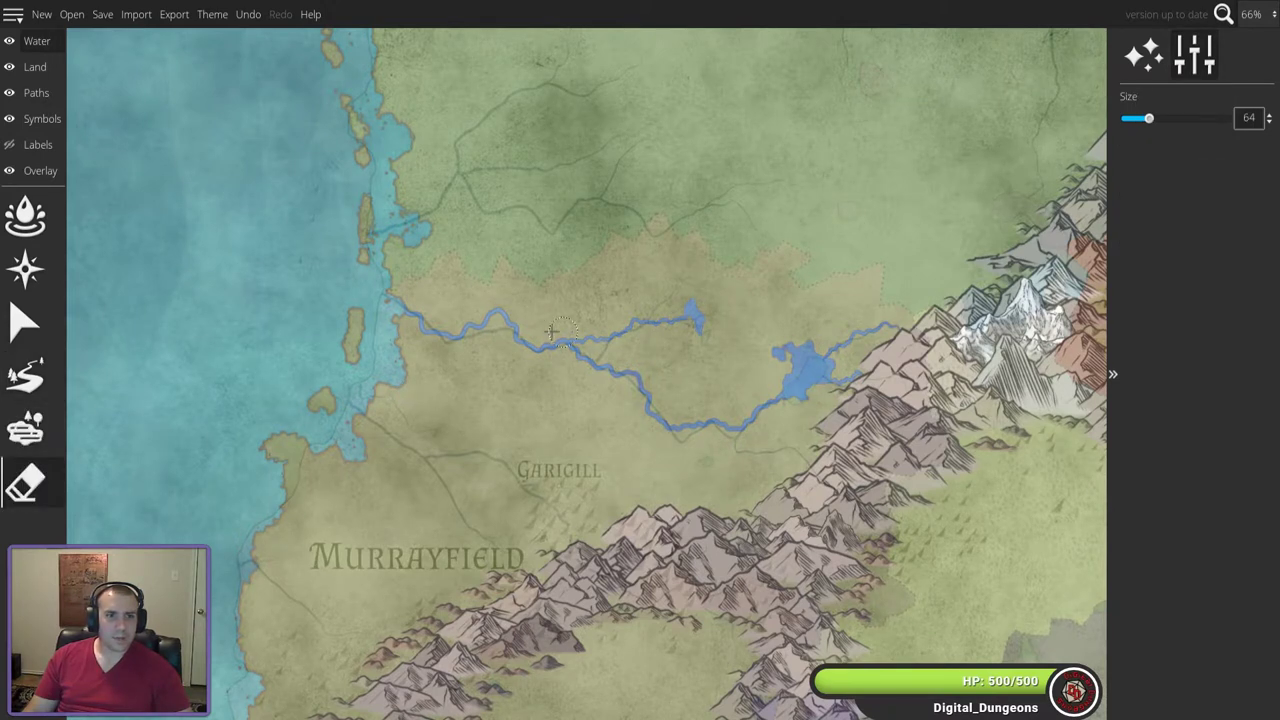
{"action": "mouse_move", "coordinate": [492, 312]}
{"action": "left_mouse_down"}
{"action": "mouse_move", "coordinate": [457, 321]}
{"action": "mouse_move", "coordinate": [479, 330]}
{"action": "mouse_move", "coordinate": [423, 325]}
{"action": "mouse_move", "coordinate": [390, 300]}
{"action": "mouse_move", "coordinate": [405, 344]}
{"action": "mouse_move", "coordinate": [499, 322]}
{"action": "mouse_move", "coordinate": [631, 373]}
{"action": "mouse_move", "coordinate": [661, 423]}
{"action": "mouse_move", "coordinate": [720, 425]}
{"action": "left_mouse_up"}
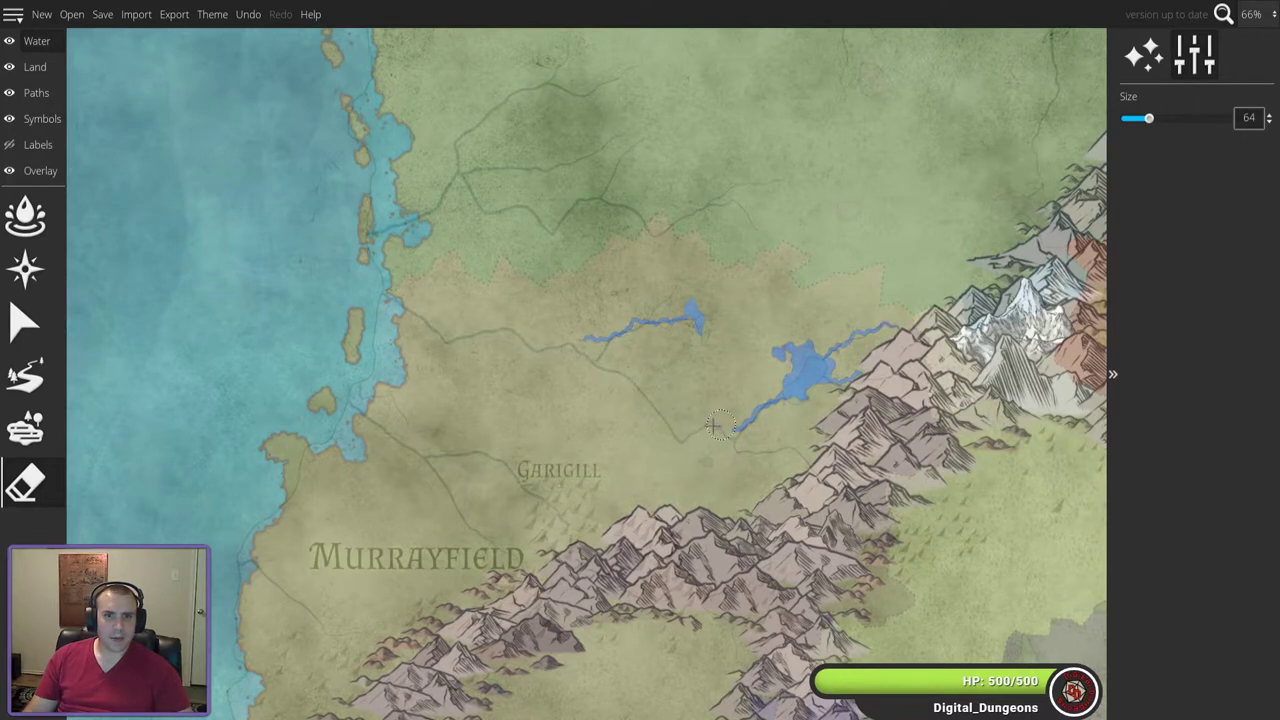
{"action": "left_click", "coordinate": [12, 372]}
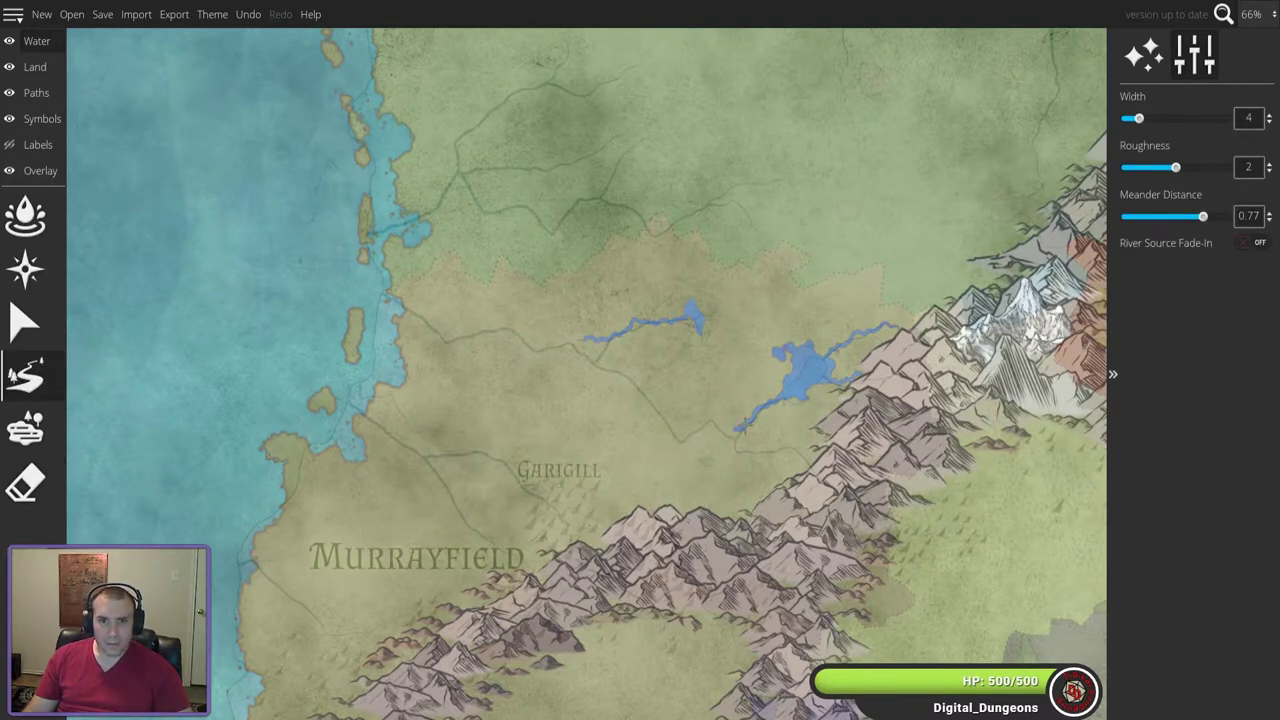
{"action": "scroll", "coordinate": [748, 436], "scroll_direction": "up", "scroll_amount": 1}
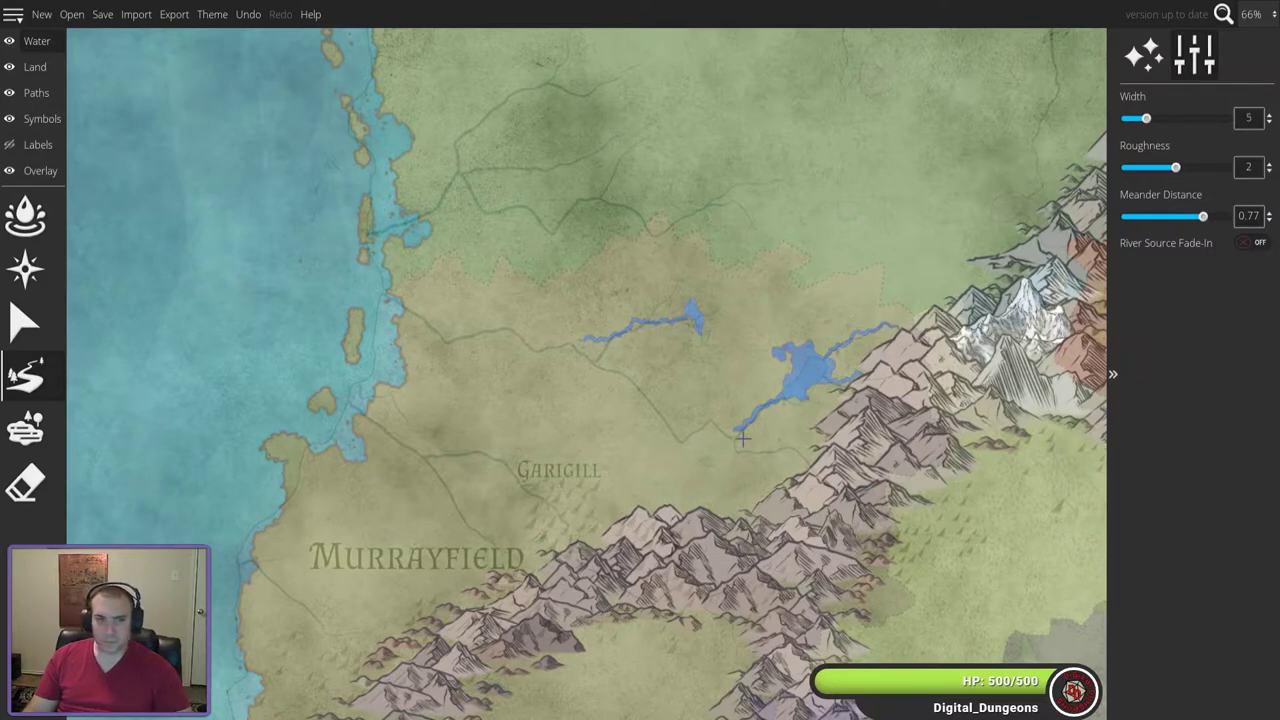
{"action": "scroll", "coordinate": [746, 434], "scroll_direction": "up", "scroll_amount": 3}
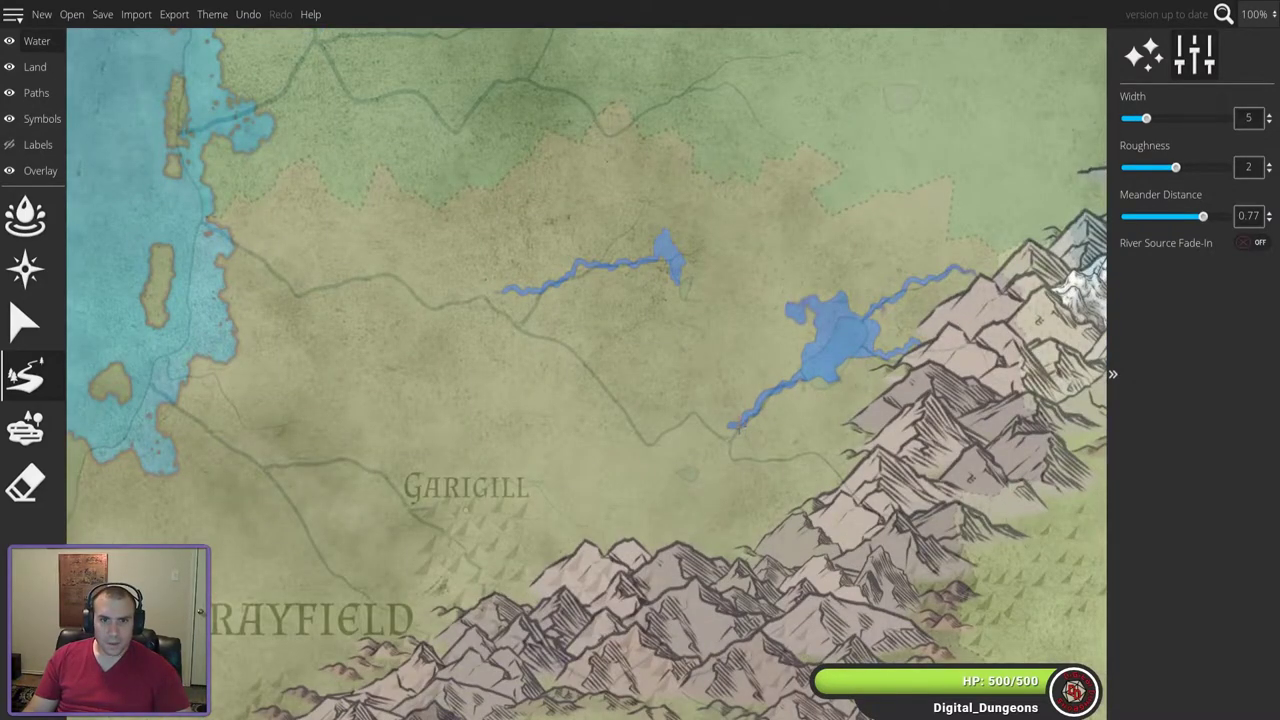
{"action": "mouse_move", "coordinate": [731, 424]}
{"action": "left_mouse_down"}
{"action": "mouse_move", "coordinate": [614, 418]}
{"action": "mouse_move", "coordinate": [579, 377]}
{"action": "mouse_move", "coordinate": [547, 376]}
{"action": "mouse_move", "coordinate": [544, 437]}
{"action": "mouse_move", "coordinate": [491, 464]}
{"action": "mouse_move", "coordinate": [469, 501]}
{"action": "mouse_move", "coordinate": [523, 436]}
{"action": "mouse_move", "coordinate": [374, 429]}
{"action": "mouse_move", "coordinate": [408, 410]}
{"action": "left_mouse_up"}
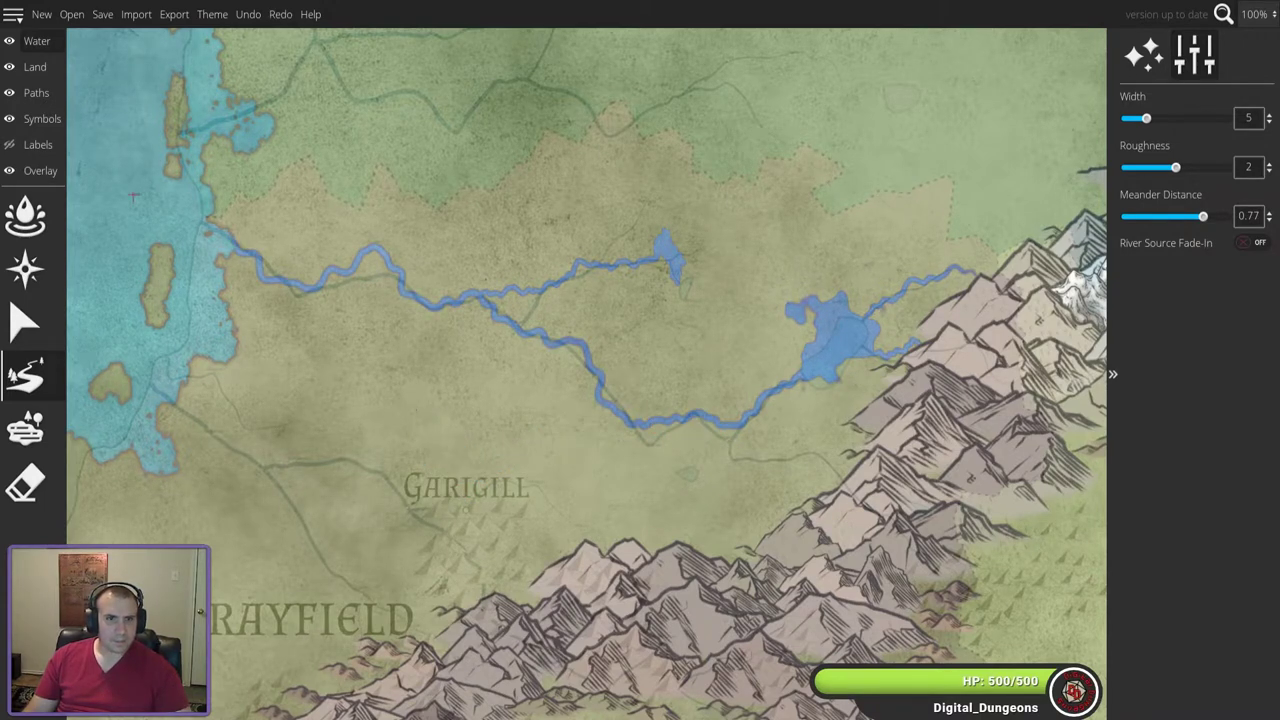
- Erase the long river and its tributary with the size 64 eraser, keeping both lakes and the mountain streams
{"action": "left_click", "coordinate": [31, 420]}
{"action": "mouse_move", "coordinate": [227, 237]}
{"action": "left_mouse_down"}
{"action": "mouse_move", "coordinate": [333, 274]}
{"action": "mouse_move", "coordinate": [387, 261]}
{"action": "mouse_move", "coordinate": [357, 273]}
{"action": "mouse_move", "coordinate": [254, 242]}
{"action": "mouse_move", "coordinate": [253, 268]}
{"action": "mouse_move", "coordinate": [353, 262]}
{"action": "mouse_move", "coordinate": [440, 298]}
{"action": "mouse_move", "coordinate": [457, 287]}
{"action": "mouse_move", "coordinate": [562, 344]}
{"action": "mouse_move", "coordinate": [619, 409]}
{"action": "mouse_move", "coordinate": [727, 422]}
{"action": "mouse_move", "coordinate": [763, 377]}
{"action": "left_mouse_up"}
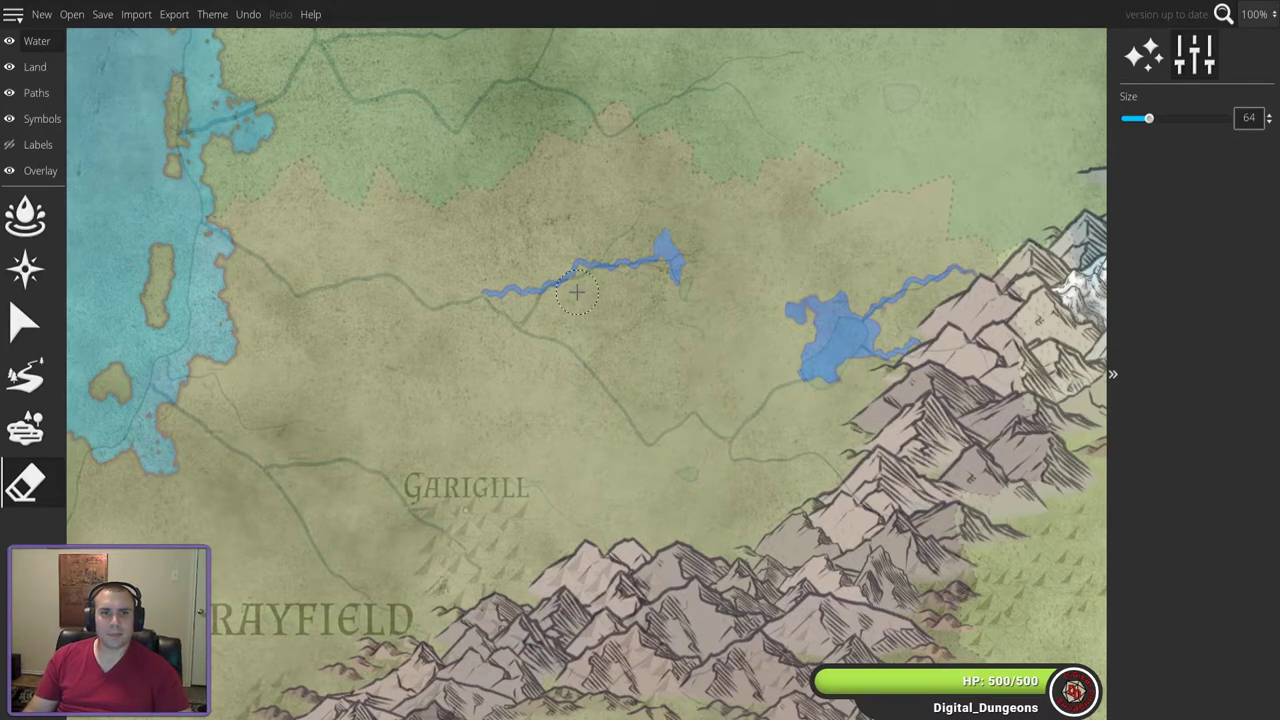
{"action": "mouse_move", "coordinate": [648, 264]}
{"action": "left_mouse_down"}
{"action": "mouse_move", "coordinate": [560, 264]}
{"action": "mouse_move", "coordinate": [496, 305]}
{"action": "left_mouse_up"}
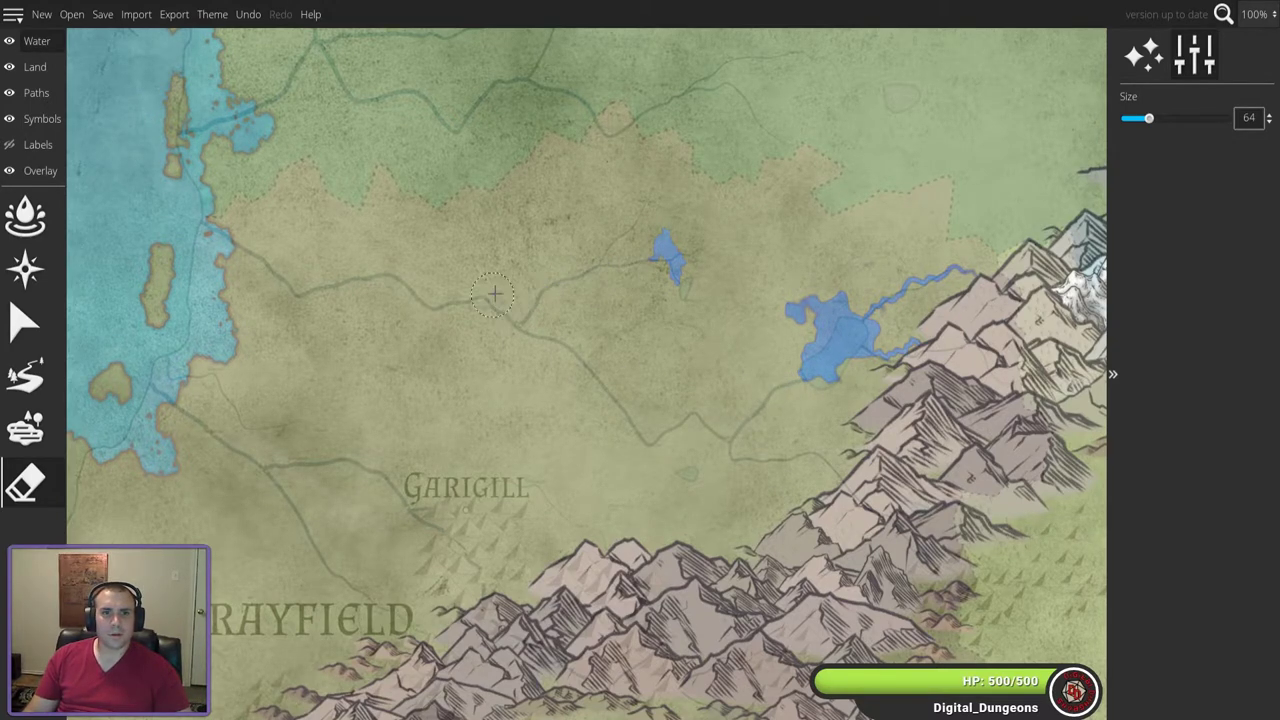
- Draw a river from the mountains past Garigill to the west coast at width 7, roughness 2, meander distance 0.52, with source fade-in on
{"action": "left_click", "coordinate": [27, 378]}
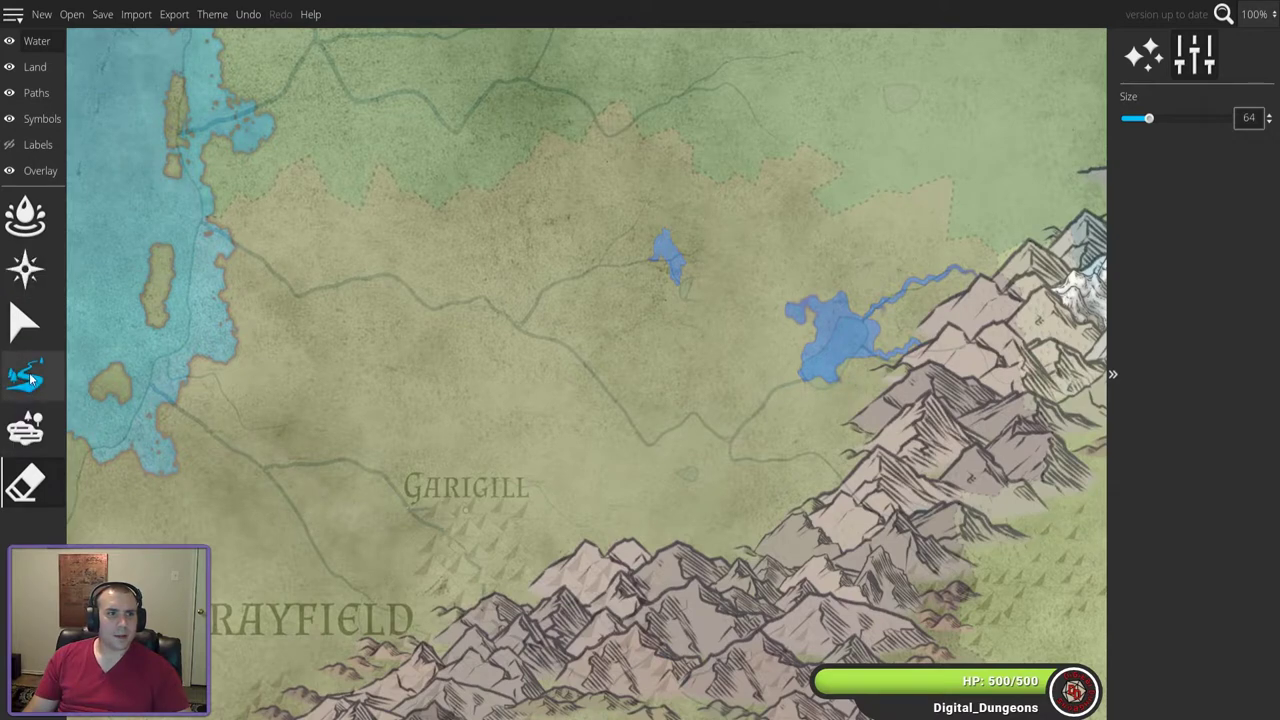
{"action": "left_click", "coordinate": [28, 379]}
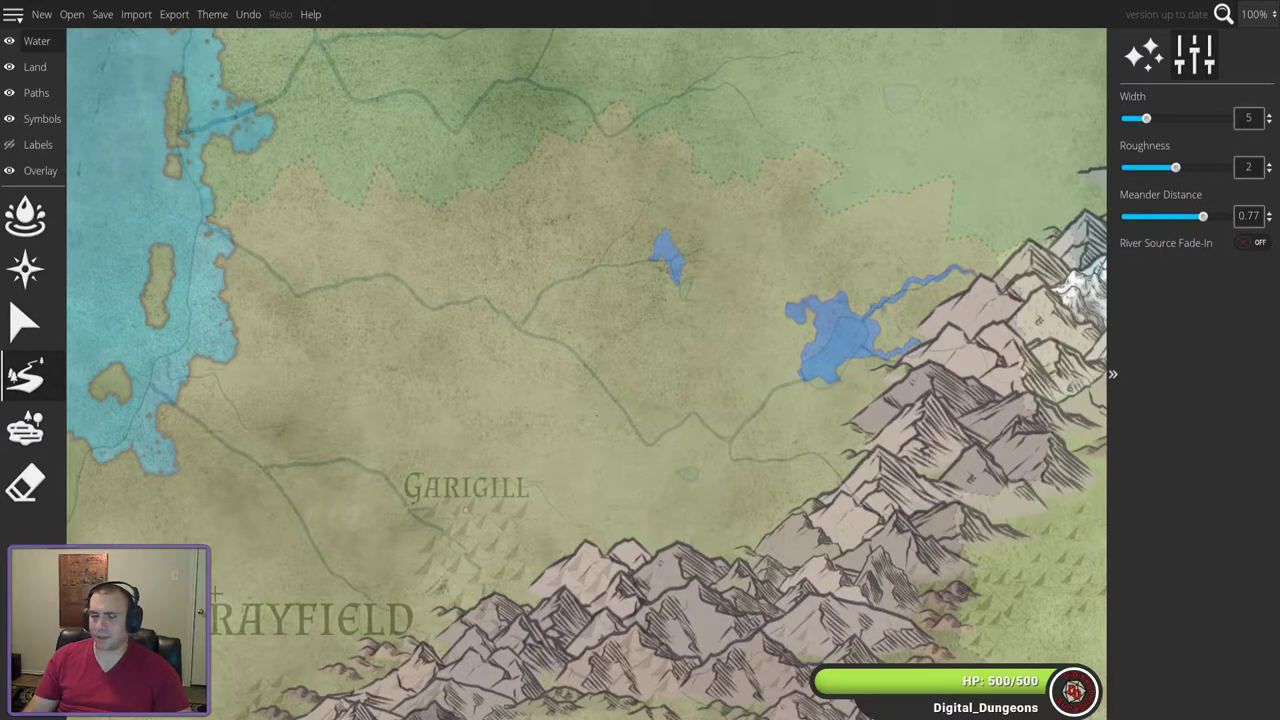
{"action": "left_click", "coordinate": [1246, 246]}
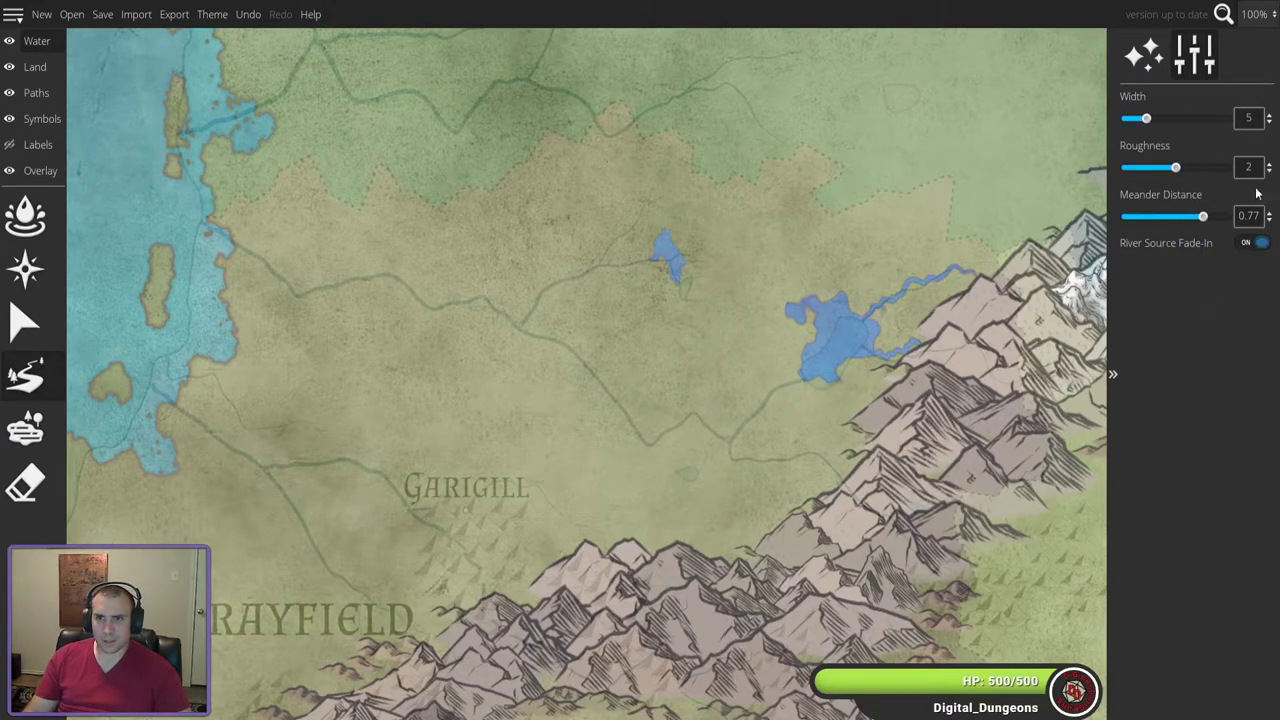
{"action": "left_click_drag", "start_coordinate": [1205, 219], "coordinate": [1179, 219]}
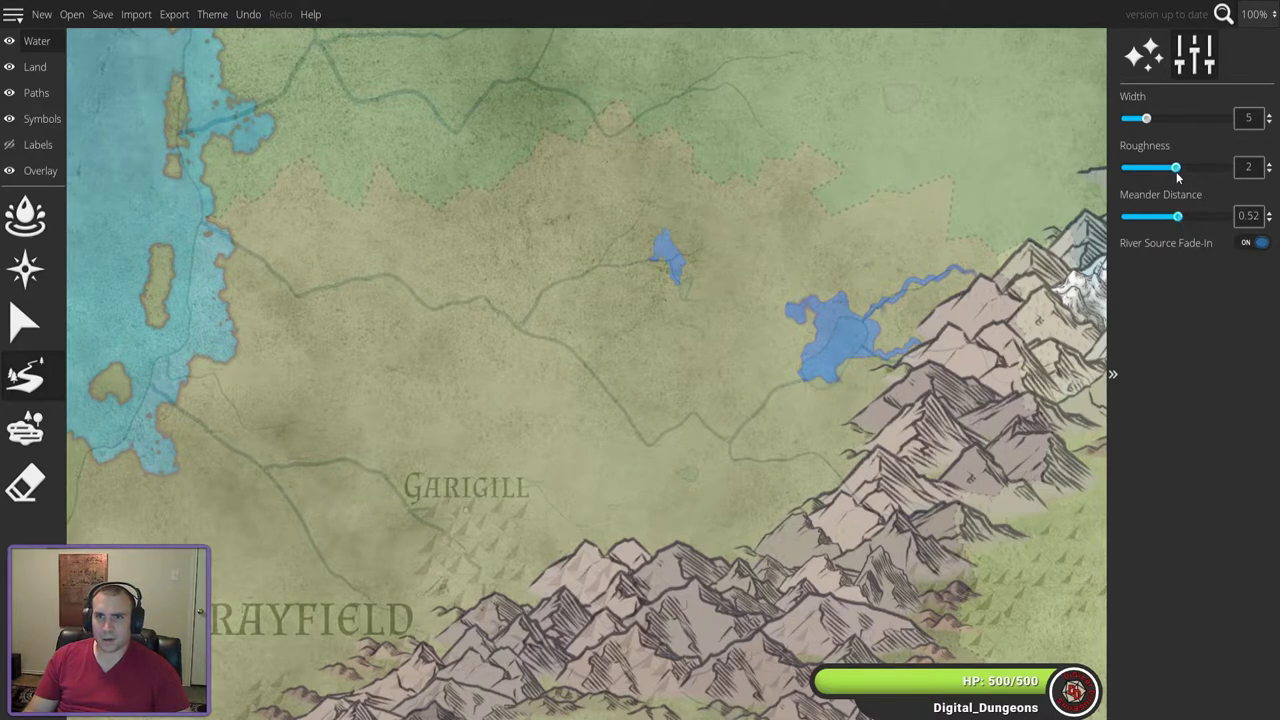
{"action": "left_click", "coordinate": [1160, 118]}
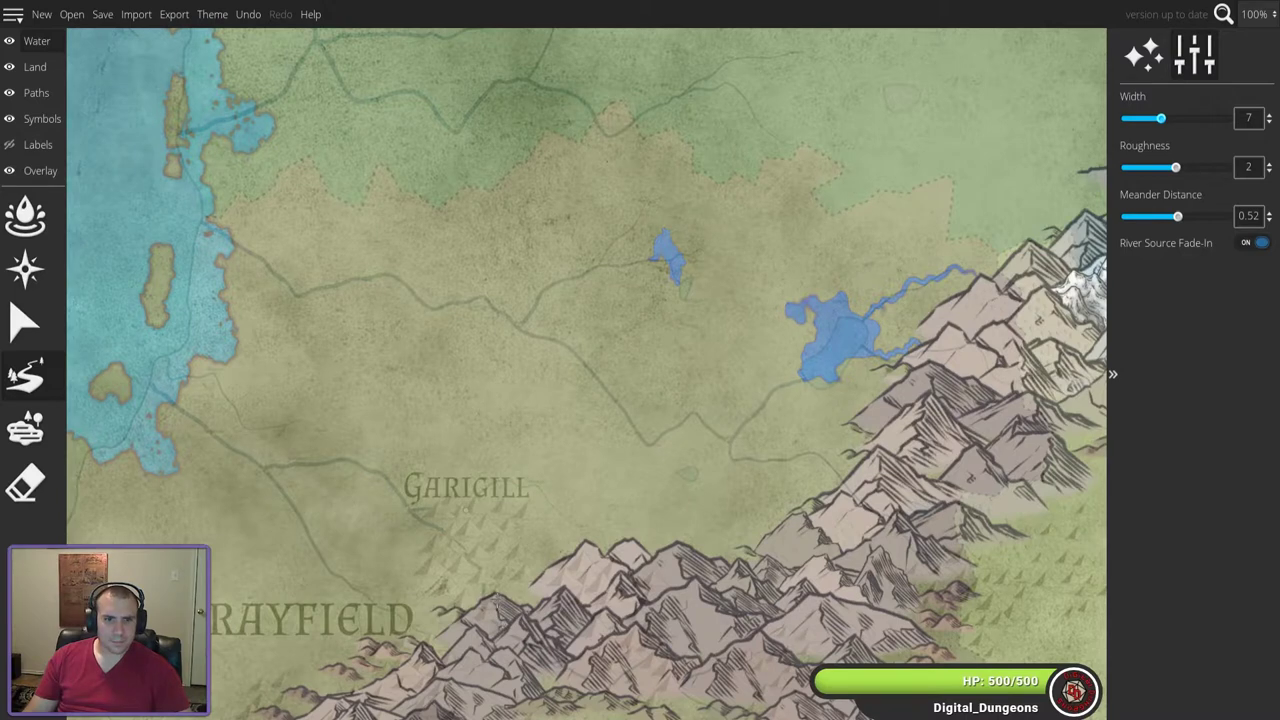
{"action": "mouse_move", "coordinate": [483, 578]}
{"action": "left_mouse_down"}
{"action": "mouse_move", "coordinate": [465, 516]}
{"action": "mouse_move", "coordinate": [410, 487]}
{"action": "mouse_move", "coordinate": [373, 408]}
{"action": "mouse_move", "coordinate": [349, 389]}
{"action": "mouse_move", "coordinate": [274, 366]}
{"action": "mouse_move", "coordinate": [242, 339]}
{"action": "mouse_move", "coordinate": [201, 362]}
{"action": "left_mouse_up"}
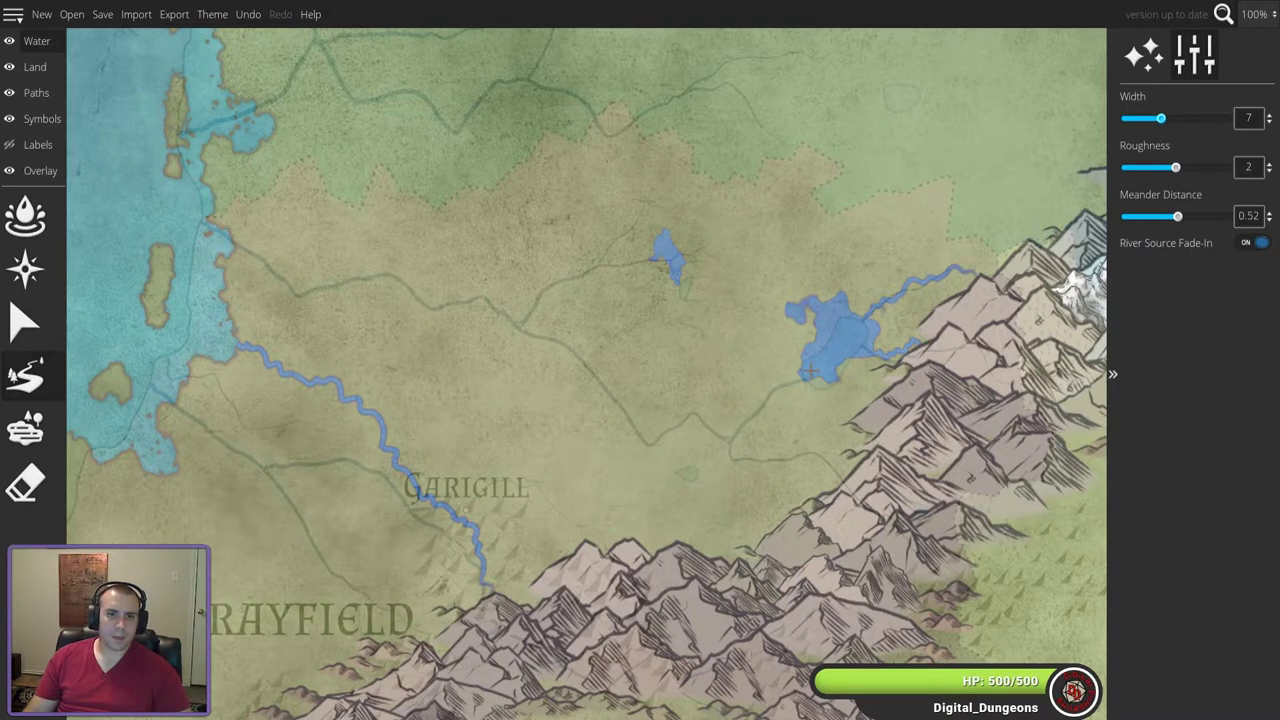
- Draw a river at width 7 with source fade-in off from the large lake's southwest shore west into the Garigill river
{"action": "left_click_drag", "start_coordinate": [804, 366], "coordinate": [780, 386]}
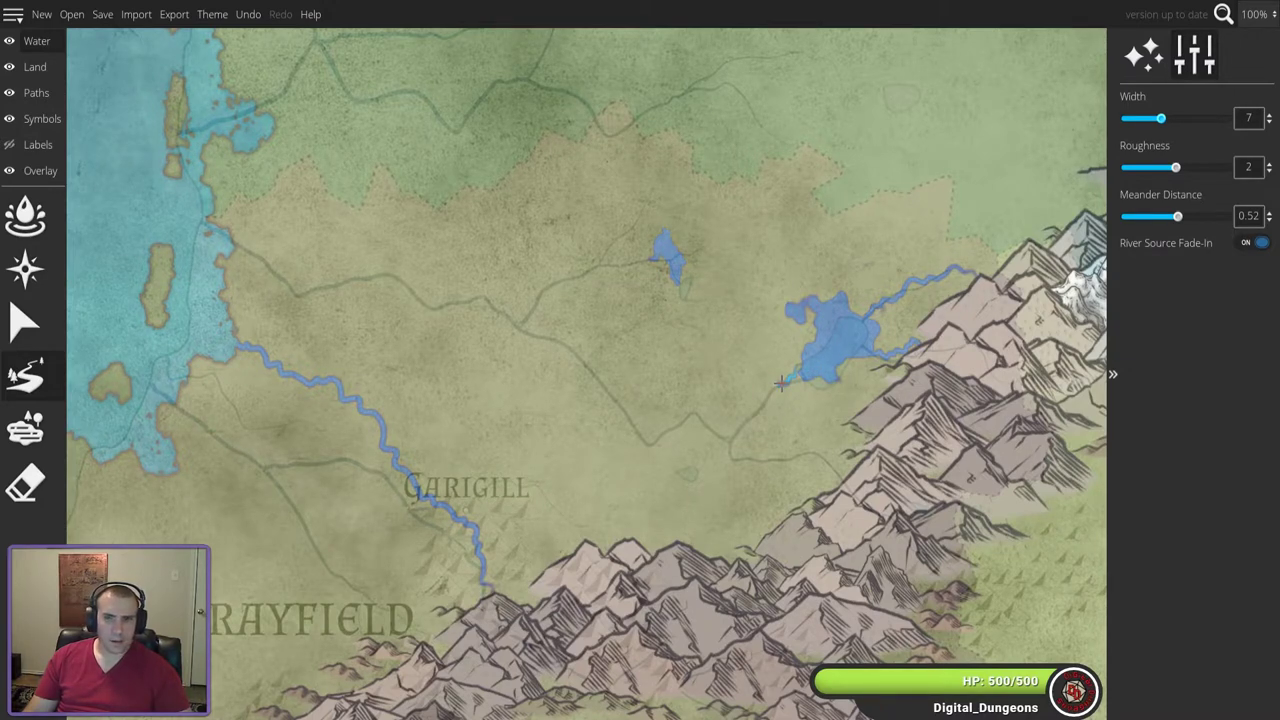
{"action": "key", "text": "ctrl+z"}
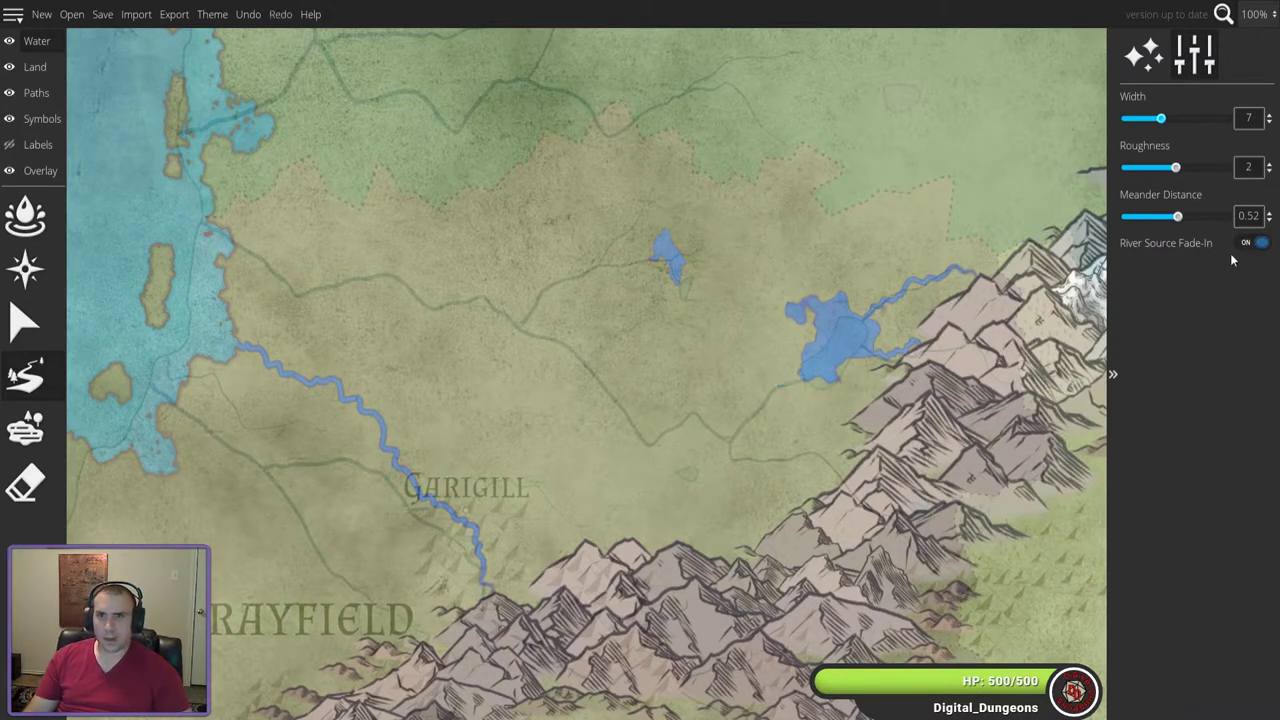
{"action": "left_click", "coordinate": [1250, 244]}
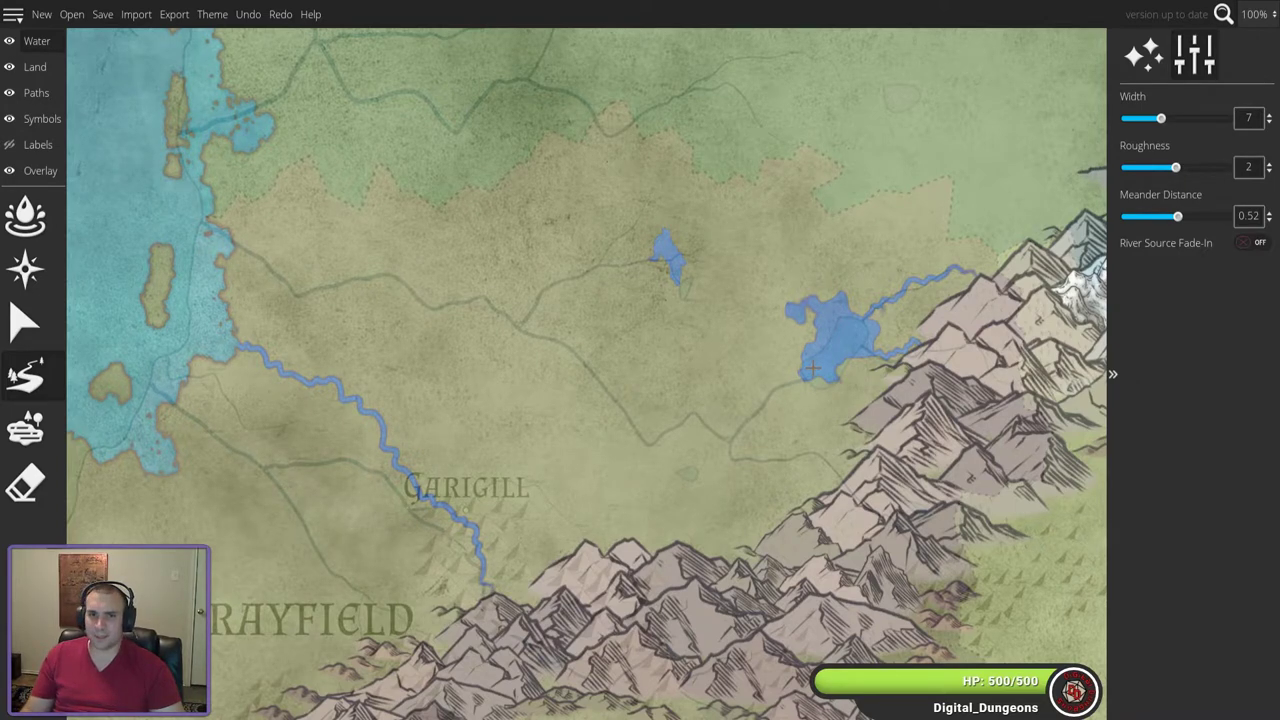
{"action": "mouse_move", "coordinate": [803, 378]}
{"action": "left_mouse_down"}
{"action": "mouse_move", "coordinate": [730, 420]}
{"action": "mouse_move", "coordinate": [640, 380]}
{"action": "mouse_move", "coordinate": [550, 375]}
{"action": "mouse_move", "coordinate": [390, 408]}
{"action": "left_mouse_up"}
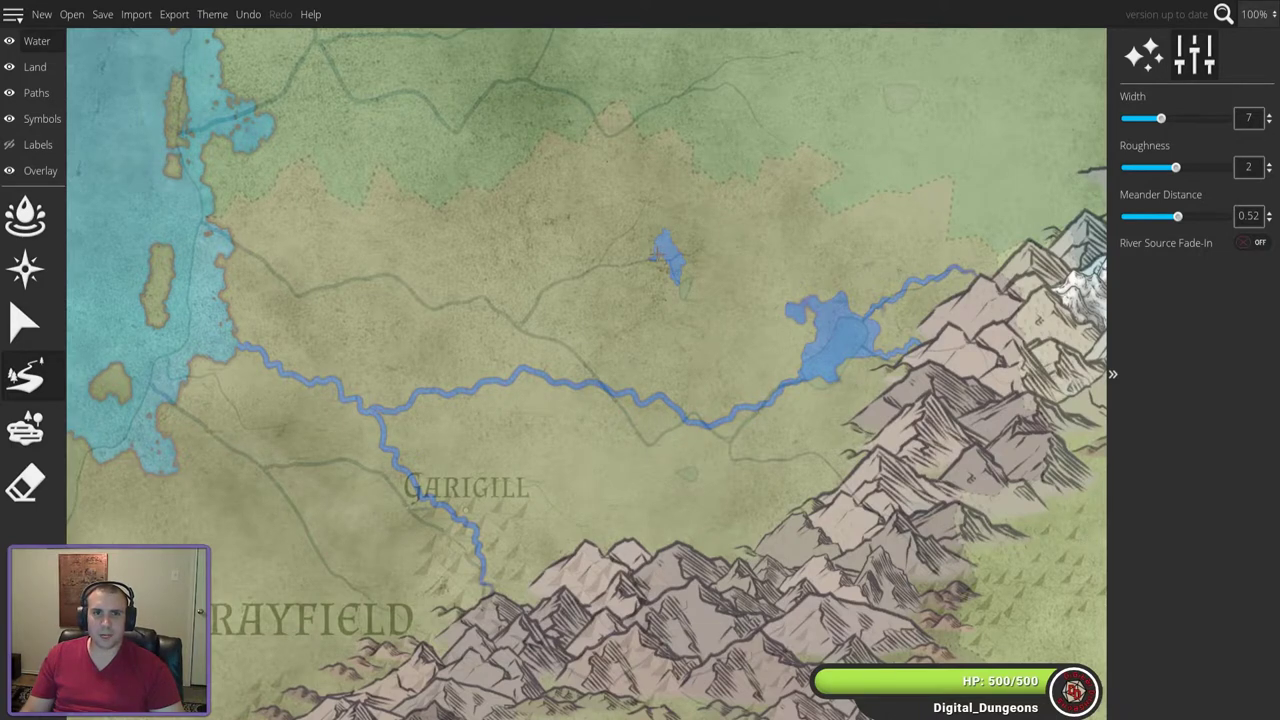
- Draw a width 4 tributary from the small lake southwest into the large lake's river, and return the river width to 7
{"action": "key", "text": "bracketleft"}
{"action": "key", "text": "bracketleft"}
{"action": "key", "text": "bracketleft"}
{"action": "mouse_move", "coordinate": [658, 258]}
{"action": "left_mouse_down"}
{"action": "mouse_move", "coordinate": [510, 310]}
{"action": "mouse_move", "coordinate": [468, 377]}
{"action": "mouse_move", "coordinate": [440, 392]}
{"action": "left_mouse_up"}
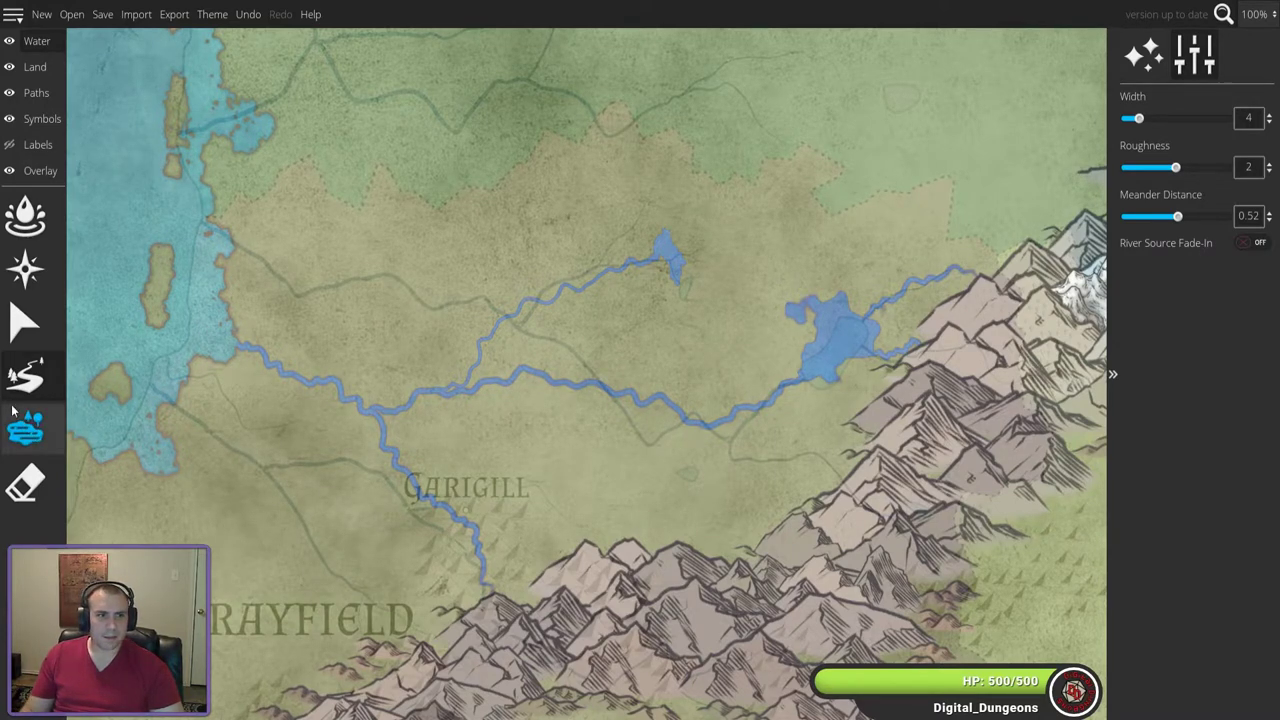
{"action": "left_click_drag", "start_coordinate": [1138, 118], "coordinate": [1161, 118]}
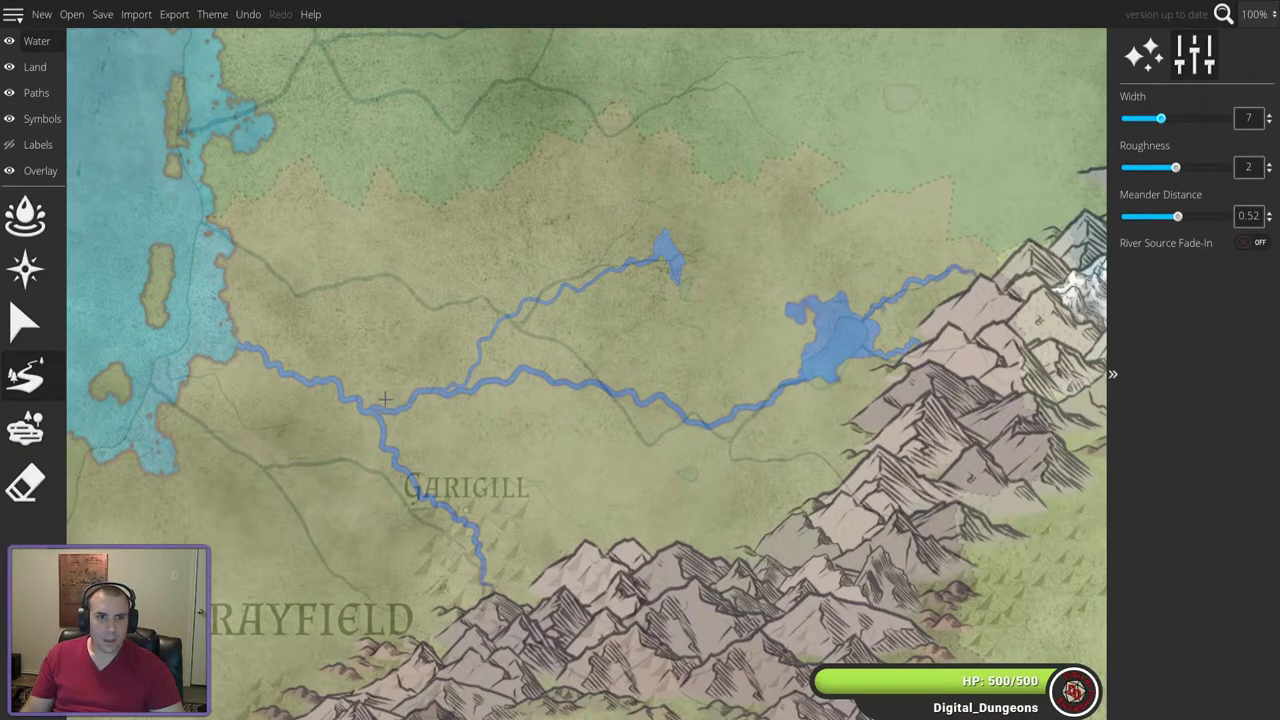
- Hide the reference overlay, lower the river width to 4, and examine the new river system against the whole continent
{"action": "scroll", "coordinate": [444, 382], "scroll_direction": "up", "scroll_amount": 5}
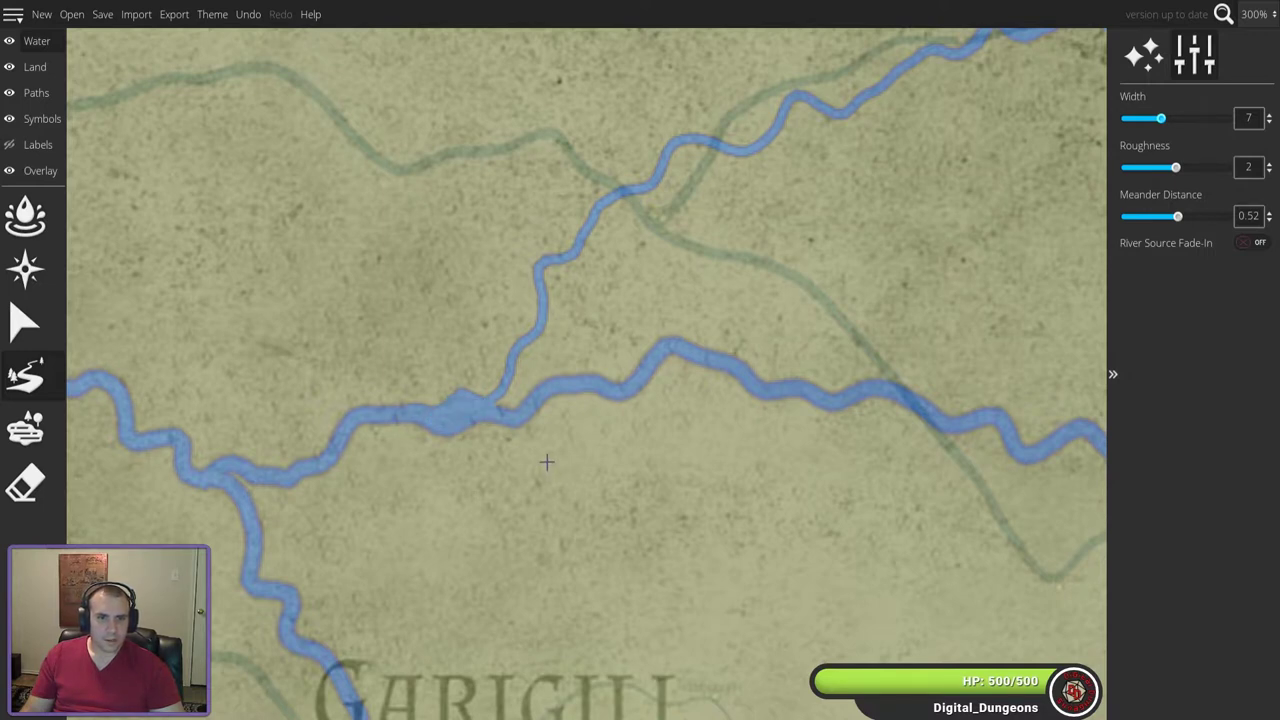
{"action": "scroll", "coordinate": [547, 467], "scroll_direction": "down", "scroll_amount": 6}
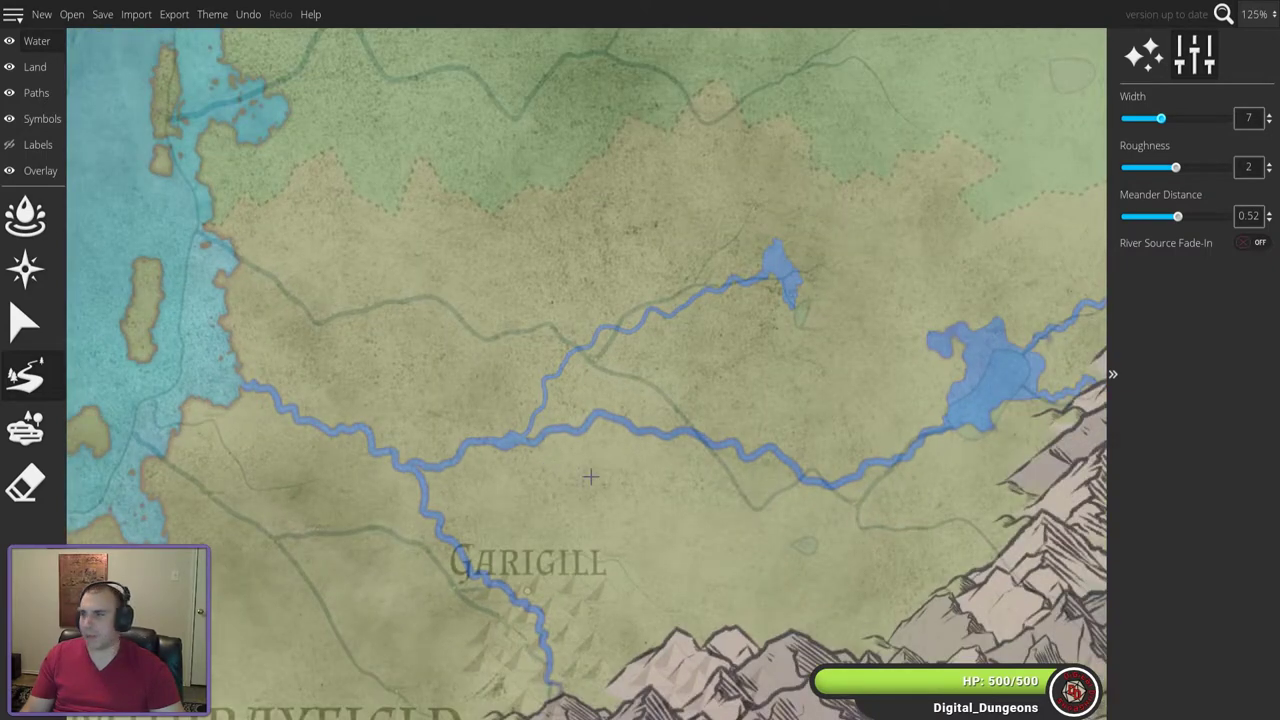
{"action": "scroll", "coordinate": [590, 477], "scroll_direction": "down", "scroll_amount": 1}
{"action": "scroll", "coordinate": [662, 487], "scroll_direction": "down", "scroll_amount": 1}
{"action": "scroll", "coordinate": [664, 490], "scroll_direction": "up", "scroll_amount": 1}
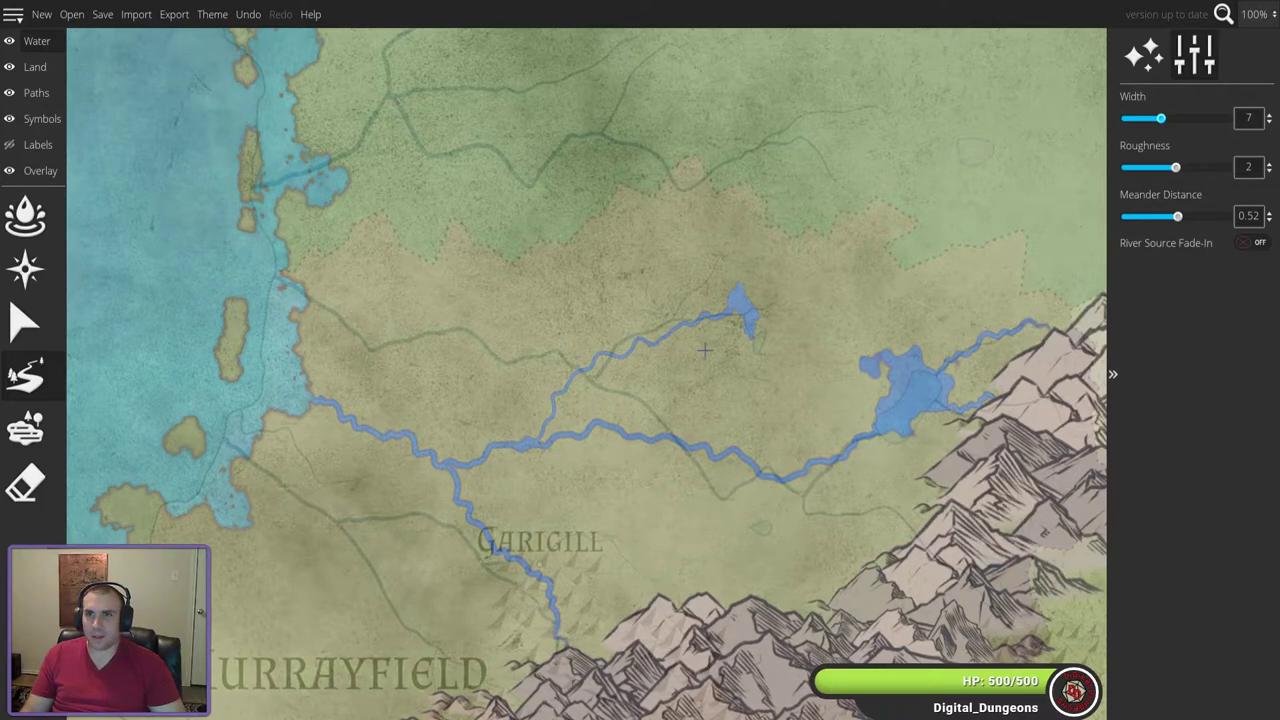
{"action": "scroll", "coordinate": [678, 365], "scroll_direction": "down", "scroll_amount": 5}
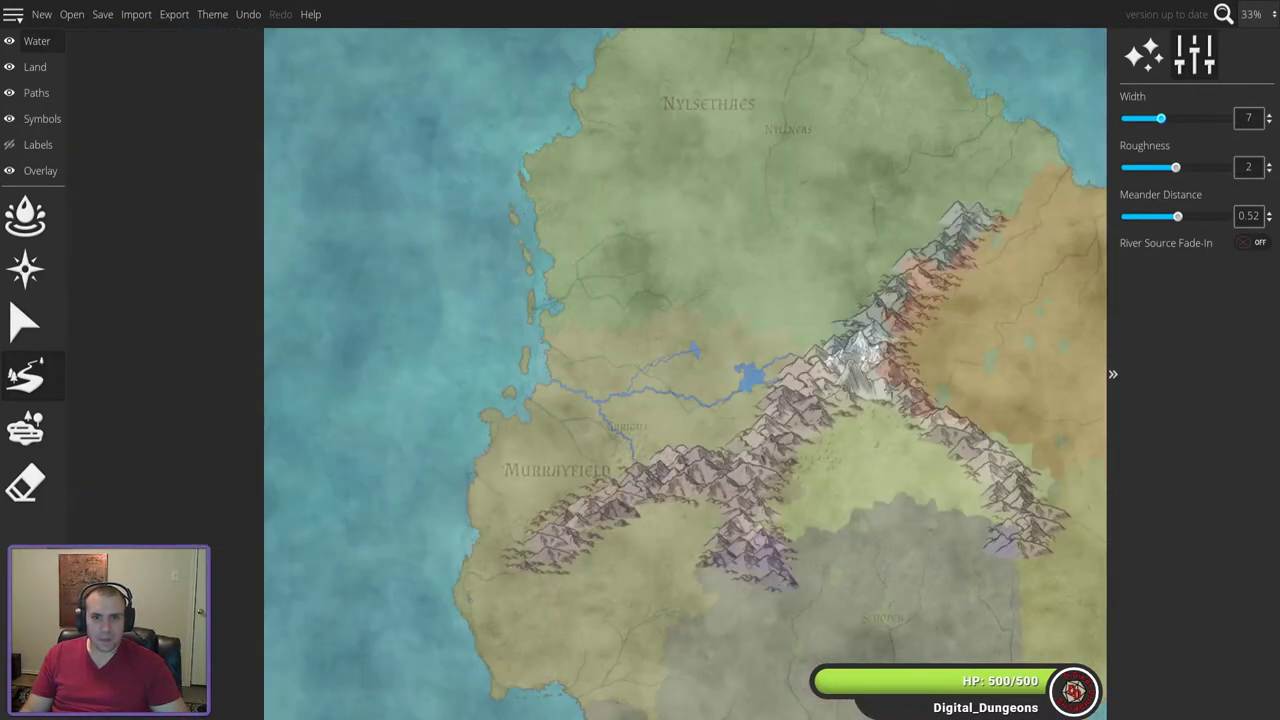
{"action": "left_click", "coordinate": [9, 171]}
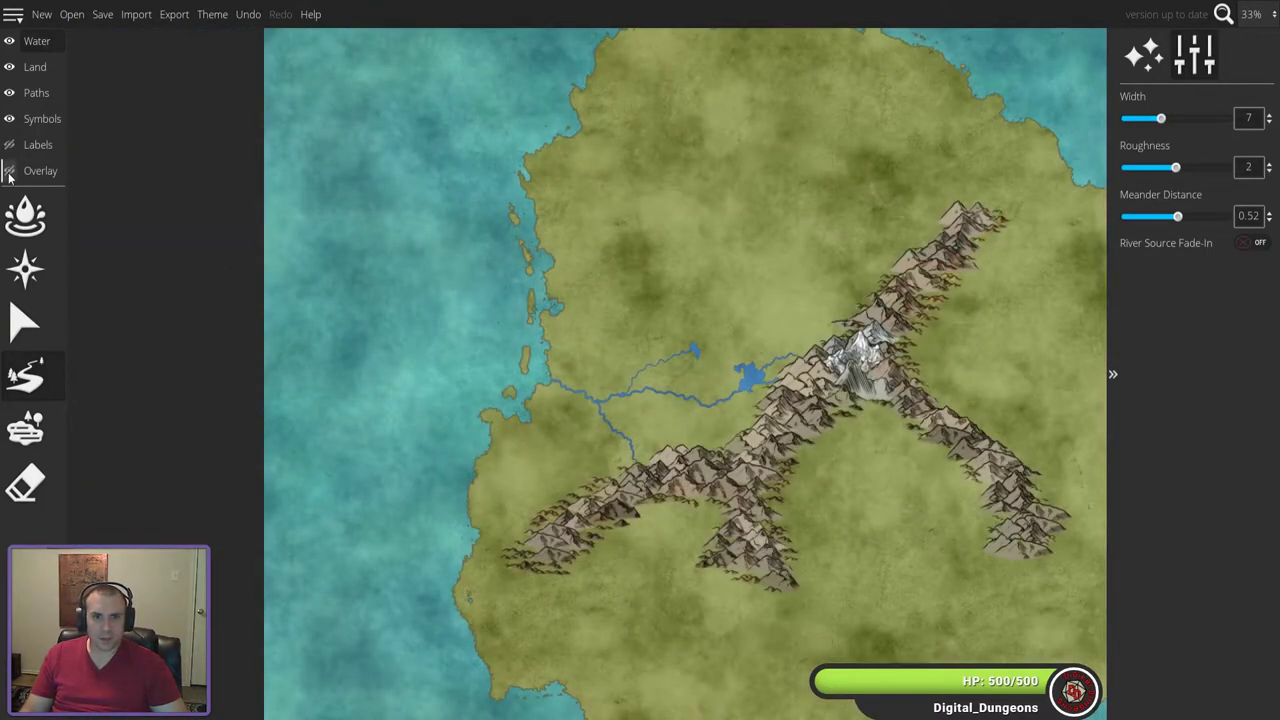
{"action": "key", "text": "bracketleft"}
{"action": "key", "text": "bracketleft"}
{"action": "key", "text": "bracketleft"}
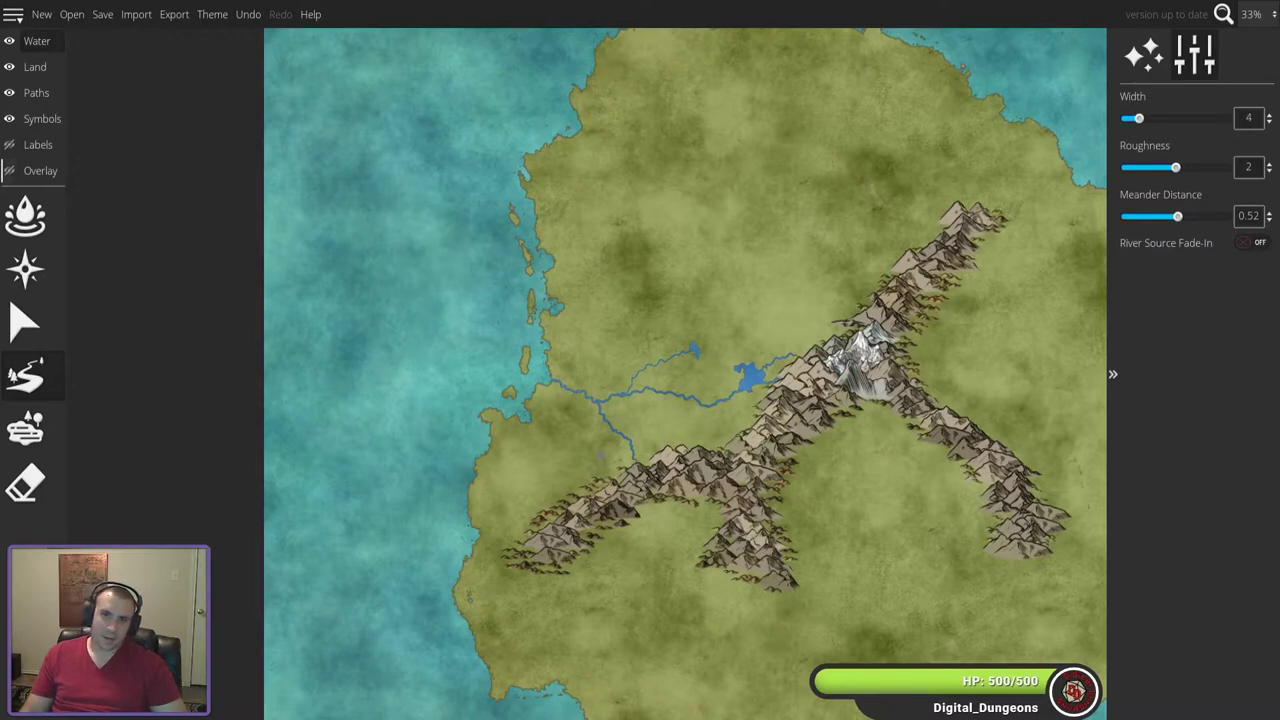
{"action": "scroll", "coordinate": [610, 445], "scroll_direction": "down", "scroll_amount": 3}
{"action": "scroll", "coordinate": [614, 444], "scroll_direction": "up", "scroll_amount": 8}
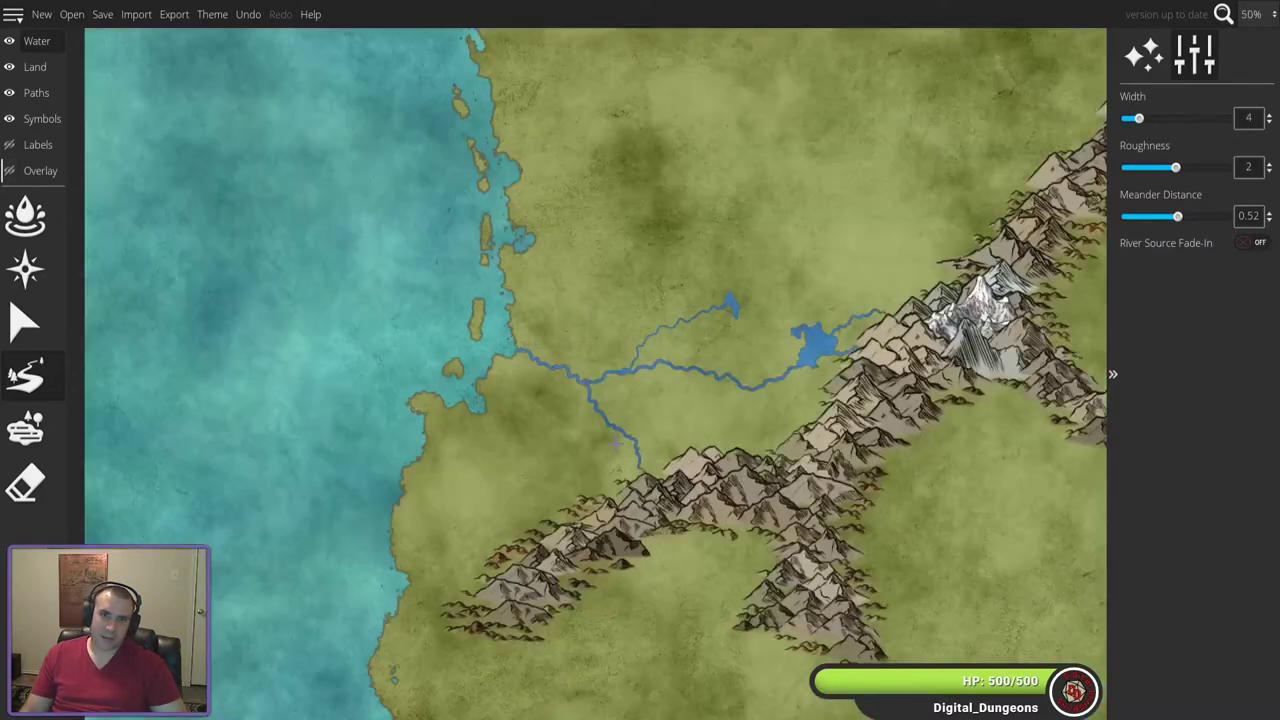
{"action": "scroll", "coordinate": [594, 350], "scroll_direction": "up", "scroll_amount": 1}
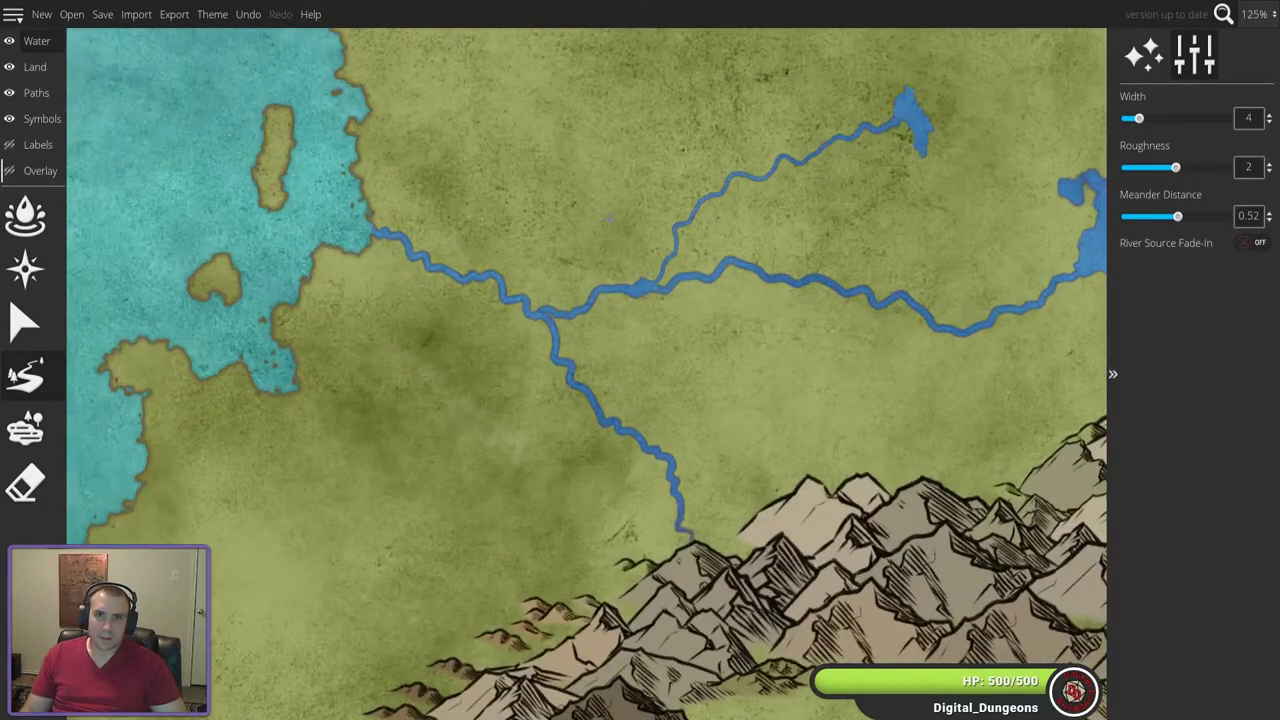
{"action": "scroll", "coordinate": [725, 364], "scroll_direction": "down", "scroll_amount": 10}
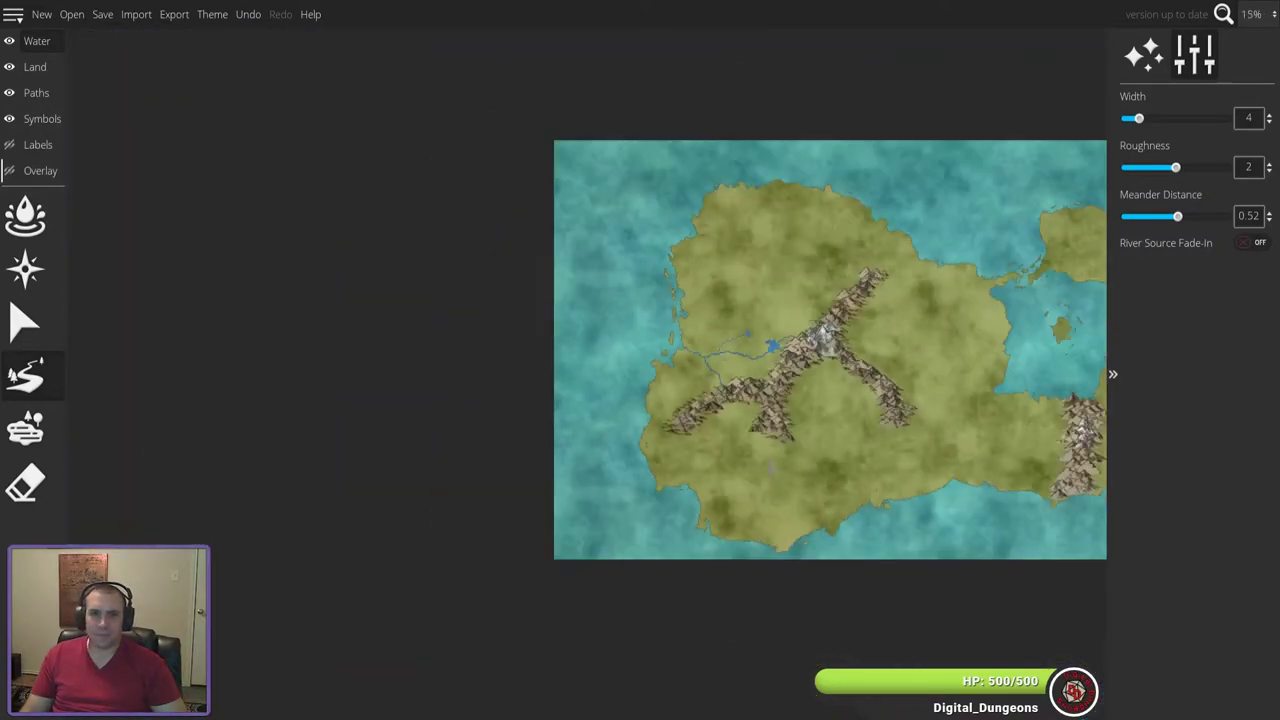
{"action": "scroll", "coordinate": [777, 430], "scroll_direction": "up", "scroll_amount": 5}
{"action": "scroll", "coordinate": [867, 508], "scroll_direction": "down", "scroll_amount": 4}
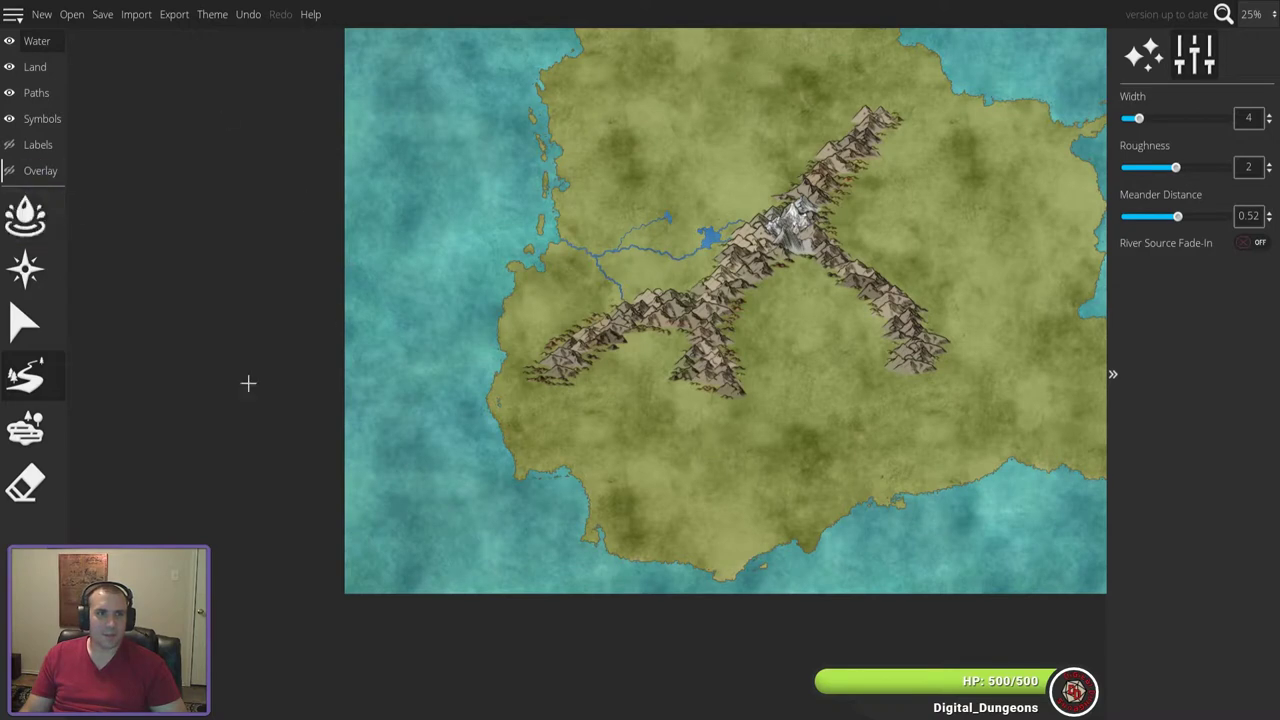
- Show the reference overlay and examine its river courses in the southern lands and around Nylsethaes
{"action": "left_click", "coordinate": [9, 170]}
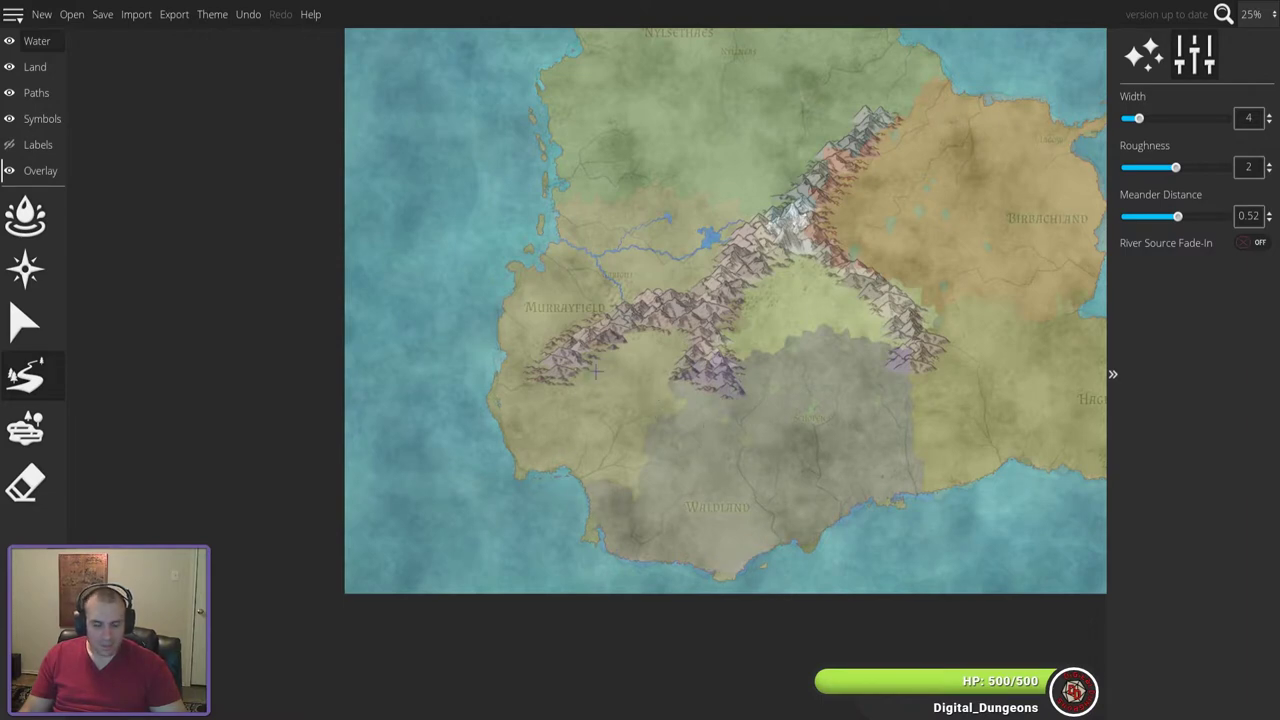
{"action": "scroll", "coordinate": [673, 393], "scroll_direction": "up", "scroll_amount": 8}
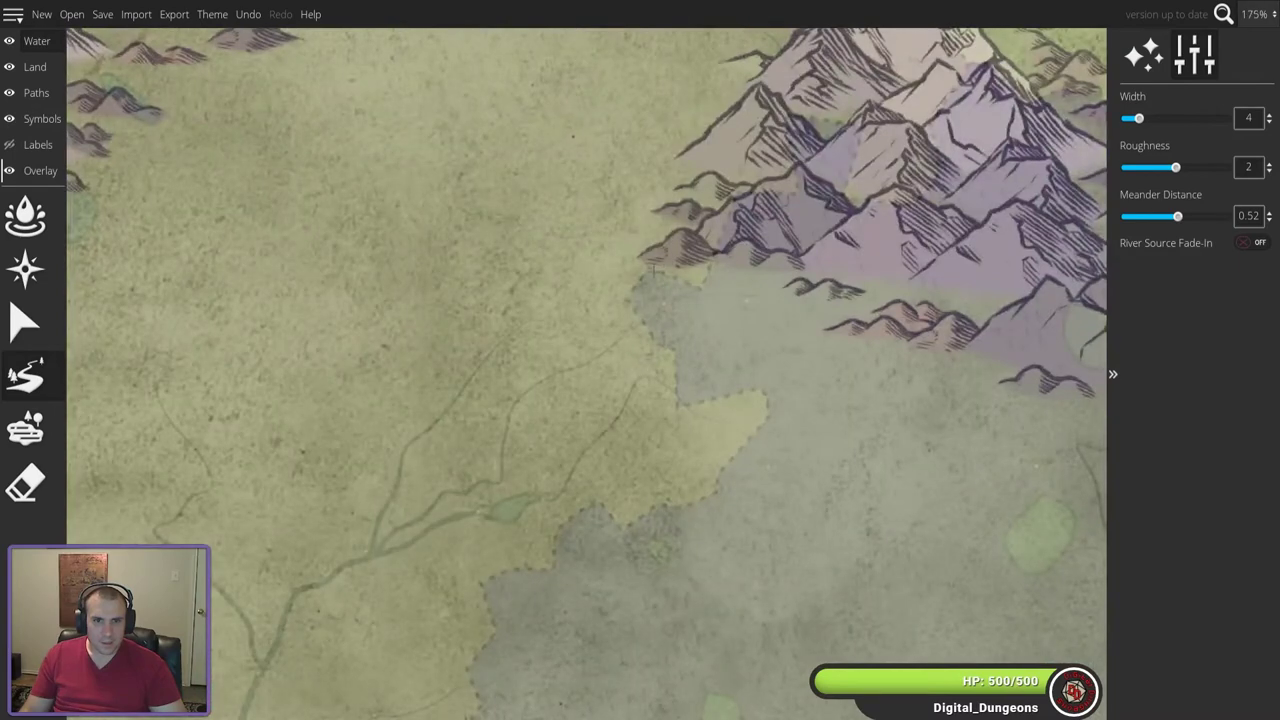
{"action": "scroll", "coordinate": [576, 250], "scroll_direction": "down", "scroll_amount": 3}
{"action": "scroll", "coordinate": [570, 270], "scroll_direction": "down", "scroll_amount": 2}
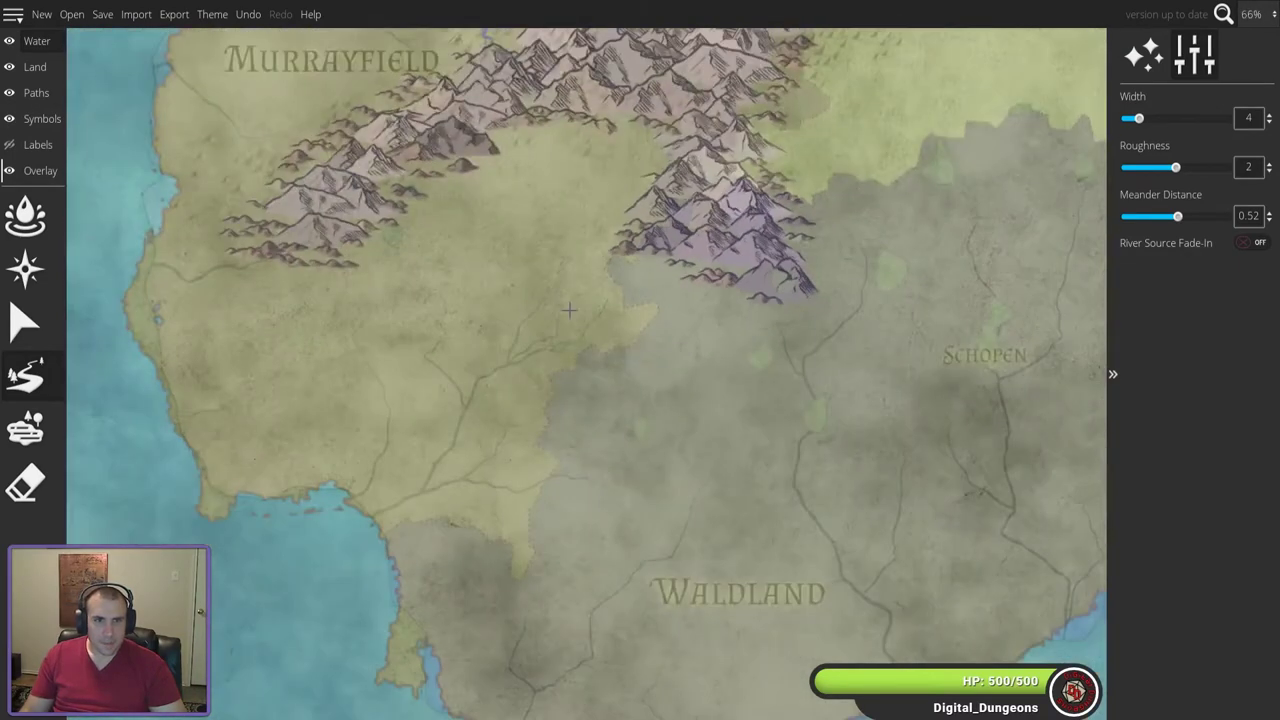
{"action": "scroll", "coordinate": [566, 296], "scroll_direction": "up", "scroll_amount": 3}
{"action": "scroll", "coordinate": [566, 296], "scroll_direction": "down", "scroll_amount": 6}
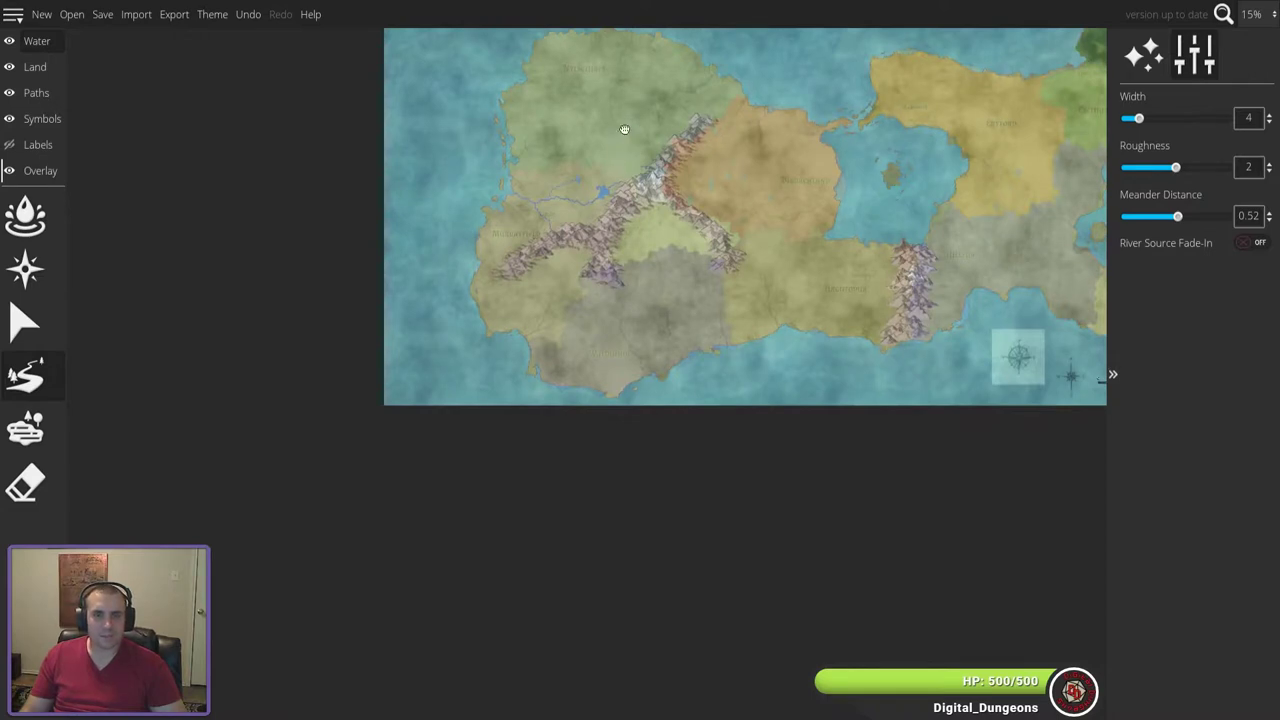
{"action": "left_click_drag", "start_coordinate": [626, 126], "coordinate": [619, 271]}
{"action": "scroll", "coordinate": [622, 274], "scroll_direction": "up", "scroll_amount": 5}
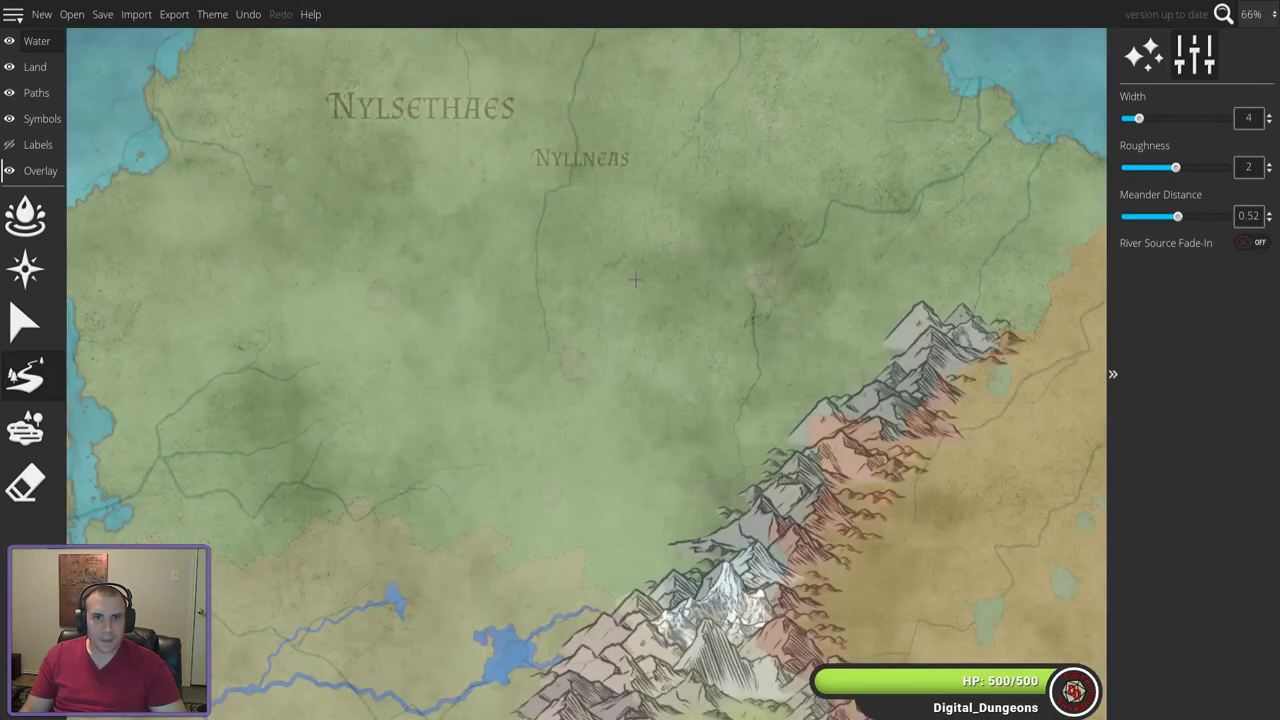
{"action": "scroll", "coordinate": [503, 332], "scroll_direction": "down", "scroll_amount": 1}
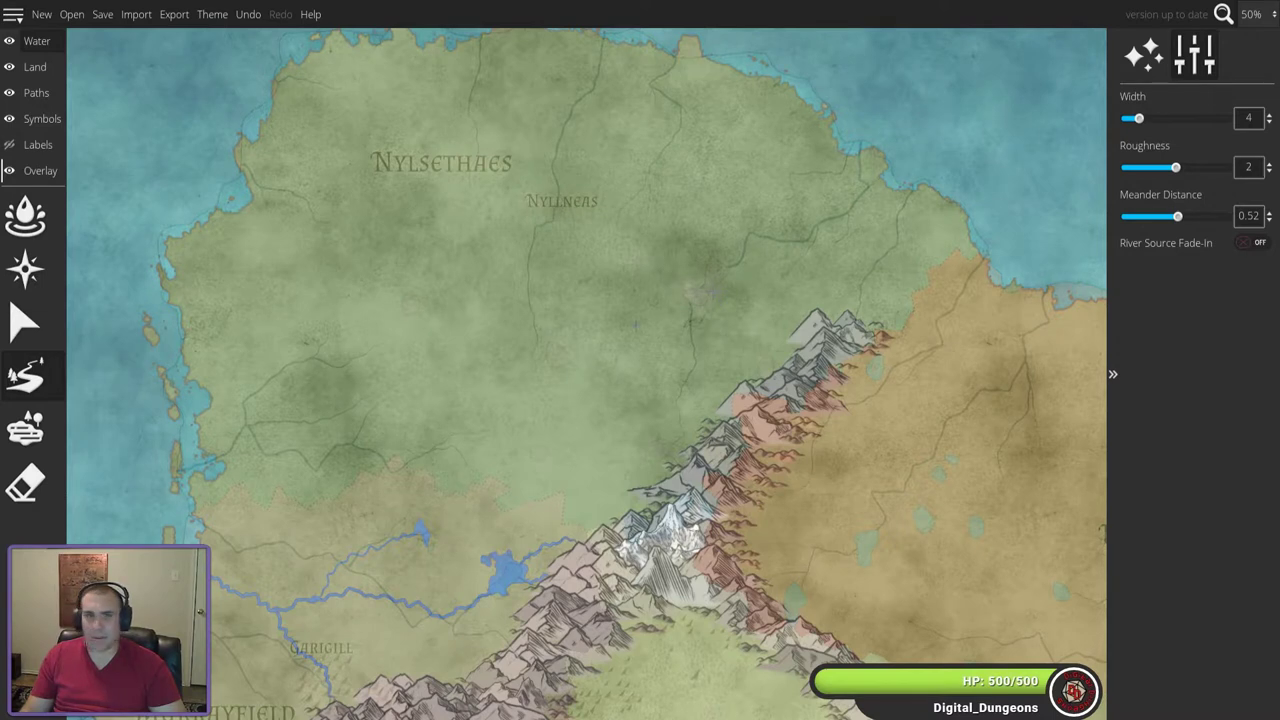
- Place a lake southeast of Nyllneas with brush size 245, roughness 0.61 and detail 2
{"action": "left_click", "coordinate": [25, 428]}
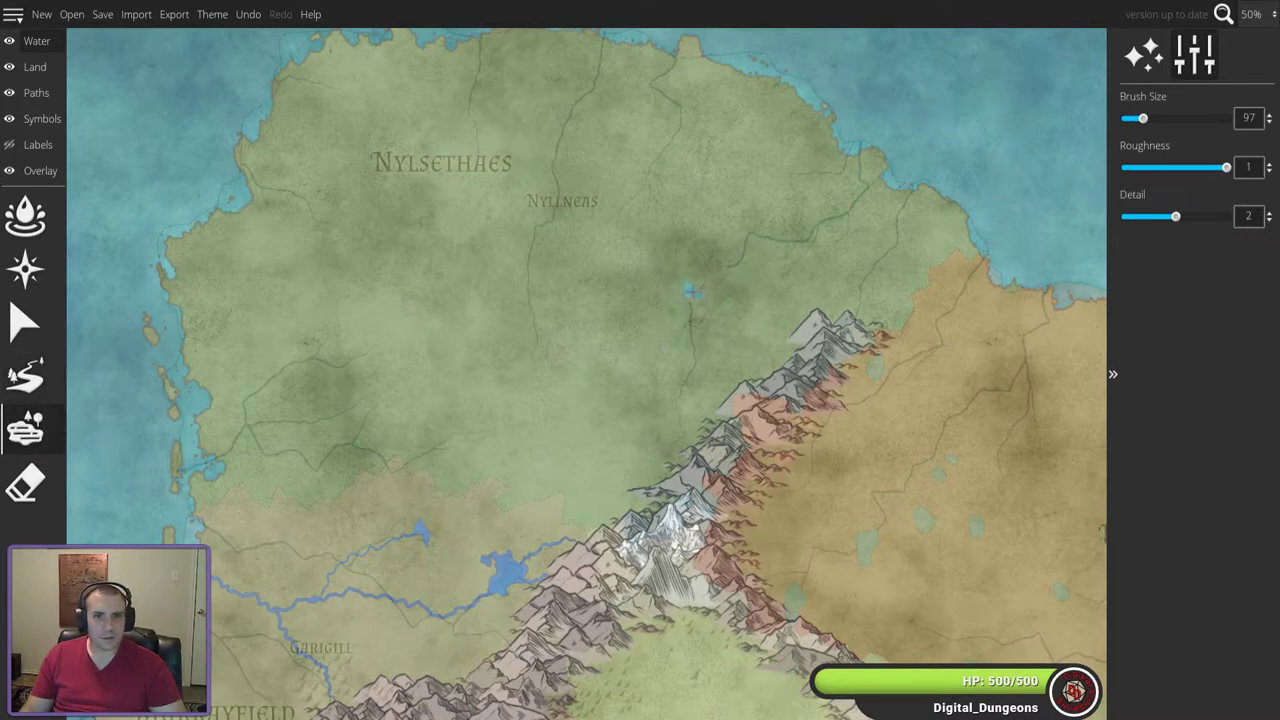
{"action": "scroll", "coordinate": [695, 308], "scroll_direction": "up", "scroll_amount": 5}
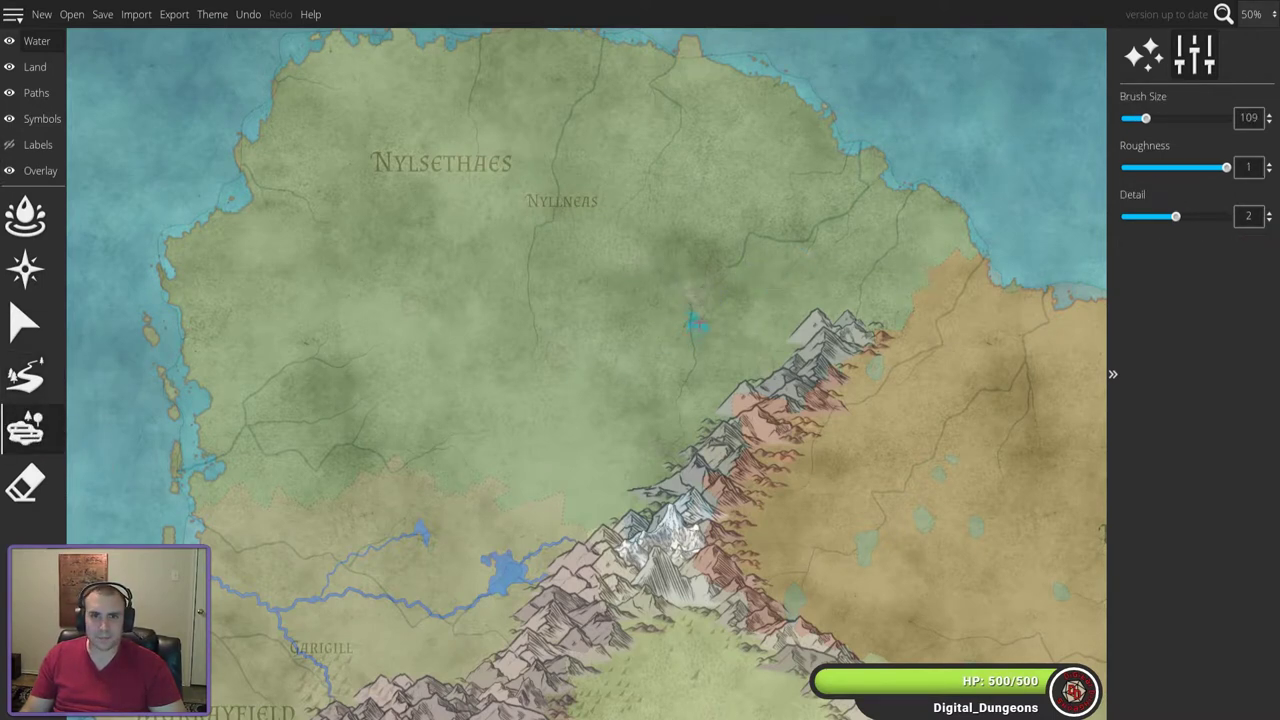
{"action": "scroll", "coordinate": [697, 308], "scroll_direction": "up", "scroll_amount": 10}
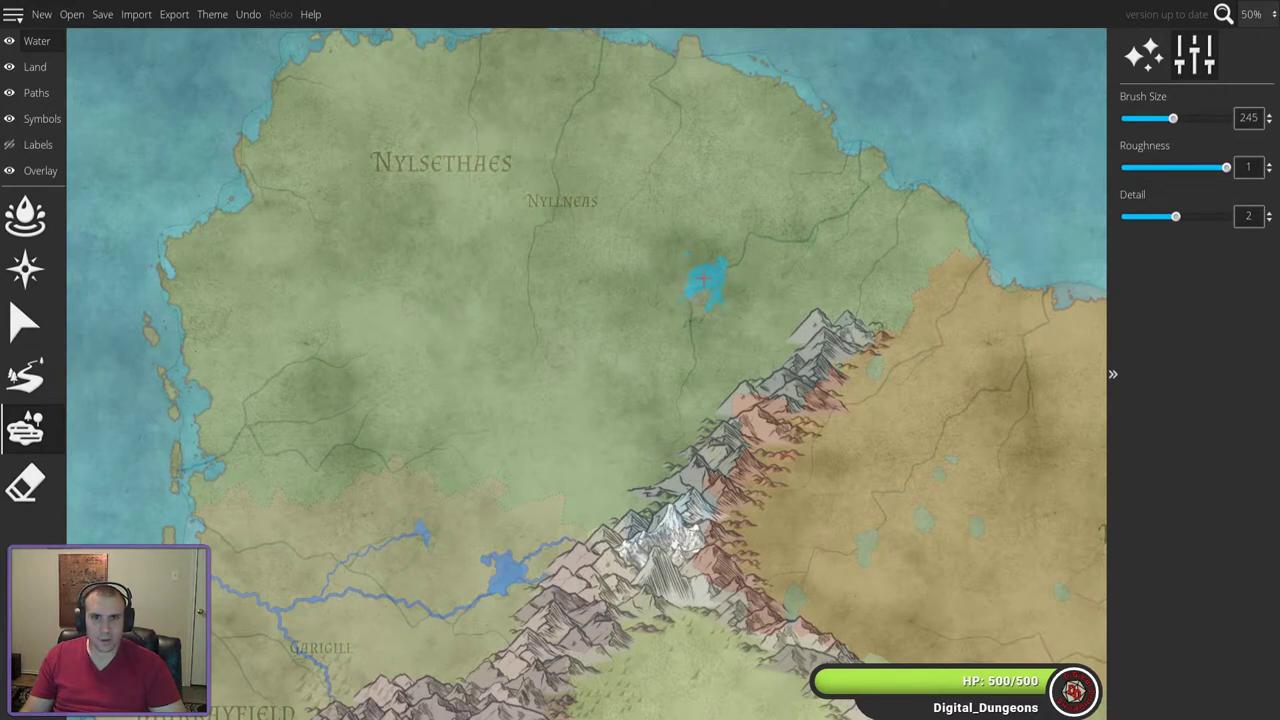
{"action": "scroll", "coordinate": [703, 280], "scroll_direction": "down", "scroll_amount": 1}
{"action": "left_click_drag", "start_coordinate": [1226, 167], "coordinate": [1186, 167]}
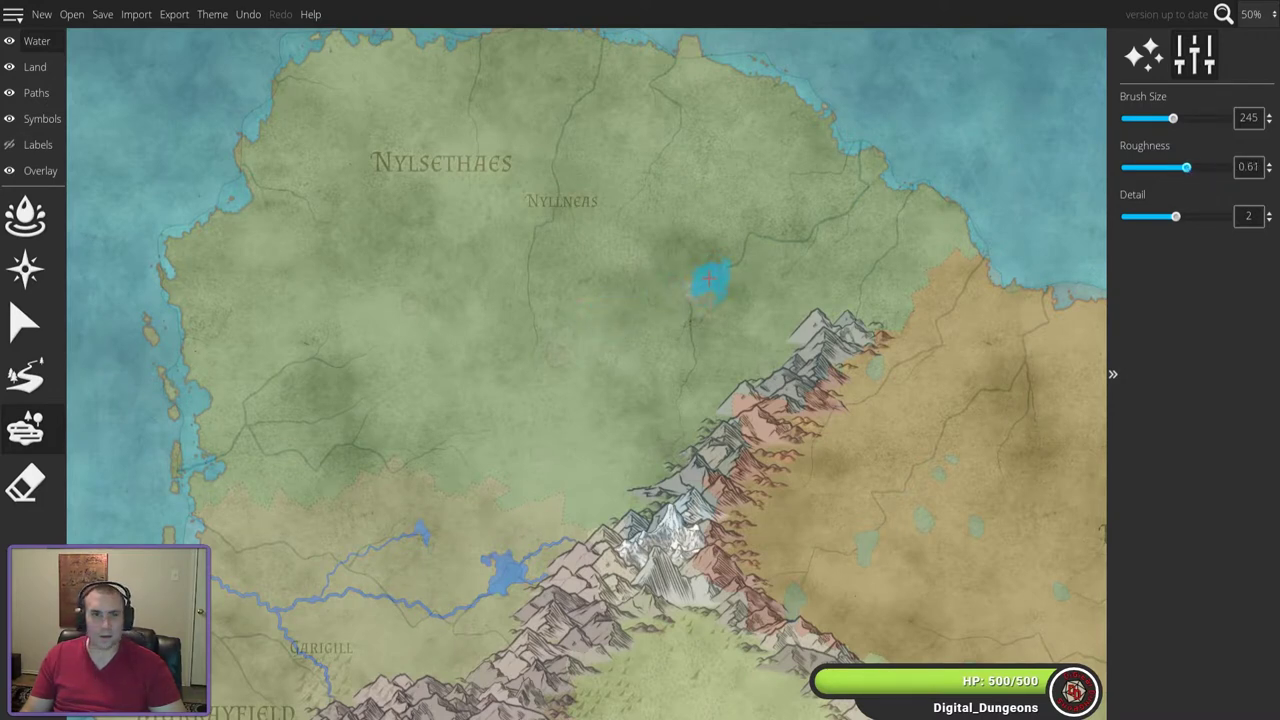
{"action": "left_click", "coordinate": [702, 285]}
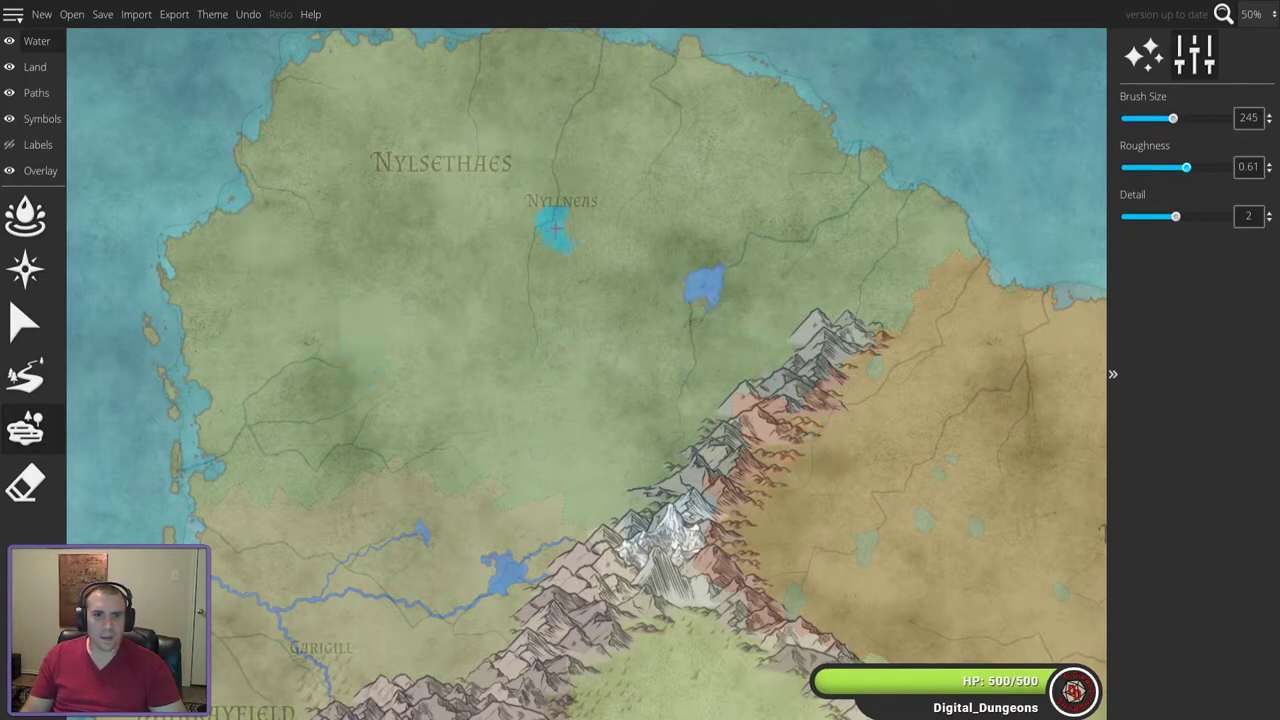
- Set rivers to width 12 and meander distance 0.7, and undo the short test river from the new northern lake
{"action": "left_click", "coordinate": [32, 372]}
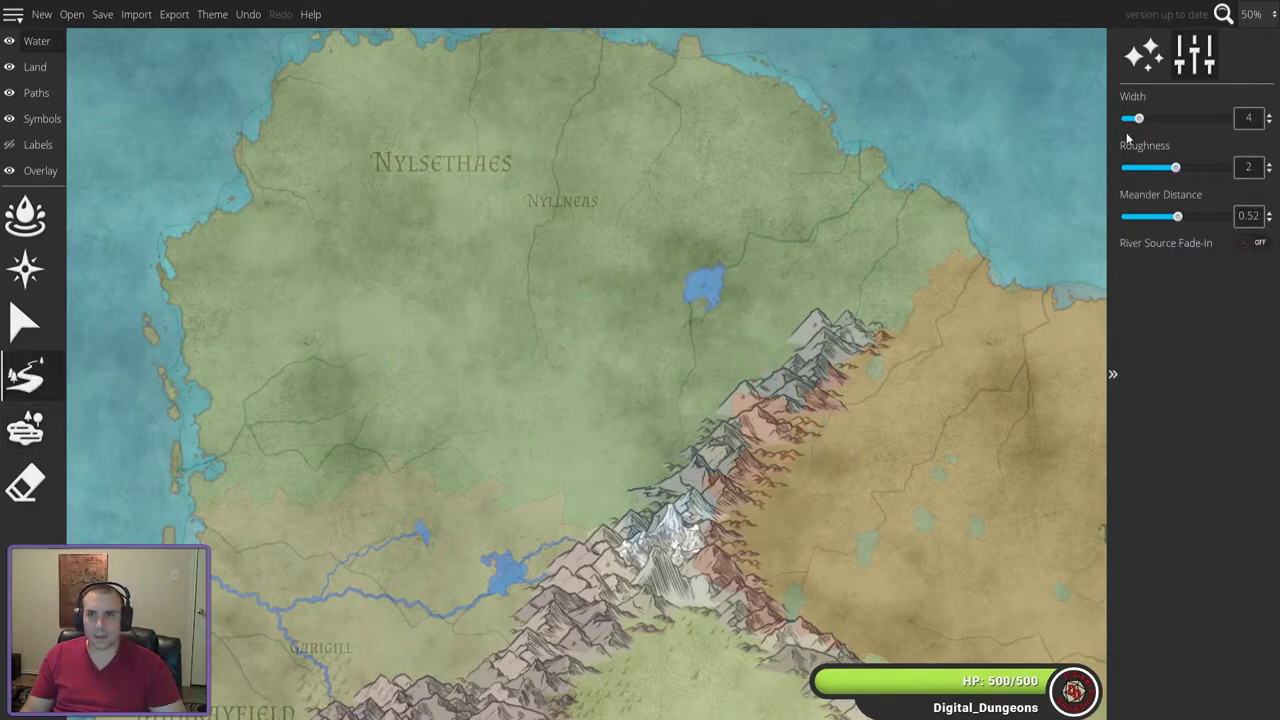
{"action": "left_click_drag", "start_coordinate": [1158, 120], "coordinate": [1168, 119]}
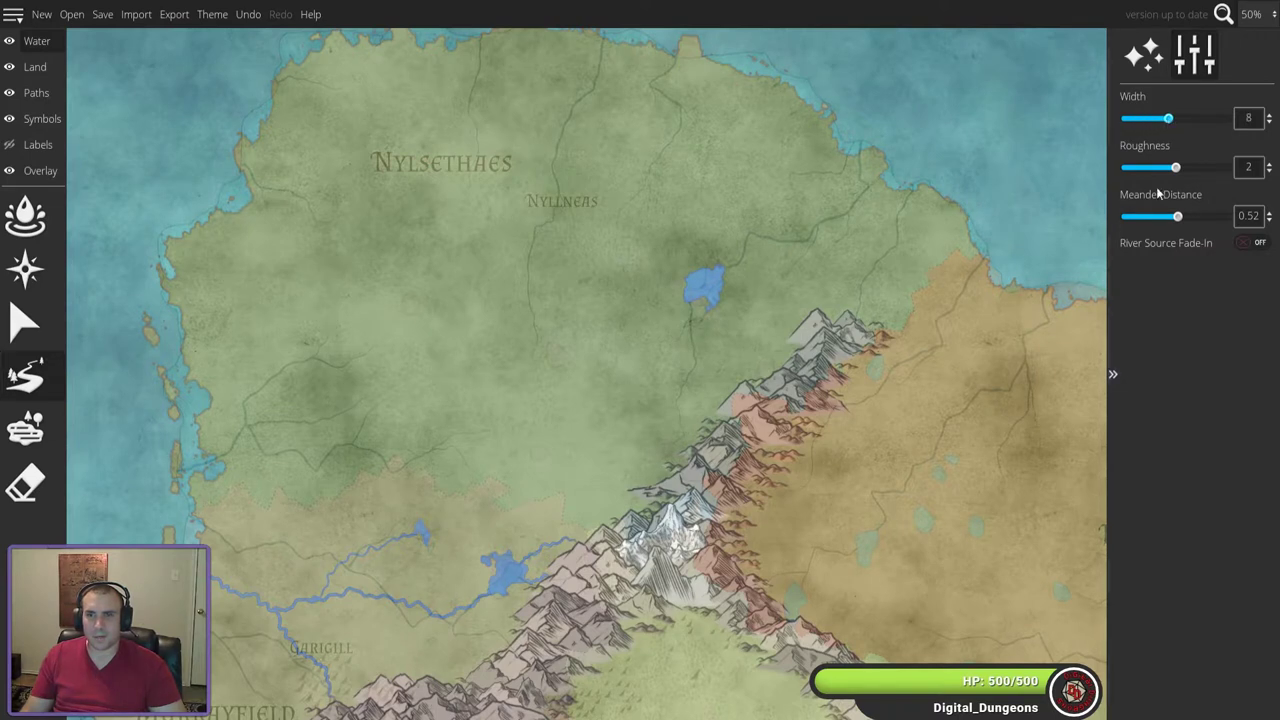
{"action": "left_click_drag", "start_coordinate": [1178, 217], "coordinate": [1196, 218]}
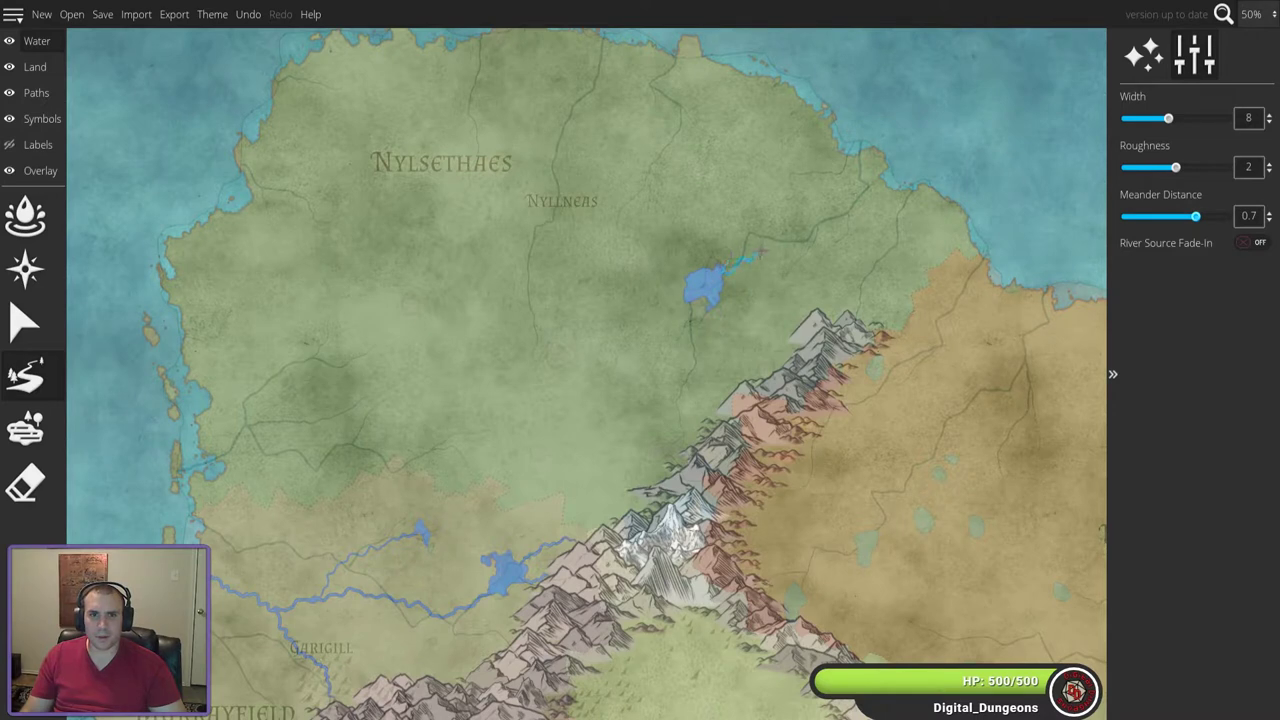
{"action": "left_click_drag", "start_coordinate": [1168, 118], "coordinate": [1197, 118]}
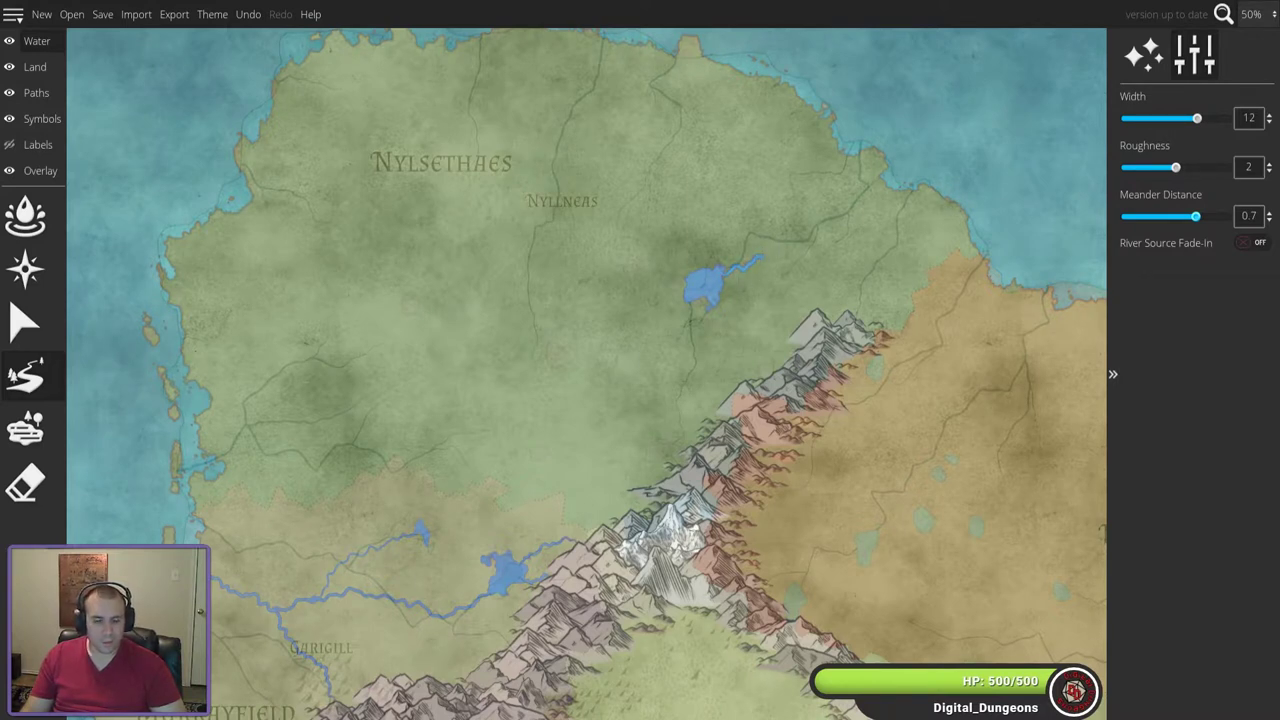
{"action": "key", "text": "ctrl+z"}
- Draw a width 12 river from the northern lake northeast to the coast with source fade-in off, and hide the reference overlay
{"action": "left_click", "coordinate": [1252, 242]}
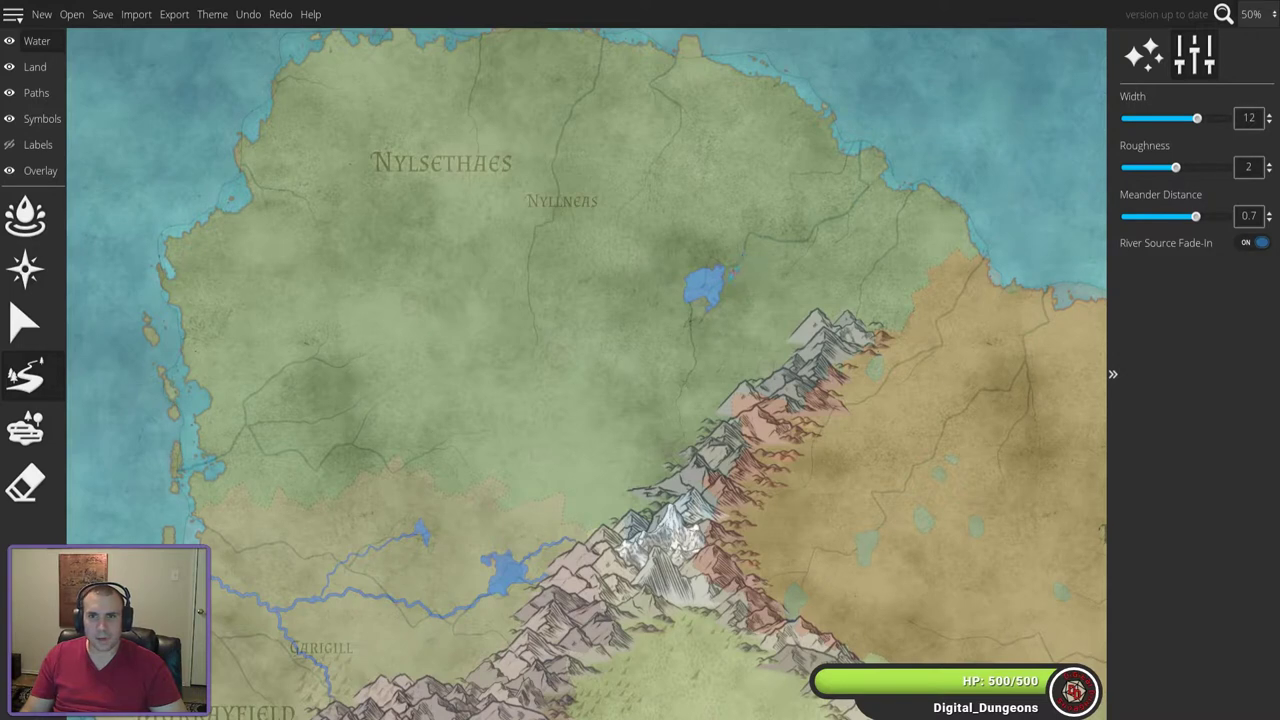
{"action": "key", "text": "ctrl+z"}
{"action": "left_click", "coordinate": [1262, 243]}
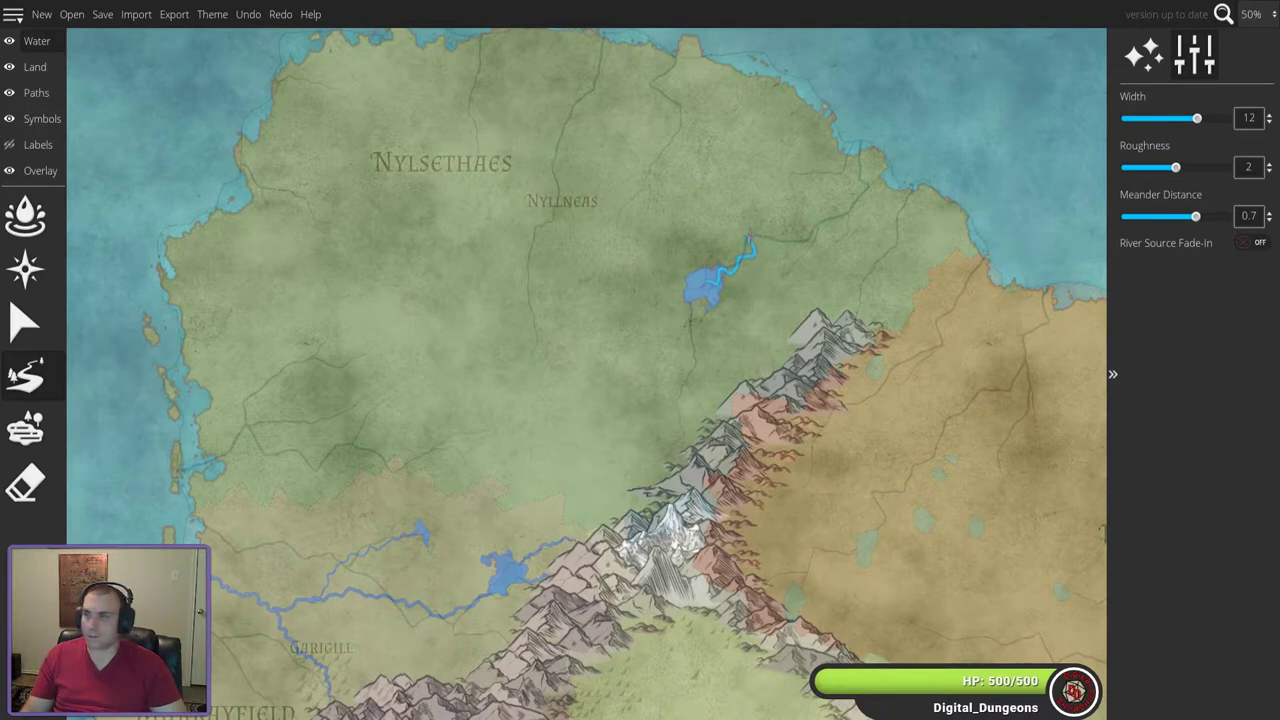
{"action": "mouse_move", "coordinate": [752, 240]}
{"action": "left_mouse_down"}
{"action": "mouse_move", "coordinate": [810, 235]}
{"action": "mouse_move", "coordinate": [792, 216]}
{"action": "mouse_move", "coordinate": [843, 153]}
{"action": "left_mouse_up"}
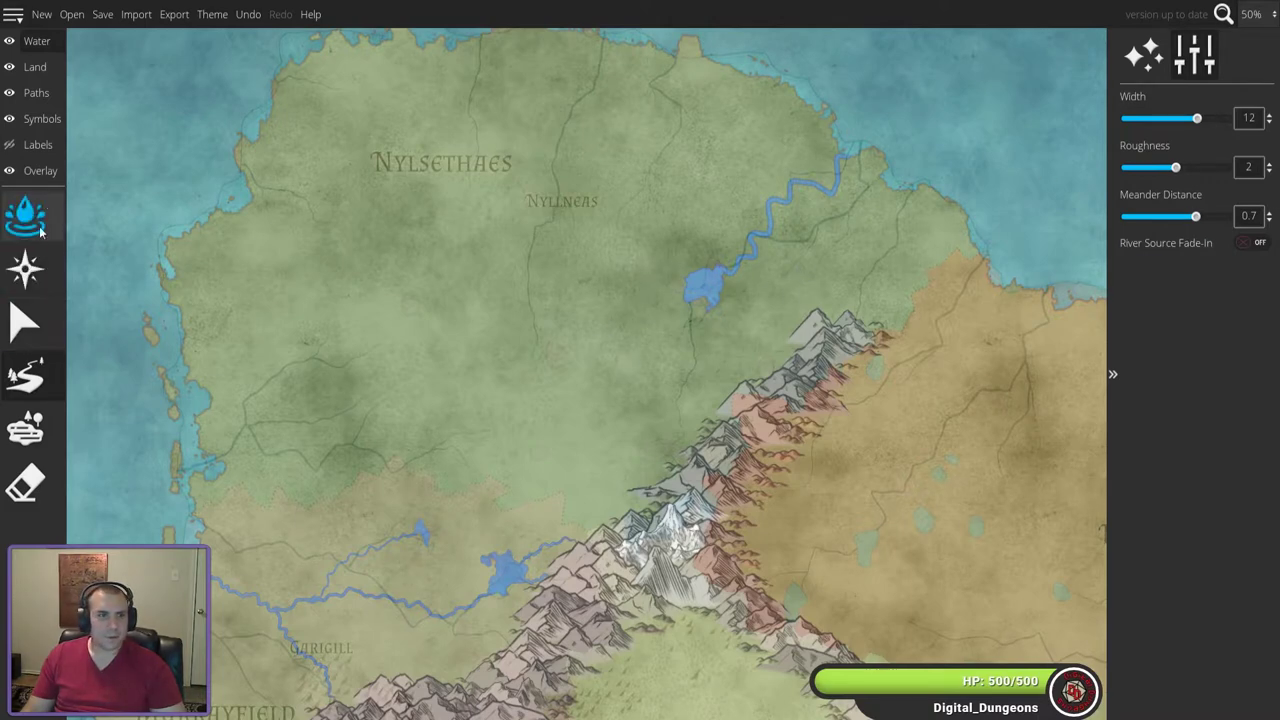
{"action": "left_click", "coordinate": [12, 173]}
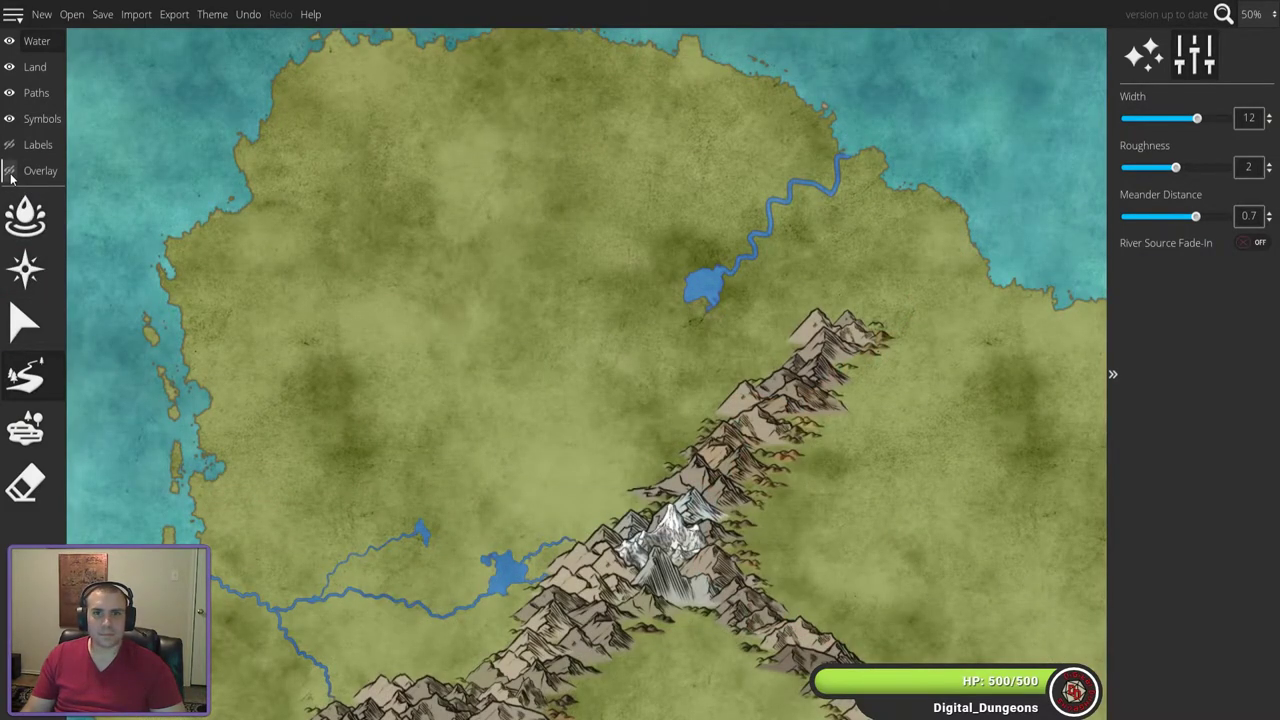
- Show the reference overlay and draw a branching width 8 river with source fade-in on, from southwest of Nylsethaes to the west coast
{"action": "left_click", "coordinate": [10, 172]}
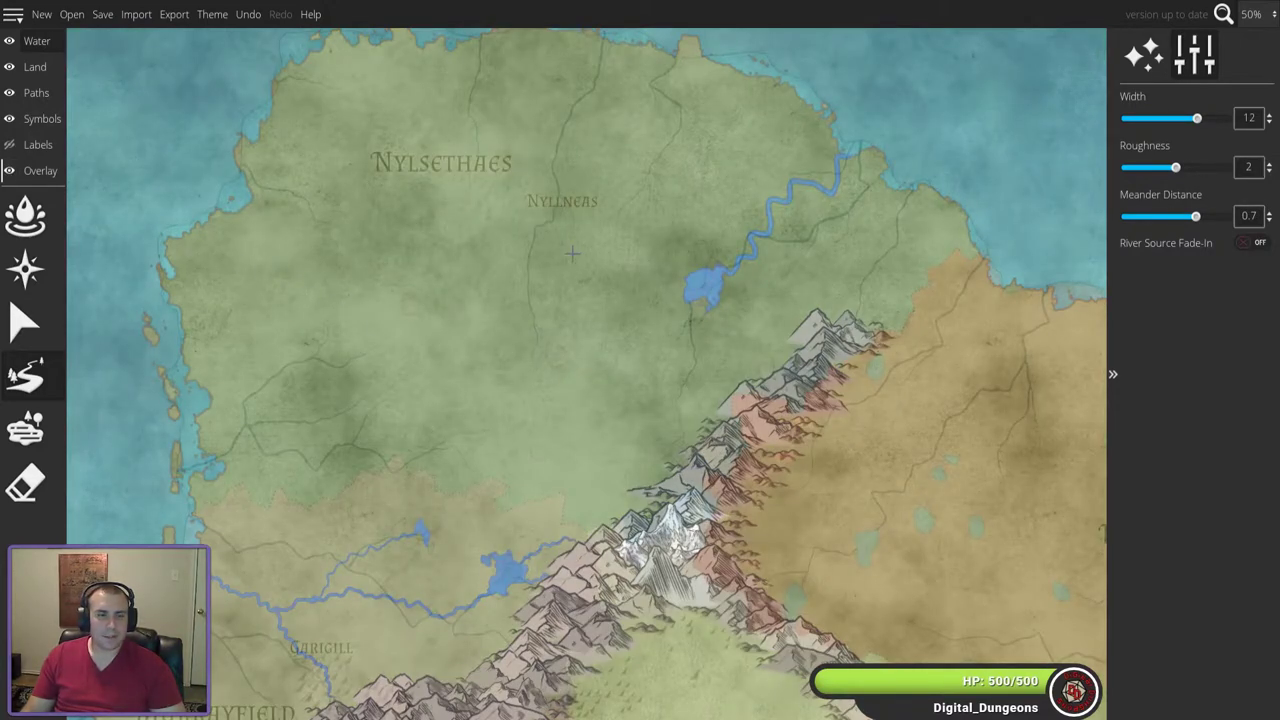
{"action": "left_click", "coordinate": [1190, 243]}
{"action": "left_click_drag", "start_coordinate": [1201, 119], "coordinate": [1168, 119]}
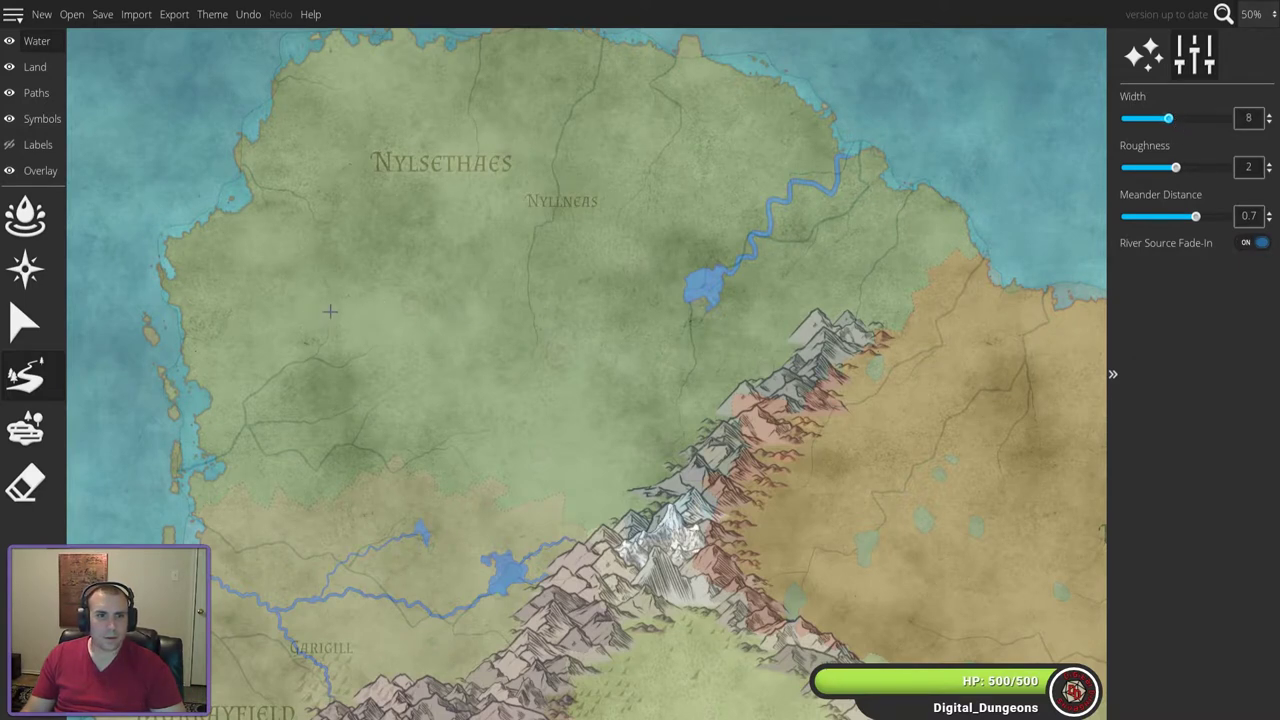
{"action": "mouse_move", "coordinate": [333, 313]}
{"action": "left_mouse_down"}
{"action": "mouse_move", "coordinate": [247, 388]}
{"action": "mouse_move", "coordinate": [234, 436]}
{"action": "mouse_move", "coordinate": [208, 460]}
{"action": "left_mouse_up"}
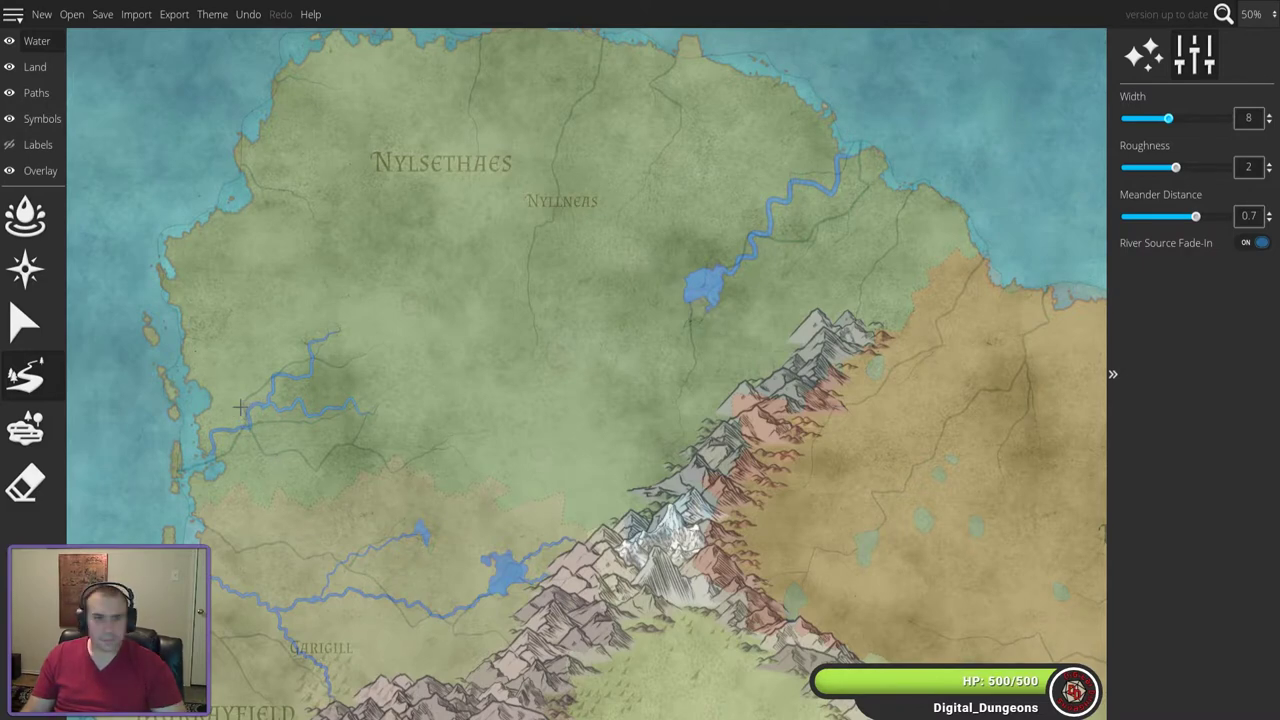
- Erase the stray river stub at the junction of the two new western branches with size 64, and check the rivers without the overlay
{"action": "scroll", "coordinate": [265, 420], "scroll_direction": "up", "scroll_amount": 8}
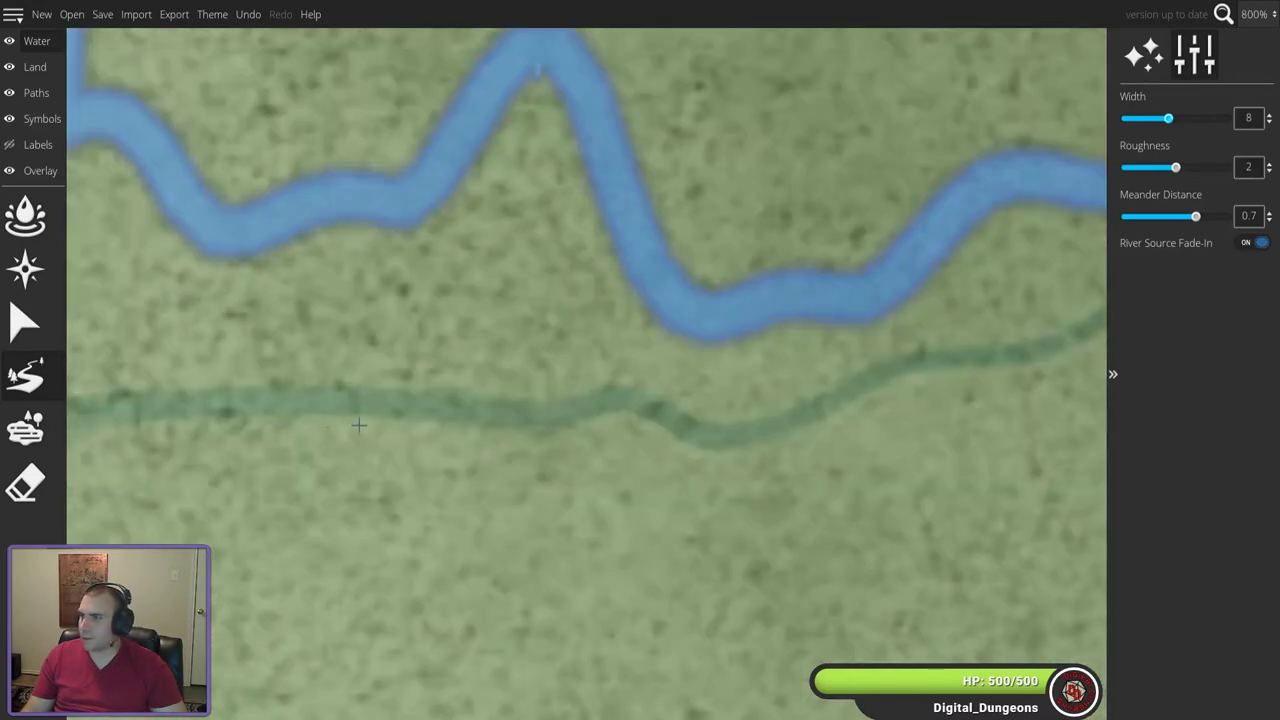
{"action": "scroll", "coordinate": [357, 423], "scroll_direction": "down", "scroll_amount": 3}
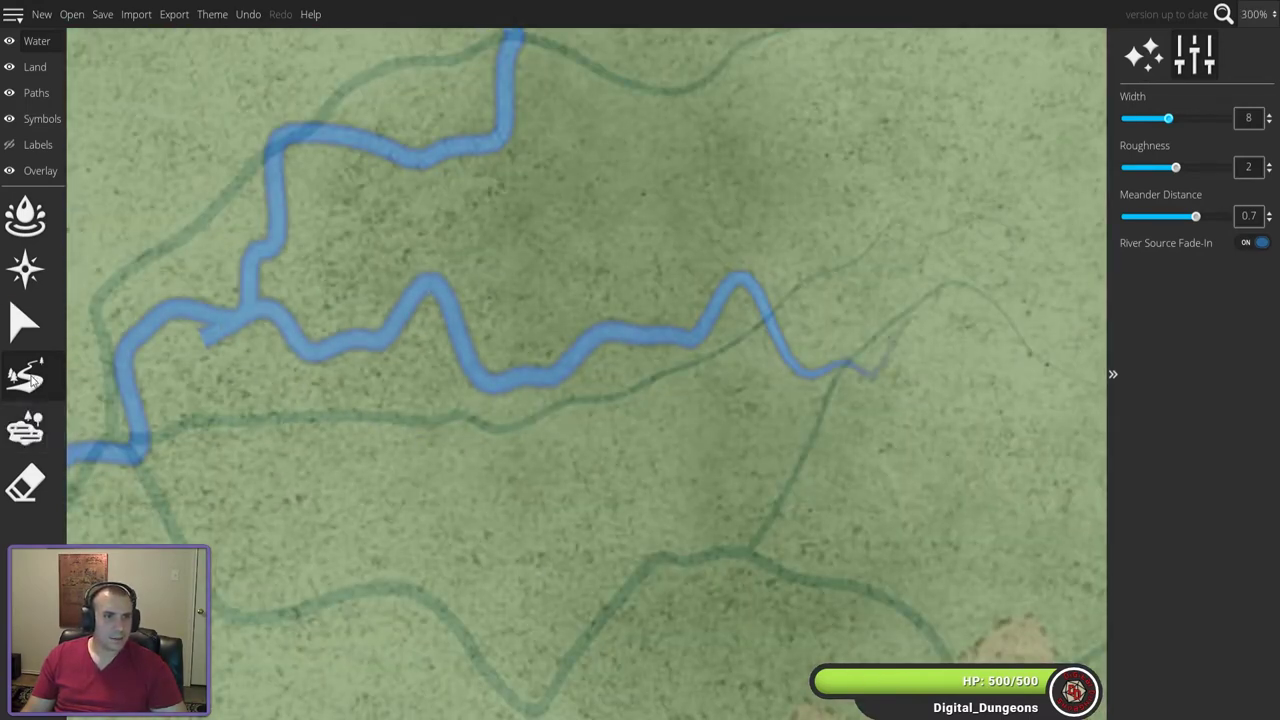
{"action": "left_click", "coordinate": [25, 484]}
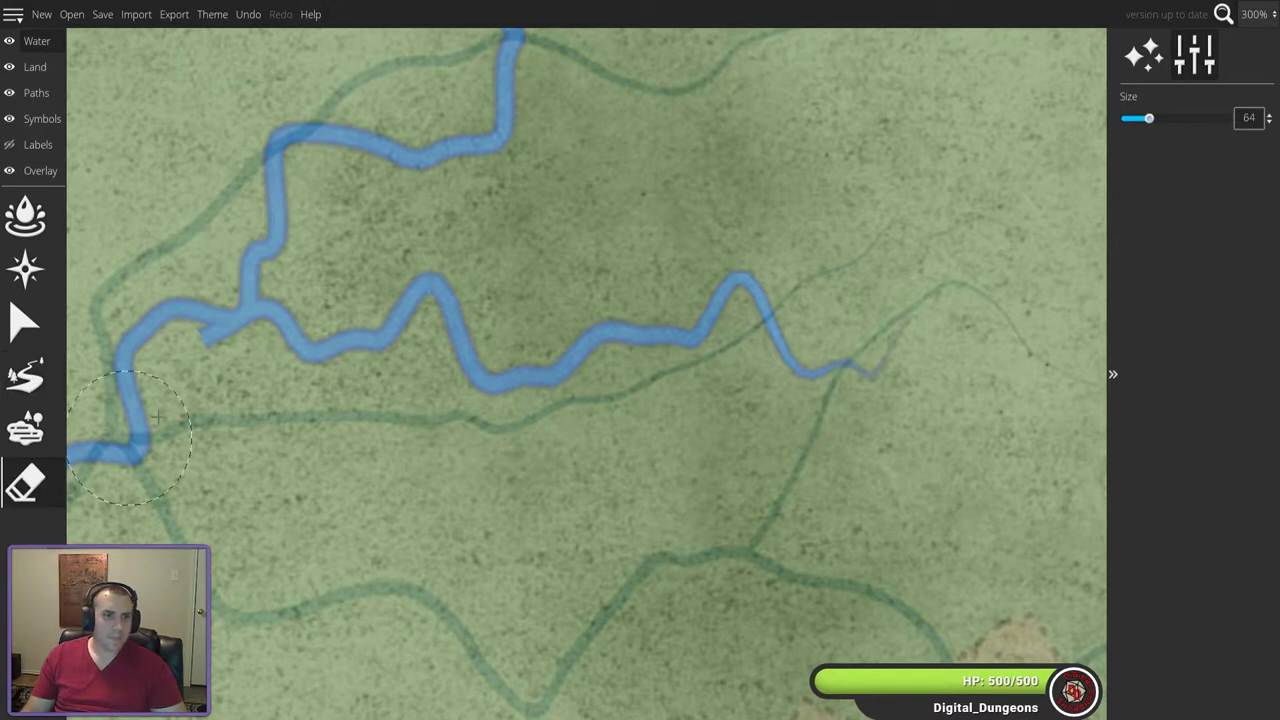
{"action": "left_click", "coordinate": [205, 395]}
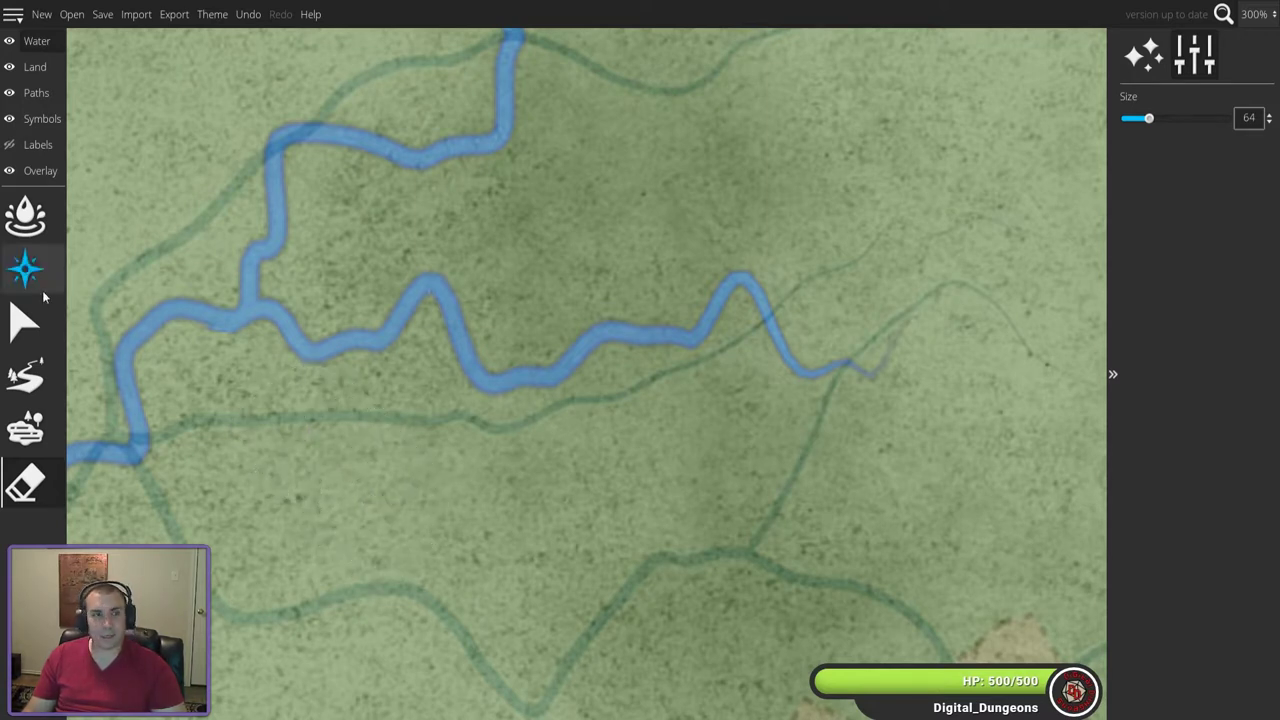
{"action": "left_click", "coordinate": [9, 172]}
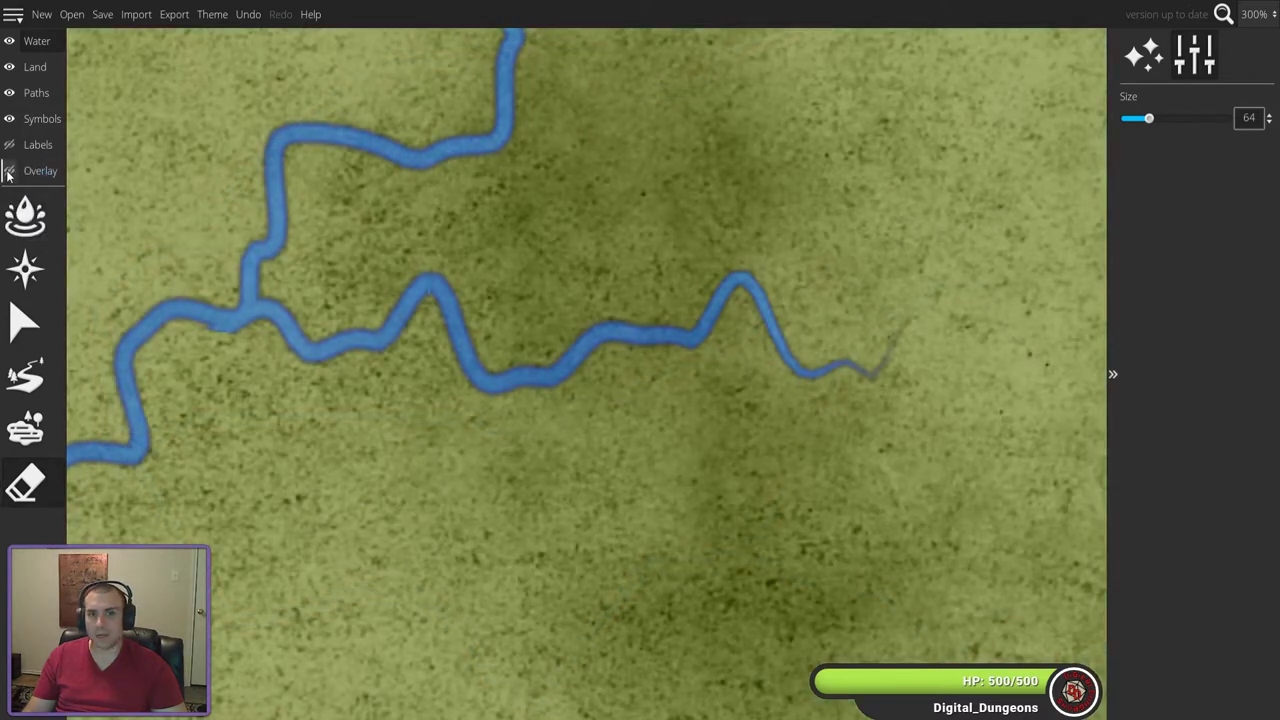
{"action": "left_click", "coordinate": [9, 172]}
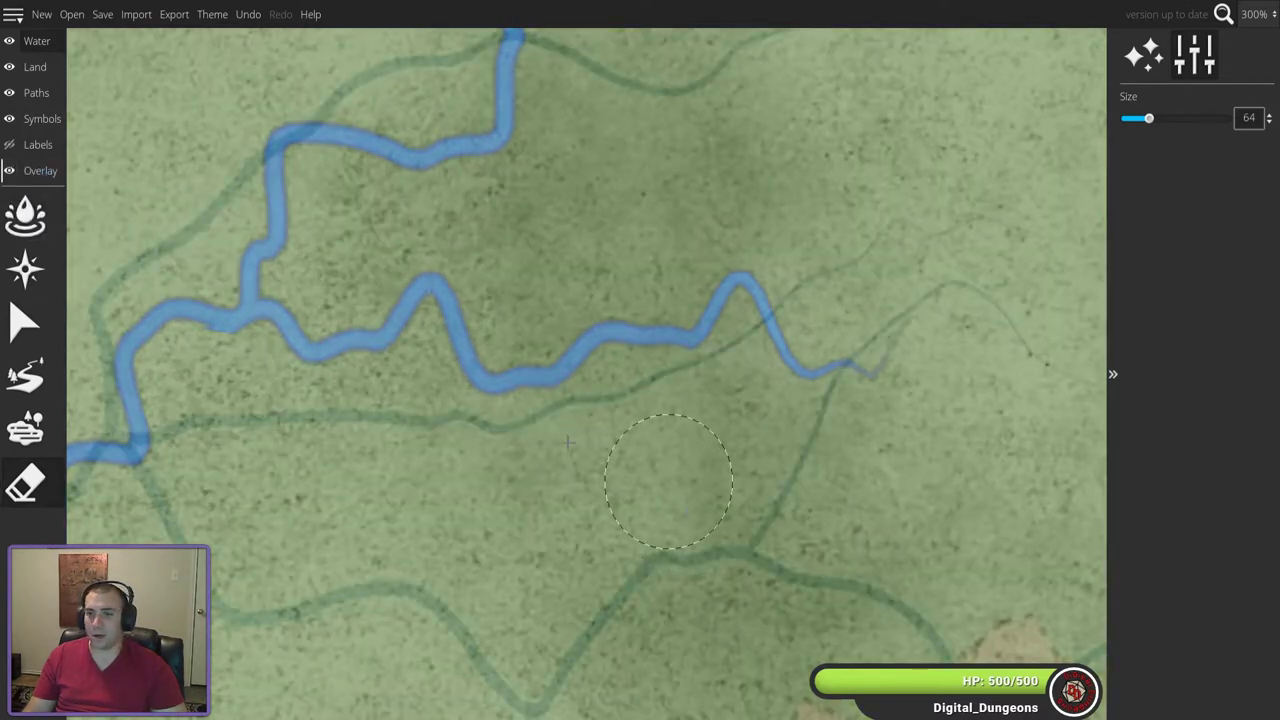
- Switch to editing the map's symbols and choose the structure placement tool
{"action": "left_click", "coordinate": [40, 119]}
{"action": "left_click", "coordinate": [25, 215]}
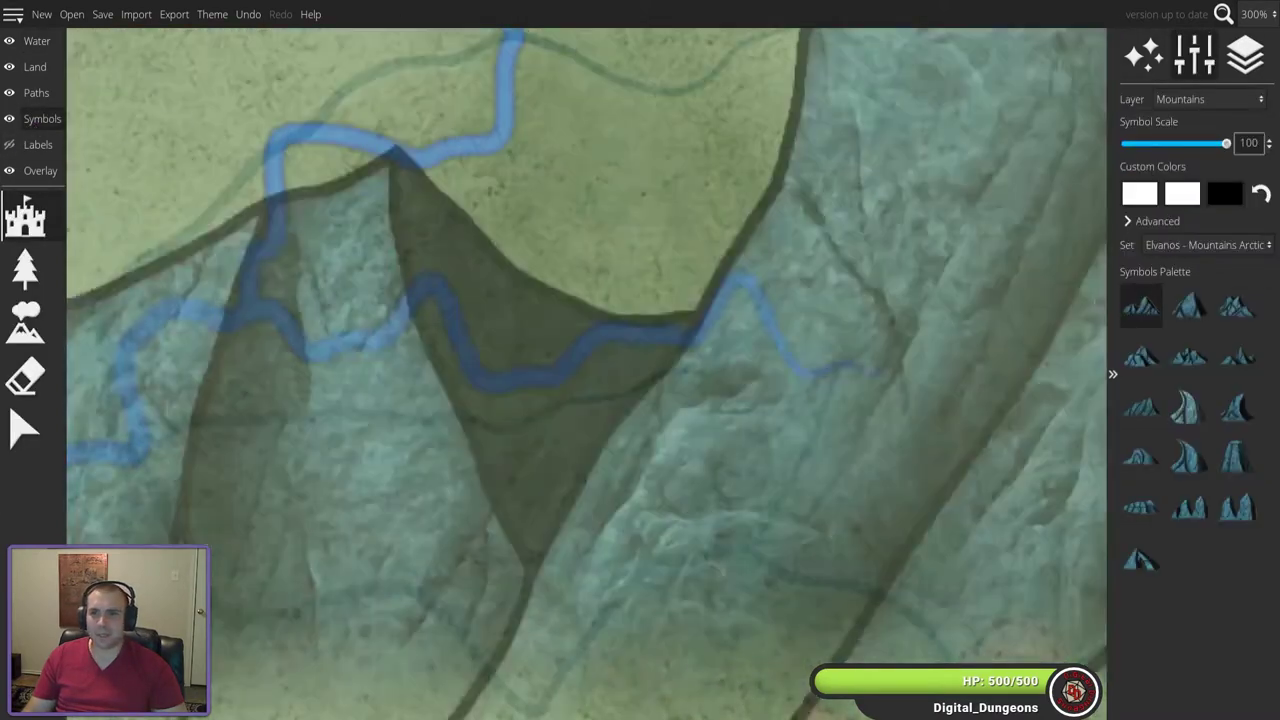
- Browse the Bridges Colored, Farm Village Colored, Custom Colored Town and Cliffs symbol sets
{"action": "scroll", "coordinate": [631, 296], "scroll_direction": "down", "scroll_amount": 10}
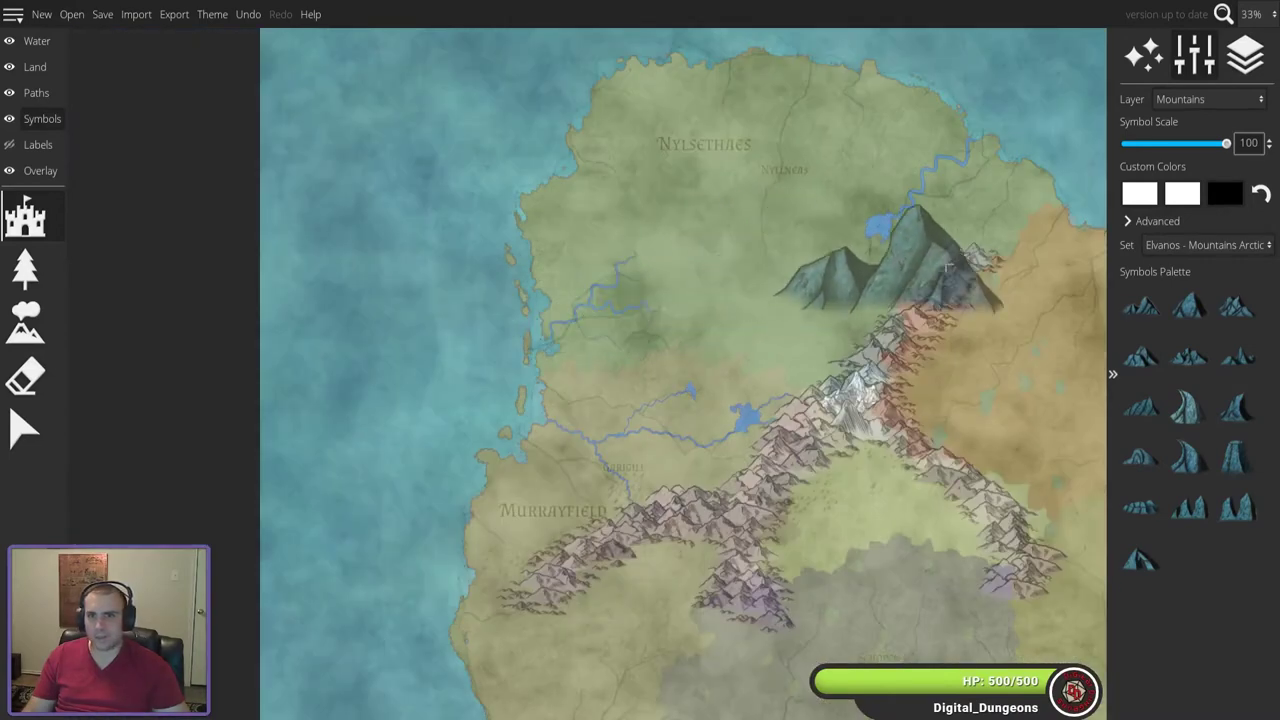
{"action": "left_click", "coordinate": [1189, 247]}
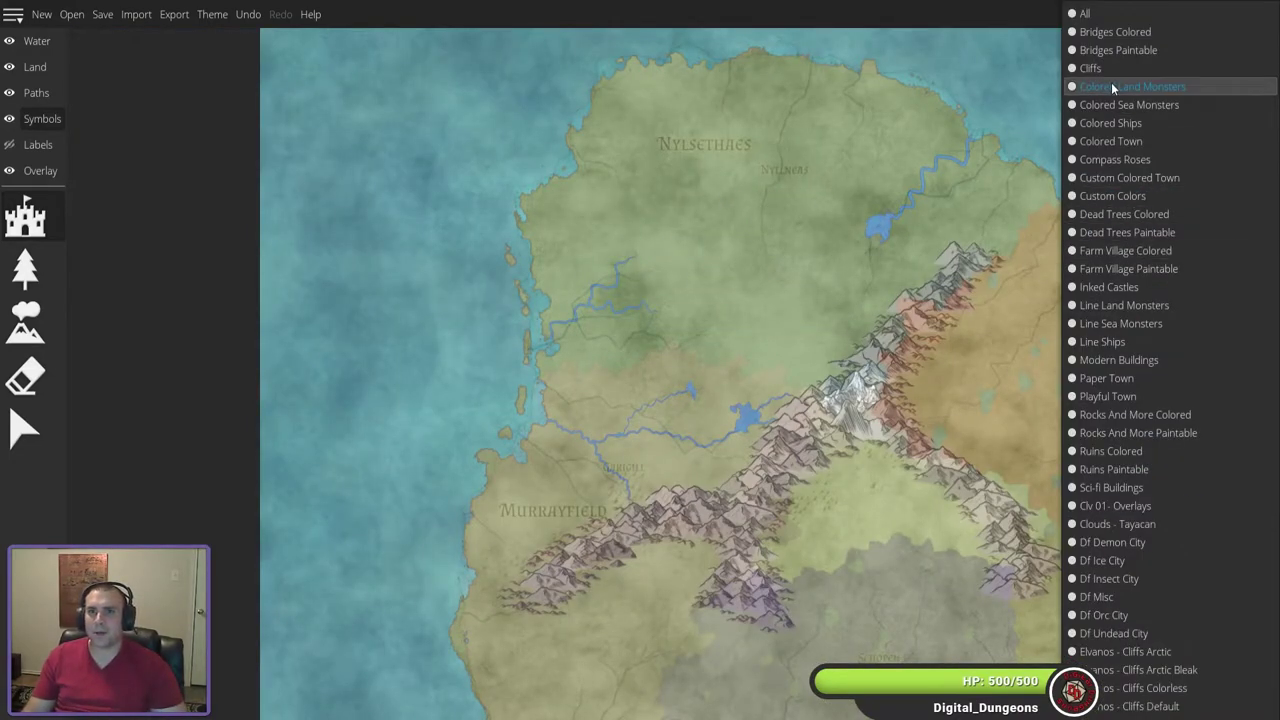
{"action": "left_click", "coordinate": [1126, 34]}
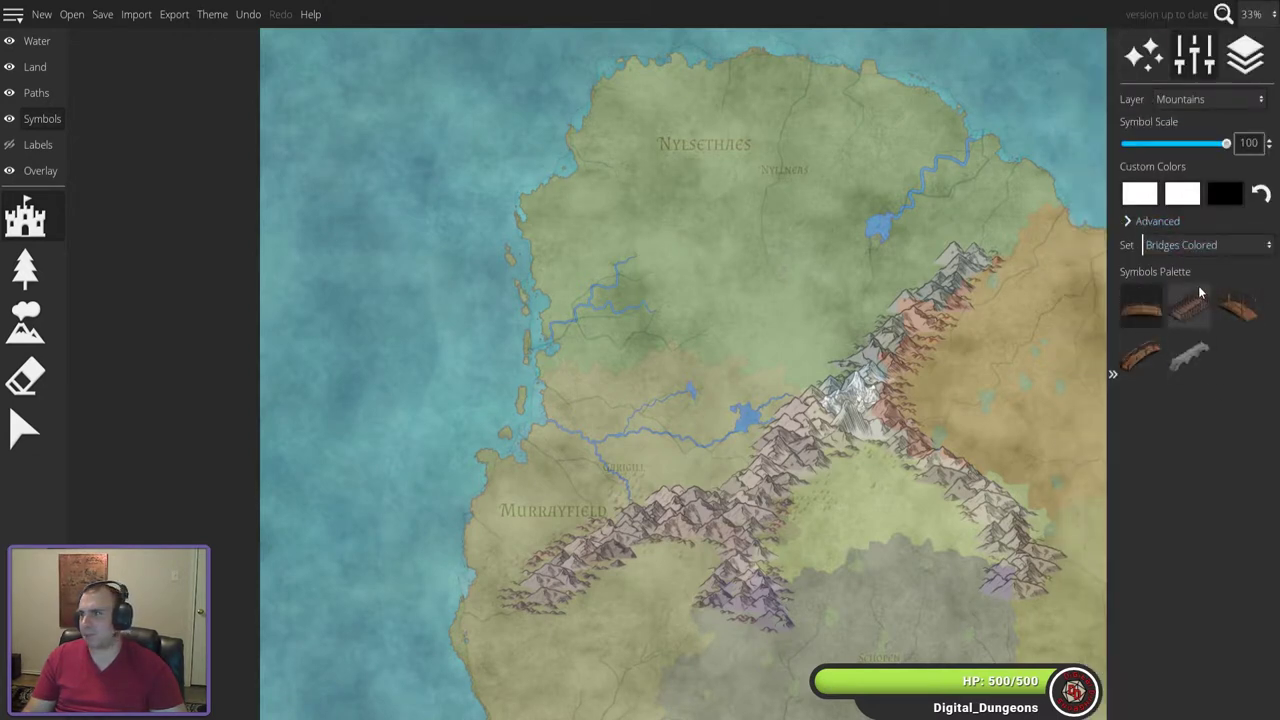
{"action": "left_click", "coordinate": [1186, 248]}
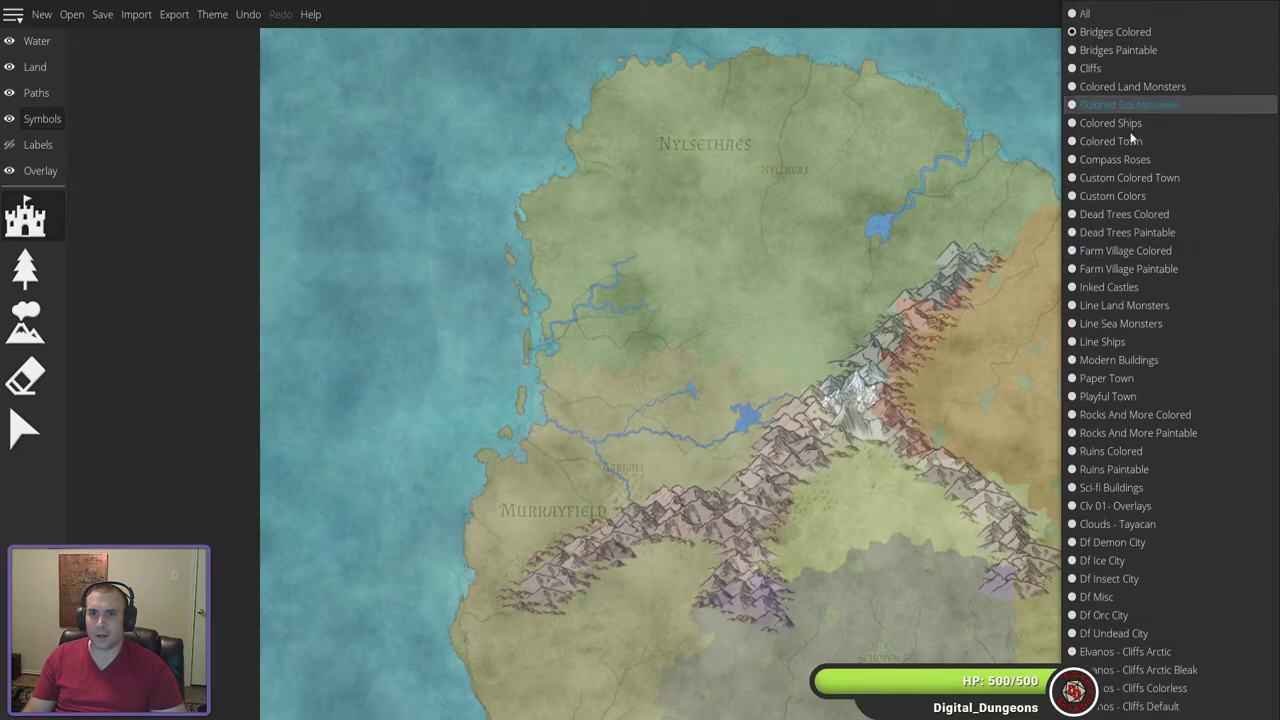
{"action": "left_click", "coordinate": [1125, 250]}
{"action": "scroll", "coordinate": [1192, 500], "scroll_direction": "down", "scroll_amount": 1}
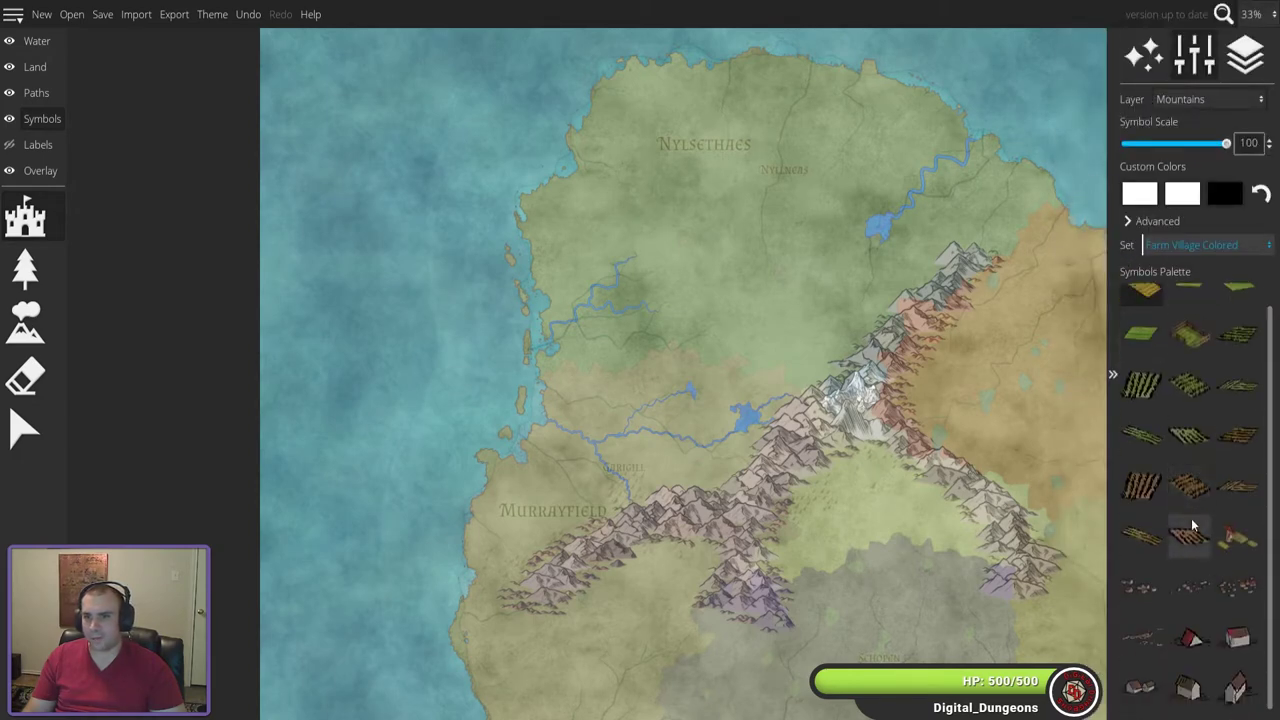
{"action": "scroll", "coordinate": [1192, 520], "scroll_direction": "up", "scroll_amount": 1}
{"action": "left_click", "coordinate": [1188, 246]}
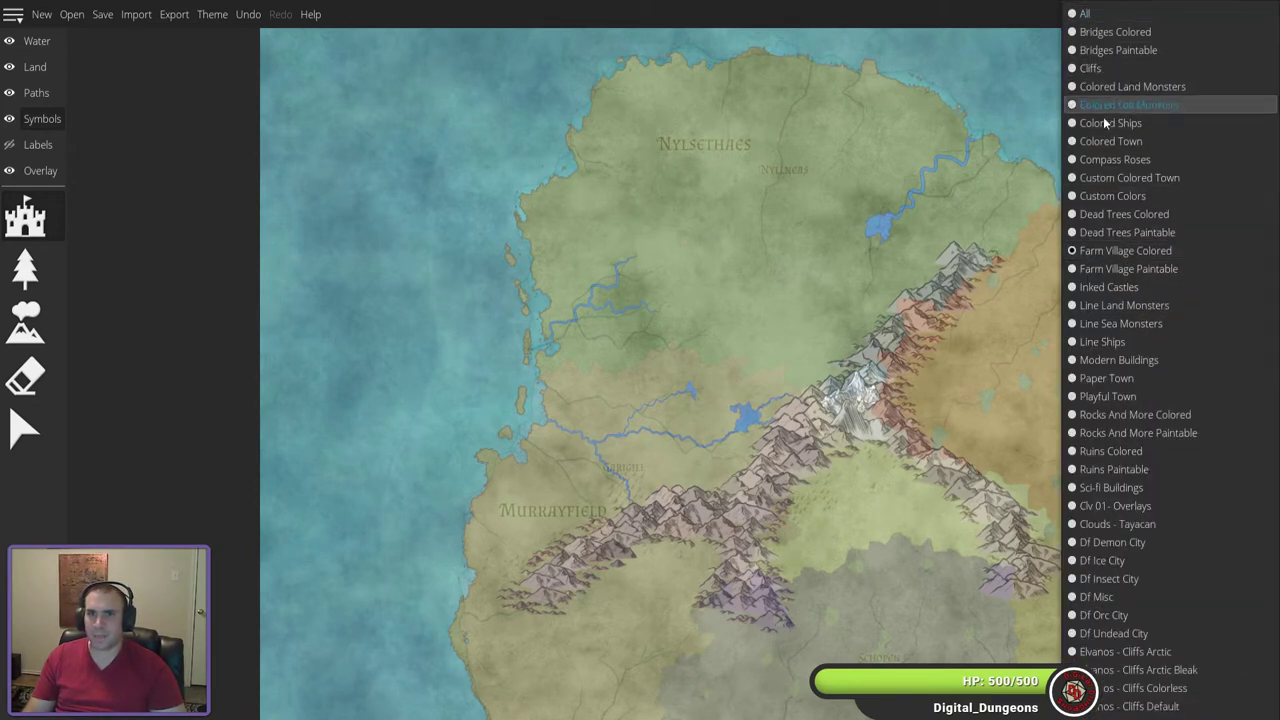
{"action": "left_click", "coordinate": [1105, 178]}
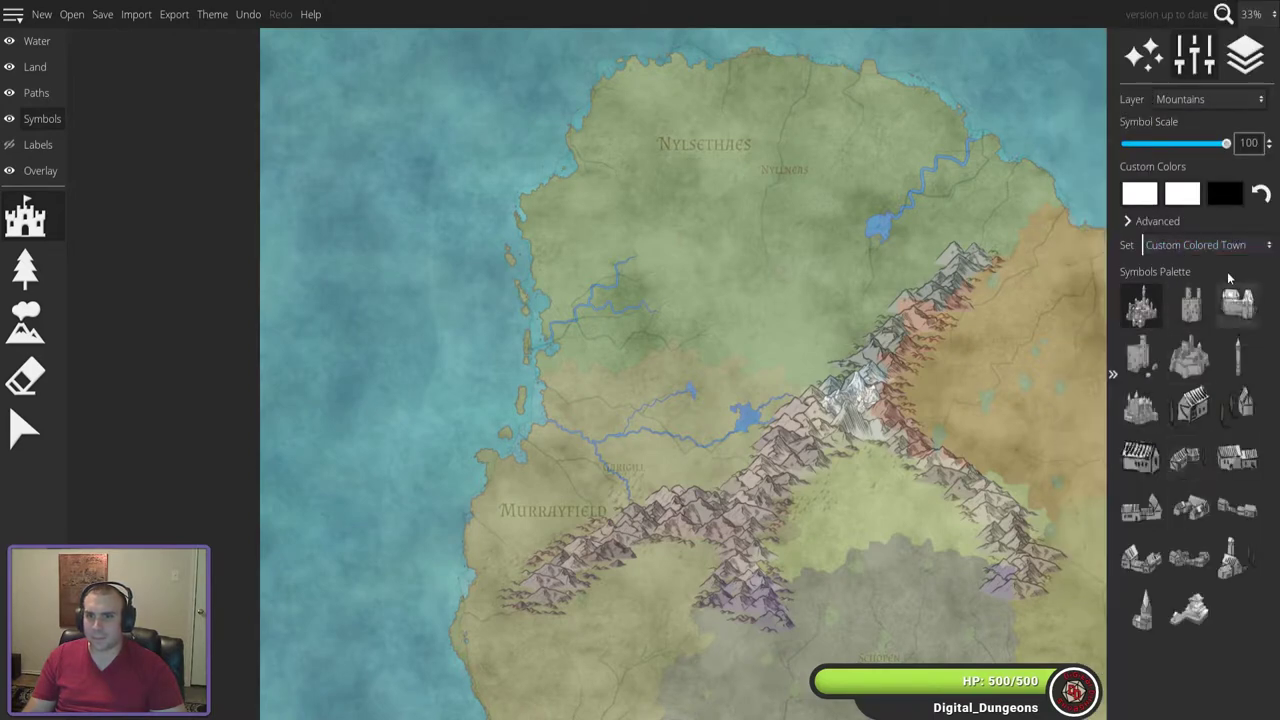
{"action": "left_click", "coordinate": [1211, 247]}
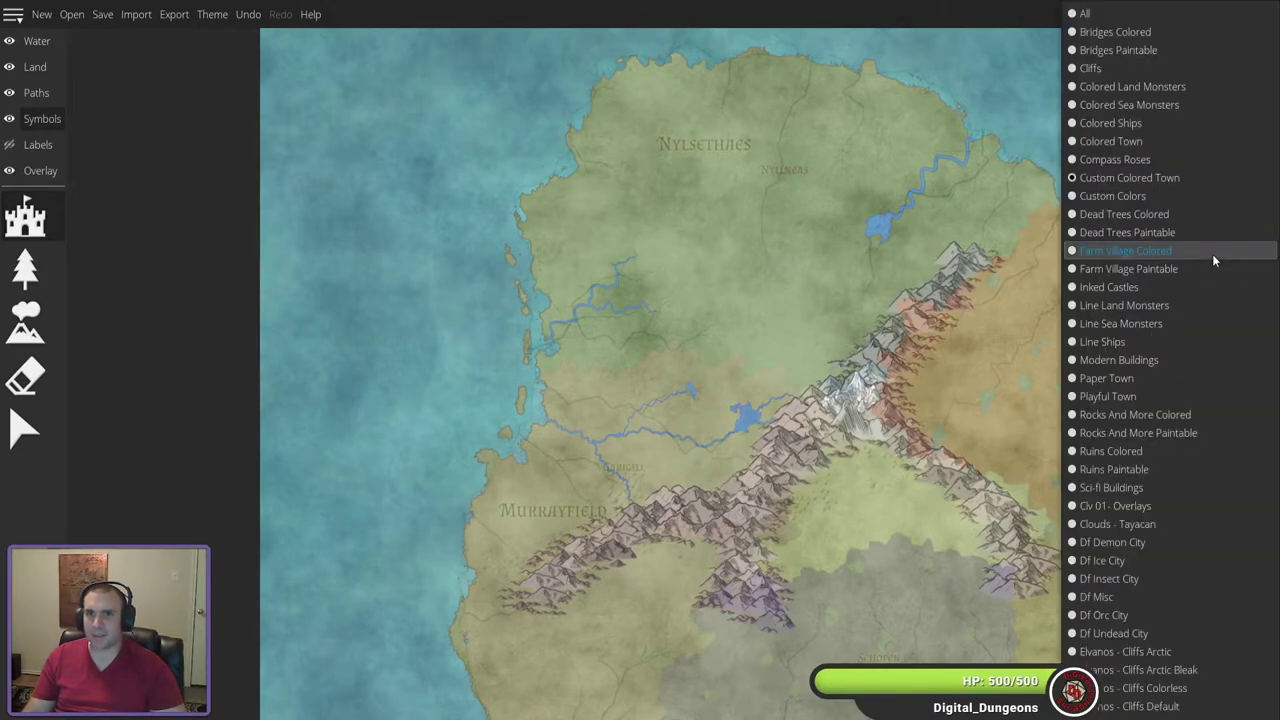
{"action": "left_click", "coordinate": [1110, 69]}
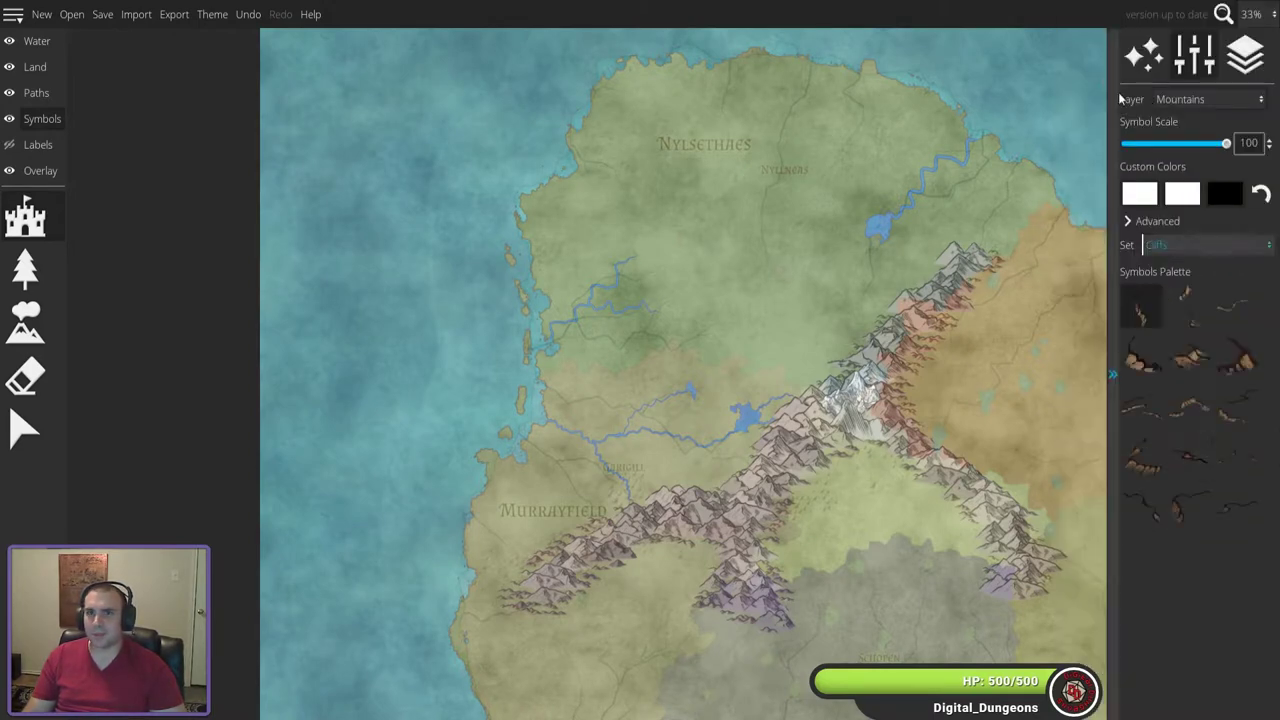
- Browse the Modern Buildings, Playful Town, Df Demon City and Clv 01 - Overlays symbol sets
{"action": "left_click", "coordinate": [1192, 247]}
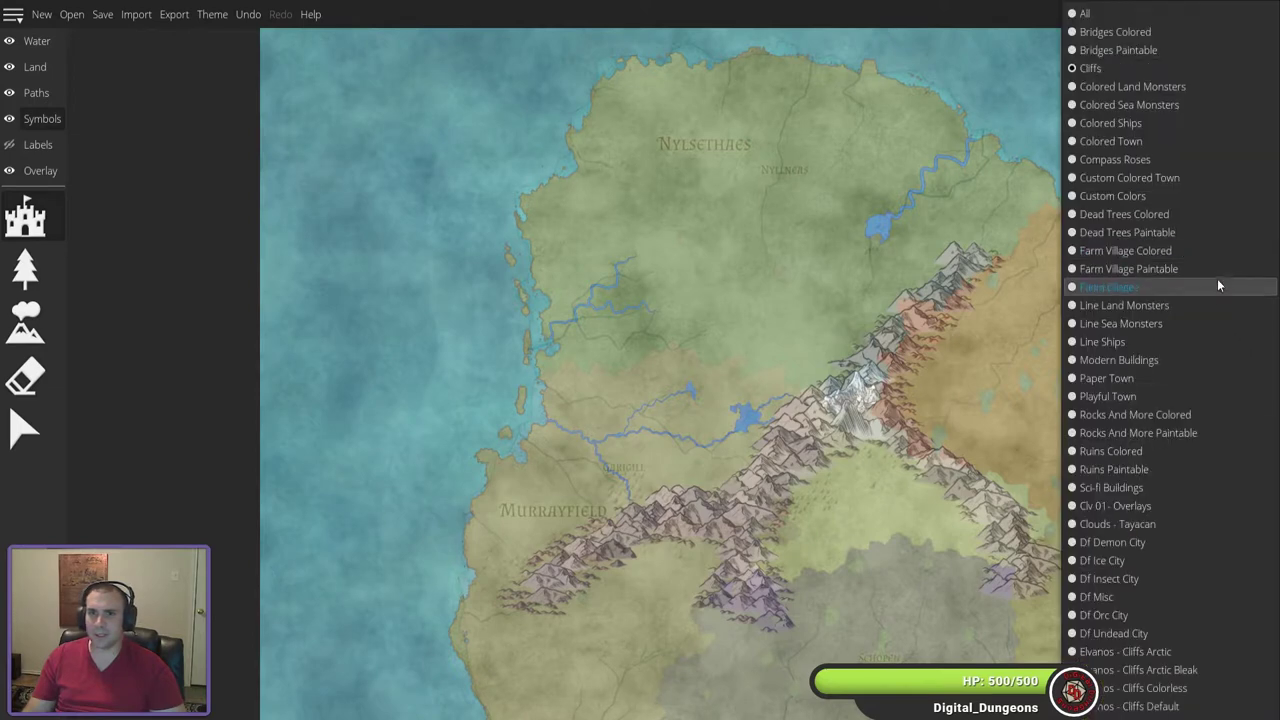
{"action": "left_click", "coordinate": [1165, 361]}
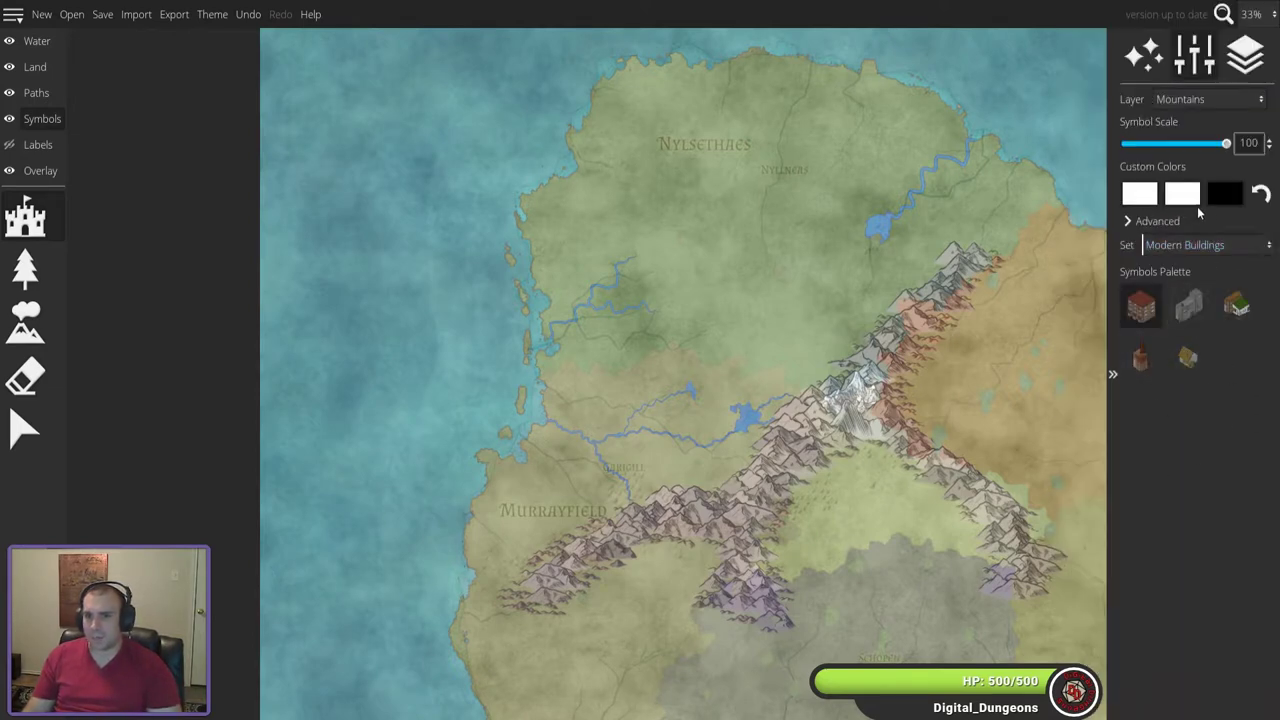
{"action": "left_click", "coordinate": [1188, 246]}
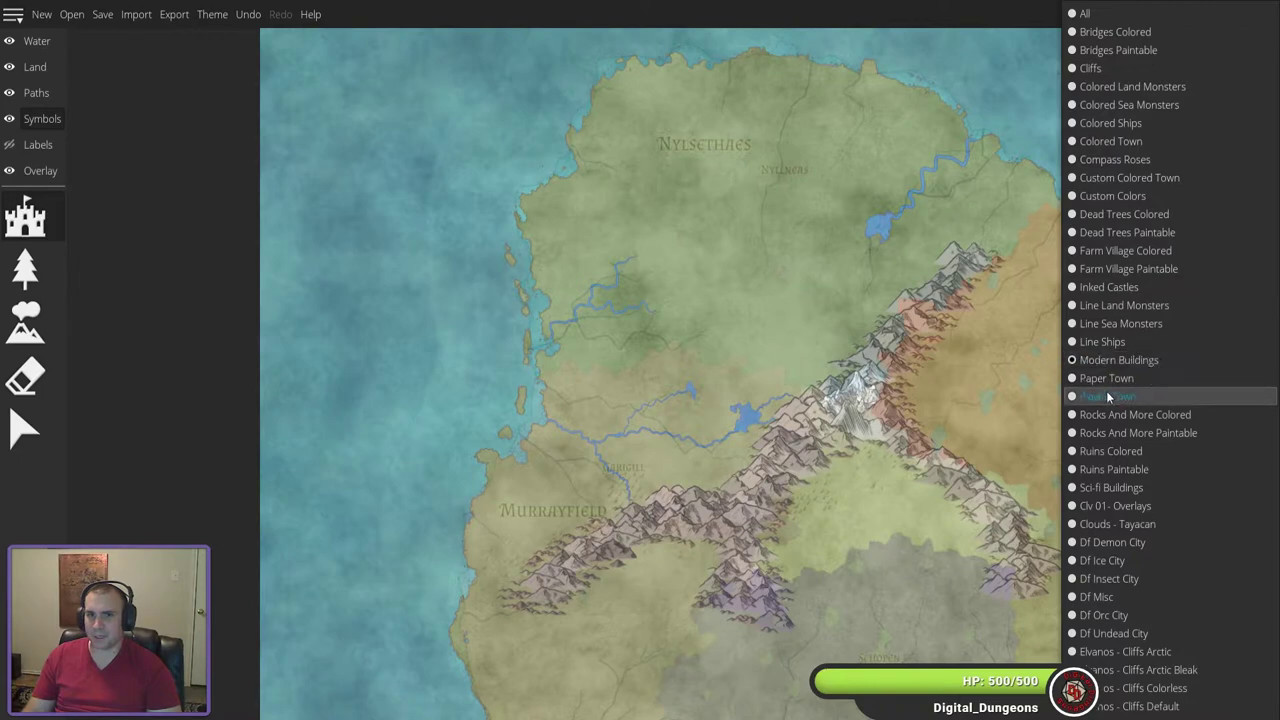
{"action": "left_click", "coordinate": [1108, 397]}
{"action": "left_click", "coordinate": [1190, 247]}
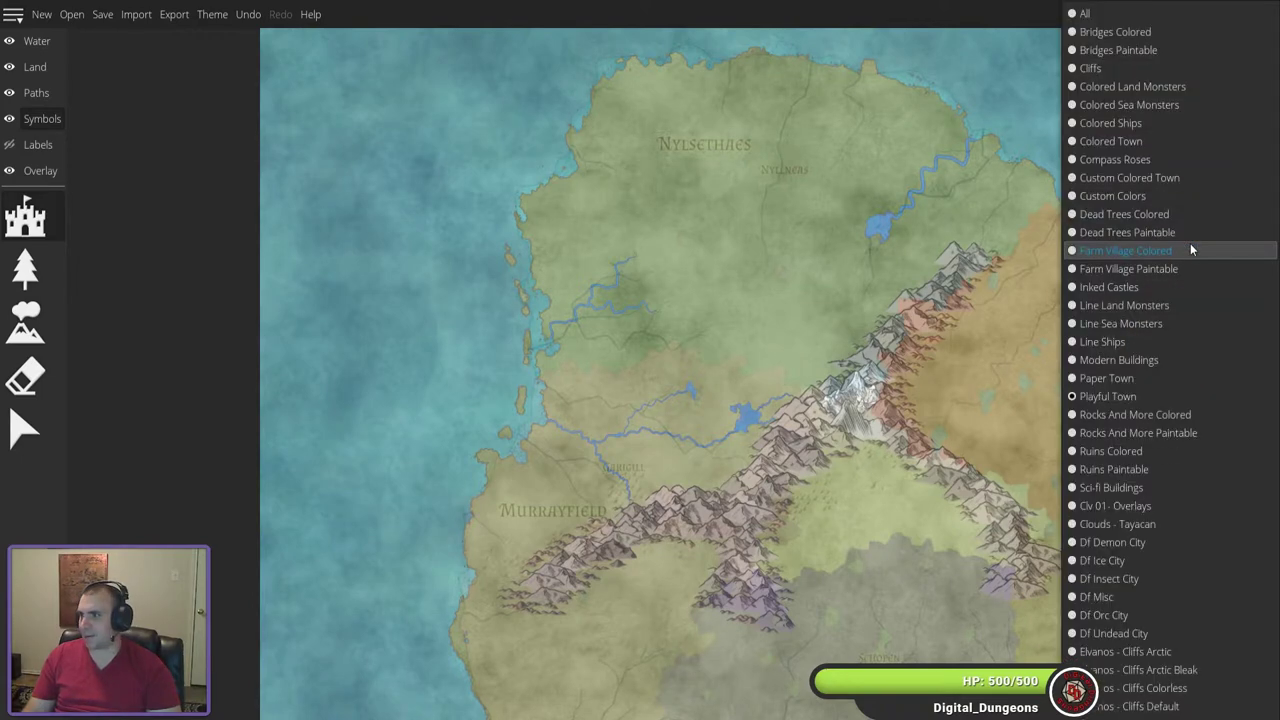
{"action": "scroll", "coordinate": [1194, 441], "scroll_direction": "down", "scroll_amount": 2}
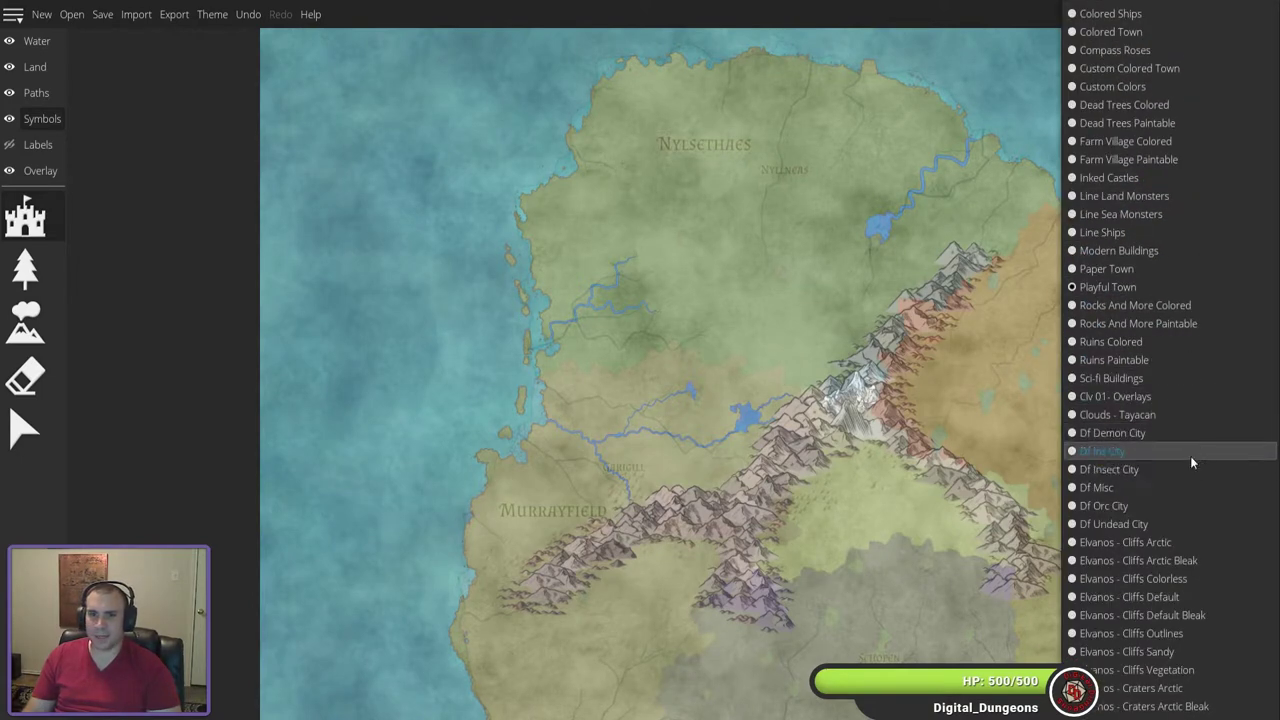
{"action": "left_click", "coordinate": [1201, 428]}
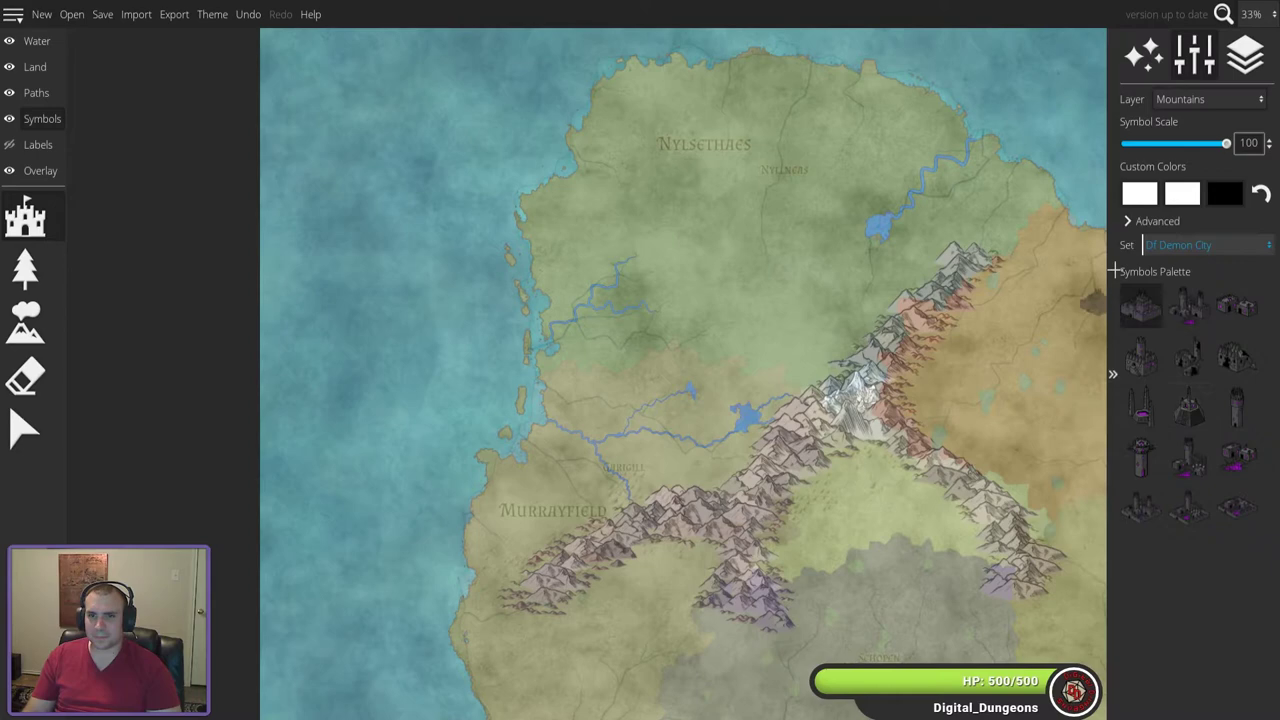
{"action": "left_click", "coordinate": [1208, 245]}
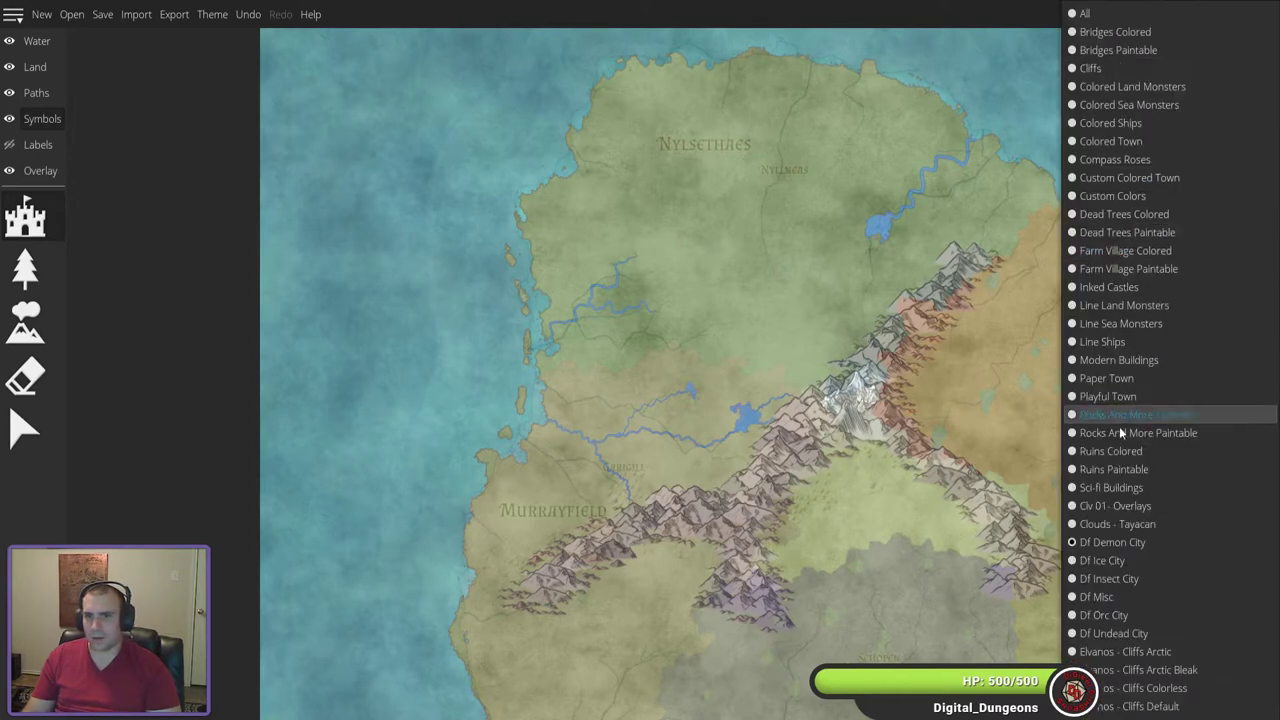
{"action": "left_click", "coordinate": [1135, 507]}
- Look through the Schley Buildings symbols and scan the complete list of available symbol sets
{"action": "left_click", "coordinate": [1204, 250]}
{"action": "scroll", "coordinate": [1150, 500], "scroll_direction": "down", "scroll_amount": 9}
{"action": "scroll", "coordinate": [1156, 521], "scroll_direction": "down", "scroll_amount": 9}
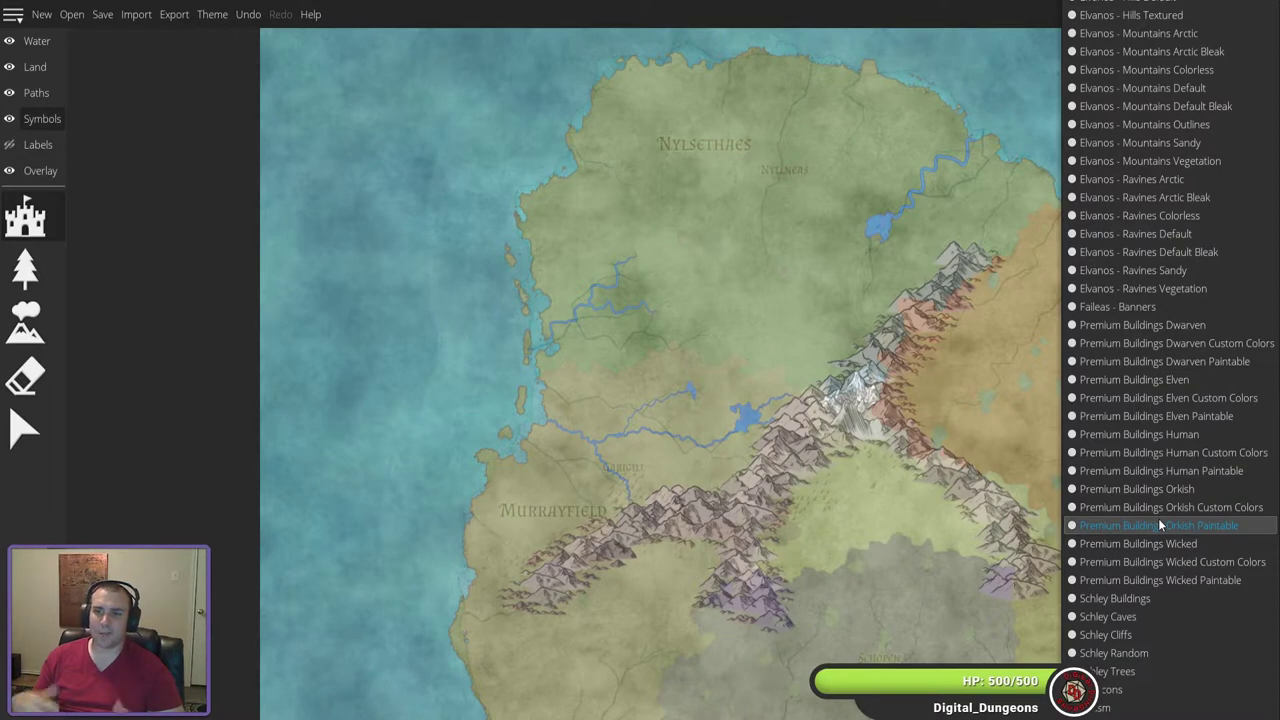
{"action": "left_click", "coordinate": [1110, 600]}
{"action": "scroll", "coordinate": [1191, 518], "scroll_direction": "down", "scroll_amount": 5}
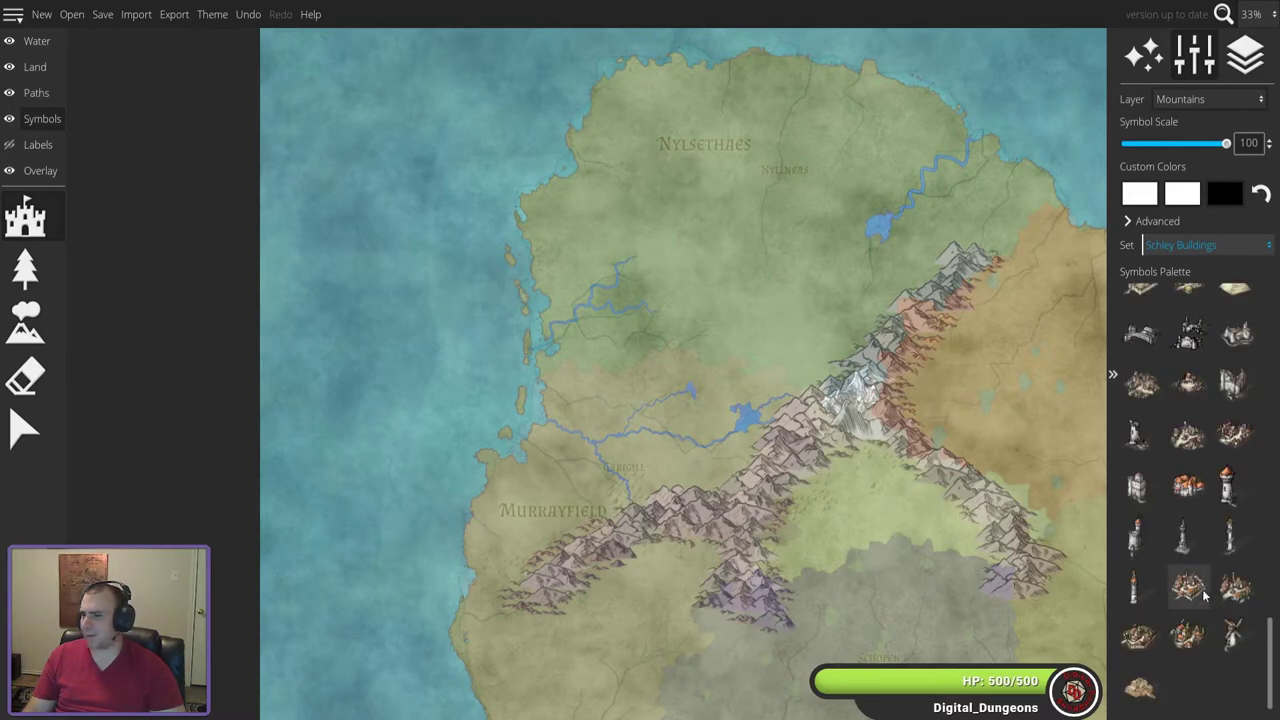
{"action": "scroll", "coordinate": [1206, 600], "scroll_direction": "up", "scroll_amount": 5}
{"action": "scroll", "coordinate": [1210, 606], "scroll_direction": "up", "scroll_amount": 5}
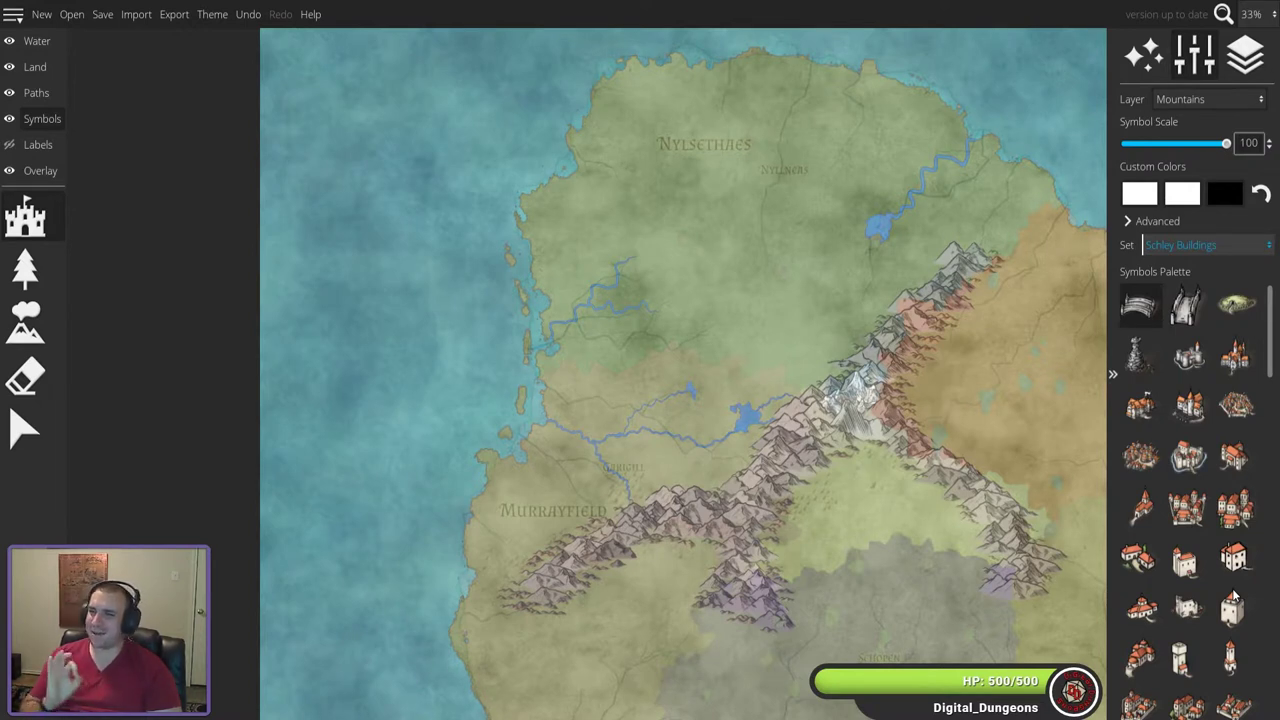
{"action": "left_click", "coordinate": [1191, 250]}
{"action": "scroll", "coordinate": [1109, 400], "scroll_direction": "down", "scroll_amount": 10}
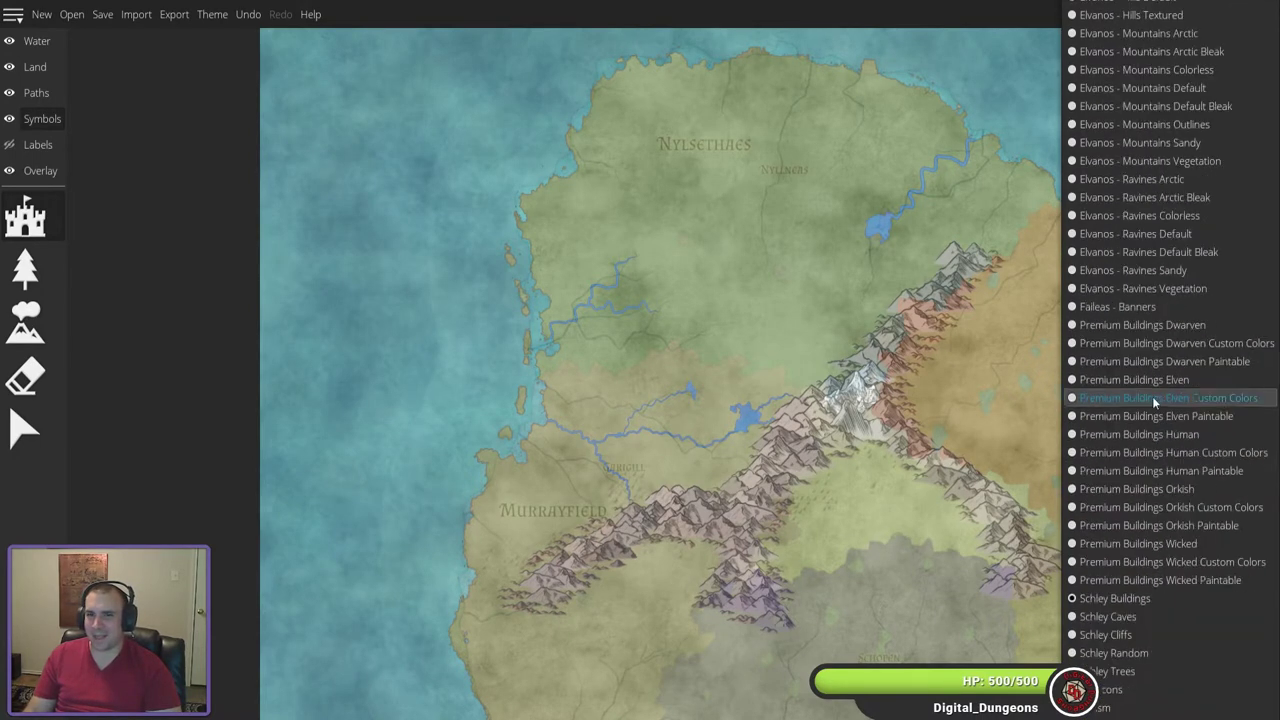
{"action": "scroll", "coordinate": [1140, 460], "scroll_direction": "up", "scroll_amount": 7}
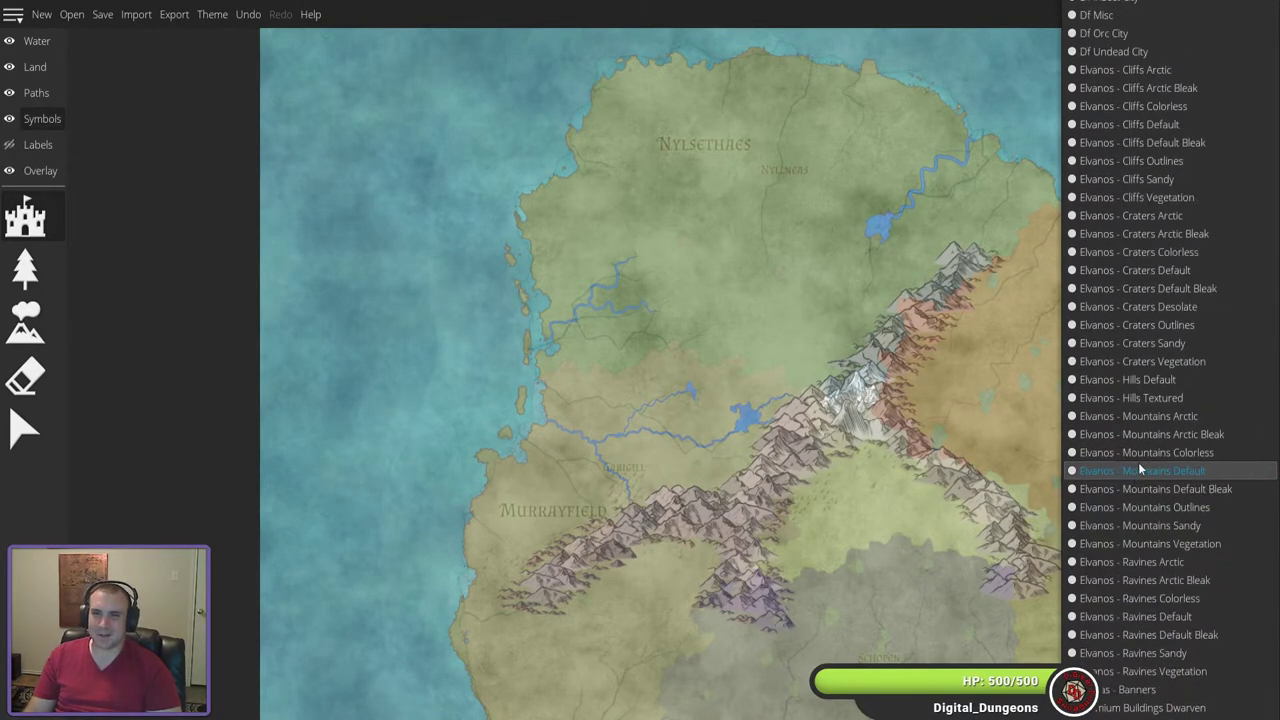
{"action": "scroll", "coordinate": [1140, 465], "scroll_direction": "up", "scroll_amount": 10}
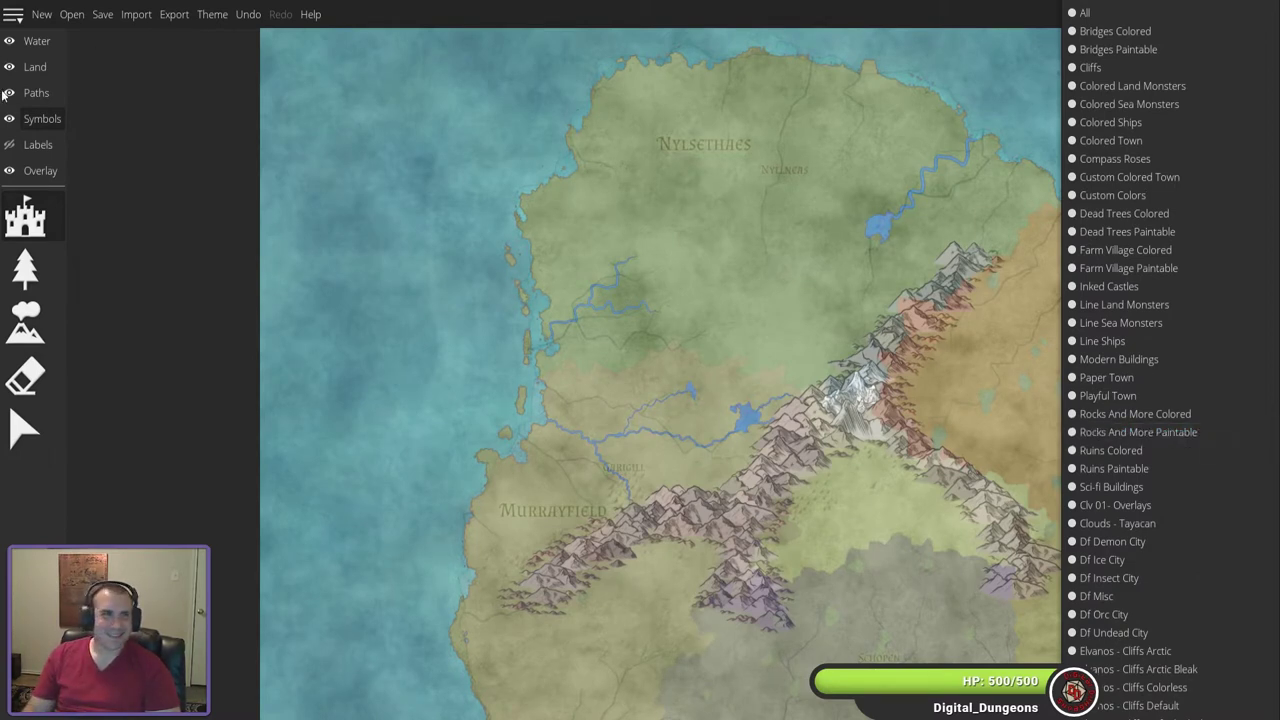
- Switch to the Water layer and examine the rivers and lakes between the west coast and the mountains
{"action": "left_click", "coordinate": [36, 42]}
{"action": "left_click", "coordinate": [36, 42]}
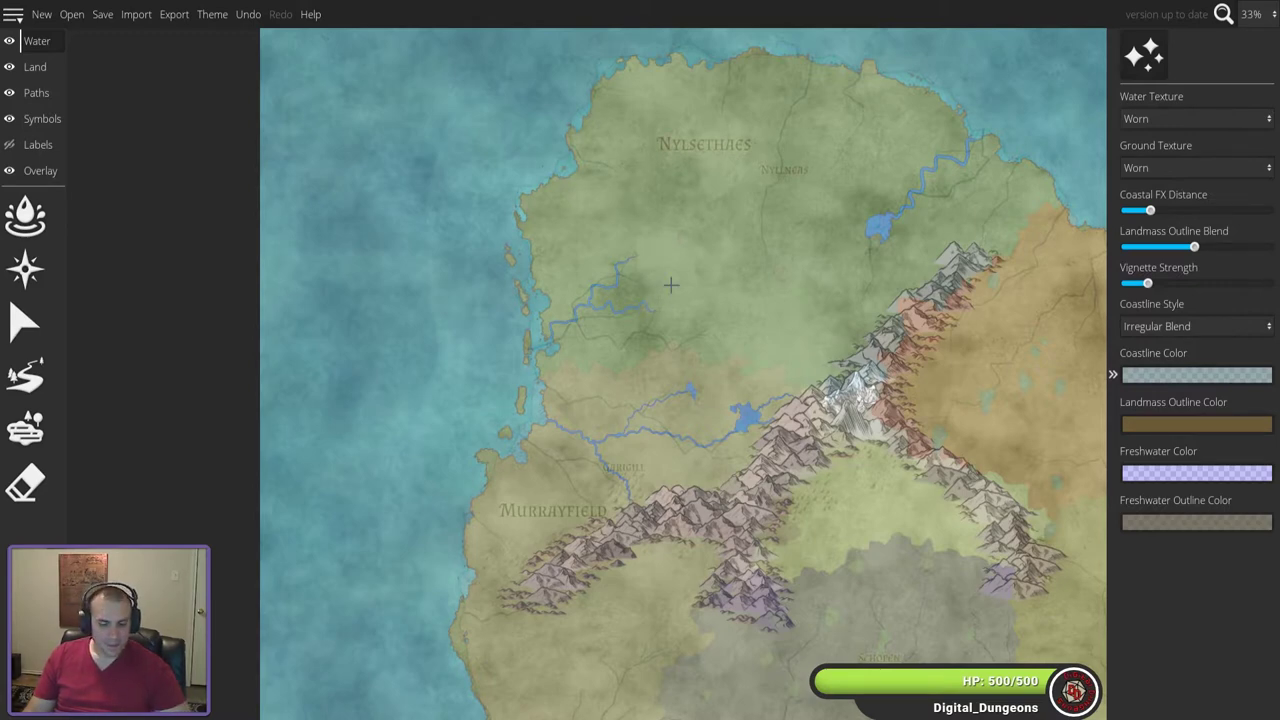
{"action": "scroll", "coordinate": [663, 287], "scroll_direction": "up", "scroll_amount": 3}
{"action": "scroll", "coordinate": [550, 251], "scroll_direction": "down", "scroll_amount": 3}
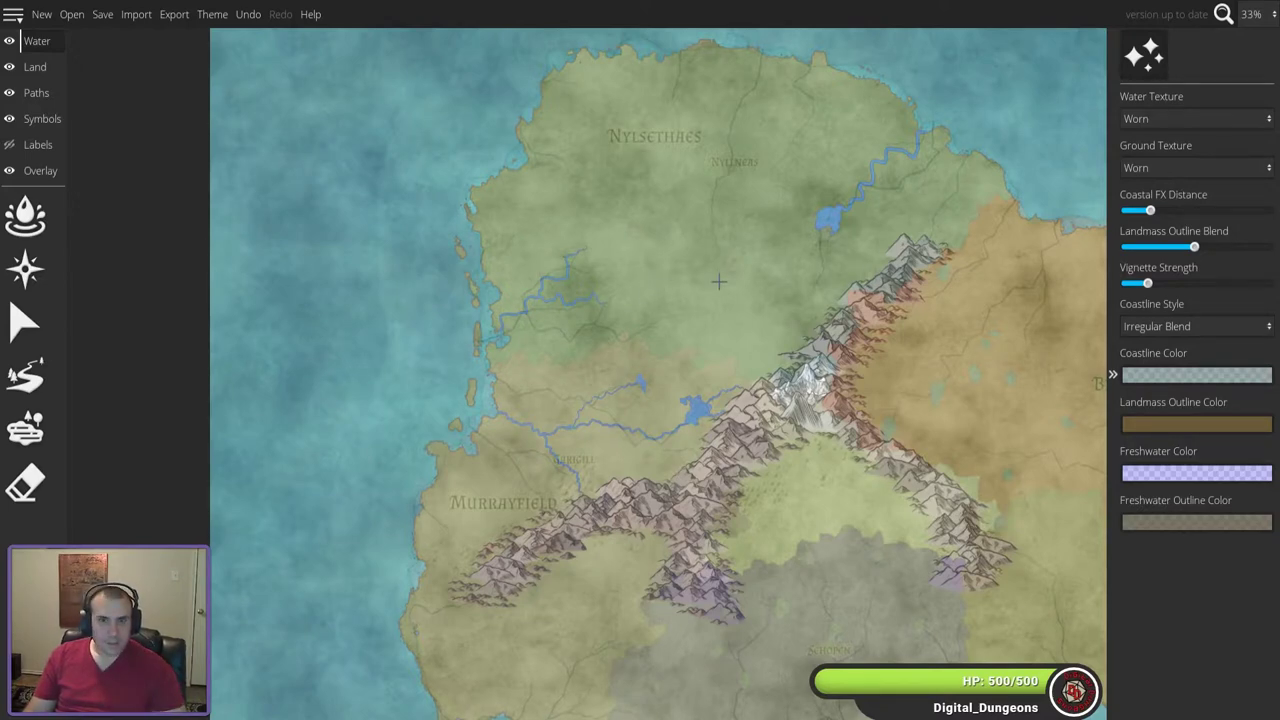
{"action": "scroll", "coordinate": [716, 277], "scroll_direction": "up", "scroll_amount": 5}
{"action": "scroll", "coordinate": [720, 255], "scroll_direction": "down", "scroll_amount": 4}
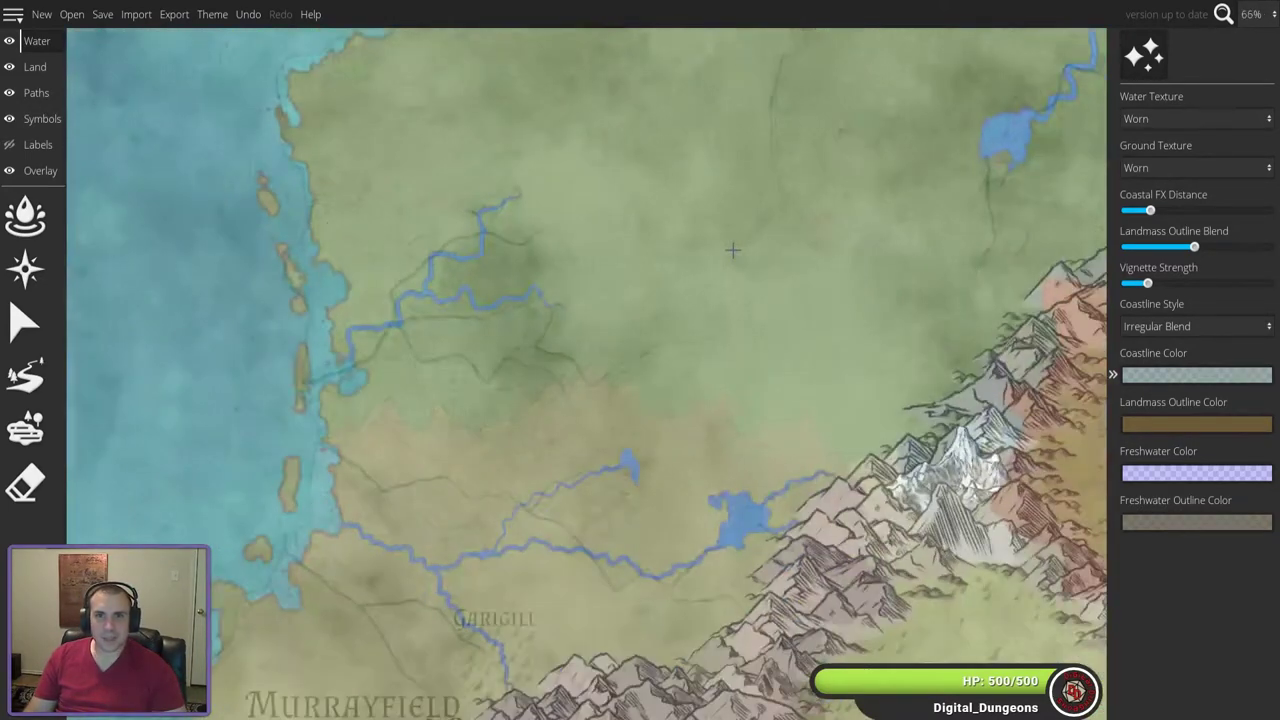
{"action": "scroll", "coordinate": [710, 269], "scroll_direction": "up", "scroll_amount": 1}
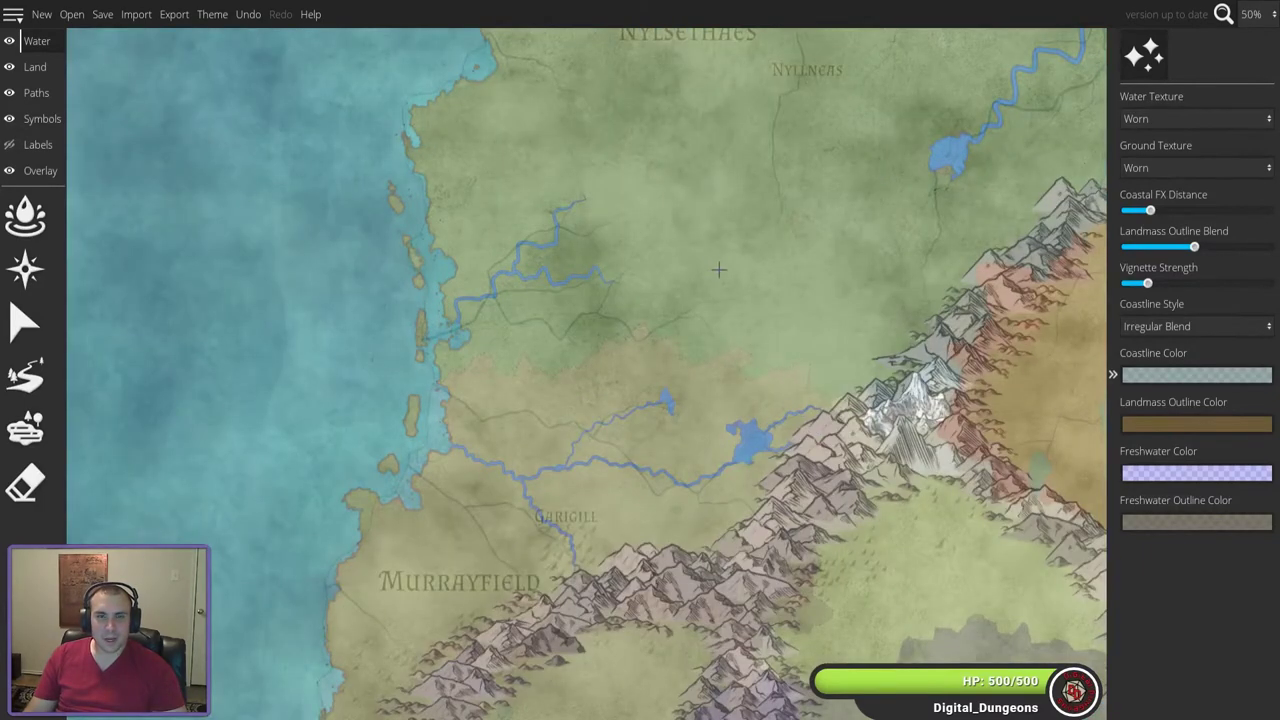
{"action": "left_click_drag", "start_coordinate": [789, 245], "coordinate": [637, 463]}
{"action": "left_click_drag", "start_coordinate": [616, 416], "coordinate": [504, 308]}
{"action": "left_click_drag", "start_coordinate": [480, 369], "coordinate": [588, 352]}
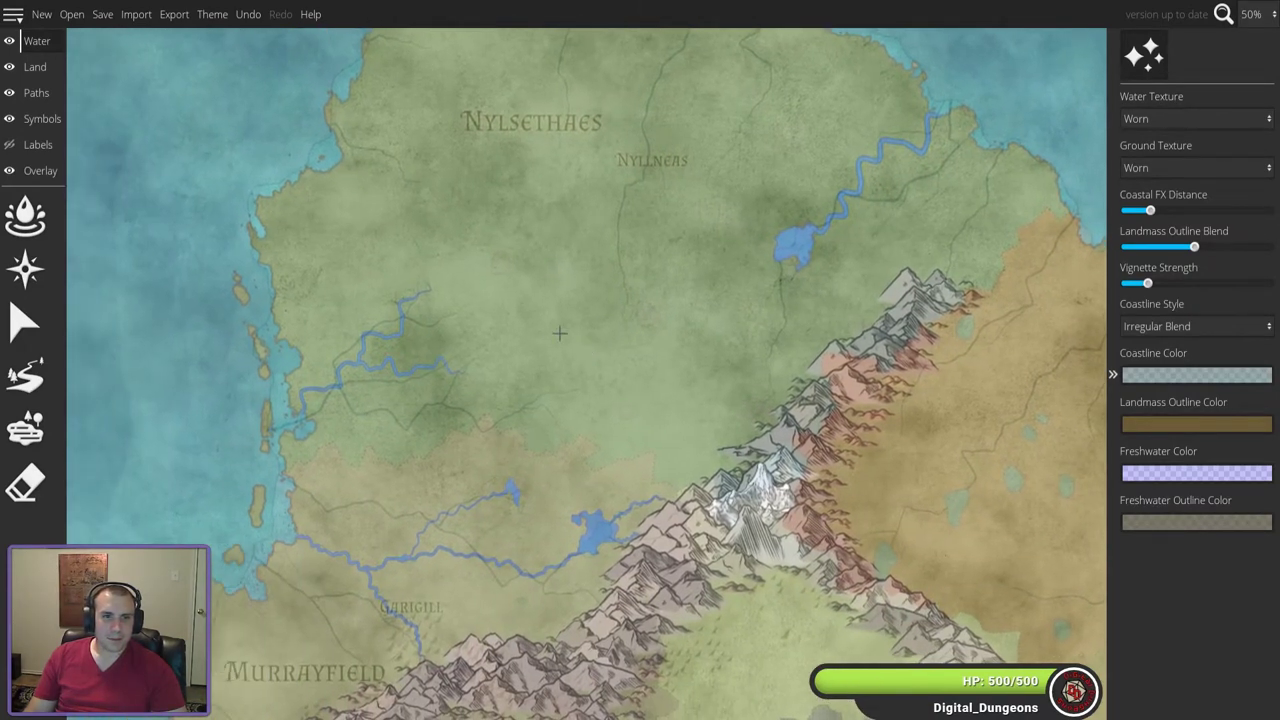
{"action": "left_click_drag", "start_coordinate": [474, 312], "coordinate": [571, 354]}
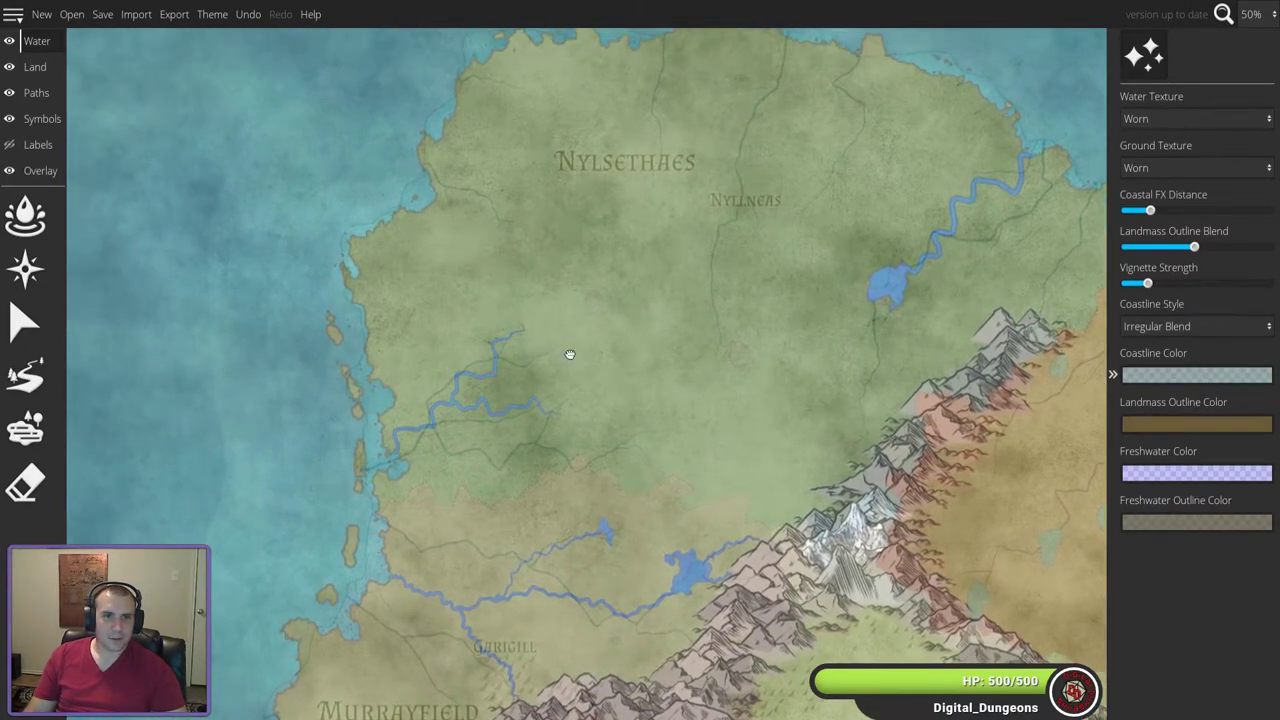
- Place a small lake with brush size 141 at the source of the western river's northern branch, south of Nylsethaes
{"action": "left_click", "coordinate": [25, 428]}
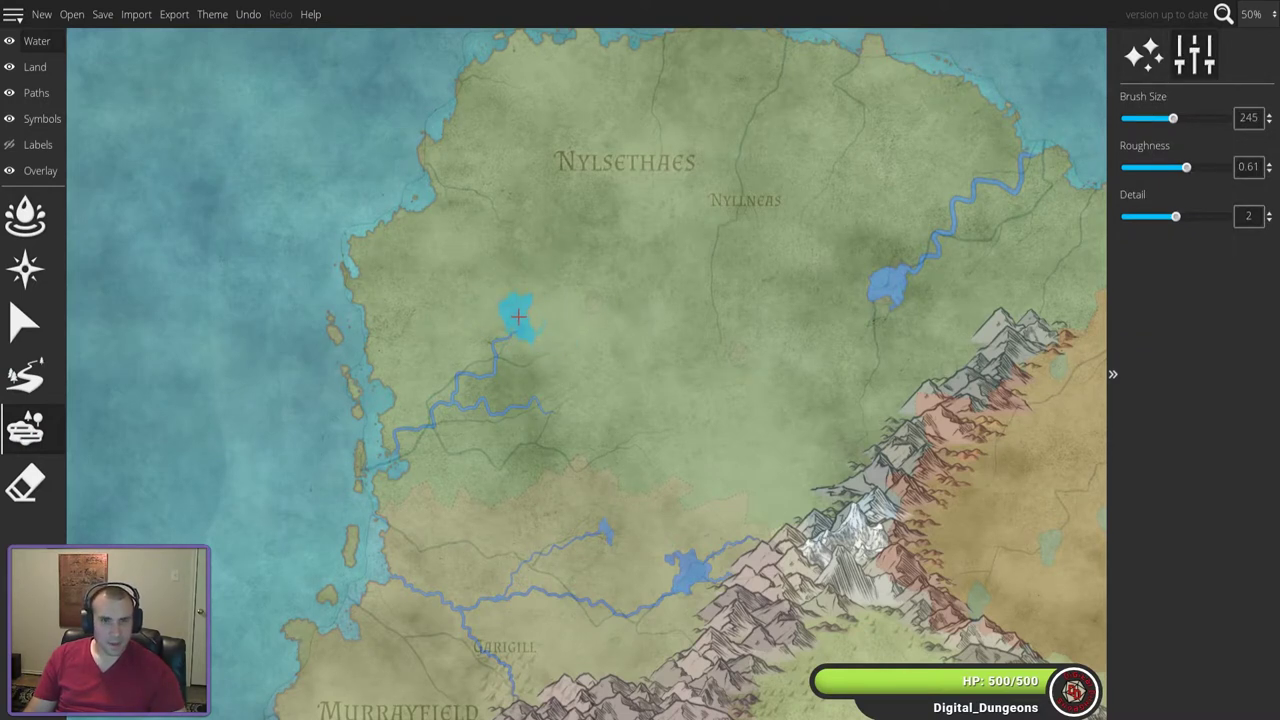
{"action": "scroll", "coordinate": [538, 316], "scroll_direction": "down", "scroll_amount": 8}
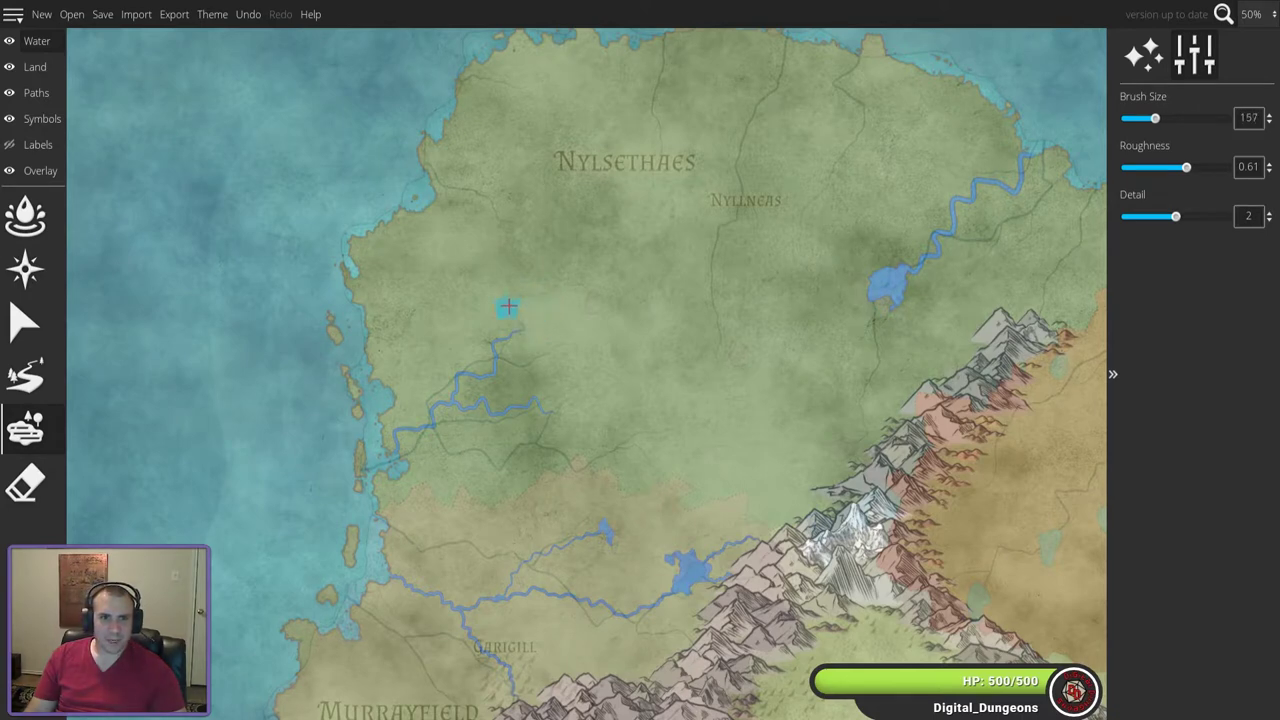
{"action": "scroll", "coordinate": [503, 321], "scroll_direction": "up", "scroll_amount": 5}
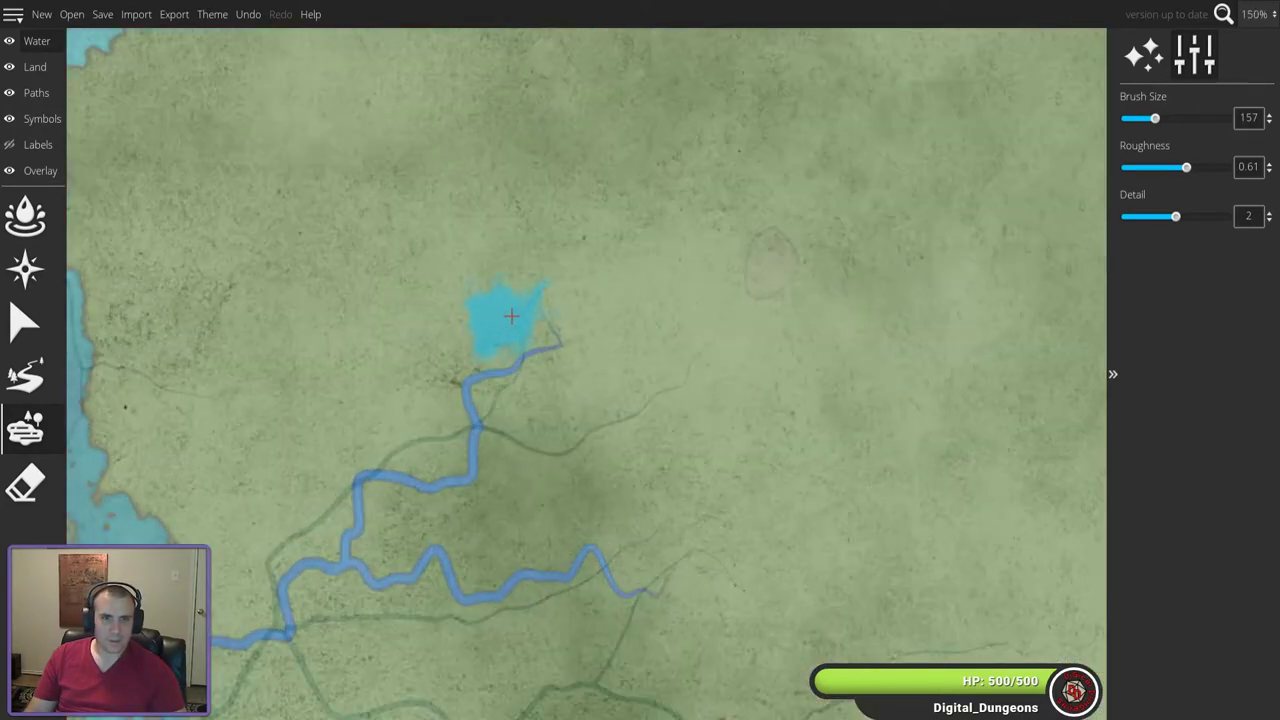
{"action": "scroll", "coordinate": [545, 314], "scroll_direction": "down", "scroll_amount": 2}
{"action": "left_click", "coordinate": [549, 318]}
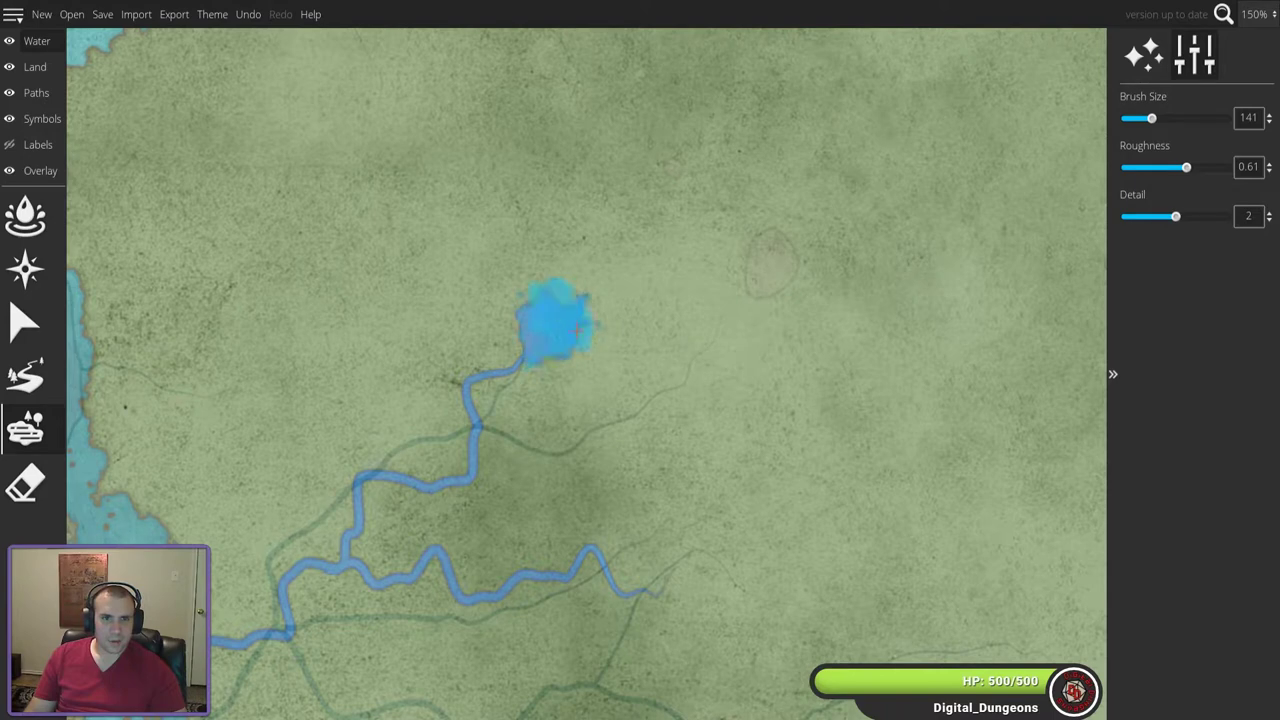
- Place a small lake with brush size 141 just east of the traced river at Nyllneas
{"action": "scroll", "coordinate": [692, 422], "scroll_direction": "down", "scroll_amount": 2}
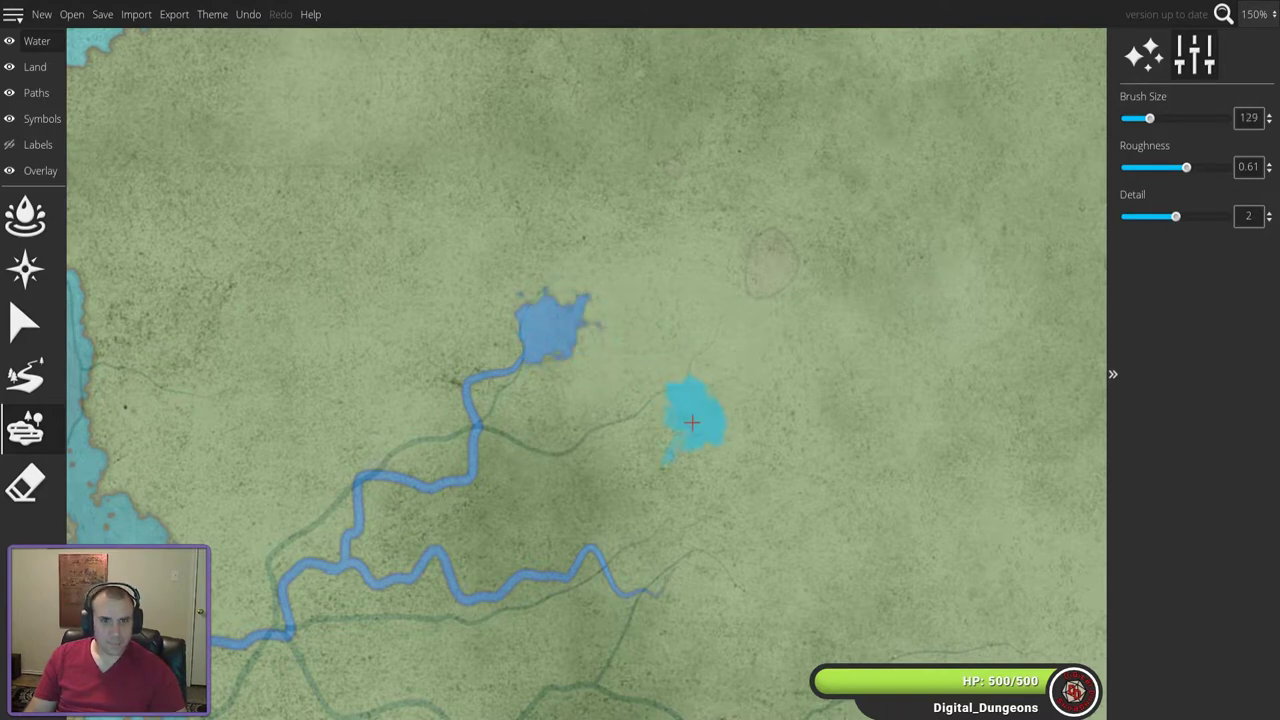
{"action": "scroll", "coordinate": [718, 468], "scroll_direction": "down", "scroll_amount": 5}
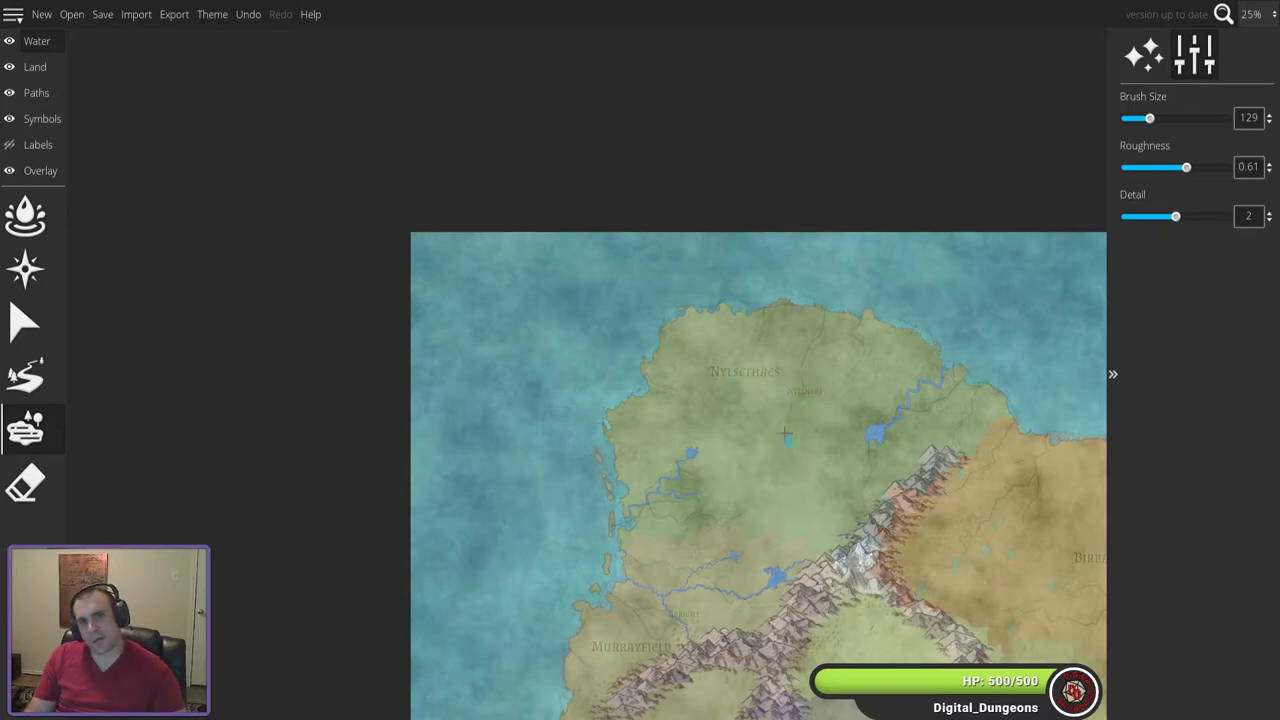
{"action": "scroll", "coordinate": [795, 400], "scroll_direction": "up", "scroll_amount": 5}
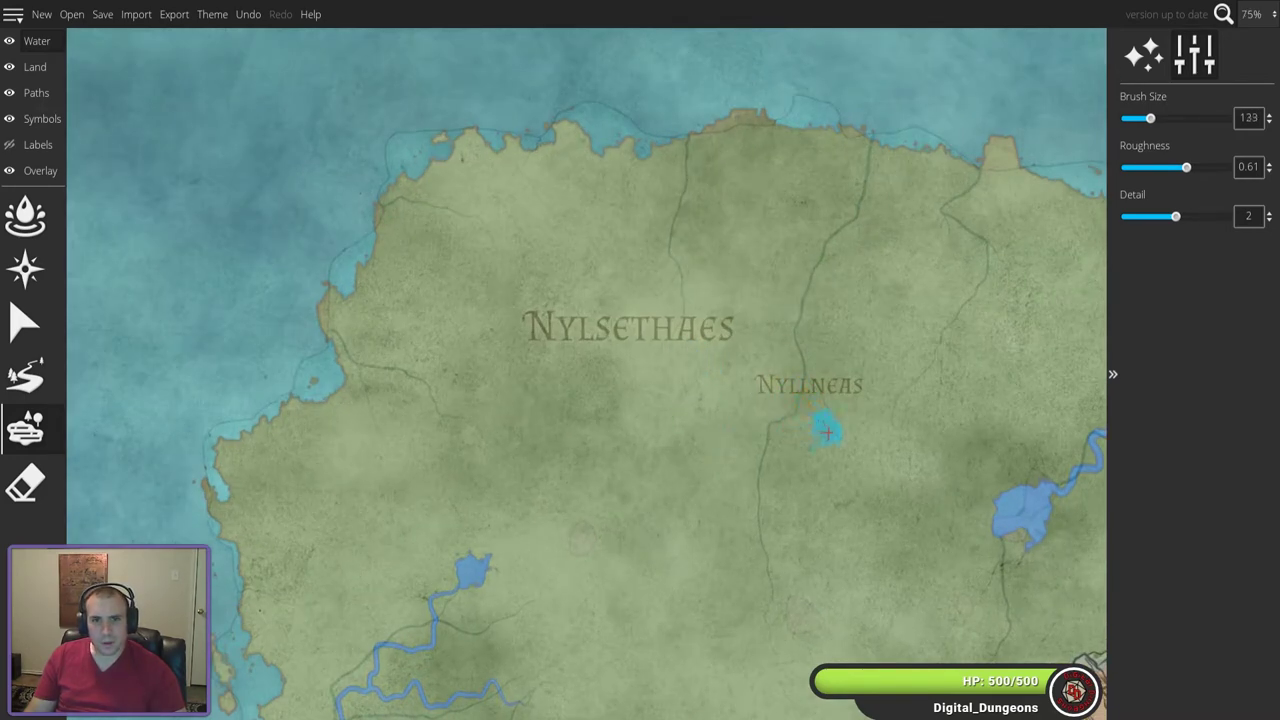
{"action": "scroll", "coordinate": [860, 415], "scroll_direction": "up", "scroll_amount": 4}
{"action": "scroll", "coordinate": [866, 423], "scroll_direction": "up", "scroll_amount": 1}
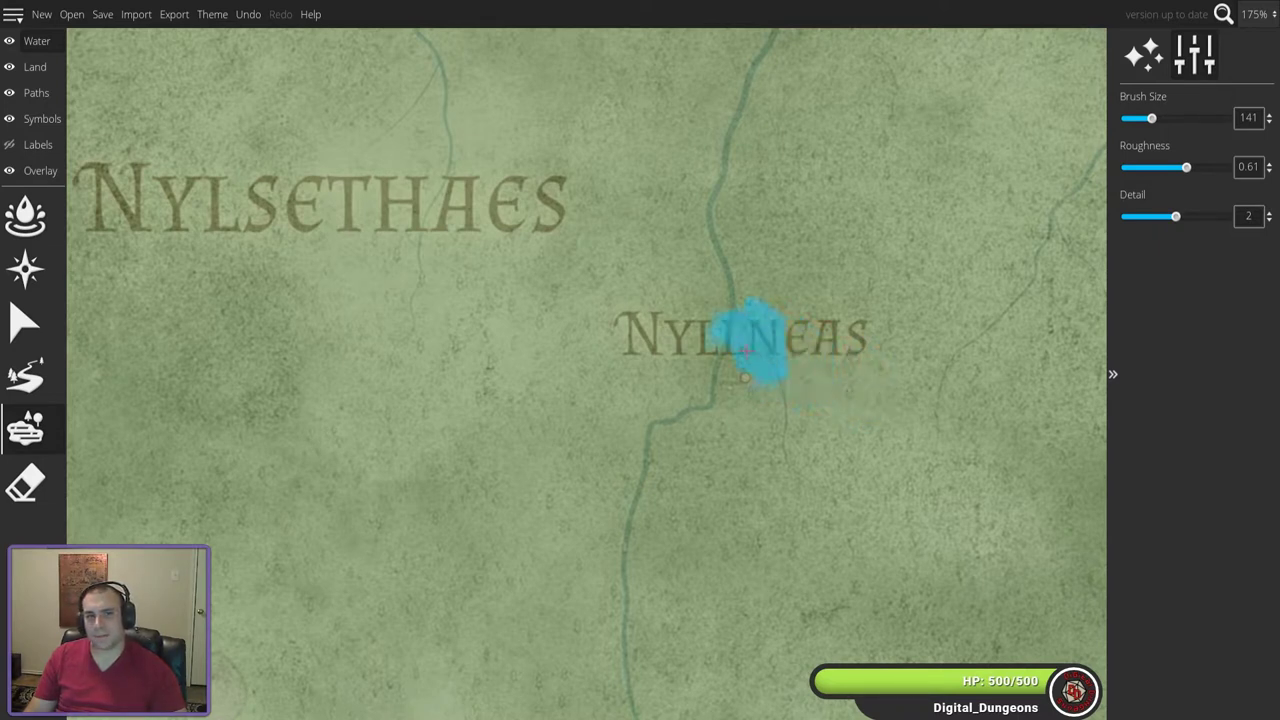
{"action": "mouse_move", "coordinate": [794, 566]}
{"action": "left_mouse_down"}
{"action": "mouse_move", "coordinate": [766, 391]}
{"action": "mouse_move", "coordinate": [709, 202]}
{"action": "mouse_move", "coordinate": [700, 286]}
{"action": "mouse_move", "coordinate": [737, 463]}
{"action": "left_mouse_up"}
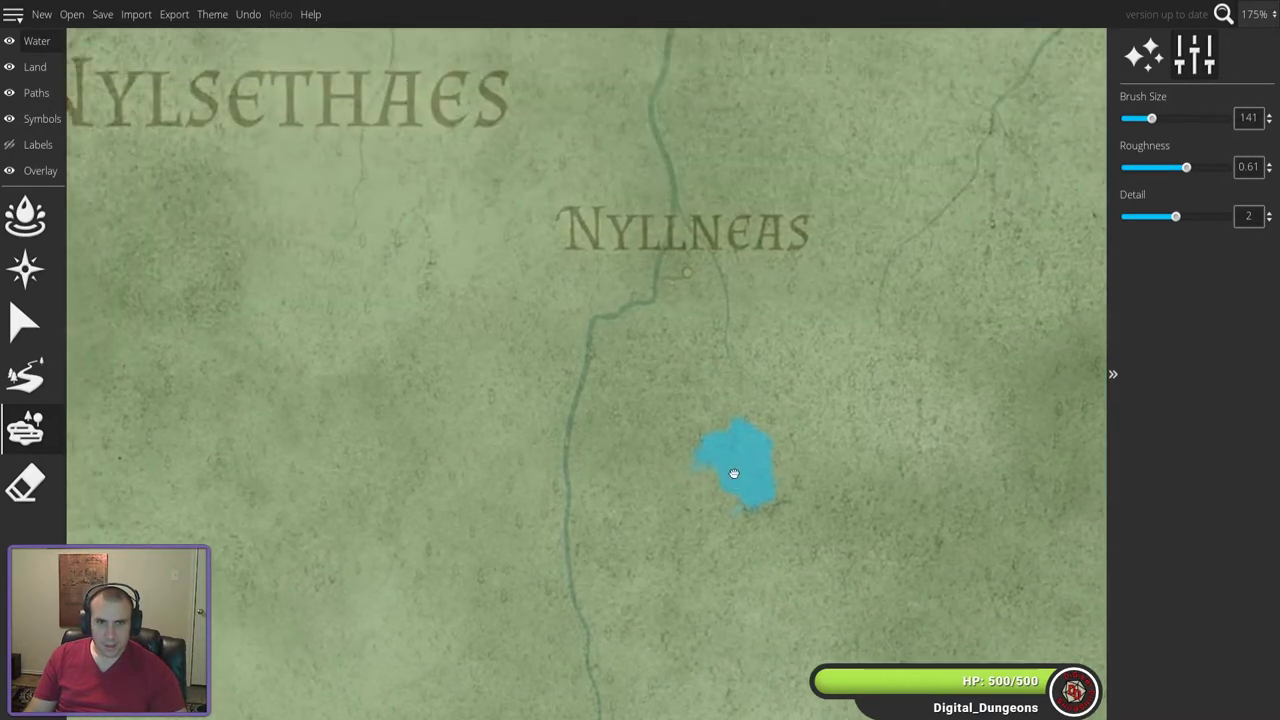
{"action": "left_click", "coordinate": [716, 250]}
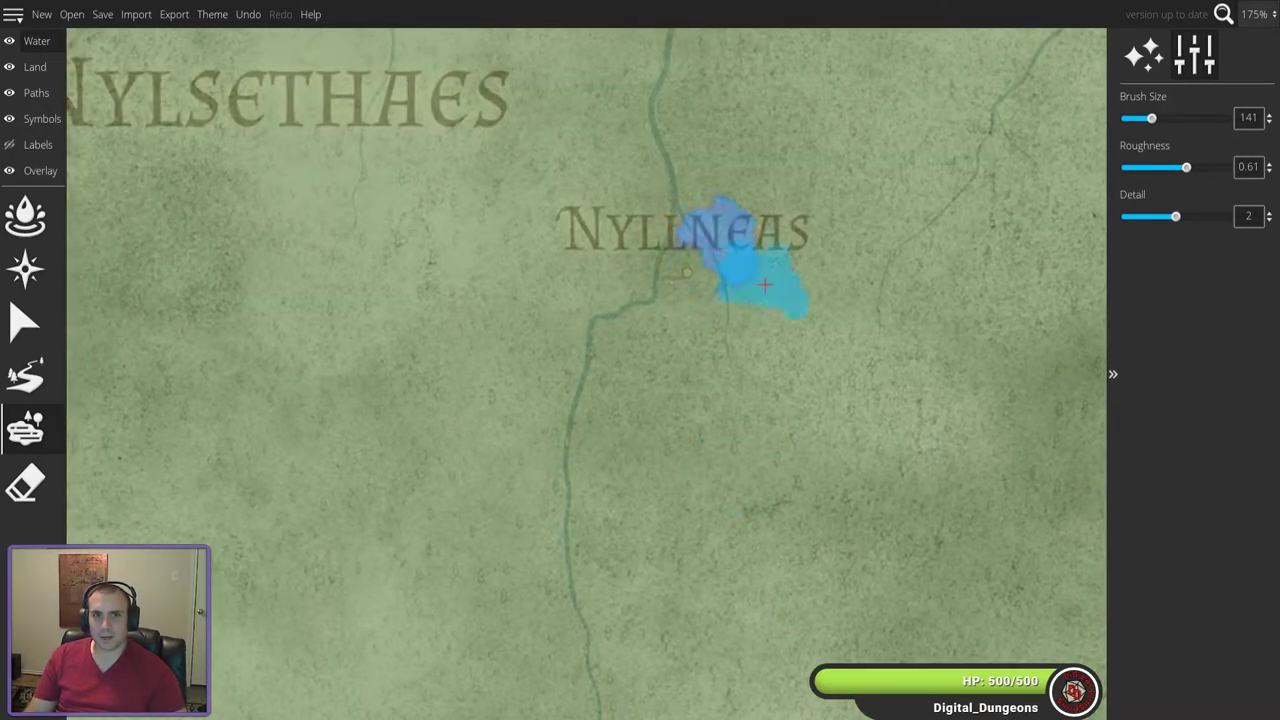
- Draw a river from the Nyllneas lake to the north coast with width 7, roughness 3, meander distance 0.39 and source fade-in off
{"action": "left_click", "coordinate": [20, 374]}
{"action": "left_click", "coordinate": [1260, 243]}
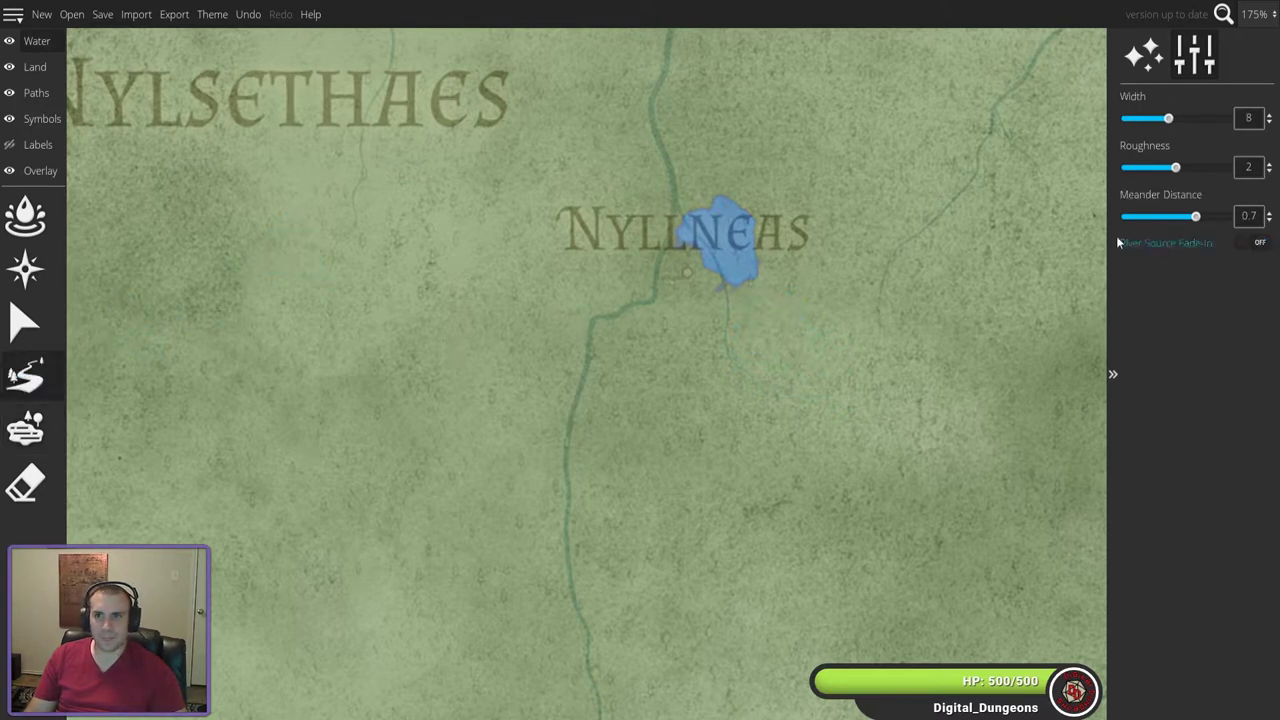
{"action": "scroll", "coordinate": [740, 252], "scroll_direction": "down", "scroll_amount": 2}
{"action": "scroll", "coordinate": [742, 244], "scroll_direction": "up", "scroll_amount": 1}
{"action": "scroll", "coordinate": [768, 350], "scroll_direction": "down", "scroll_amount": 4}
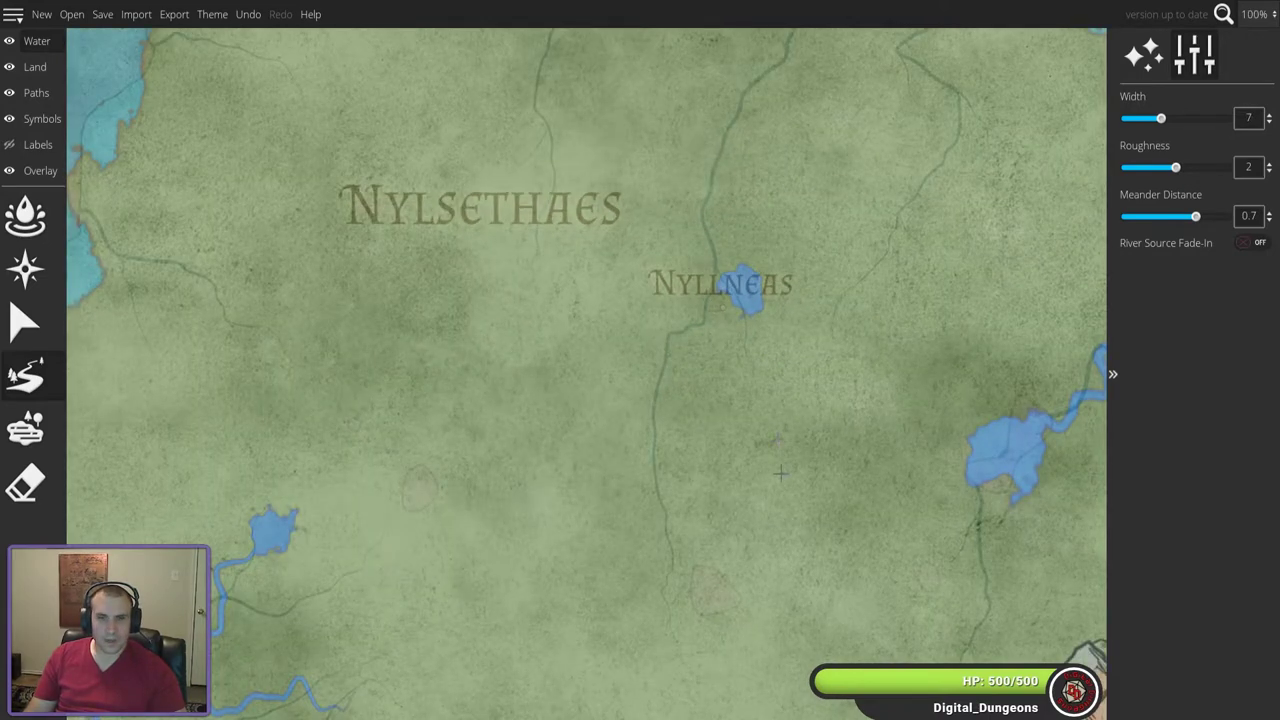
{"action": "left_click_drag", "start_coordinate": [793, 376], "coordinate": [774, 523]}
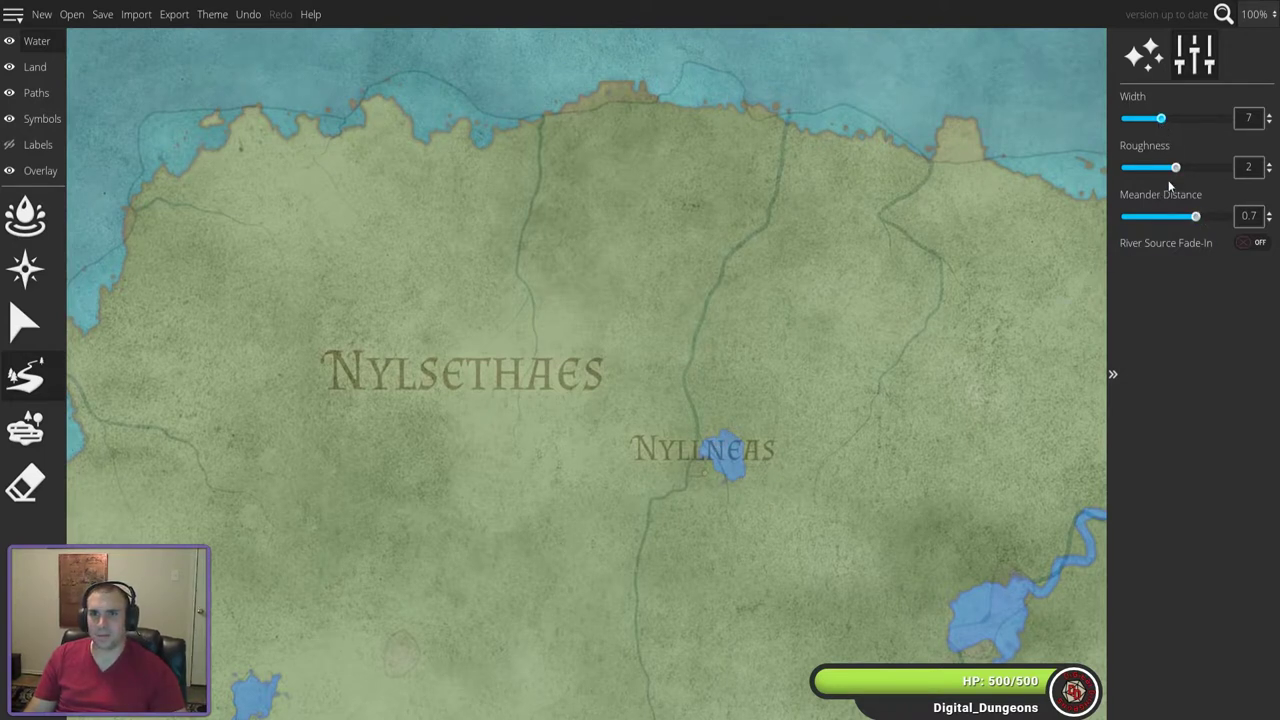
{"action": "left_click_drag", "start_coordinate": [1193, 218], "coordinate": [1164, 216]}
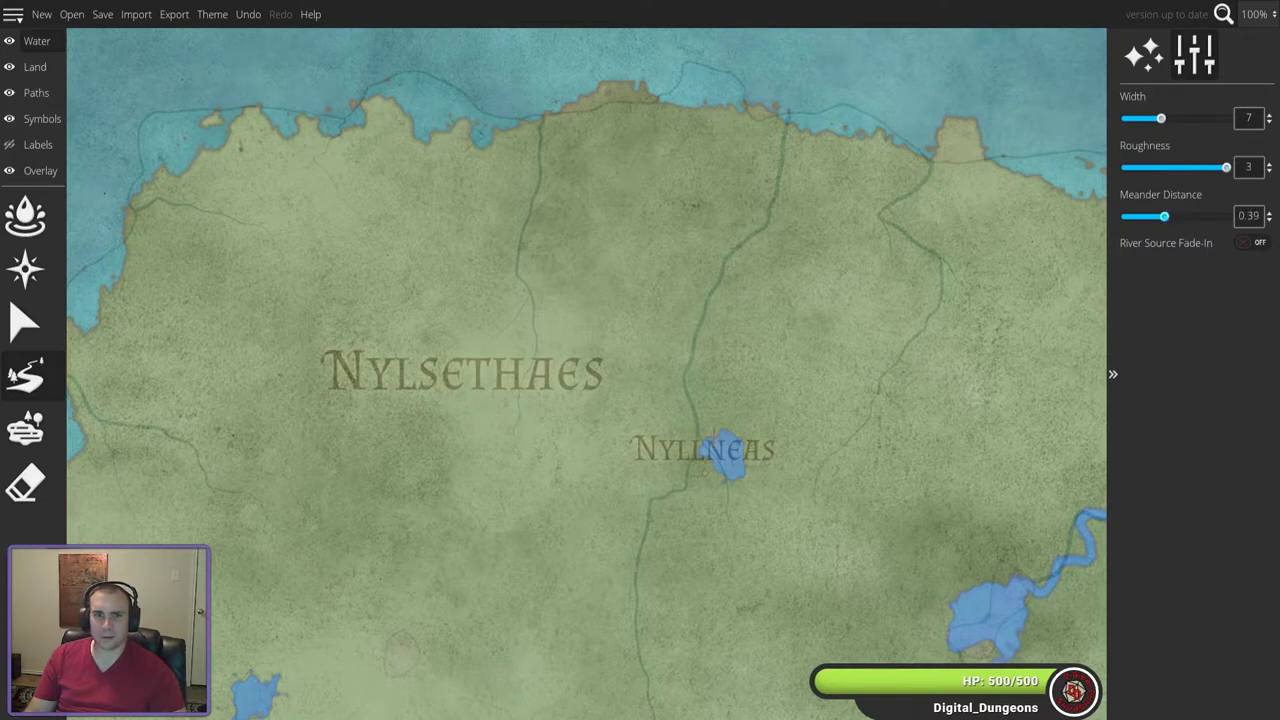
{"action": "mouse_move", "coordinate": [687, 399]}
{"action": "left_mouse_down"}
{"action": "mouse_move", "coordinate": [689, 303]}
{"action": "mouse_move", "coordinate": [715, 290]}
{"action": "mouse_move", "coordinate": [738, 215]}
{"action": "left_mouse_up"}
{"action": "left_click_drag", "start_coordinate": [698, 161], "coordinate": [725, 118]}
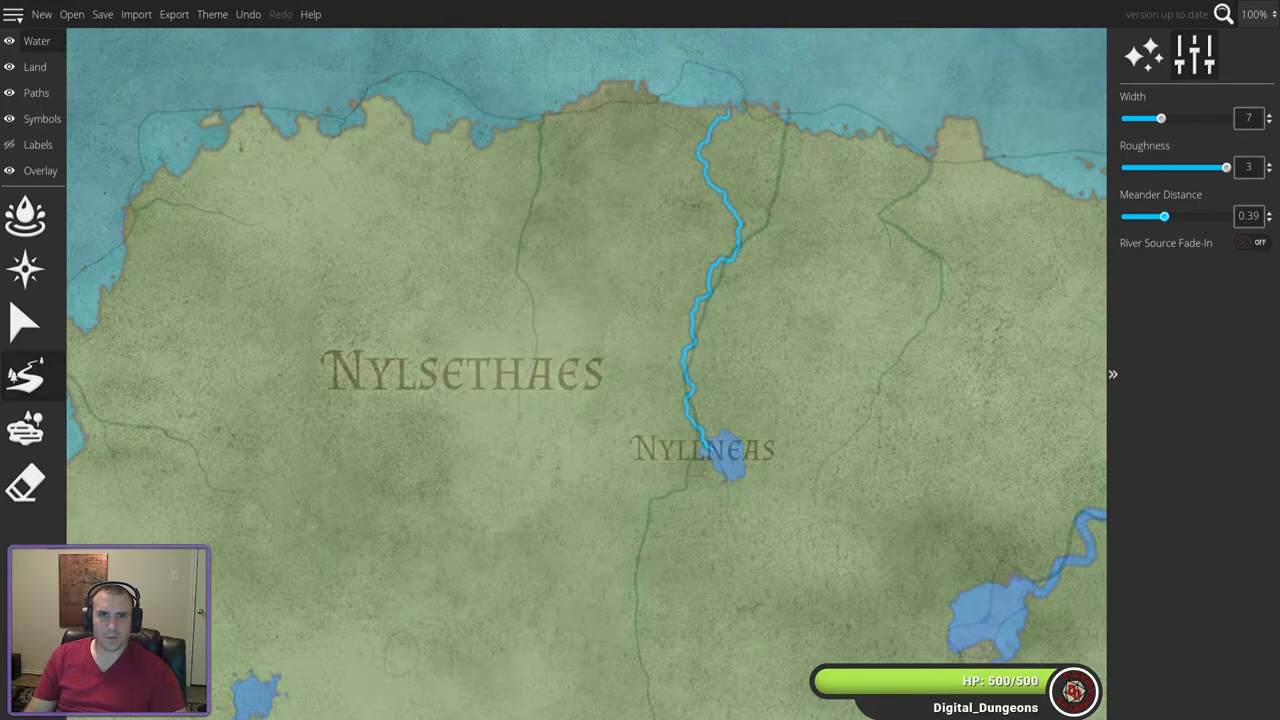
- Draw a tributary in the land south of the Murrayfield mountains with meander distance 0.59 and source fade-in on, ending at the traced river's fork
{"action": "key", "text": "bracketleft"}
{"action": "scroll", "coordinate": [567, 479], "scroll_direction": "down", "scroll_amount": 5}
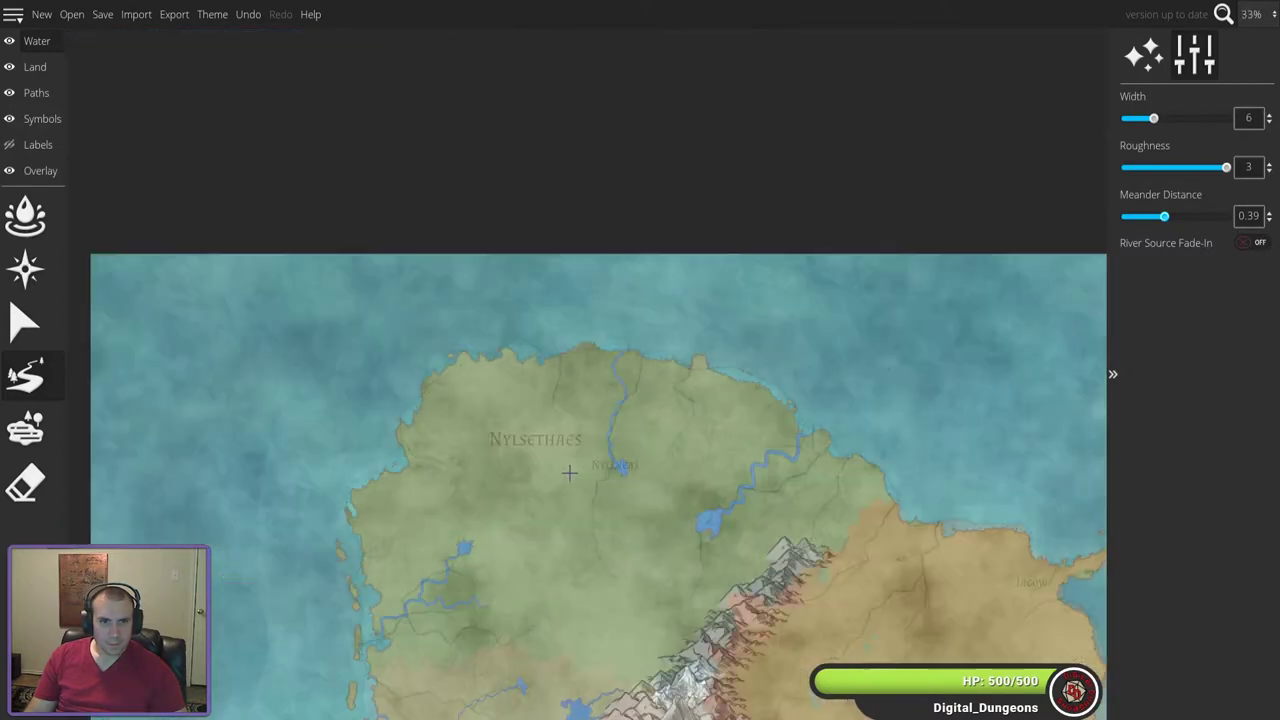
{"action": "left_click_drag", "start_coordinate": [569, 471], "coordinate": [502, 267]}
{"action": "left_click_drag", "start_coordinate": [608, 593], "coordinate": [746, 360]}
{"action": "key", "text": "bracketright"}
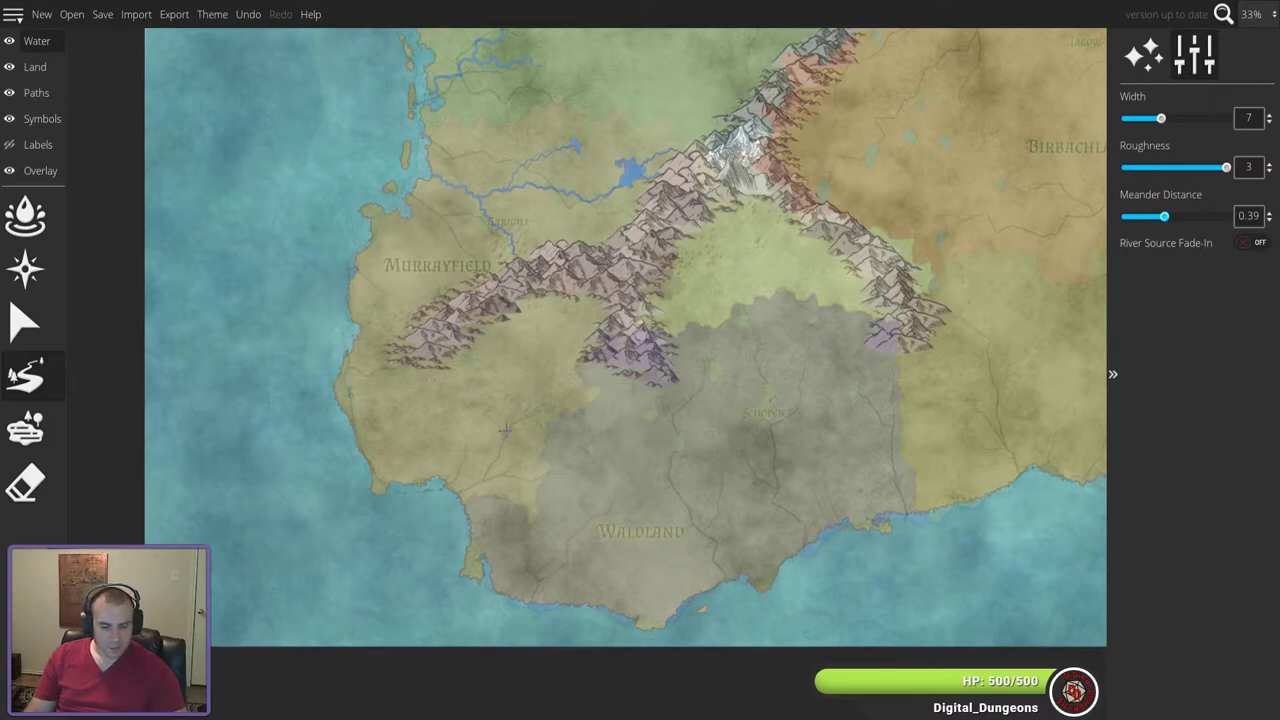
{"action": "scroll", "coordinate": [519, 452], "scroll_direction": "up", "scroll_amount": 2}
{"action": "scroll", "coordinate": [519, 452], "scroll_direction": "up", "scroll_amount": 2}
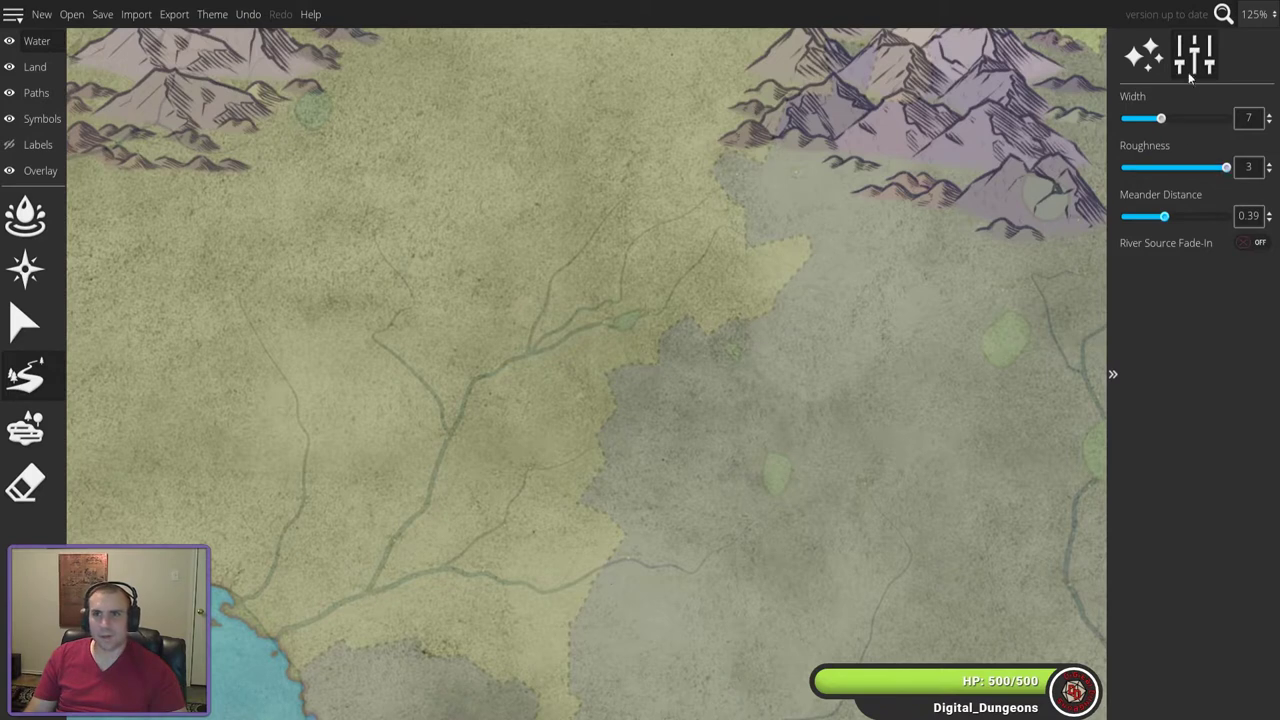
{"action": "left_click_drag", "start_coordinate": [1161, 119], "coordinate": [1154, 119]}
{"action": "left_click_drag", "start_coordinate": [1165, 217], "coordinate": [1185, 217]}
{"action": "left_click", "coordinate": [1254, 242]}
{"action": "mouse_move", "coordinate": [386, 215]}
{"action": "left_mouse_down"}
{"action": "mouse_move", "coordinate": [404, 292]}
{"action": "mouse_move", "coordinate": [384, 330]}
{"action": "mouse_move", "coordinate": [444, 430]}
{"action": "left_mouse_up"}
- Draw the main river from the tributary's end down to the southwestern coast at width 12 with source fade-in off
{"action": "scroll", "coordinate": [441, 436], "scroll_direction": "up", "scroll_amount": 6}
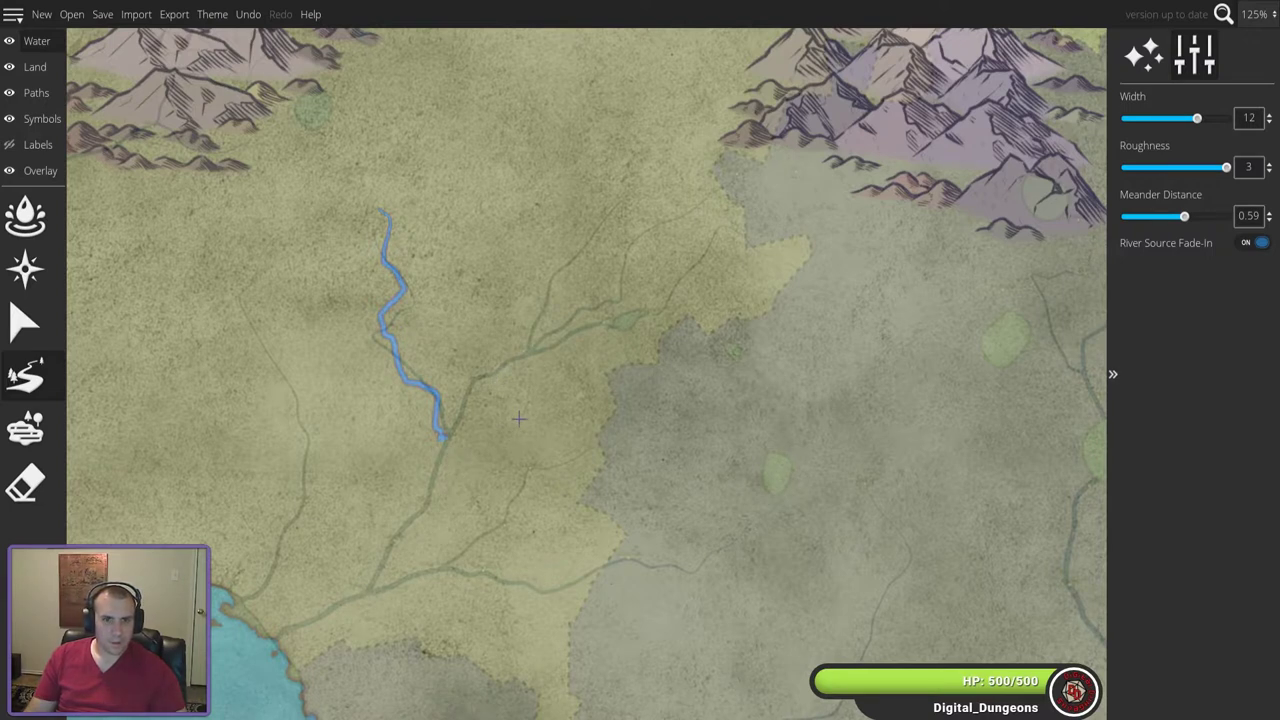
{"action": "left_click", "coordinate": [1252, 243]}
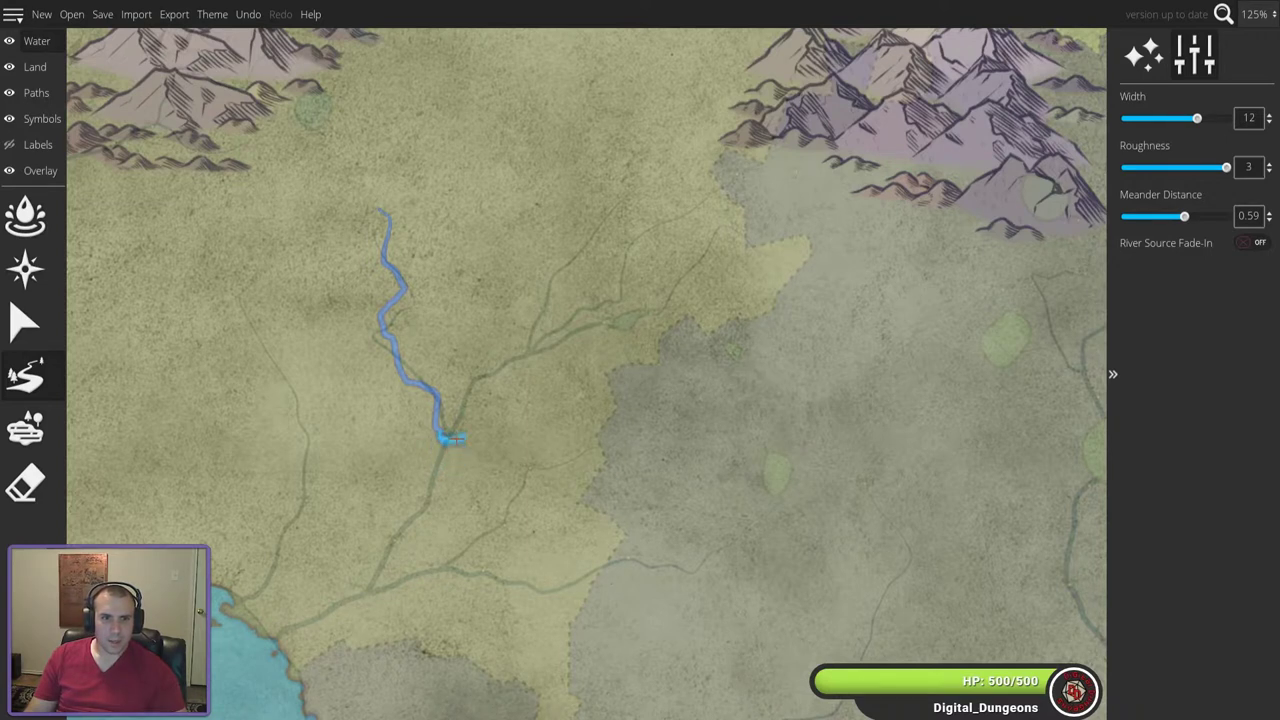
{"action": "mouse_move", "coordinate": [445, 452]}
{"action": "left_mouse_down"}
{"action": "mouse_move", "coordinate": [380, 580]}
{"action": "mouse_move", "coordinate": [339, 598]}
{"action": "mouse_move", "coordinate": [325, 622]}
{"action": "mouse_move", "coordinate": [269, 636]}
{"action": "left_mouse_up"}
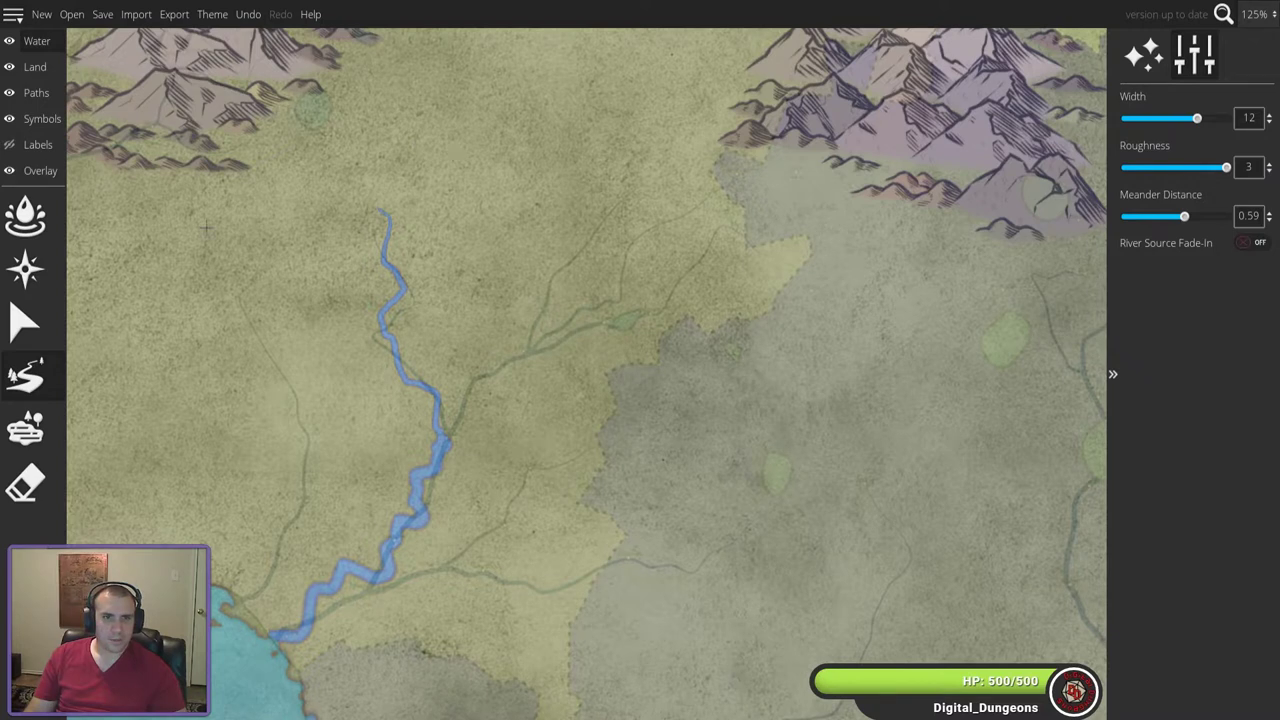
- Add two northeastern tributaries with source fade-in on: a short one at width 6 and a longer one starting at the purple mountains' foot
{"action": "scroll", "coordinate": [817, 314], "scroll_direction": "down", "scroll_amount": 6}
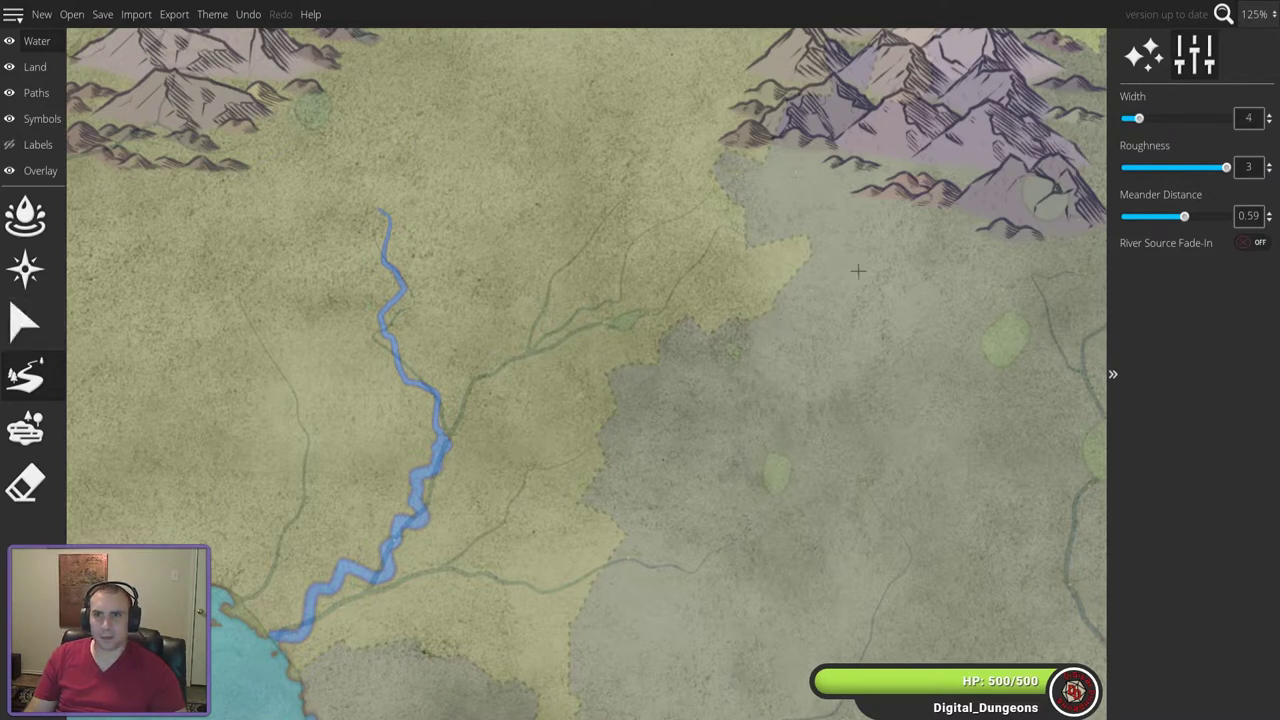
{"action": "left_click", "coordinate": [1256, 242]}
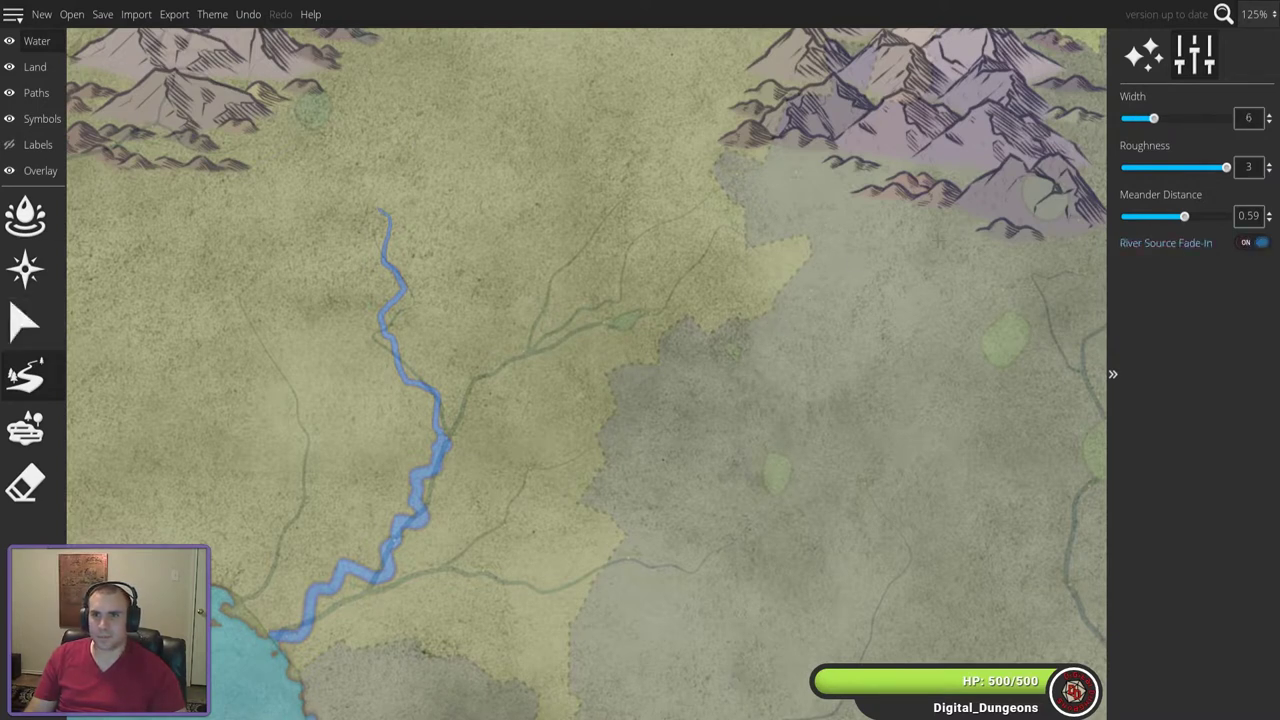
{"action": "mouse_move", "coordinate": [595, 221]}
{"action": "left_mouse_down"}
{"action": "mouse_move", "coordinate": [529, 300]}
{"action": "mouse_move", "coordinate": [523, 352]}
{"action": "mouse_move", "coordinate": [449, 433]}
{"action": "left_mouse_up"}
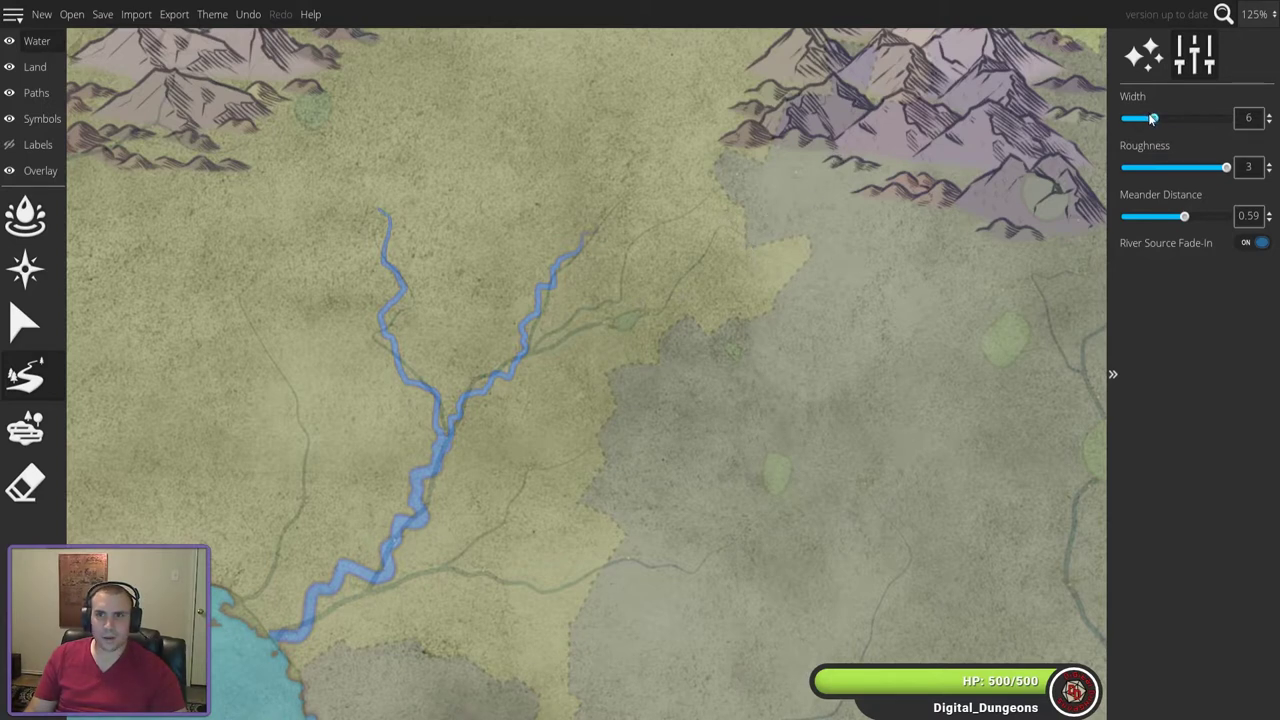
{"action": "left_click_drag", "start_coordinate": [1153, 119], "coordinate": [1139, 121]}
{"action": "mouse_move", "coordinate": [842, 145]}
{"action": "left_mouse_down"}
{"action": "mouse_move", "coordinate": [800, 208]}
{"action": "mouse_move", "coordinate": [711, 245]}
{"action": "mouse_move", "coordinate": [671, 298]}
{"action": "mouse_move", "coordinate": [600, 326]}
{"action": "mouse_move", "coordinate": [560, 377]}
{"action": "mouse_move", "coordinate": [500, 377]}
{"action": "left_mouse_up"}
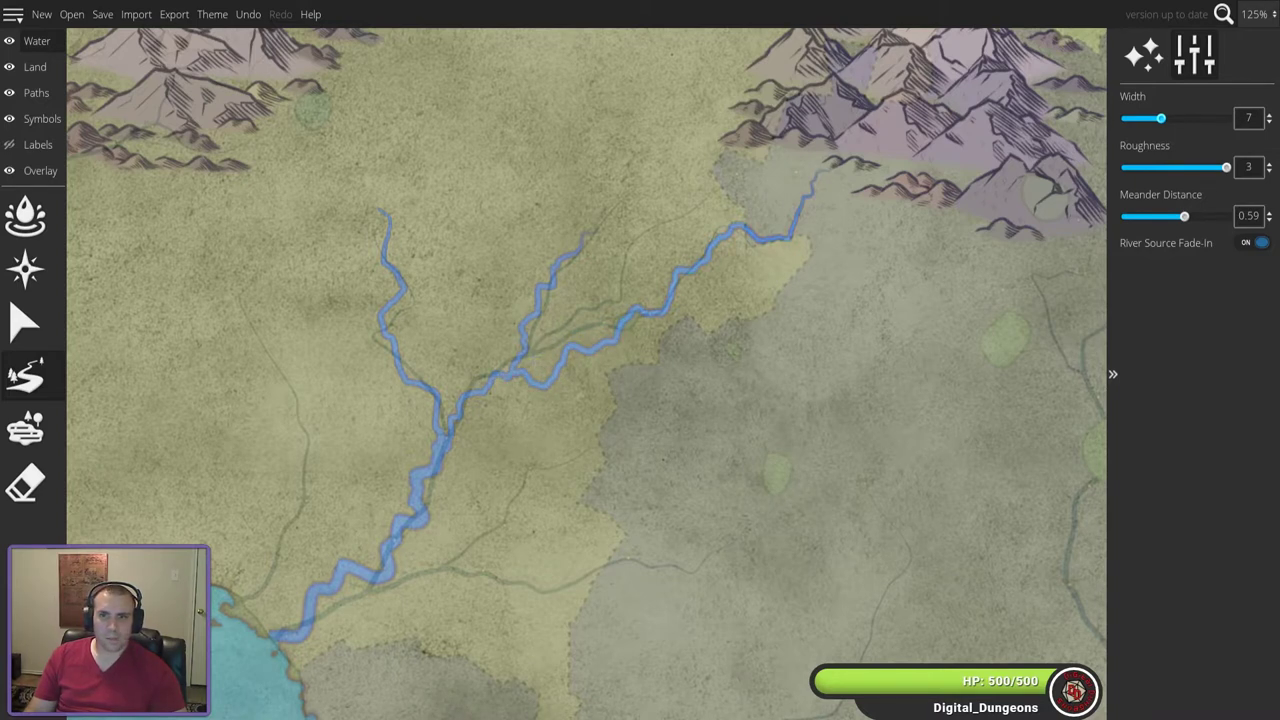
- Thicken the river between its two upper confluences with a width 8 stroke
{"action": "left_click_drag", "start_coordinate": [1164, 121], "coordinate": [1171, 121]}
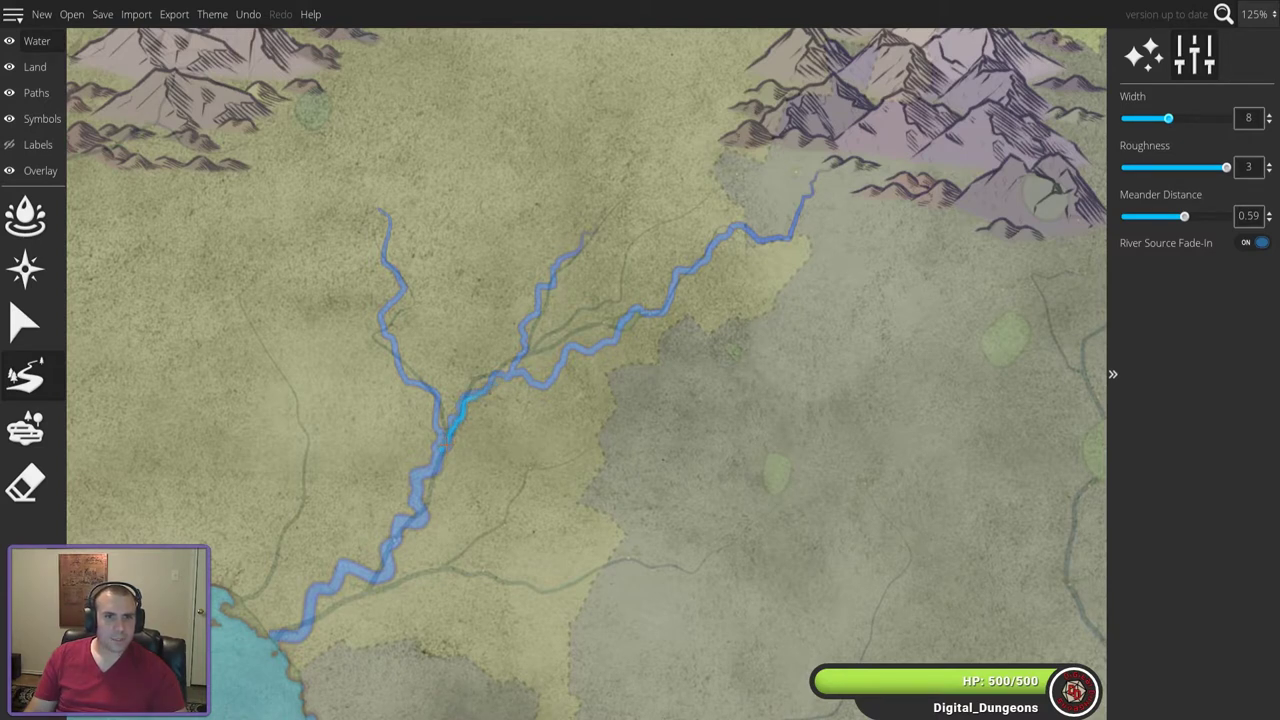
{"action": "left_click", "coordinate": [10, 171]}
{"action": "left_click", "coordinate": [10, 171]}
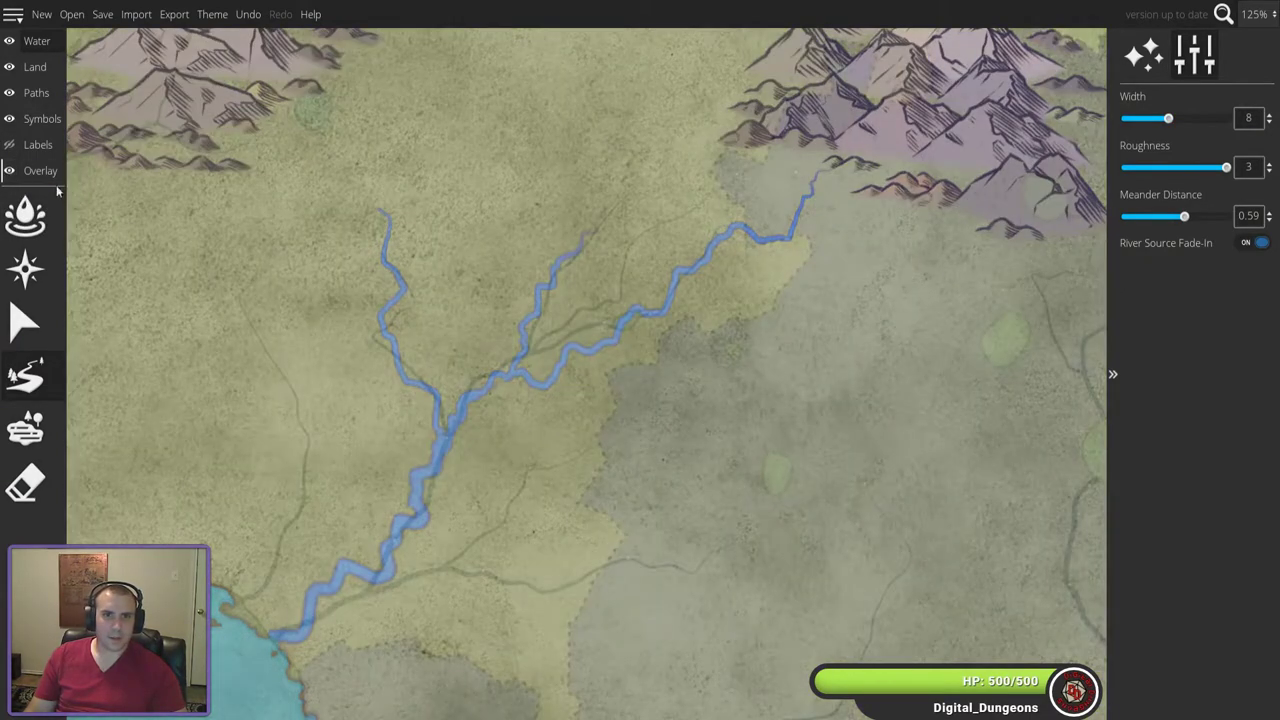
- Place a lake with brush size 221 over the traced lake at Schopen
{"action": "scroll", "coordinate": [573, 527], "scroll_direction": "down", "scroll_amount": 1}
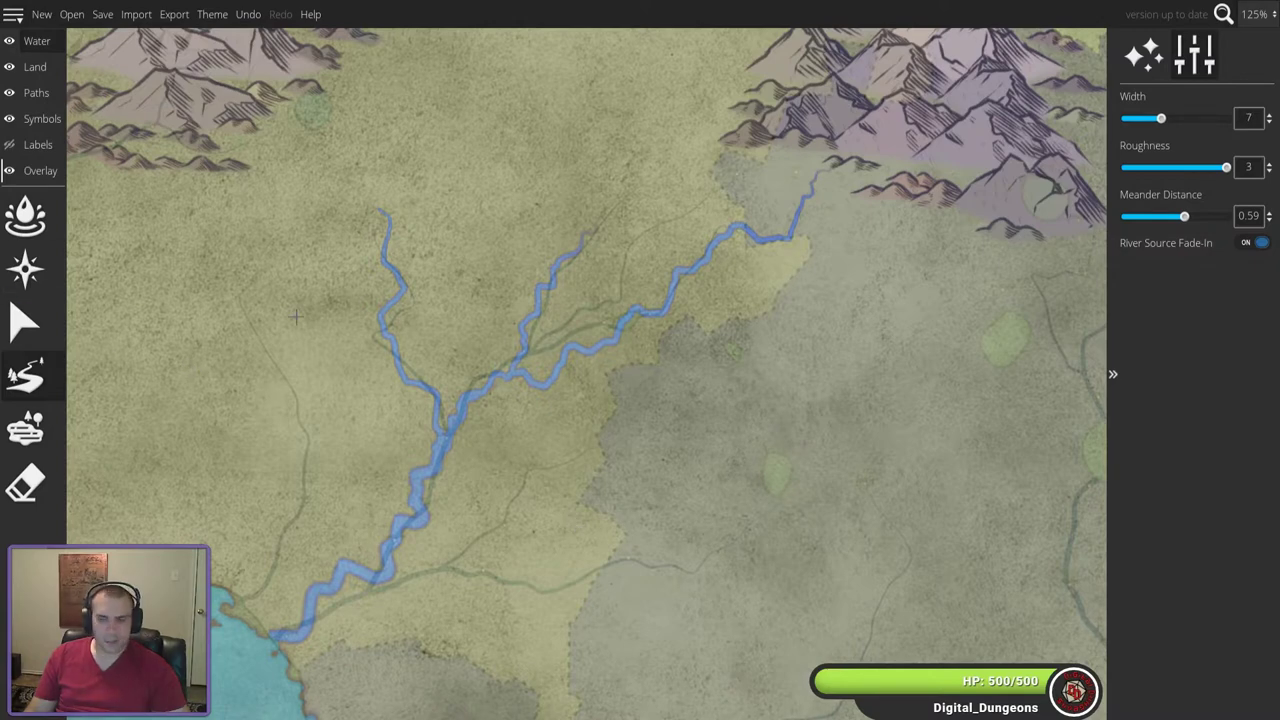
{"action": "scroll", "coordinate": [451, 353], "scroll_direction": "down", "scroll_amount": 2}
{"action": "scroll", "coordinate": [406, 348], "scroll_direction": "down", "scroll_amount": 2}
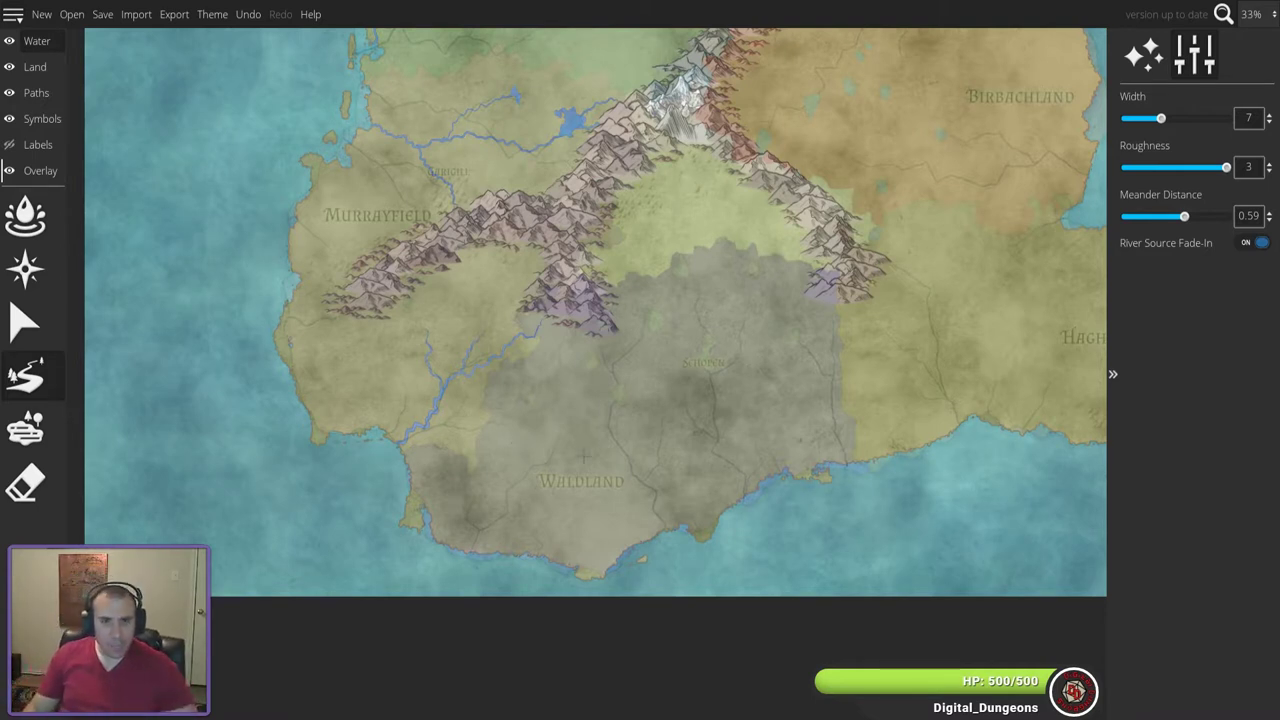
{"action": "key", "text": "]"}
{"action": "scroll", "coordinate": [726, 360], "scroll_direction": "up", "scroll_amount": 5}
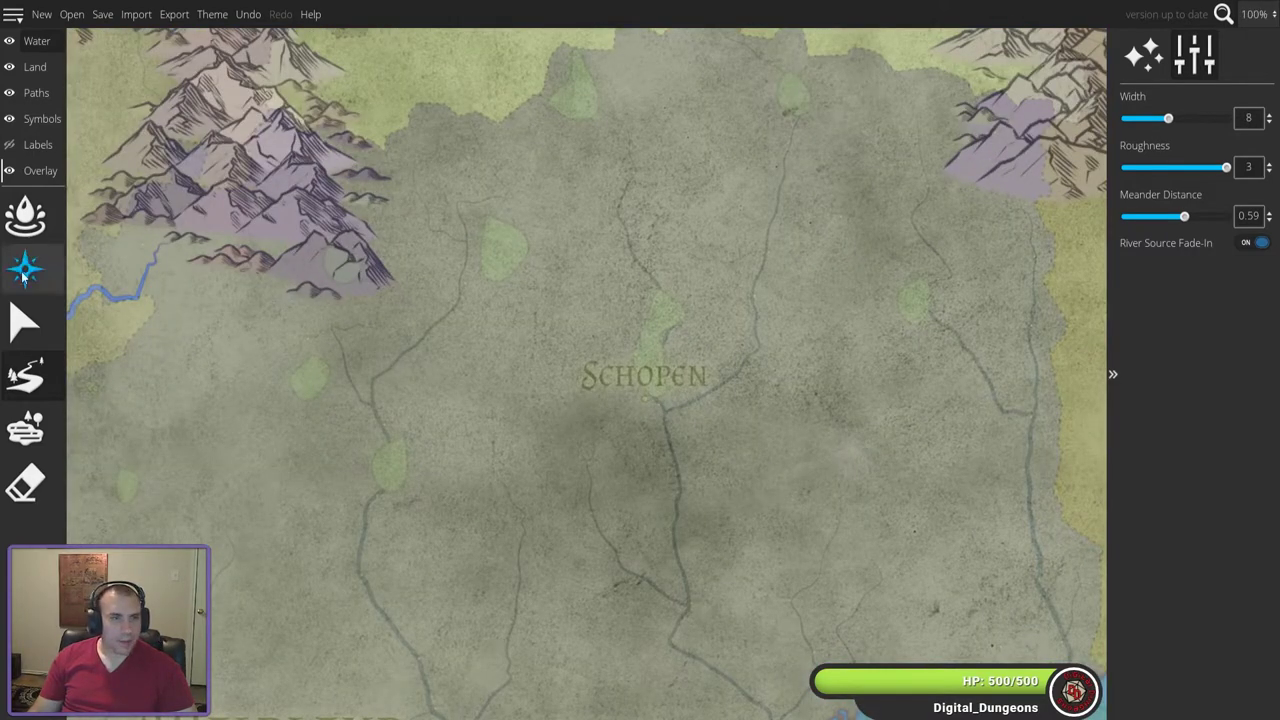
{"action": "left_click", "coordinate": [34, 430]}
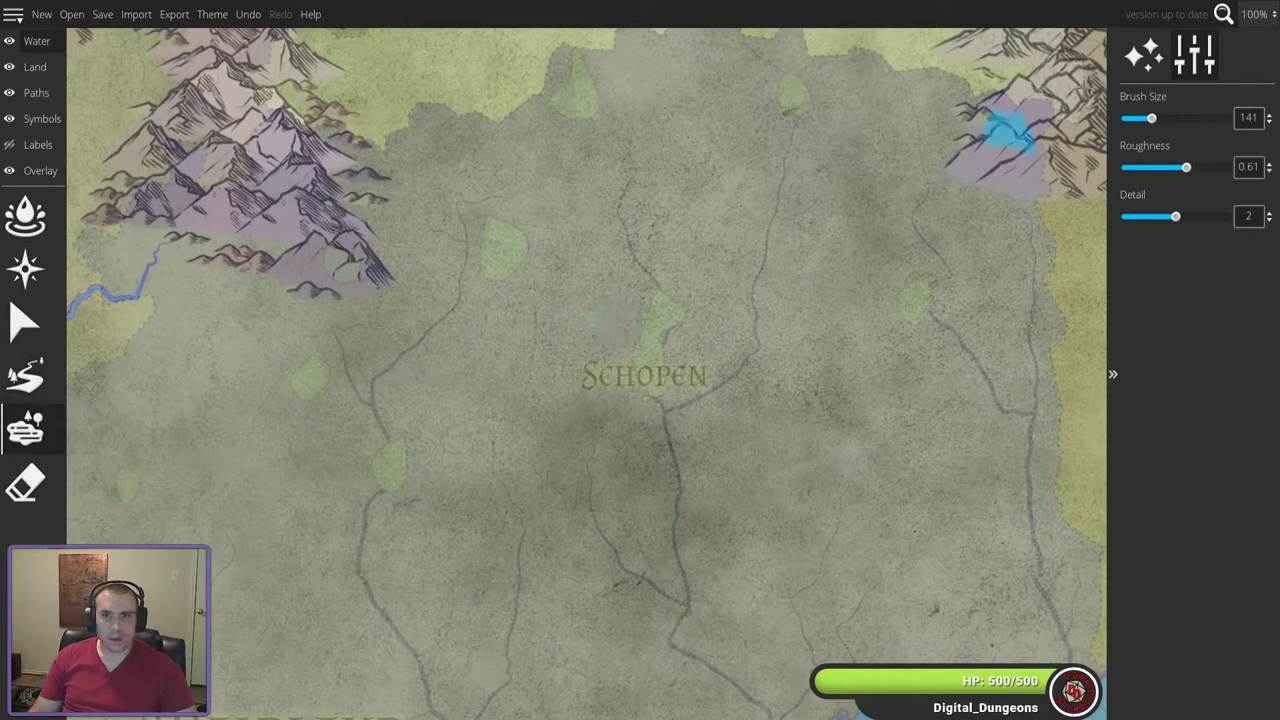
{"action": "scroll", "coordinate": [660, 340], "scroll_direction": "up", "scroll_amount": 5}
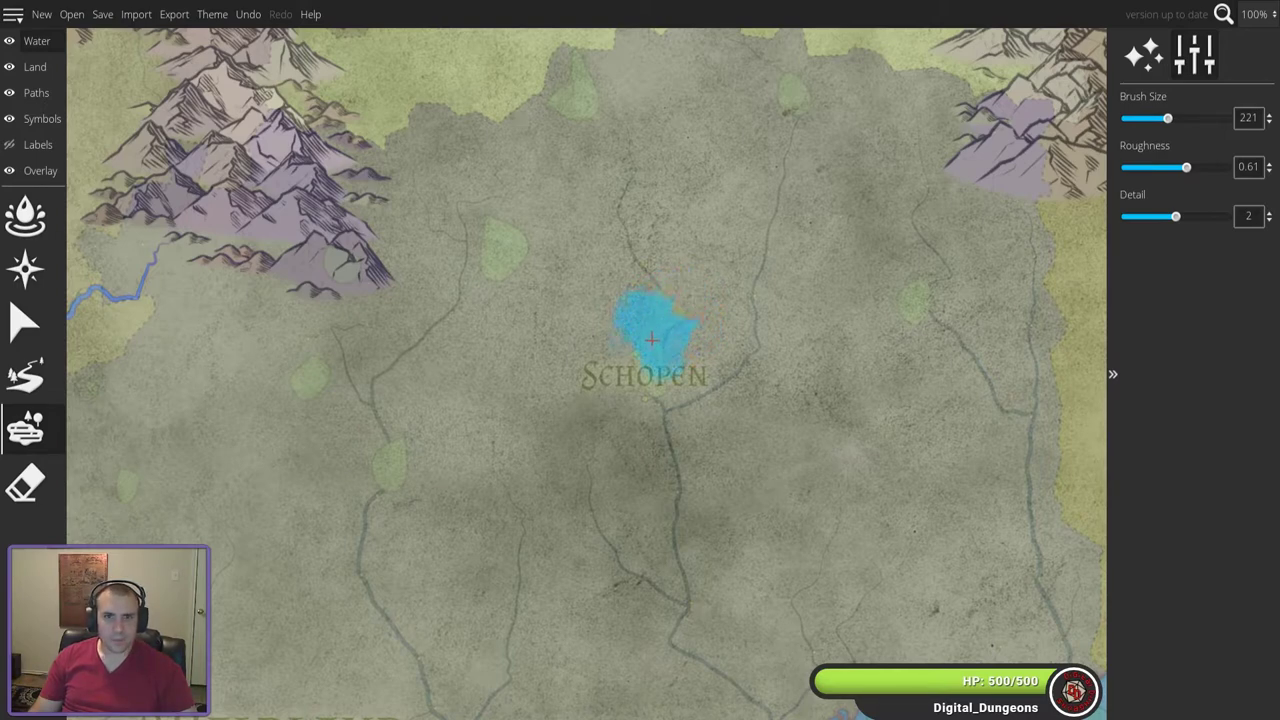
{"action": "left_click", "coordinate": [665, 352]}
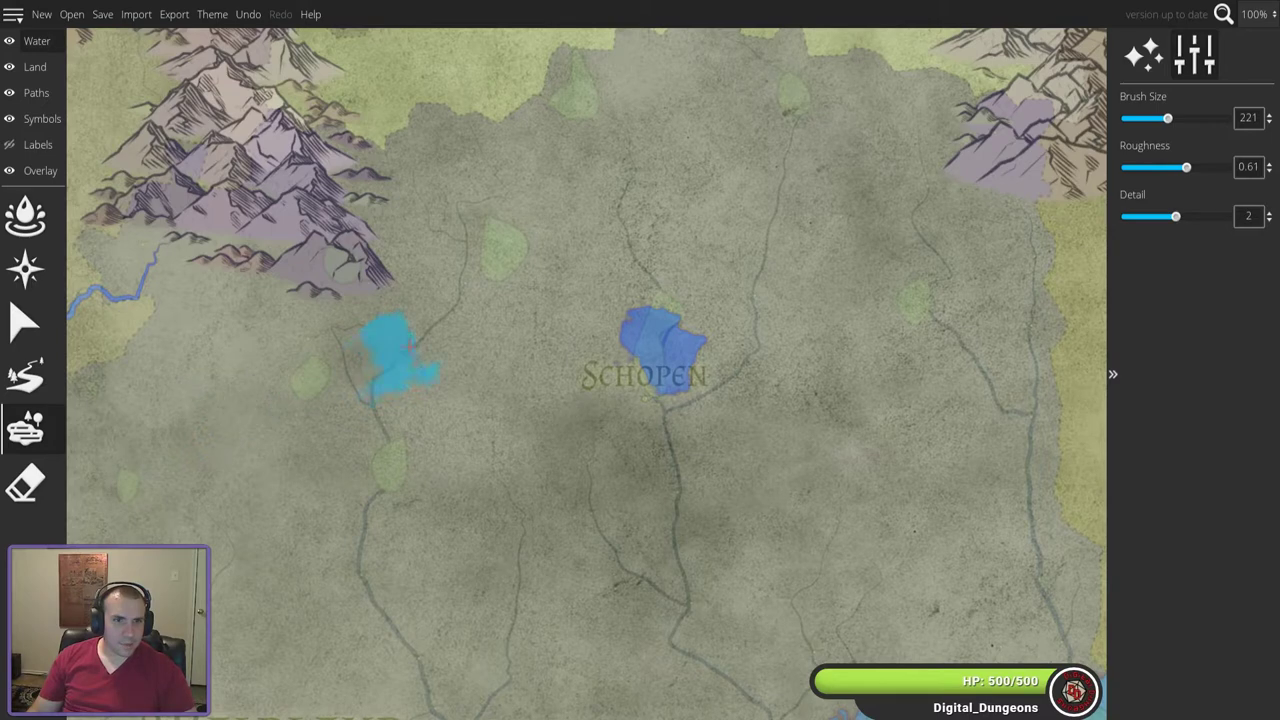
- Place a smaller lake with brush size 153 over the traced lake on the river southwest of Schopen
{"action": "scroll", "coordinate": [387, 463], "scroll_direction": "down", "scroll_amount": 6}
{"action": "scroll", "coordinate": [380, 480], "scroll_direction": "down", "scroll_amount": 2}
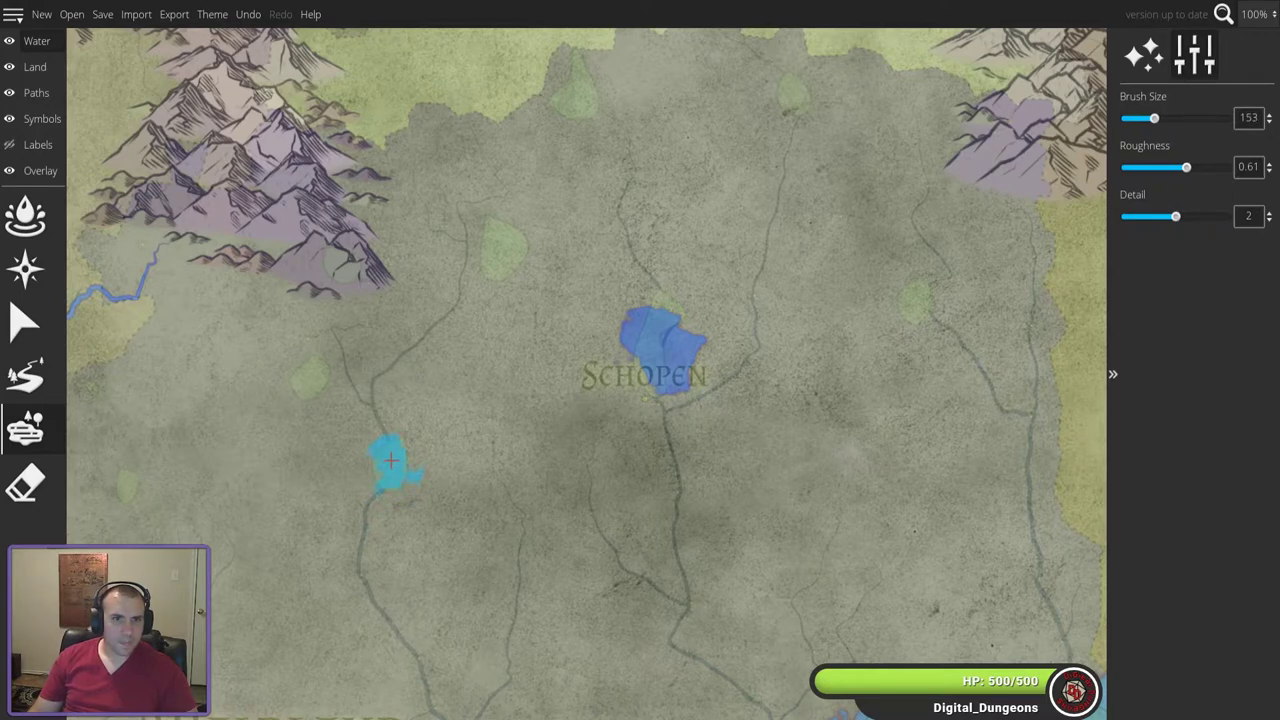
{"action": "left_click", "coordinate": [388, 463]}
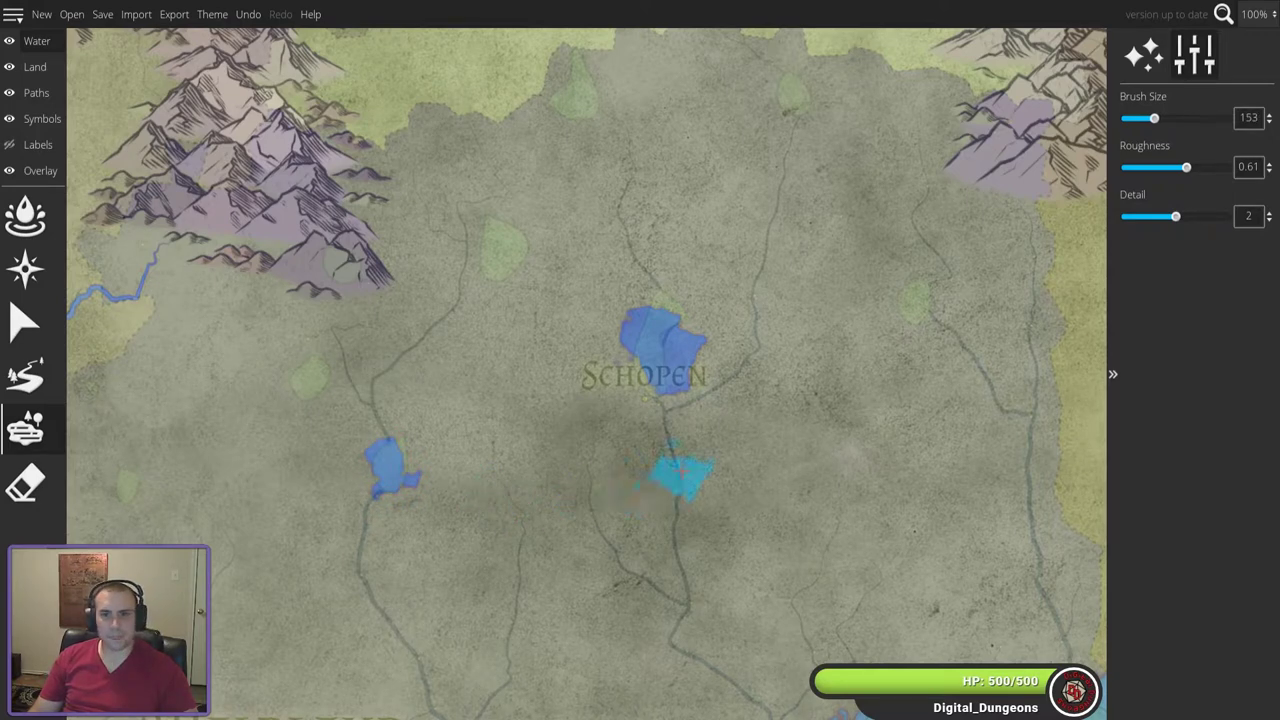
- Raise the overlay trace image's opacity to 1 and view the whole reference map
{"action": "scroll", "coordinate": [675, 489], "scroll_direction": "down", "scroll_amount": 4}
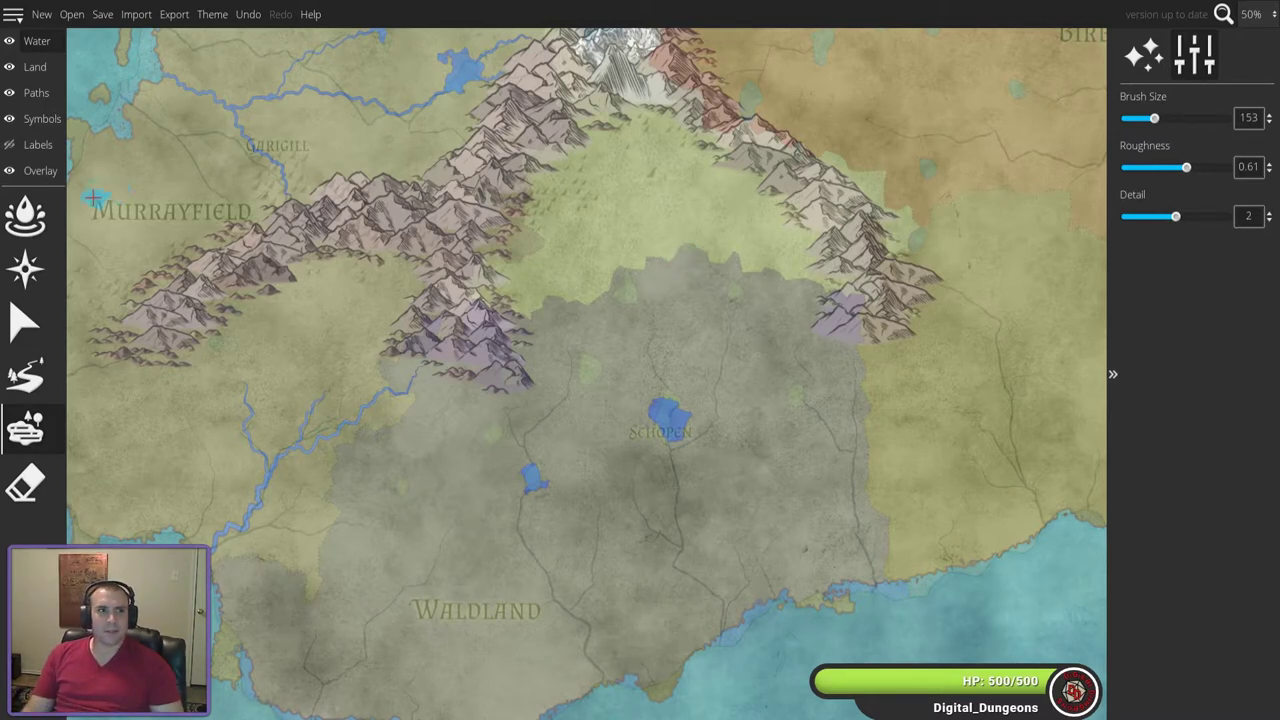
{"action": "left_click", "coordinate": [40, 170]}
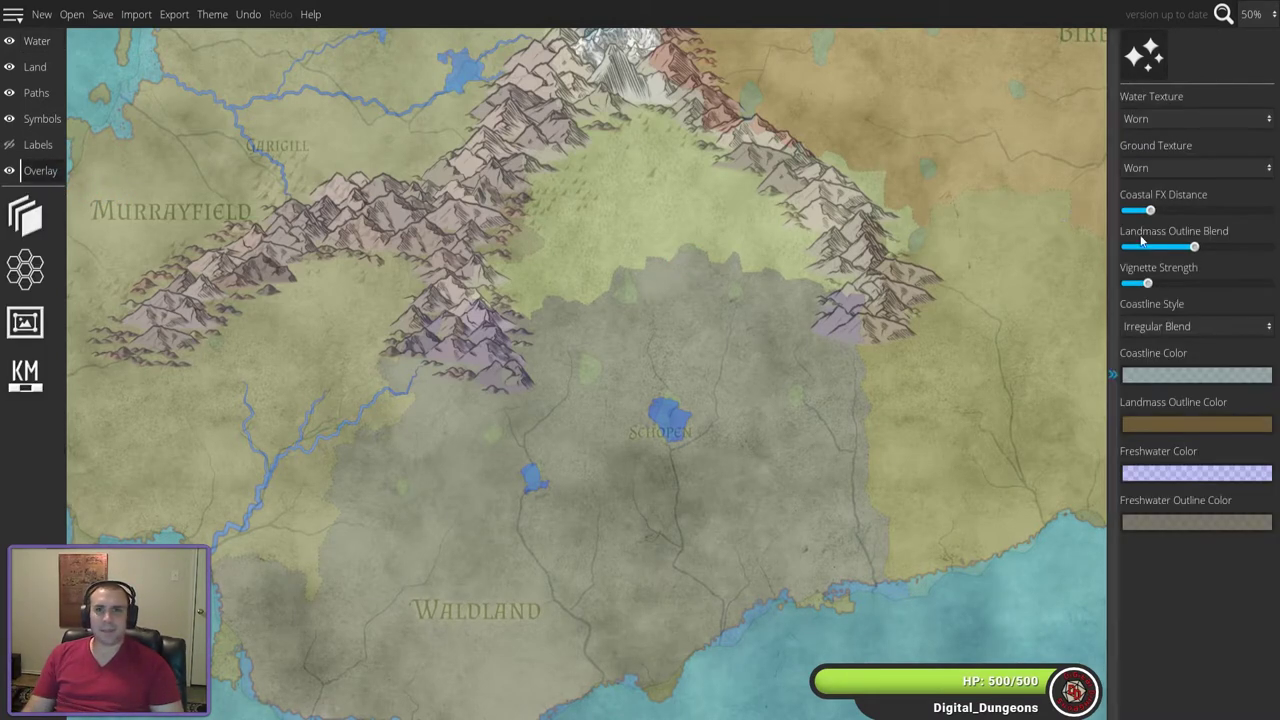
{"action": "left_click", "coordinate": [18, 226]}
{"action": "left_click_drag", "start_coordinate": [1158, 234], "coordinate": [1228, 234]}
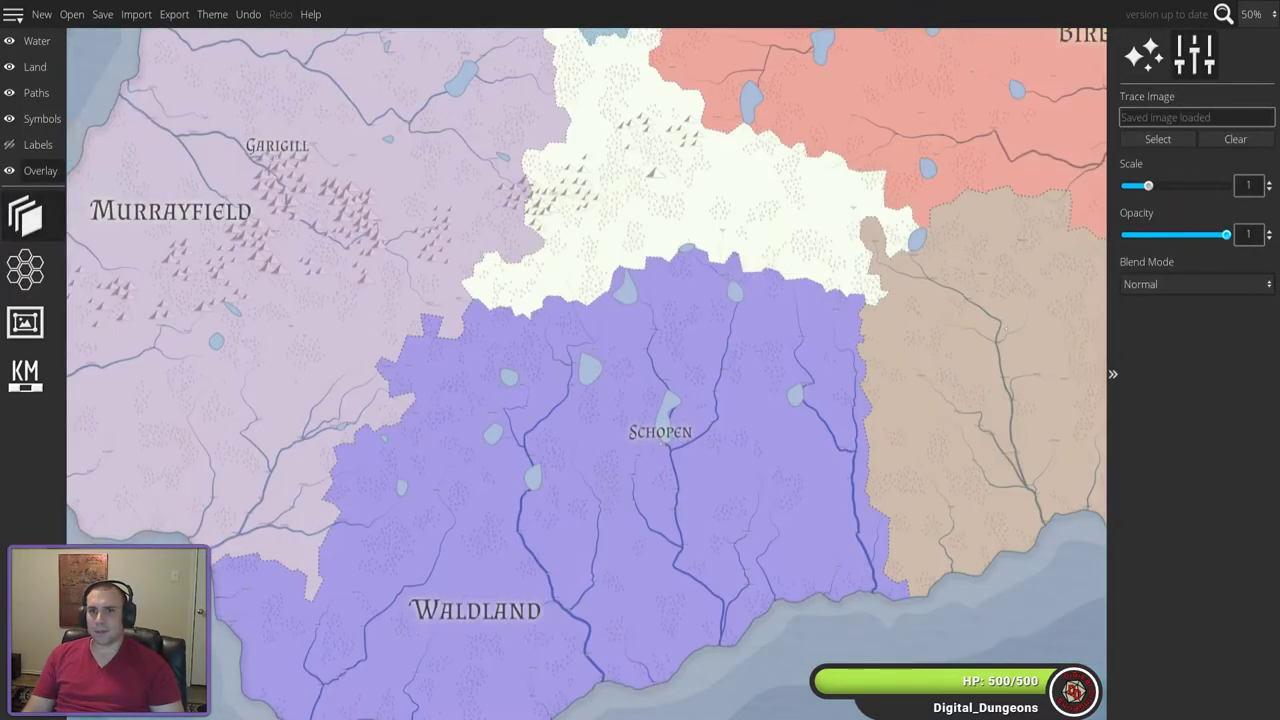
{"action": "scroll", "coordinate": [897, 340], "scroll_direction": "down", "scroll_amount": 5}
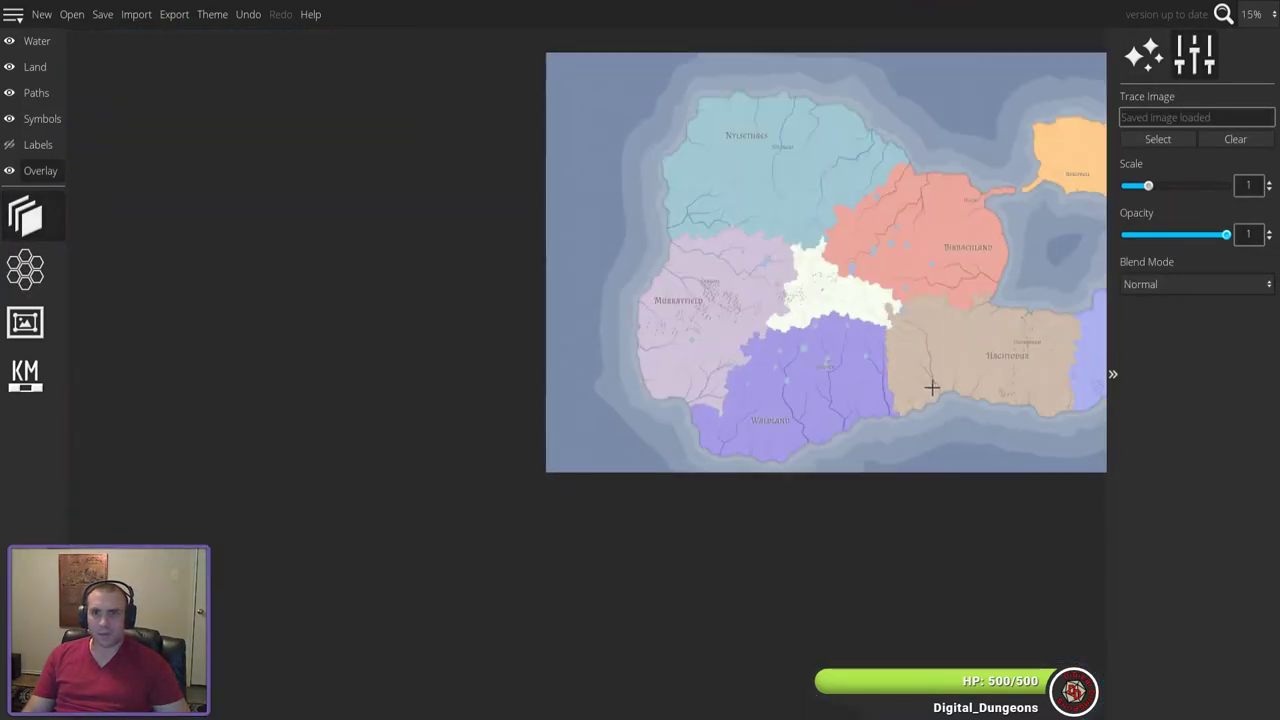
- Lower the overlay trace image's opacity to 0.23
{"action": "left_click_drag", "start_coordinate": [894, 443], "coordinate": [723, 472]}
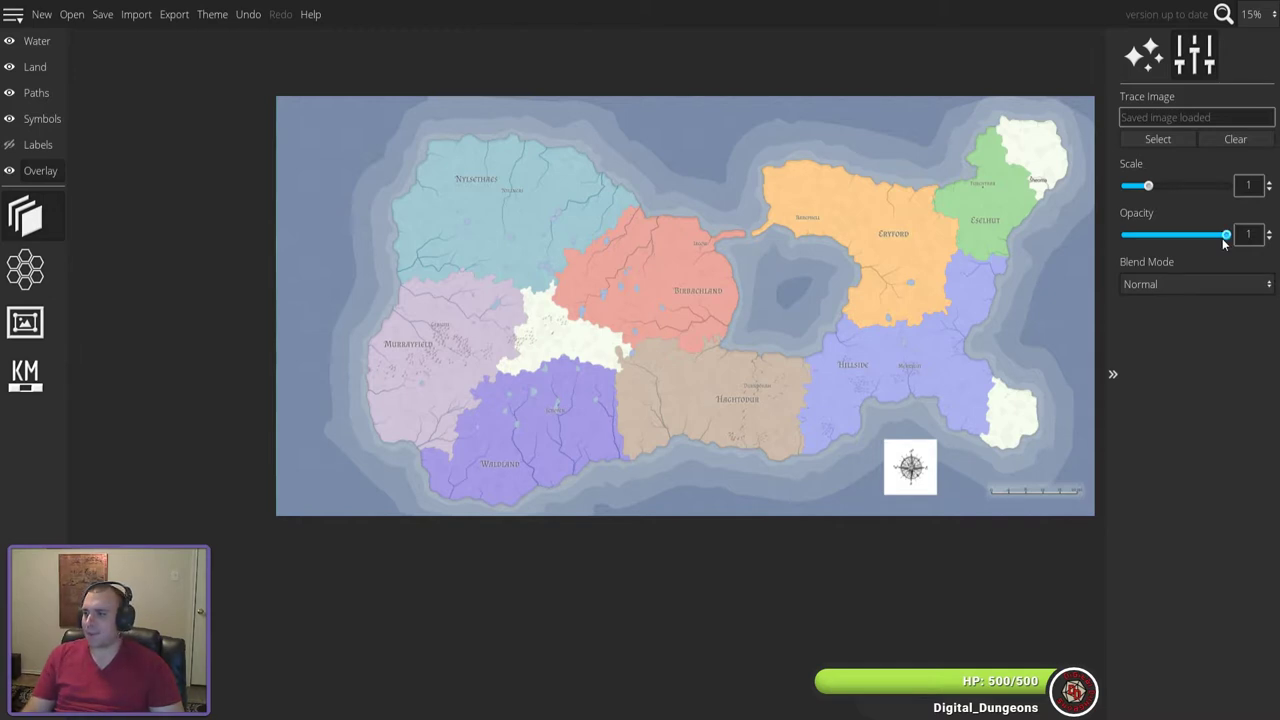
{"action": "left_click_drag", "start_coordinate": [1226, 234], "coordinate": [1150, 252]}
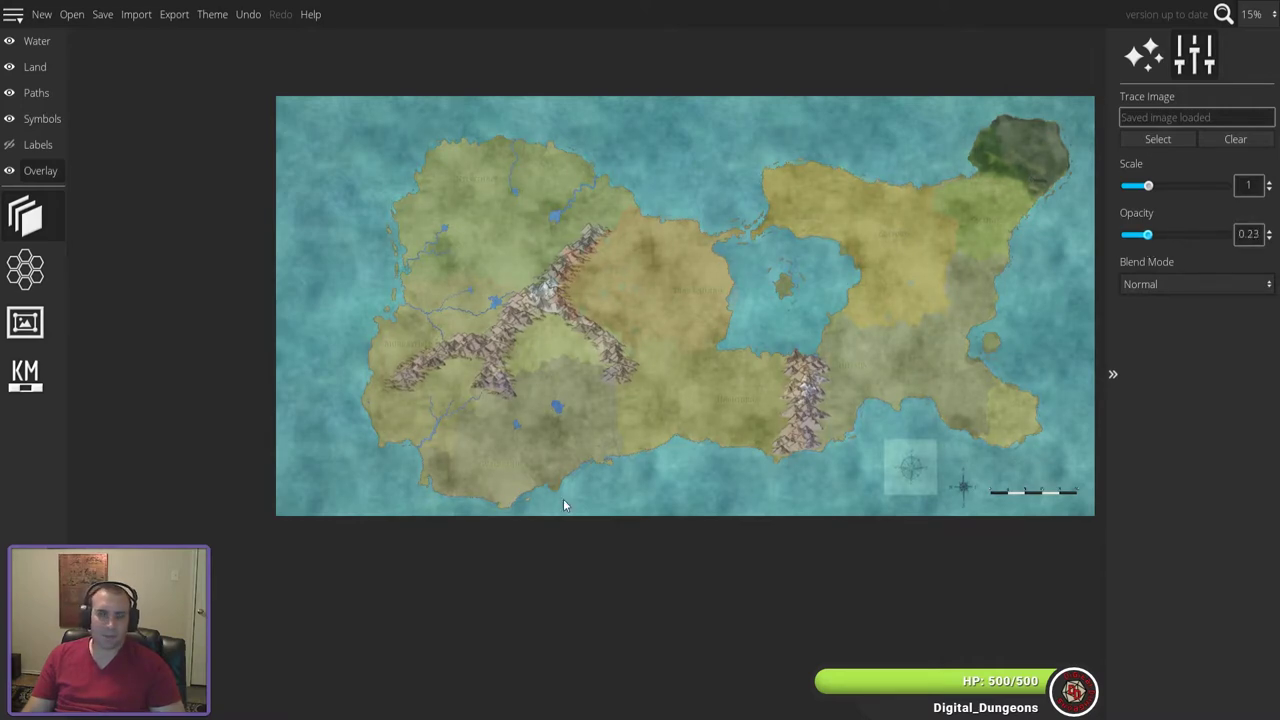
- Place two lakes with brush size 153 over the traced lakes, one east of Schopen and one northwest of the small southwestern lake
{"action": "scroll", "coordinate": [500, 429], "scroll_direction": "up", "scroll_amount": 5}
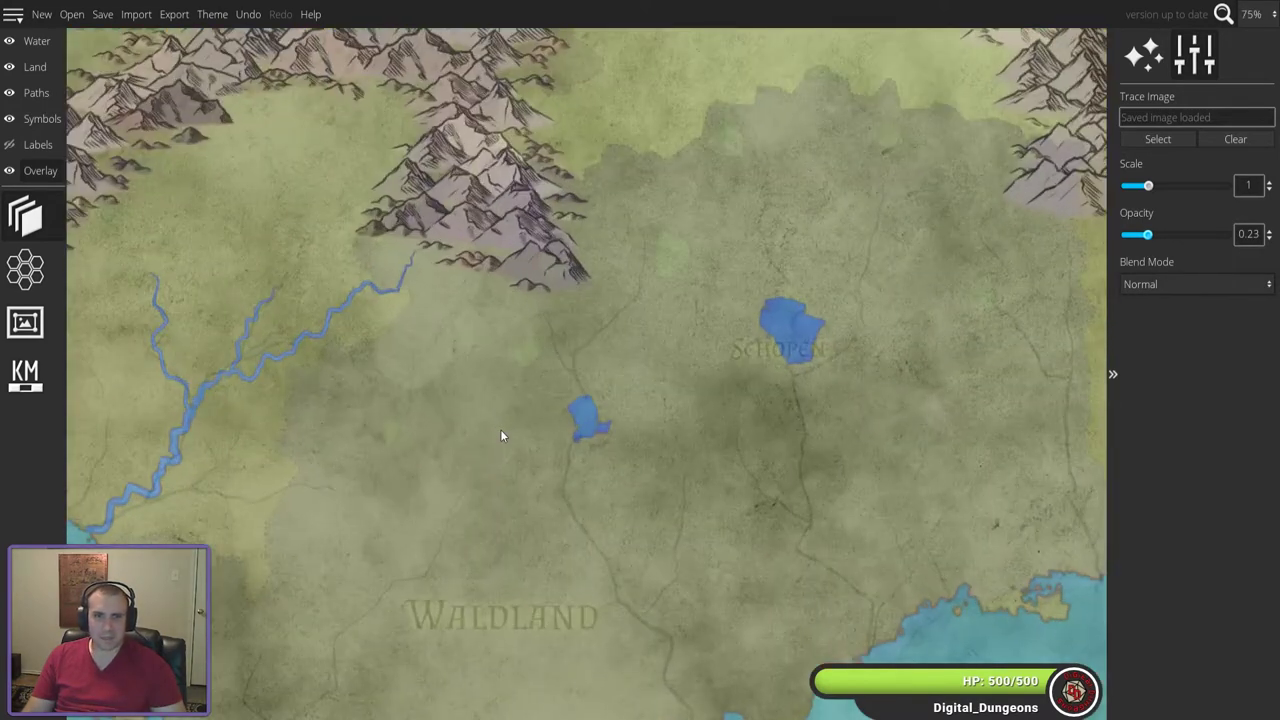
{"action": "scroll", "coordinate": [629, 399], "scroll_direction": "down", "scroll_amount": 3}
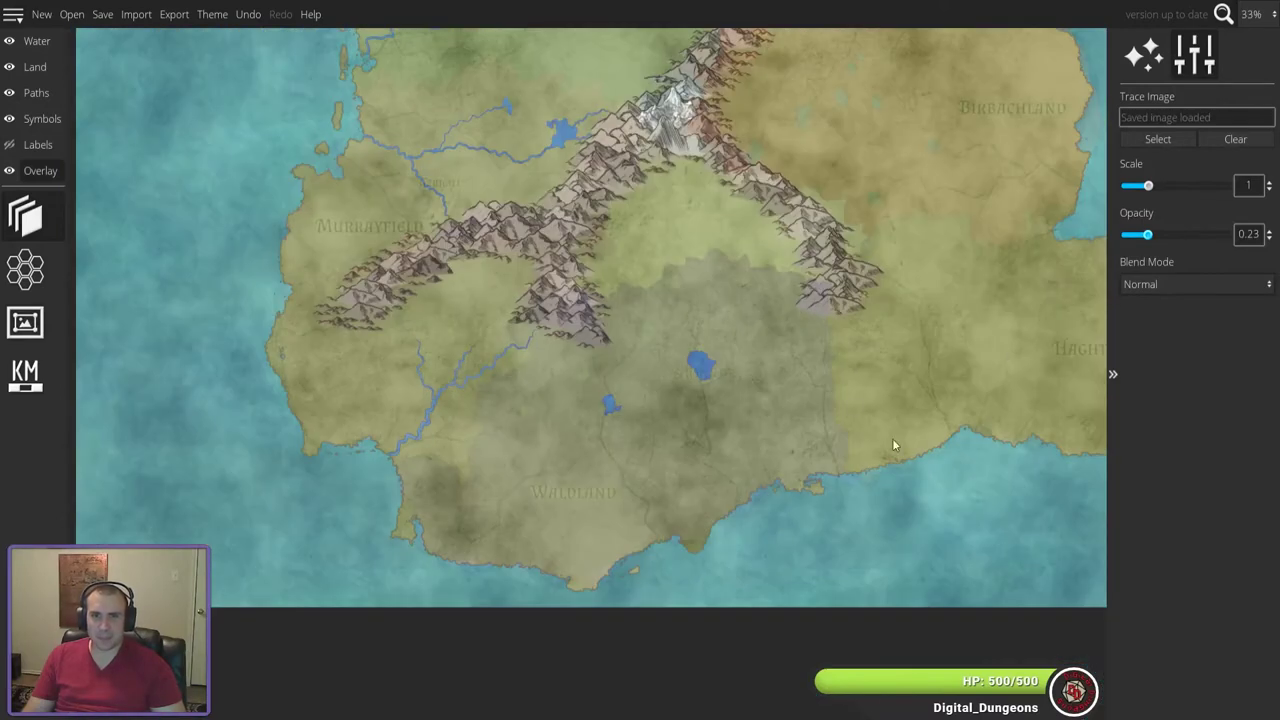
{"action": "scroll", "coordinate": [910, 377], "scroll_direction": "up", "scroll_amount": 3}
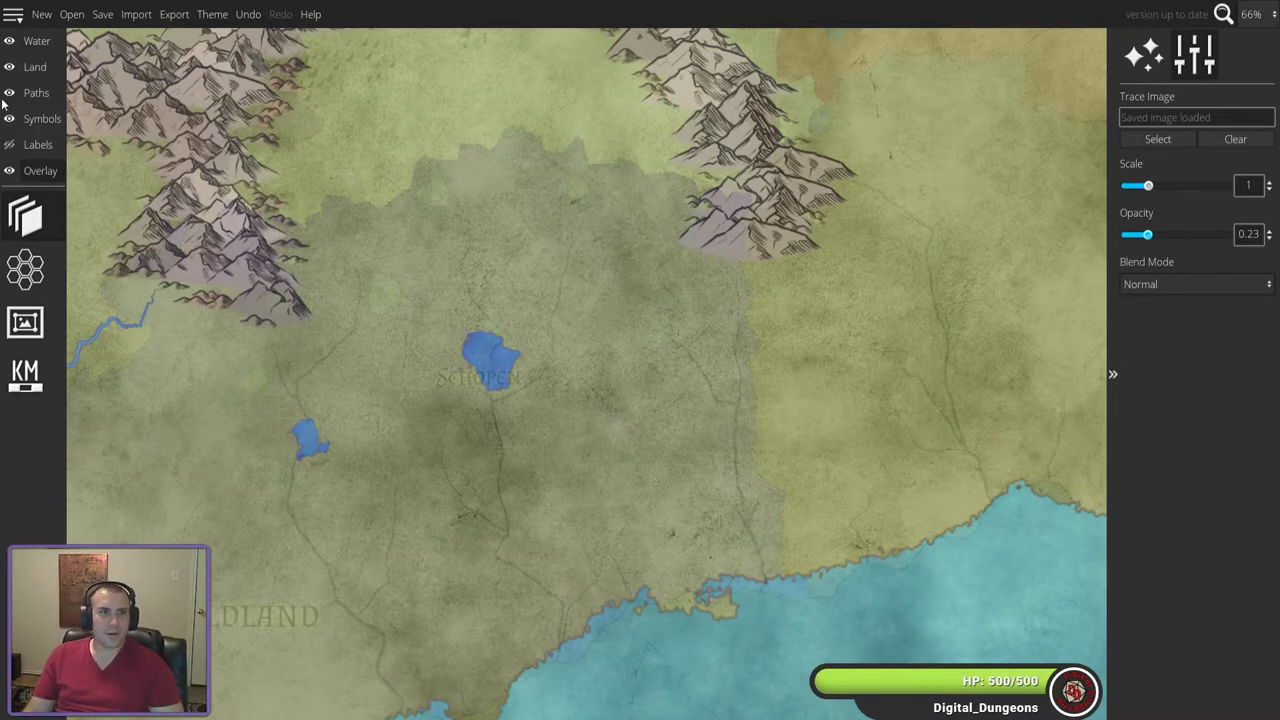
{"action": "left_click", "coordinate": [34, 67]}
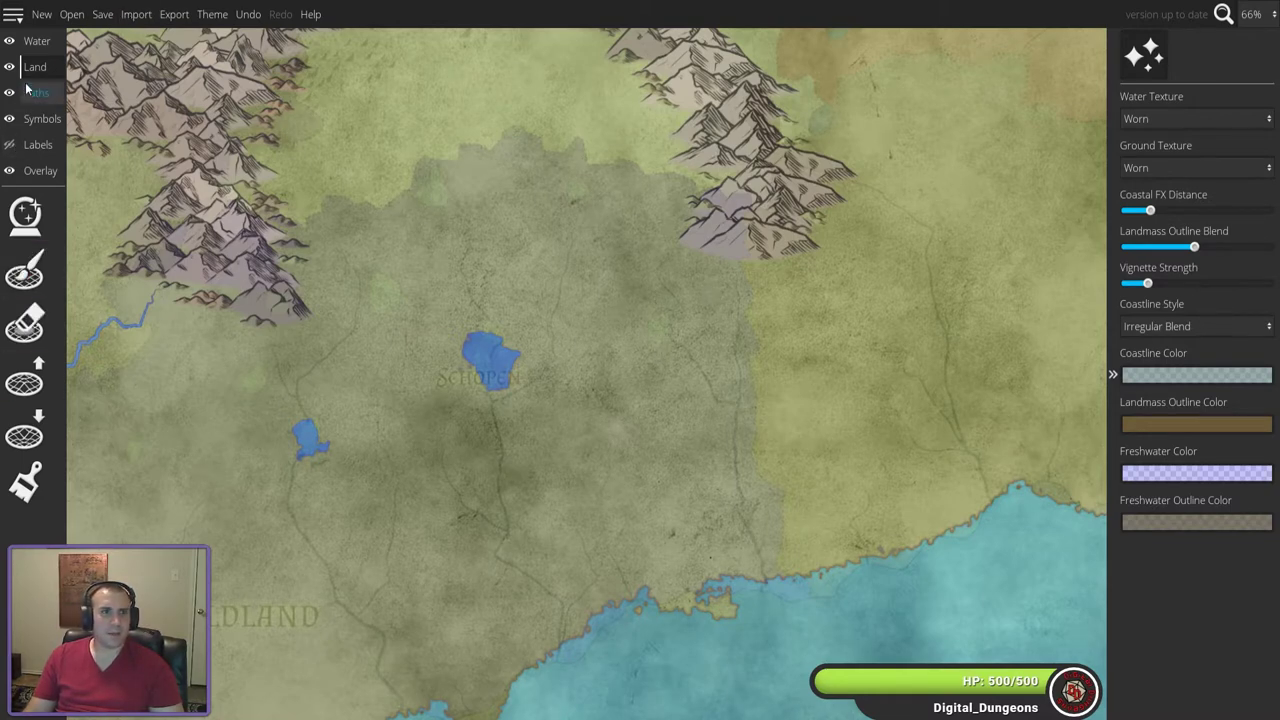
{"action": "left_click", "coordinate": [36, 41]}
{"action": "left_click", "coordinate": [25, 428]}
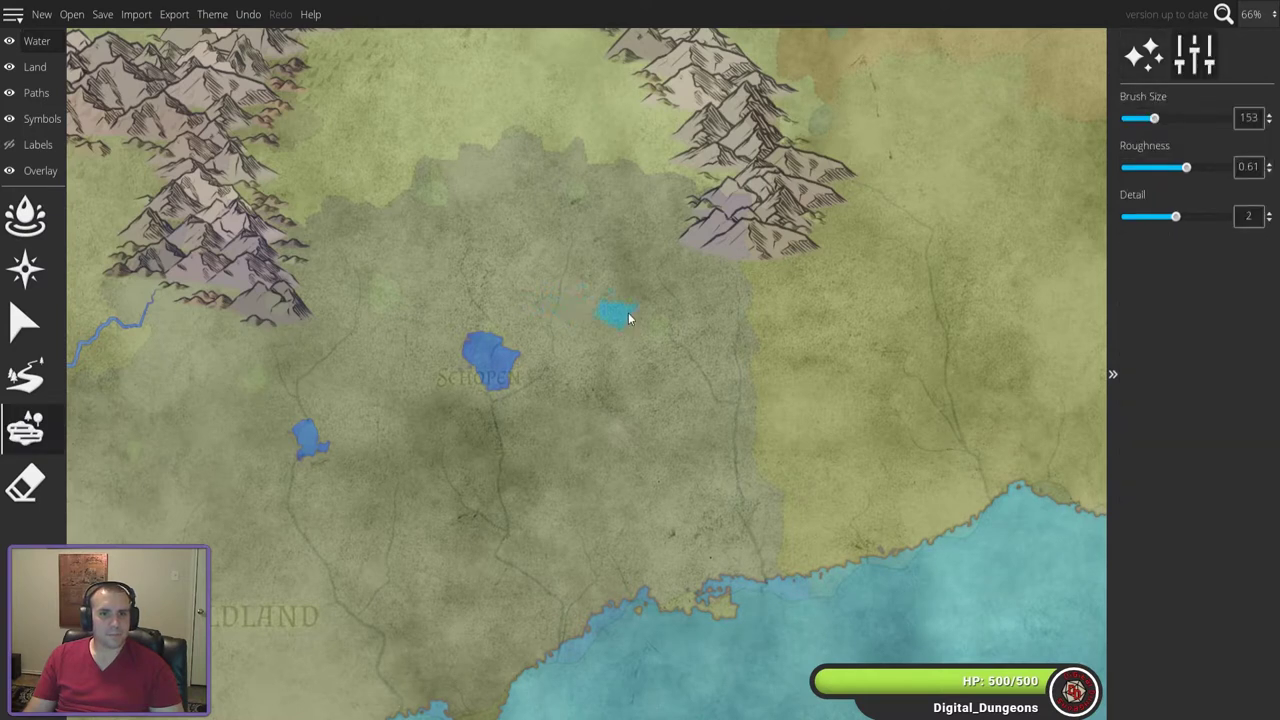
{"action": "left_click", "coordinate": [665, 330]}
{"action": "left_click", "coordinate": [262, 380]}
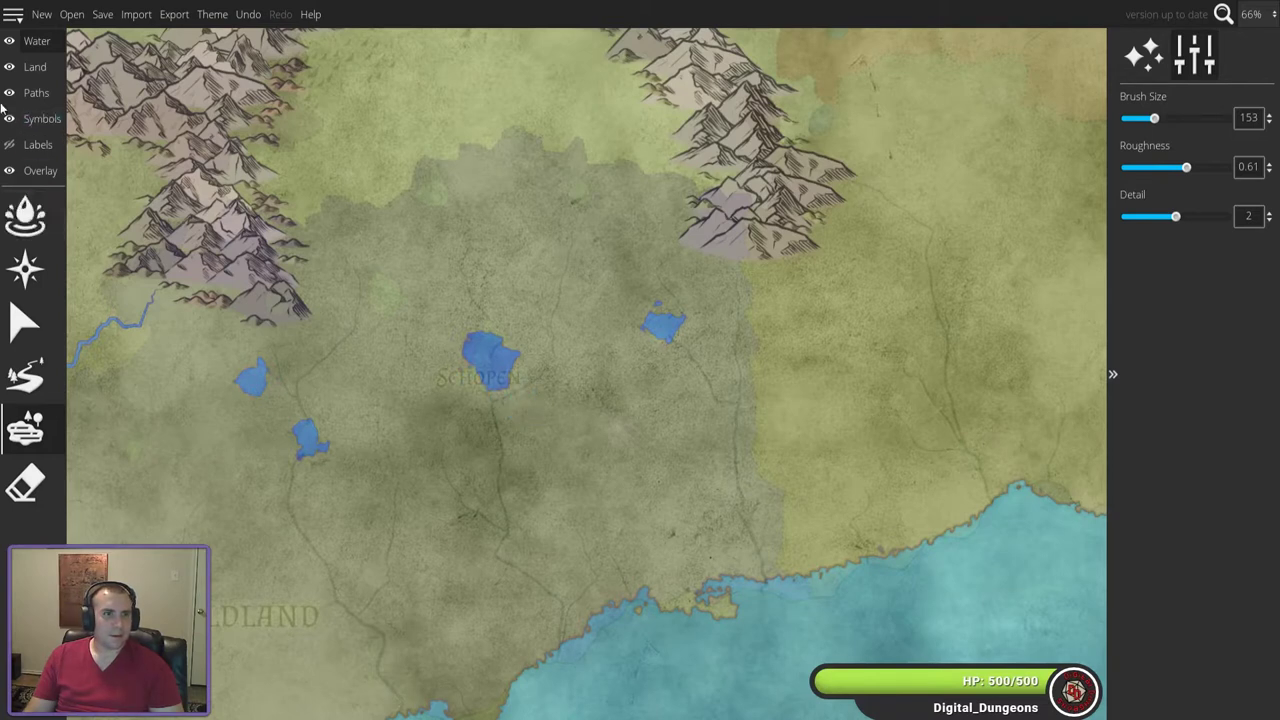
- Draw width 9 rivers into the lake southwest of Schopen, from its northwestern neighbour without source fade-in and from the mountain foothills with fade-in
{"action": "left_click", "coordinate": [25, 375]}
{"action": "left_click", "coordinate": [1252, 244]}
{"action": "scroll", "coordinate": [561, 322], "scroll_direction": "up", "scroll_amount": 1}
{"action": "left_click_drag", "start_coordinate": [251, 377], "coordinate": [291, 428]}
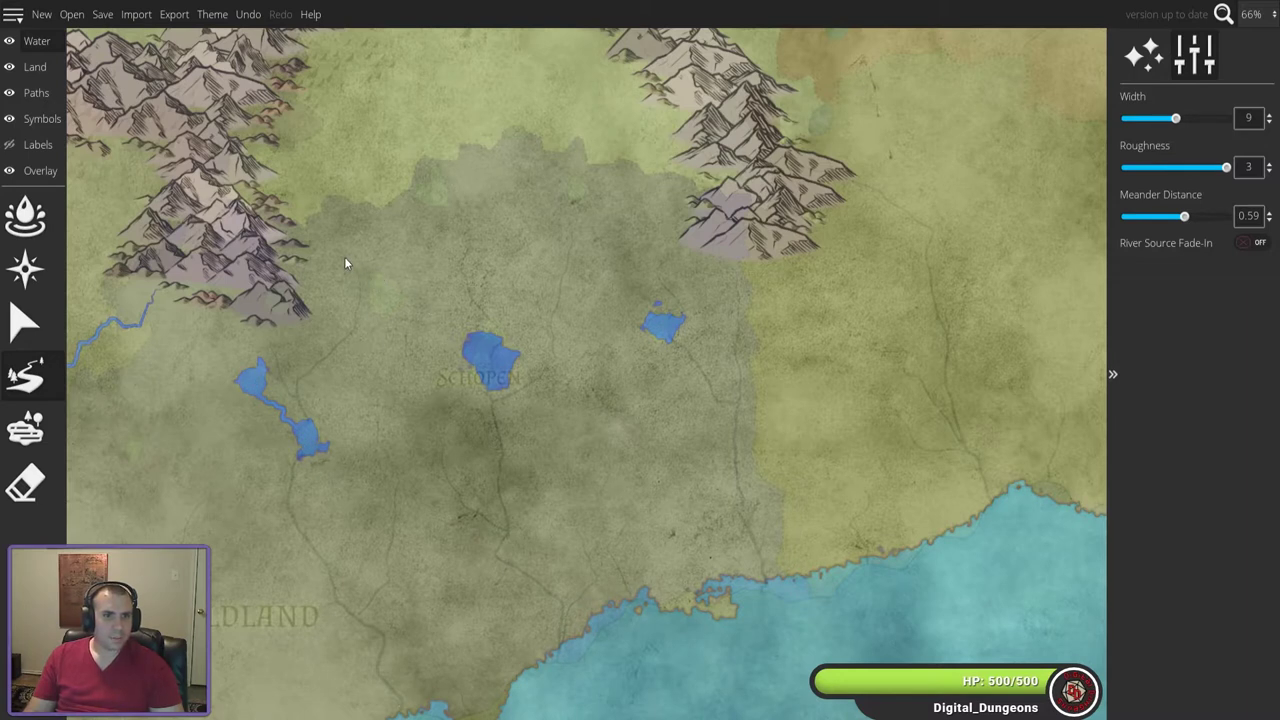
{"action": "left_click", "coordinate": [1250, 242]}
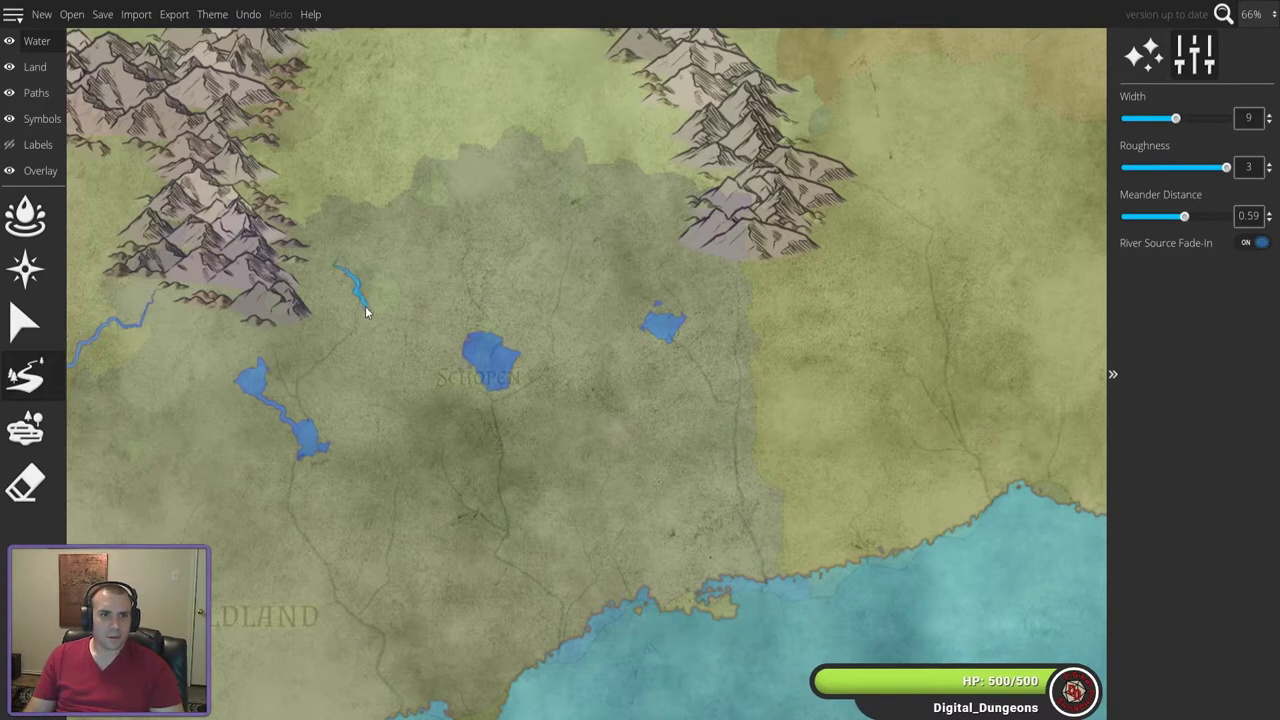
{"action": "mouse_move", "coordinate": [357, 327]}
{"action": "left_mouse_down"}
{"action": "mouse_move", "coordinate": [313, 387]}
{"action": "mouse_move", "coordinate": [344, 375]}
{"action": "mouse_move", "coordinate": [313, 351]}
{"action": "mouse_move", "coordinate": [312, 378]}
{"action": "mouse_move", "coordinate": [296, 373]}
{"action": "mouse_move", "coordinate": [340, 387]}
{"action": "mouse_move", "coordinate": [311, 428]}
{"action": "left_mouse_up"}
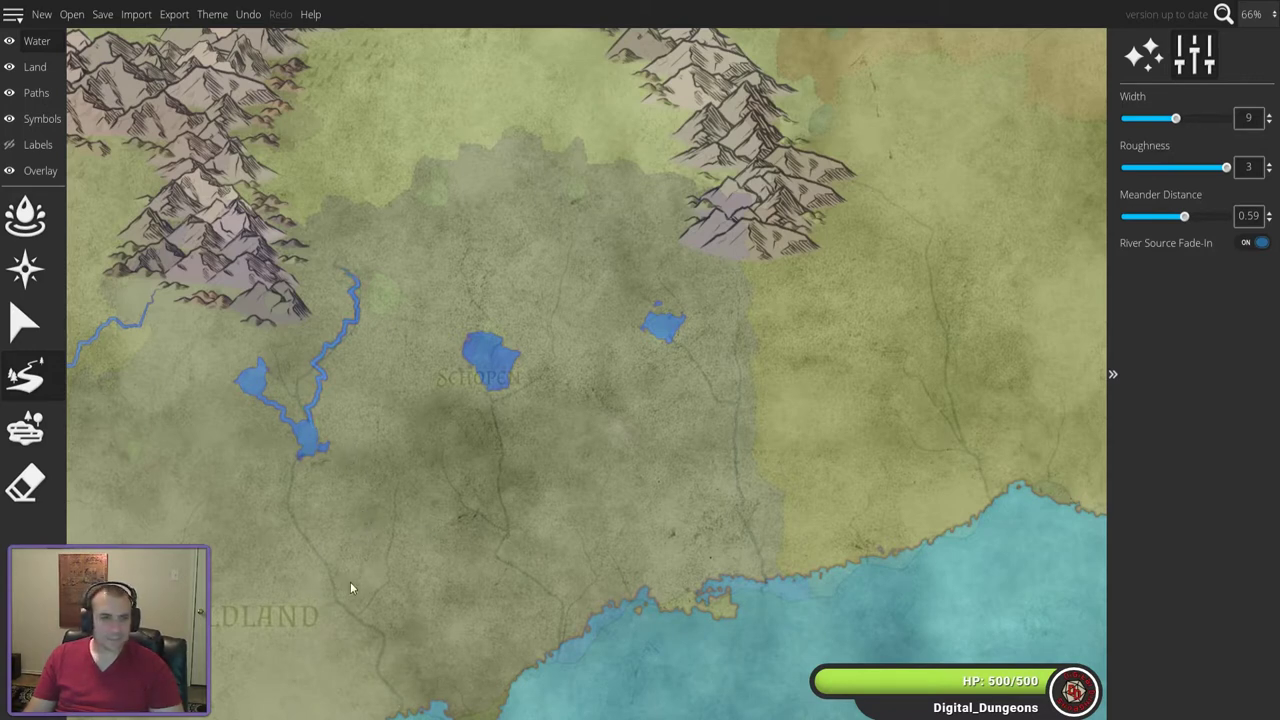
- Draw a width 10 river with source fade-in off from the lake southwest of Schopen along the trace to the south coast
{"action": "left_click_drag", "start_coordinate": [349, 588], "coordinate": [463, 466]}
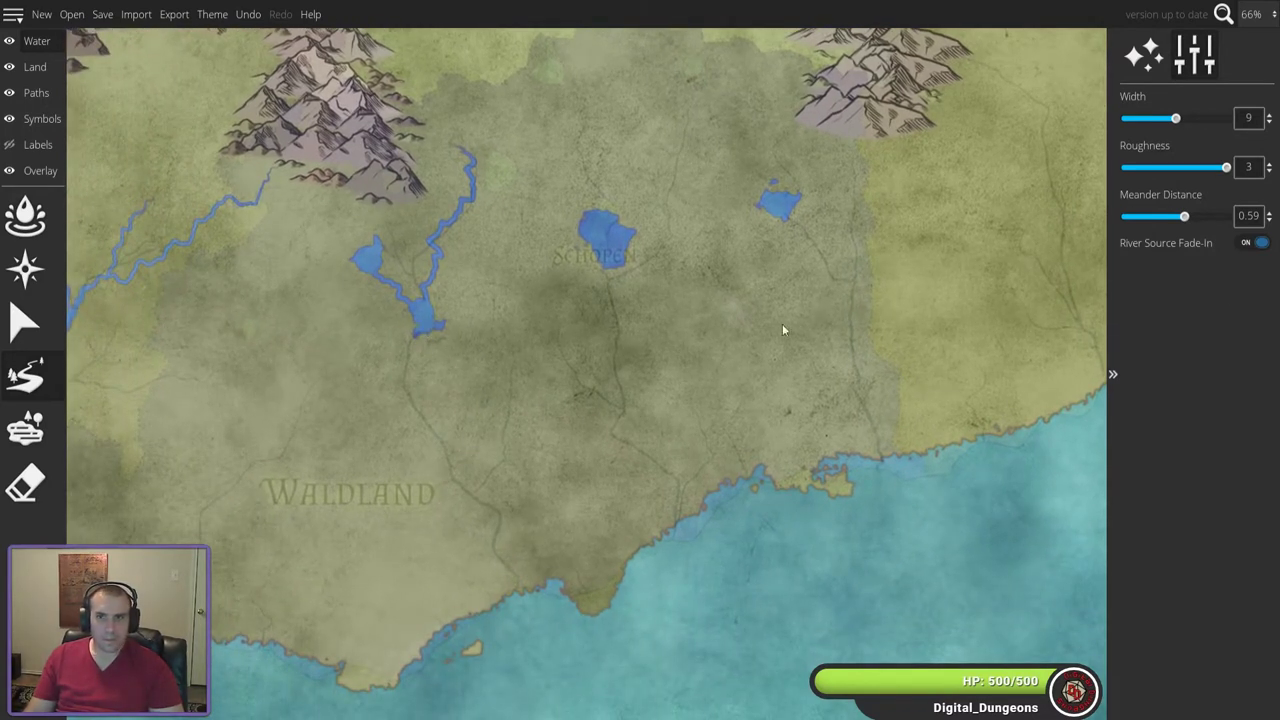
{"action": "left_click", "coordinate": [1256, 244]}
{"action": "left_click_drag", "start_coordinate": [1176, 118], "coordinate": [1182, 118]}
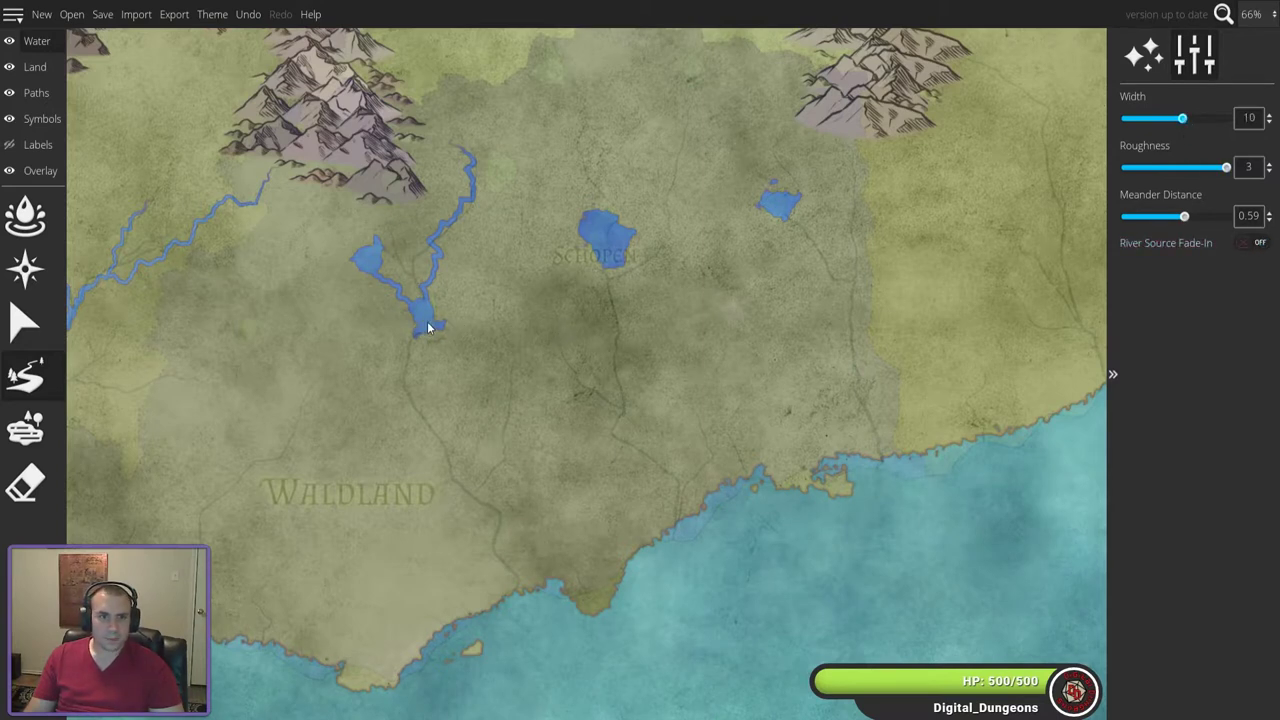
{"action": "mouse_move", "coordinate": [417, 347]}
{"action": "left_mouse_down"}
{"action": "mouse_move", "coordinate": [411, 409]}
{"action": "mouse_move", "coordinate": [437, 445]}
{"action": "left_mouse_up"}
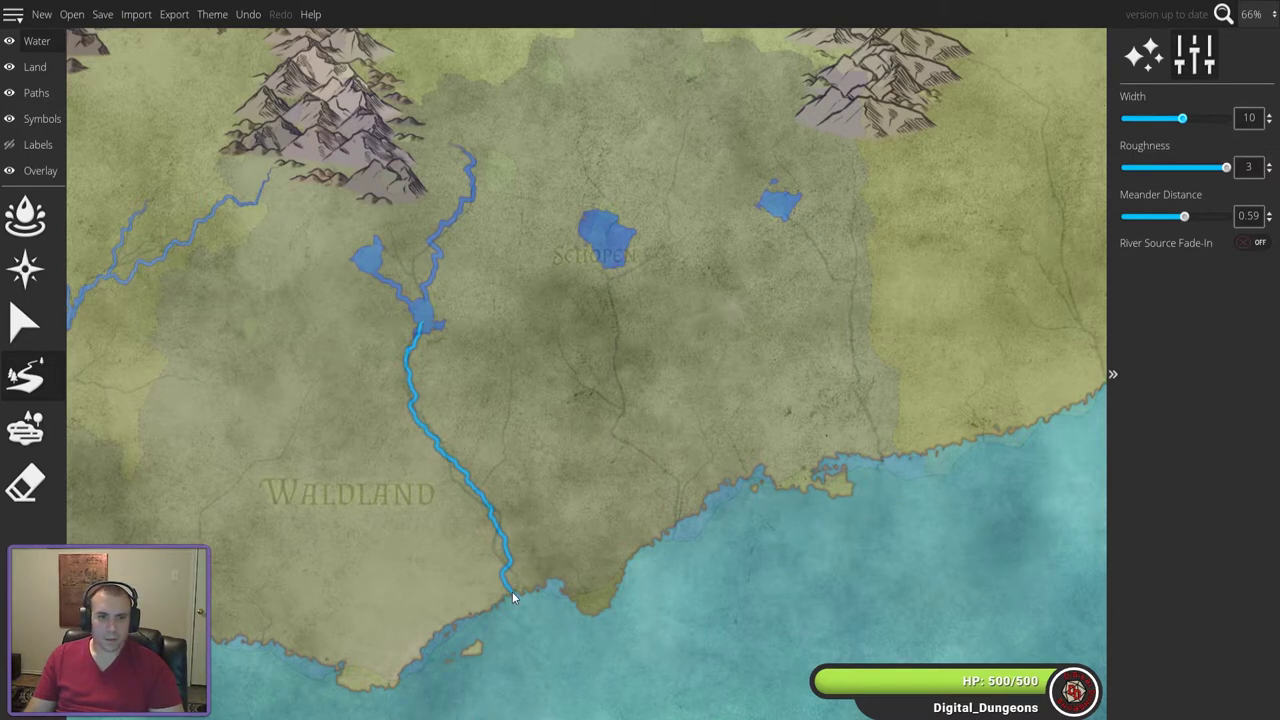
{"action": "left_click_drag", "start_coordinate": [609, 648], "coordinate": [609, 646]}
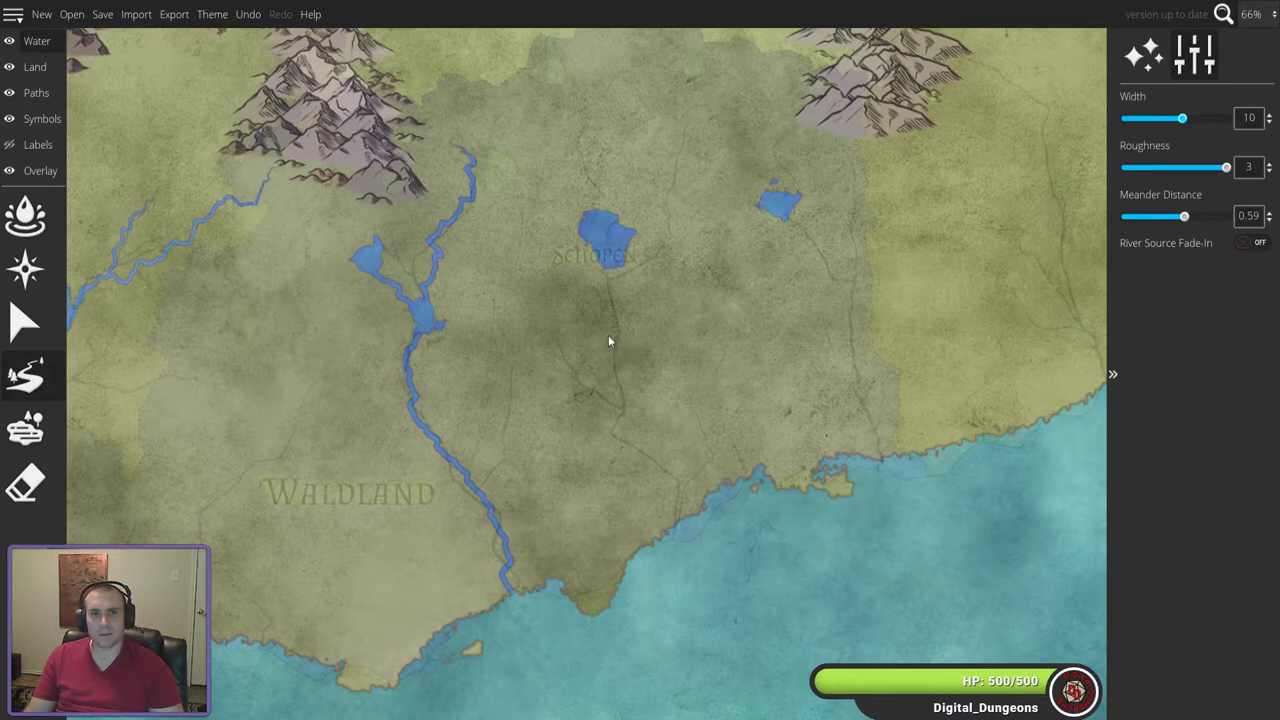
{"action": "left_click_drag", "start_coordinate": [462, 170], "coordinate": [464, 172]}
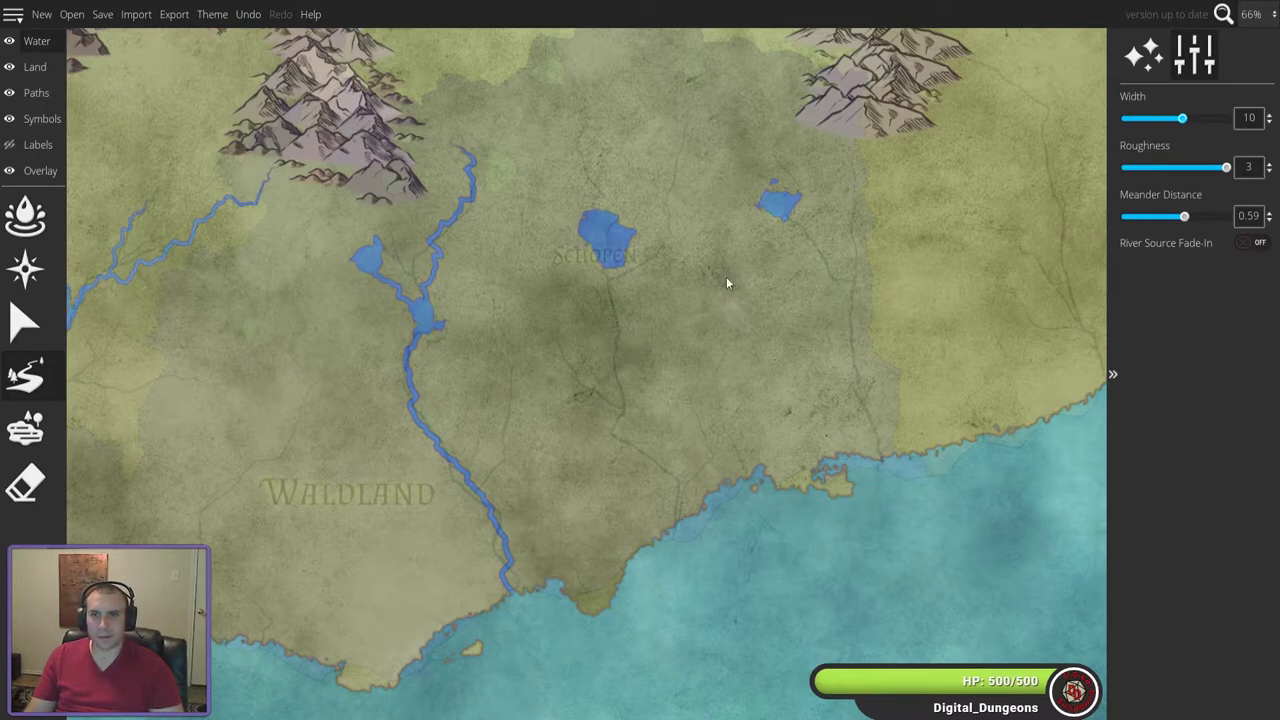
- Draw two width 9 rivers to the south coast, one from the Schopen lake and one from the lake east of it
{"action": "left_click_drag", "start_coordinate": [1182, 118], "coordinate": [1175, 118]}
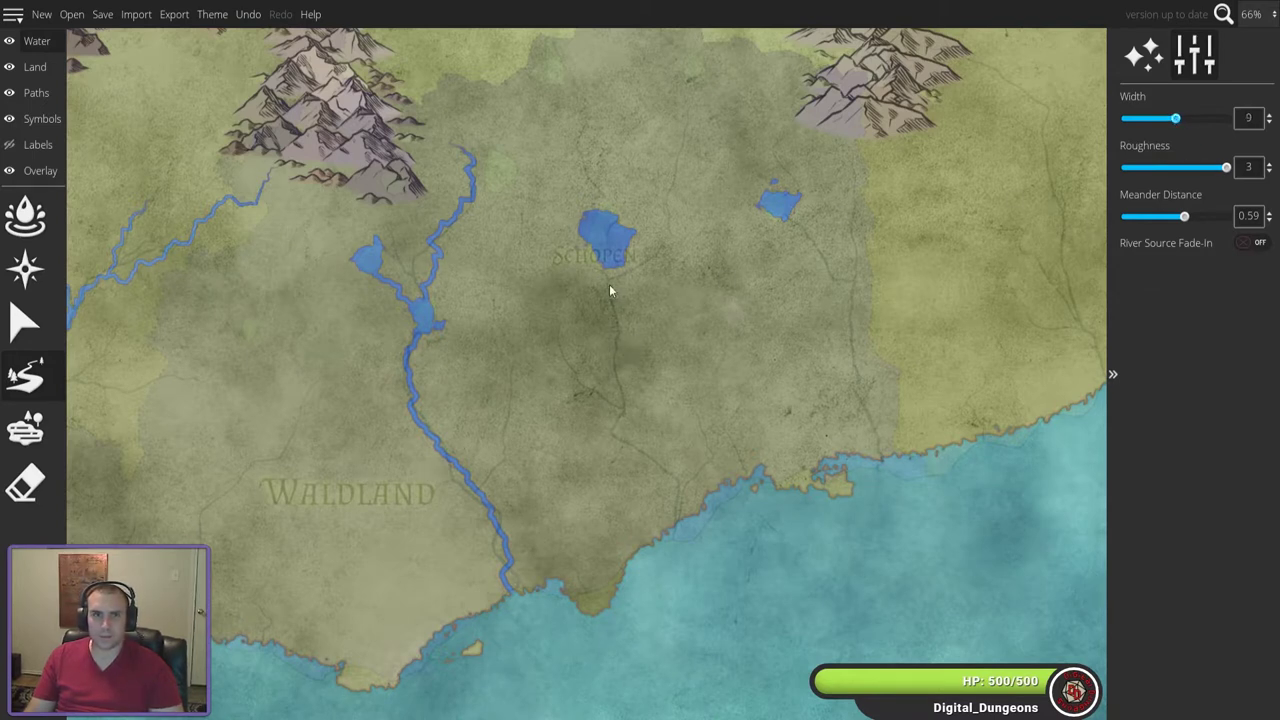
{"action": "mouse_move", "coordinate": [606, 260]}
{"action": "left_mouse_down"}
{"action": "mouse_move", "coordinate": [615, 309]}
{"action": "mouse_move", "coordinate": [599, 348]}
{"action": "mouse_move", "coordinate": [673, 485]}
{"action": "mouse_move", "coordinate": [668, 531]}
{"action": "left_mouse_up"}
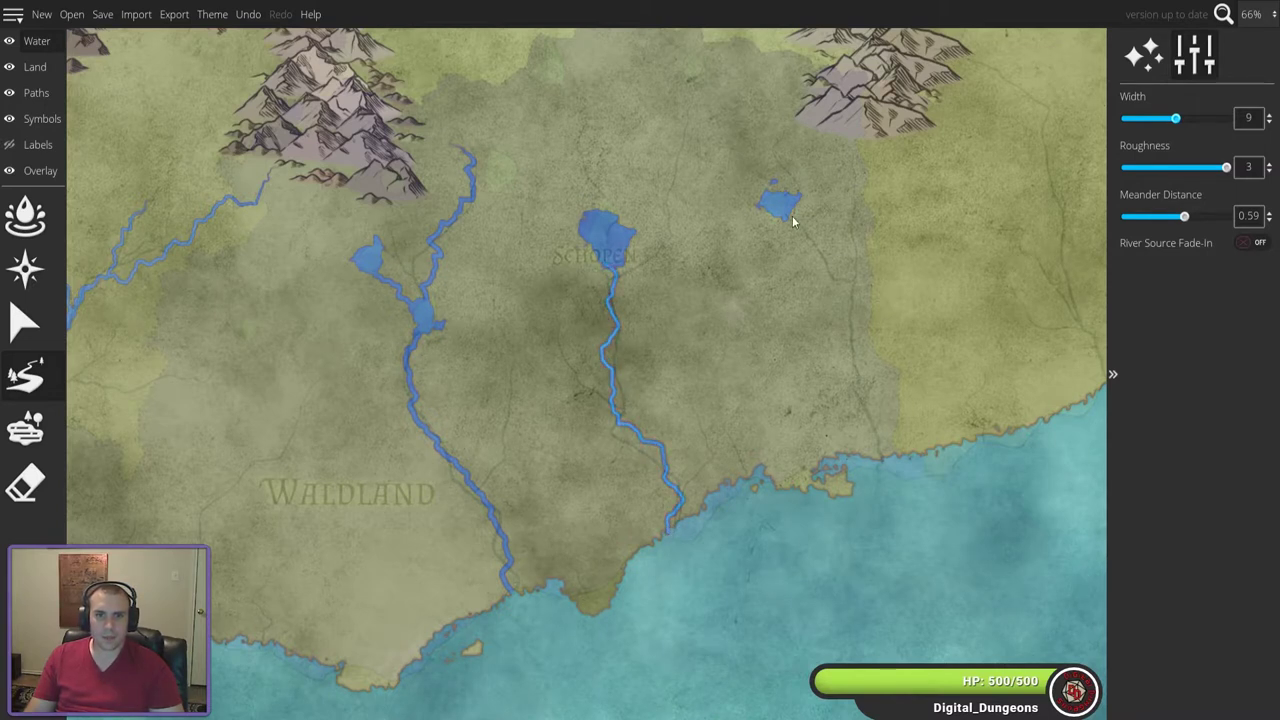
{"action": "mouse_move", "coordinate": [784, 226]}
{"action": "left_mouse_down"}
{"action": "mouse_move", "coordinate": [864, 308]}
{"action": "mouse_move", "coordinate": [849, 380]}
{"action": "mouse_move", "coordinate": [878, 458]}
{"action": "left_mouse_up"}
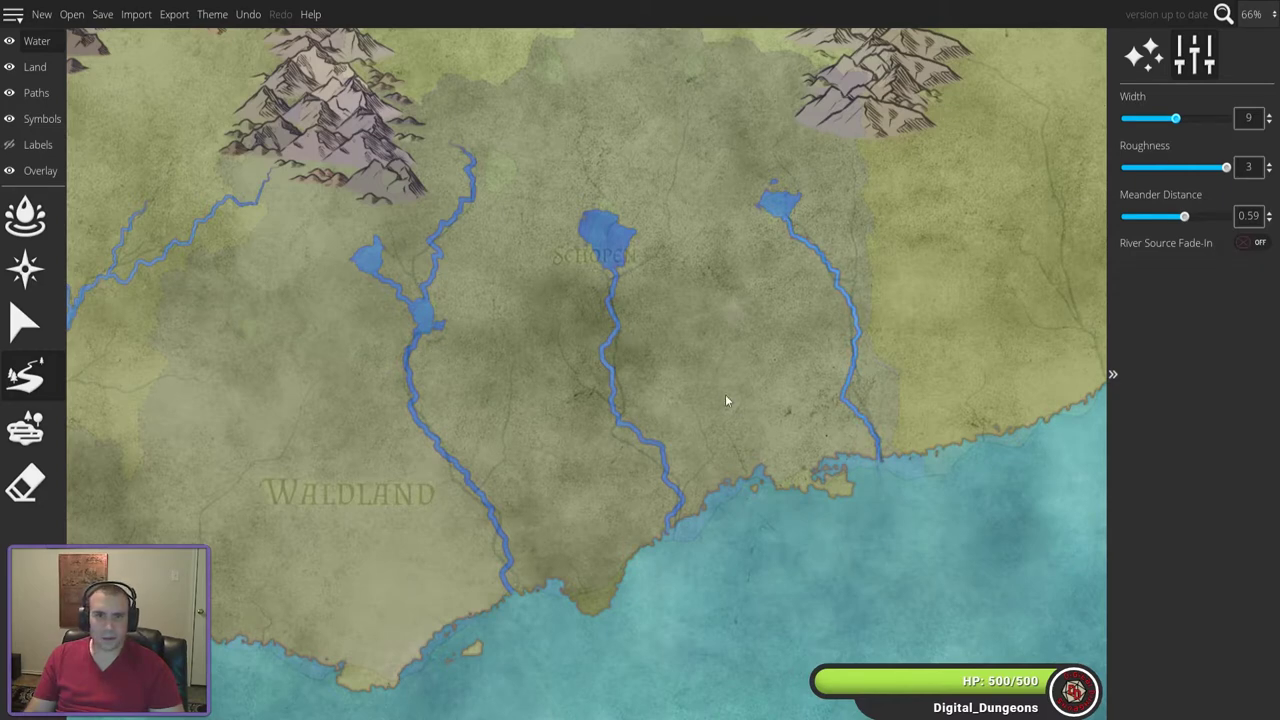
- Set the river width to 8 and check the southern rivers with the overlay temporarily hidden
{"action": "key", "text": "bracketleft"}
{"action": "key", "text": "bracketleft"}
{"action": "key", "text": "bracketright"}
{"action": "scroll", "coordinate": [753, 372], "scroll_direction": "down", "scroll_amount": 4}
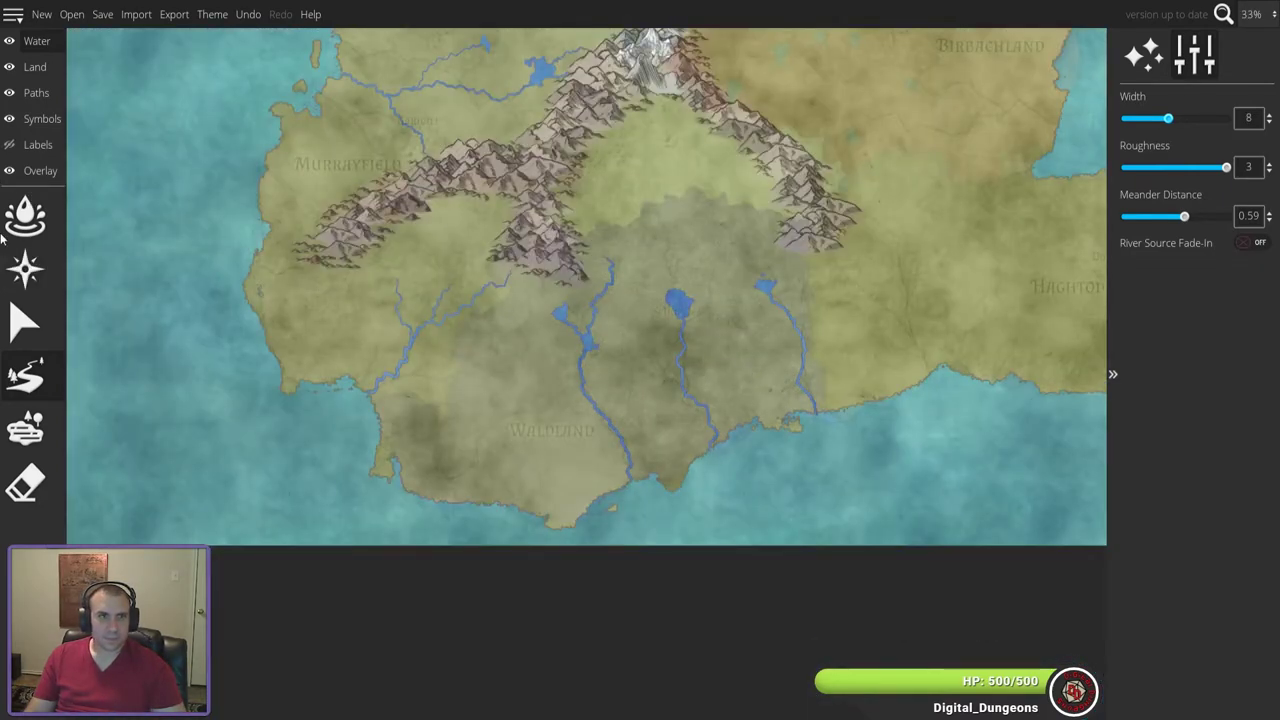
{"action": "left_click", "coordinate": [10, 171]}
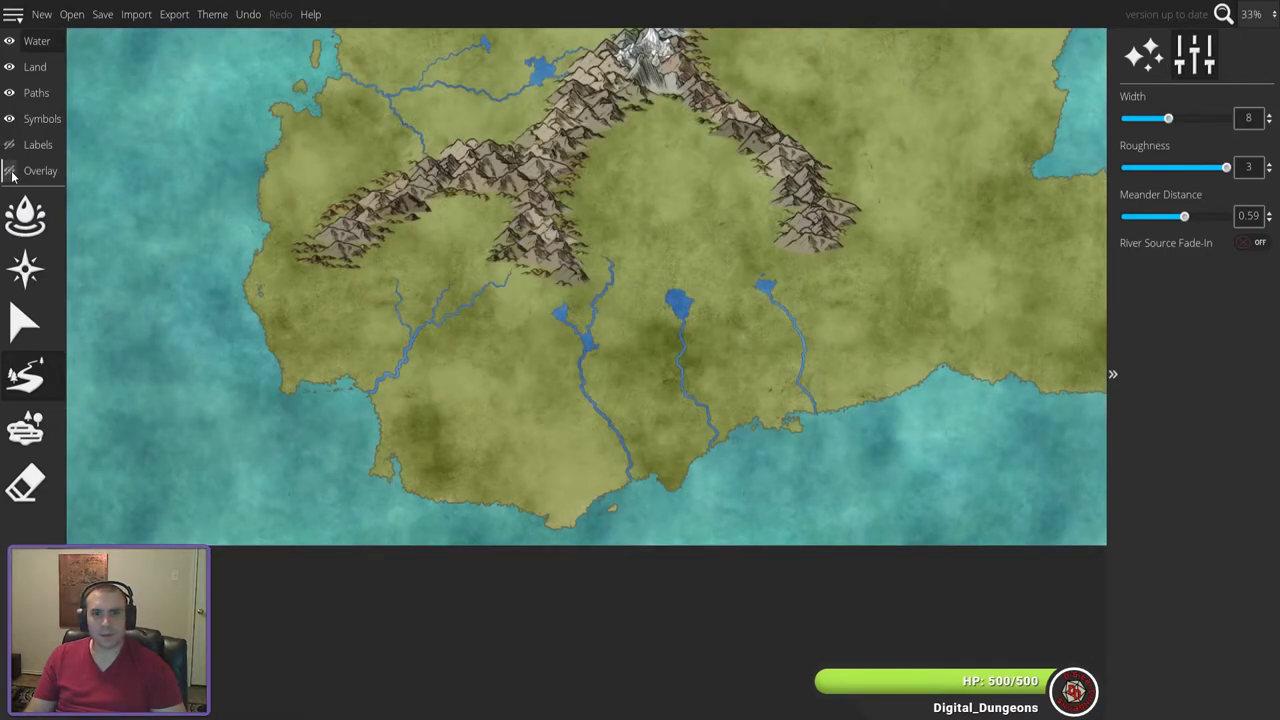
{"action": "left_click", "coordinate": [10, 171]}
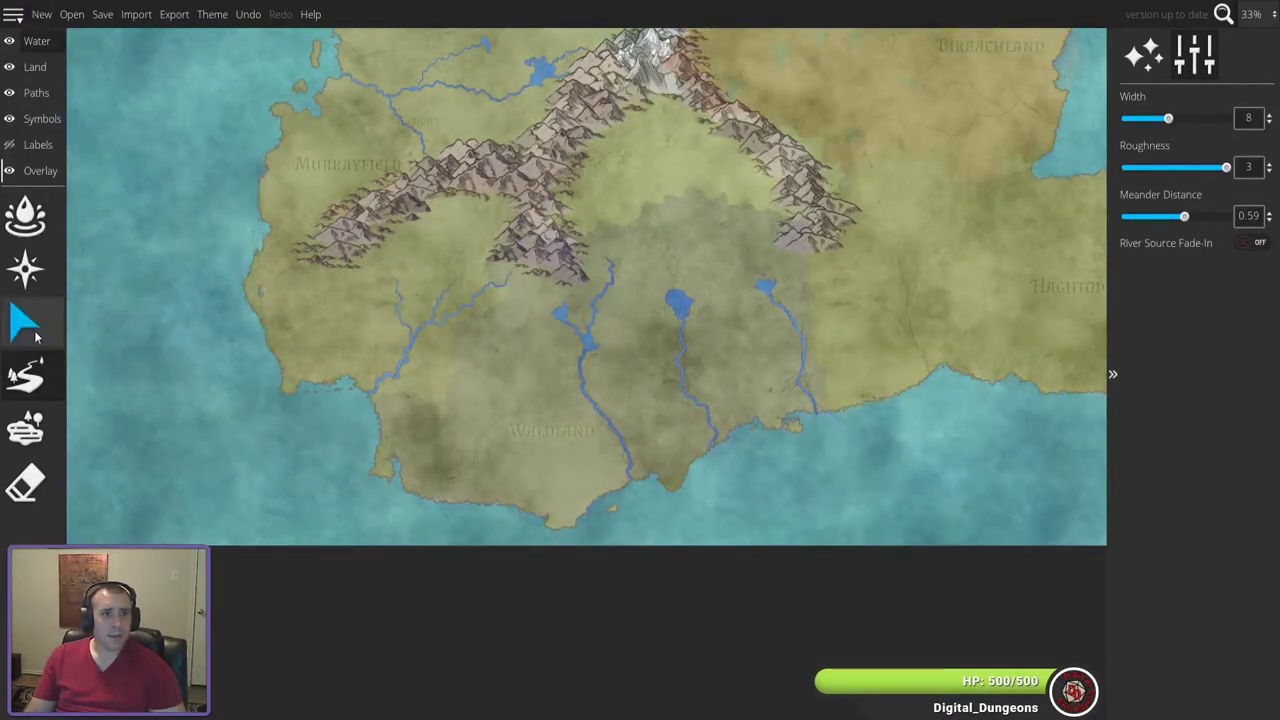
- Hide the overlay and change the freshwater color to the muted blue 41333491
{"action": "left_click", "coordinate": [30, 235]}
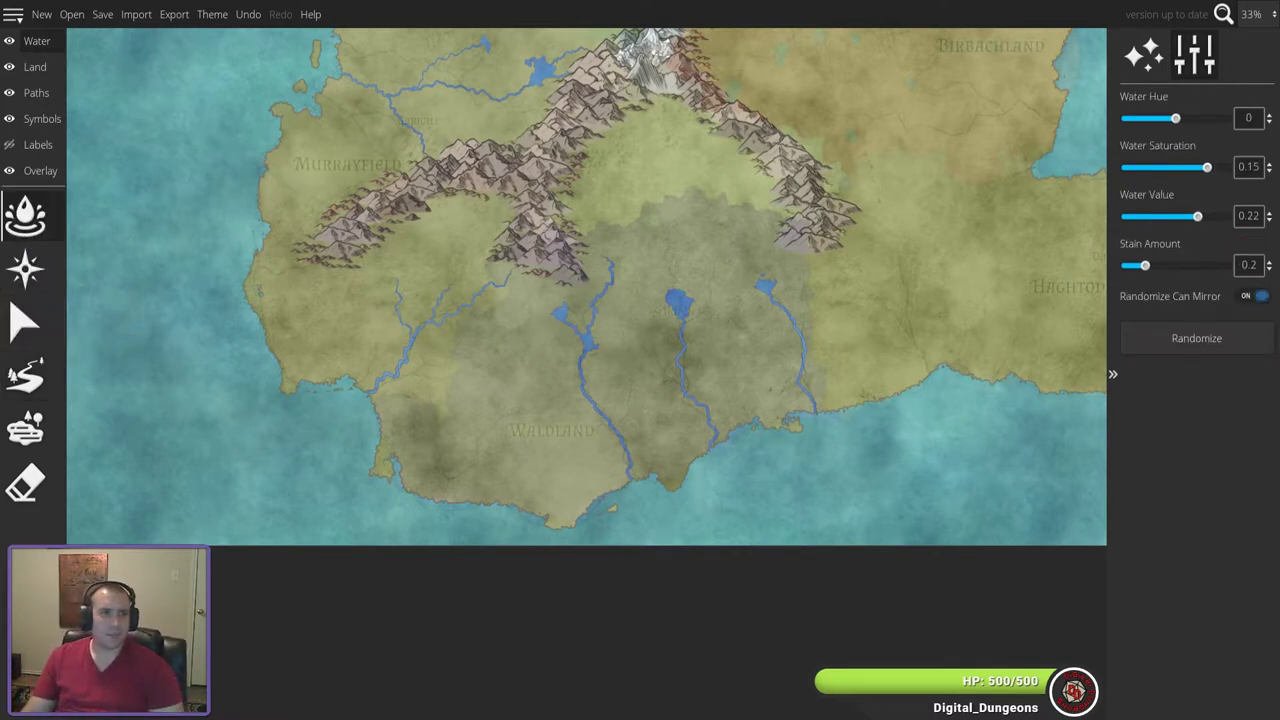
{"action": "left_click", "coordinate": [35, 66]}
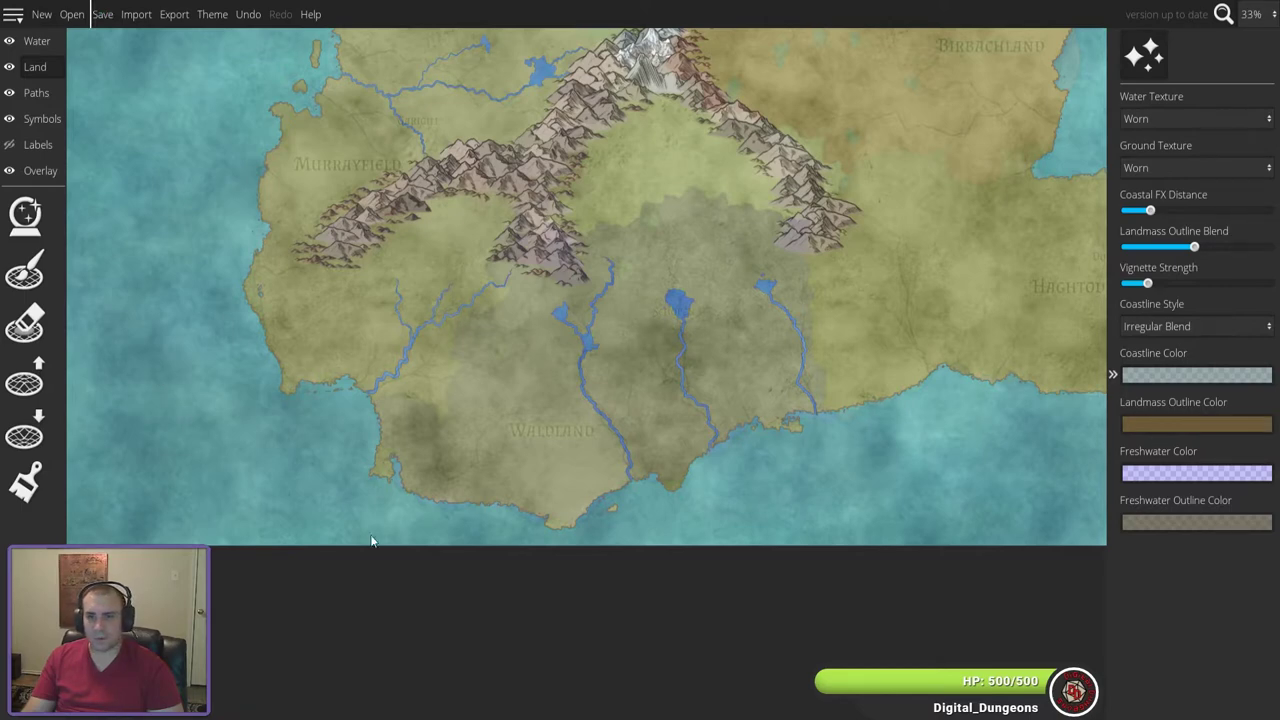
{"action": "left_click", "coordinate": [10, 171]}
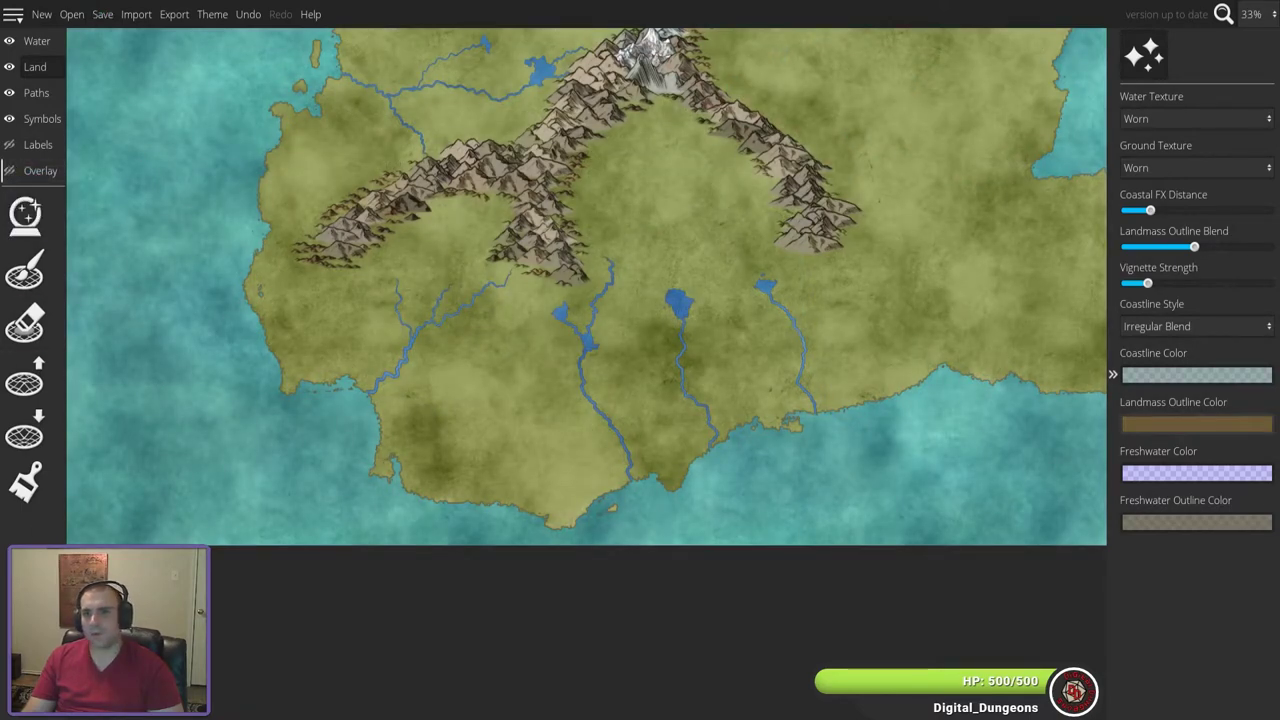
{"action": "left_click", "coordinate": [1237, 474]}
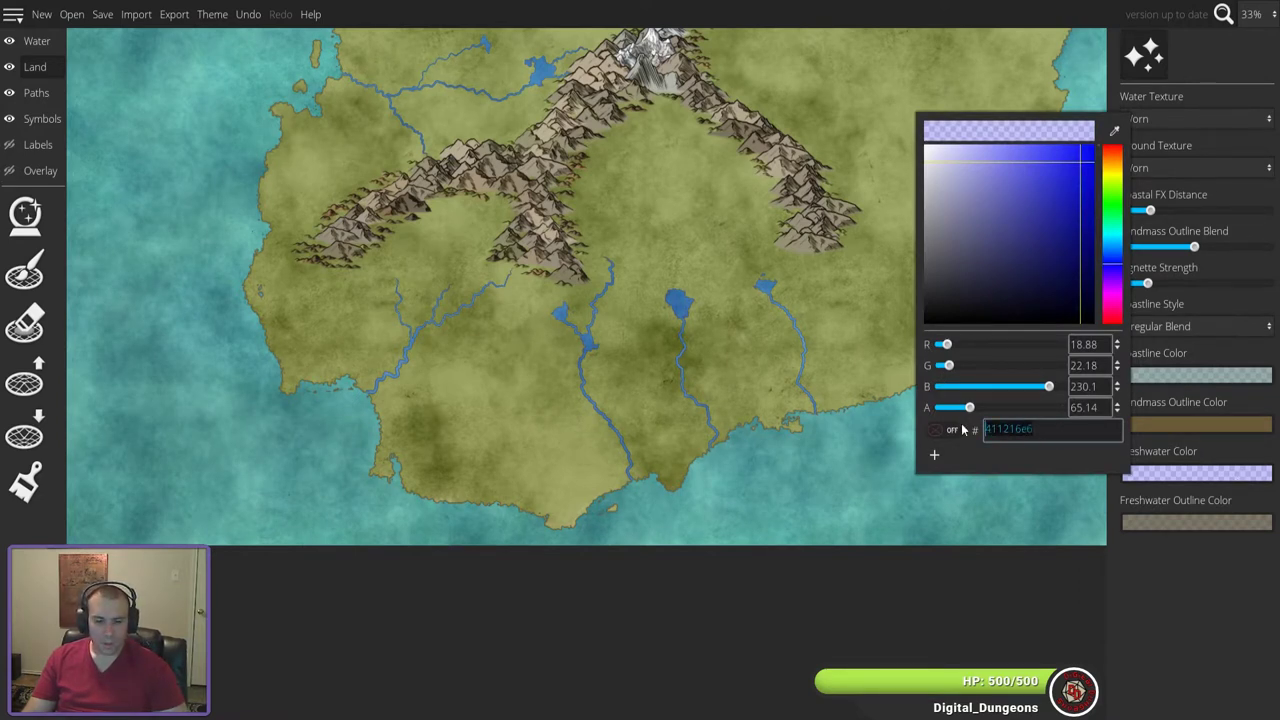
{"action": "mouse_move", "coordinate": [1040, 243]}
{"action": "left_mouse_down"}
{"action": "mouse_move", "coordinate": [1000, 217]}
{"action": "mouse_move", "coordinate": [1000, 254]}
{"action": "mouse_move", "coordinate": [982, 199]}
{"action": "mouse_move", "coordinate": [987, 214]}
{"action": "mouse_move", "coordinate": [932, 224]}
{"action": "mouse_move", "coordinate": [983, 170]}
{"action": "mouse_move", "coordinate": [1038, 161]}
{"action": "mouse_move", "coordinate": [1079, 210]}
{"action": "mouse_move", "coordinate": [1063, 238]}
{"action": "mouse_move", "coordinate": [1013, 211]}
{"action": "mouse_move", "coordinate": [1012, 192]}
{"action": "mouse_move", "coordinate": [1026, 220]}
{"action": "mouse_move", "coordinate": [1011, 214]}
{"action": "mouse_move", "coordinate": [1031, 229]}
{"action": "mouse_move", "coordinate": [1090, 150]}
{"action": "mouse_move", "coordinate": [1020, 234]}
{"action": "mouse_move", "coordinate": [1014, 221]}
{"action": "mouse_move", "coordinate": [1035, 227]}
{"action": "left_mouse_up"}
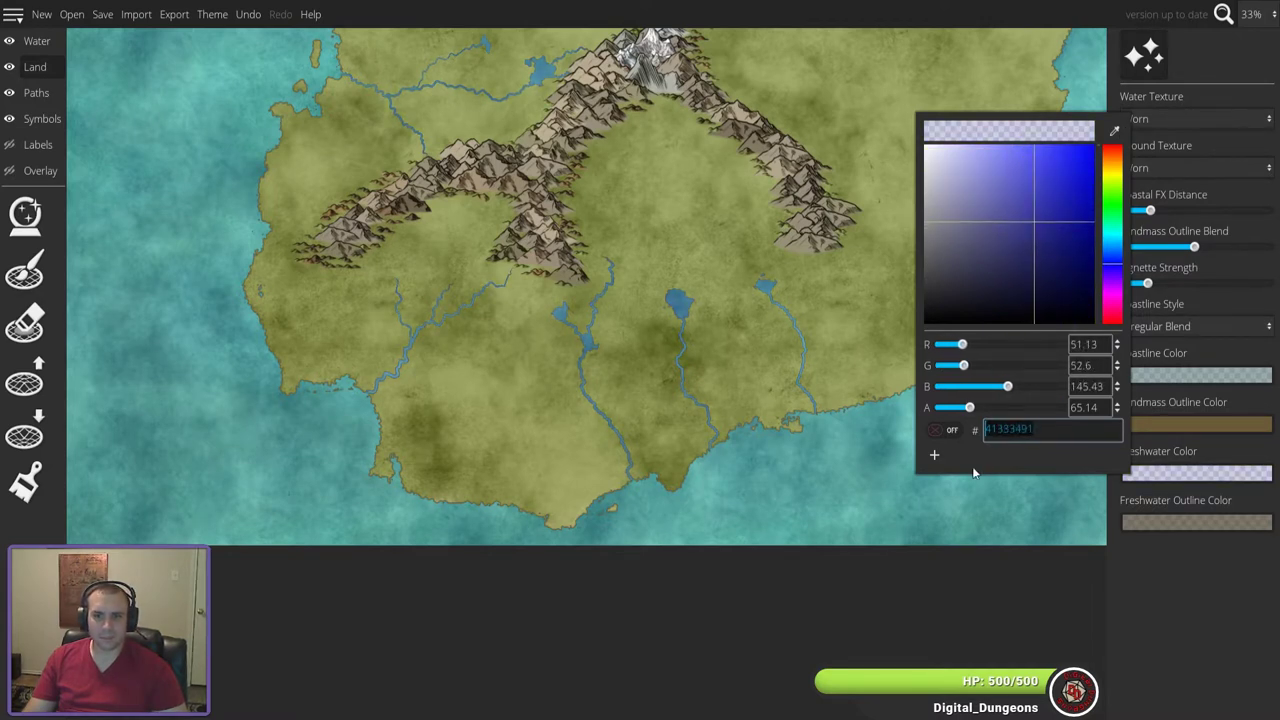
{"action": "left_click", "coordinate": [937, 432]}
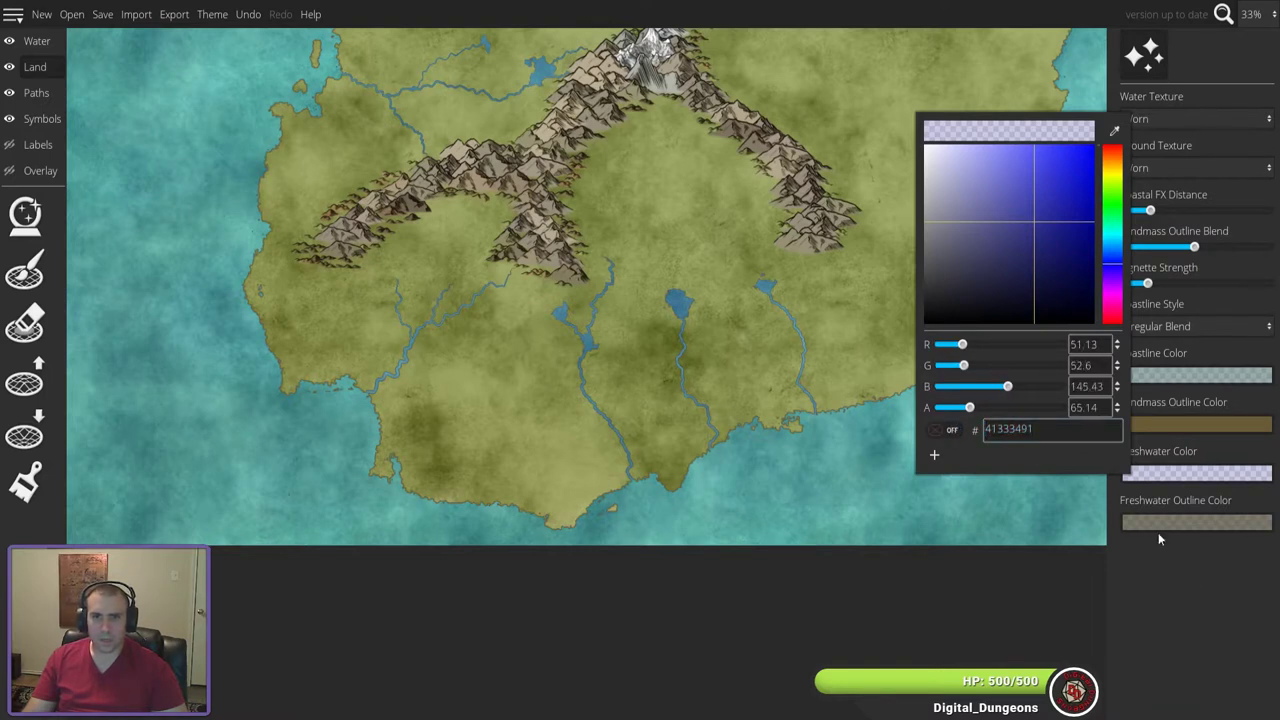
{"action": "left_click", "coordinate": [1200, 602]}
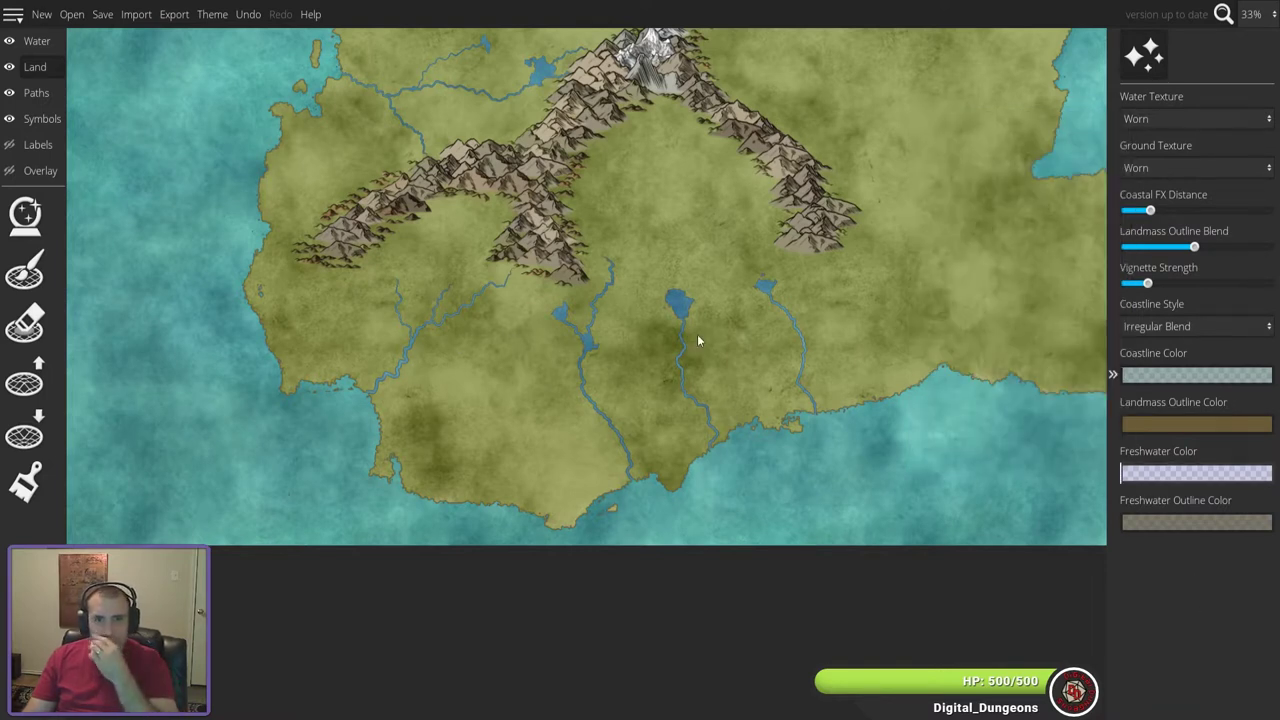
- Show the reference overlay and draw a width 8 river with source fade-in on from Durnboram north to the inland sea
{"action": "left_click", "coordinate": [38, 41]}
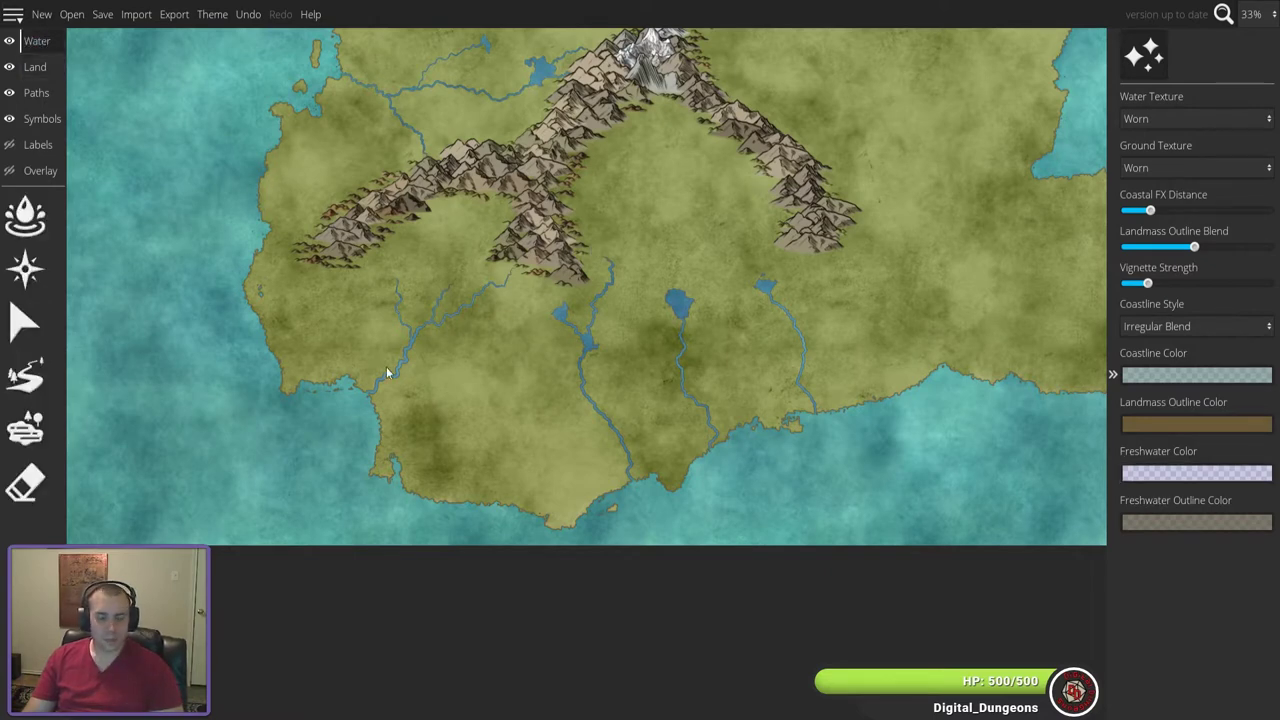
{"action": "left_click_drag", "start_coordinate": [921, 321], "coordinate": [583, 523]}
{"action": "left_click", "coordinate": [9, 170]}
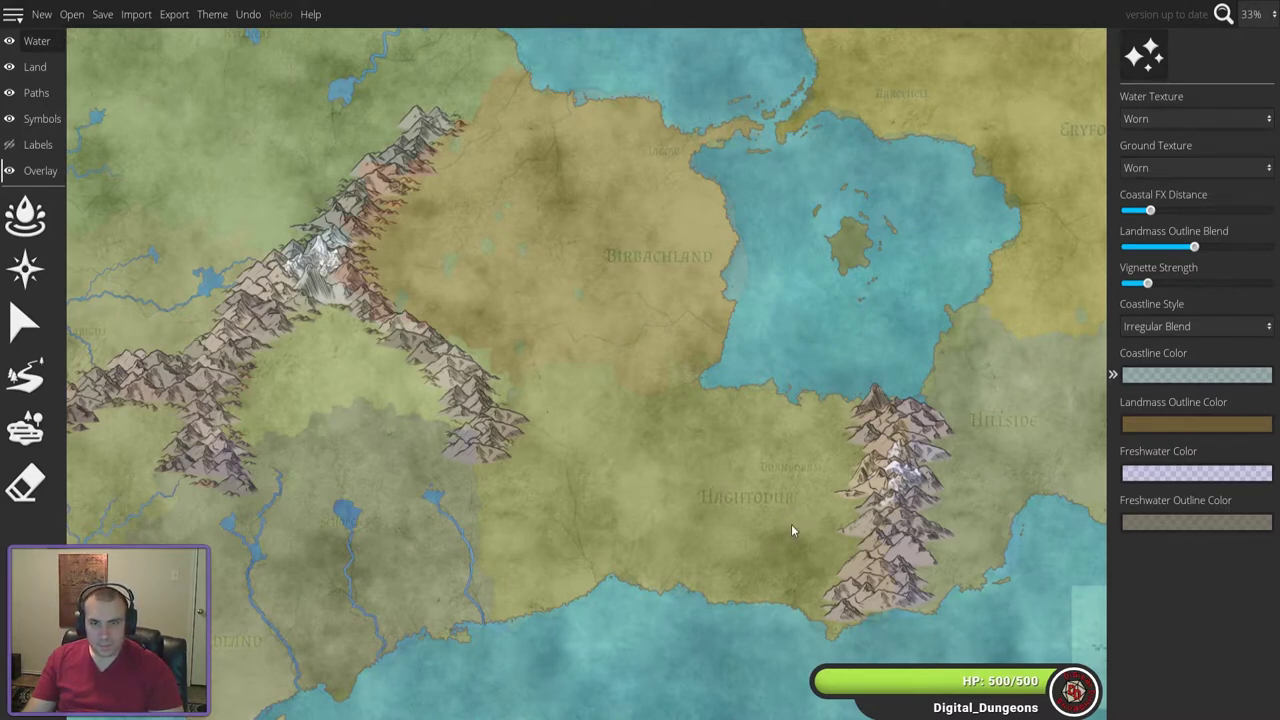
{"action": "scroll", "coordinate": [791, 524], "scroll_direction": "up", "scroll_amount": 3}
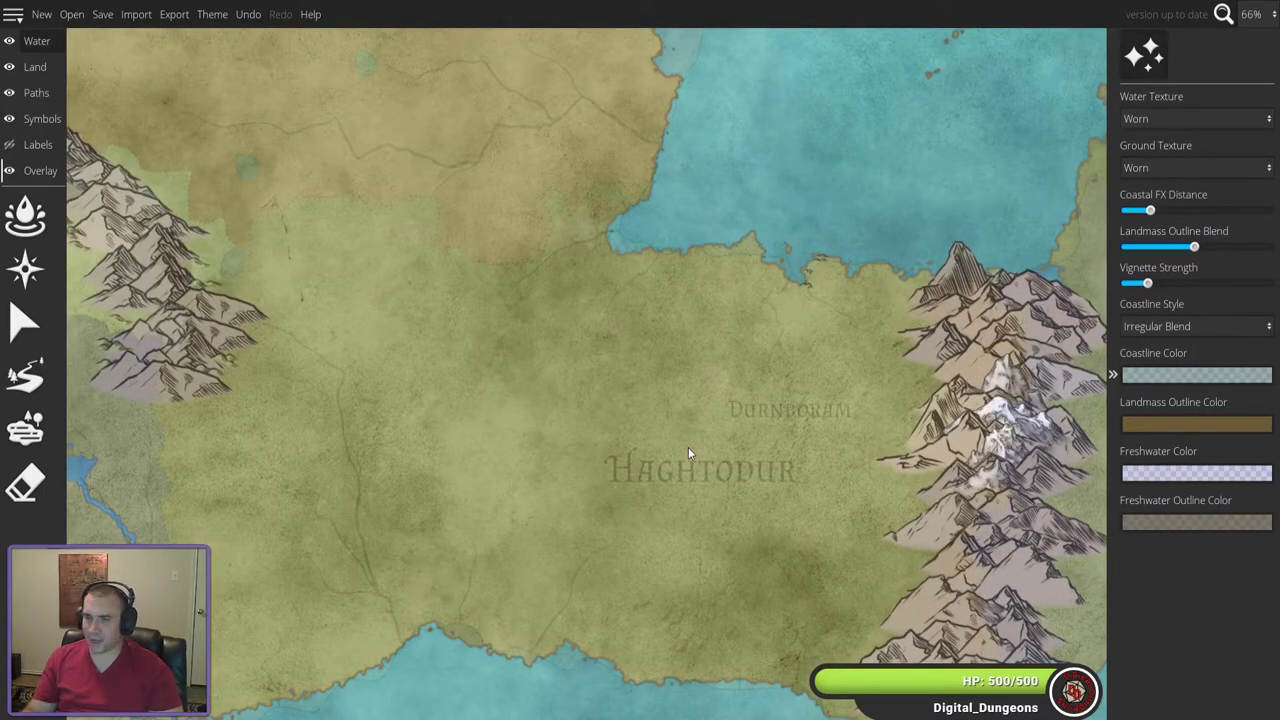
{"action": "scroll", "coordinate": [810, 414], "scroll_direction": "up", "scroll_amount": 3}
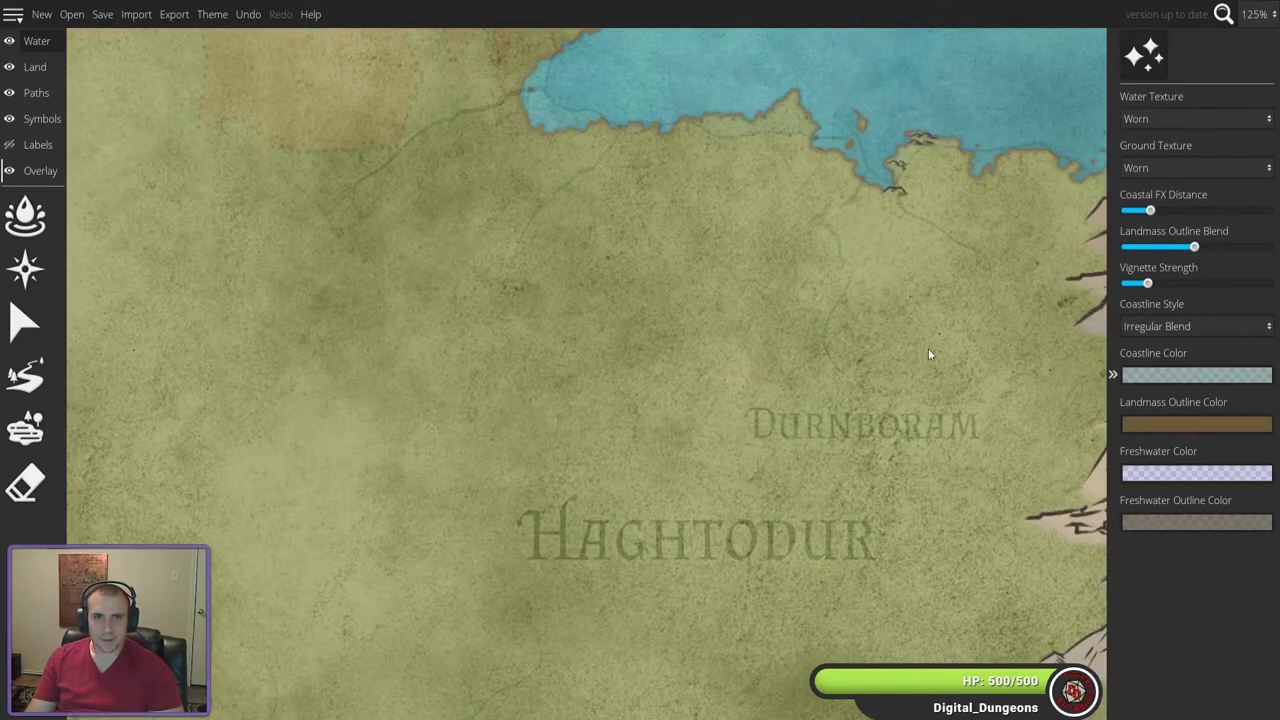
{"action": "left_click_drag", "start_coordinate": [931, 355], "coordinate": [786, 414]}
{"action": "left_click", "coordinate": [25, 375]}
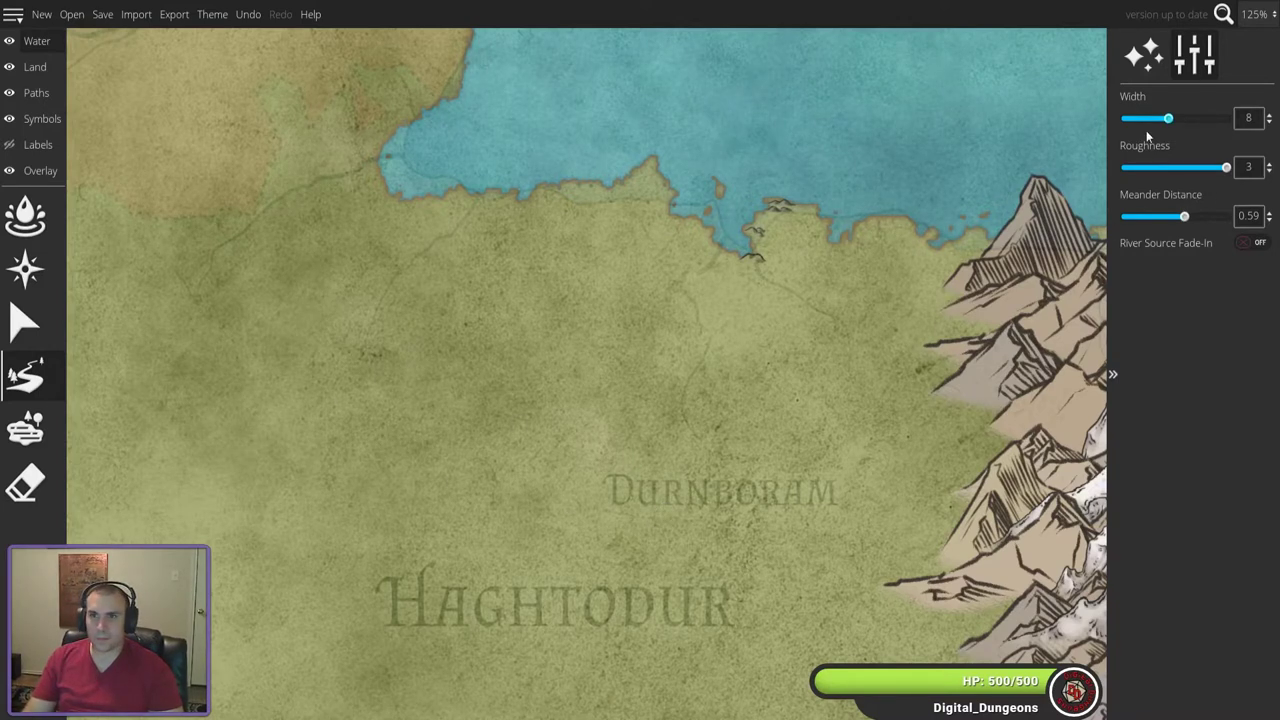
{"action": "left_click", "coordinate": [1258, 243]}
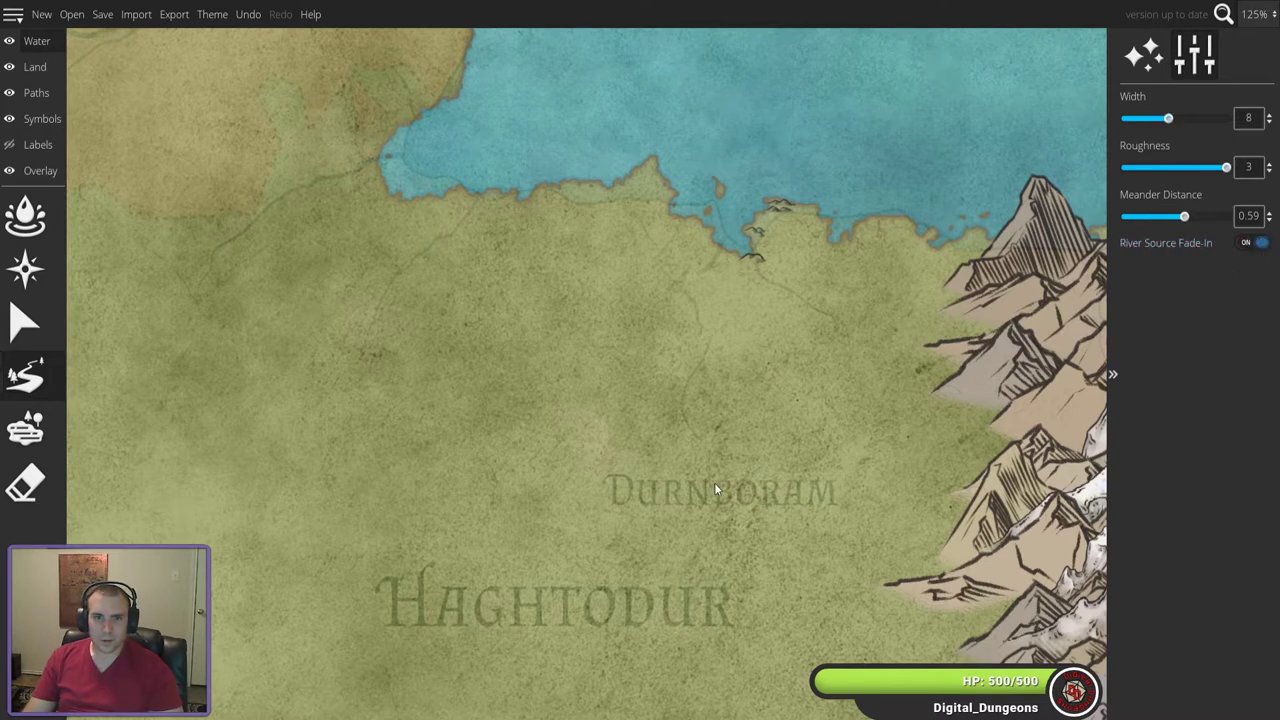
{"action": "mouse_move", "coordinate": [685, 404]}
{"action": "left_mouse_down"}
{"action": "mouse_move", "coordinate": [673, 388]}
{"action": "mouse_move", "coordinate": [690, 333]}
{"action": "left_mouse_up"}
{"action": "left_click_drag", "start_coordinate": [718, 247], "coordinate": [718, 247]}
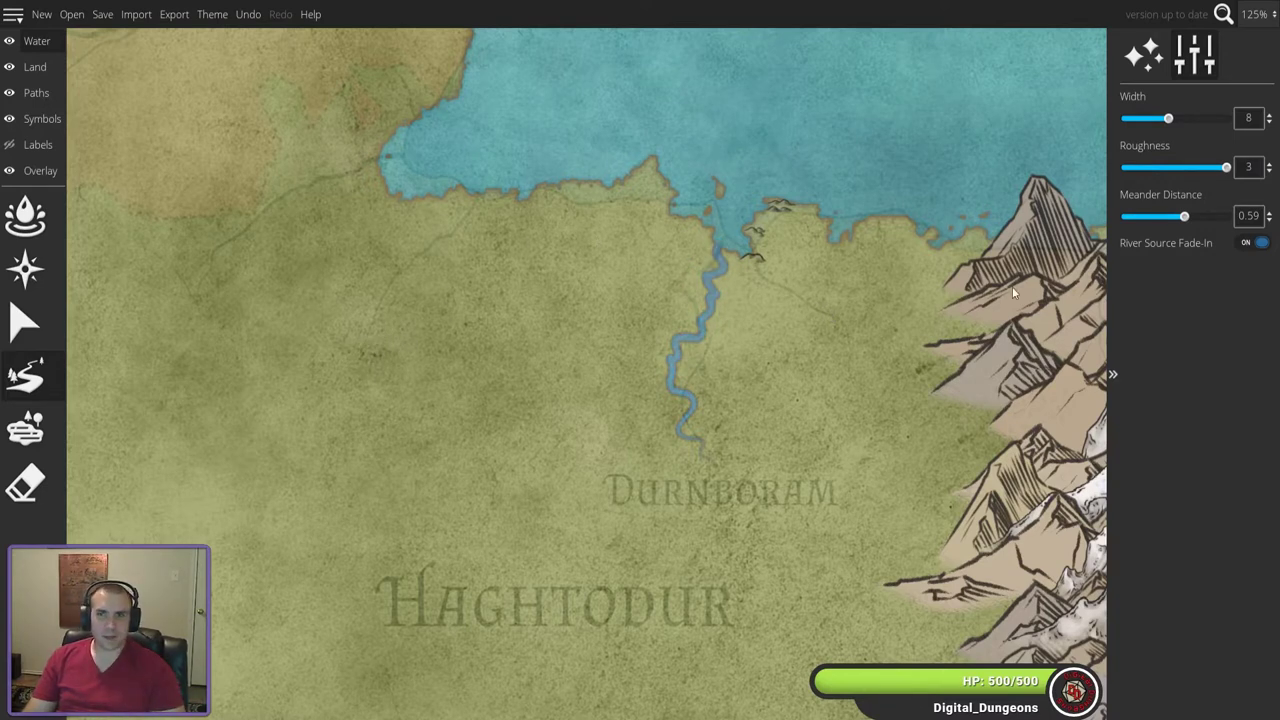
- Draw a shorter river west of the Durnboram river, running northeast to the inland sea, and set the river width to 8
{"action": "mouse_move", "coordinate": [370, 338]}
{"action": "left_mouse_down"}
{"action": "mouse_move", "coordinate": [412, 258]}
{"action": "mouse_move", "coordinate": [482, 194]}
{"action": "left_mouse_up"}
{"action": "scroll", "coordinate": [545, 478], "scroll_direction": "down", "scroll_amount": 3}
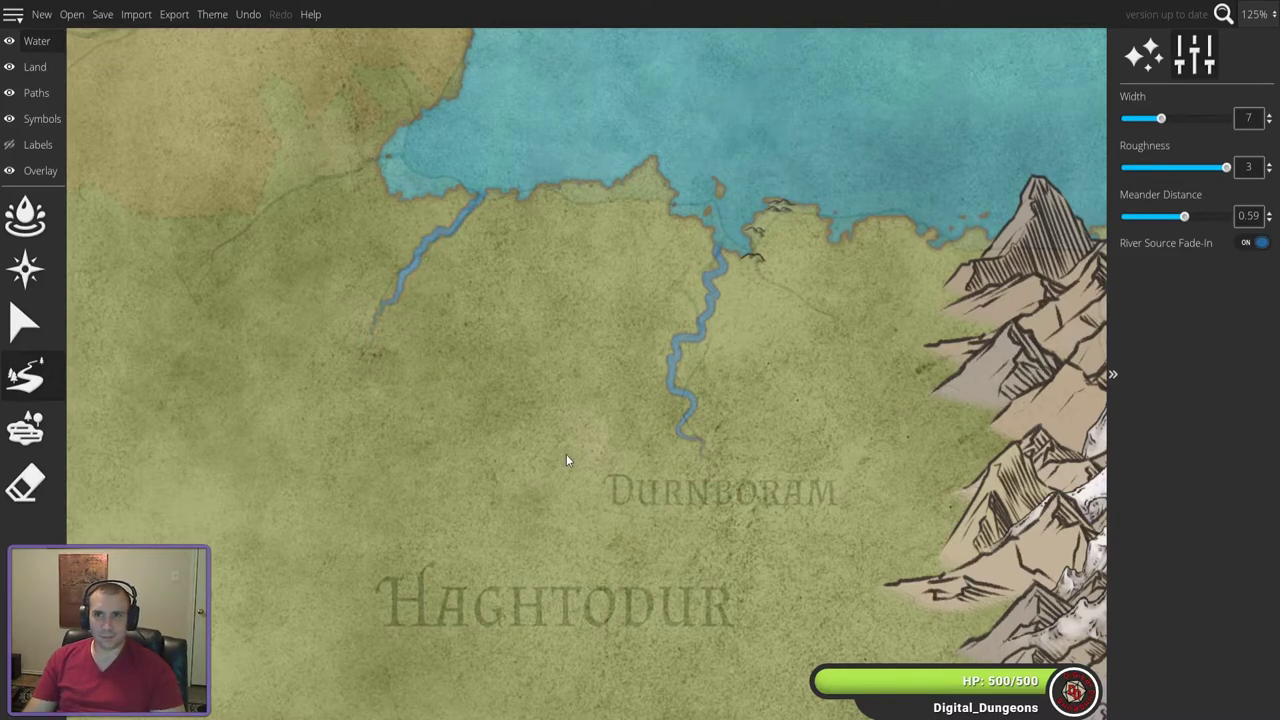
{"action": "scroll", "coordinate": [570, 462], "scroll_direction": "down", "scroll_amount": 1}
{"action": "scroll", "coordinate": [570, 462], "scroll_direction": "up", "scroll_amount": 4}
{"action": "scroll", "coordinate": [578, 448], "scroll_direction": "down", "scroll_amount": 4}
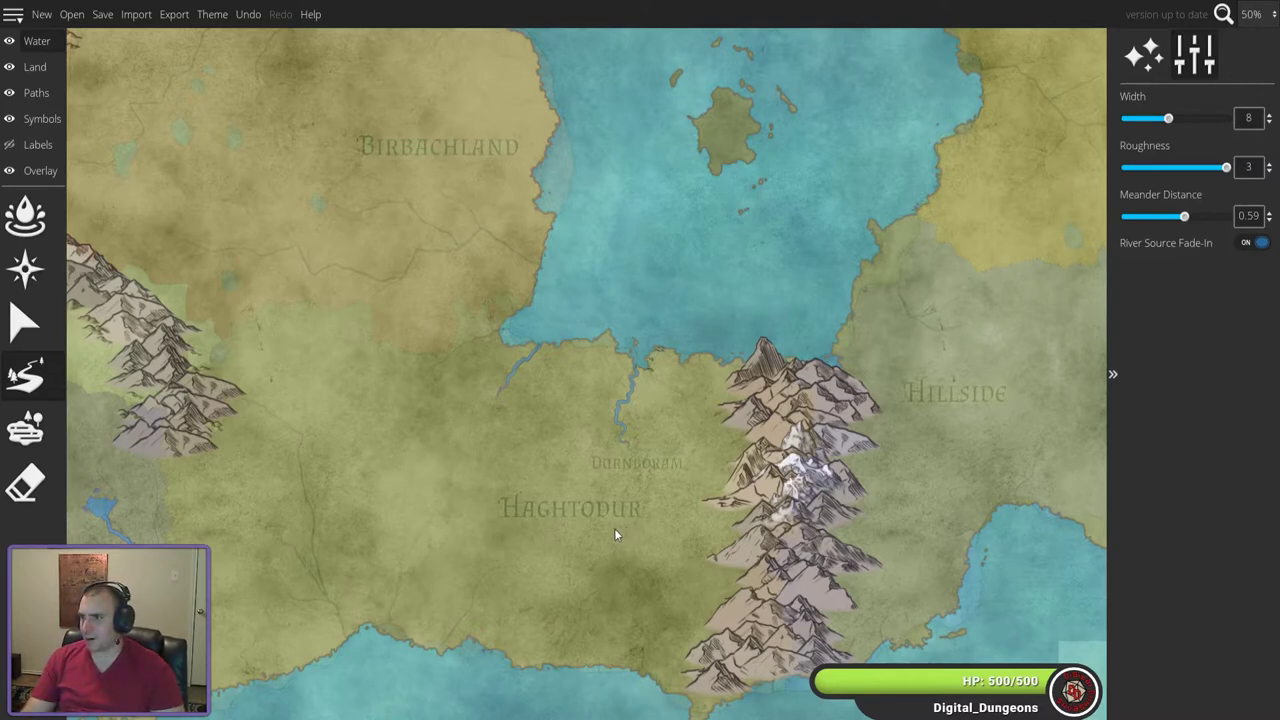
- Draw two width 8 rivers along the traces southwest of the Haghtodur label down to the south coast
{"action": "scroll", "coordinate": [614, 528], "scroll_direction": "up", "scroll_amount": 5}
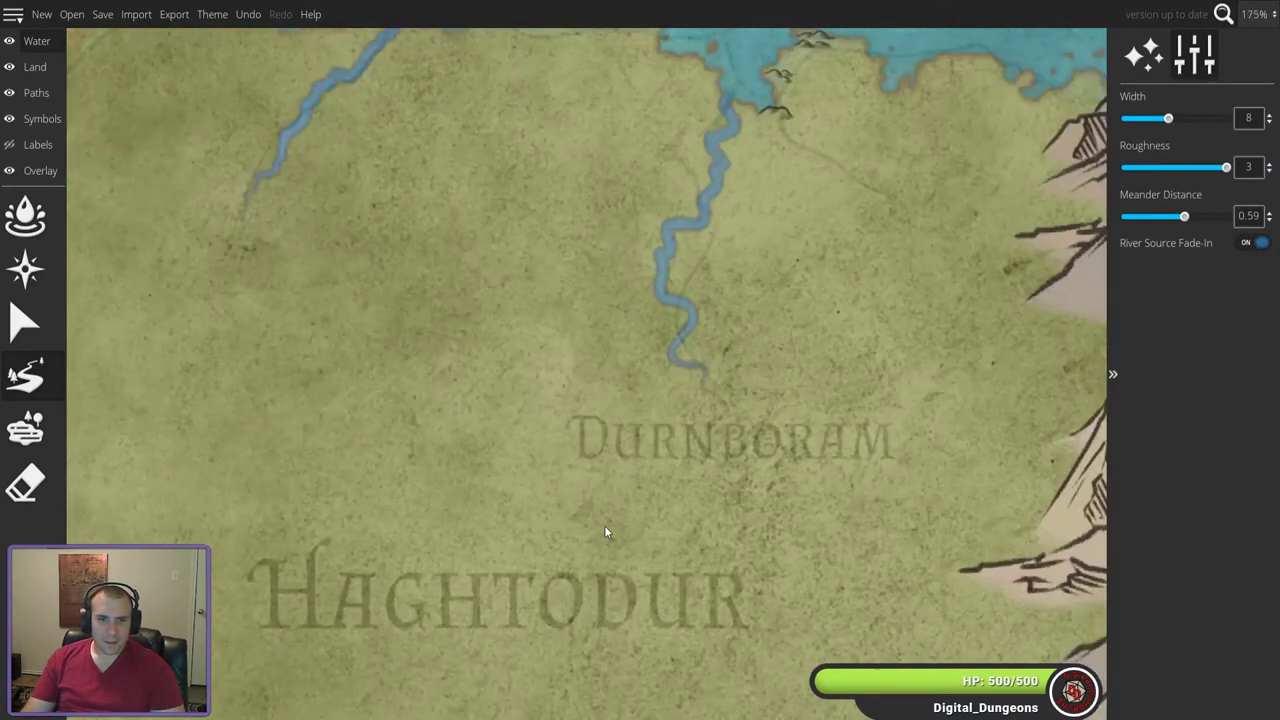
{"action": "scroll", "coordinate": [604, 525], "scroll_direction": "down", "scroll_amount": 4}
{"action": "scroll", "coordinate": [596, 530], "scroll_direction": "down", "scroll_amount": 1}
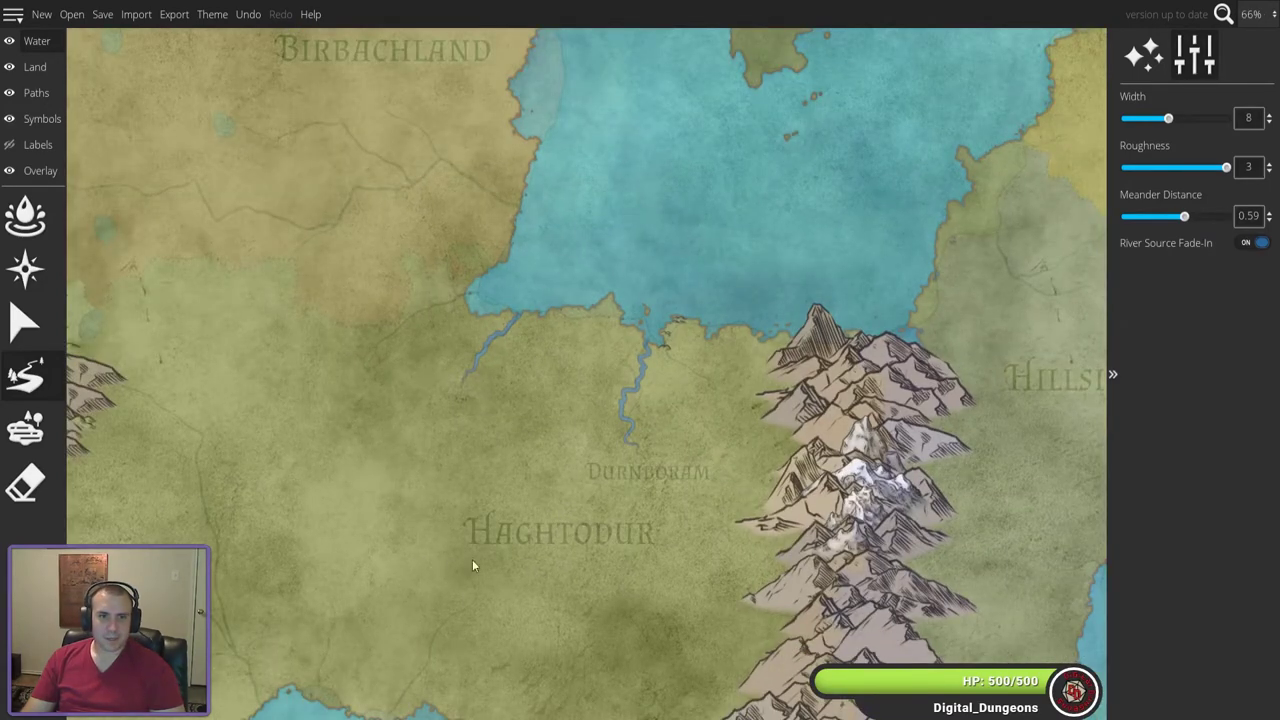
{"action": "scroll", "coordinate": [342, 539], "scroll_direction": "down", "scroll_amount": 6}
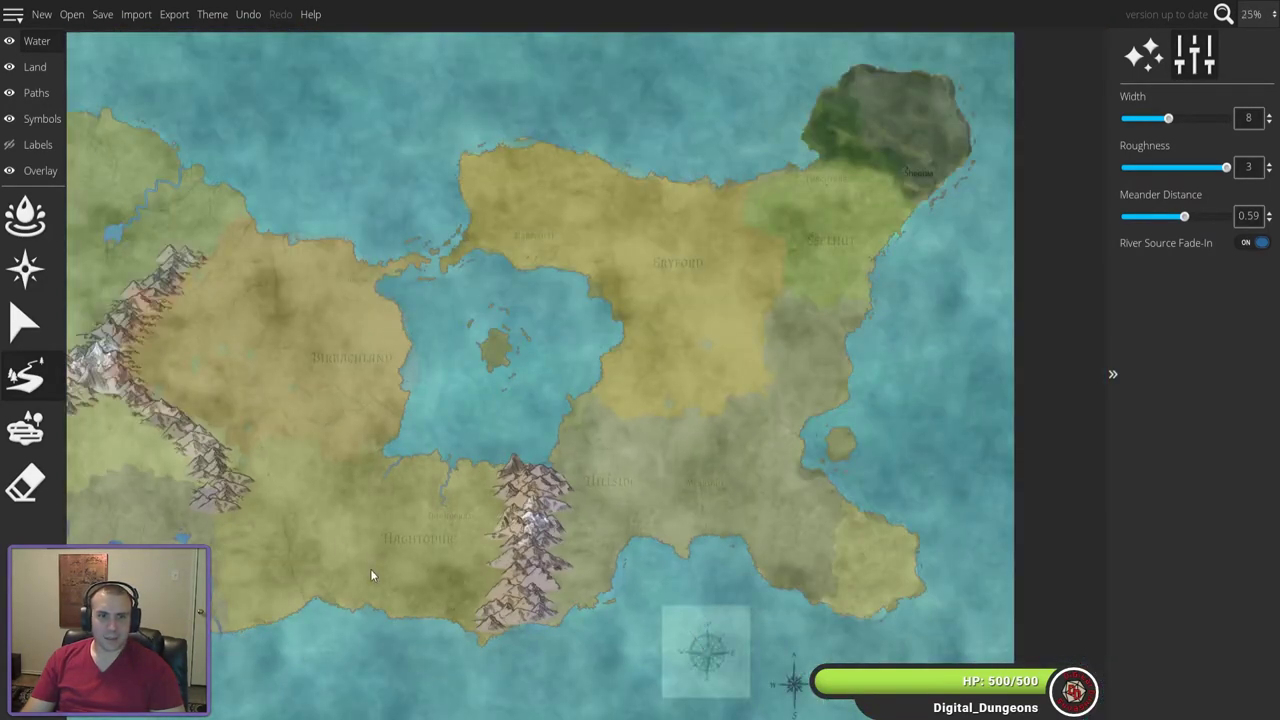
{"action": "scroll", "coordinate": [372, 587], "scroll_direction": "up", "scroll_amount": 5}
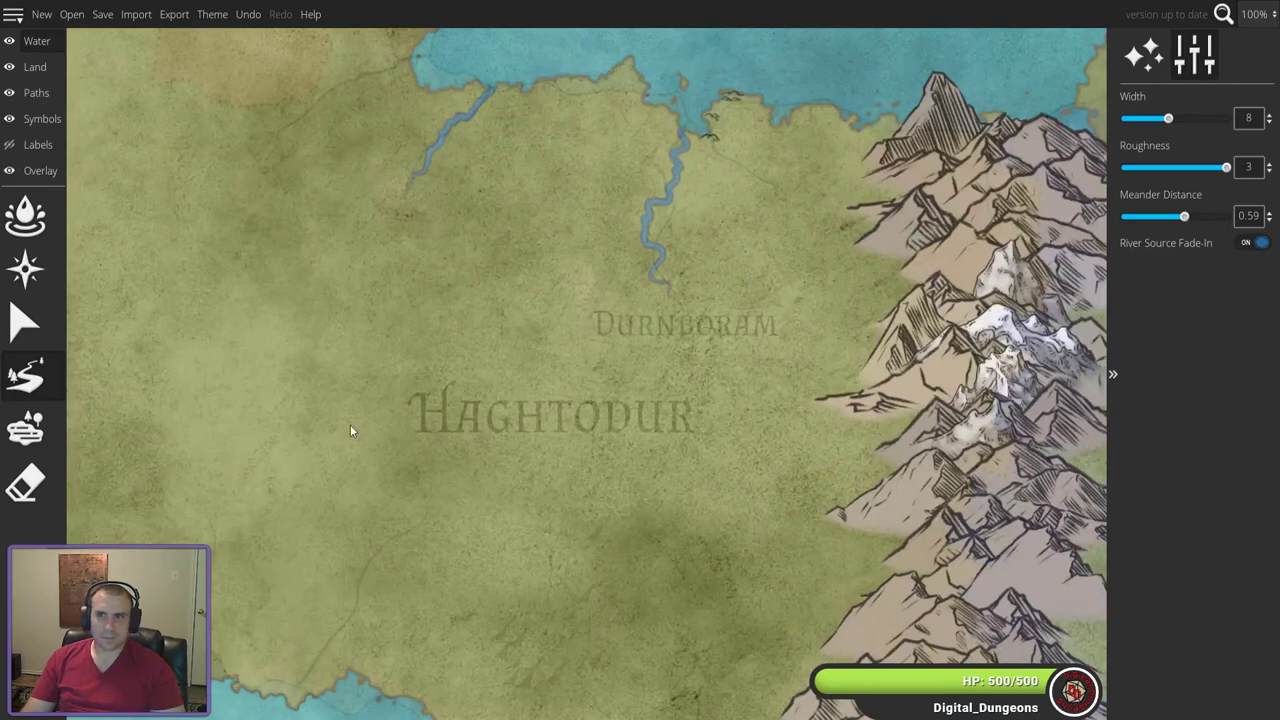
{"action": "mouse_move", "coordinate": [420, 520]}
{"action": "left_mouse_down"}
{"action": "mouse_move", "coordinate": [355, 573]}
{"action": "mouse_move", "coordinate": [344, 626]}
{"action": "left_mouse_up"}
{"action": "left_click_drag", "start_coordinate": [293, 690], "coordinate": [290, 712]}
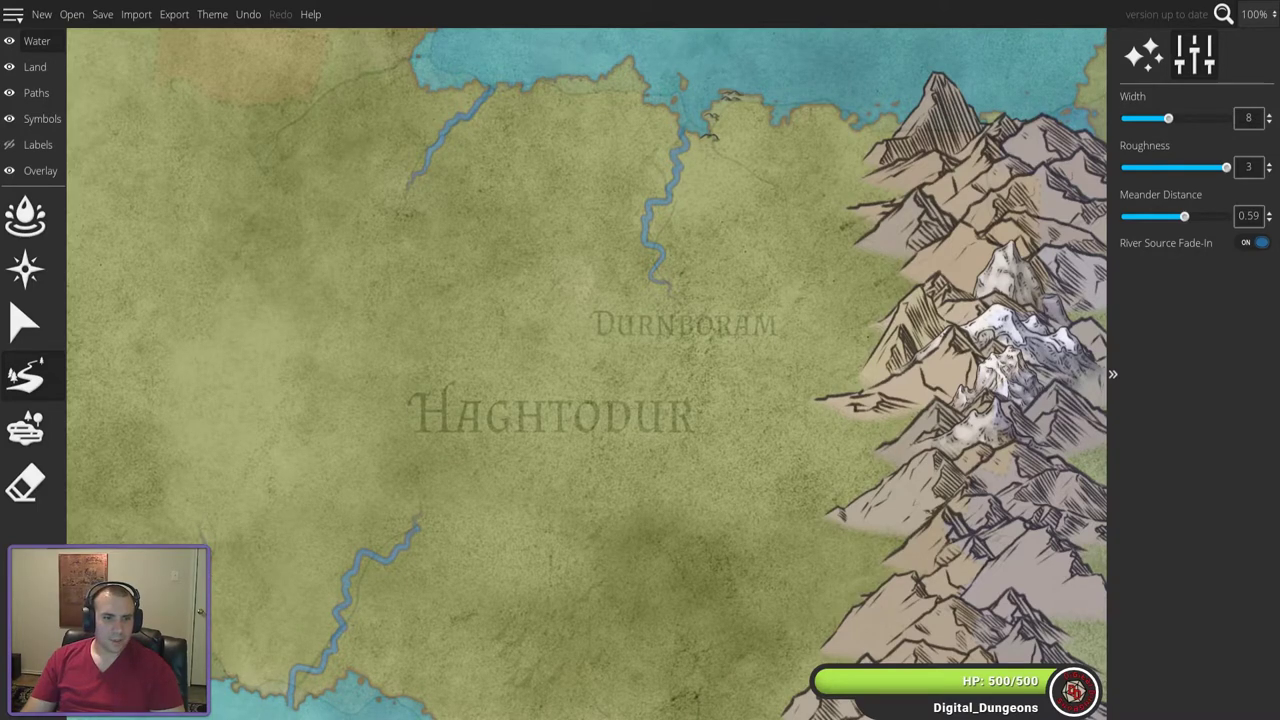
- Draw a width 8 river from the southeast end of the mountain range west of Haghtodur down to the south coast
{"action": "scroll", "coordinate": [276, 536], "scroll_direction": "down", "scroll_amount": 6}
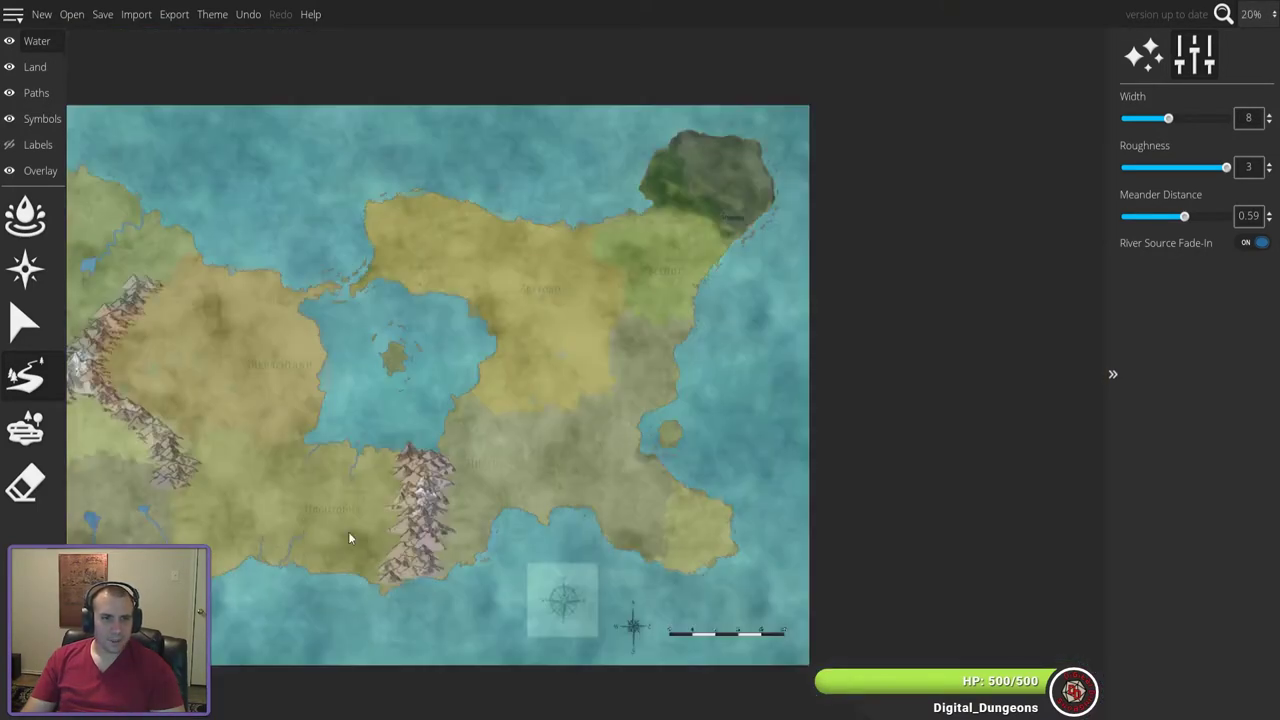
{"action": "scroll", "coordinate": [286, 490], "scroll_direction": "up", "scroll_amount": 2}
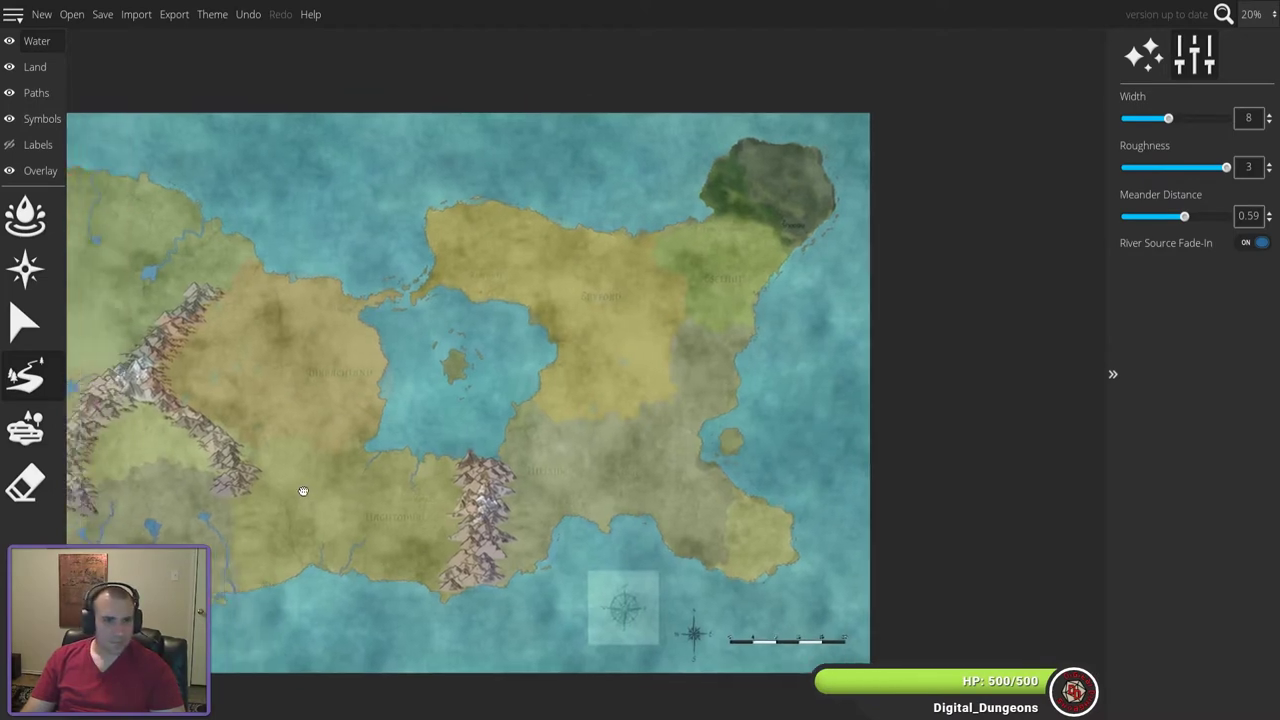
{"action": "scroll", "coordinate": [370, 528], "scroll_direction": "up", "scroll_amount": 4}
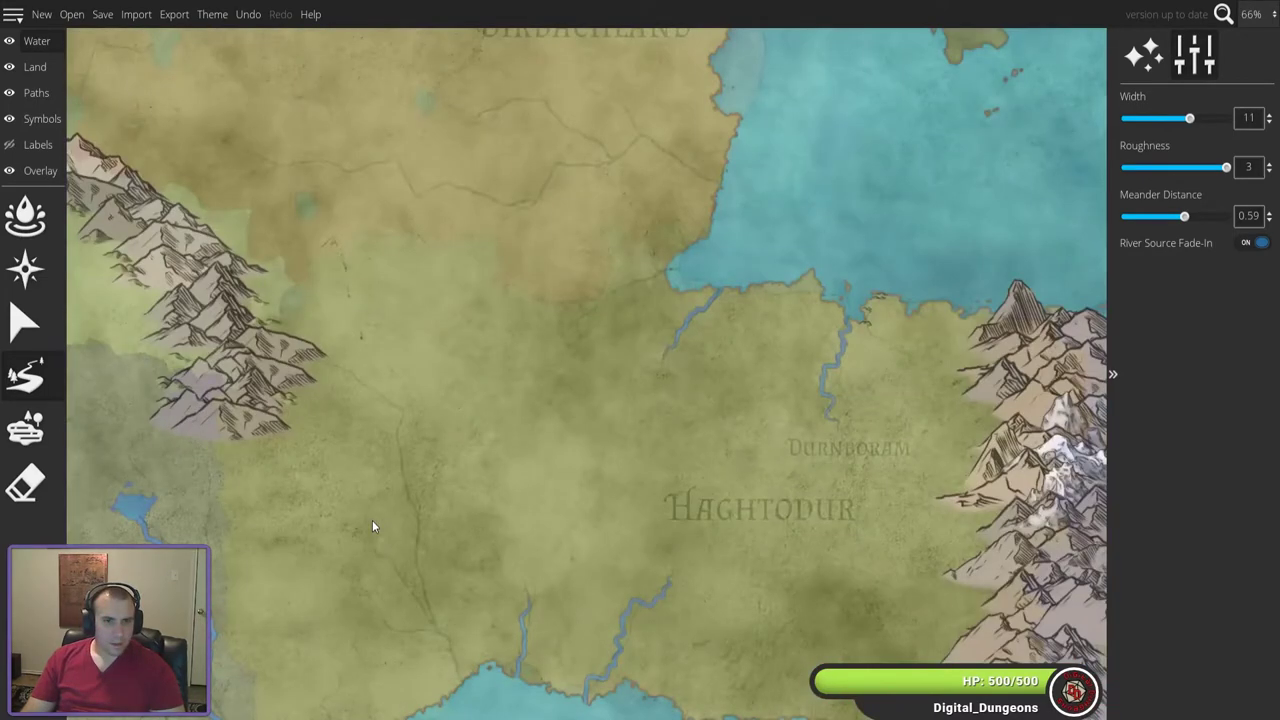
{"action": "scroll", "coordinate": [372, 523], "scroll_direction": "down", "scroll_amount": 1}
{"action": "scroll", "coordinate": [770, 389], "scroll_direction": "down", "scroll_amount": 6}
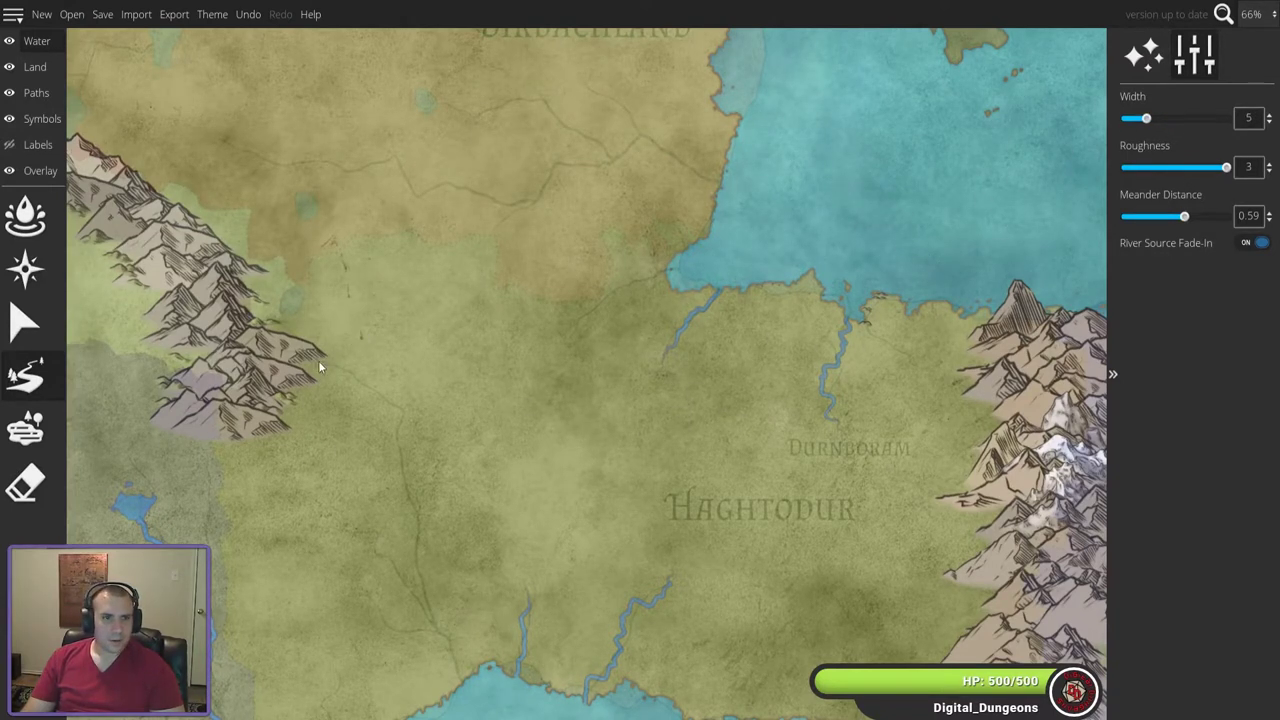
{"action": "scroll", "coordinate": [397, 441], "scroll_direction": "up", "scroll_amount": 3}
{"action": "mouse_move", "coordinate": [388, 410]}
{"action": "left_mouse_down"}
{"action": "mouse_move", "coordinate": [420, 515]}
{"action": "mouse_move", "coordinate": [402, 535]}
{"action": "left_mouse_up"}
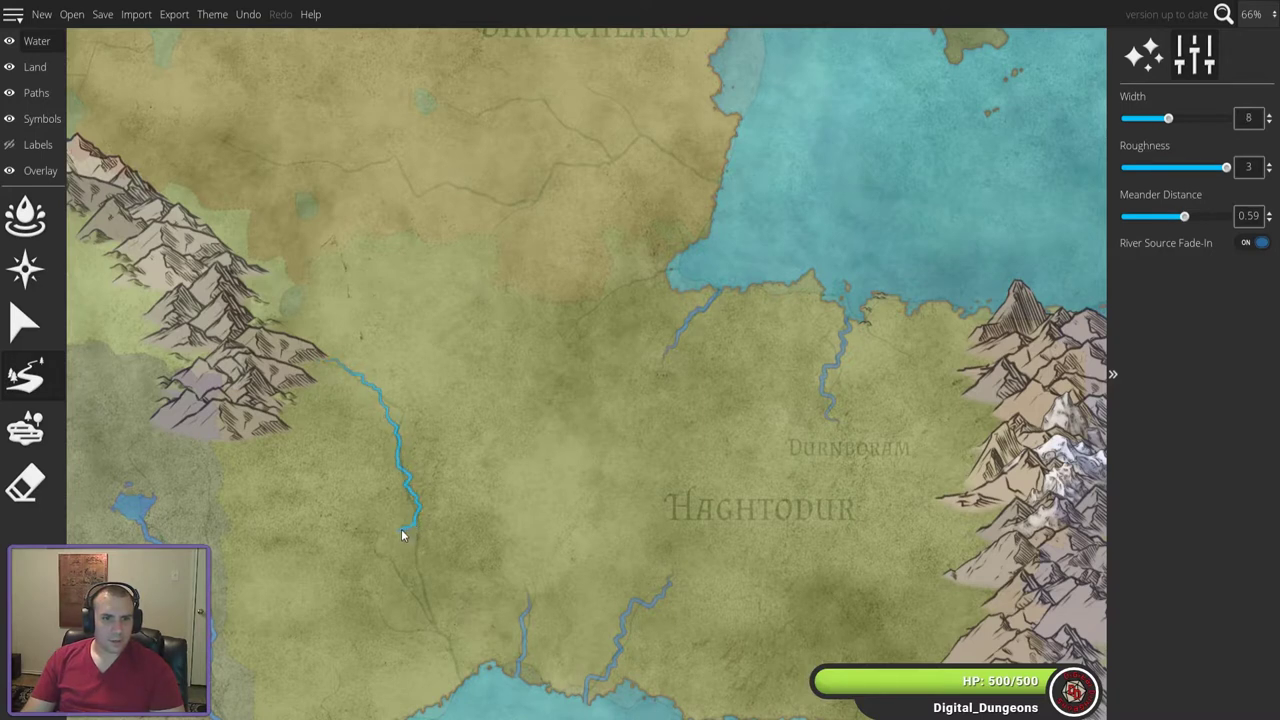
{"action": "left_click_drag", "start_coordinate": [465, 674], "coordinate": [490, 702]}
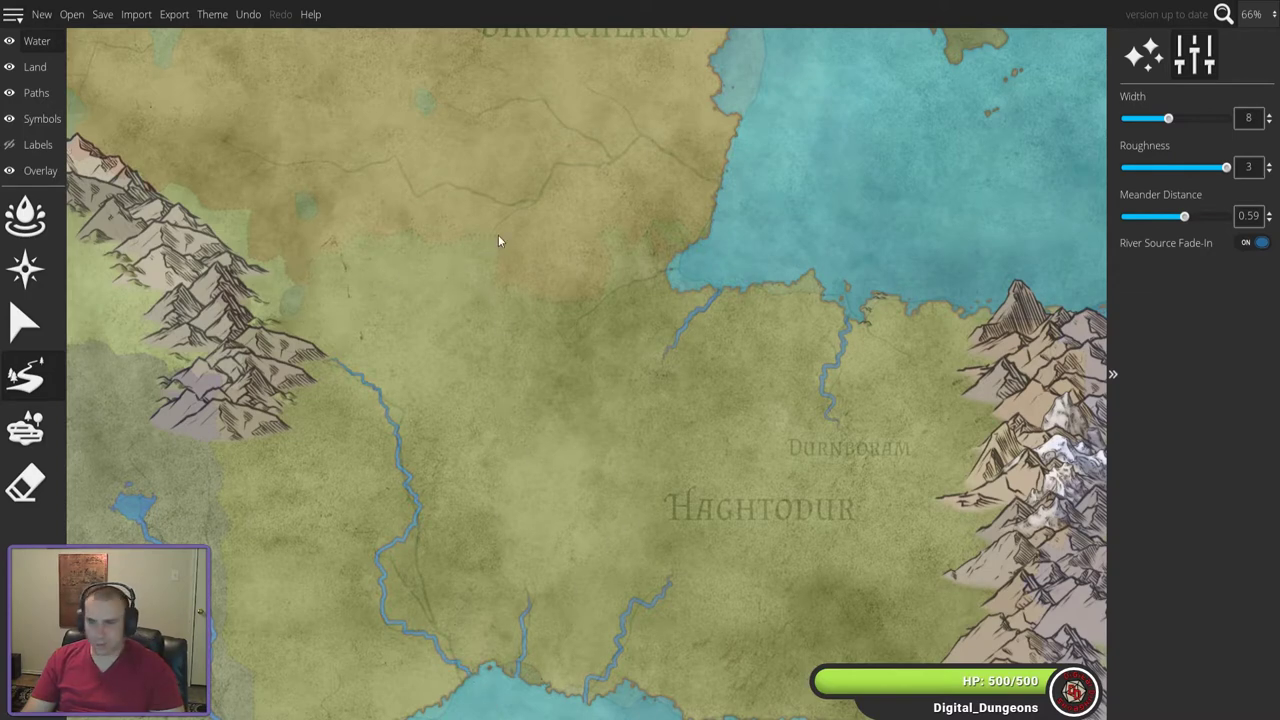
- Paint a lake with brush size 229 over the traced lake at the foot of Birbachland's southwestern mountains
{"action": "left_click_drag", "start_coordinate": [508, 215], "coordinate": [698, 606]}
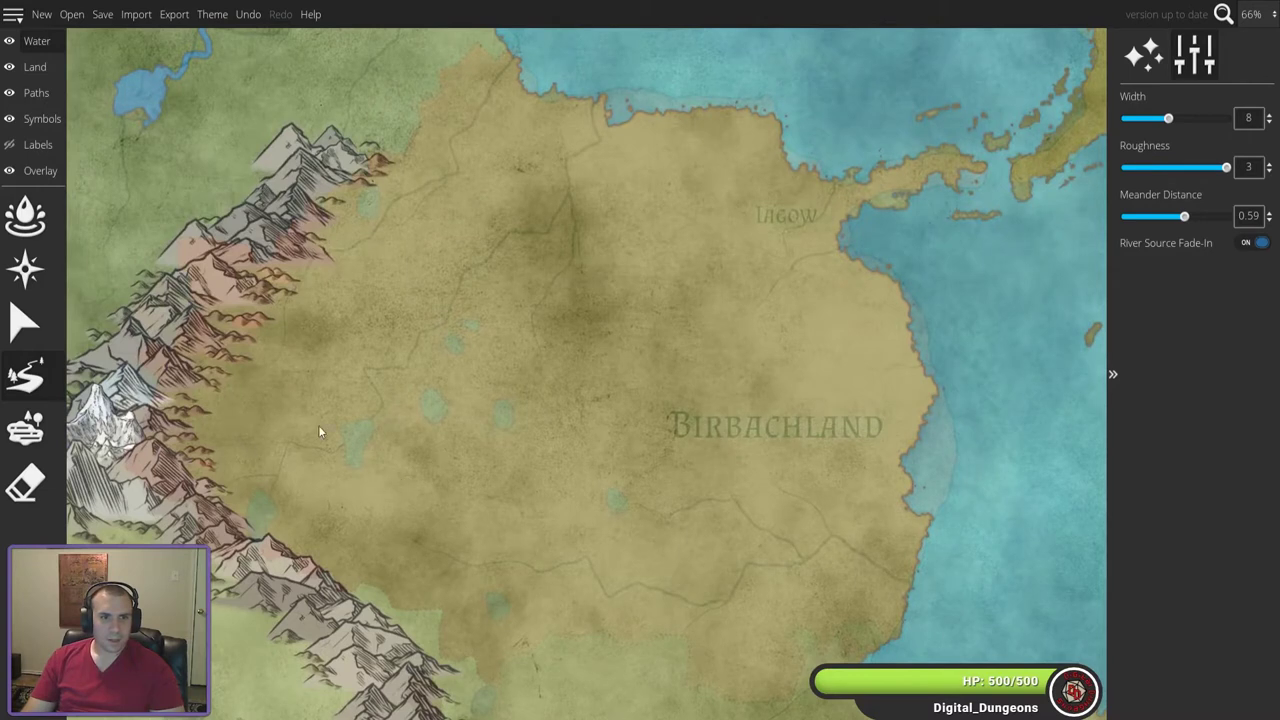
{"action": "left_click", "coordinate": [25, 428]}
{"action": "left_click_drag", "start_coordinate": [246, 494], "coordinate": [258, 513]}
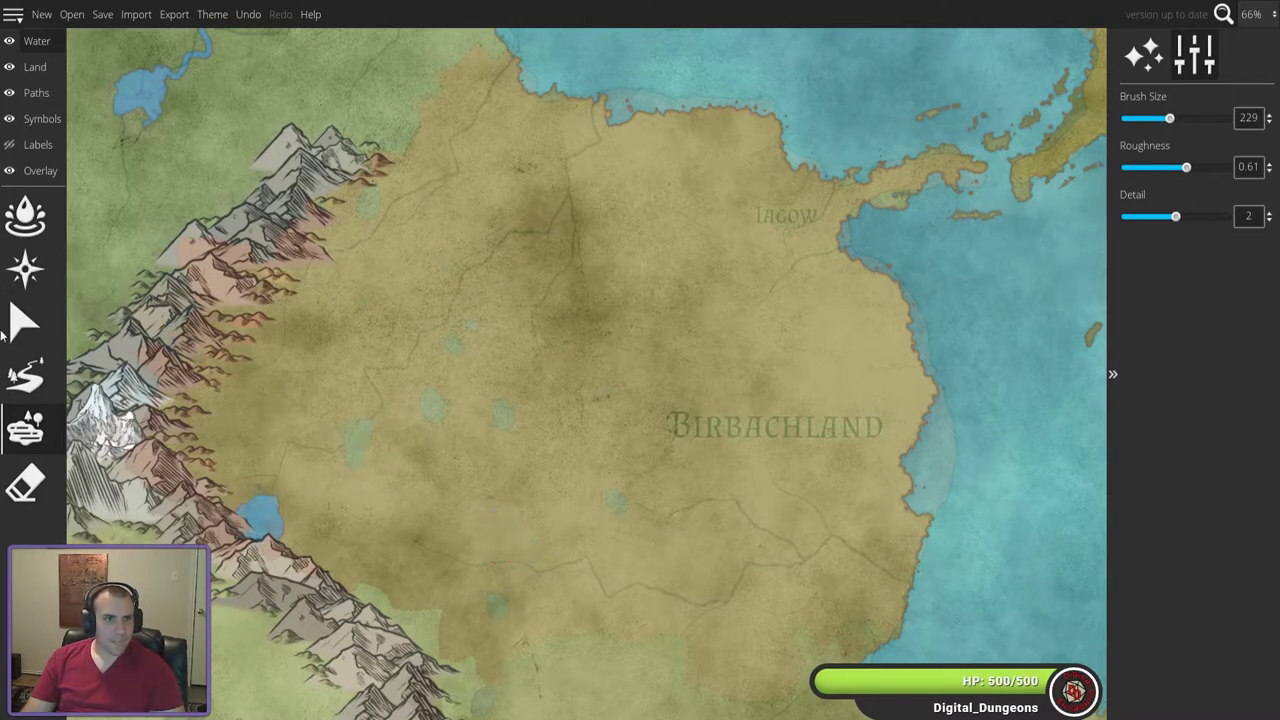
- Draw a width 9 river with meander distance 0.81 and source fade-in off from the new Birbachland lake to the north coast
{"action": "left_click", "coordinate": [25, 376]}
{"action": "left_click_drag", "start_coordinate": [1173, 131], "coordinate": [1181, 128]}
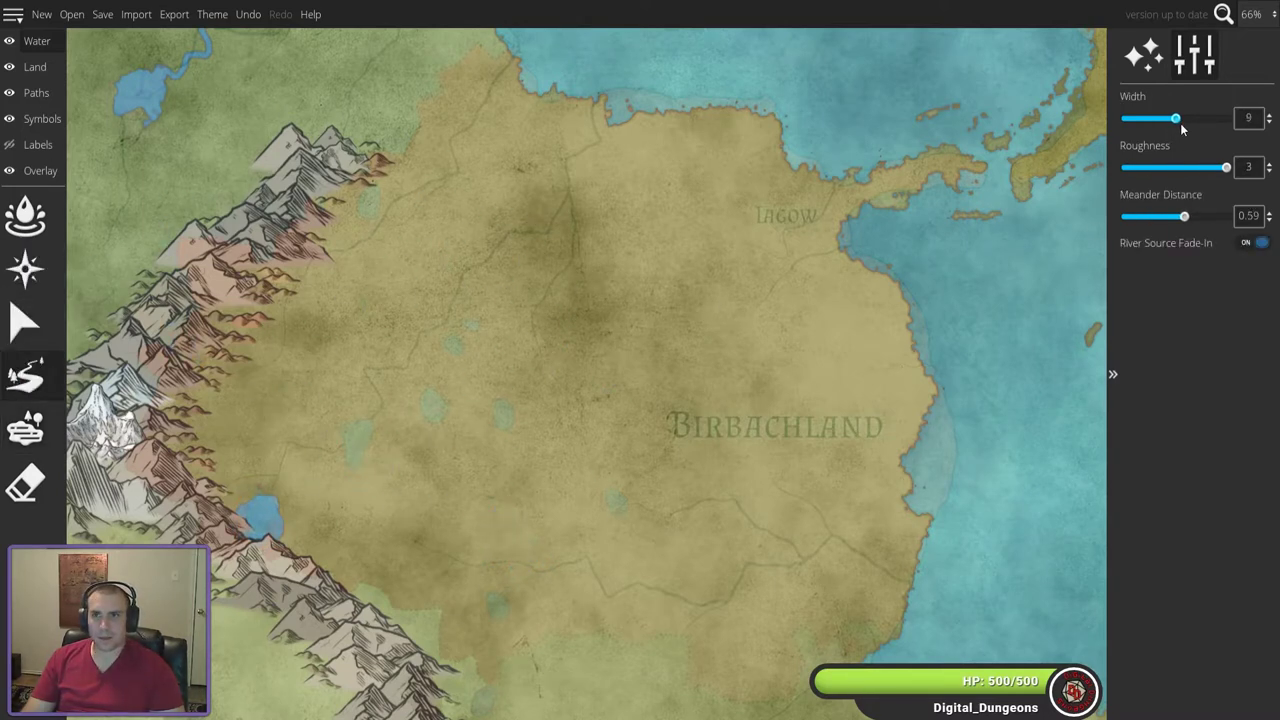
{"action": "left_click", "coordinate": [1262, 243]}
{"action": "mouse_move", "coordinate": [269, 510]}
{"action": "left_mouse_down"}
{"action": "mouse_move", "coordinate": [298, 448]}
{"action": "mouse_move", "coordinate": [336, 450]}
{"action": "mouse_move", "coordinate": [1149, 251]}
{"action": "mouse_move", "coordinate": [1190, 220]}
{"action": "mouse_move", "coordinate": [544, 336]}
{"action": "mouse_move", "coordinate": [394, 400]}
{"action": "mouse_move", "coordinate": [407, 398]}
{"action": "left_mouse_up"}
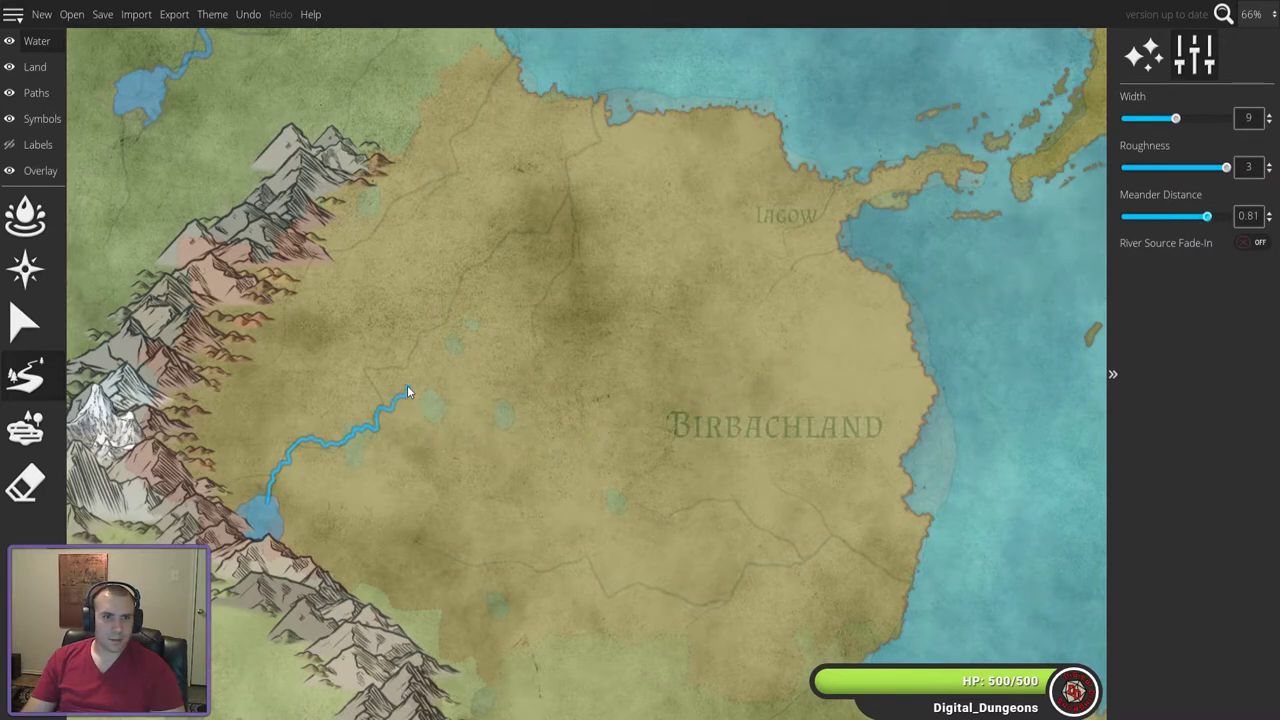
{"action": "left_click_drag", "start_coordinate": [394, 345], "coordinate": [462, 271]}
{"action": "mouse_move", "coordinate": [536, 245]}
{"action": "left_mouse_down"}
{"action": "mouse_move", "coordinate": [580, 240]}
{"action": "mouse_move", "coordinate": [568, 220]}
{"action": "left_mouse_up"}
{"action": "left_click_drag", "start_coordinate": [607, 120], "coordinate": [605, 97]}
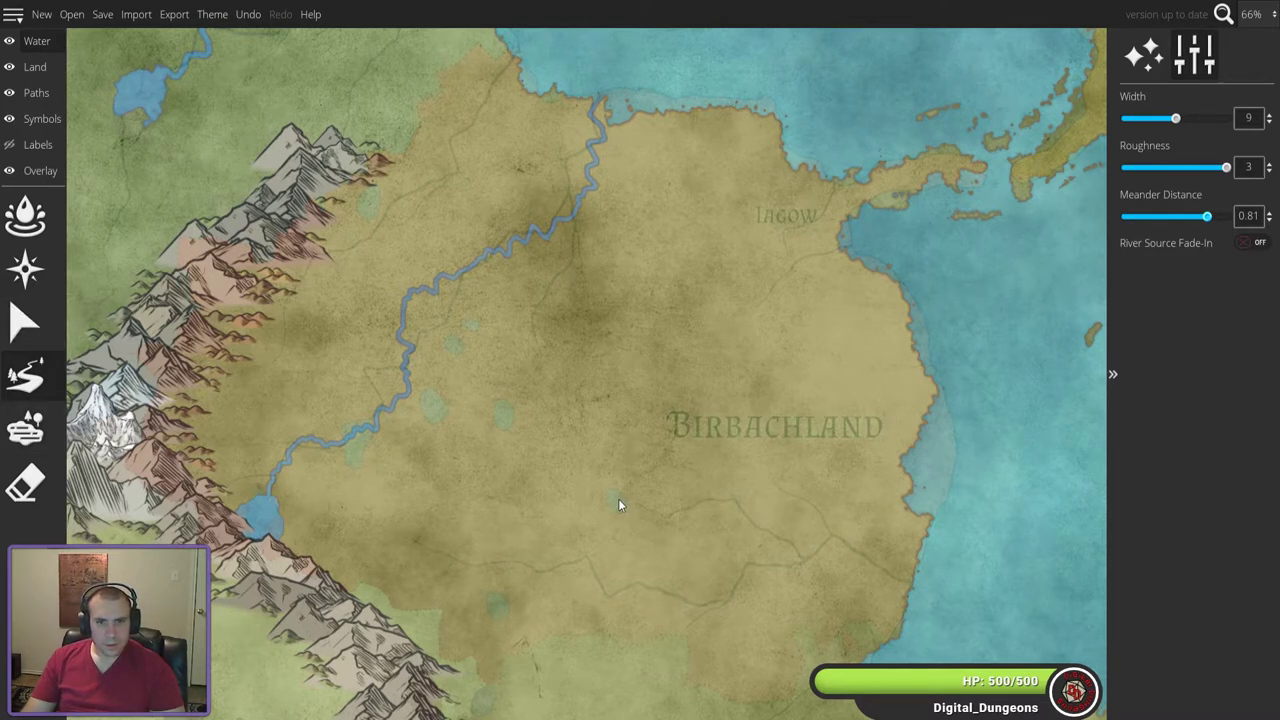
- Paint a lake midway along the Birbachland river and touch up its shoreline with brush size 48 and roughness 0
{"action": "left_click", "coordinate": [25, 428]}
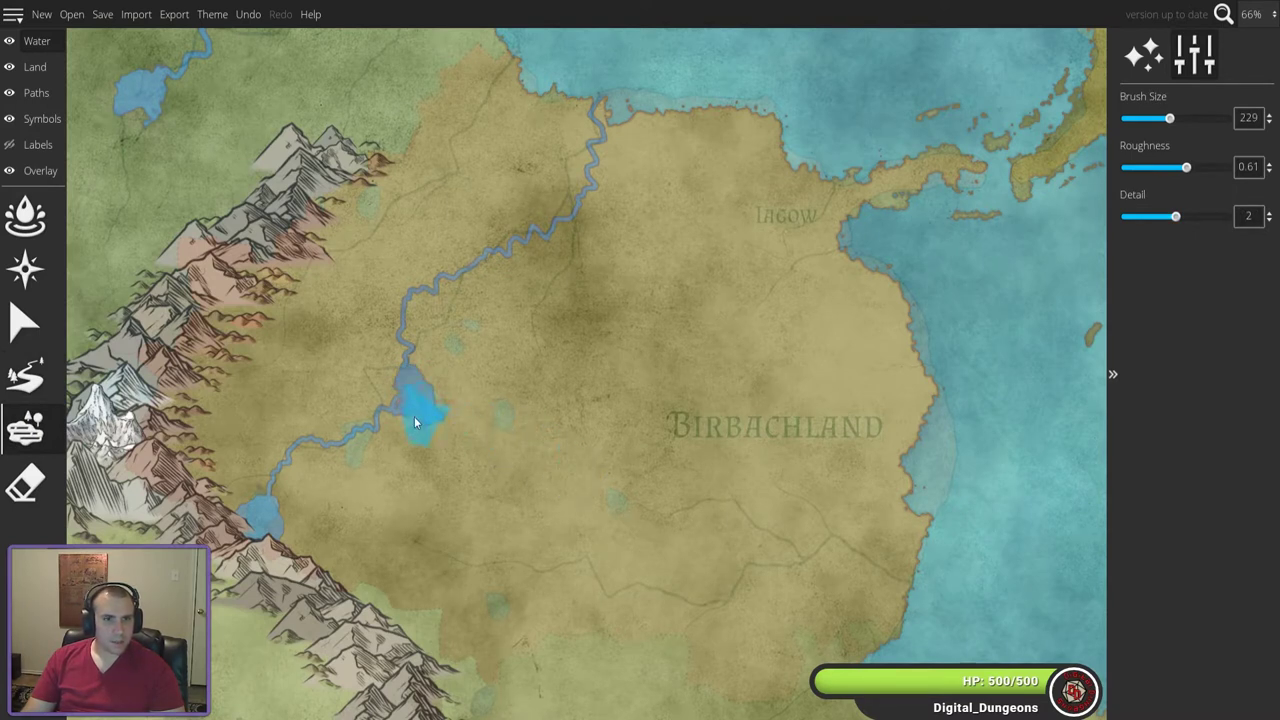
{"action": "scroll", "coordinate": [476, 424], "scroll_direction": "up", "scroll_amount": 2}
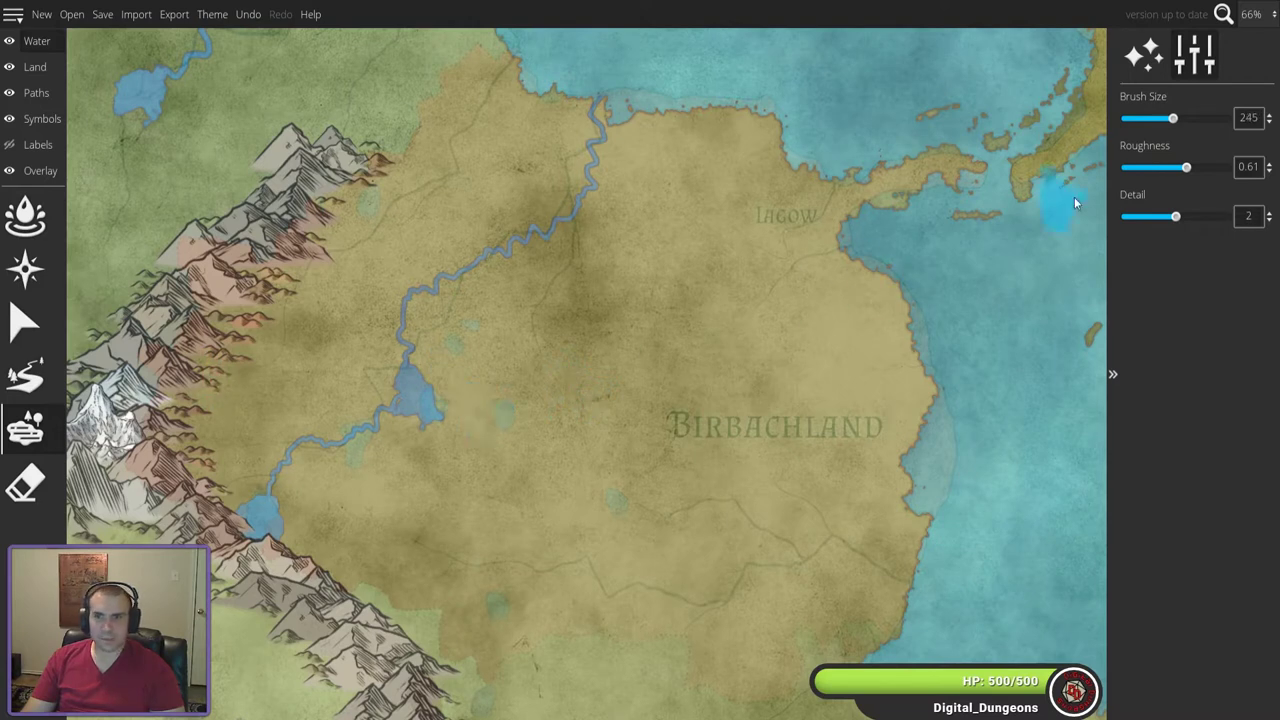
{"action": "left_click_drag", "start_coordinate": [1165, 172], "coordinate": [1122, 168]}
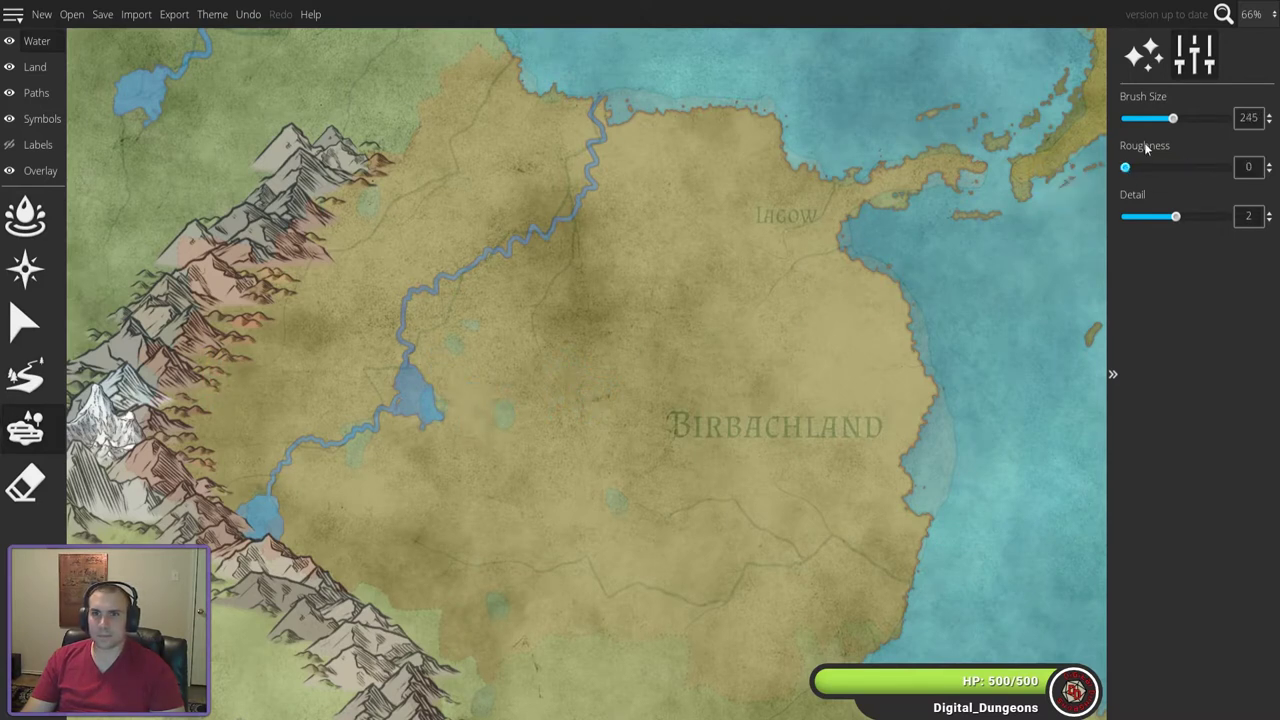
{"action": "mouse_move", "coordinate": [1172, 118]}
{"action": "left_mouse_down"}
{"action": "mouse_move", "coordinate": [1123, 119]}
{"action": "mouse_move", "coordinate": [1135, 127]}
{"action": "left_mouse_up"}
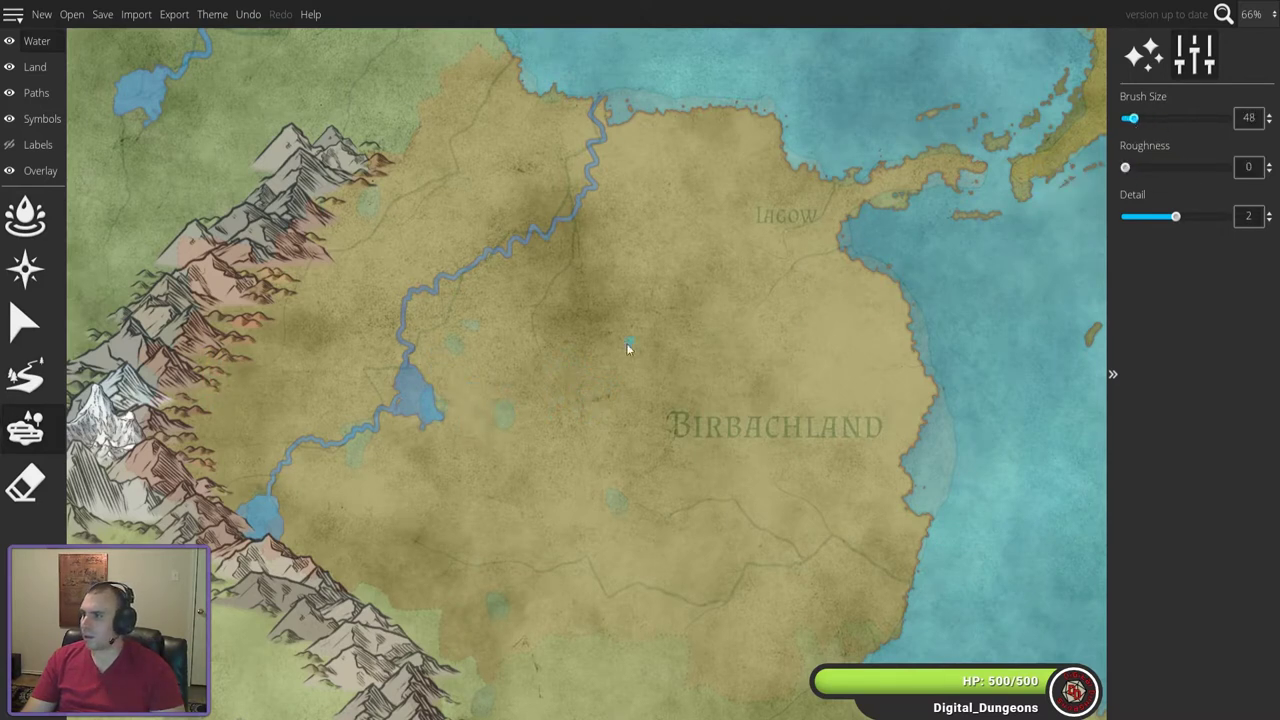
{"action": "scroll", "coordinate": [441, 420], "scroll_direction": "up", "scroll_amount": 4}
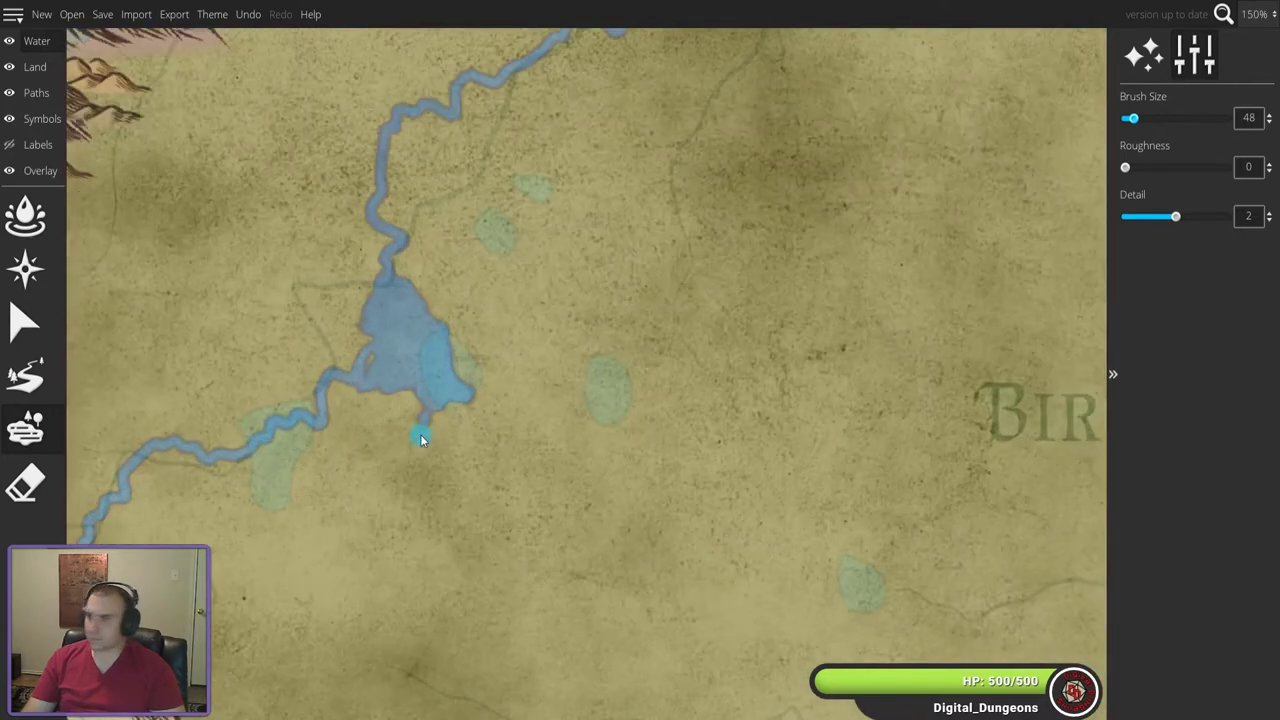
{"action": "scroll", "coordinate": [419, 441], "scroll_direction": "up", "scroll_amount": 2}
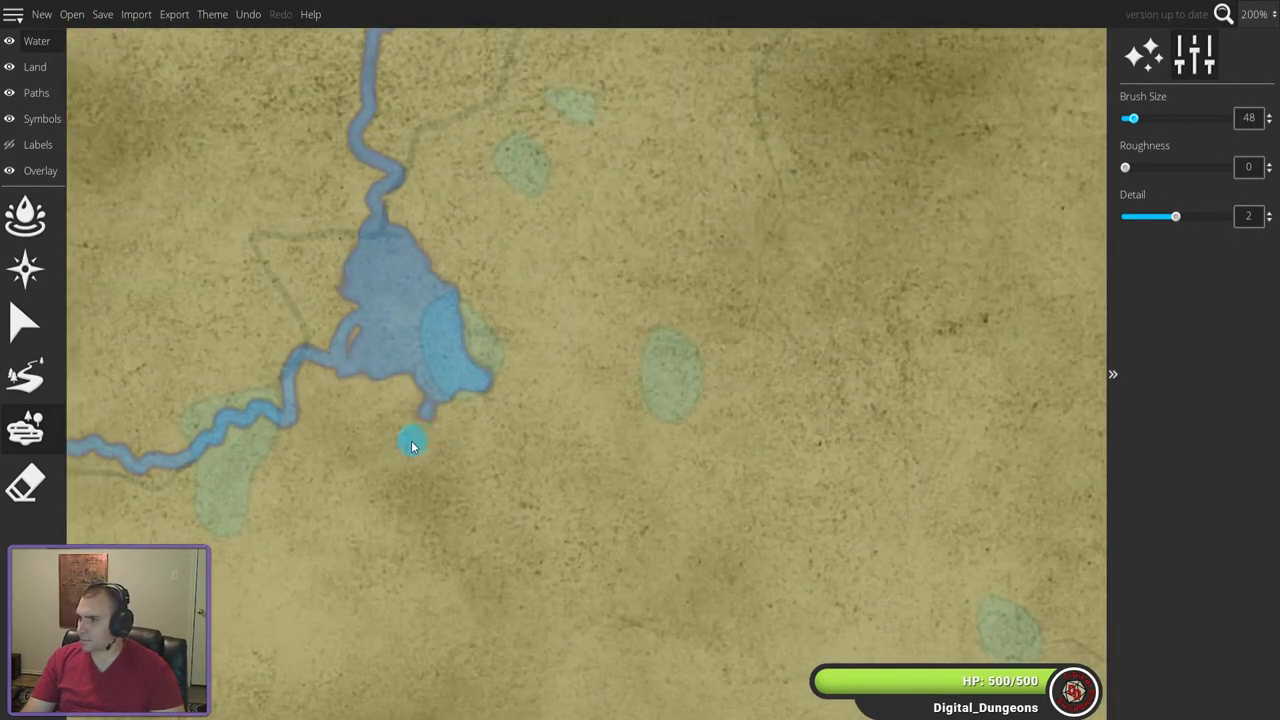
{"action": "left_click", "coordinate": [30, 432]}
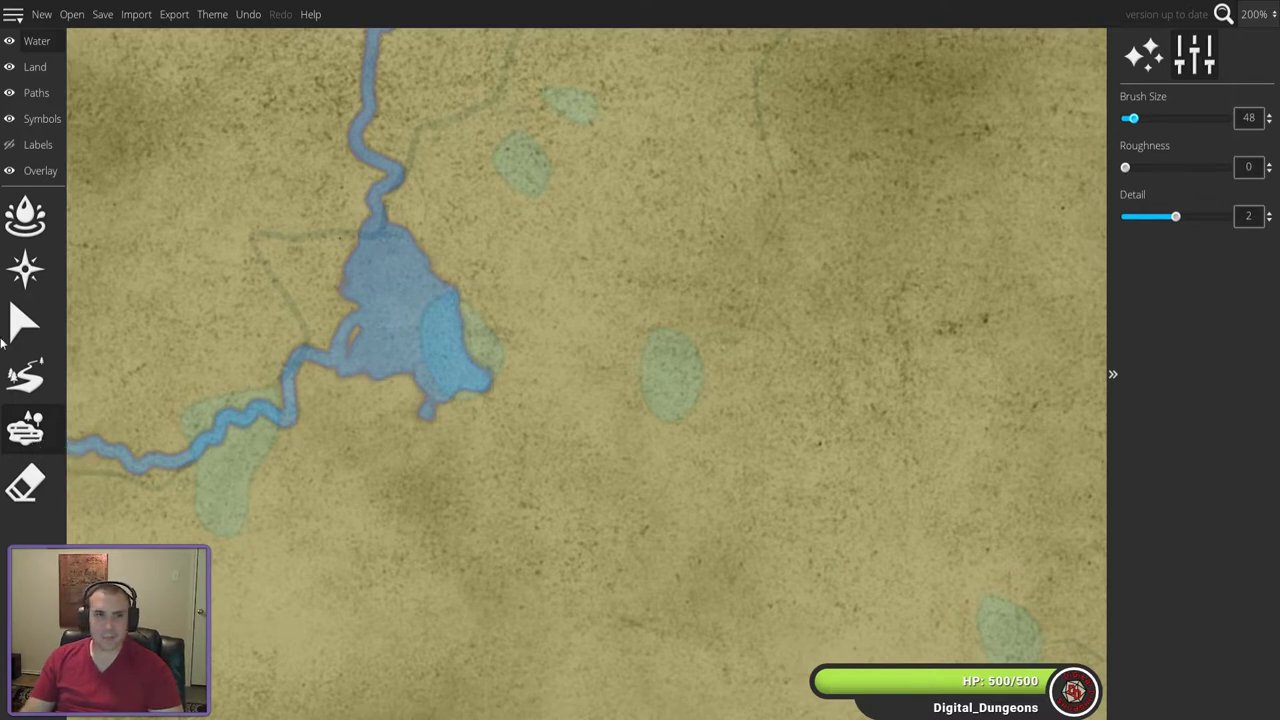
{"action": "left_click", "coordinate": [360, 337]}
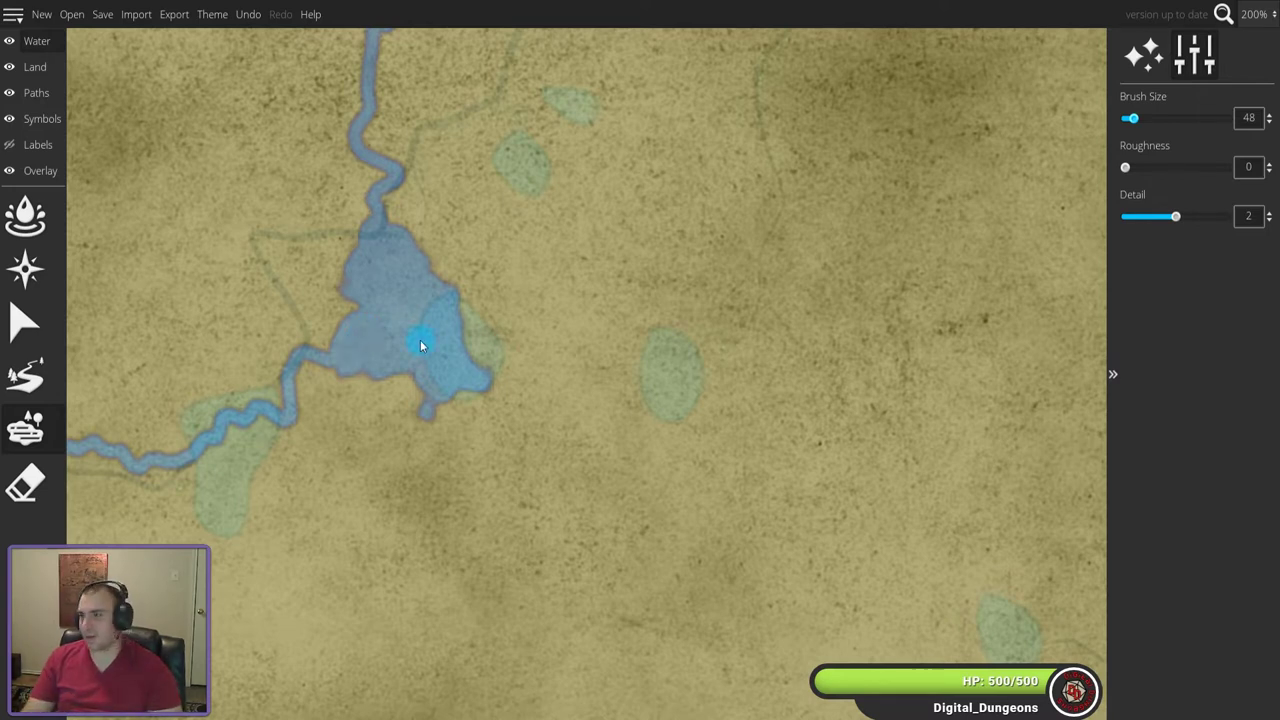
- Paint a small lake over the traced lake southwest of the Birbachland label with brush size 124 and roughness 0.54
{"action": "scroll", "coordinate": [416, 340], "scroll_direction": "down", "scroll_amount": 6}
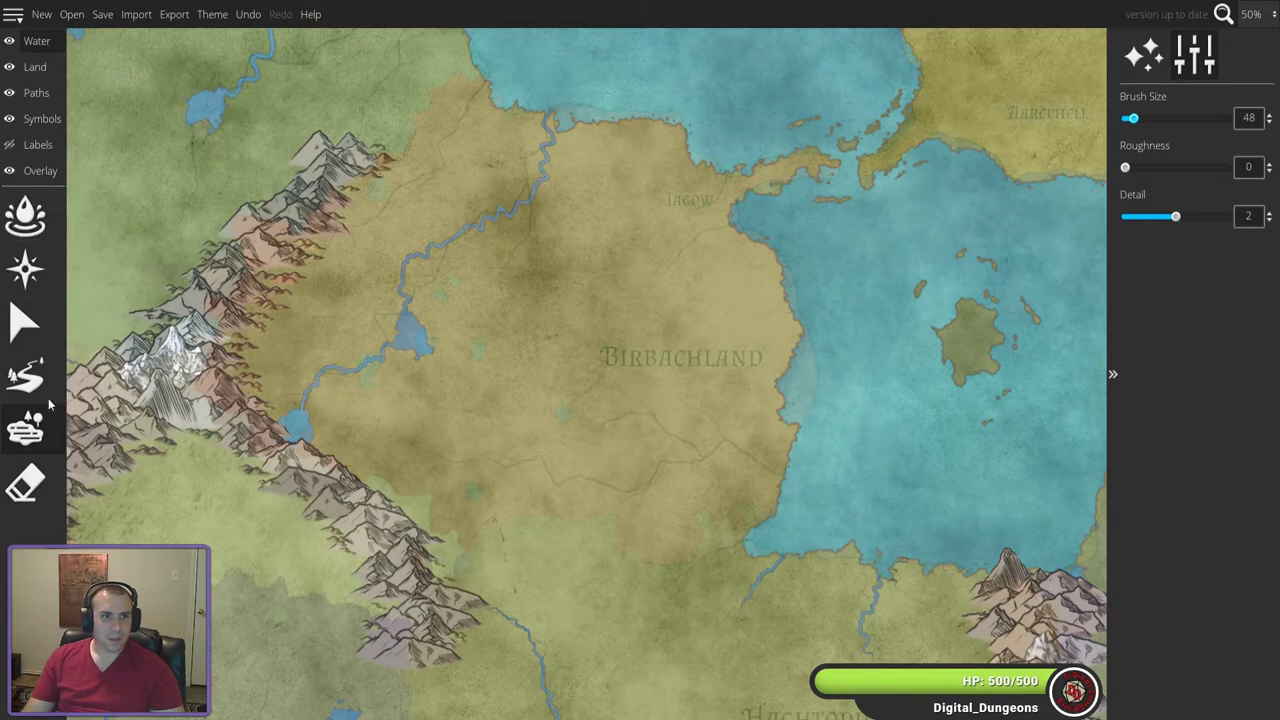
{"action": "left_click", "coordinate": [25, 376]}
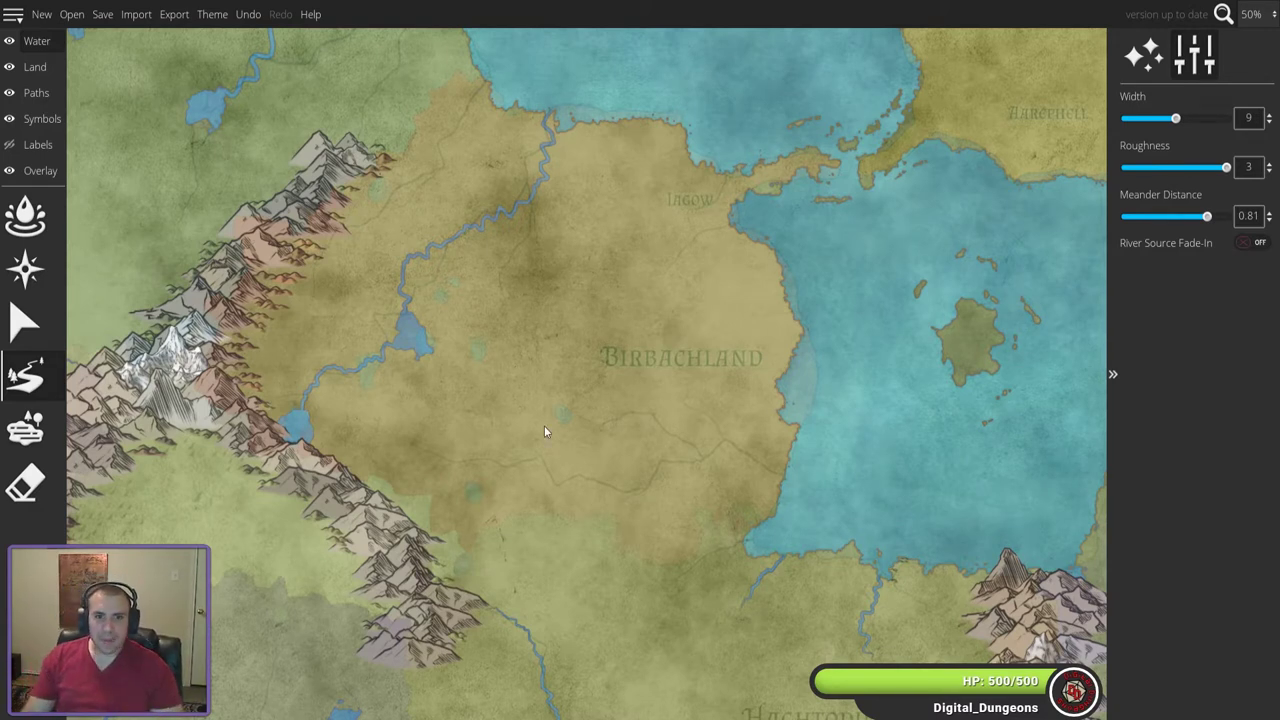
{"action": "key", "text": "5"}
{"action": "scroll", "coordinate": [565, 414], "scroll_direction": "up", "scroll_amount": 10}
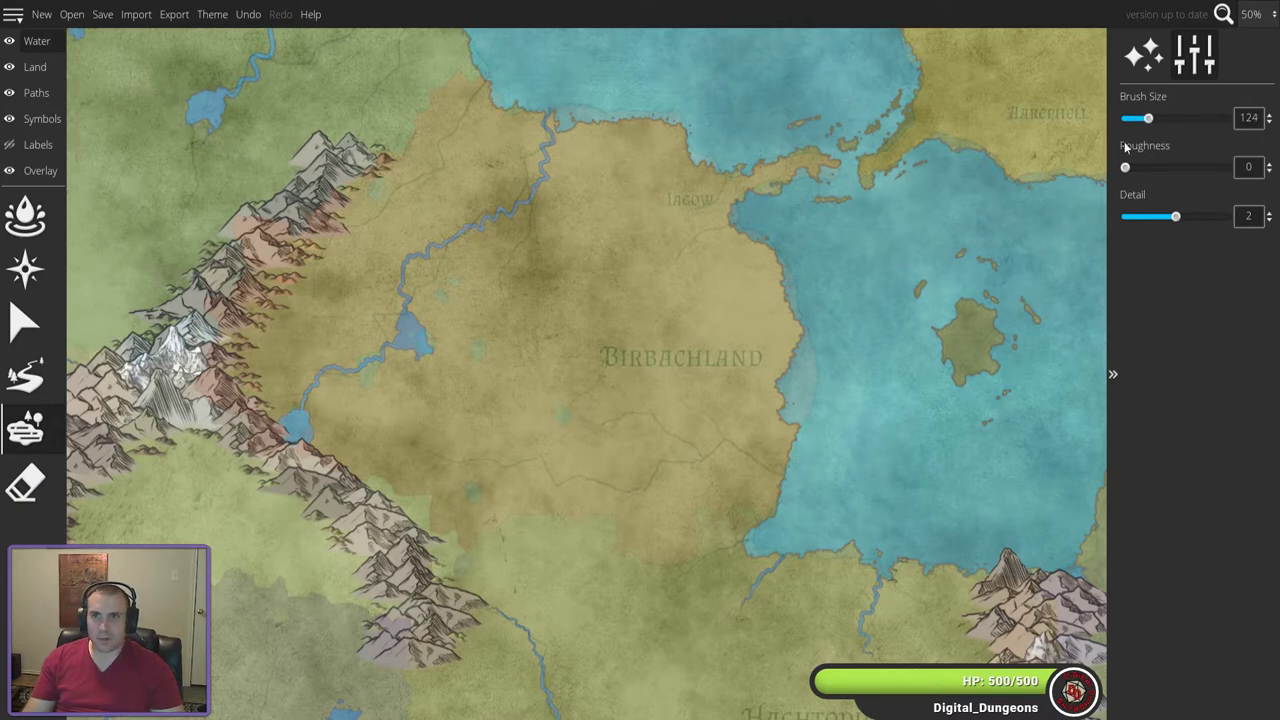
{"action": "left_click_drag", "start_coordinate": [1125, 167], "coordinate": [1181, 167]}
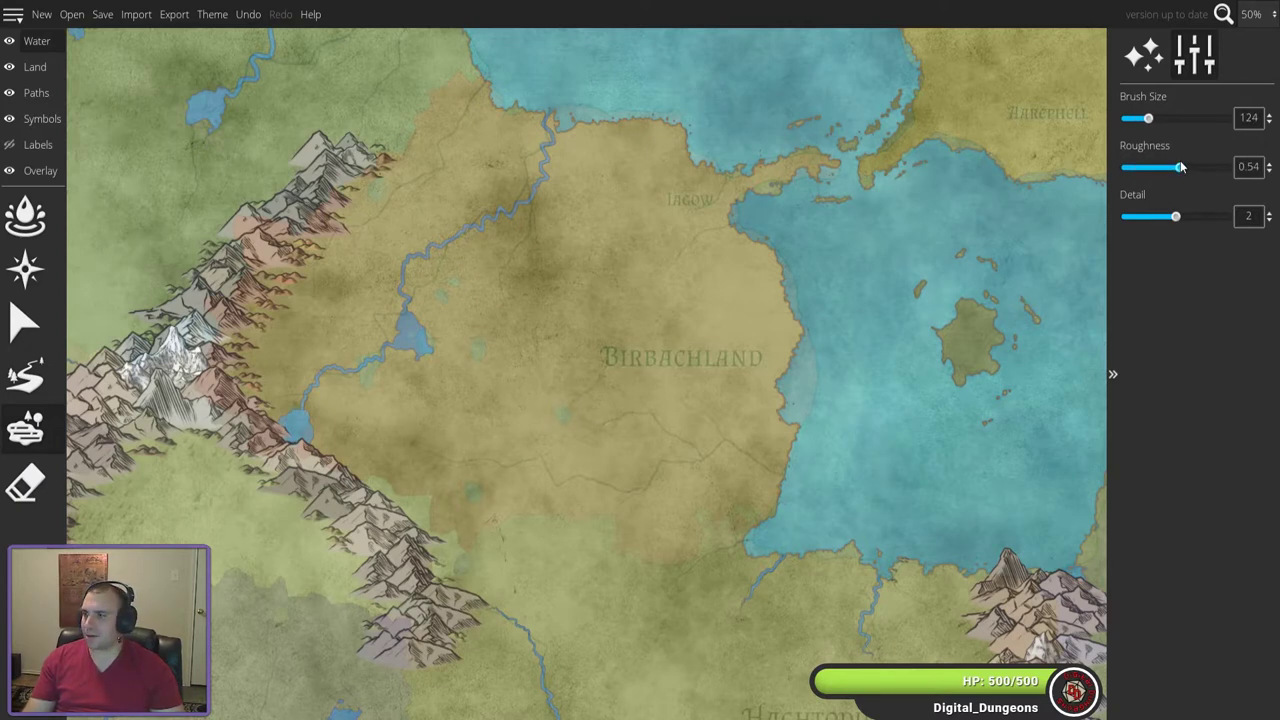
{"action": "left_click", "coordinate": [563, 412]}
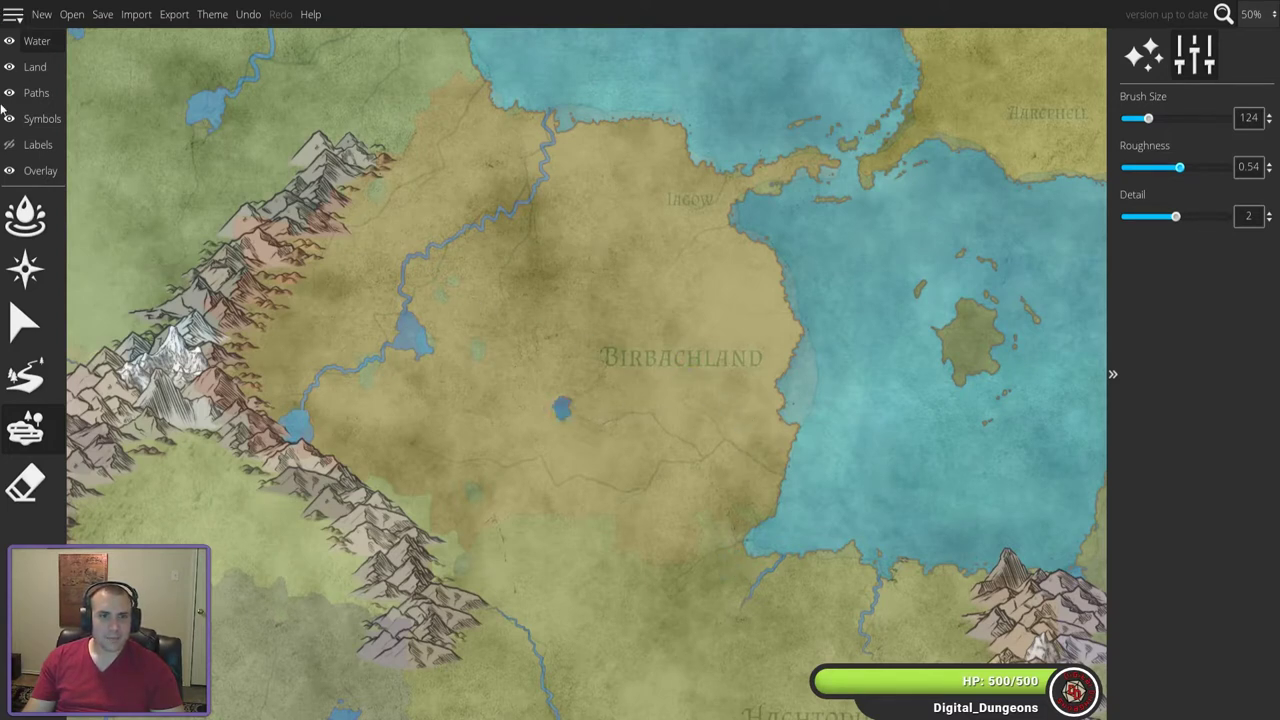
- Draw two joining width 6 rivers with roughness 2 and meander distance 0.73, from the small lake to the east coast and from the southwest
{"action": "left_click", "coordinate": [25, 374]}
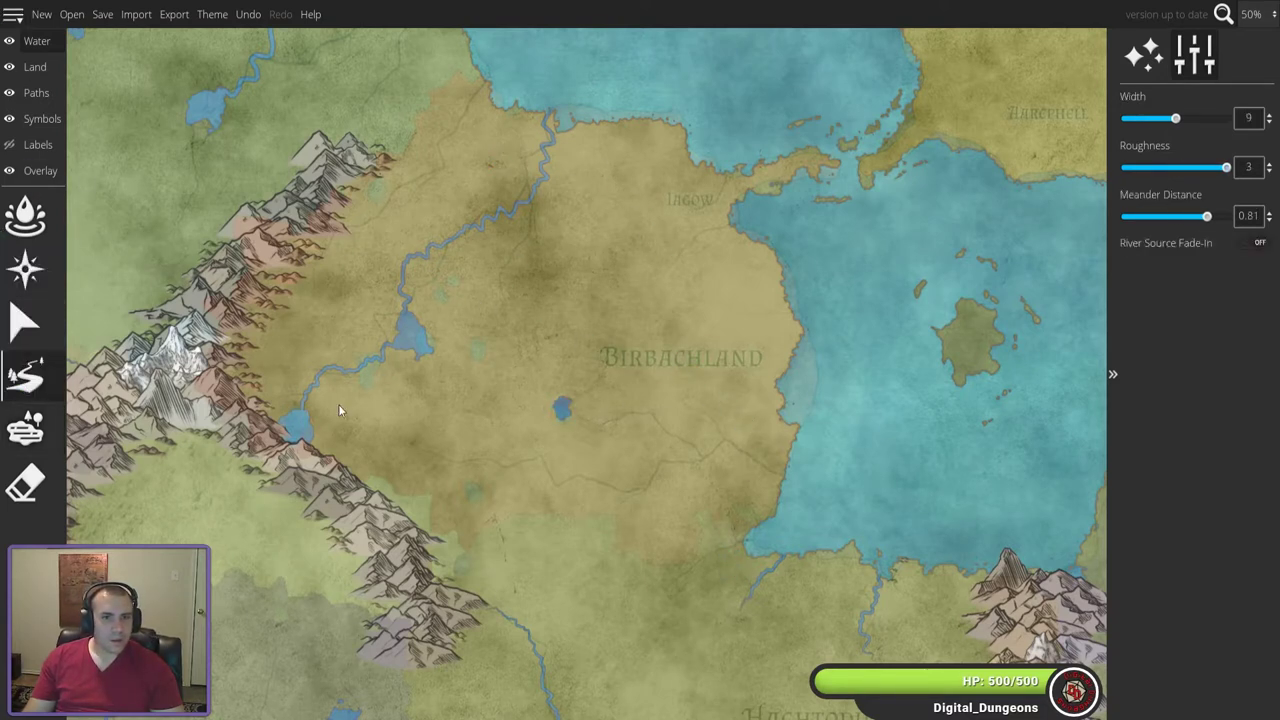
{"action": "left_click_drag", "start_coordinate": [1175, 118], "coordinate": [1153, 119]}
{"action": "left_click_drag", "start_coordinate": [1185, 219], "coordinate": [1183, 217]}
{"action": "left_click", "coordinate": [1185, 168]}
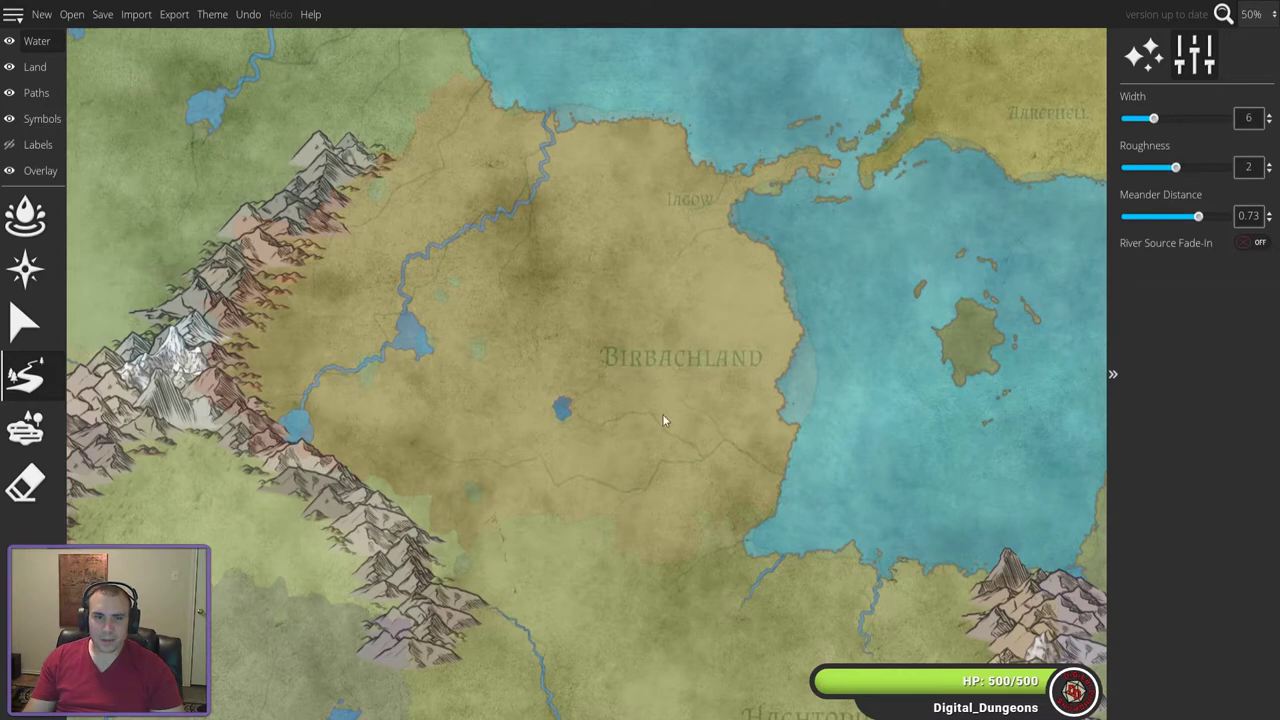
{"action": "left_click_drag", "start_coordinate": [560, 410], "coordinate": [597, 424]}
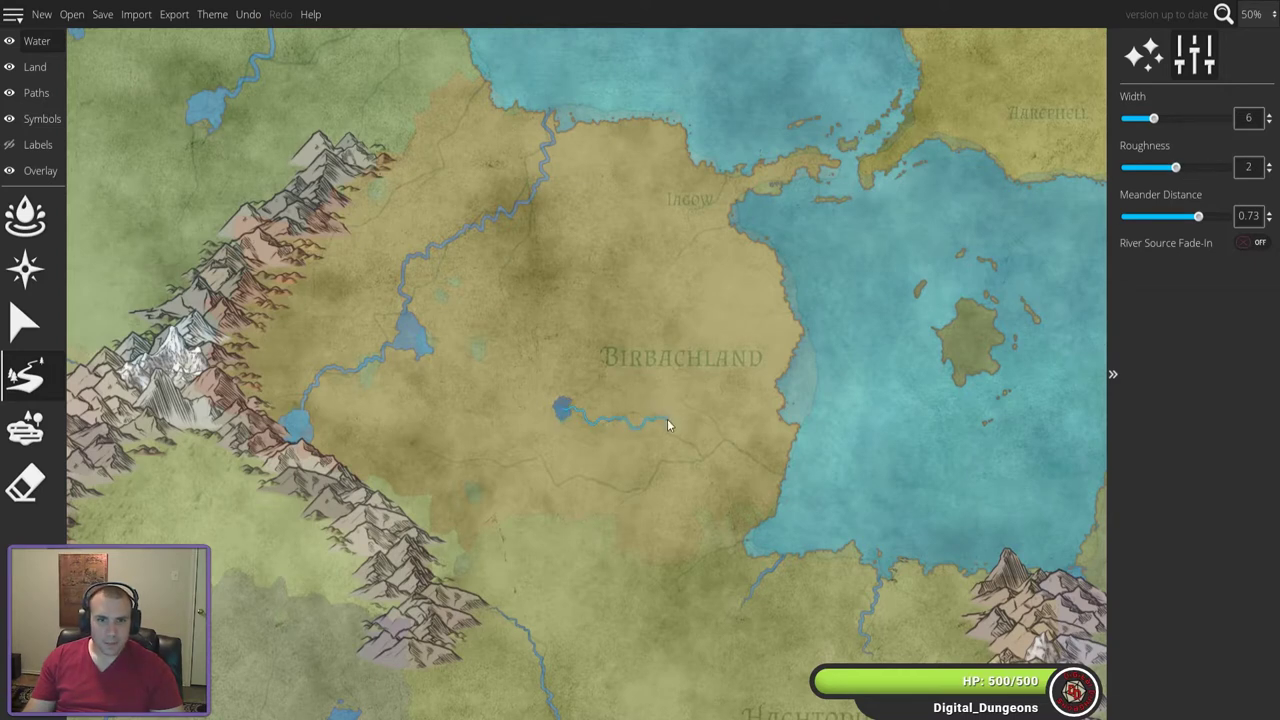
{"action": "mouse_move", "coordinate": [722, 447]}
{"action": "left_mouse_down"}
{"action": "mouse_move", "coordinate": [781, 479]}
{"action": "mouse_move", "coordinate": [818, 484]}
{"action": "left_mouse_up"}
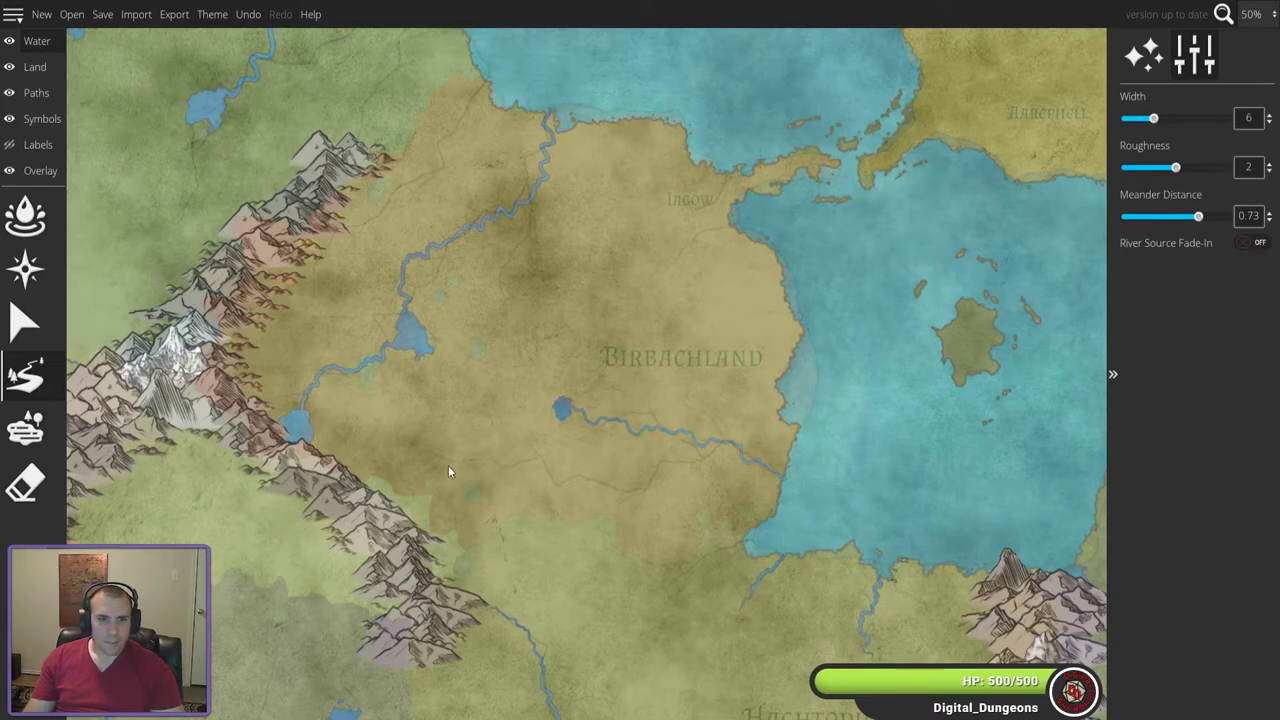
{"action": "left_click_drag", "start_coordinate": [432, 477], "coordinate": [491, 463]}
{"action": "mouse_move", "coordinate": [660, 482]}
{"action": "left_mouse_down"}
{"action": "mouse_move", "coordinate": [684, 458]}
{"action": "mouse_move", "coordinate": [714, 456]}
{"action": "left_mouse_up"}
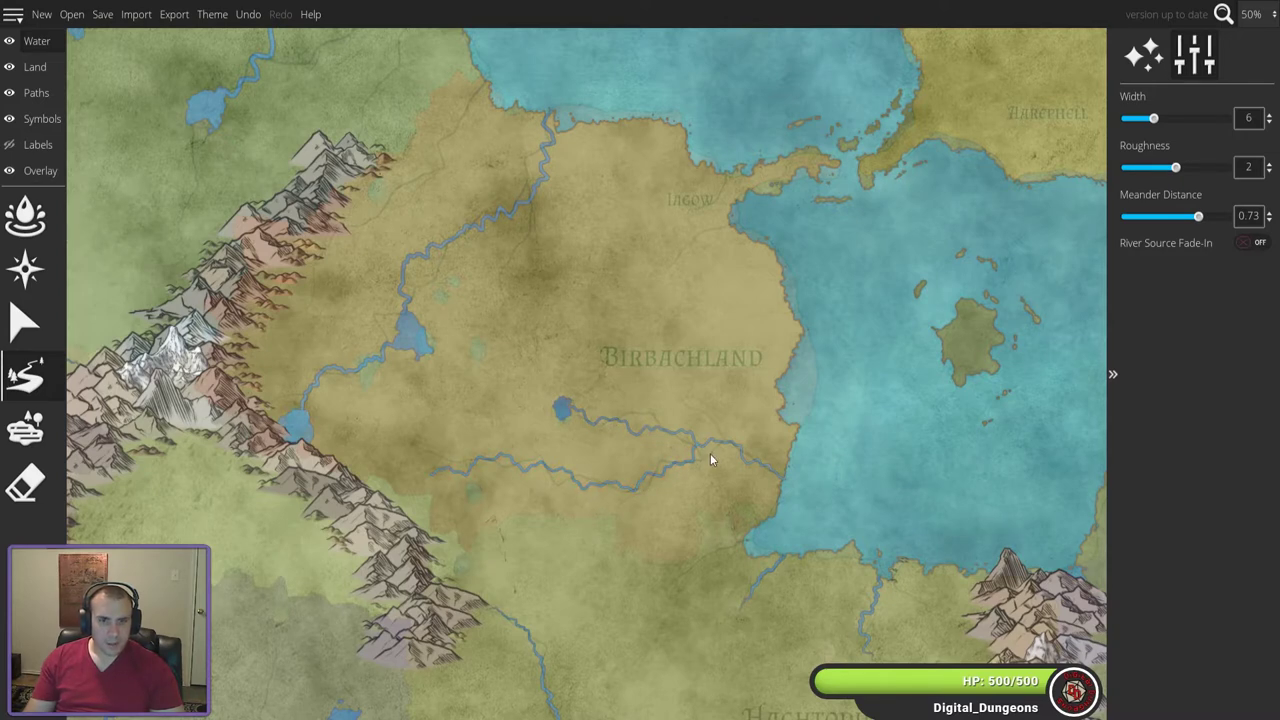
- Widen the shared stretch from the rivers' confluence to the east coast by drawing a width 9 river over it
{"action": "scroll", "coordinate": [714, 456], "scroll_direction": "up", "scroll_amount": 5}
{"action": "left_click_drag", "start_coordinate": [1153, 118], "coordinate": [1176, 119]}
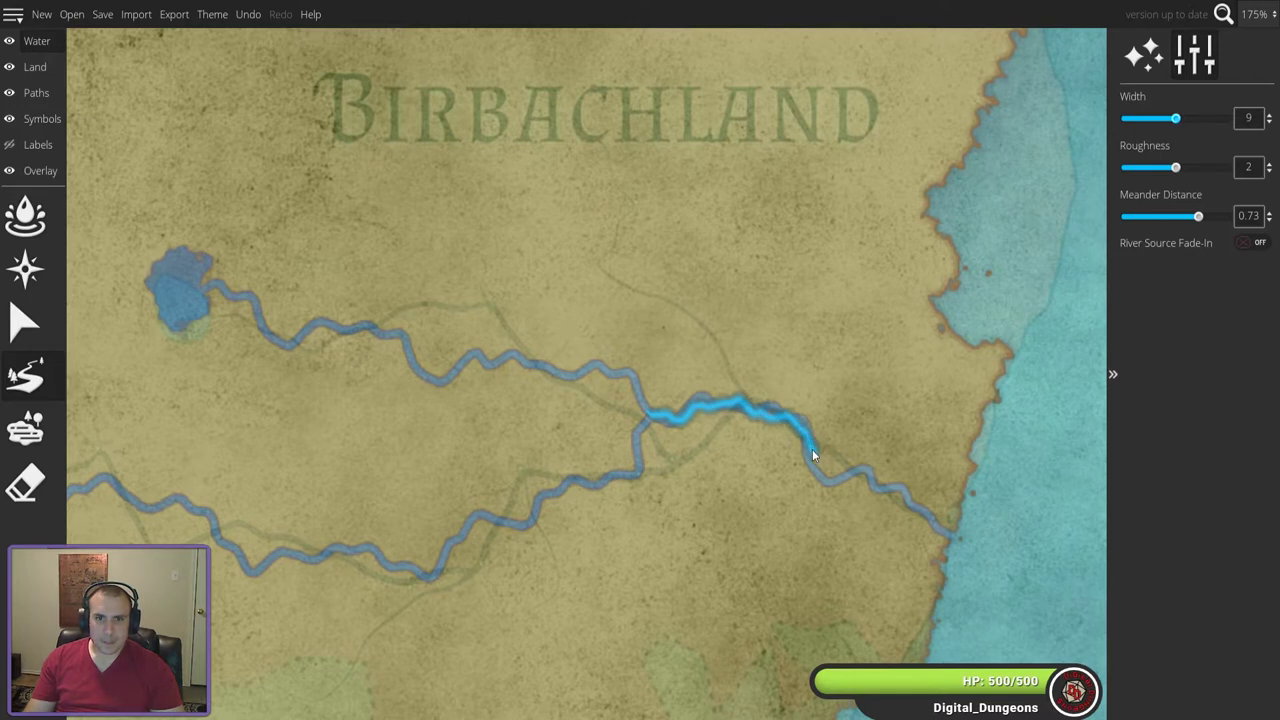
{"action": "left_click_drag", "start_coordinate": [820, 473], "coordinate": [852, 478]}
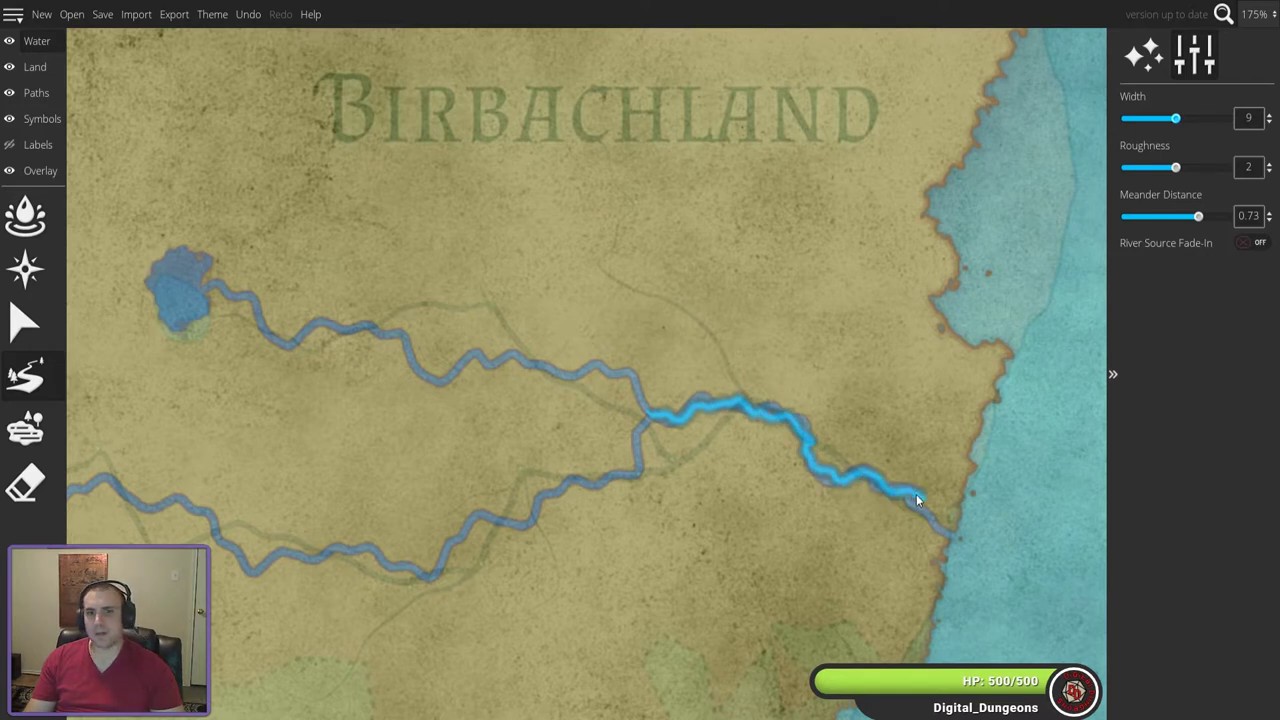
{"action": "left_click_drag", "start_coordinate": [932, 516], "coordinate": [956, 535]}
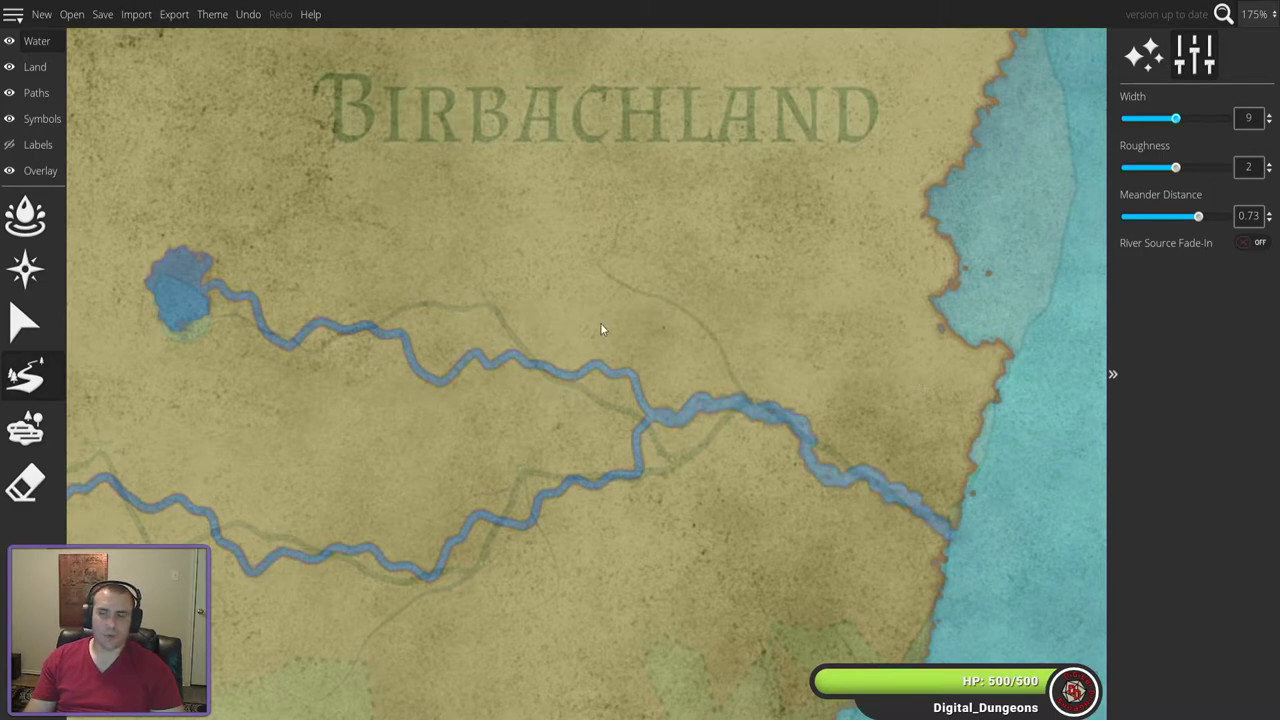
- Draw a width 4 tributary with source fade-in on into the widened river from the north and check it without the trace overlay
{"action": "scroll", "coordinate": [606, 330], "scroll_direction": "down", "scroll_amount": 6}
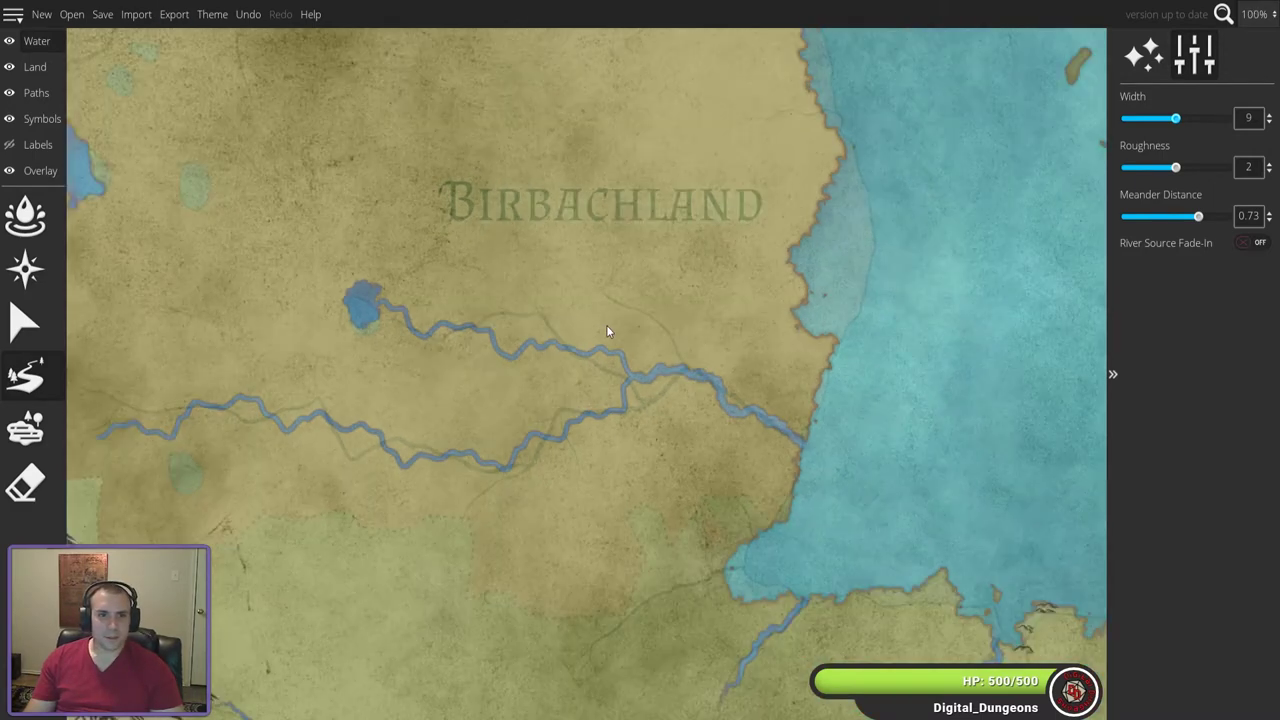
{"action": "scroll", "coordinate": [606, 331], "scroll_direction": "down", "scroll_amount": 2}
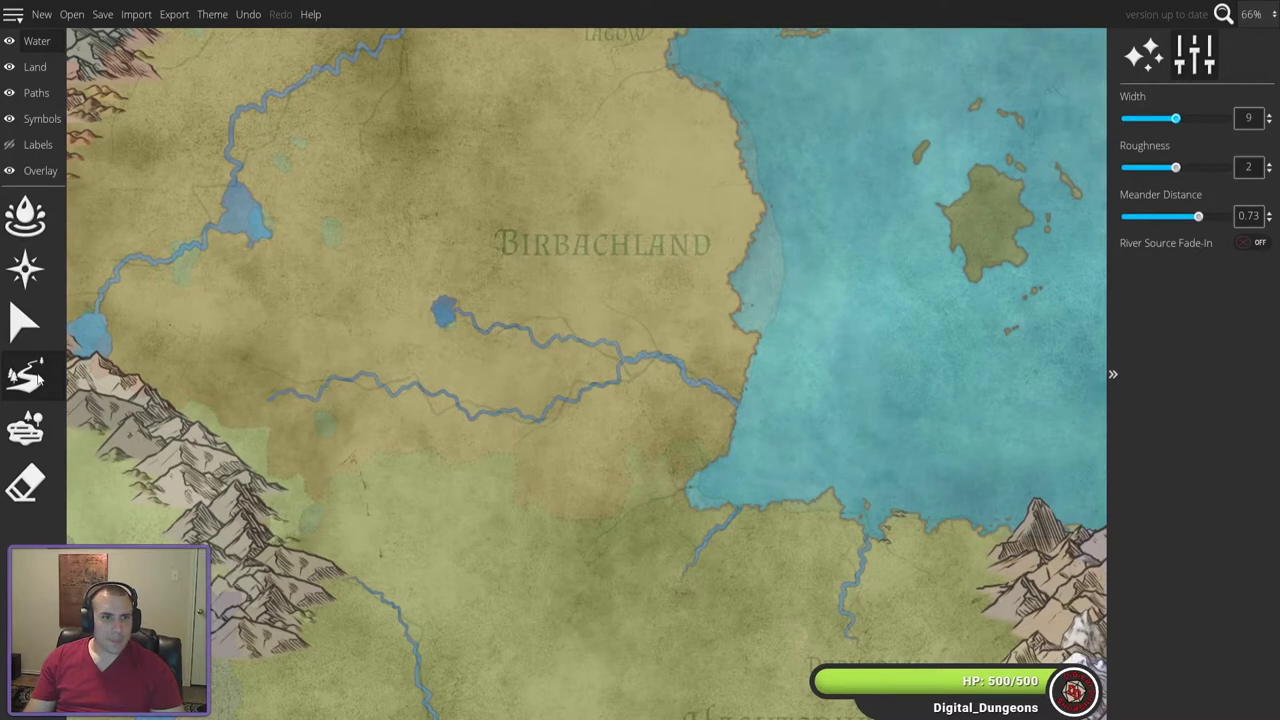
{"action": "left_click", "coordinate": [1146, 120]}
{"action": "left_click_drag", "start_coordinate": [1146, 120], "coordinate": [1138, 119]}
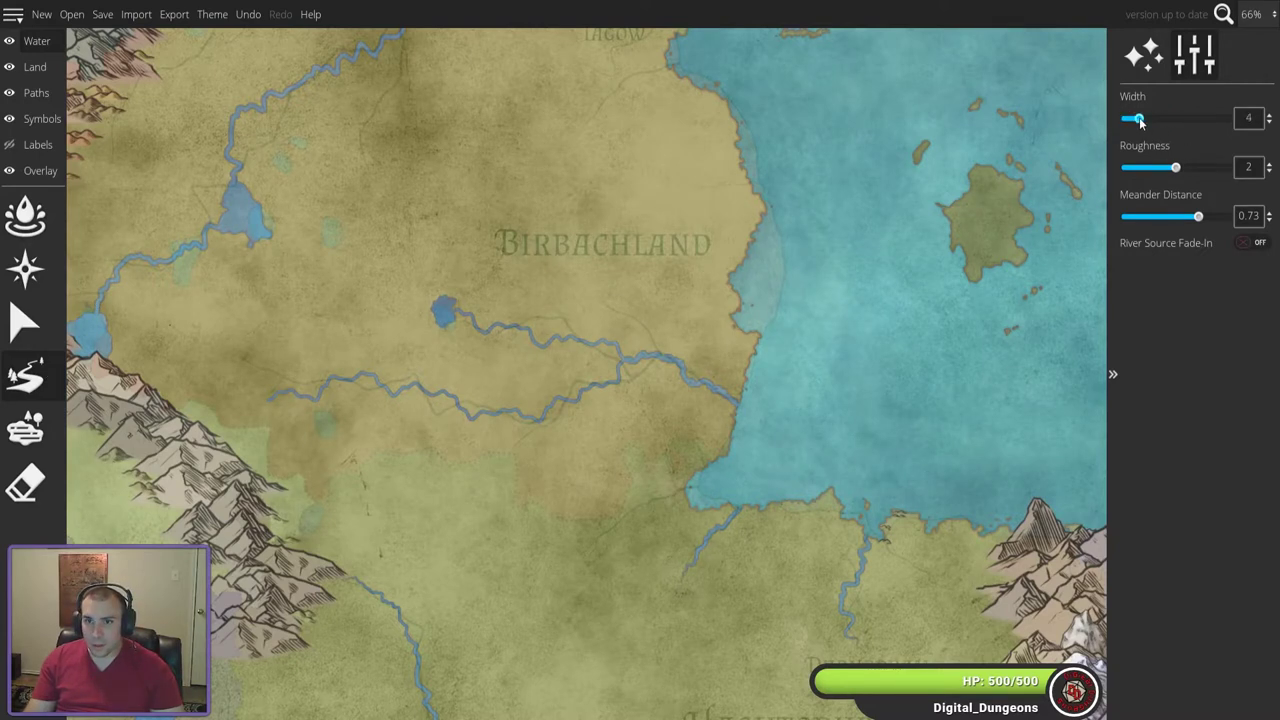
{"action": "left_click", "coordinate": [1252, 243]}
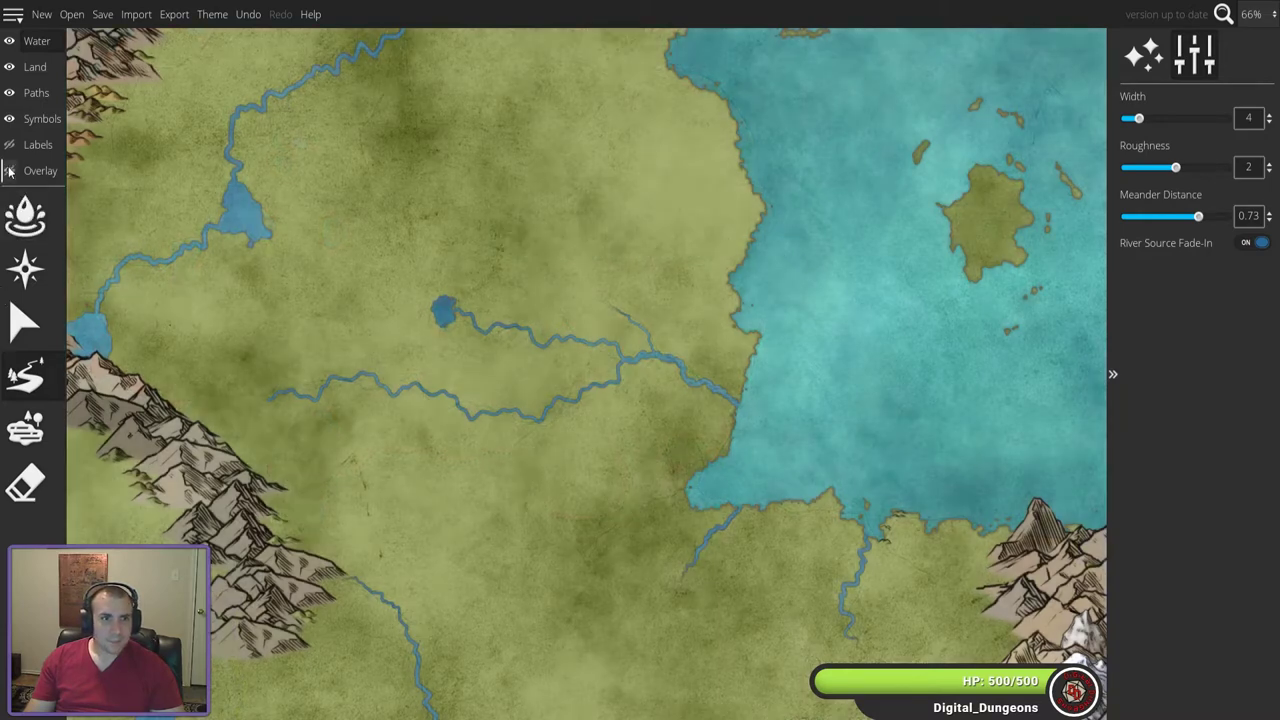
{"action": "left_click", "coordinate": [8, 172]}
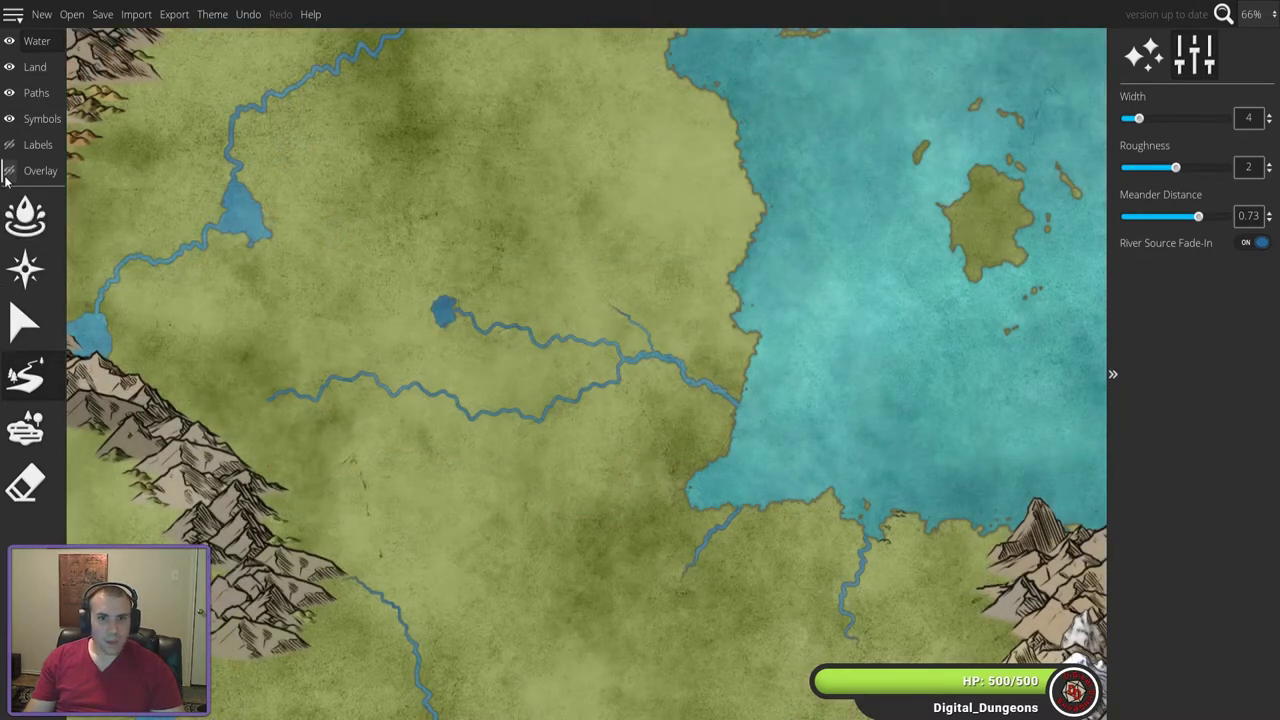
{"action": "left_click", "coordinate": [8, 172]}
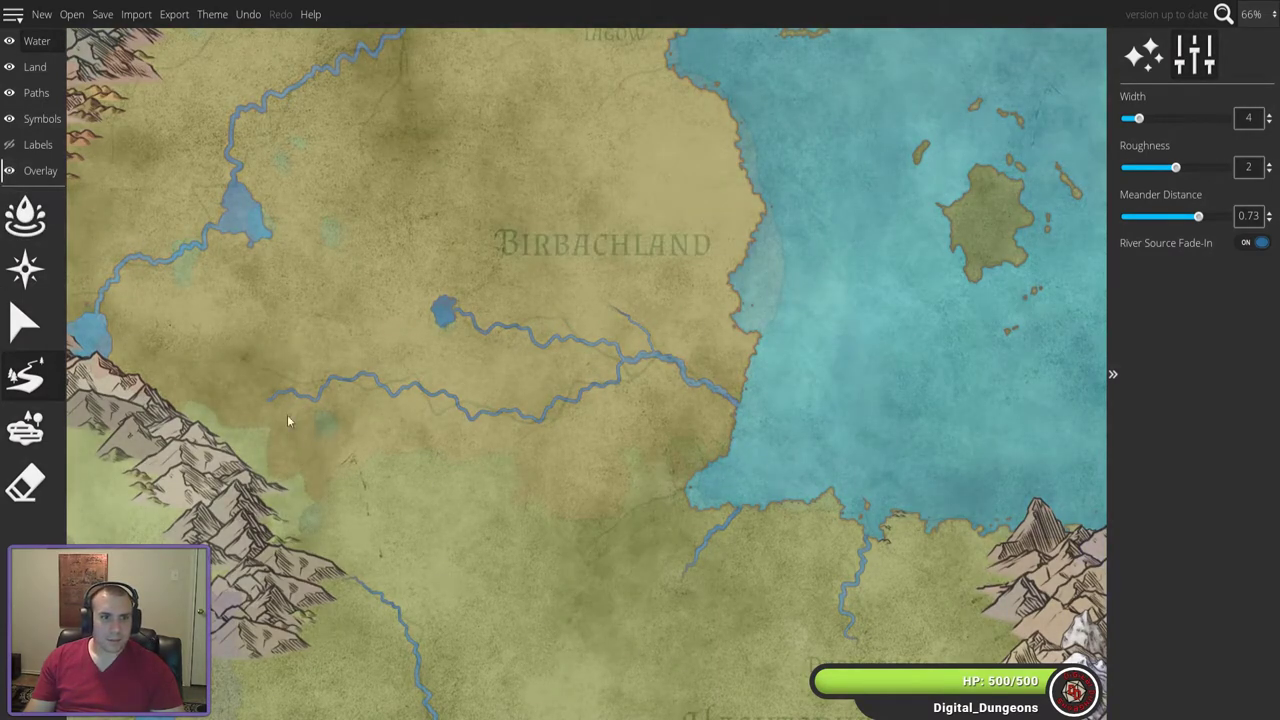
- Paint a lake with brush size 192 at the southern river's west end and feed it with a width 8 river from the mountains
{"action": "key", "text": "3"}
{"action": "key", "text": "5"}
{"action": "left_click", "coordinate": [263, 403]}
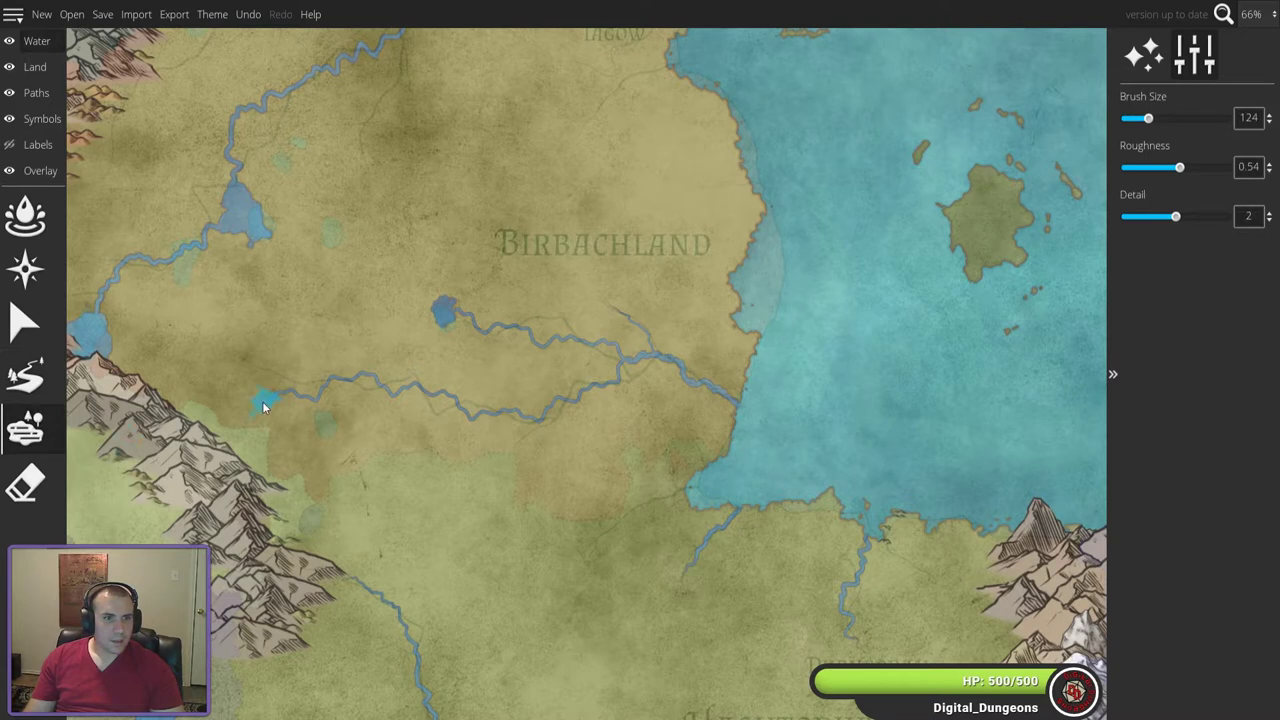
{"action": "scroll", "coordinate": [263, 403], "scroll_direction": "up", "scroll_amount": 6}
{"action": "scroll", "coordinate": [263, 403], "scroll_direction": "up", "scroll_amount": 1}
{"action": "left_click", "coordinate": [263, 403]}
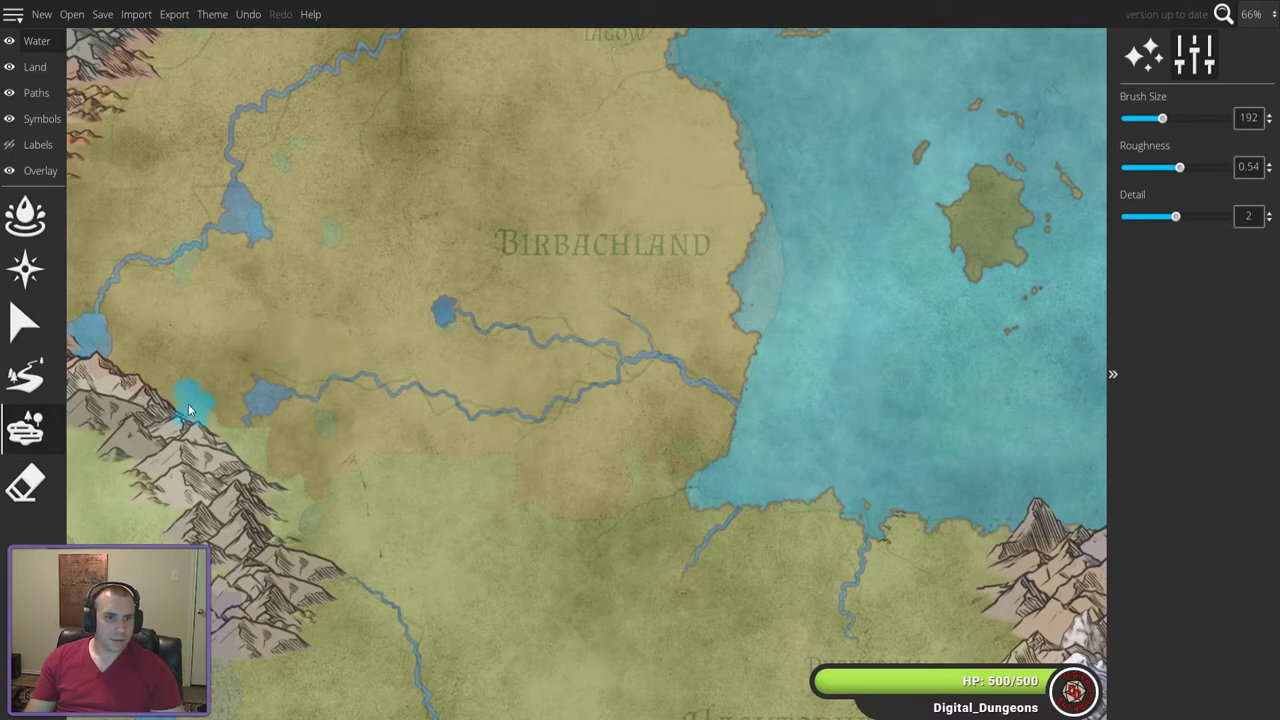
{"action": "left_click", "coordinate": [25, 375]}
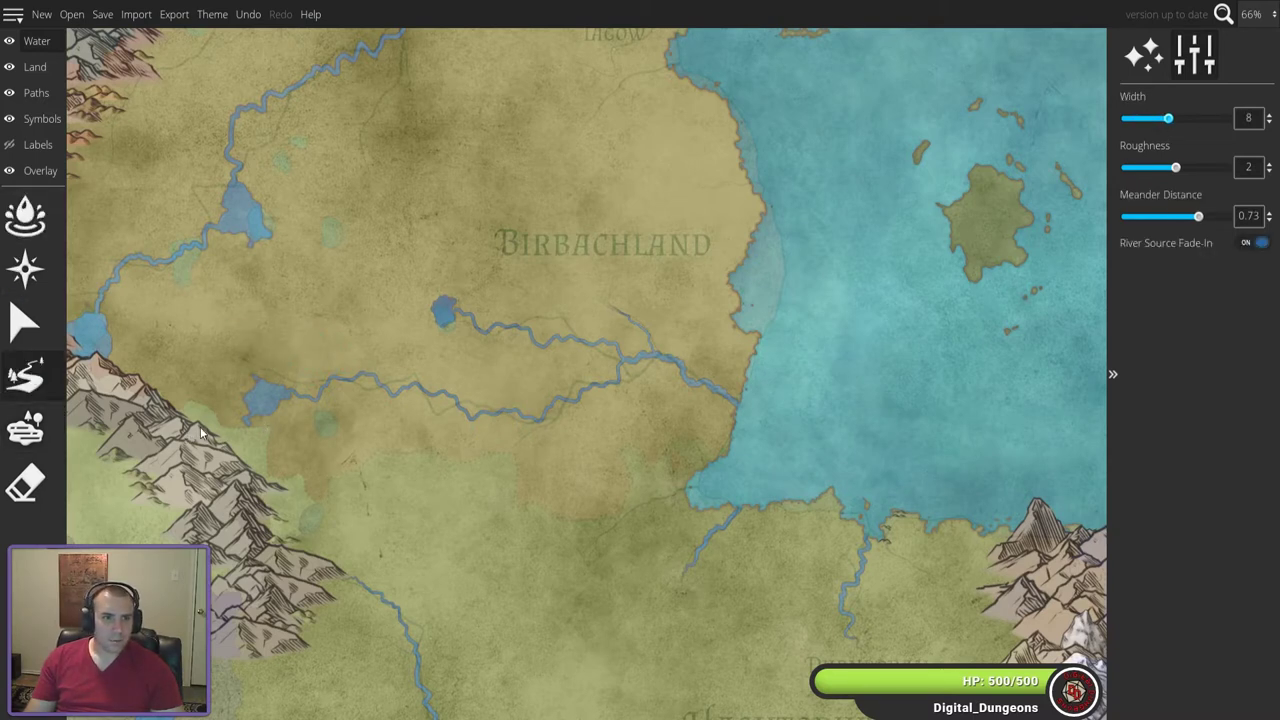
{"action": "left_click_drag", "start_coordinate": [234, 418], "coordinate": [260, 416]}
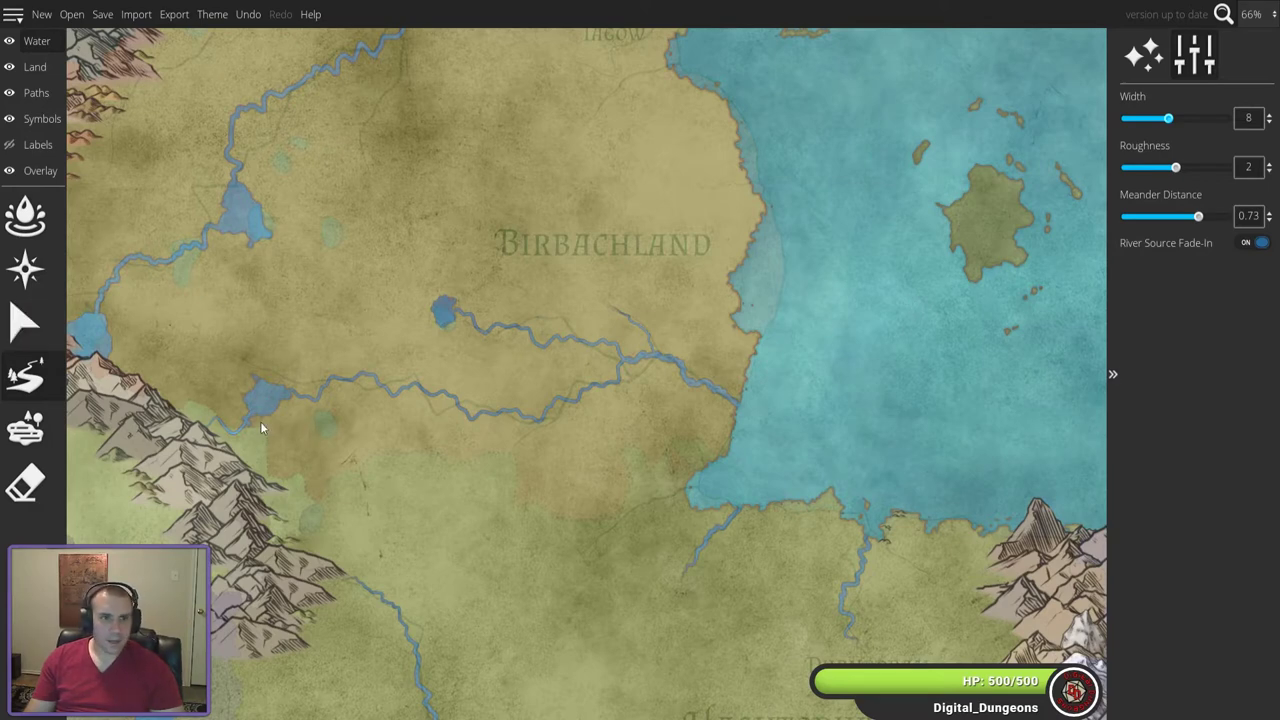
- Erase the stray nub of water beside the new lake's inlet with eraser size 12
{"action": "scroll", "coordinate": [258, 425], "scroll_direction": "up", "scroll_amount": 5}
{"action": "scroll", "coordinate": [256, 428], "scroll_direction": "up", "scroll_amount": 3}
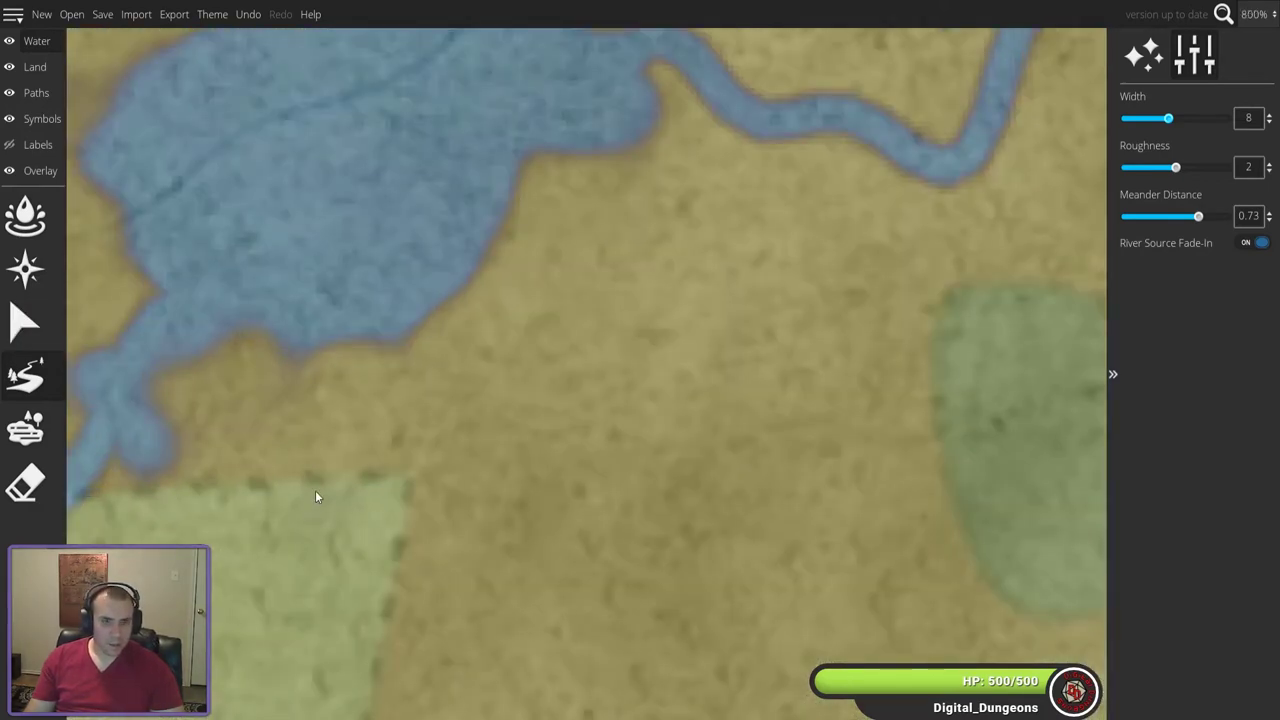
{"action": "scroll", "coordinate": [315, 495], "scroll_direction": "up", "scroll_amount": 2}
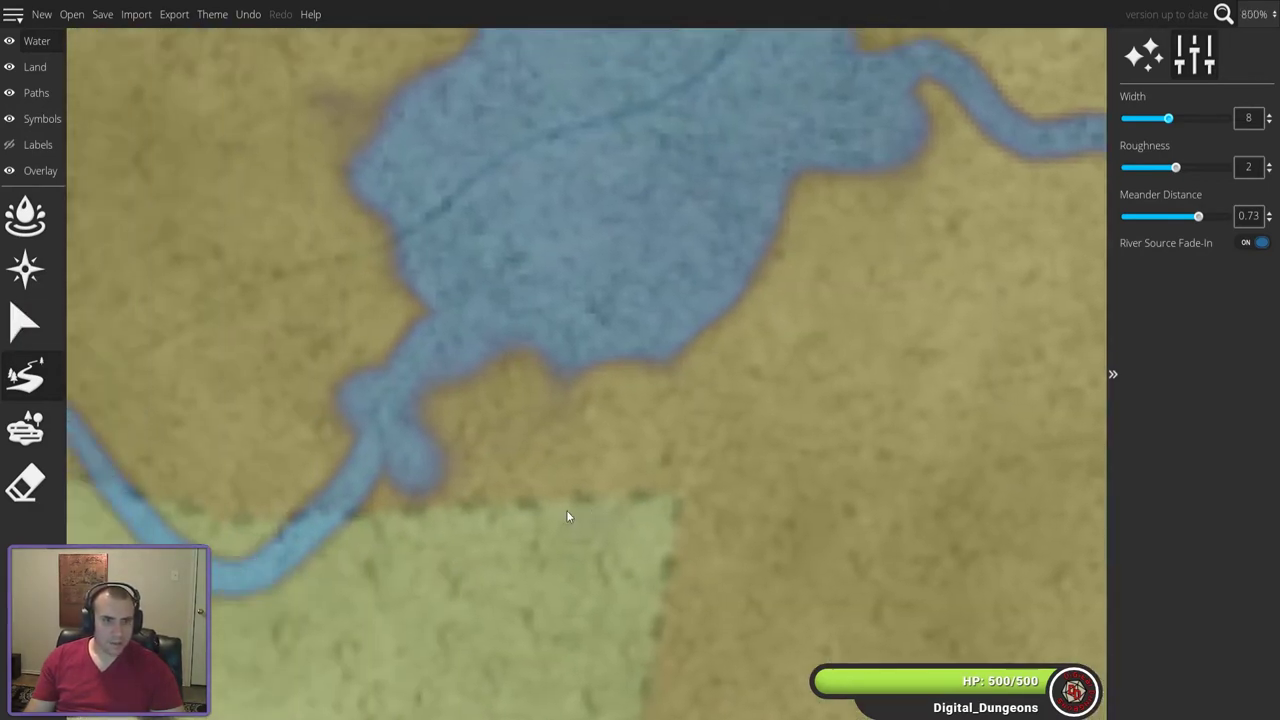
{"action": "left_click", "coordinate": [25, 484]}
{"action": "key", "text": "bracketleft"}
{"action": "key", "text": "bracketleft"}
{"action": "key", "text": "bracketleft"}
{"action": "key", "text": "bracketleft"}
{"action": "key", "text": "bracketleft"}
{"action": "key", "text": "bracketleft"}
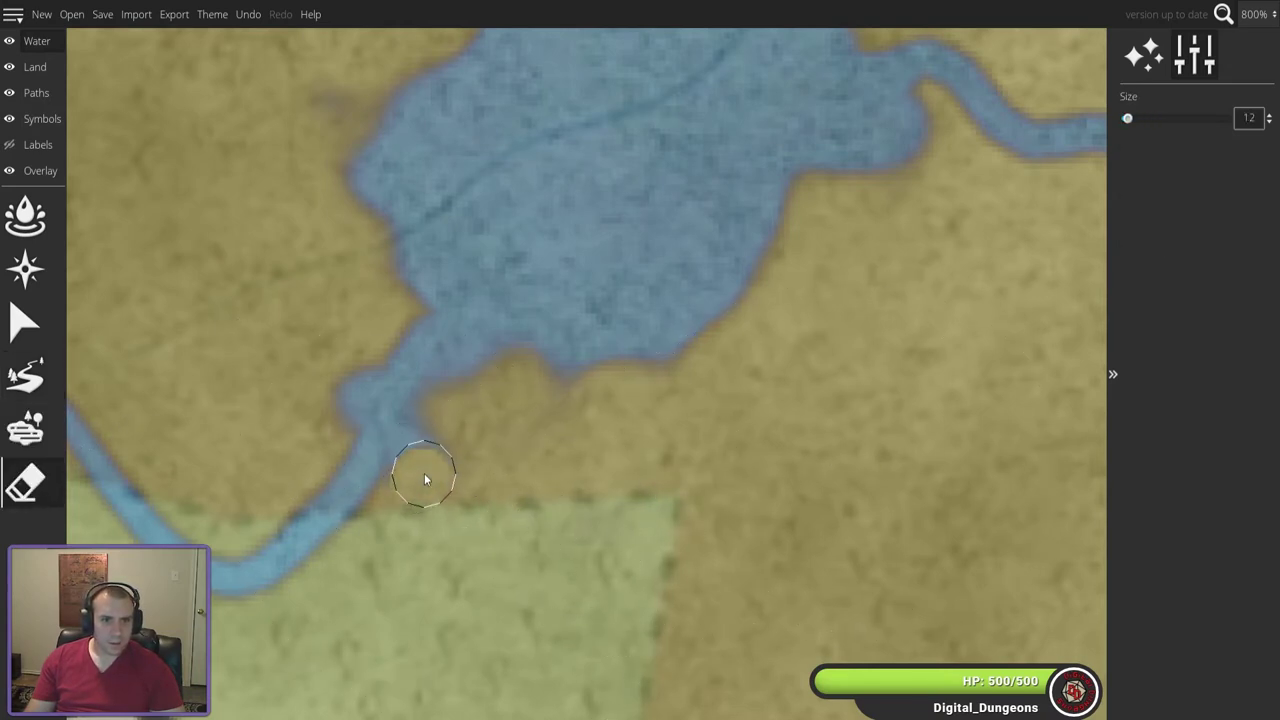
{"action": "mouse_move", "coordinate": [354, 457]}
{"action": "left_mouse_down"}
{"action": "mouse_move", "coordinate": [337, 380]}
{"action": "mouse_move", "coordinate": [453, 456]}
{"action": "left_mouse_up"}
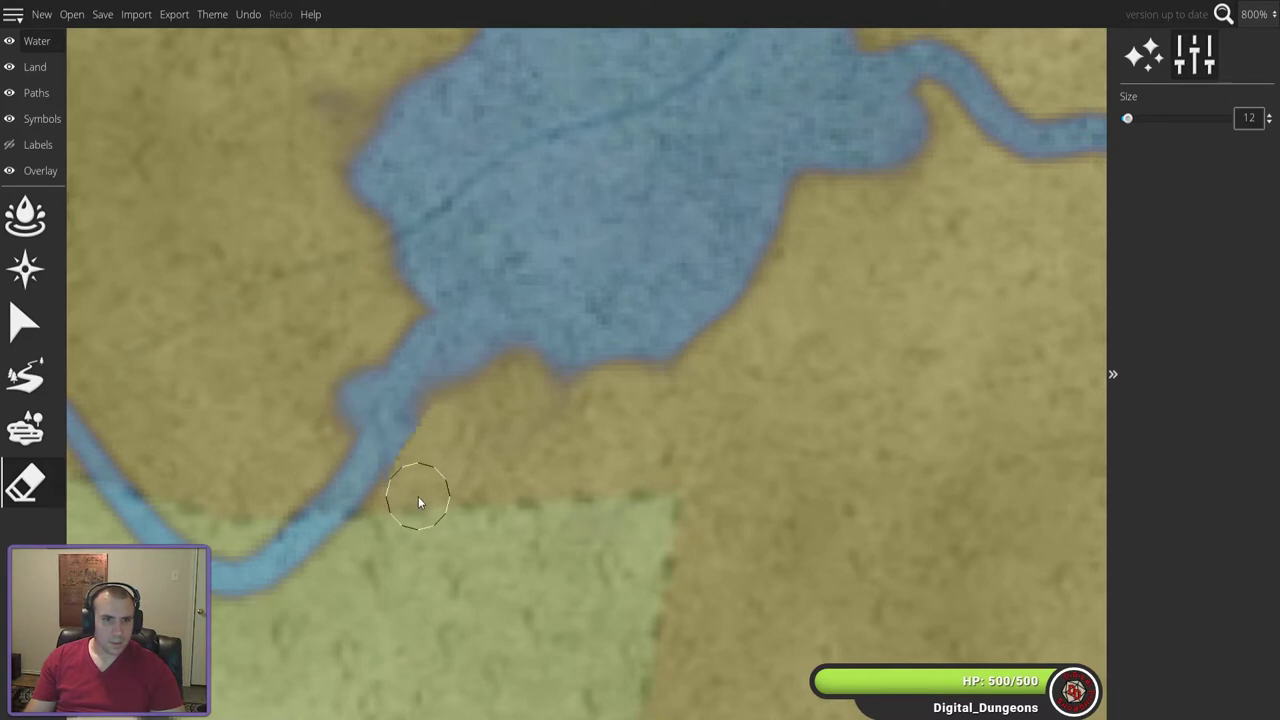
{"action": "key", "text": "bracketleft"}
{"action": "key", "text": "bracketleft"}
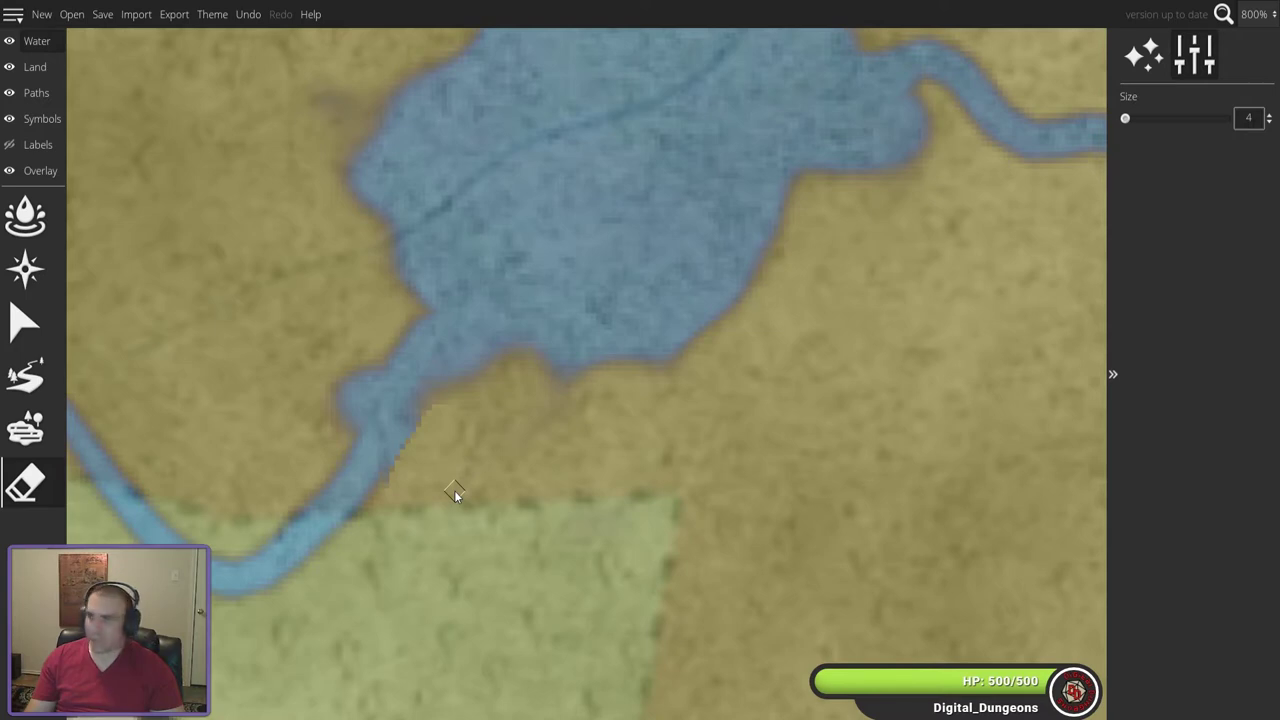
- Draw a width 8 tributary from the south into the bend of Birbachland's northern river, and set the river width to 7
{"action": "scroll", "coordinate": [454, 490], "scroll_direction": "down", "scroll_amount": 10}
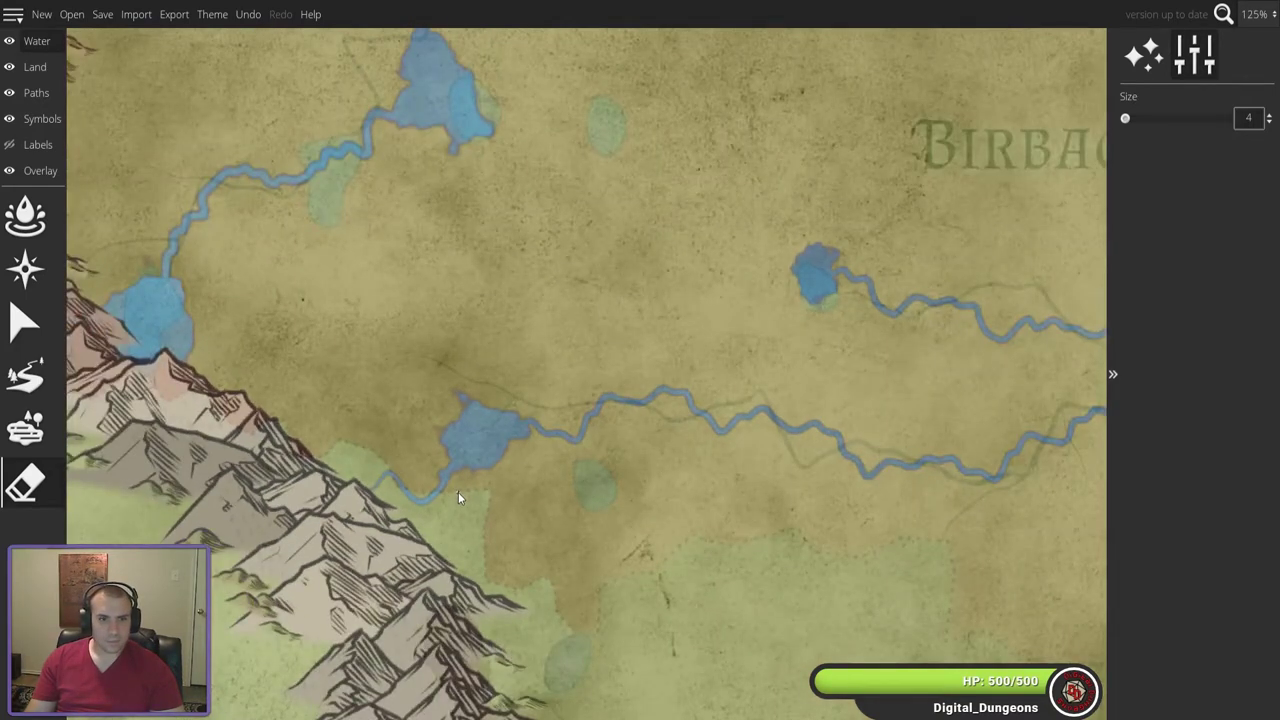
{"action": "scroll", "coordinate": [458, 492], "scroll_direction": "down", "scroll_amount": 5}
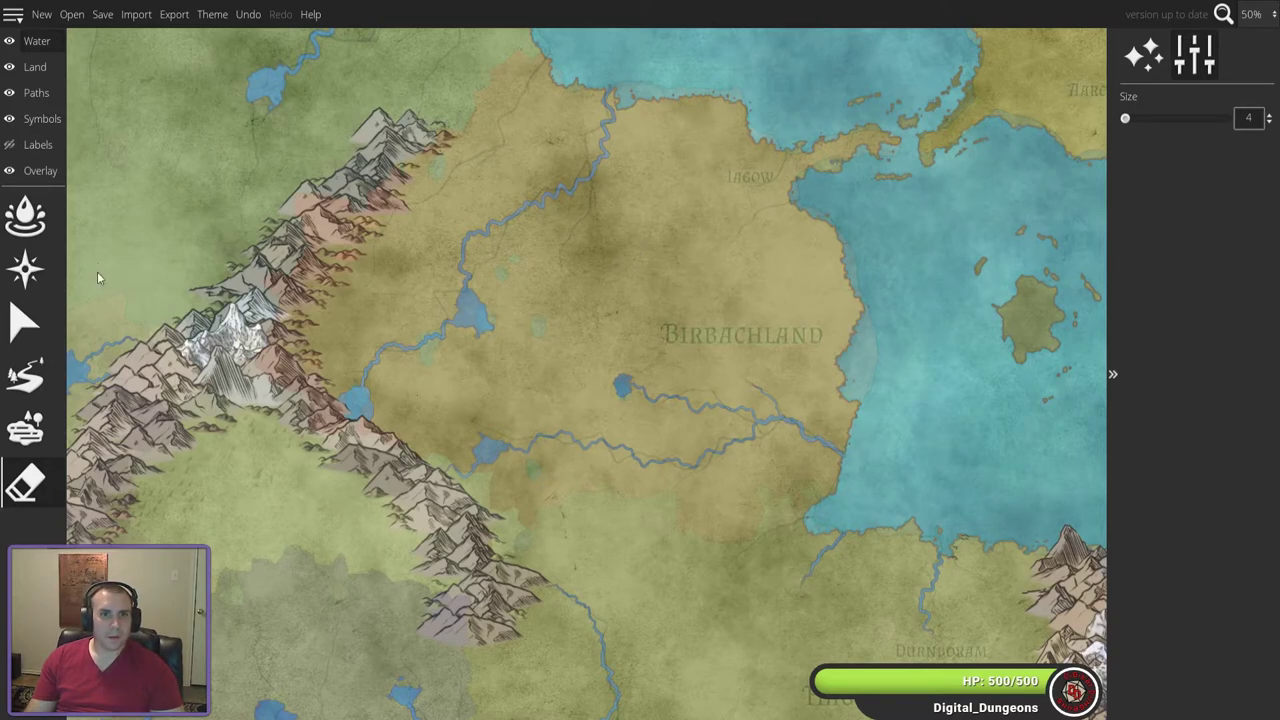
{"action": "left_click", "coordinate": [25, 375]}
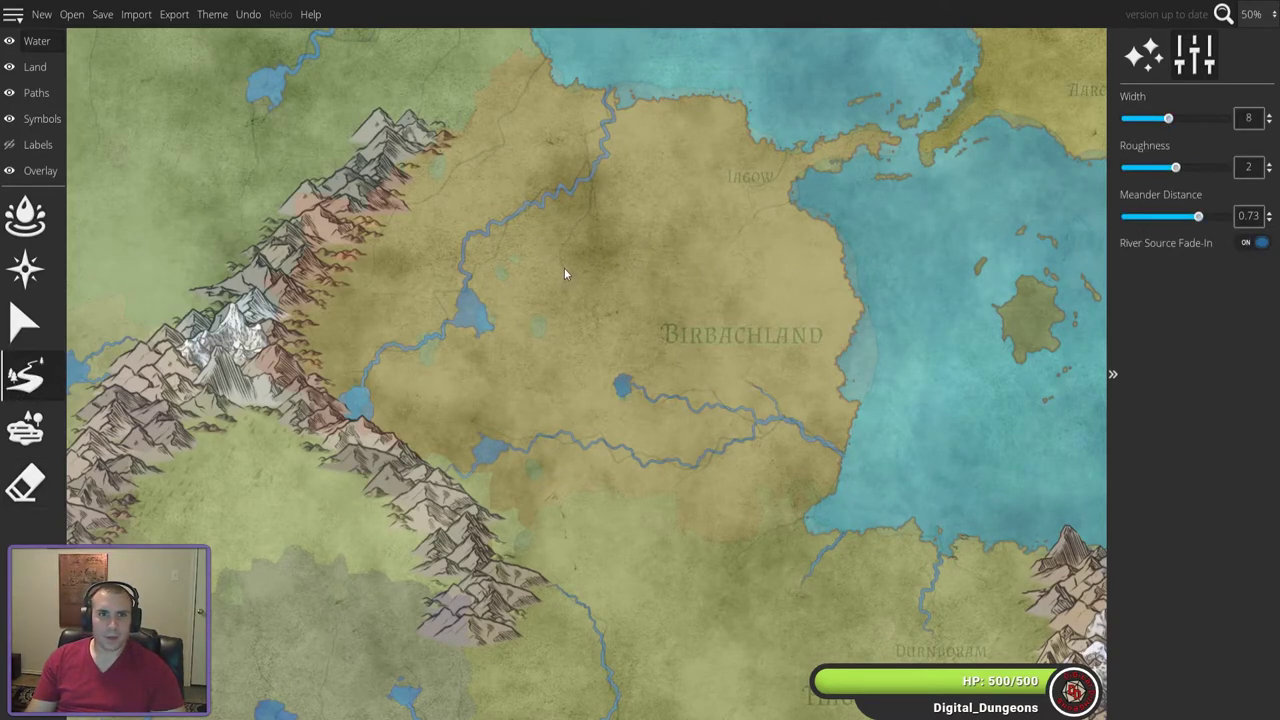
{"action": "left_click_drag", "start_coordinate": [592, 189], "coordinate": [591, 186]}
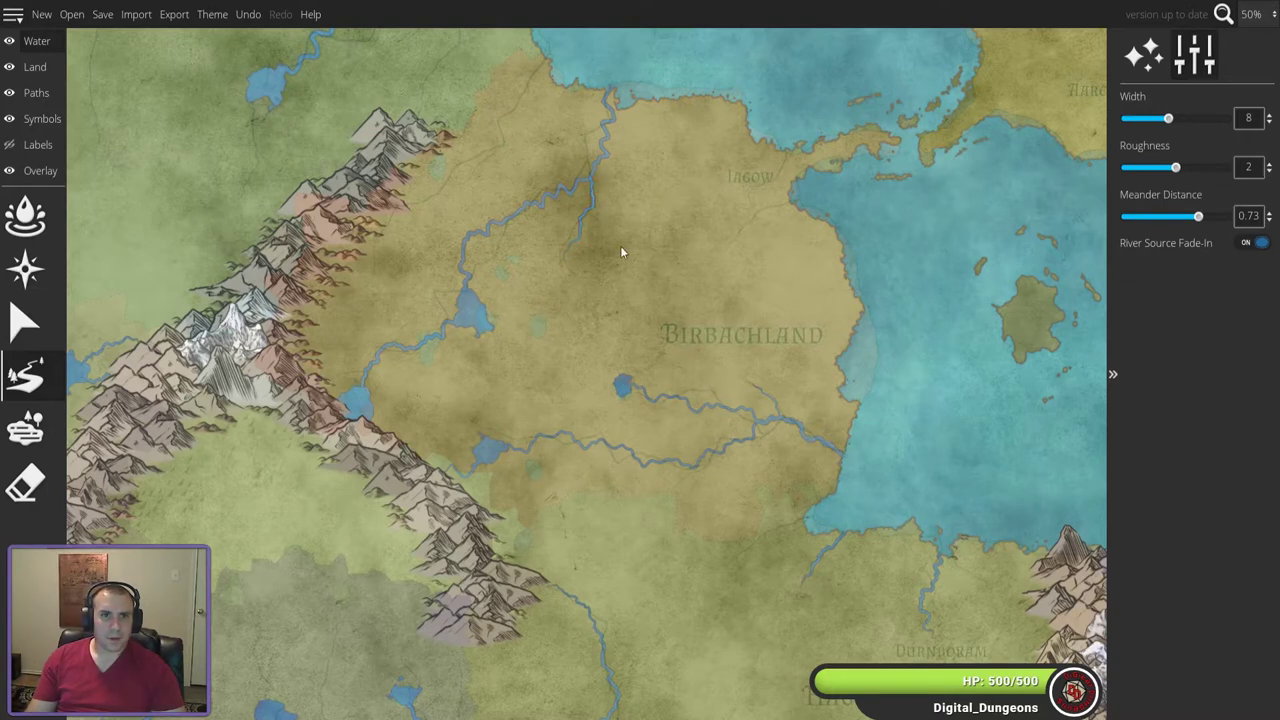
{"action": "key", "text": "bracketright"}
{"action": "key", "text": "bracketright"}
{"action": "key", "text": "bracketleft"}
{"action": "key", "text": "bracketleft"}
{"action": "key", "text": "bracketleft"}
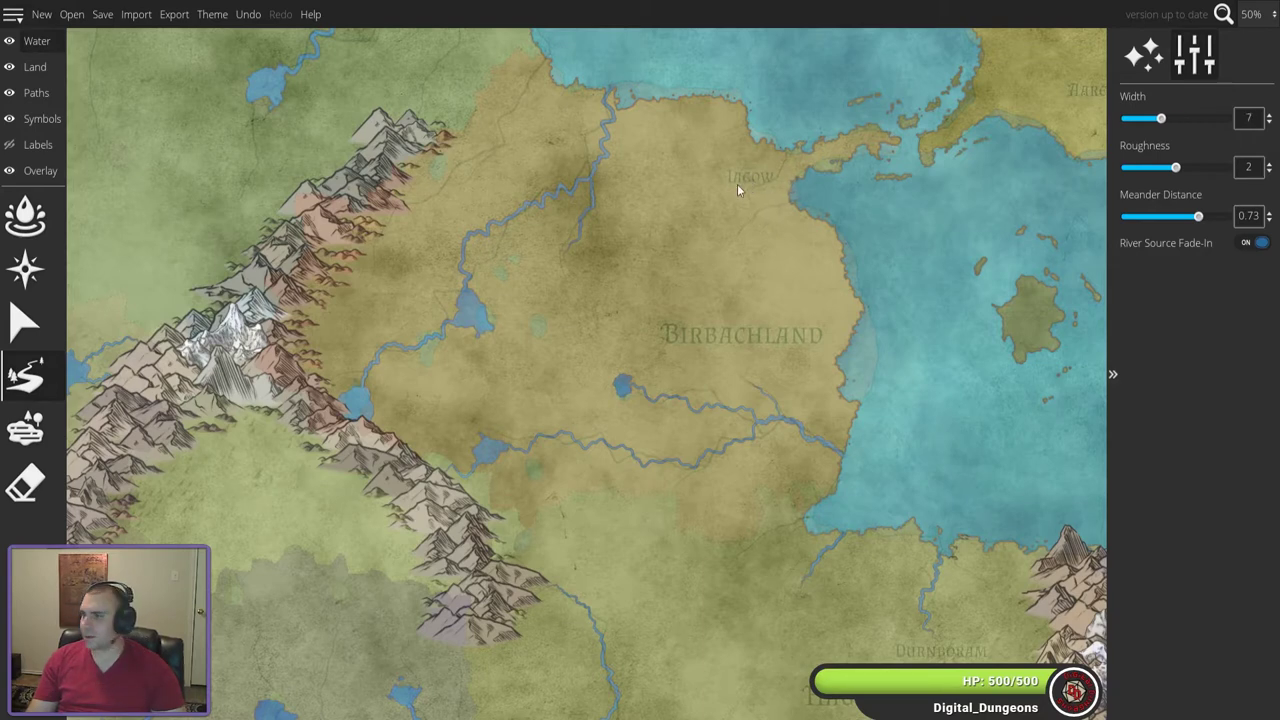
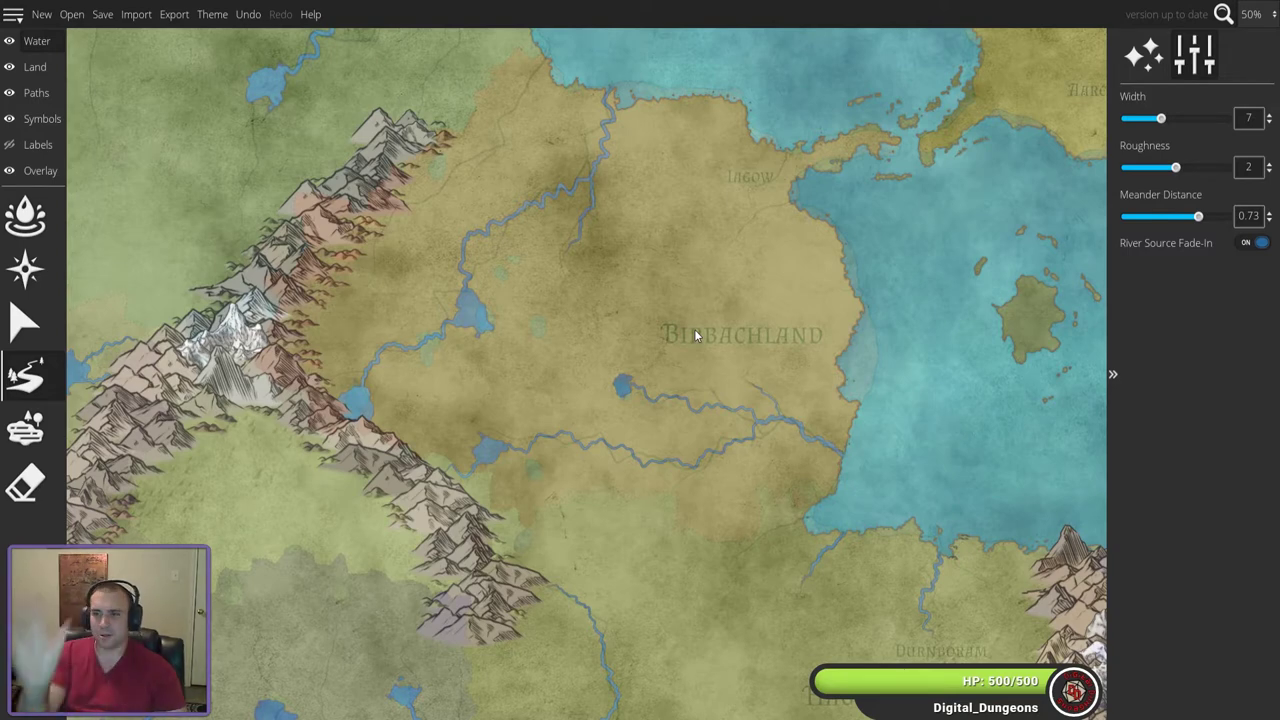
- Set the trace overlay opacity to 0.19, then compare the map with the overlay hidden and shown
{"action": "left_click", "coordinate": [40, 170]}
{"action": "left_click", "coordinate": [25, 215]}
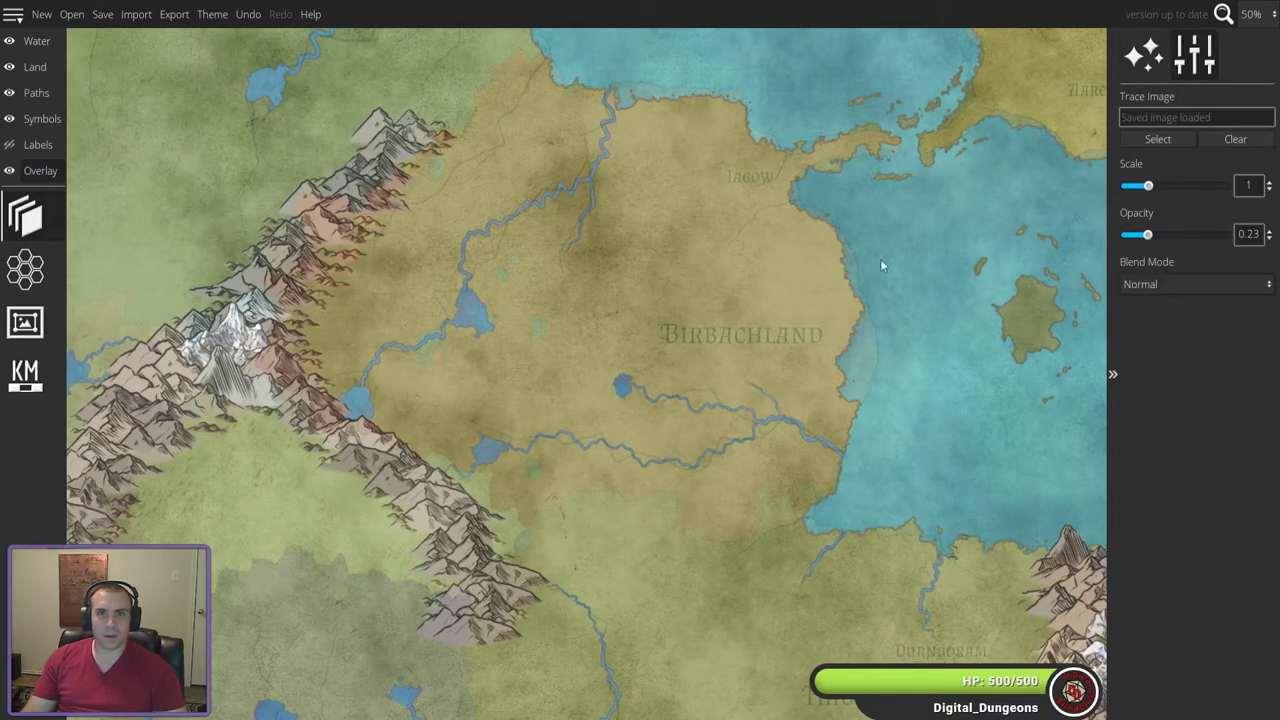
{"action": "mouse_move", "coordinate": [1141, 236]}
{"action": "left_mouse_down"}
{"action": "mouse_move", "coordinate": [1232, 234]}
{"action": "mouse_move", "coordinate": [1125, 234]}
{"action": "mouse_move", "coordinate": [1159, 228]}
{"action": "mouse_move", "coordinate": [1143, 234]}
{"action": "left_mouse_up"}
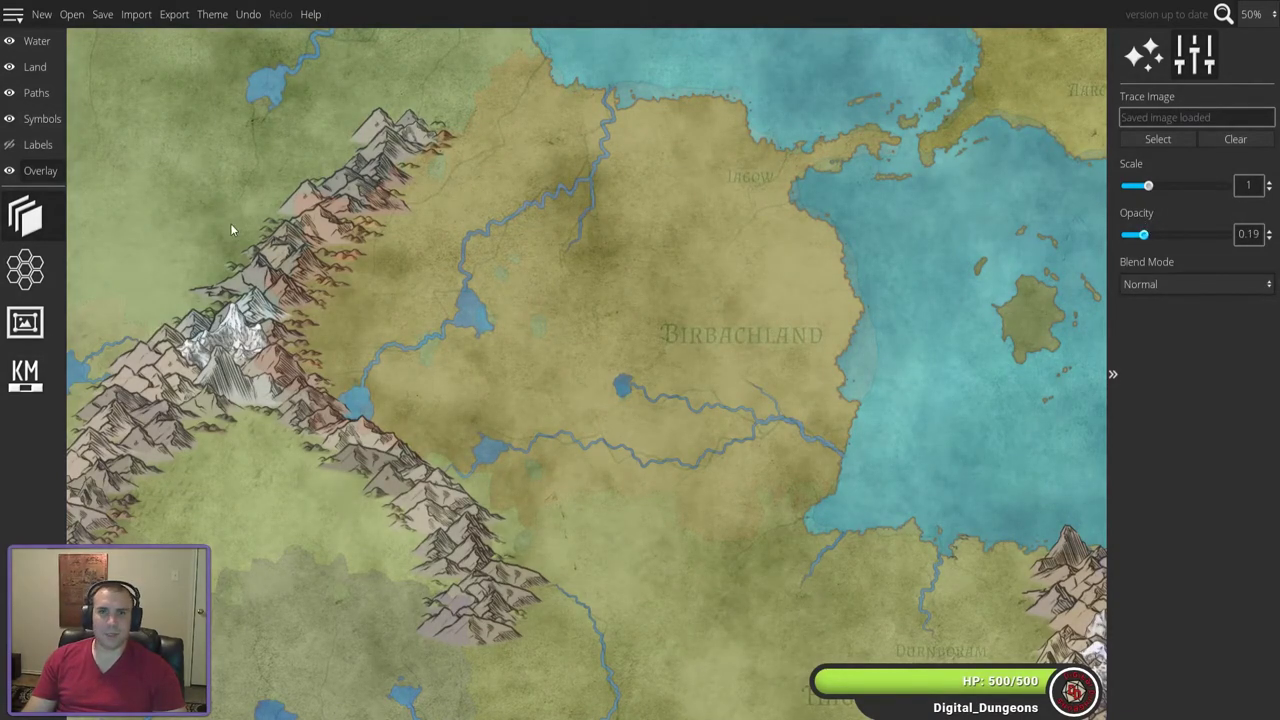
{"action": "left_click", "coordinate": [9, 170]}
{"action": "left_click", "coordinate": [36, 41]}
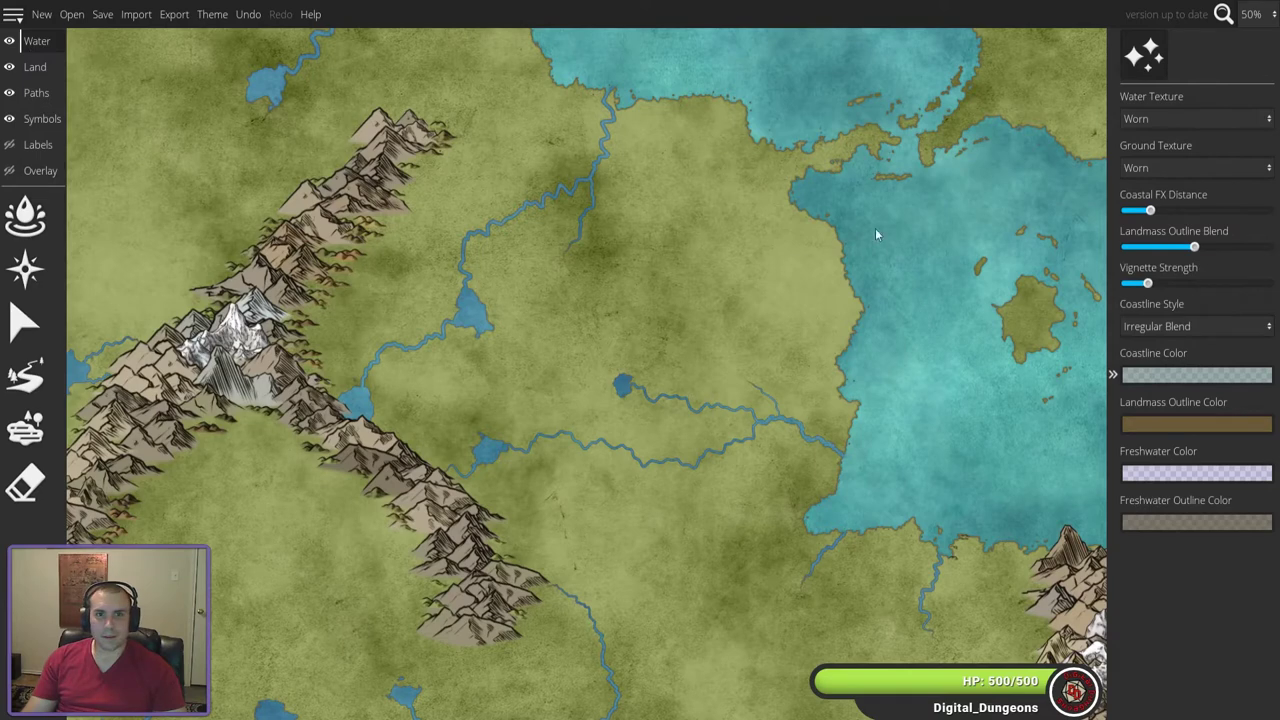
{"action": "left_click", "coordinate": [45, 171]}
{"action": "left_click", "coordinate": [9, 172]}
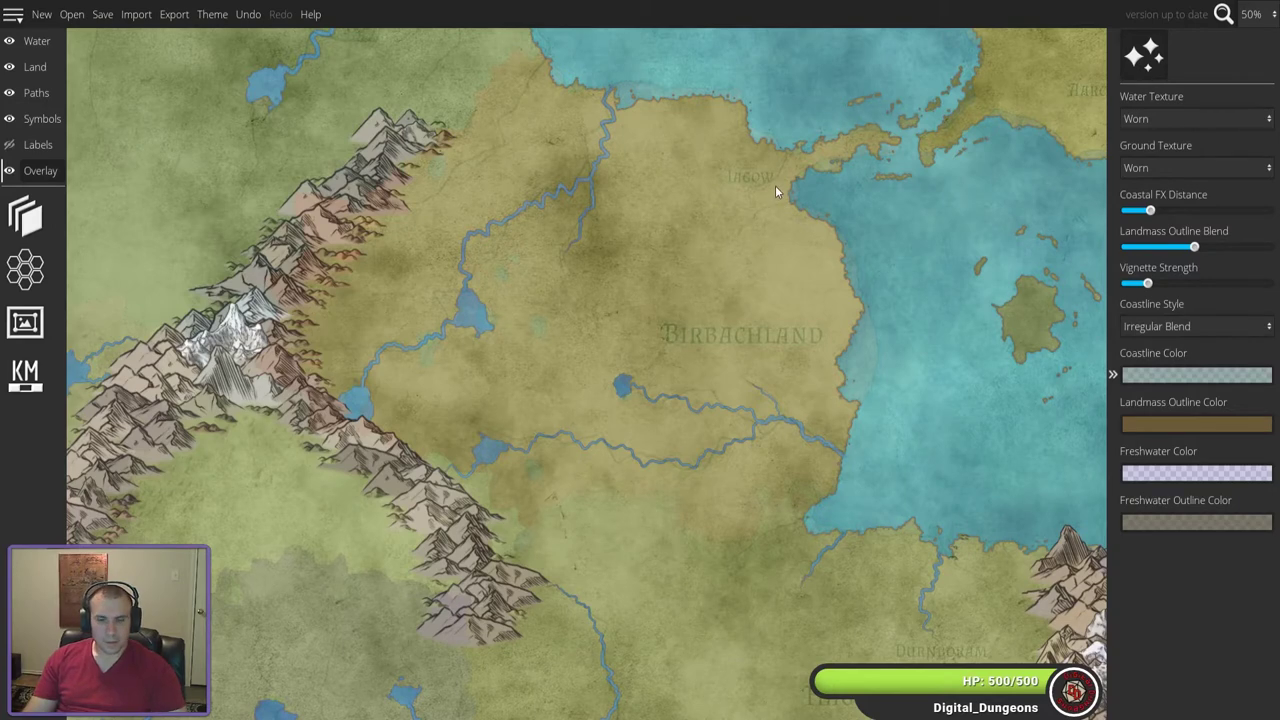
- Draw a width 7 river with source fade-in on, from southwest of Iagow past the label to the northern coast
{"action": "scroll", "coordinate": [778, 181], "scroll_direction": "up", "scroll_amount": 3}
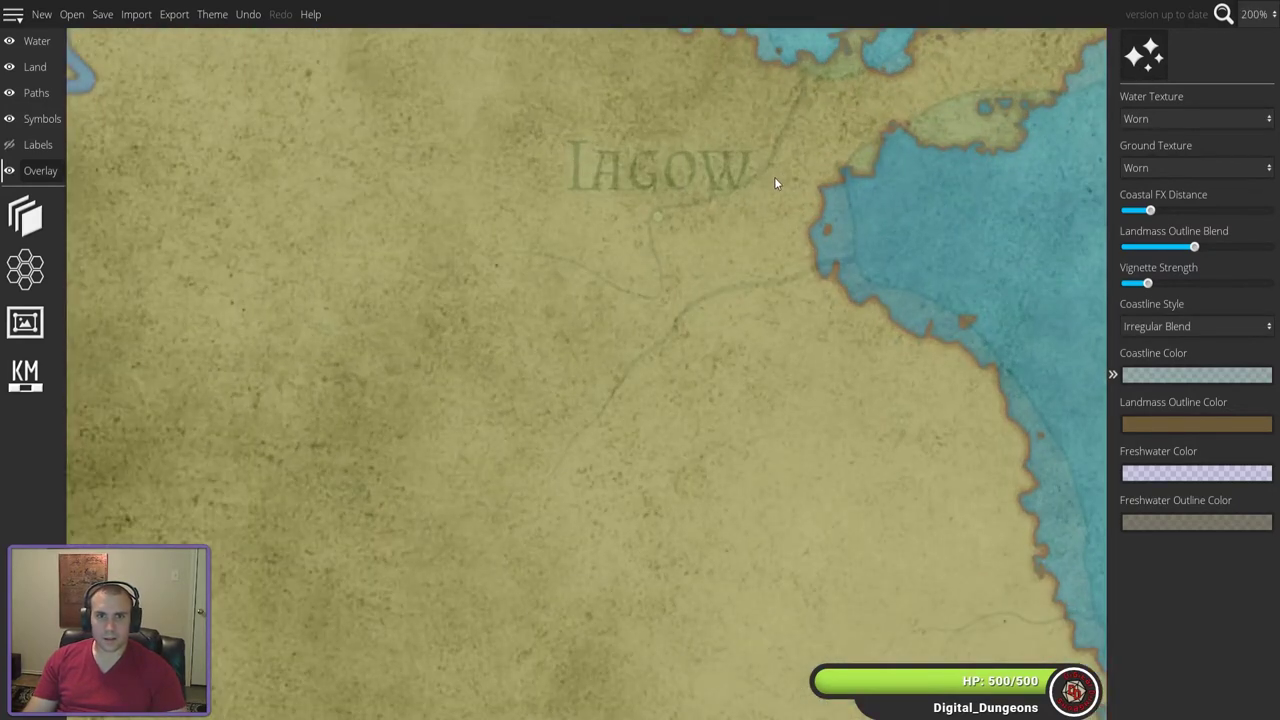
{"action": "left_click_drag", "start_coordinate": [785, 181], "coordinate": [698, 352]}
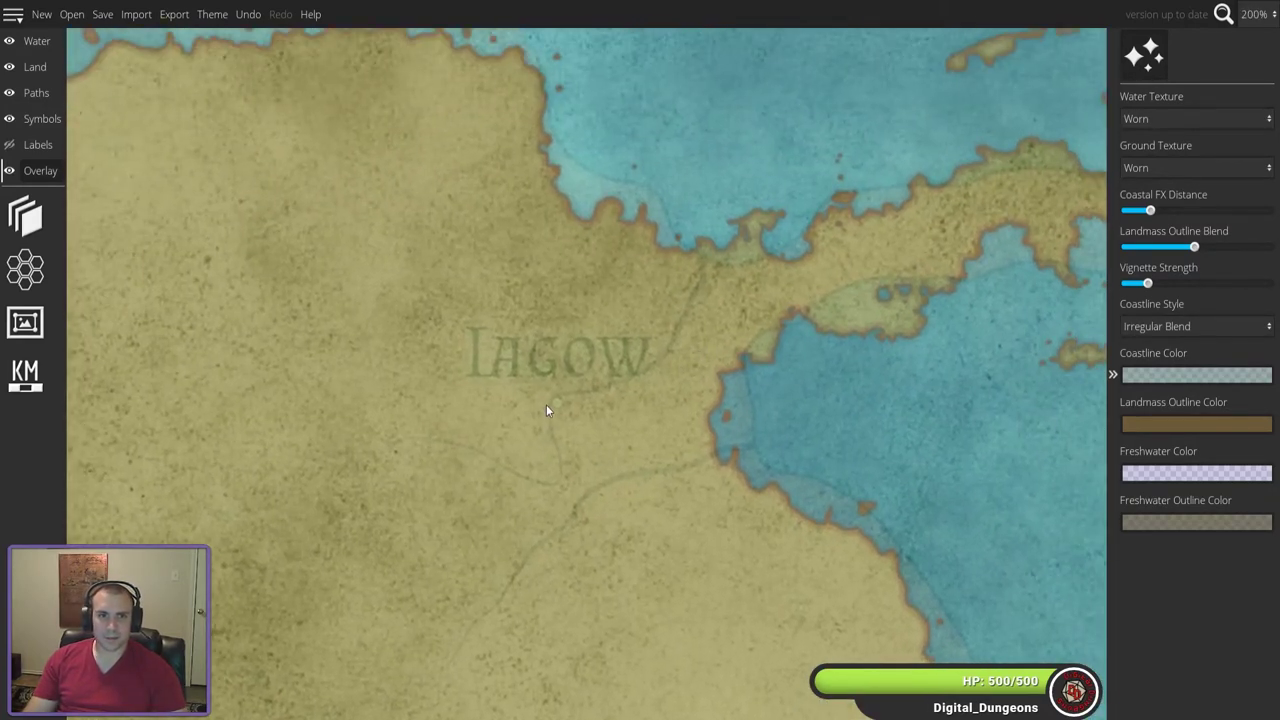
{"action": "left_click", "coordinate": [36, 41]}
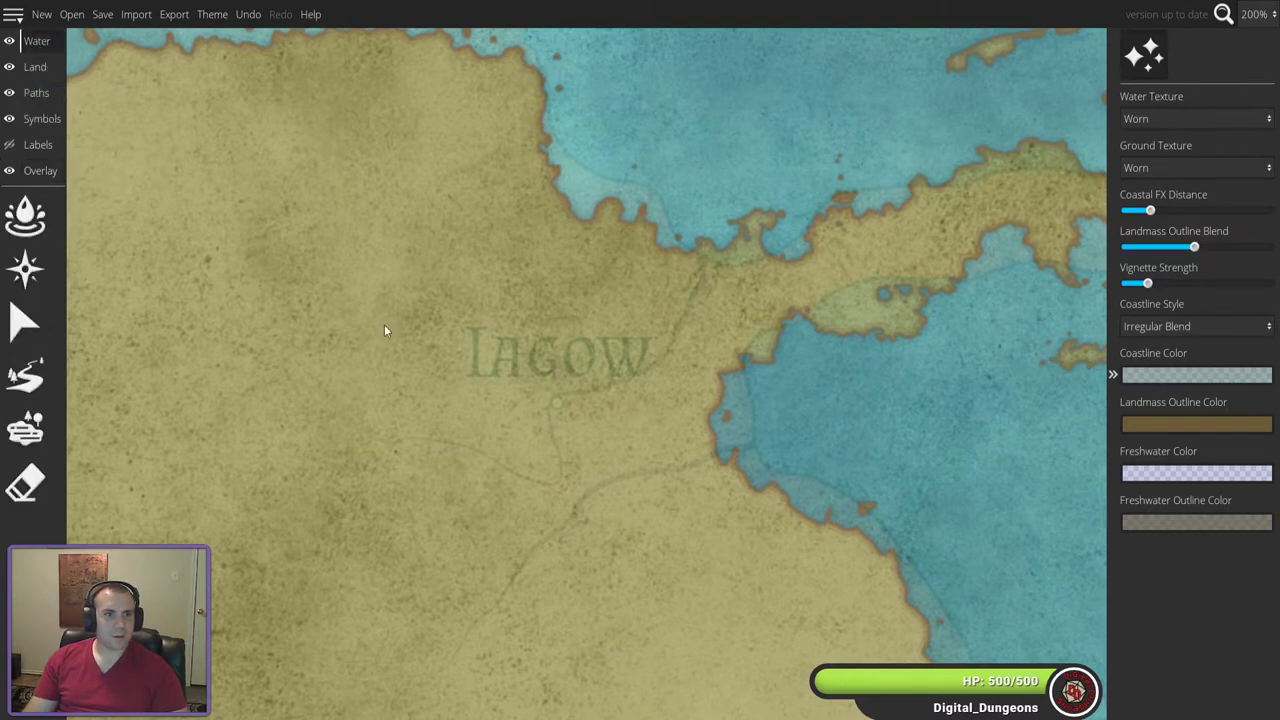
{"action": "left_click", "coordinate": [25, 376]}
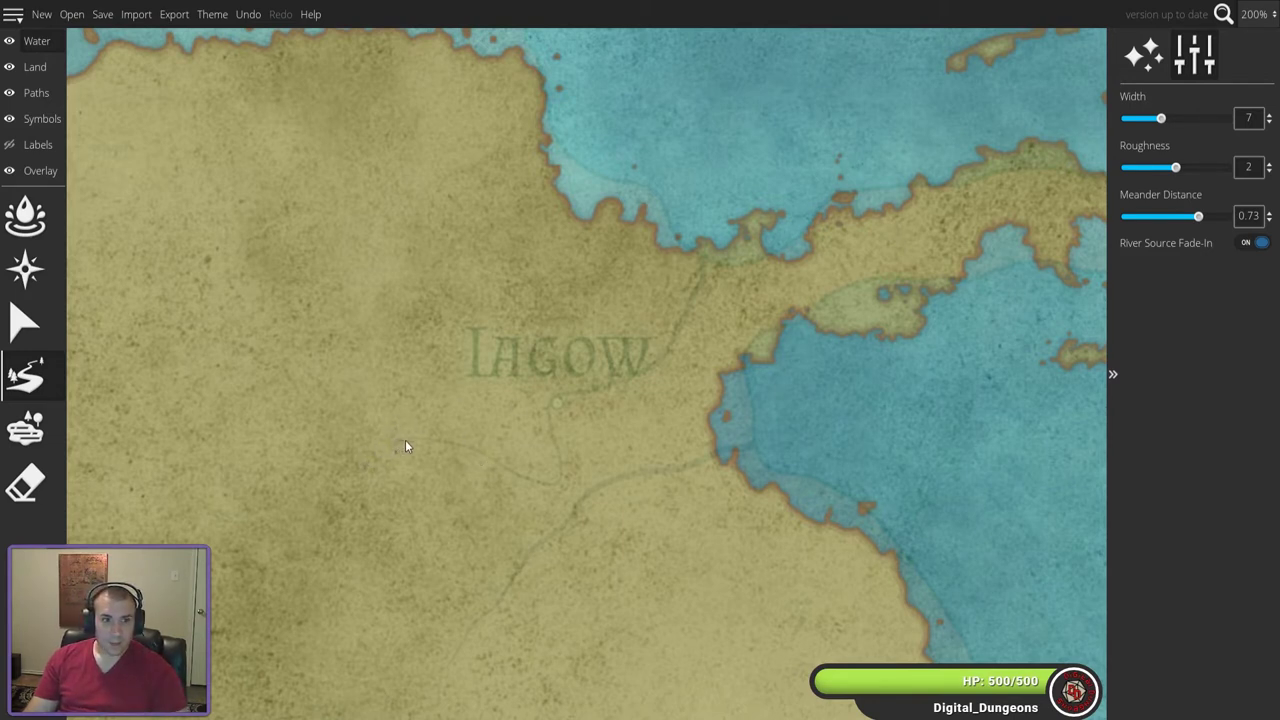
{"action": "mouse_move", "coordinate": [477, 457]}
{"action": "left_mouse_down"}
{"action": "mouse_move", "coordinate": [528, 479]}
{"action": "mouse_move", "coordinate": [564, 474]}
{"action": "mouse_move", "coordinate": [543, 421]}
{"action": "mouse_move", "coordinate": [549, 390]}
{"action": "mouse_move", "coordinate": [577, 397]}
{"action": "mouse_move", "coordinate": [646, 371]}
{"action": "mouse_move", "coordinate": [682, 327]}
{"action": "left_mouse_up"}
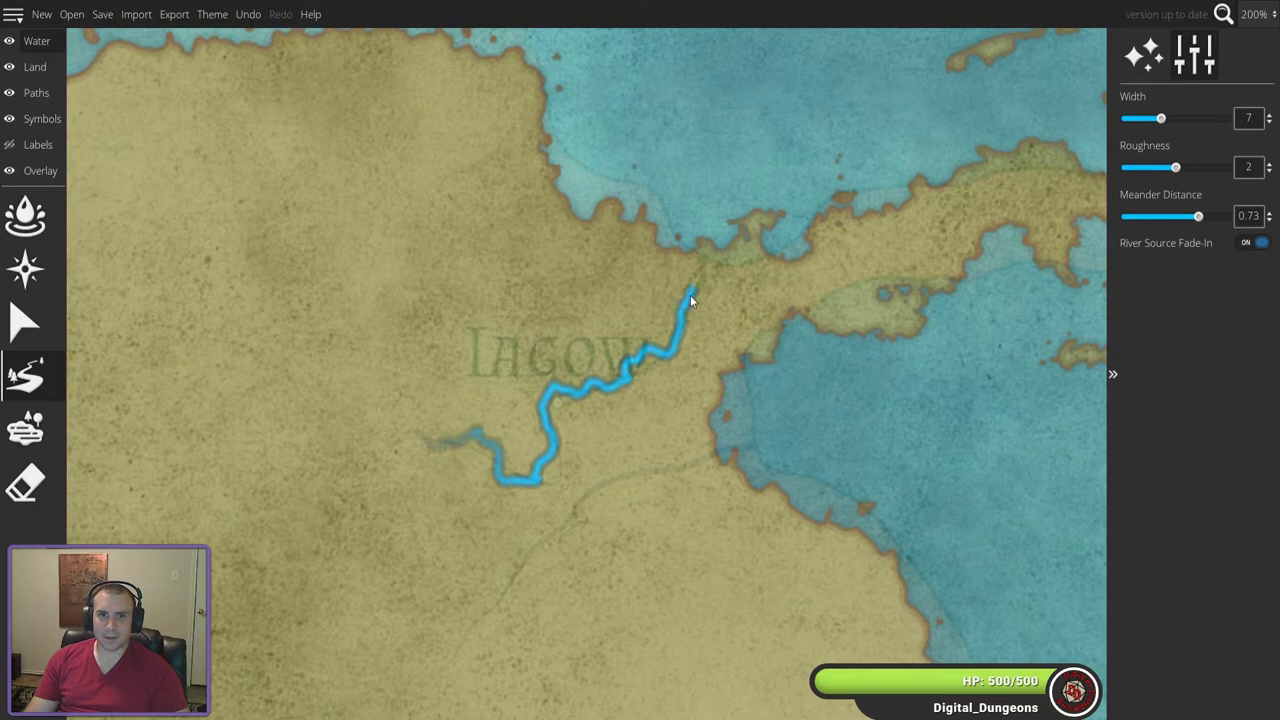
{"action": "left_click_drag", "start_coordinate": [708, 262], "coordinate": [709, 241]}
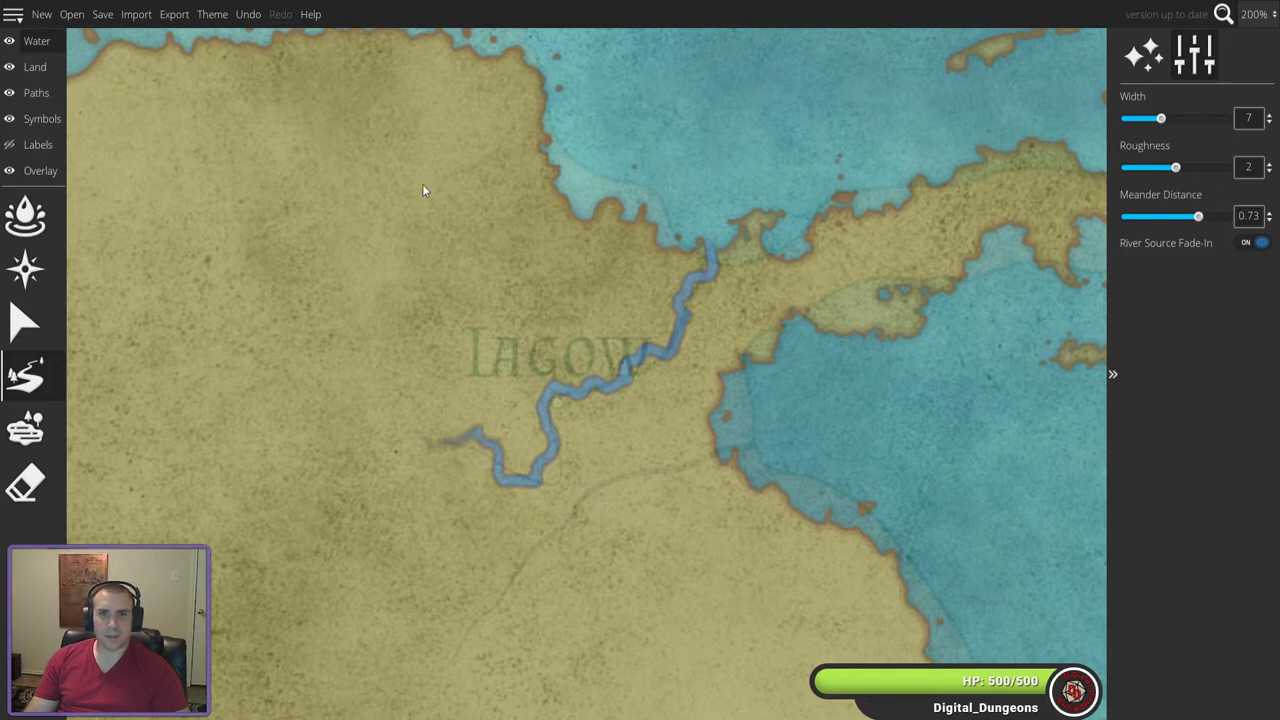
{"action": "mouse_move", "coordinate": [433, 168]}
{"action": "left_mouse_down"}
{"action": "mouse_move", "coordinate": [377, 212]}
{"action": "mouse_move", "coordinate": [276, 350]}
{"action": "mouse_move", "coordinate": [170, 545]}
{"action": "left_mouse_up"}
{"action": "mouse_move", "coordinate": [415, 168]}
{"action": "left_mouse_down"}
{"action": "mouse_move", "coordinate": [310, 163]}
{"action": "mouse_move", "coordinate": [329, 150]}
{"action": "mouse_move", "coordinate": [326, 163]}
{"action": "mouse_move", "coordinate": [279, 167]}
{"action": "mouse_move", "coordinate": [286, 237]}
{"action": "mouse_move", "coordinate": [366, 277]}
{"action": "mouse_move", "coordinate": [414, 363]}
{"action": "mouse_move", "coordinate": [366, 395]}
{"action": "mouse_move", "coordinate": [154, 349]}
{"action": "mouse_move", "coordinate": [202, 209]}
{"action": "mouse_move", "coordinate": [368, 255]}
{"action": "mouse_move", "coordinate": [258, 211]}
{"action": "mouse_move", "coordinate": [260, 288]}
{"action": "mouse_move", "coordinate": [277, 298]}
{"action": "mouse_move", "coordinate": [296, 284]}
{"action": "mouse_move", "coordinate": [291, 264]}
{"action": "mouse_move", "coordinate": [270, 258]}
{"action": "mouse_move", "coordinate": [256, 273]}
{"action": "left_mouse_up"}
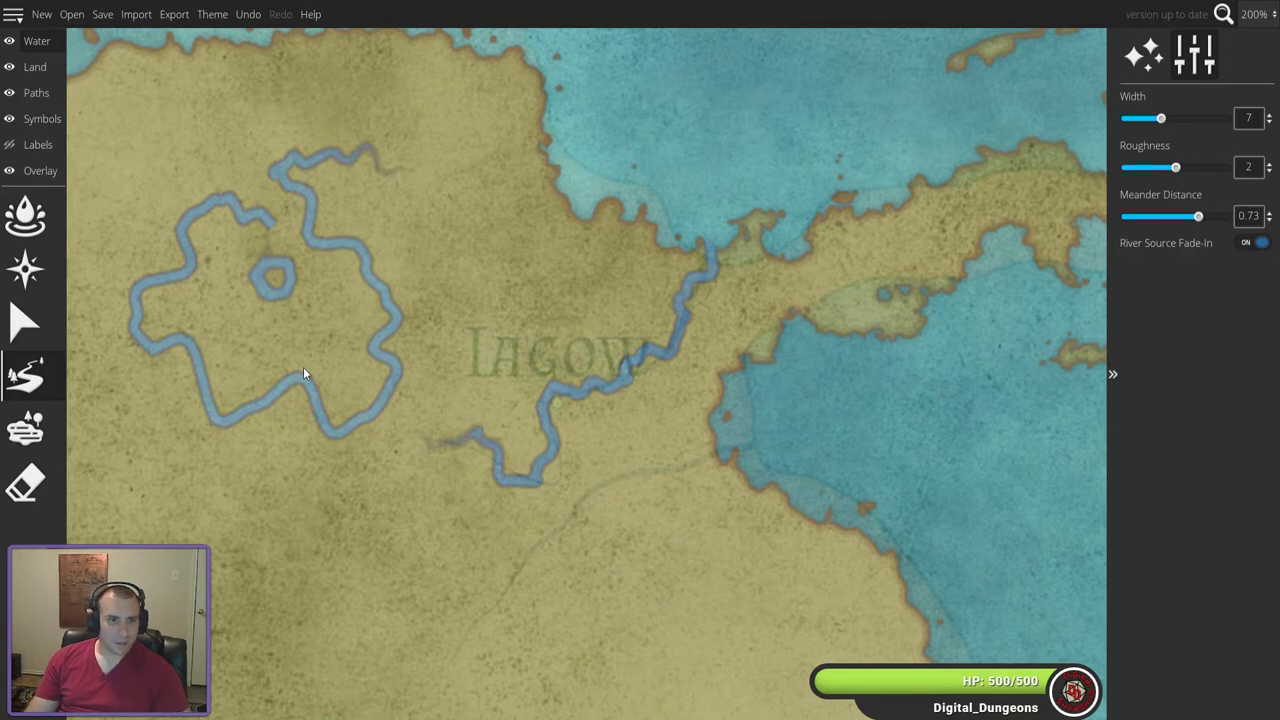
{"action": "key", "text": "ctrl+z"}
{"action": "key", "text": "ctrl+z"}
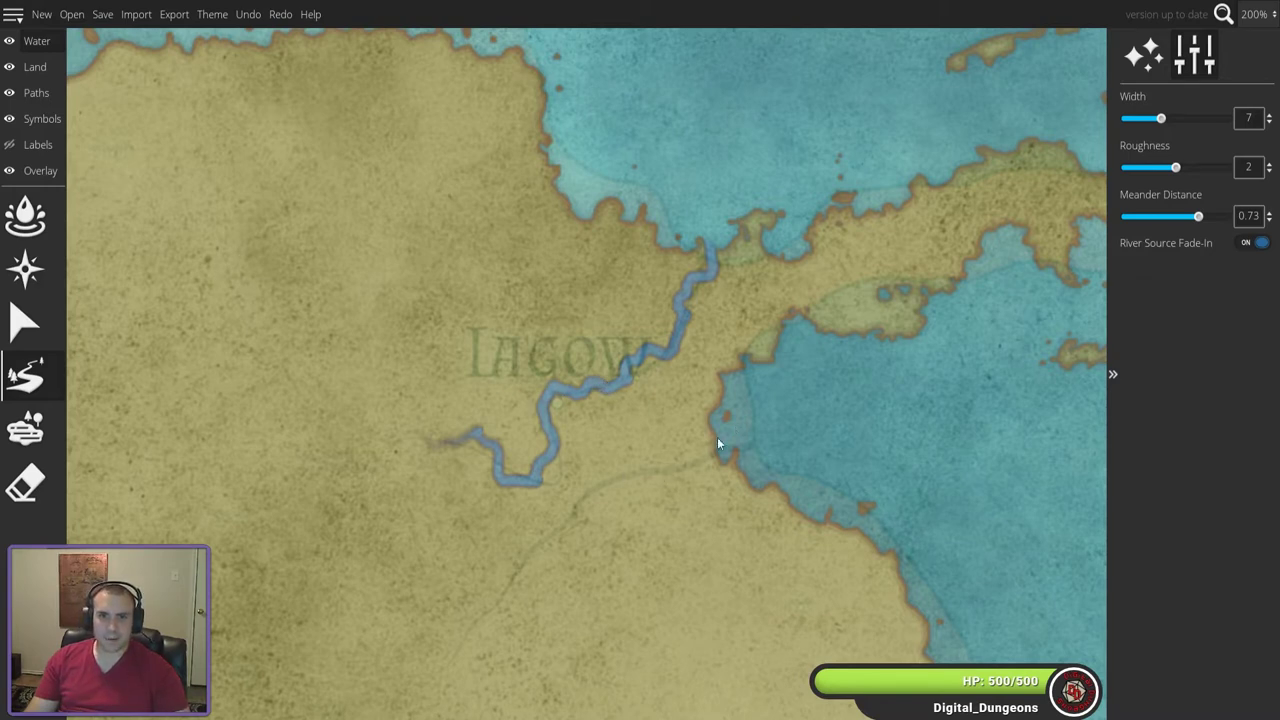
- Set the river width to 6 and raise the trace overlay opacity to 0.47 for the Aarephell region
{"action": "key", "text": "bracketleft"}
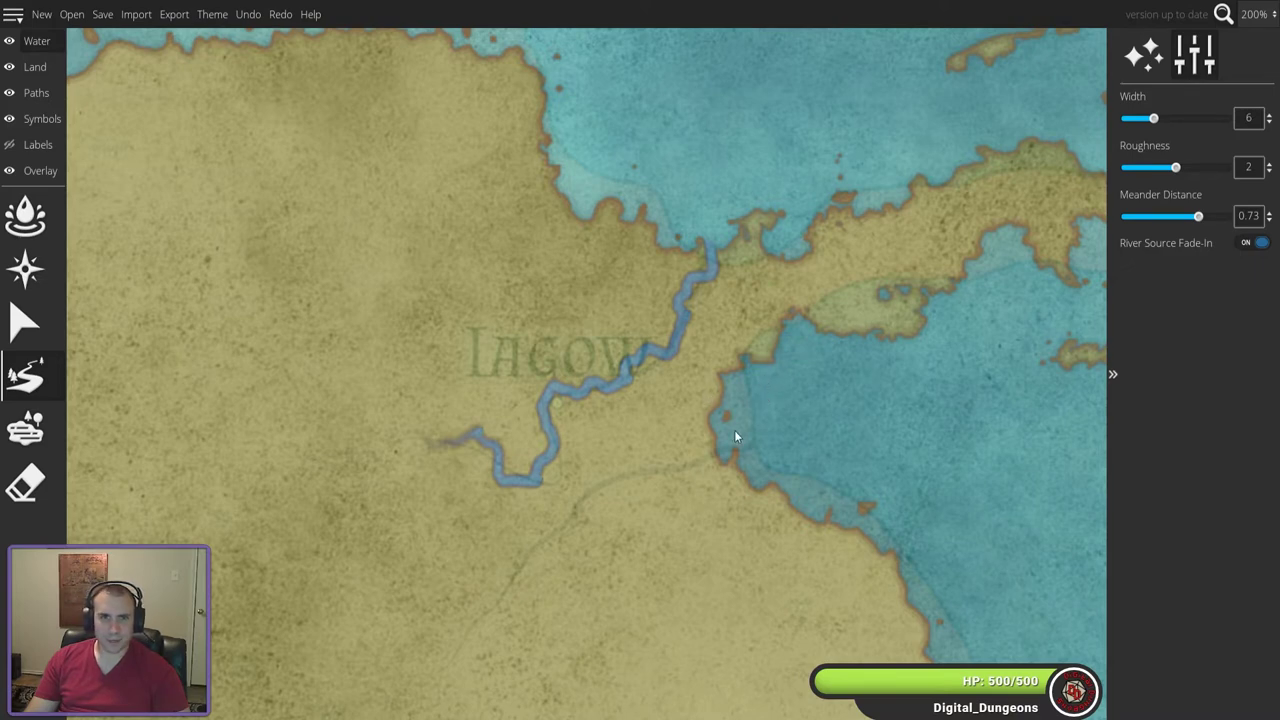
{"action": "scroll", "coordinate": [734, 436], "scroll_direction": "down", "scroll_amount": 5}
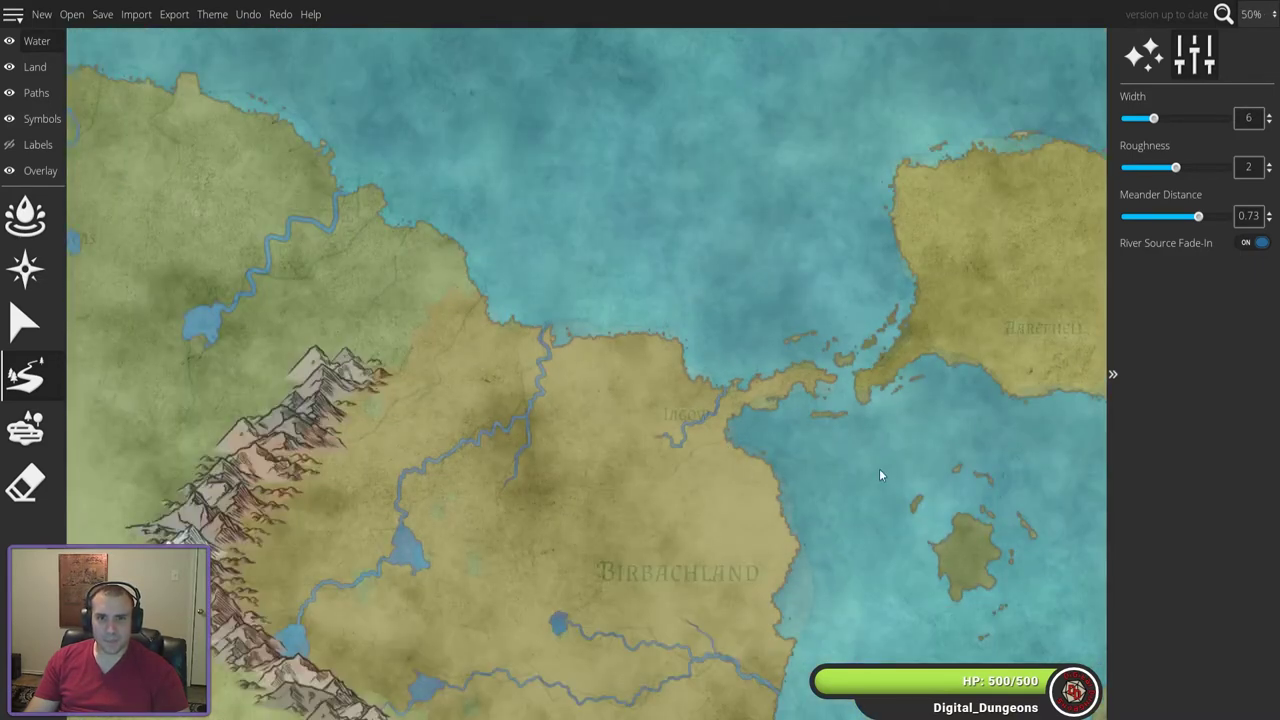
{"action": "left_click_drag", "start_coordinate": [1020, 452], "coordinate": [645, 544]}
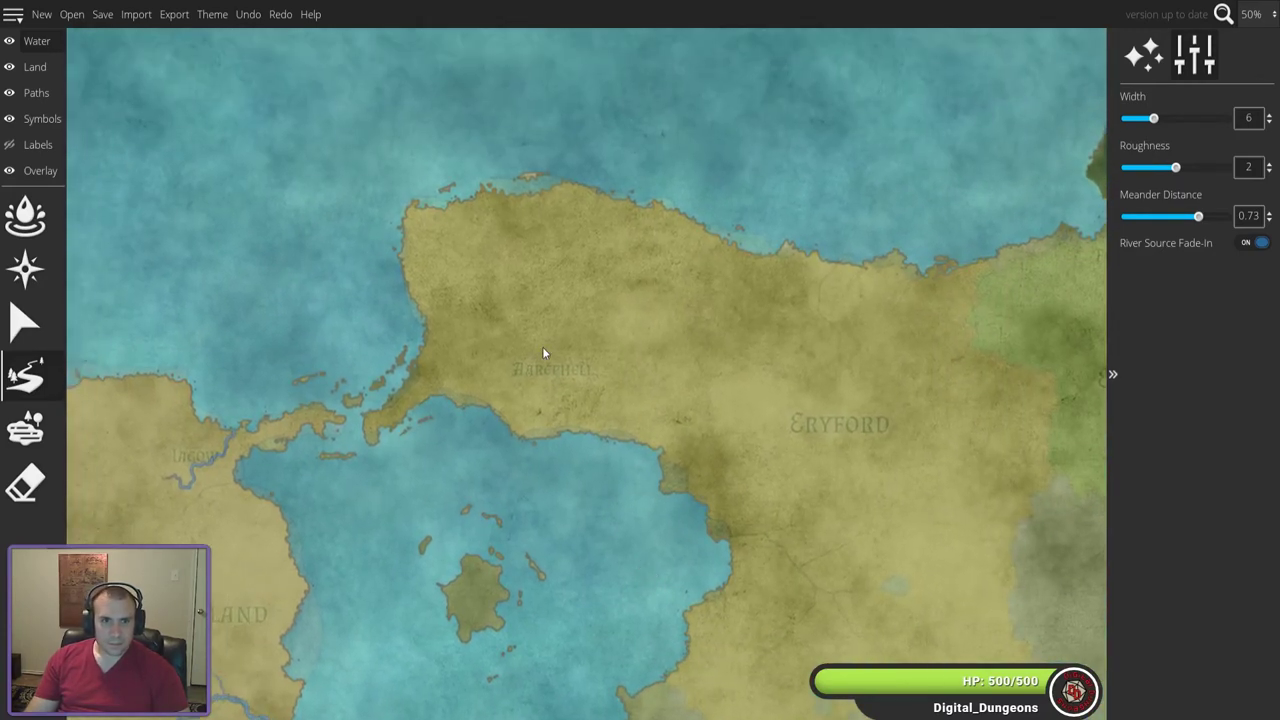
{"action": "scroll", "coordinate": [544, 352], "scroll_direction": "up", "scroll_amount": 3}
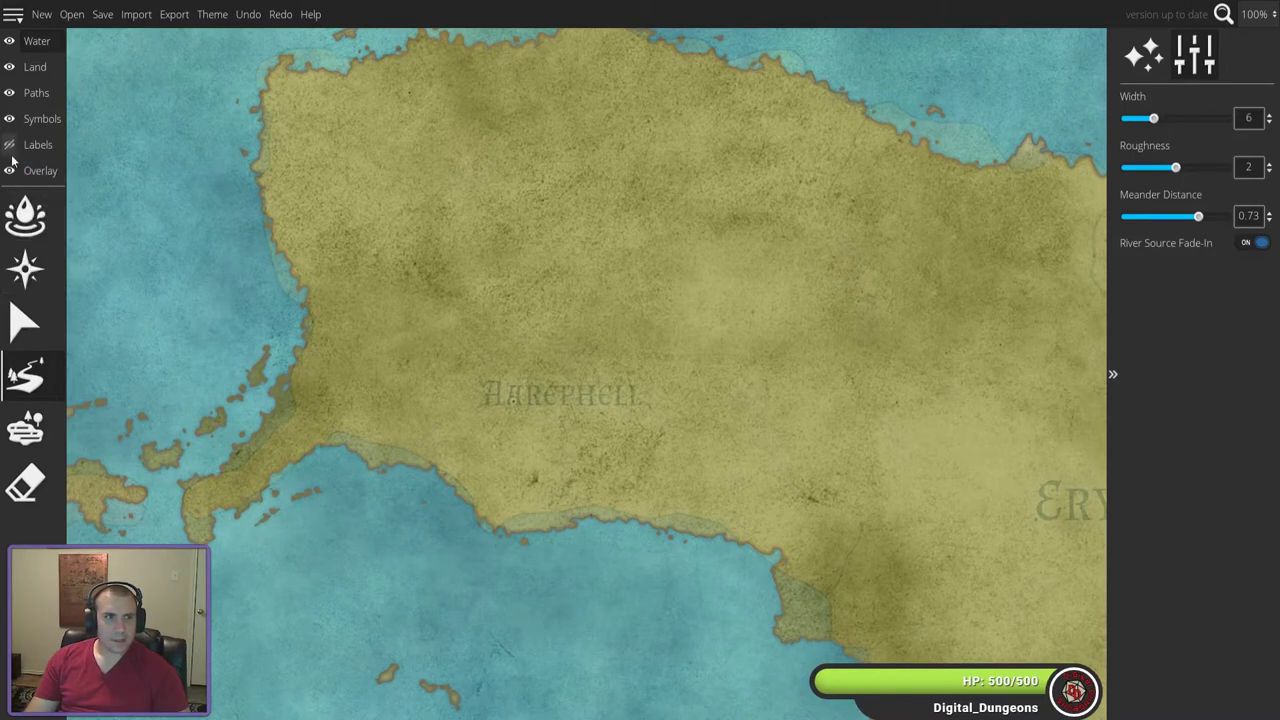
{"action": "left_click", "coordinate": [40, 170]}
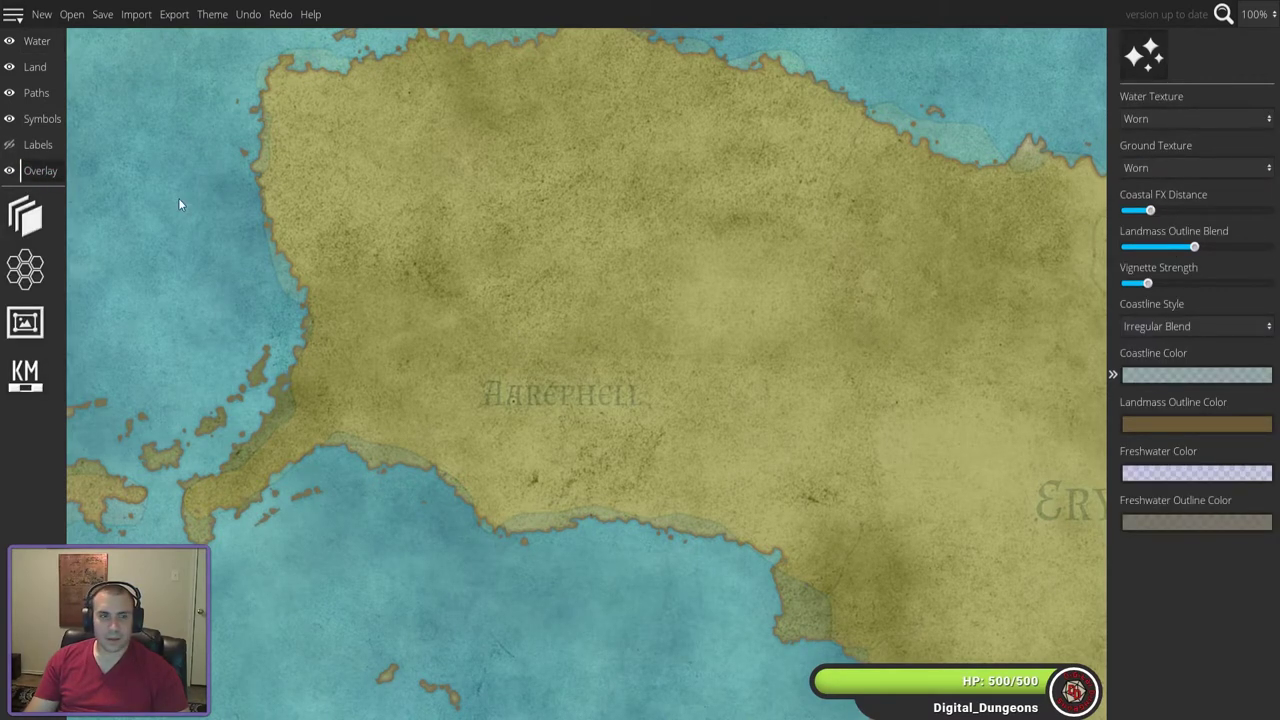
{"action": "left_click", "coordinate": [28, 222]}
{"action": "mouse_move", "coordinate": [1145, 236]}
{"action": "left_mouse_down"}
{"action": "mouse_move", "coordinate": [1190, 237]}
{"action": "mouse_move", "coordinate": [1172, 237]}
{"action": "left_mouse_up"}
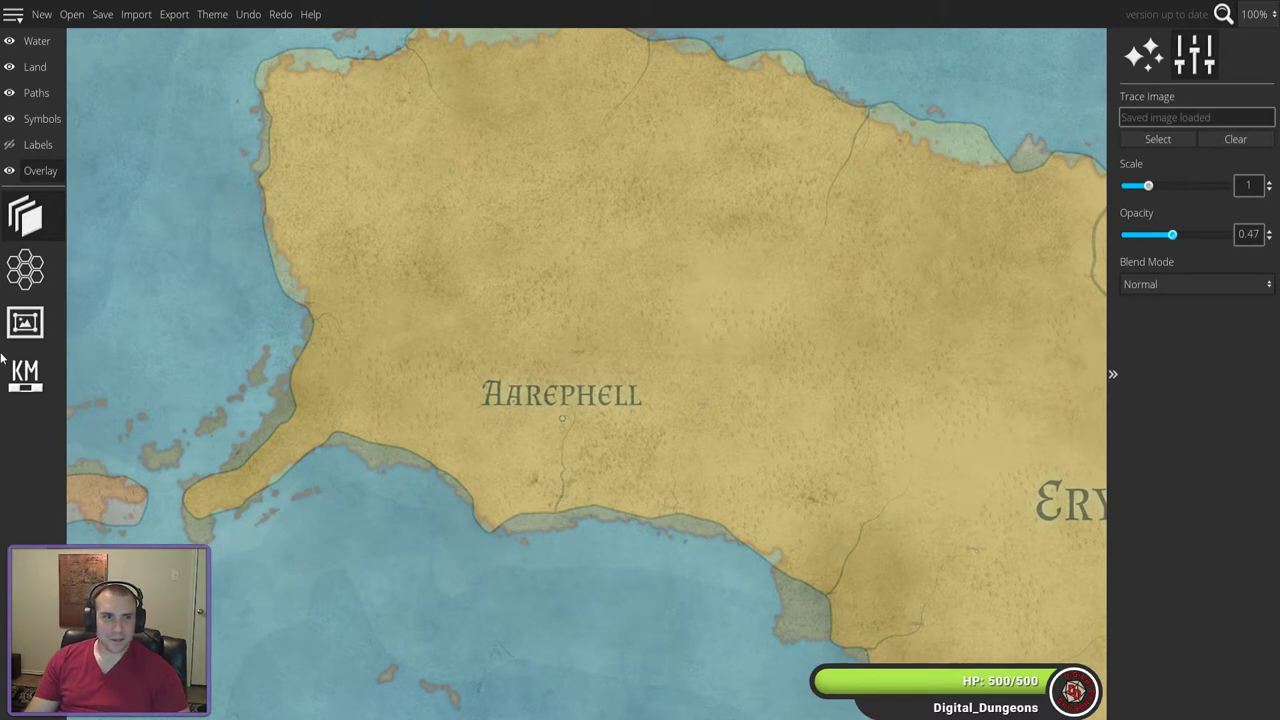
- Draw a width 6 river from just below the Aarephell label down to the southern coast
{"action": "left_click", "coordinate": [36, 41]}
{"action": "left_click", "coordinate": [25, 375]}
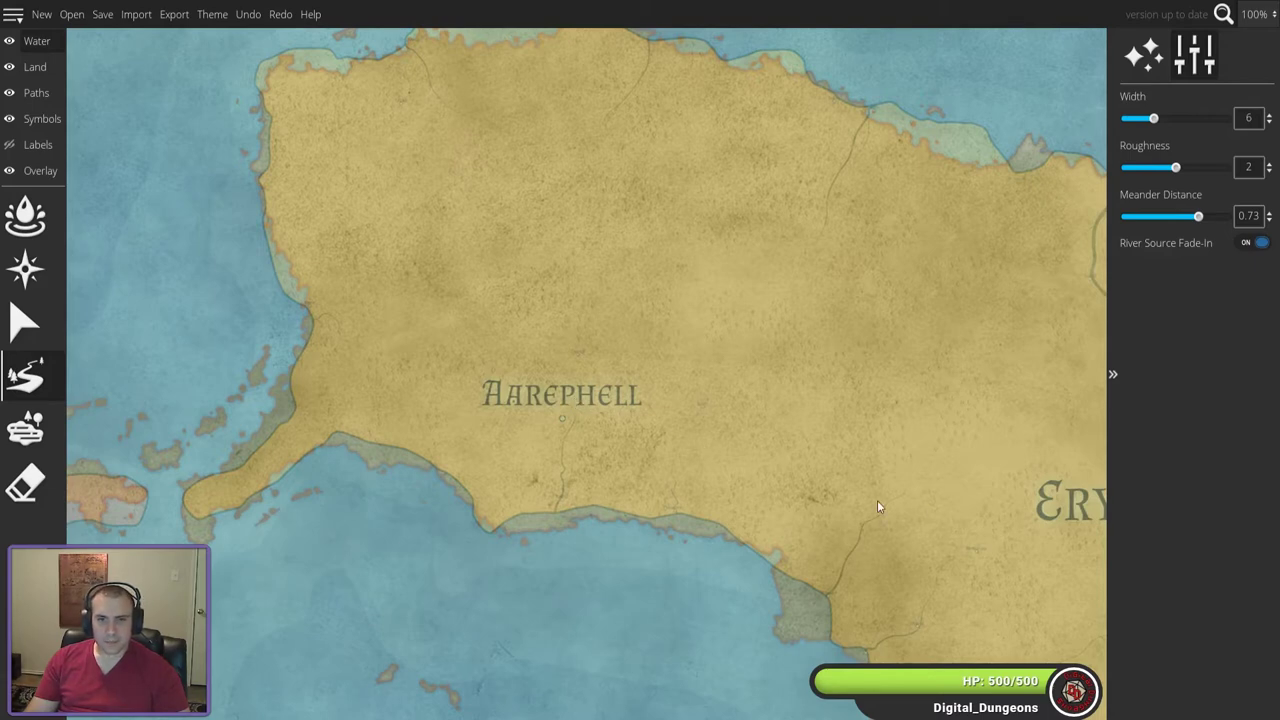
{"action": "scroll", "coordinate": [877, 507], "scroll_direction": "down", "scroll_amount": 1}
{"action": "left_click_drag", "start_coordinate": [908, 506], "coordinate": [842, 553]}
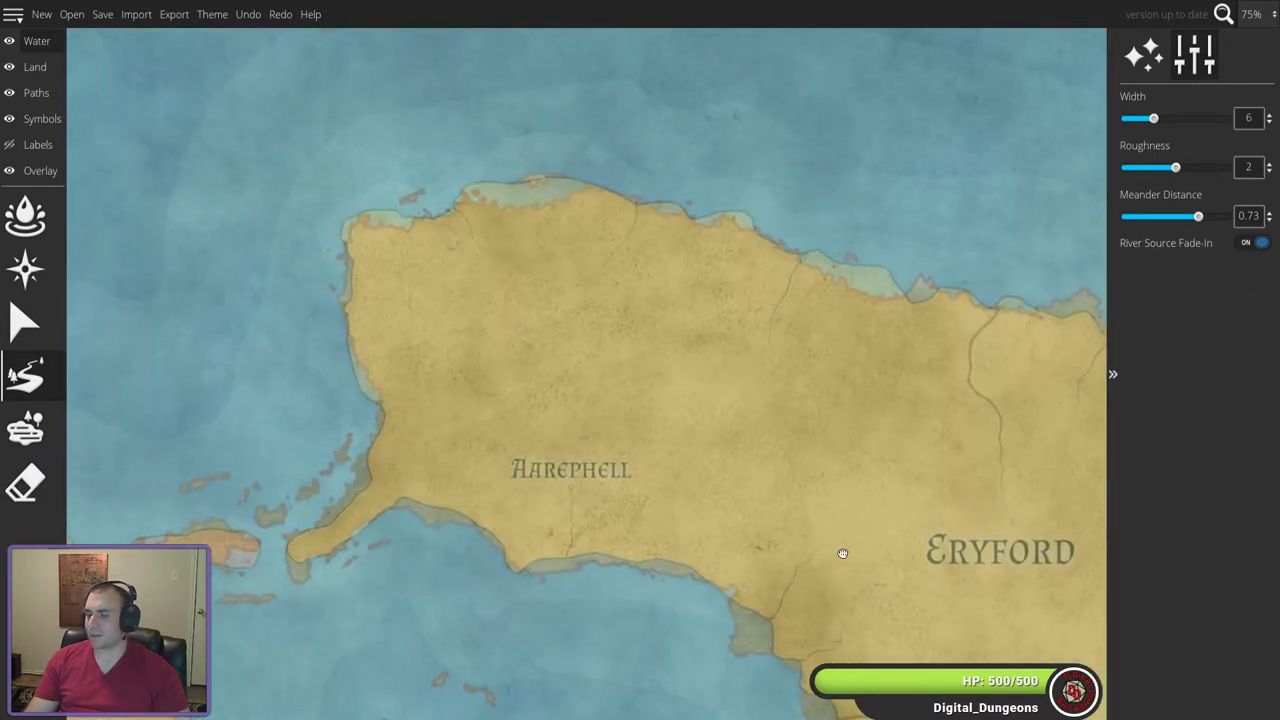
{"action": "left_click_drag", "start_coordinate": [843, 553], "coordinate": [832, 534]}
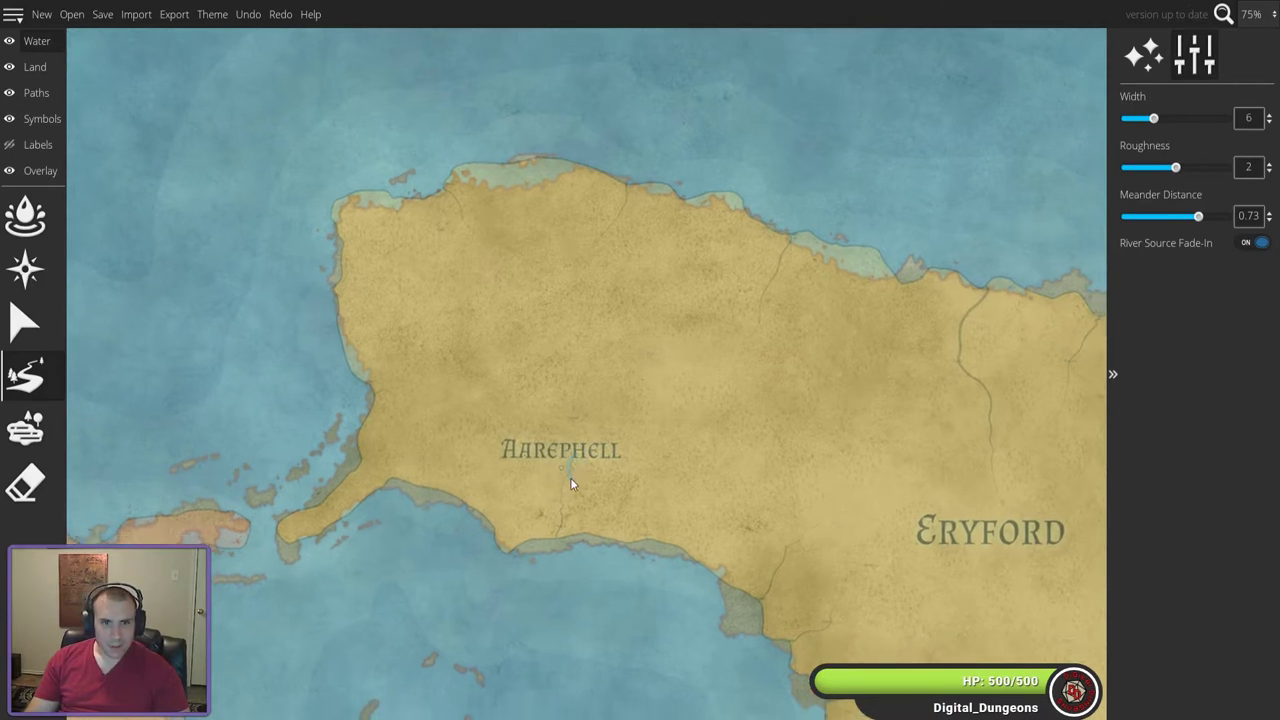
{"action": "left_click", "coordinate": [566, 541]}
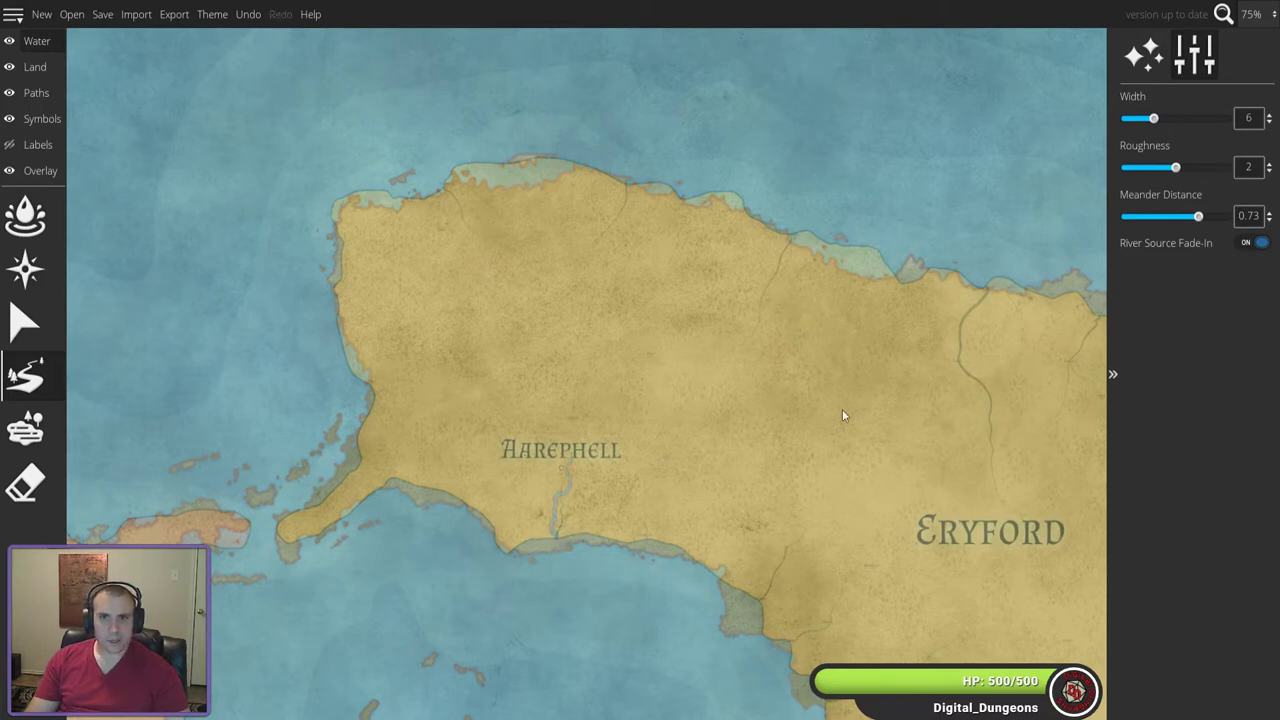
- Raise the trace overlay opacity to 0.71 and examine the reference map's rivers, forests and towns around Aarephell and Eryford
{"action": "key", "text": "Down"}
{"action": "key", "text": "Right"}
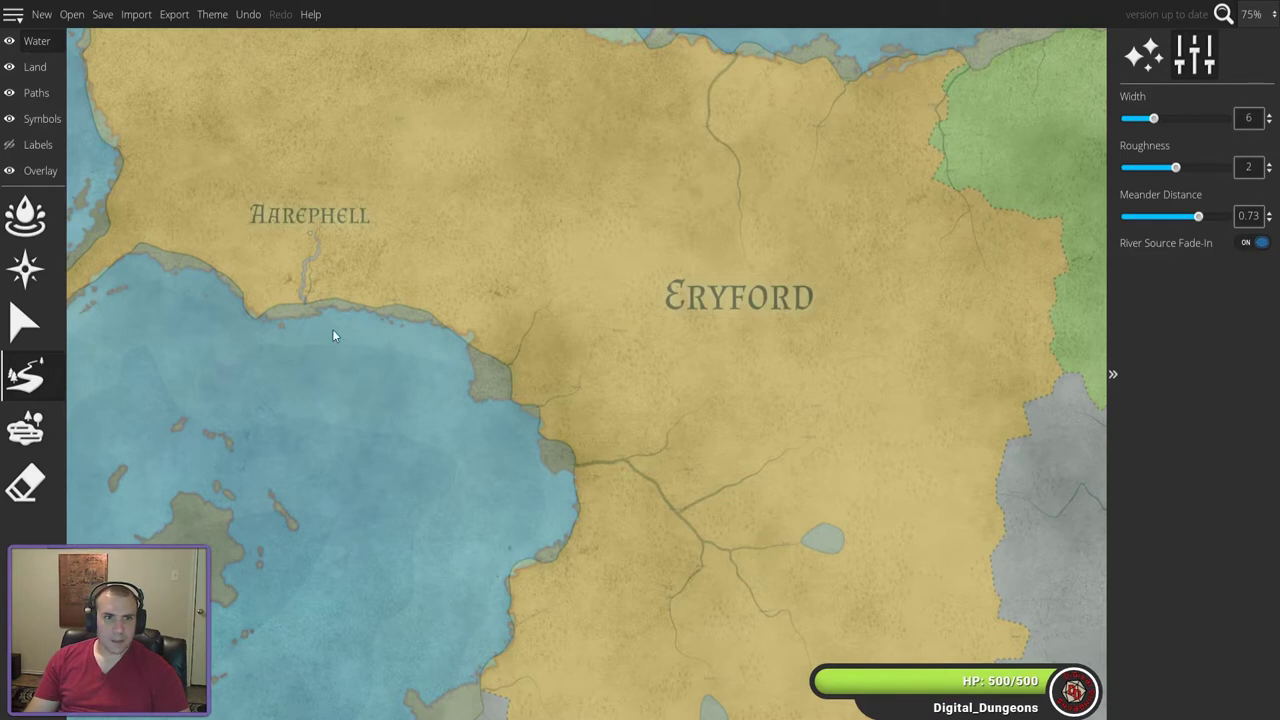
{"action": "left_click_drag", "start_coordinate": [354, 286], "coordinate": [486, 423]}
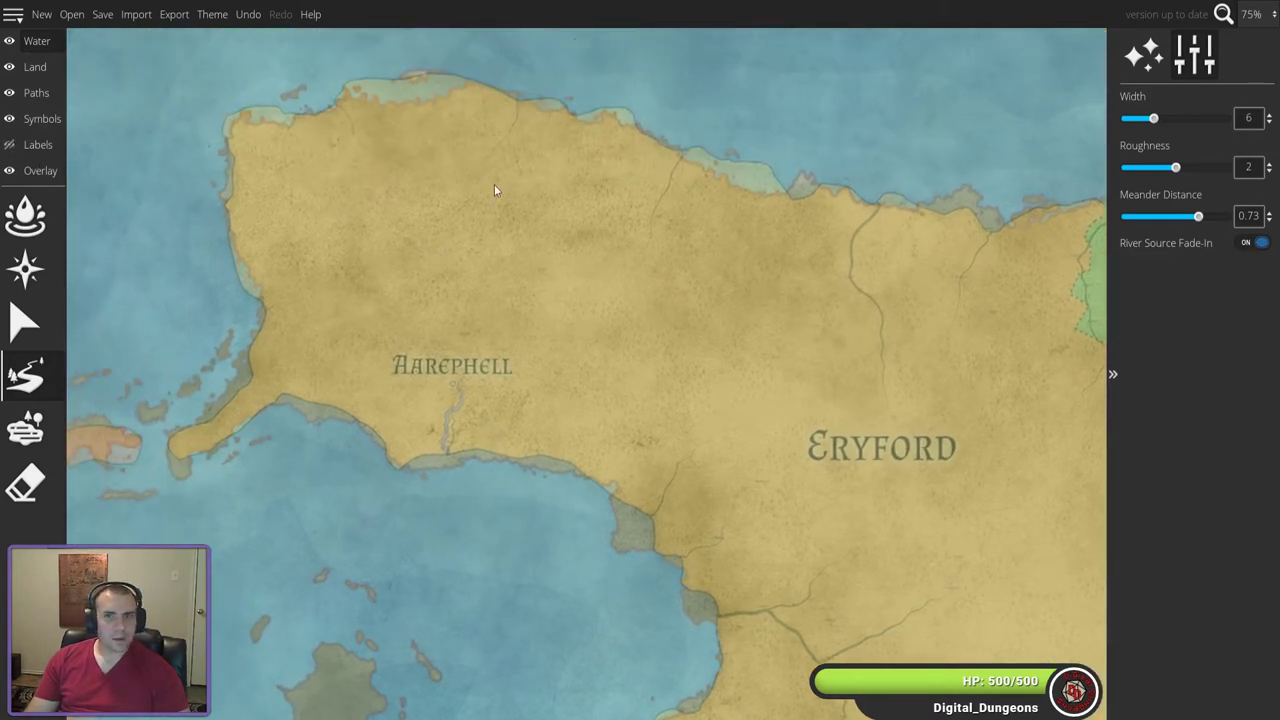
{"action": "left_click", "coordinate": [28, 171]}
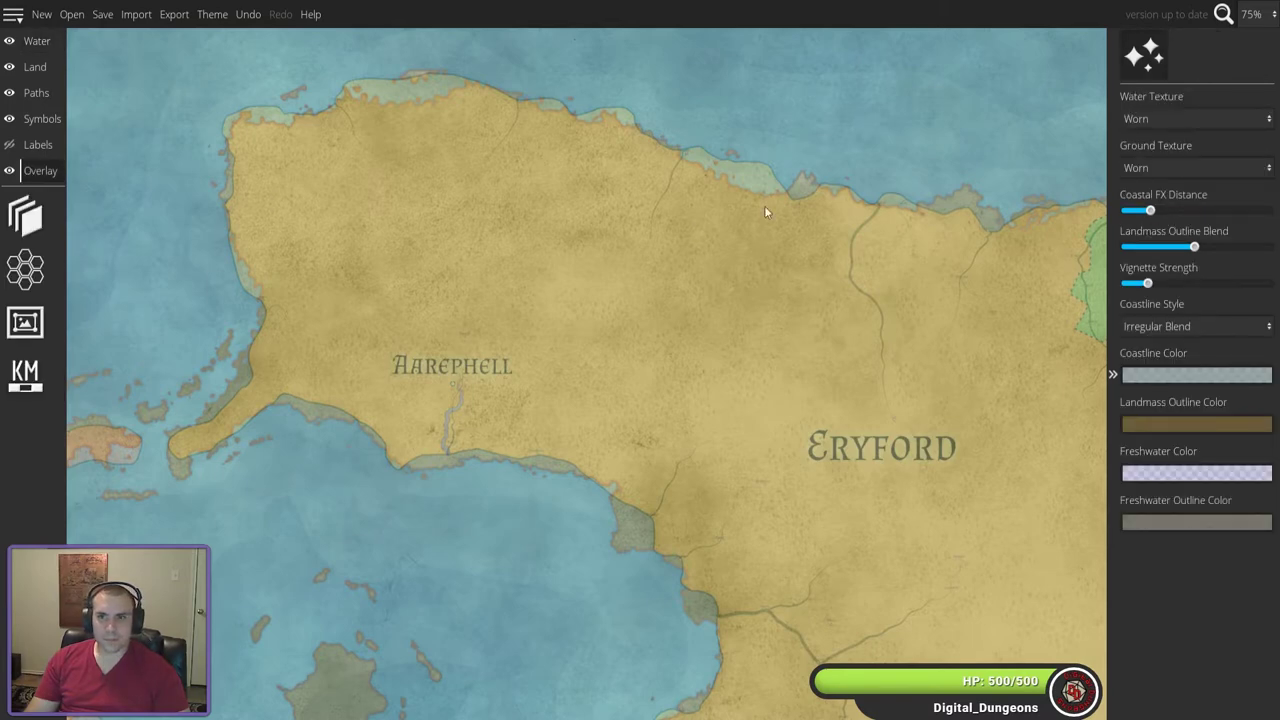
{"action": "left_click", "coordinate": [35, 233]}
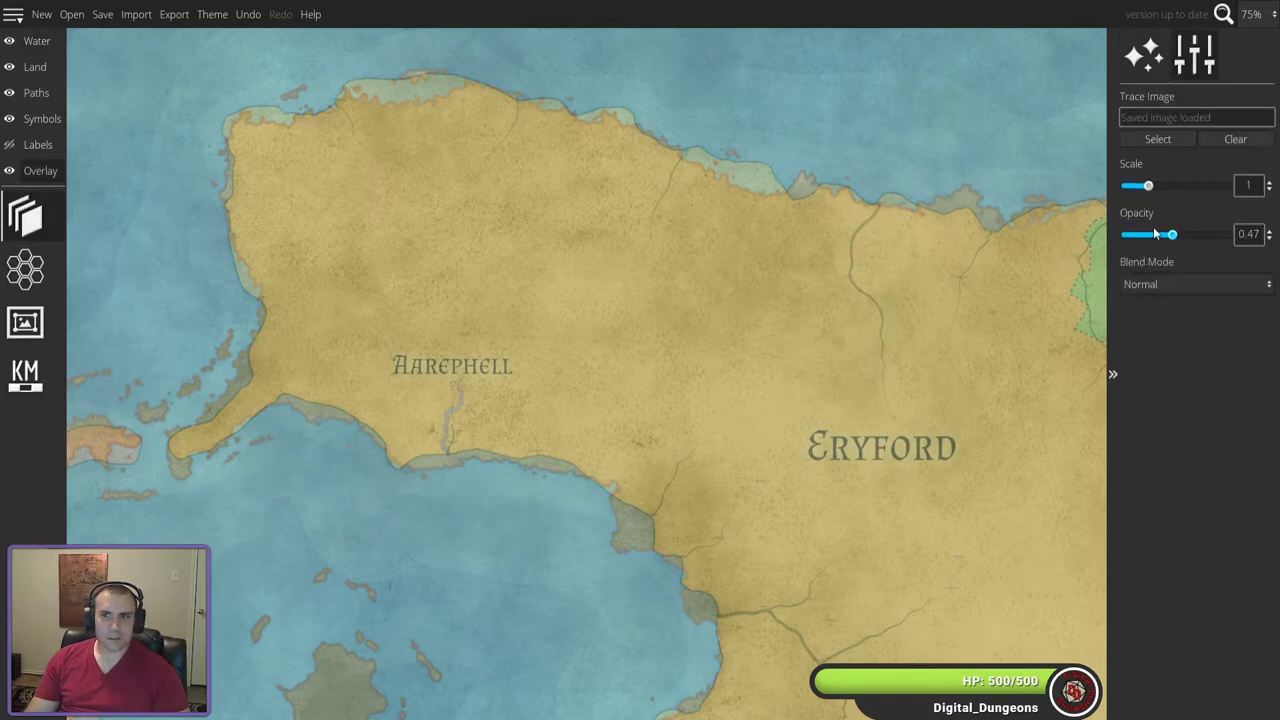
{"action": "left_click_drag", "start_coordinate": [1158, 231], "coordinate": [1177, 248]}
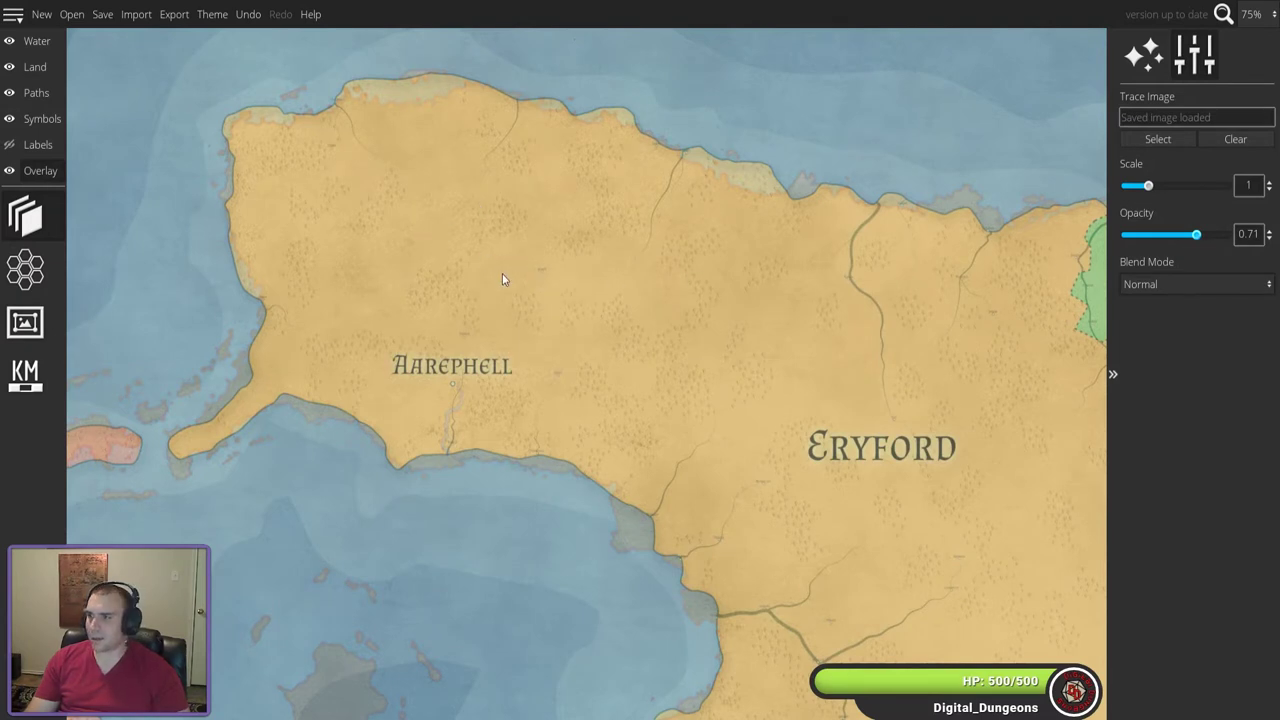
{"action": "scroll", "coordinate": [520, 297], "scroll_direction": "up", "scroll_amount": 5}
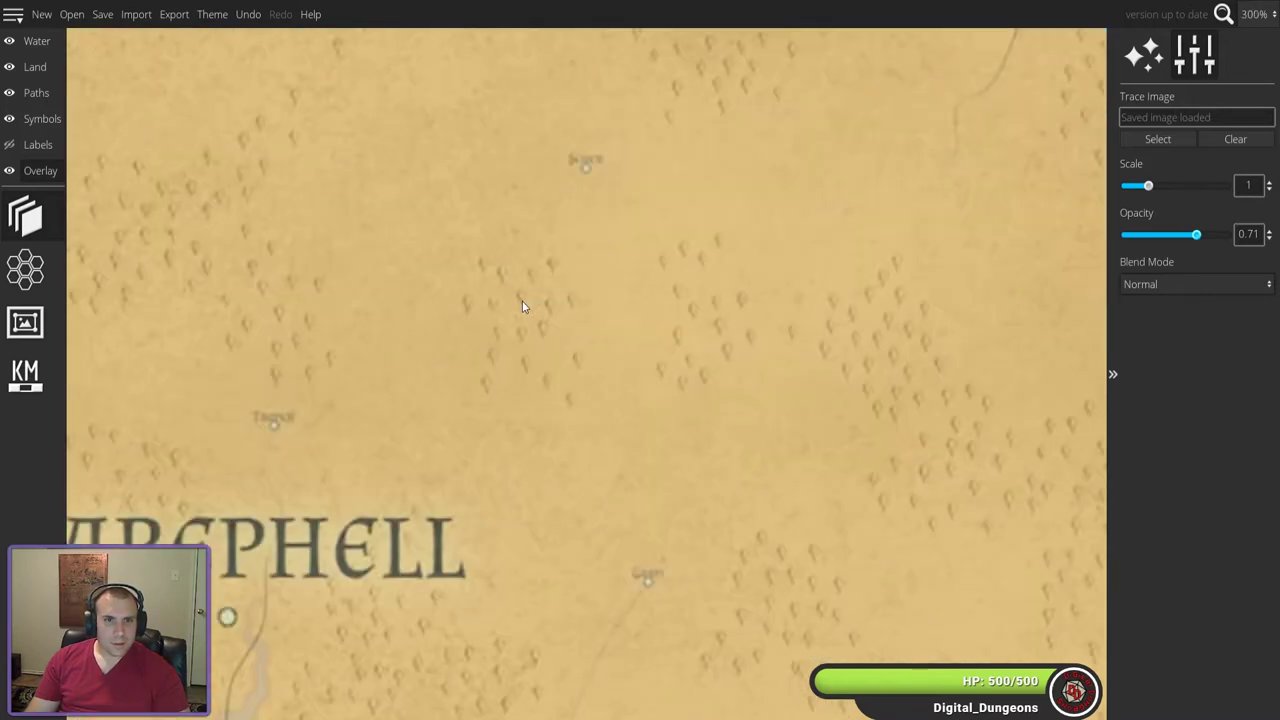
{"action": "scroll", "coordinate": [522, 306], "scroll_direction": "down", "scroll_amount": 2}
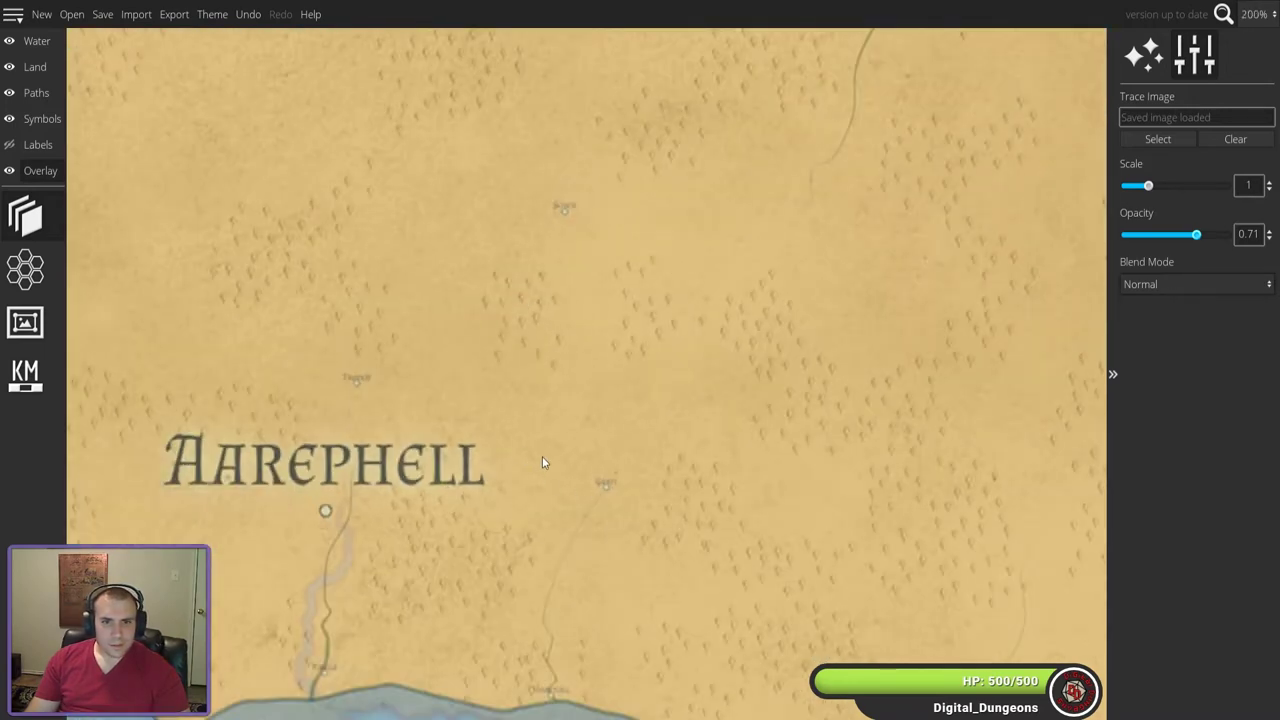
{"action": "scroll", "coordinate": [521, 308], "scroll_direction": "down", "scroll_amount": 4}
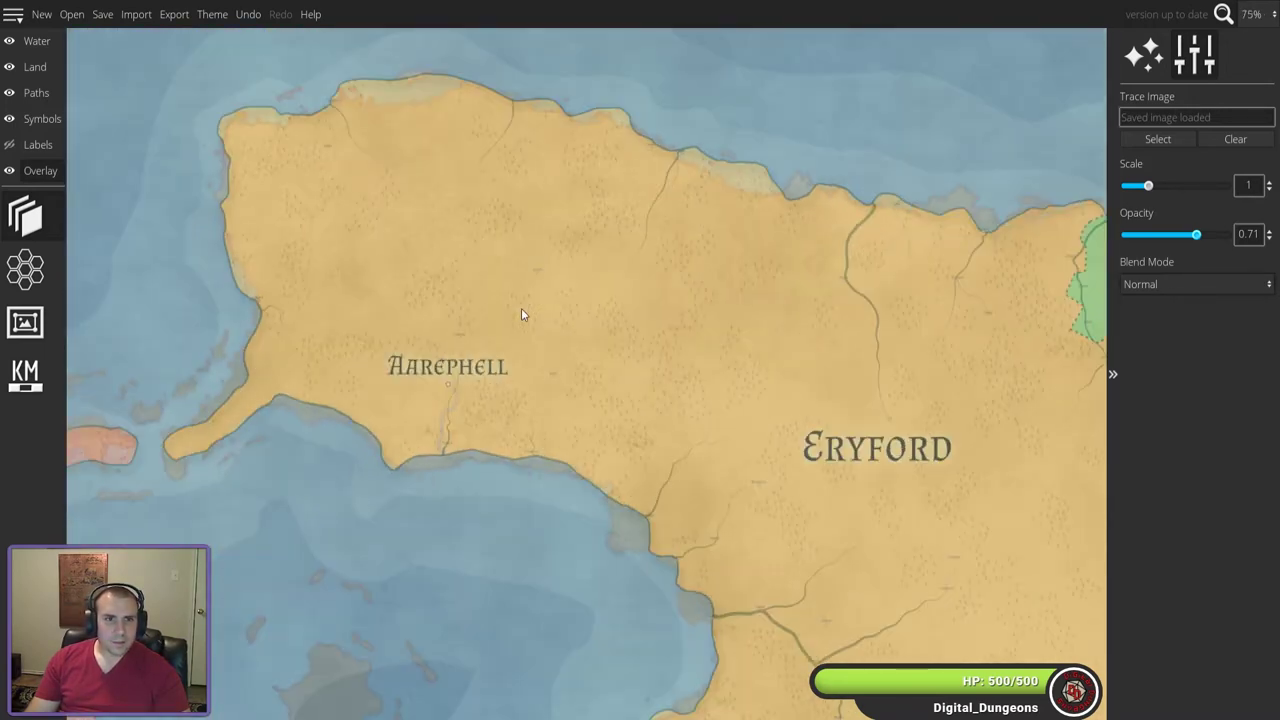
{"action": "scroll", "coordinate": [521, 312], "scroll_direction": "up", "scroll_amount": 1}
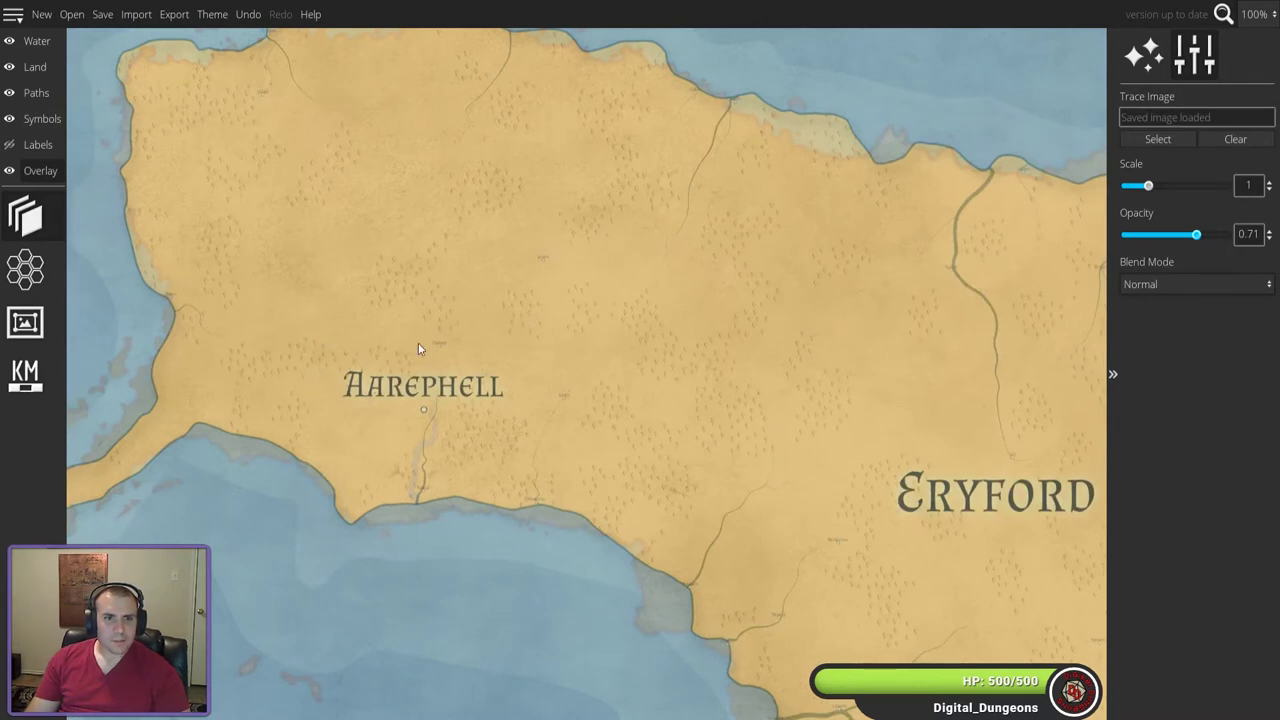
{"action": "scroll", "coordinate": [415, 361], "scroll_direction": "down", "scroll_amount": 1}
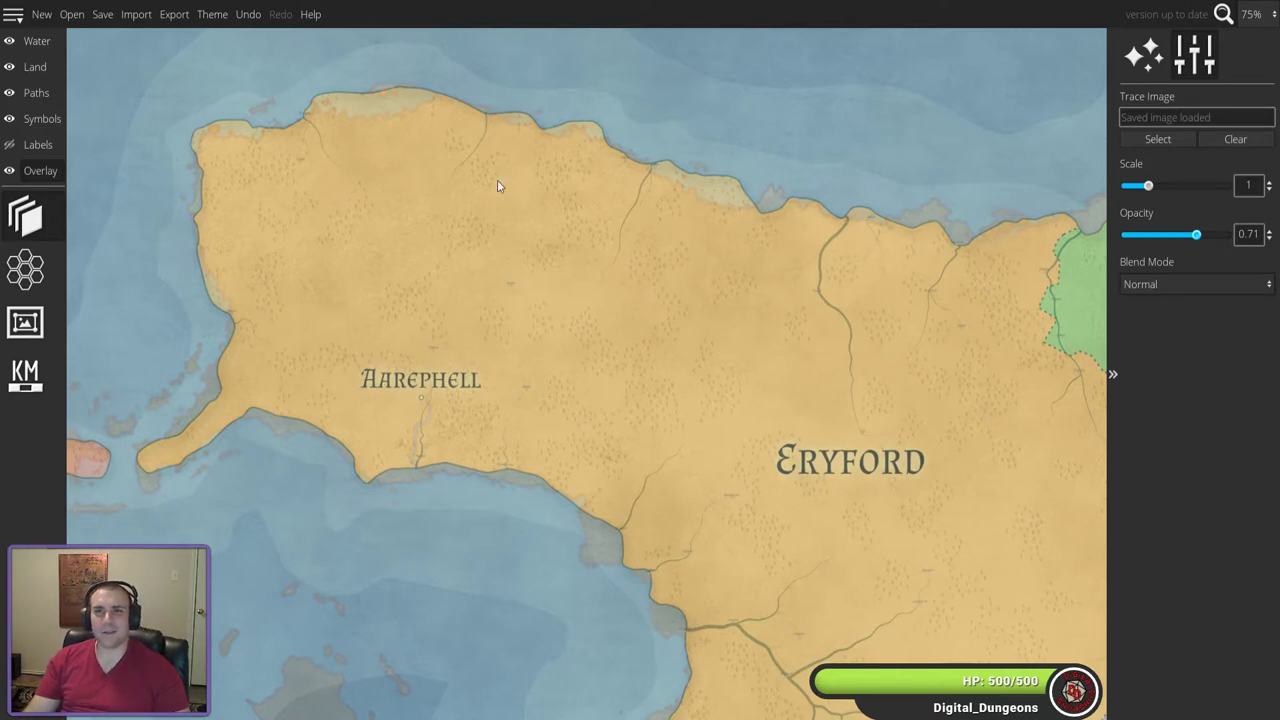
- Lower the trace overlay opacity to 0.33 and return to the Water layer with Eryford's rivers in view
{"action": "left_click_drag", "start_coordinate": [1196, 235], "coordinate": [1159, 240]}
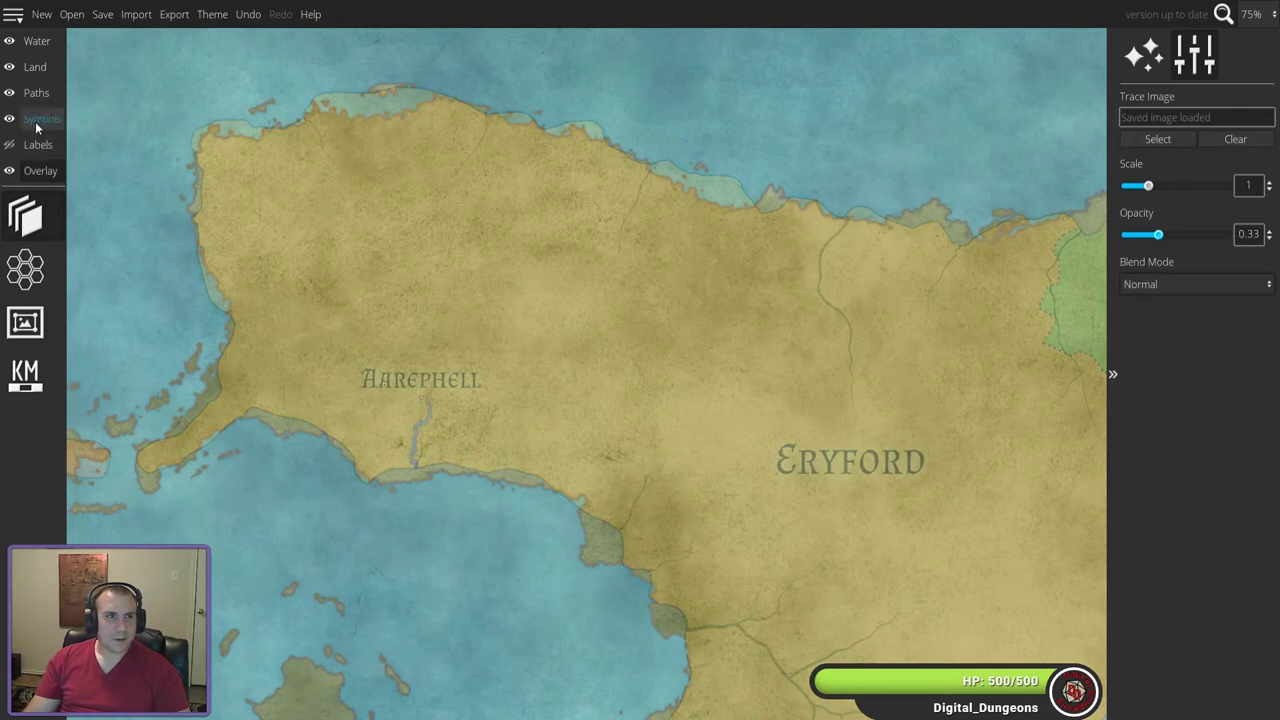
{"action": "left_click", "coordinate": [34, 41]}
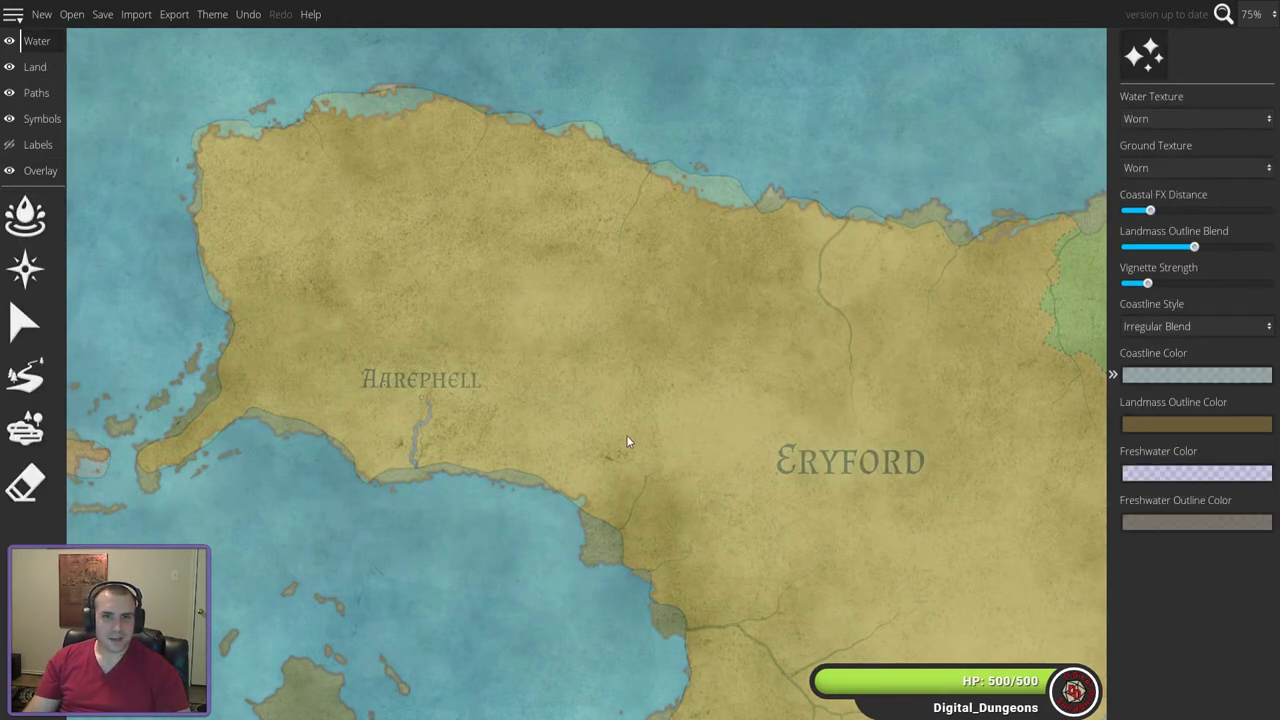
{"action": "left_click_drag", "start_coordinate": [628, 441], "coordinate": [440, 294]}
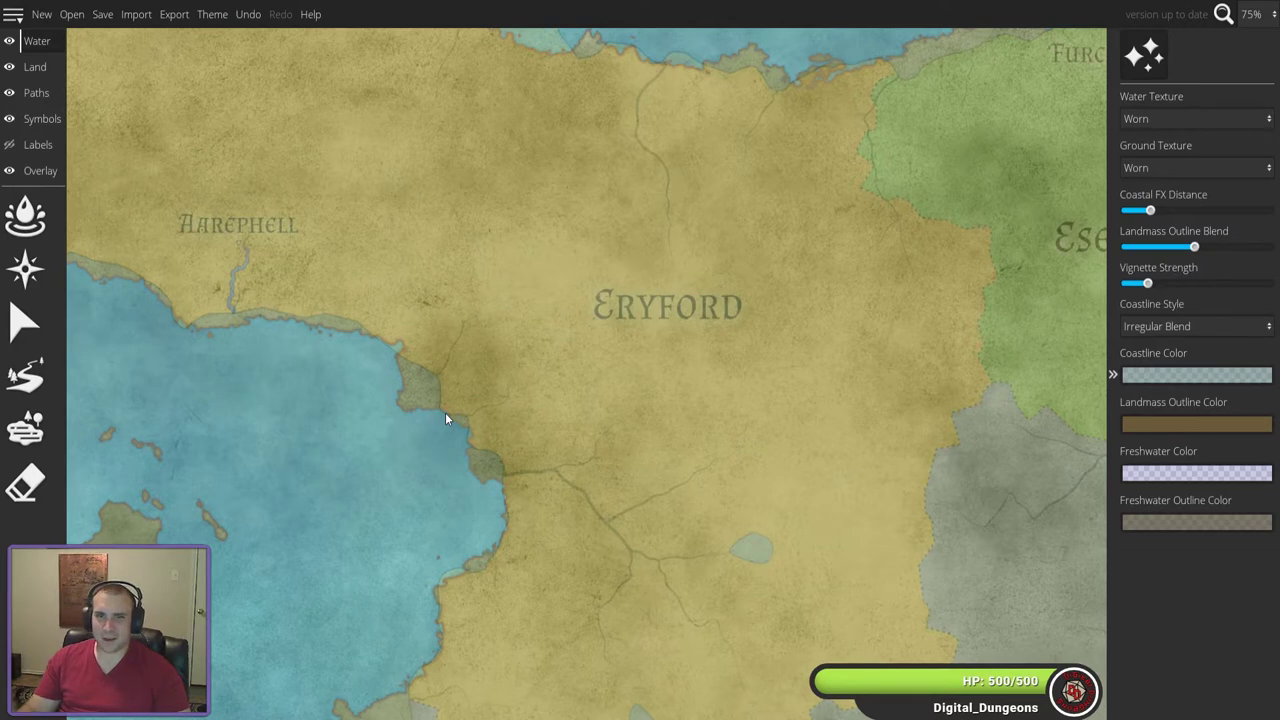
- Place a lake with the size 192 brush over the traced lake southeast of the Eryford label
{"action": "left_click_drag", "start_coordinate": [674, 491], "coordinate": [643, 475]}
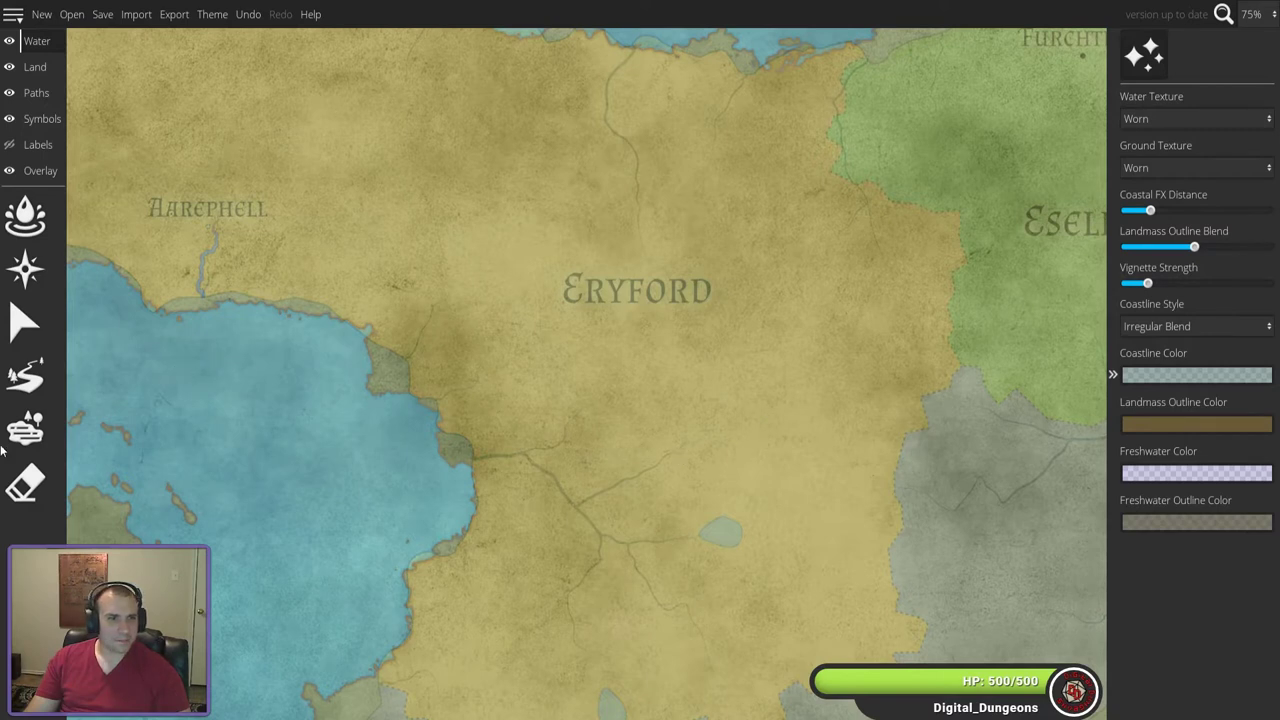
{"action": "key", "text": "b"}
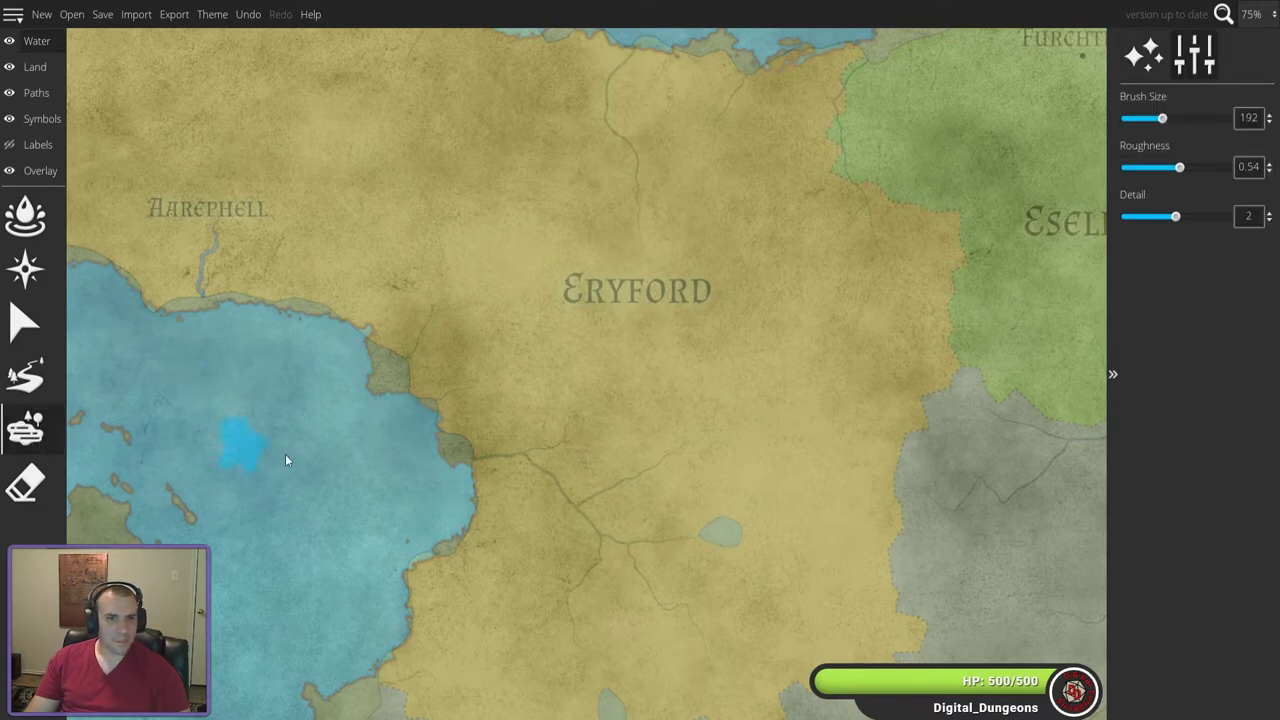
{"action": "left_click", "coordinate": [717, 536]}
- Undo the river beside the lake and draw a width 6 river with source fade-in off from the lake to the western coast
{"action": "key", "text": "r"}
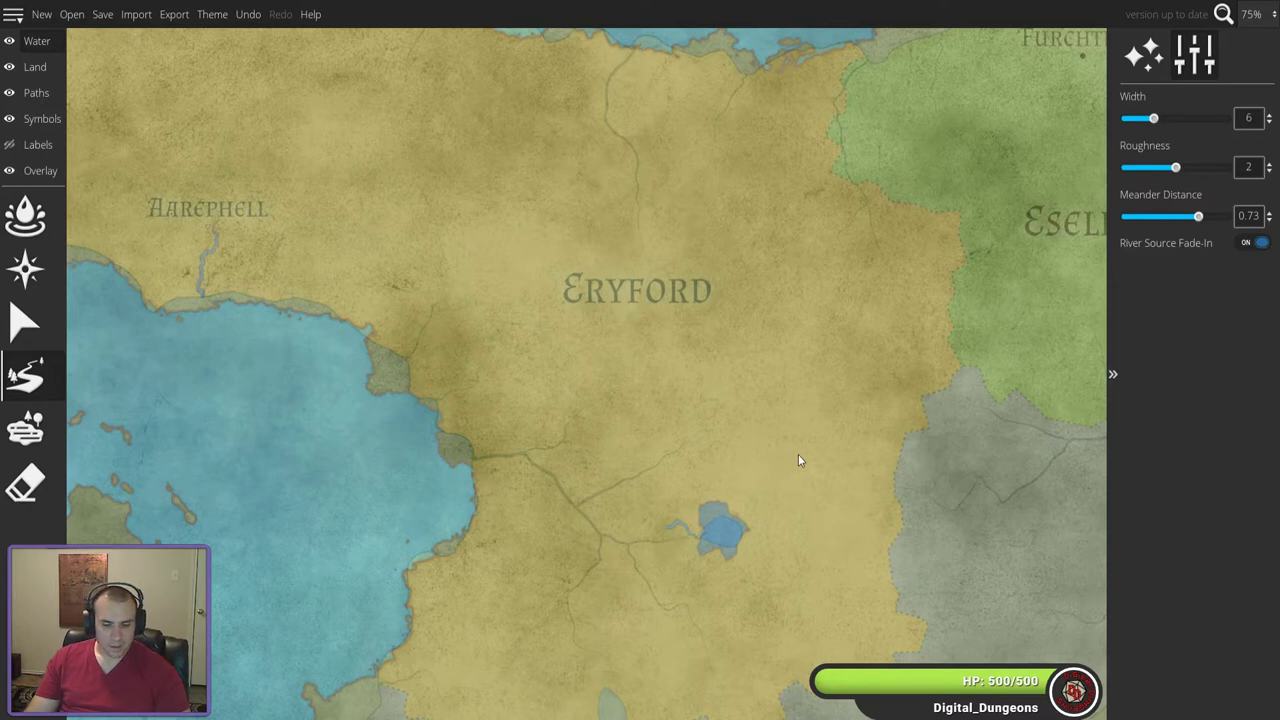
{"action": "key", "text": "ctrl+z"}
{"action": "left_click", "coordinate": [1257, 242]}
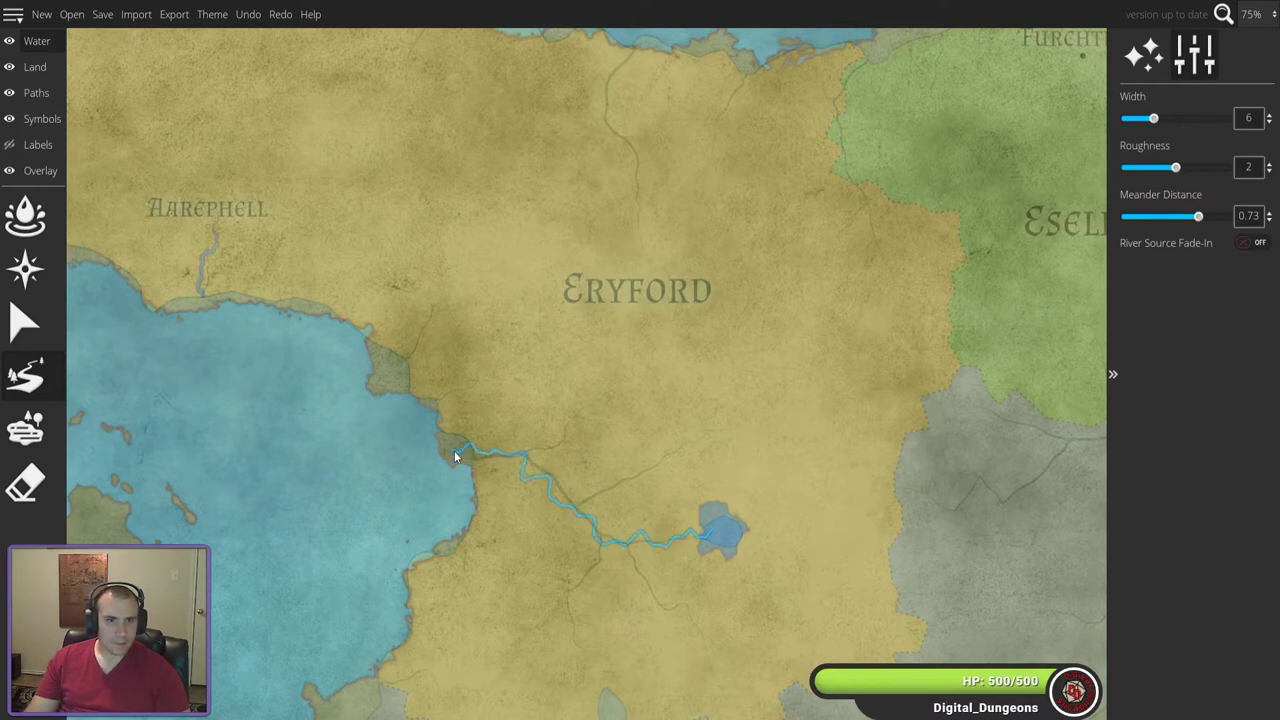
{"action": "left_click", "coordinate": [370, 500]}
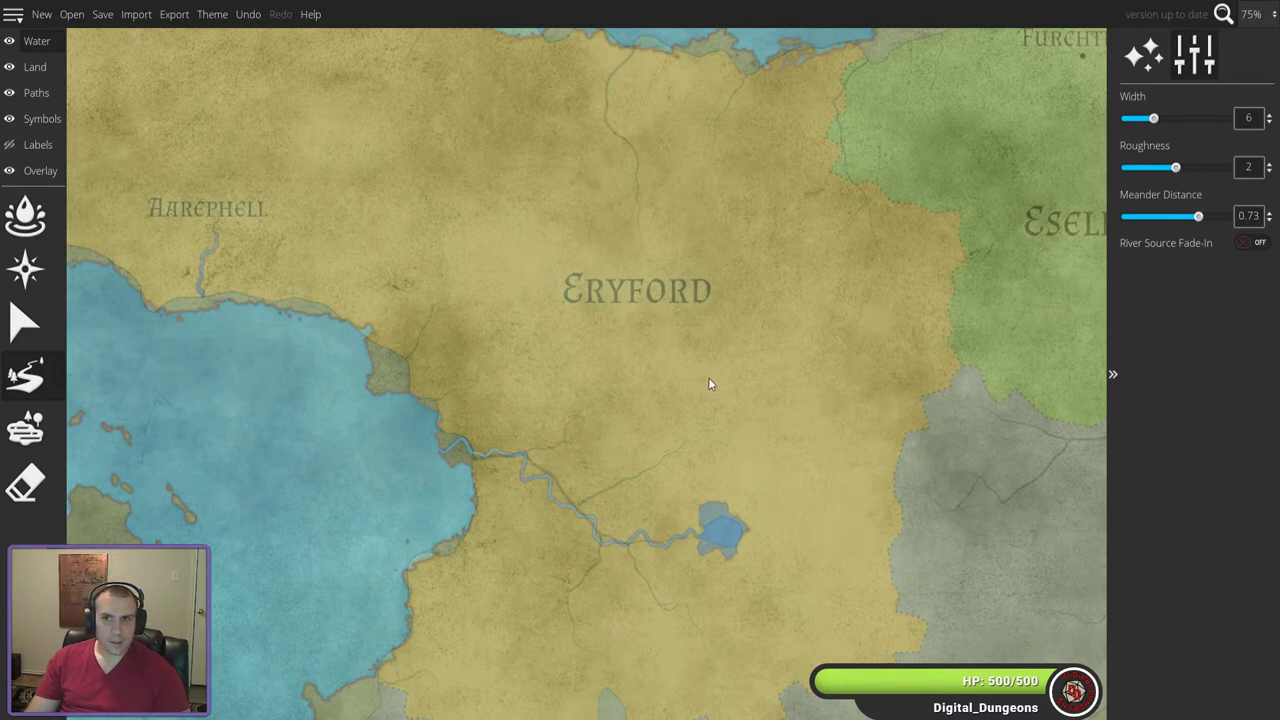
- Draw a tributary from southeast of the Eryford label into the lake's river, widening it to 12 down to the coast
{"action": "left_click_drag", "start_coordinate": [689, 421], "coordinate": [677, 446]}
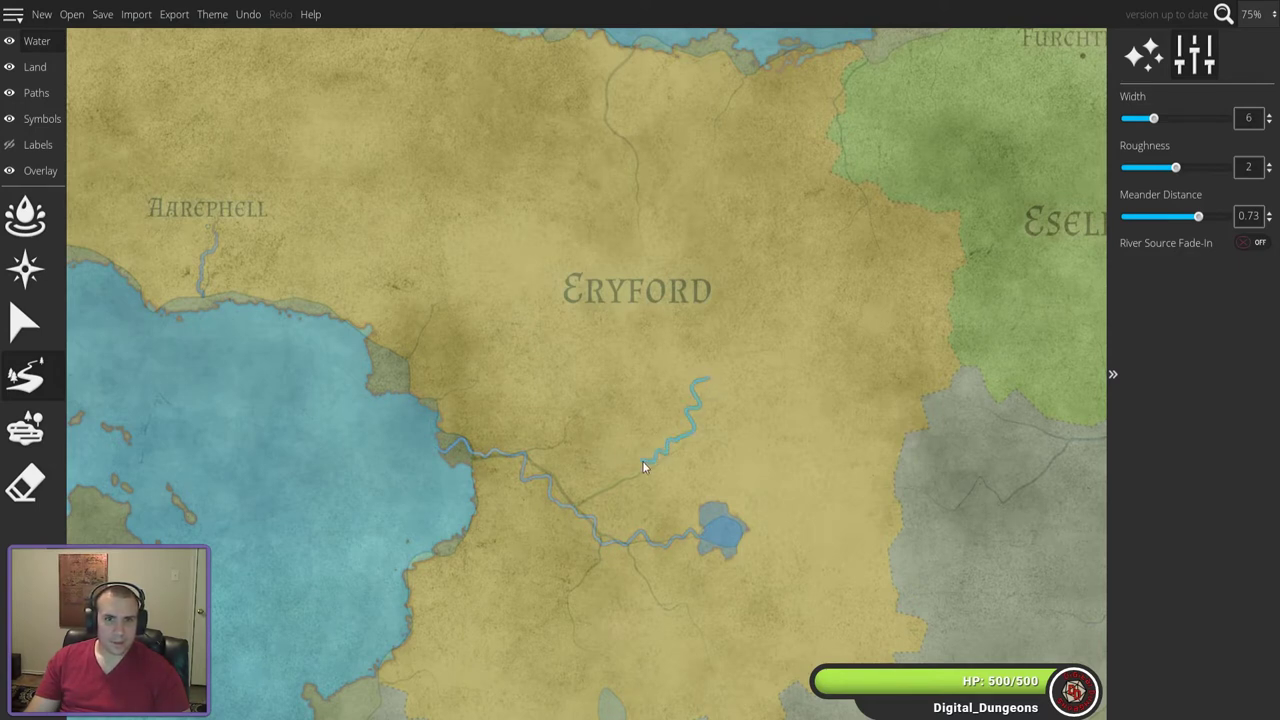
{"action": "mouse_move", "coordinate": [593, 480]}
{"action": "left_mouse_down"}
{"action": "mouse_move", "coordinate": [533, 483]}
{"action": "mouse_move", "coordinate": [509, 456]}
{"action": "left_mouse_up"}
{"action": "scroll", "coordinate": [551, 485], "scroll_direction": "up", "scroll_amount": 6}
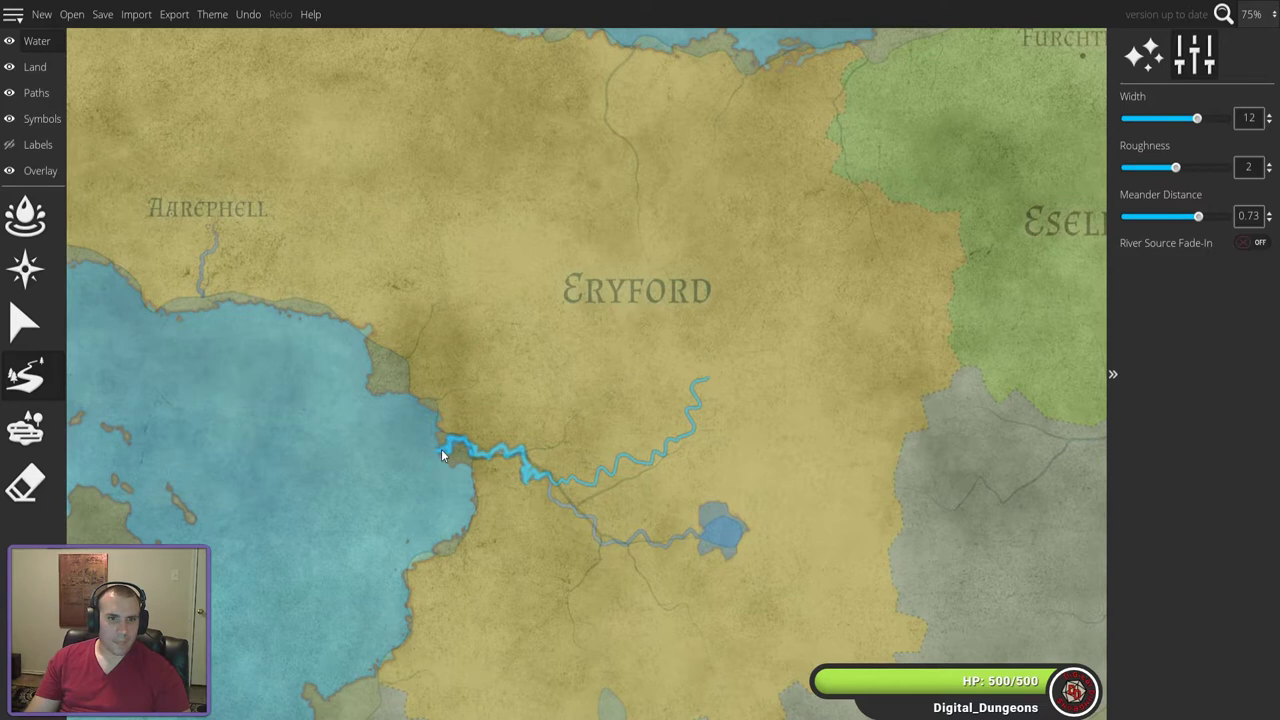
{"action": "left_click", "coordinate": [441, 449]}
- Reduce the river width to 7
{"action": "key", "text": "bracketright"}
{"action": "key", "text": "bracketright"}
{"action": "key", "text": "bracketright"}
{"action": "key", "text": "bracketleft"}
{"action": "key", "text": "bracketleft"}
{"action": "key", "text": "bracketleft"}
{"action": "key", "text": "bracketleft"}
{"action": "key", "text": "bracketleft"}
{"action": "key", "text": "bracketleft"}
{"action": "key", "text": "bracketleft"}
{"action": "key", "text": "bracketleft"}
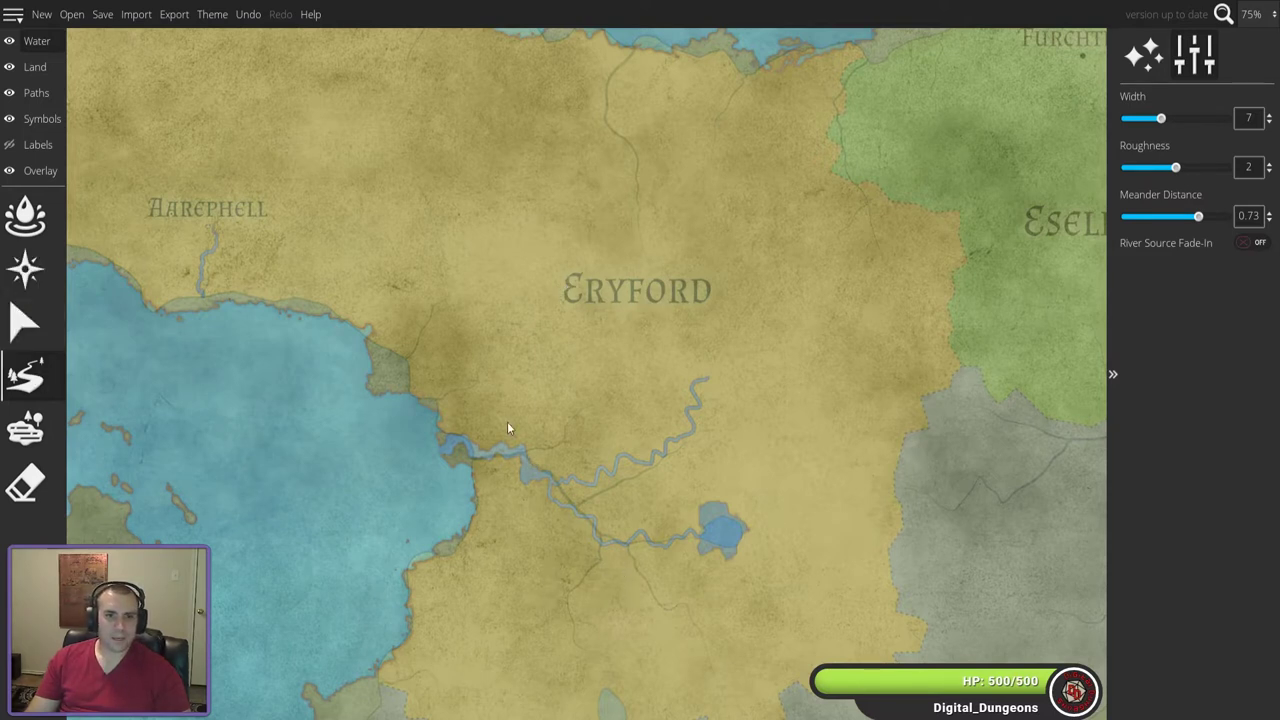
- Erase the excess water at the widened river's bend and mouth with a size 36 eraser
{"action": "key", "text": "e"}
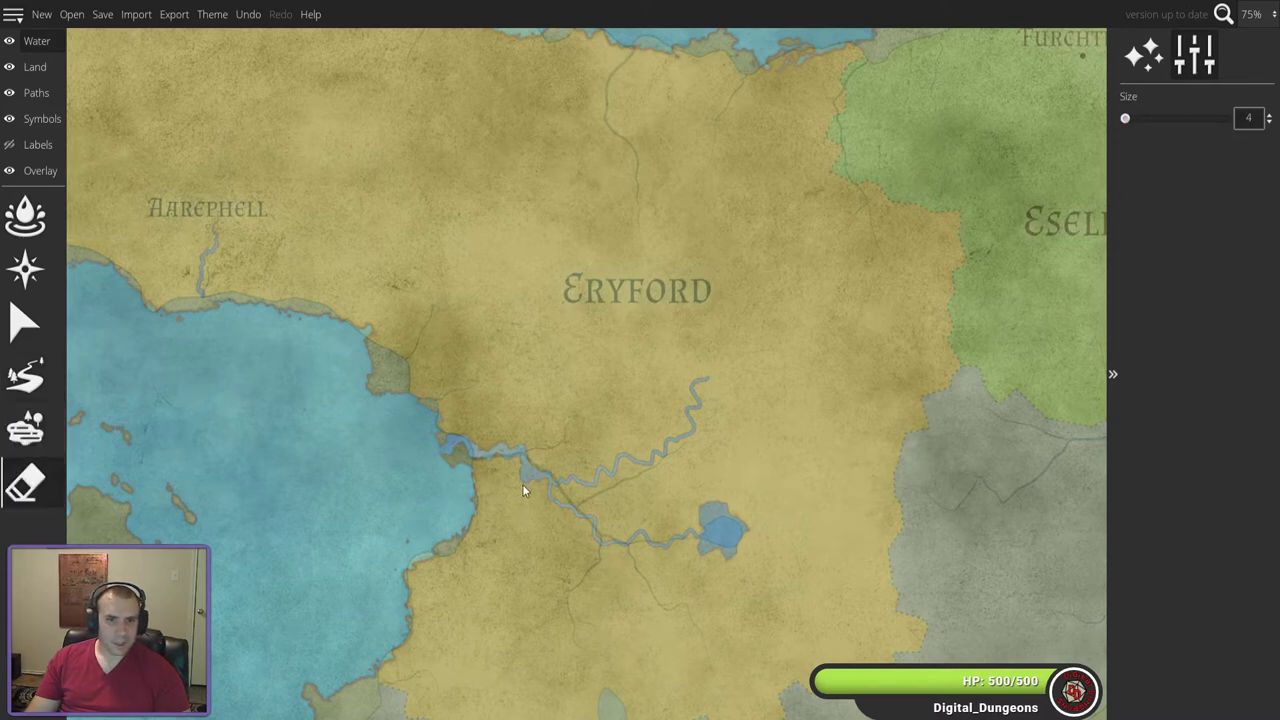
{"action": "scroll", "coordinate": [368, 484], "scroll_direction": "up", "scroll_amount": 5}
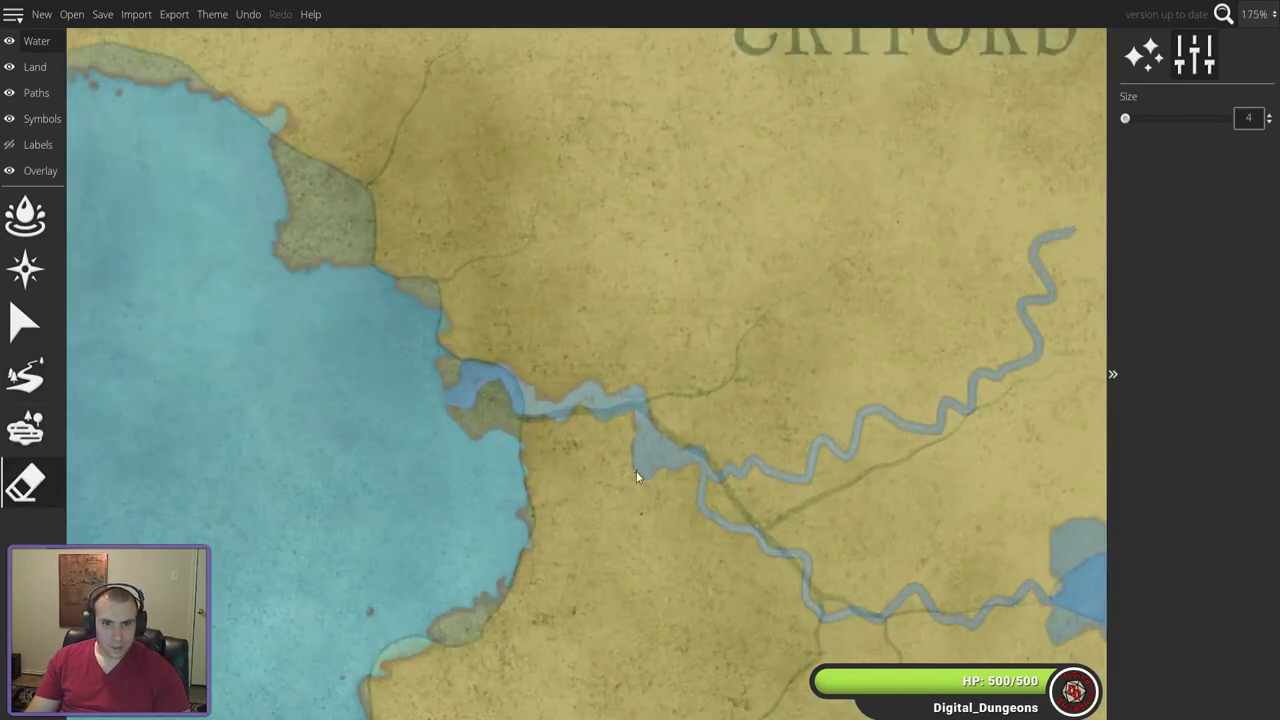
{"action": "scroll", "coordinate": [642, 500], "scroll_direction": "up", "scroll_amount": 8}
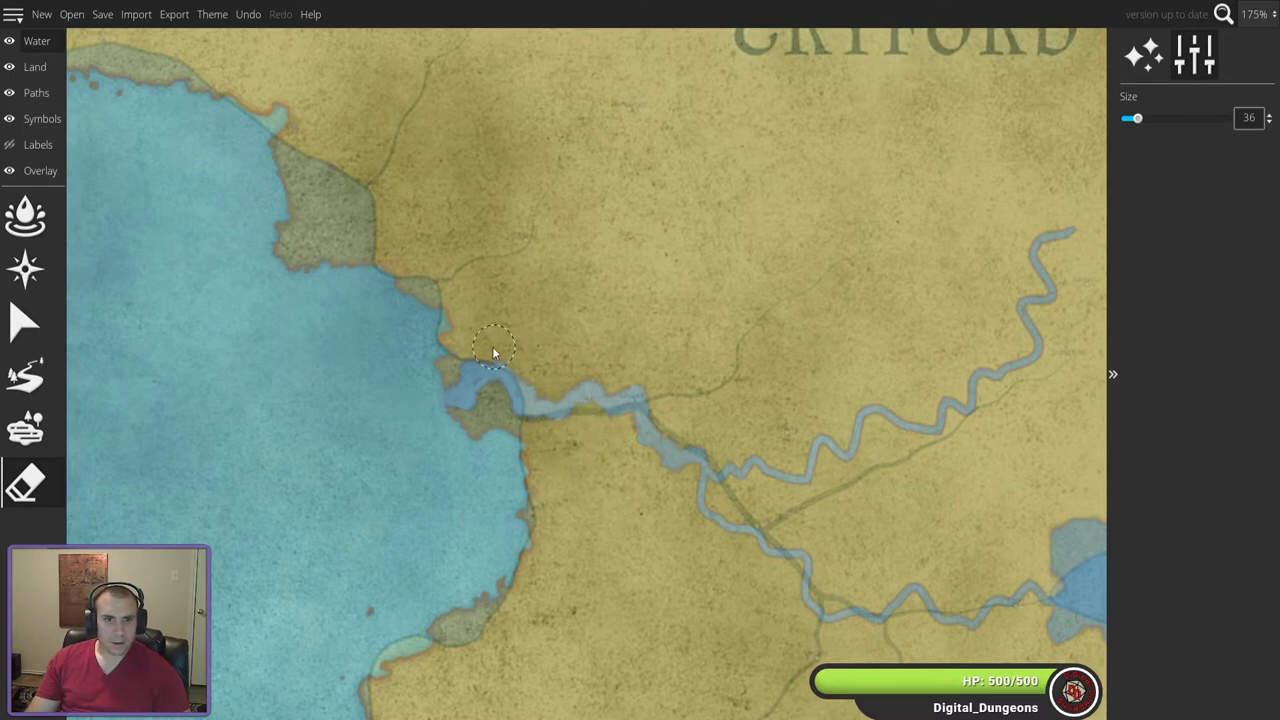
{"action": "left_click_drag", "start_coordinate": [455, 357], "coordinate": [486, 412]}
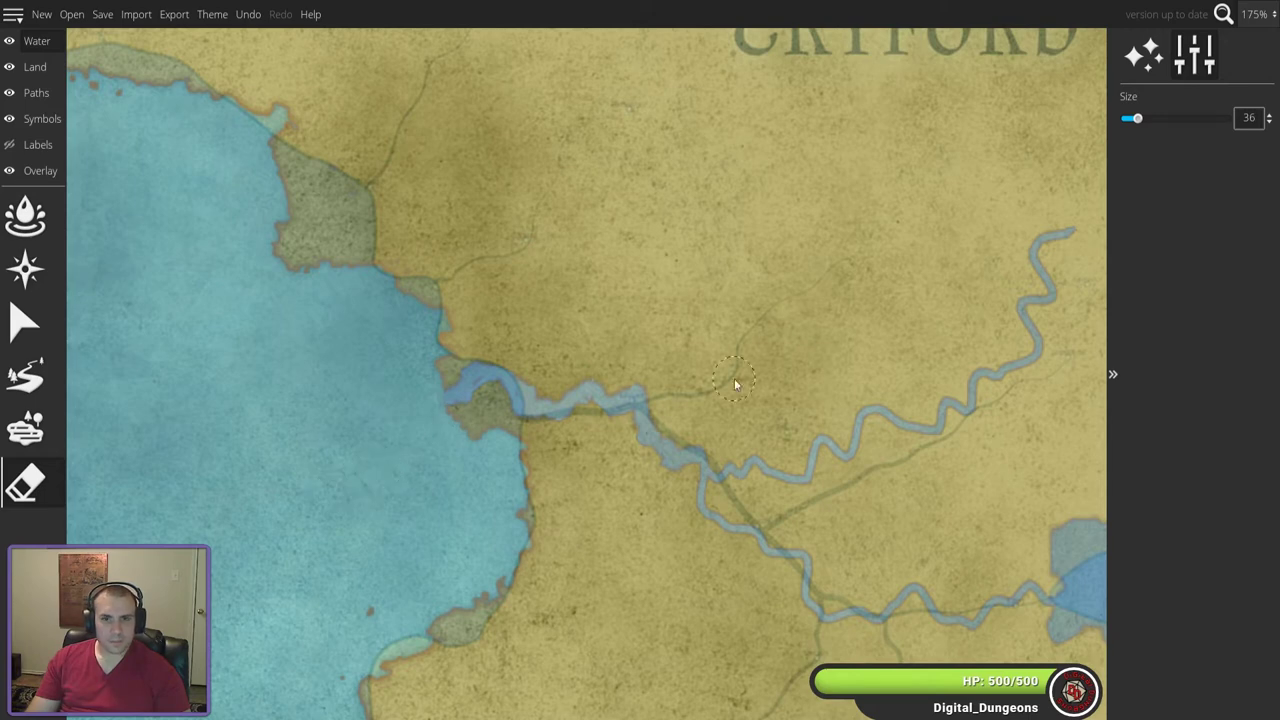
- Draw a width 5 tributary with source fade-in on from south of the Eryford label into the main river's bend, redoing the first attempt
{"action": "scroll", "coordinate": [716, 388], "scroll_direction": "down", "scroll_amount": 5}
{"action": "key", "text": "4"}
{"action": "scroll", "coordinate": [788, 280], "scroll_direction": "down", "scroll_amount": 2, "text": "ctrl"}
{"action": "left_click", "coordinate": [1260, 242]}
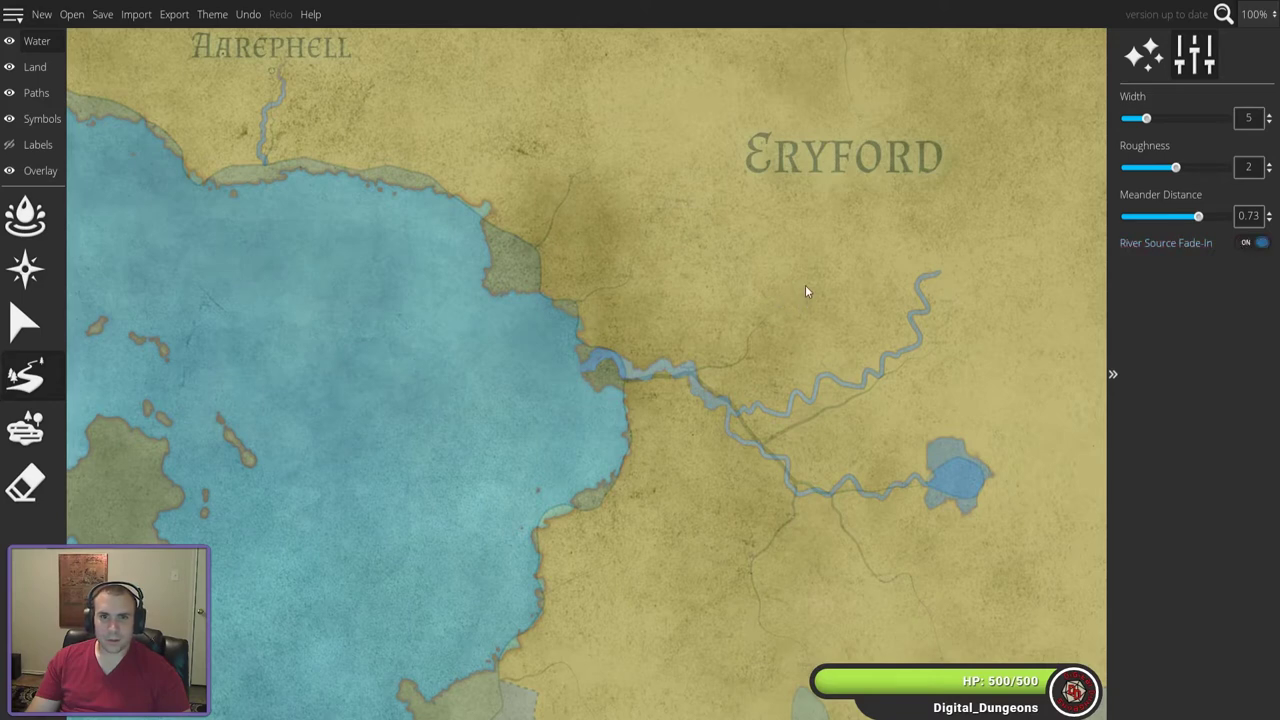
{"action": "left_click_drag", "start_coordinate": [738, 360], "coordinate": [694, 371]}
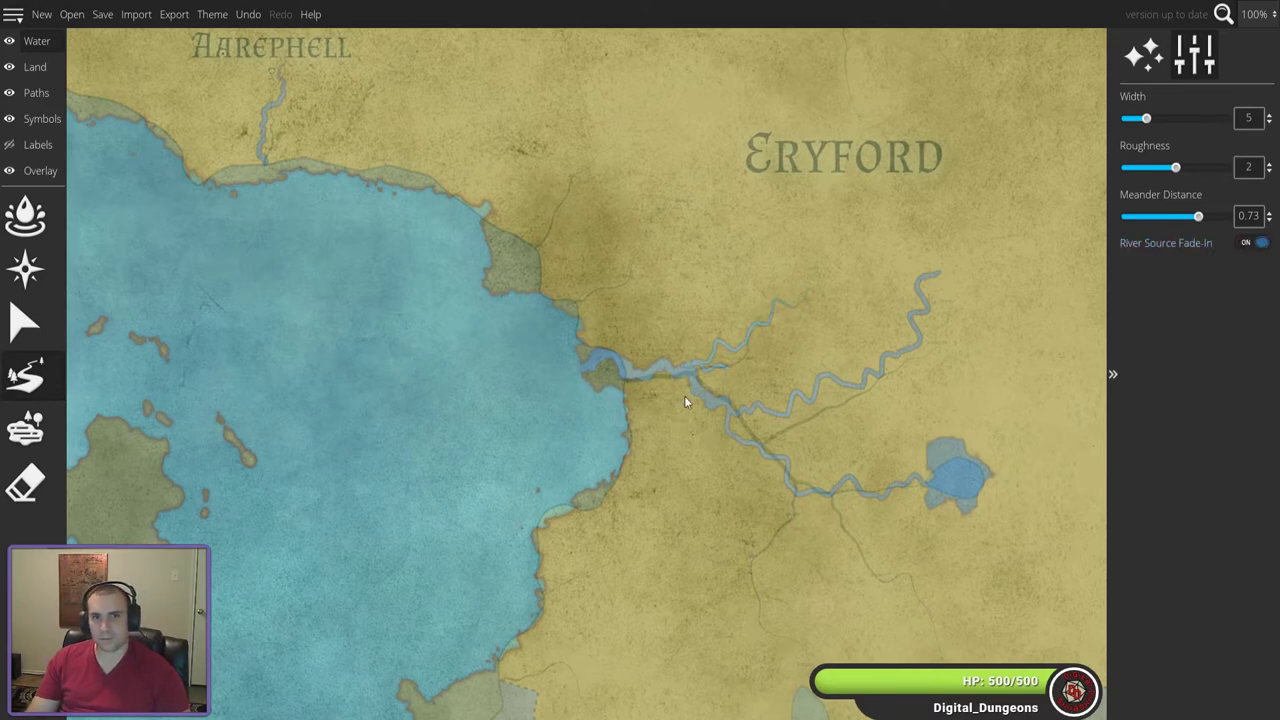
{"action": "key", "text": "ctrl+z"}
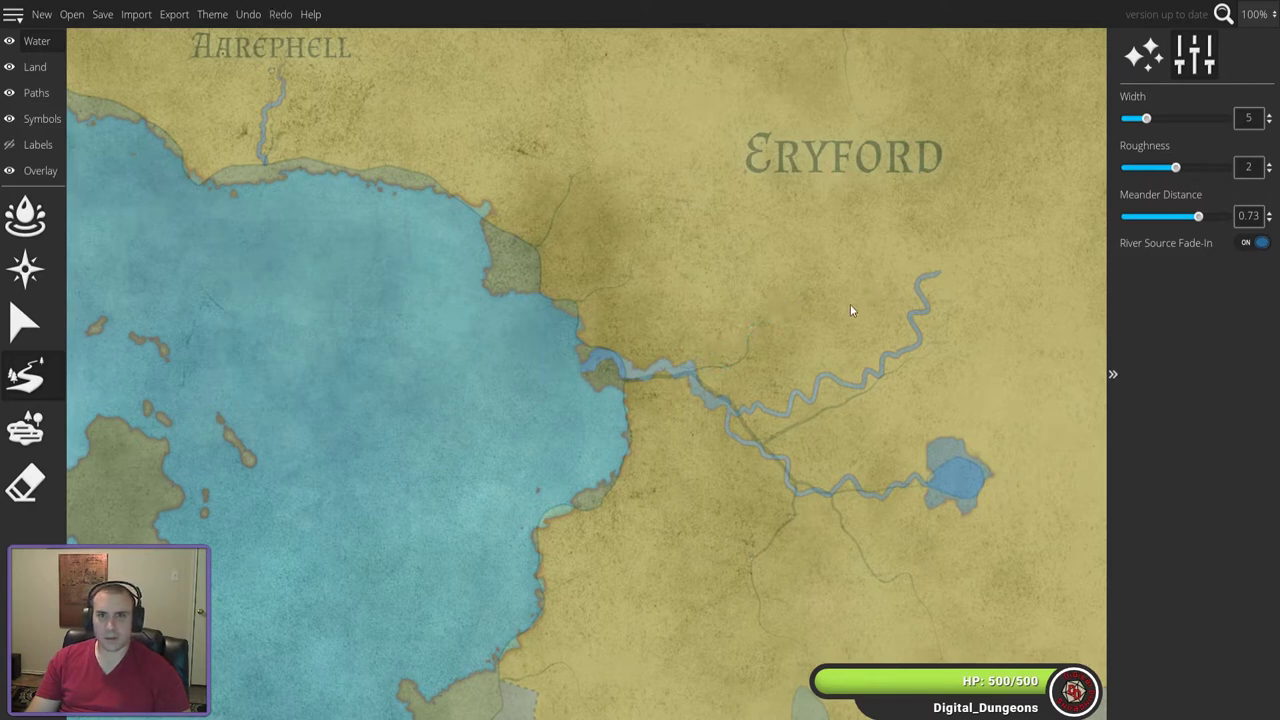
{"action": "left_click_drag", "start_coordinate": [720, 360], "coordinate": [692, 374]}
- Draw a width 6 river from just above the Eryford label to the northern coast, lowering the meander distance to 0.42
{"action": "left_click_drag", "start_coordinate": [843, 209], "coordinate": [708, 463]}
{"action": "left_click_drag", "start_coordinate": [803, 229], "coordinate": [771, 340]}
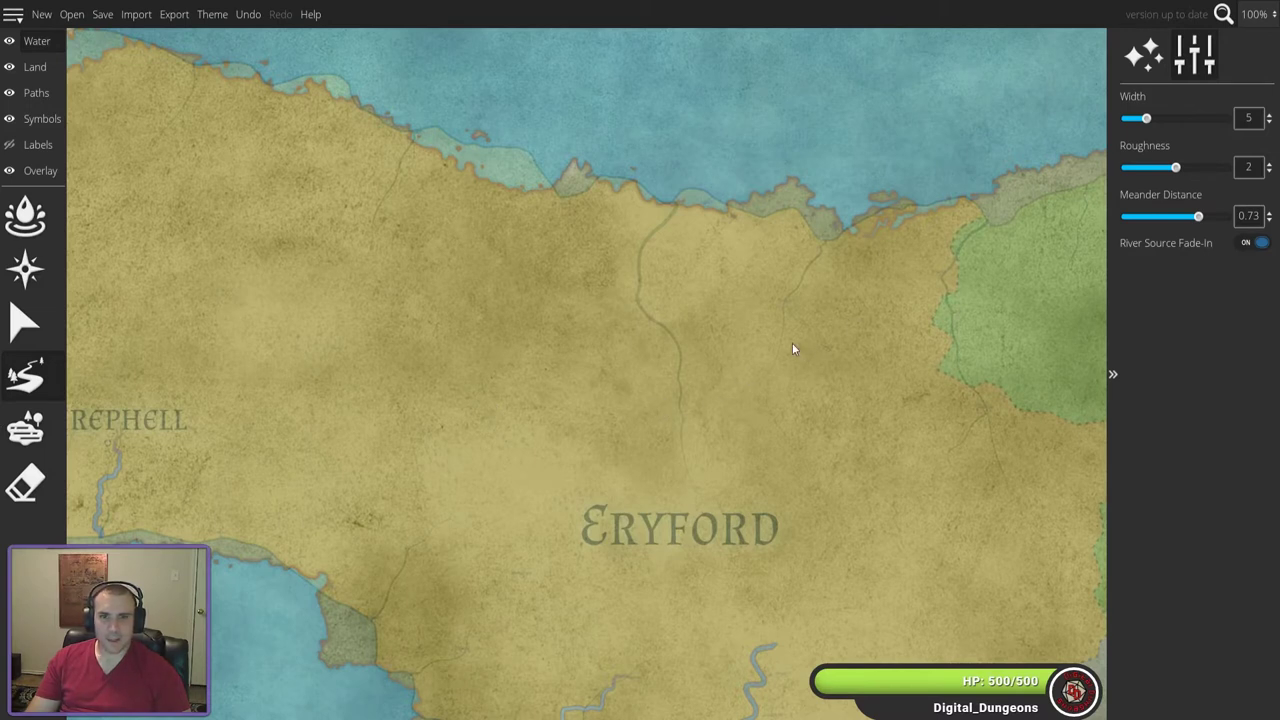
{"action": "key", "text": "bracketright"}
{"action": "key", "text": "bracketright"}
{"action": "key", "text": "bracketright"}
{"action": "key", "text": "bracketleft"}
{"action": "key", "text": "bracketleft"}
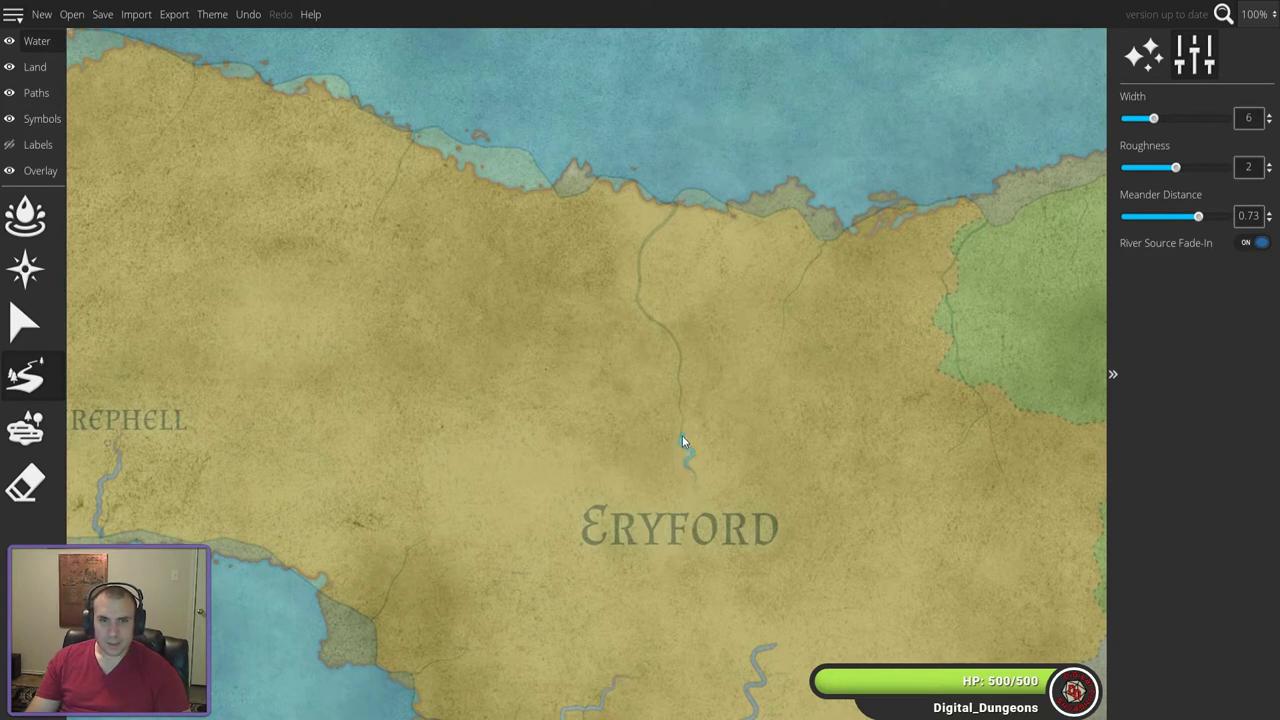
{"action": "mouse_move", "coordinate": [670, 376]}
{"action": "left_mouse_down"}
{"action": "mouse_move", "coordinate": [671, 331]}
{"action": "mouse_move", "coordinate": [1071, 243]}
{"action": "mouse_move", "coordinate": [1185, 232]}
{"action": "mouse_move", "coordinate": [674, 380]}
{"action": "mouse_move", "coordinate": [678, 362]}
{"action": "mouse_move", "coordinate": [650, 324]}
{"action": "left_mouse_up"}
{"action": "scroll", "coordinate": [1185, 232], "scroll_direction": "down", "scroll_amount": 4}
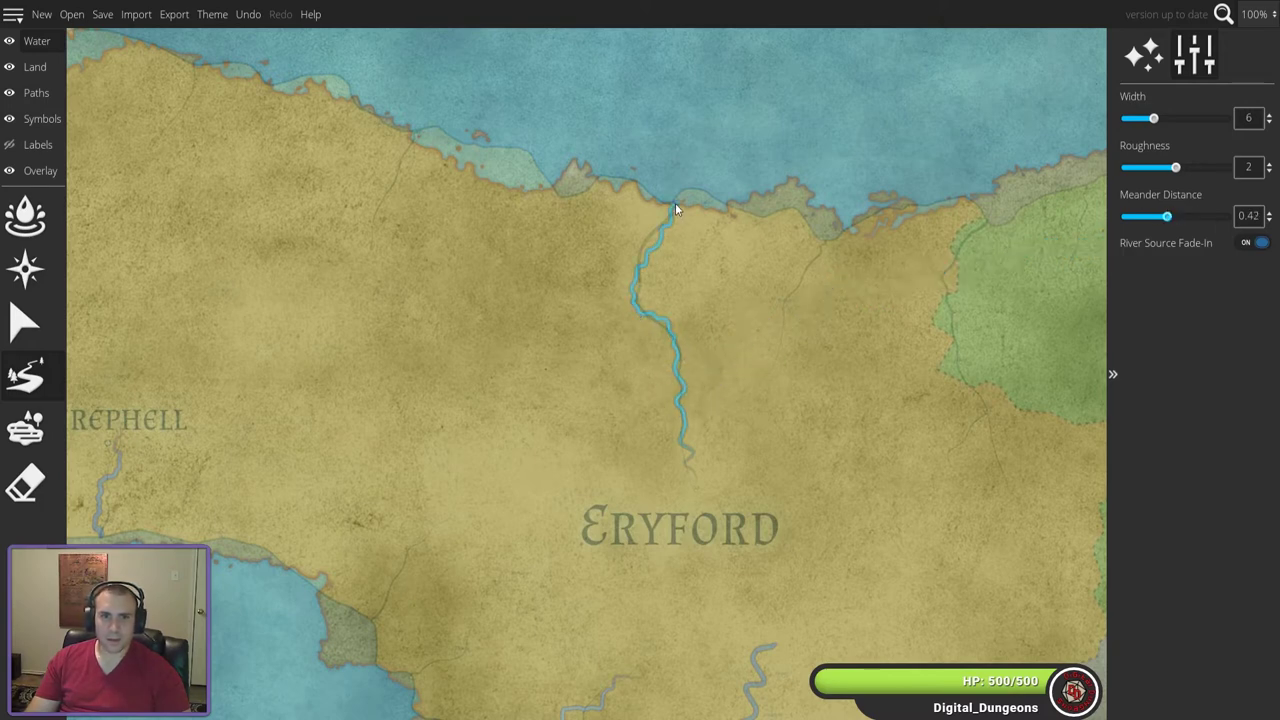
{"action": "left_click_drag", "start_coordinate": [685, 215], "coordinate": [687, 213]}
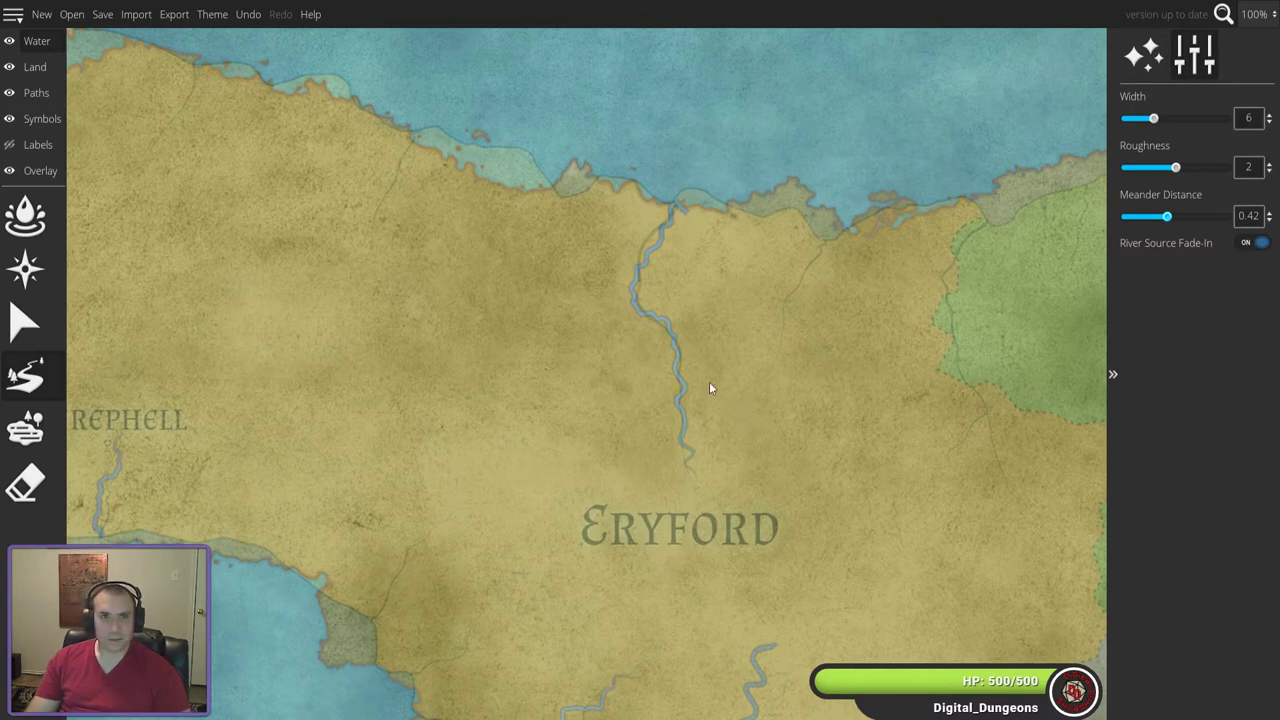
- Survey the map's eastern regions and examine the traced rivers around Eselhut and Sheonia
{"action": "left_click", "coordinate": [25, 484]}
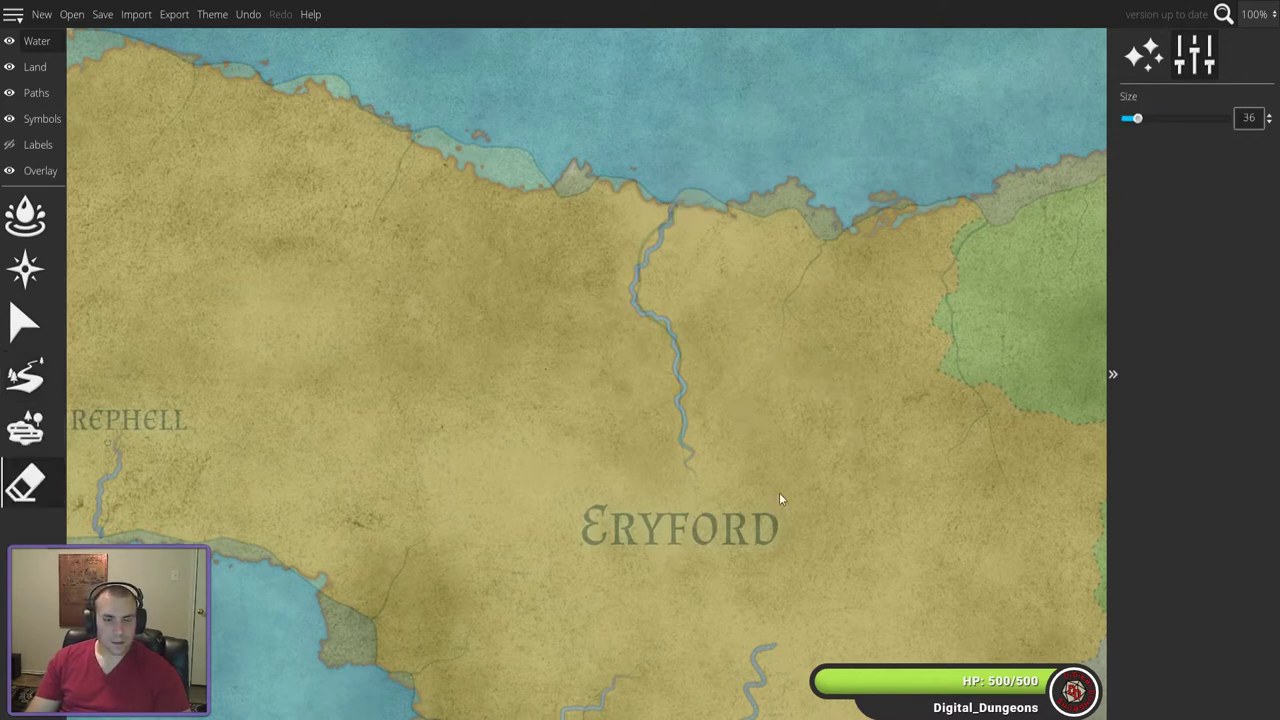
{"action": "scroll", "coordinate": [922, 488], "scroll_direction": "down", "scroll_amount": 3}
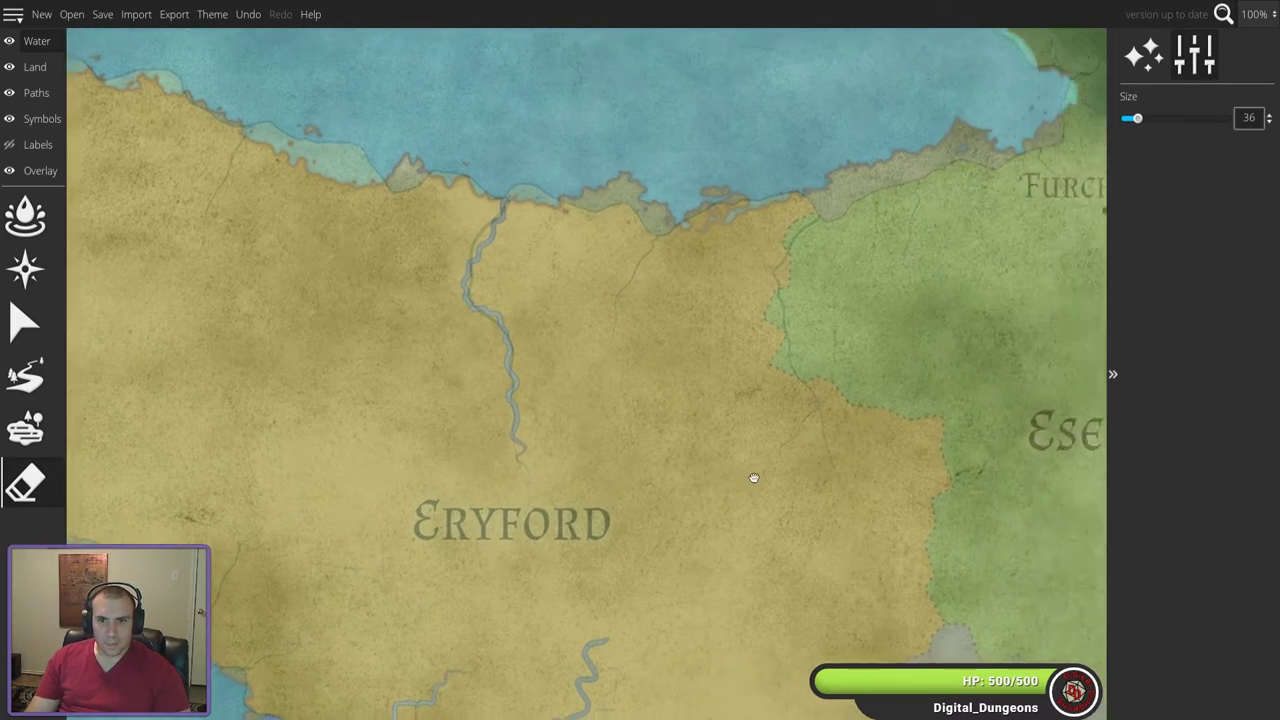
{"action": "scroll", "coordinate": [581, 464], "scroll_direction": "down", "scroll_amount": 2}
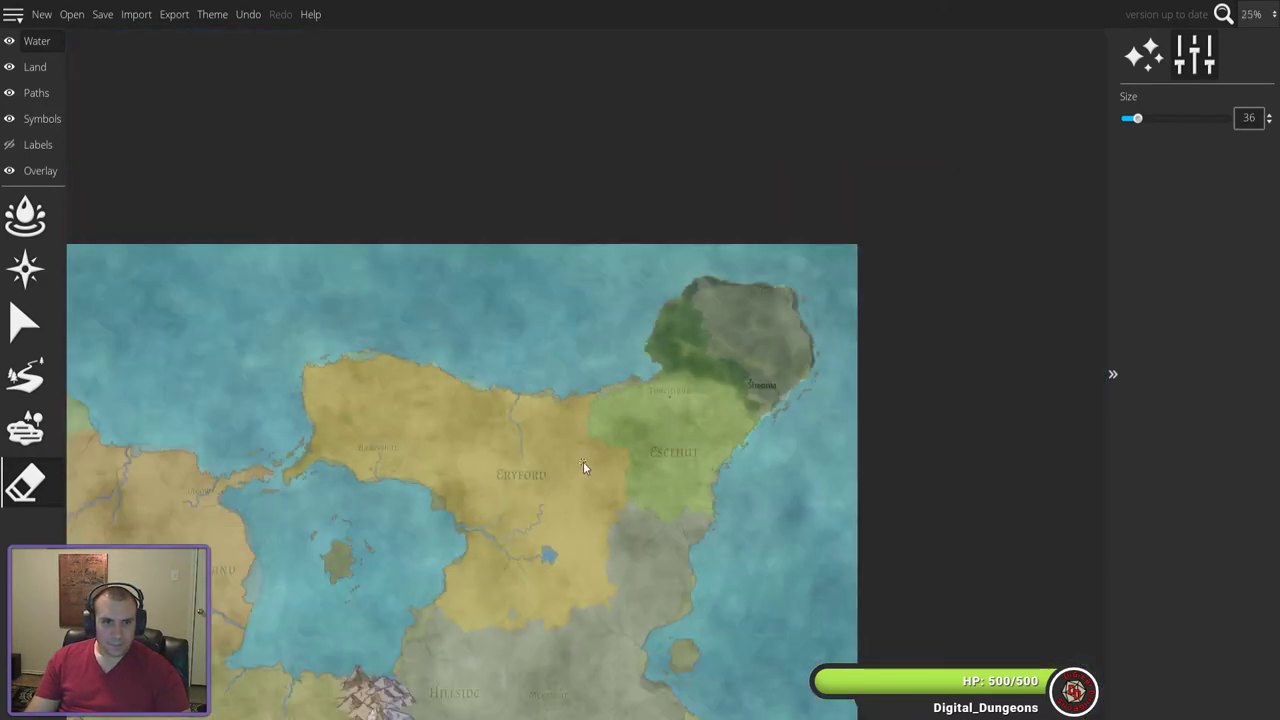
{"action": "left_click_drag", "start_coordinate": [597, 562], "coordinate": [538, 383]}
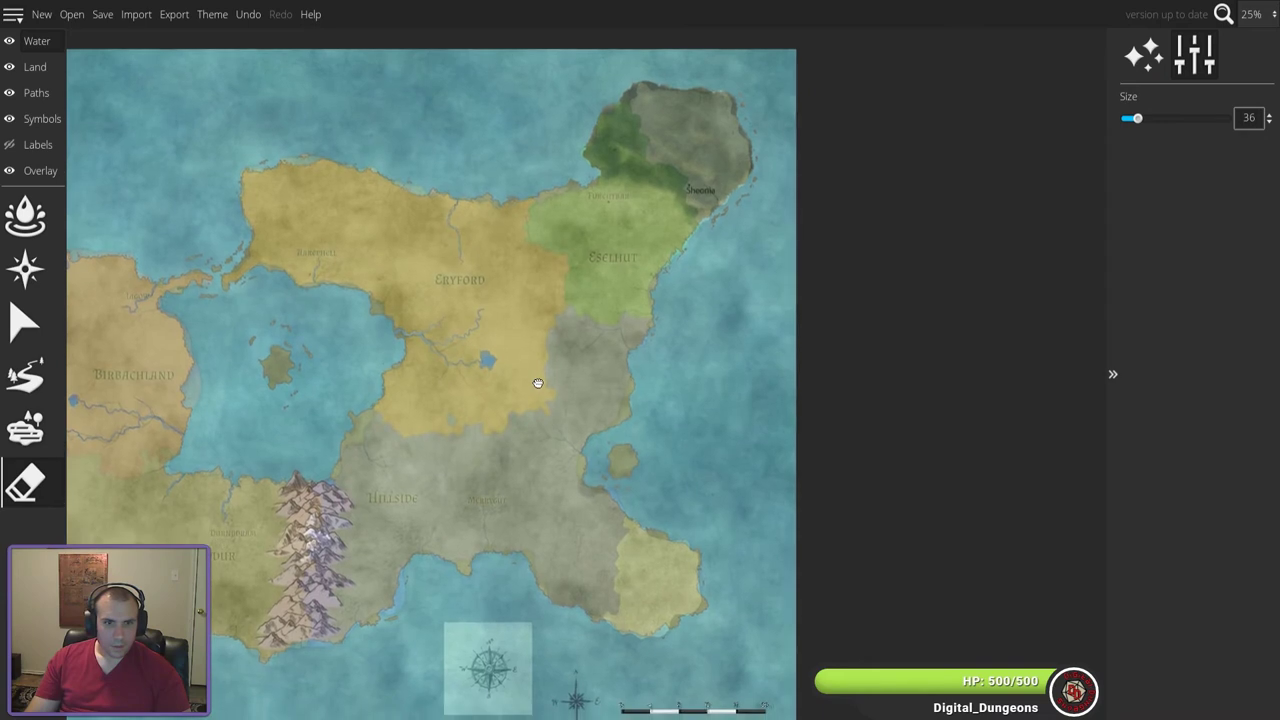
{"action": "left_click_drag", "start_coordinate": [490, 553], "coordinate": [500, 523]}
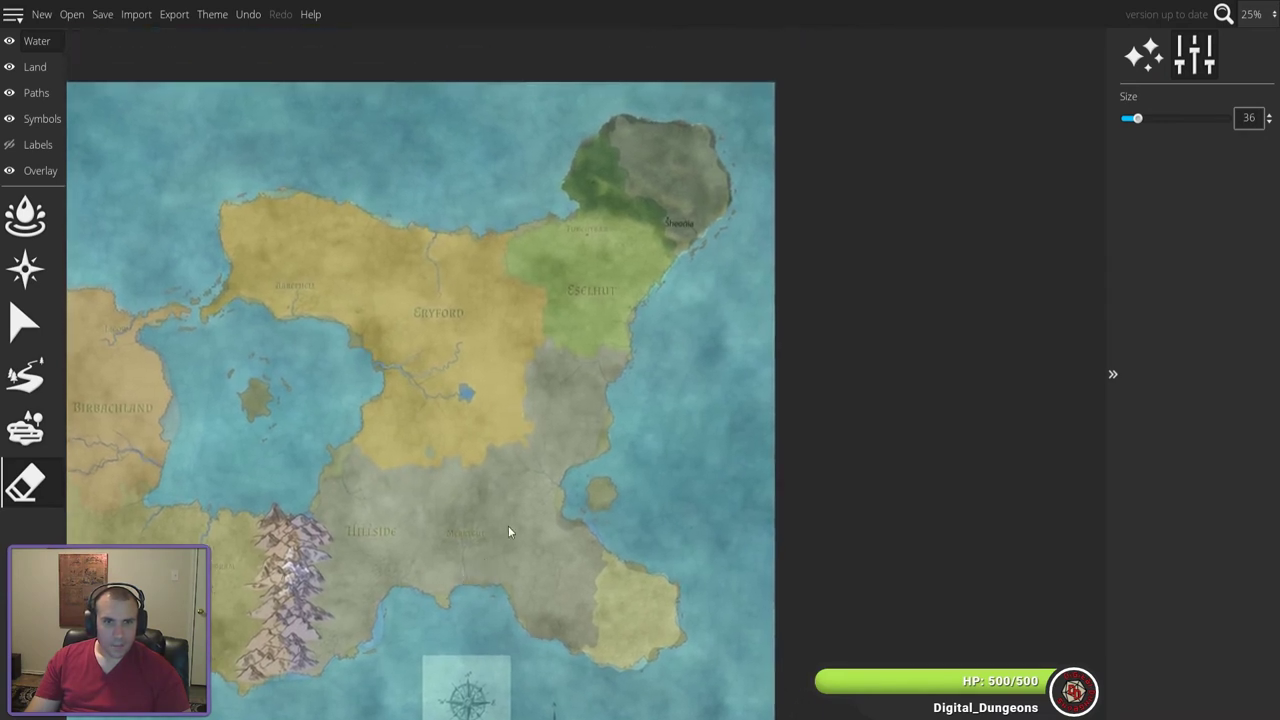
{"action": "scroll", "coordinate": [649, 216], "scroll_direction": "up", "scroll_amount": 2}
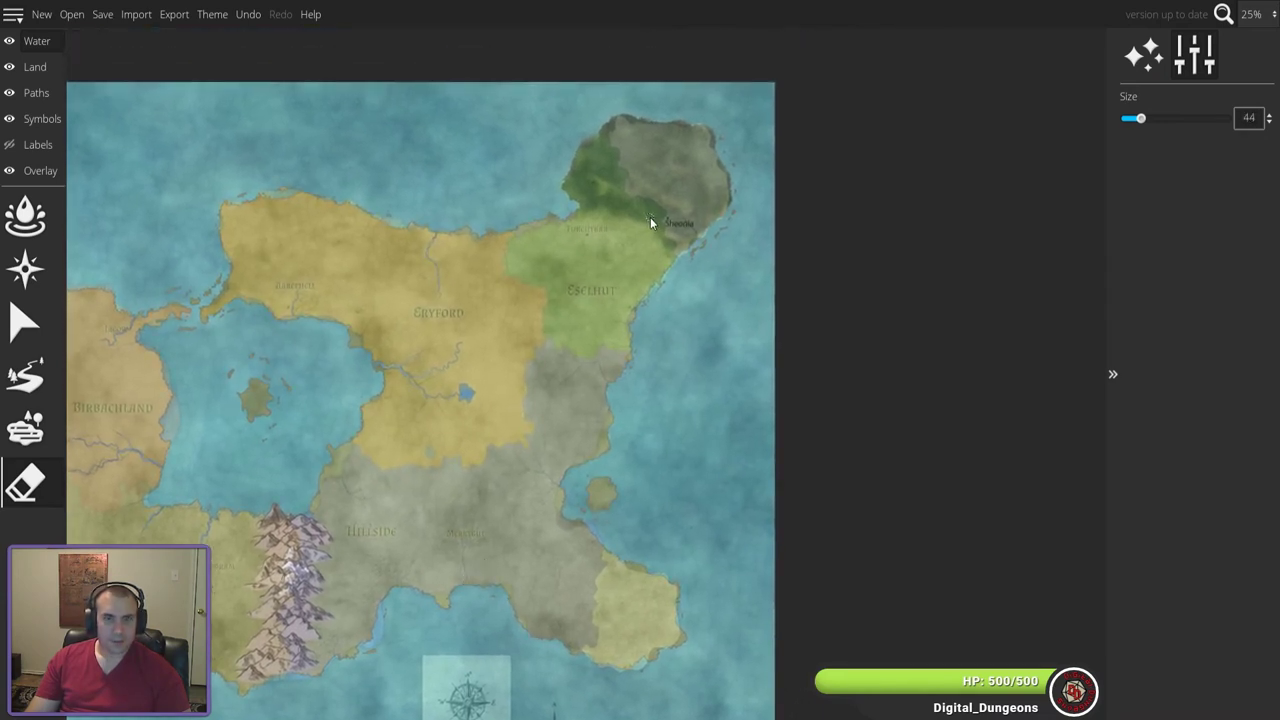
{"action": "scroll", "coordinate": [649, 218], "scroll_direction": "up", "scroll_amount": 3}
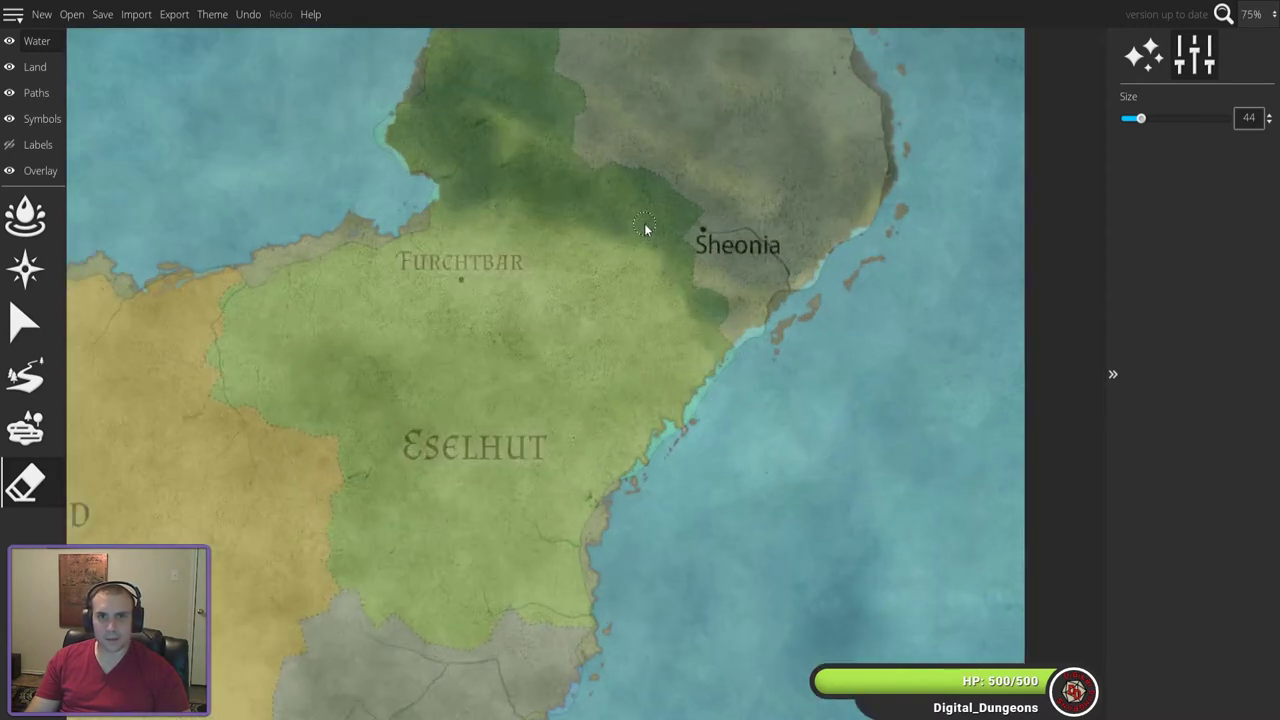
{"action": "left_click_drag", "start_coordinate": [710, 179], "coordinate": [600, 306]}
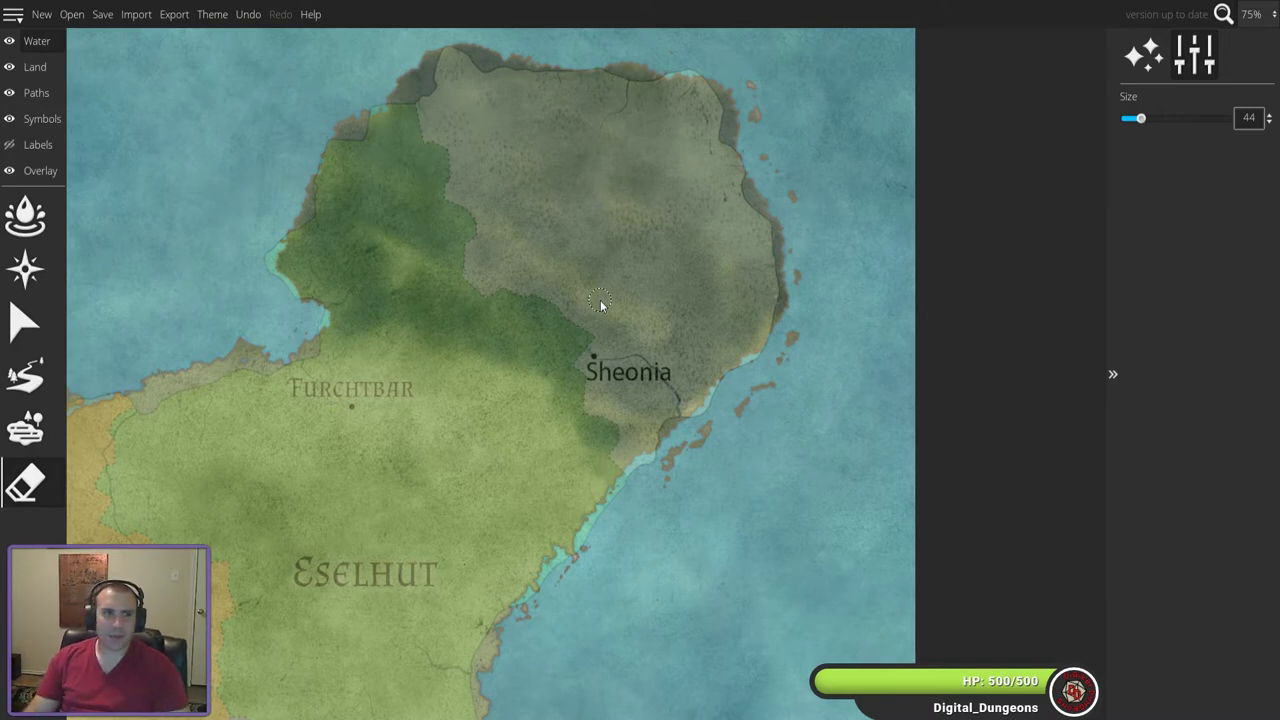
- Place a lake just north of the Sheonia town marker with the brush size reduced to 176
{"action": "left_click", "coordinate": [25, 428]}
{"action": "left_click_drag", "start_coordinate": [640, 222], "coordinate": [632, 255]}
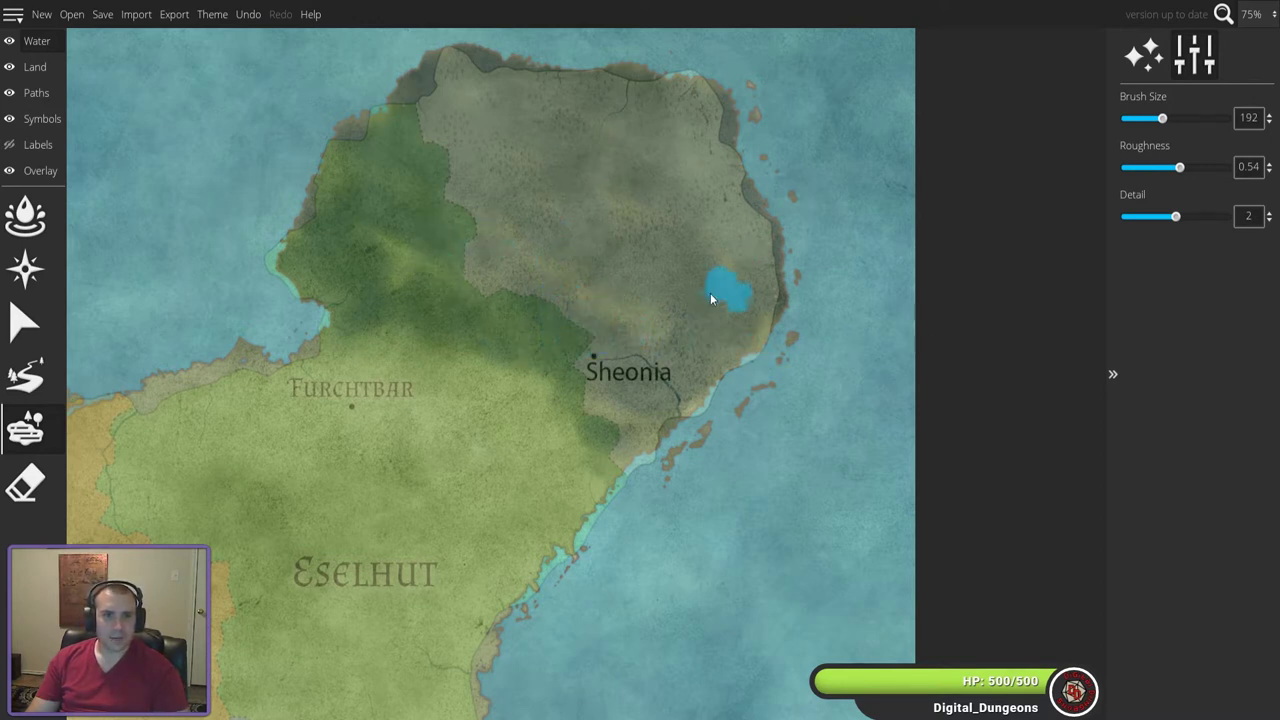
{"action": "scroll", "coordinate": [588, 296], "scroll_direction": "down", "scroll_amount": 4}
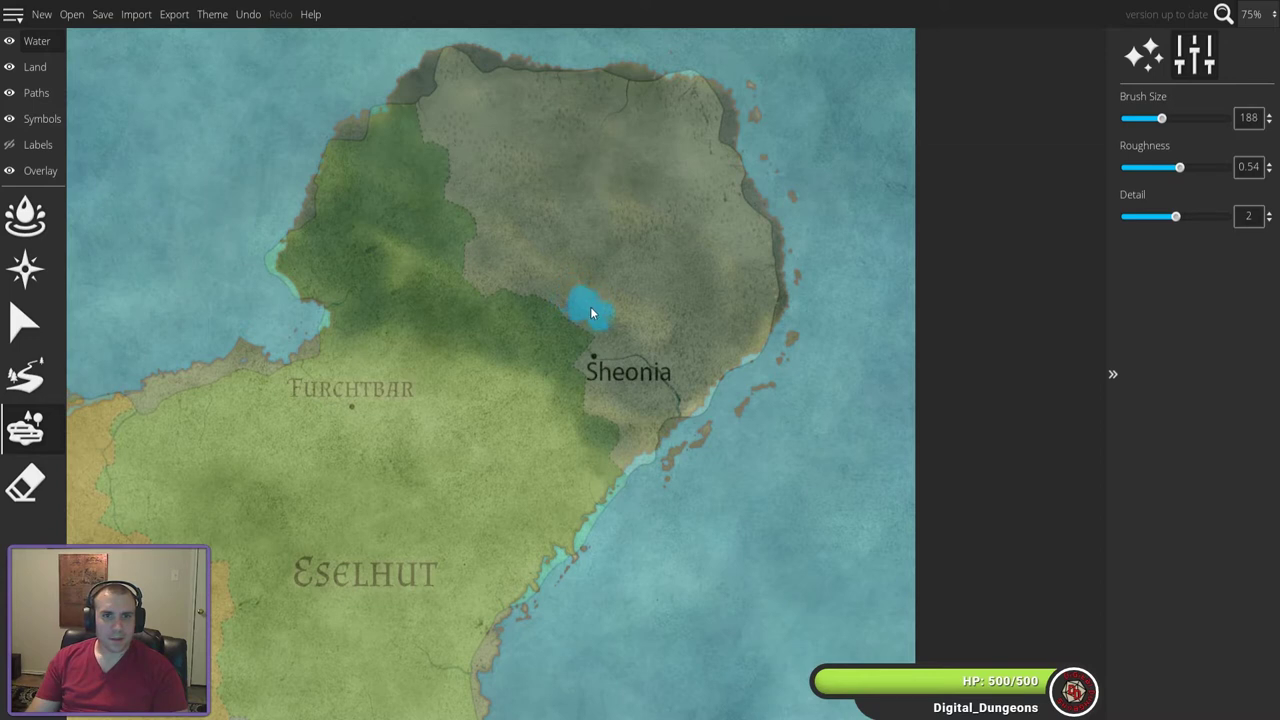
{"action": "scroll", "coordinate": [592, 305], "scroll_direction": "down", "scroll_amount": 1}
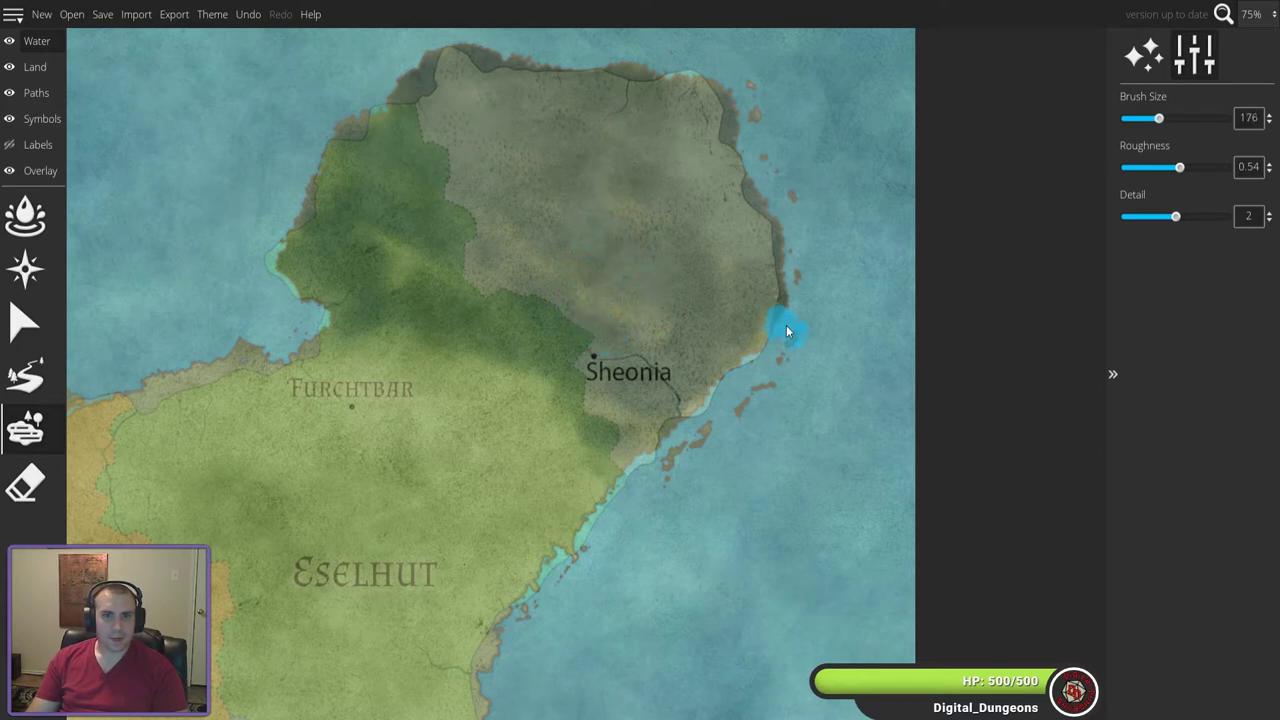
{"action": "left_click", "coordinate": [601, 328]}
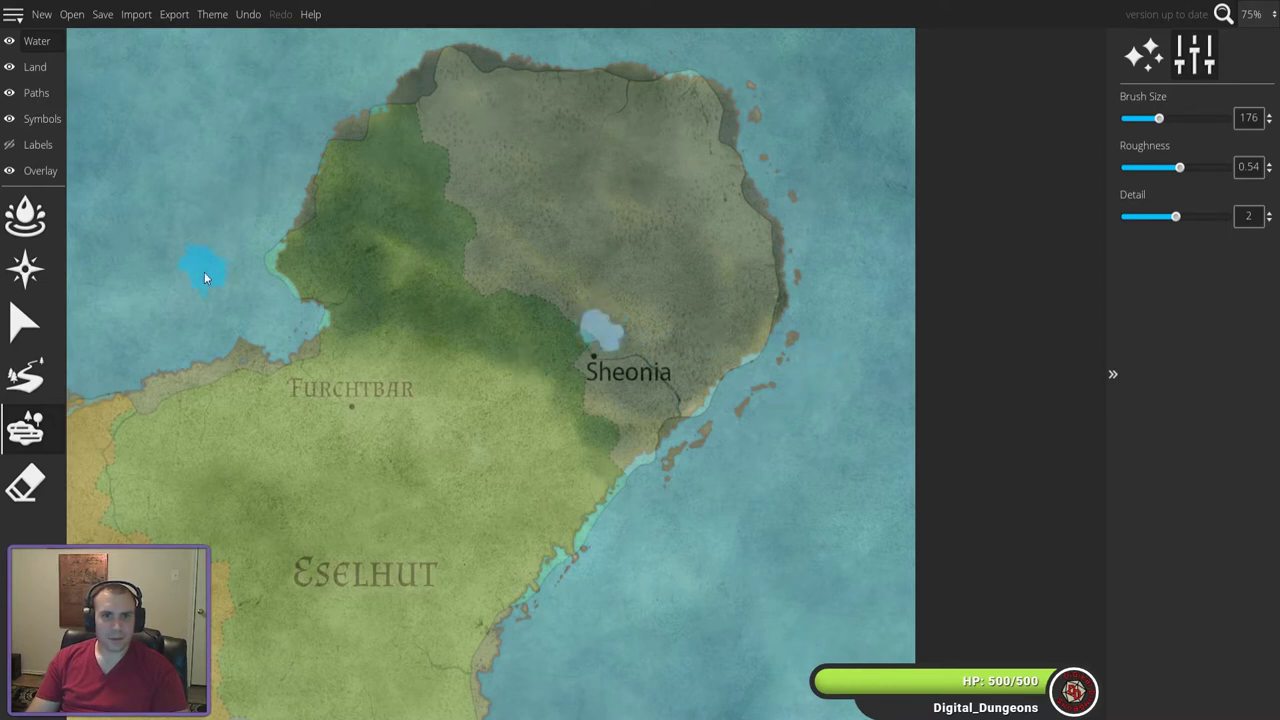
- Draw width 6 rivers with source fade-in off from the Sheonia lake to the southeast and east coasts, adding a branch between them
{"action": "left_click", "coordinate": [25, 375]}
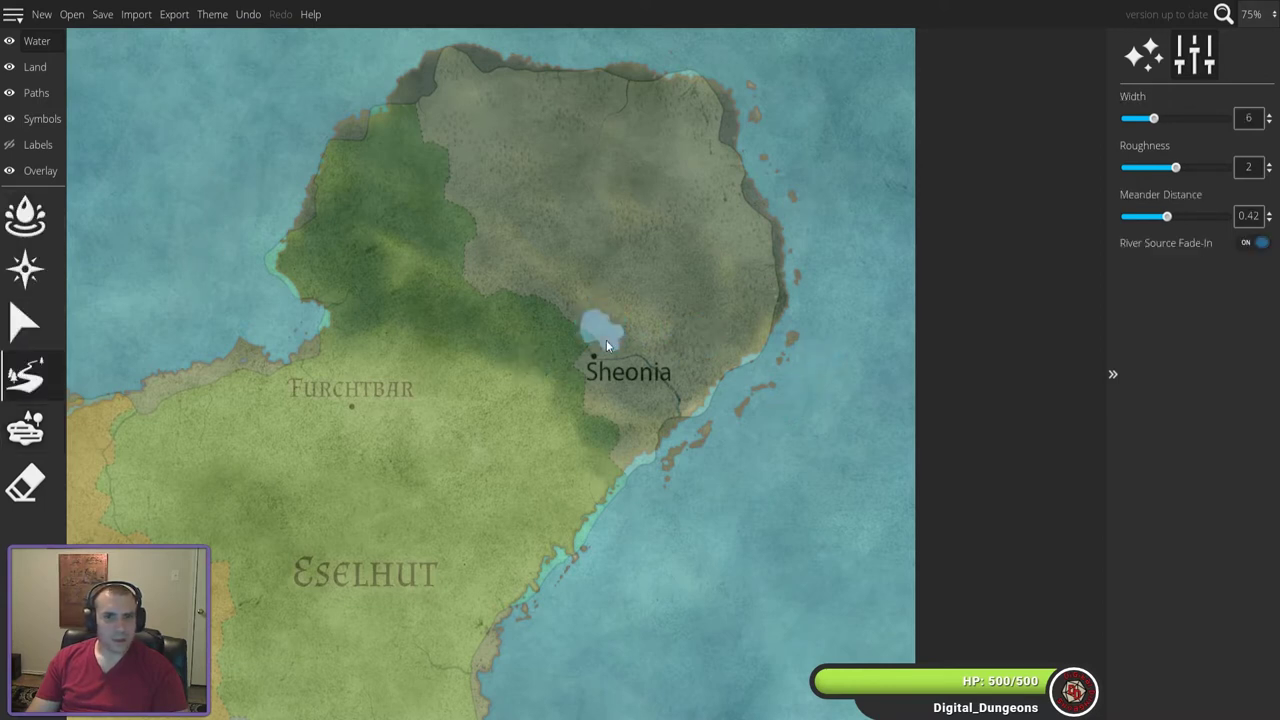
{"action": "mouse_move", "coordinate": [611, 366]}
{"action": "left_mouse_down"}
{"action": "mouse_move", "coordinate": [655, 374]}
{"action": "mouse_move", "coordinate": [606, 345]}
{"action": "left_mouse_up"}
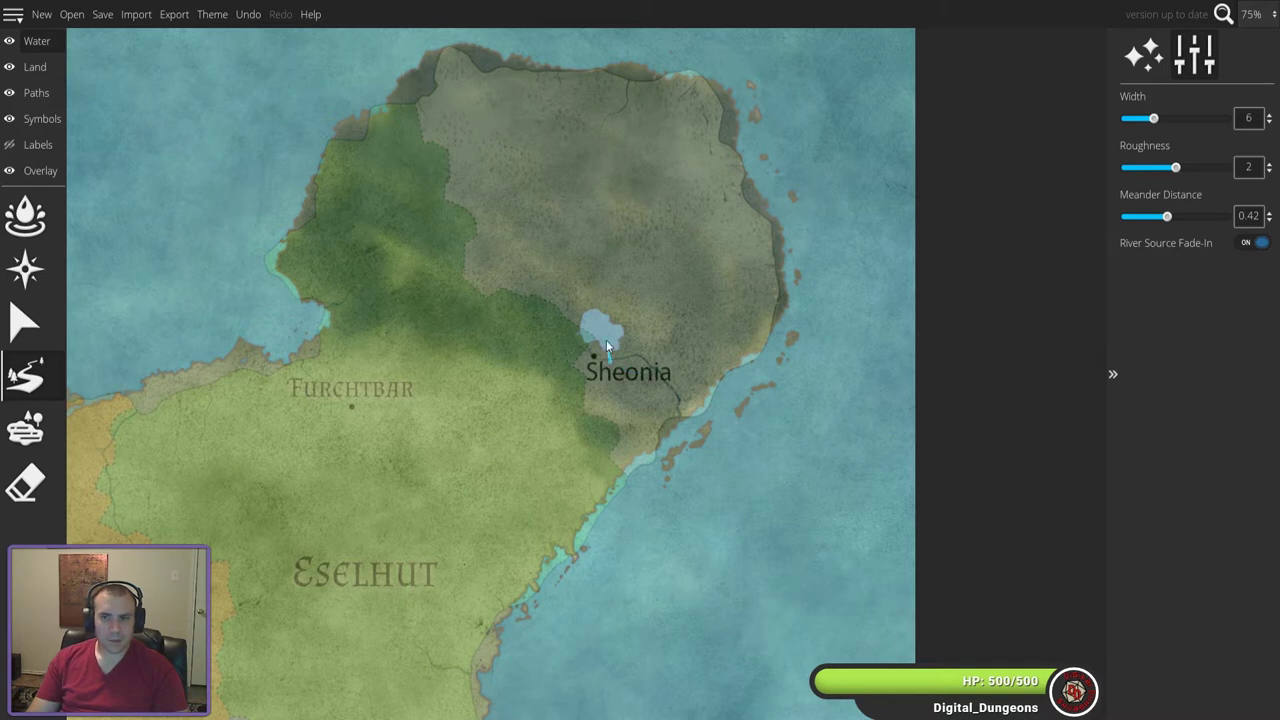
{"action": "left_click", "coordinate": [1254, 242]}
{"action": "left_click_drag", "start_coordinate": [655, 368], "coordinate": [677, 410]}
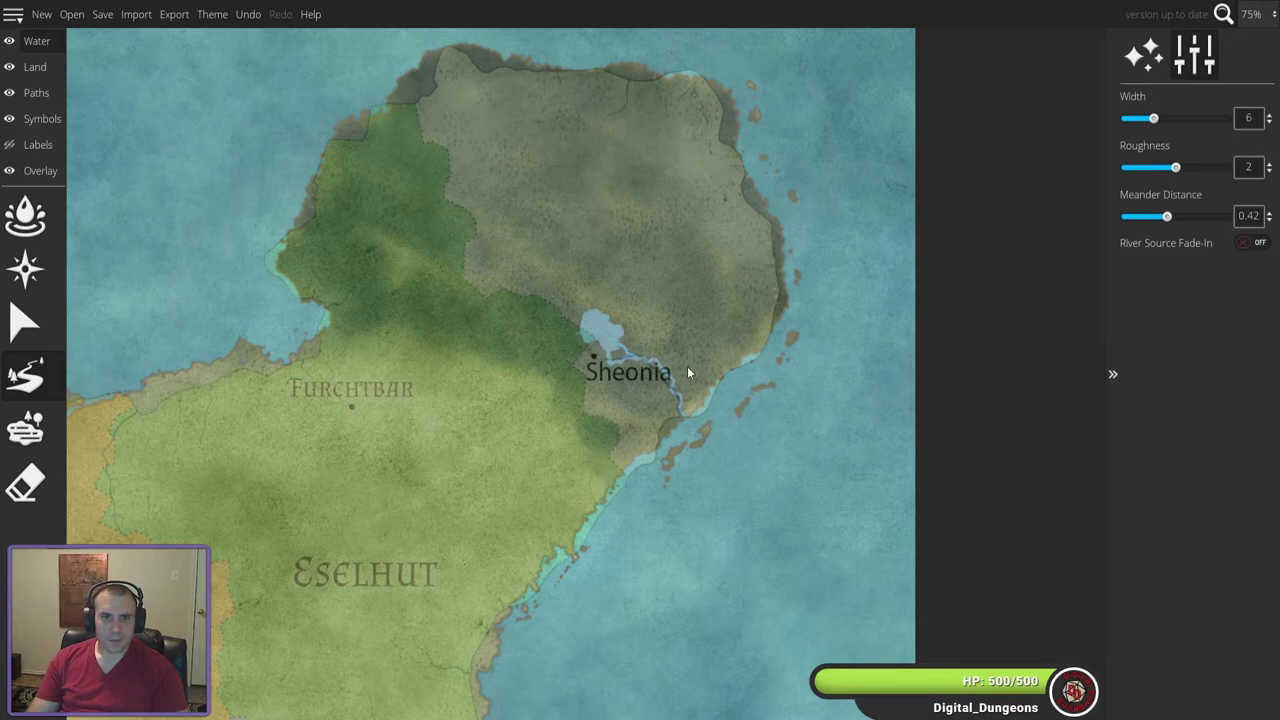
{"action": "mouse_move", "coordinate": [618, 329]}
{"action": "left_mouse_down"}
{"action": "mouse_move", "coordinate": [662, 327]}
{"action": "mouse_move", "coordinate": [677, 341]}
{"action": "left_mouse_up"}
{"action": "left_click_drag", "start_coordinate": [691, 340], "coordinate": [697, 372]}
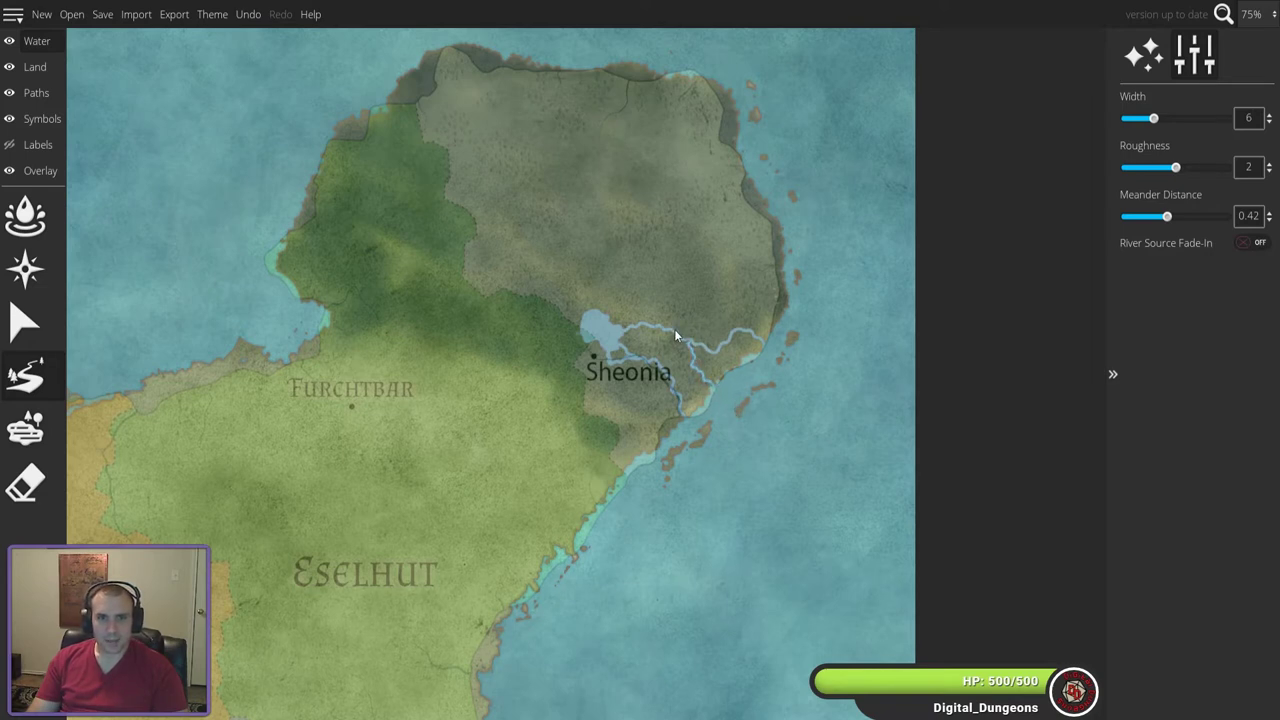
- Draw width 6 rivers: a branch from the Sheonia river northeast to the coast, and a forked river reaching the northern coast
{"action": "mouse_move", "coordinate": [675, 335]}
{"action": "left_mouse_down"}
{"action": "mouse_move", "coordinate": [711, 293]}
{"action": "mouse_move", "coordinate": [733, 297]}
{"action": "left_mouse_up"}
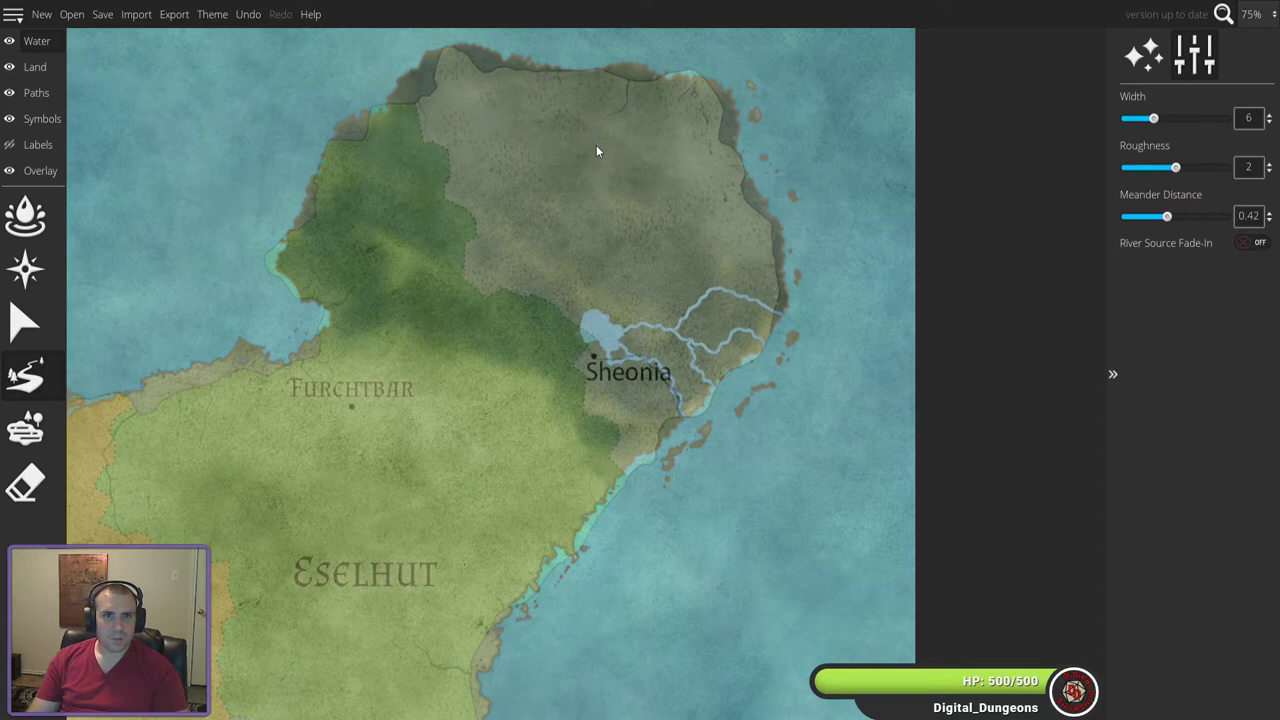
{"action": "left_click_drag", "start_coordinate": [629, 99], "coordinate": [625, 79]}
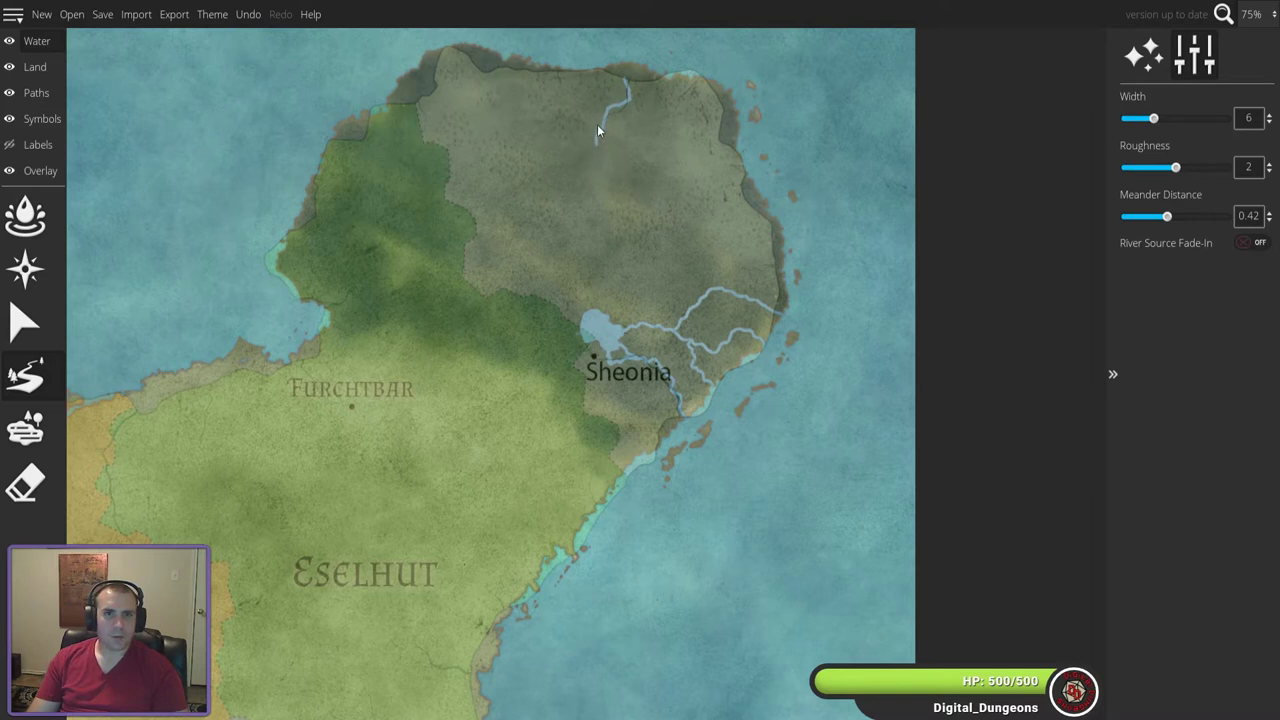
{"action": "left_click_drag", "start_coordinate": [596, 109], "coordinate": [596, 85]}
- Place a small lake at the southern source of the forked northern river with the brush size reduced to 76
{"action": "key", "text": "w"}
{"action": "left_click", "coordinate": [620, 203]}
{"action": "scroll", "coordinate": [603, 156], "scroll_direction": "down", "scroll_amount": 6}
{"action": "scroll", "coordinate": [590, 147], "scroll_direction": "down", "scroll_amount": 5}
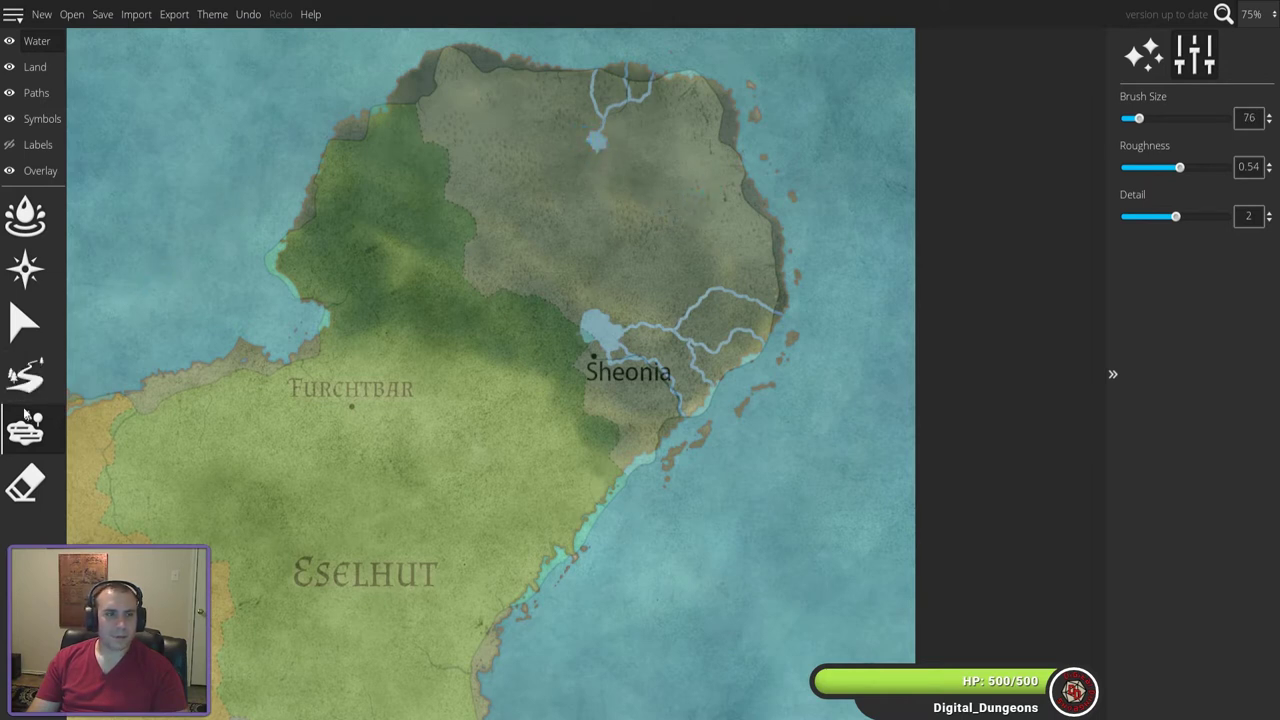
- Draw a width 6 river system north of Sheonia, with three branches flowing to the northeast coast
{"action": "key", "text": "r"}
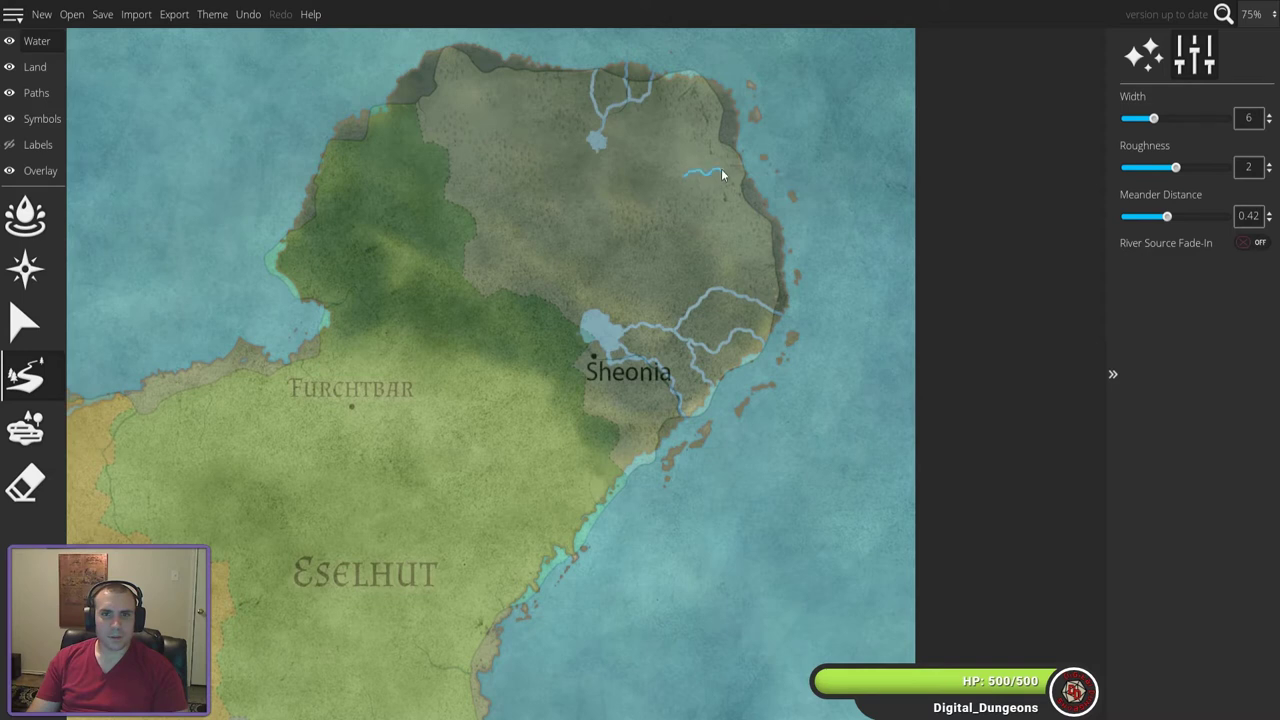
{"action": "left_click_drag", "start_coordinate": [748, 164], "coordinate": [748, 164]}
{"action": "left_click_drag", "start_coordinate": [649, 181], "coordinate": [684, 176]}
{"action": "left_click_drag", "start_coordinate": [762, 198], "coordinate": [762, 195]}
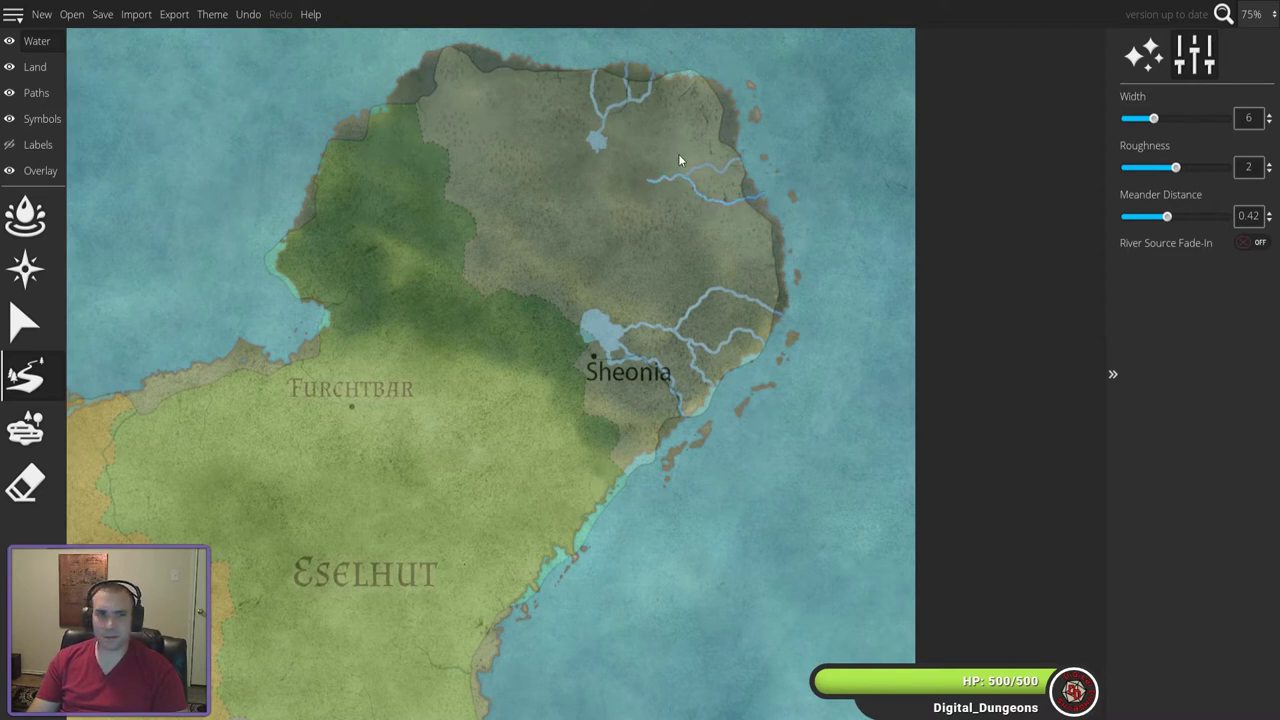
{"action": "left_click_drag", "start_coordinate": [697, 128], "coordinate": [727, 112]}
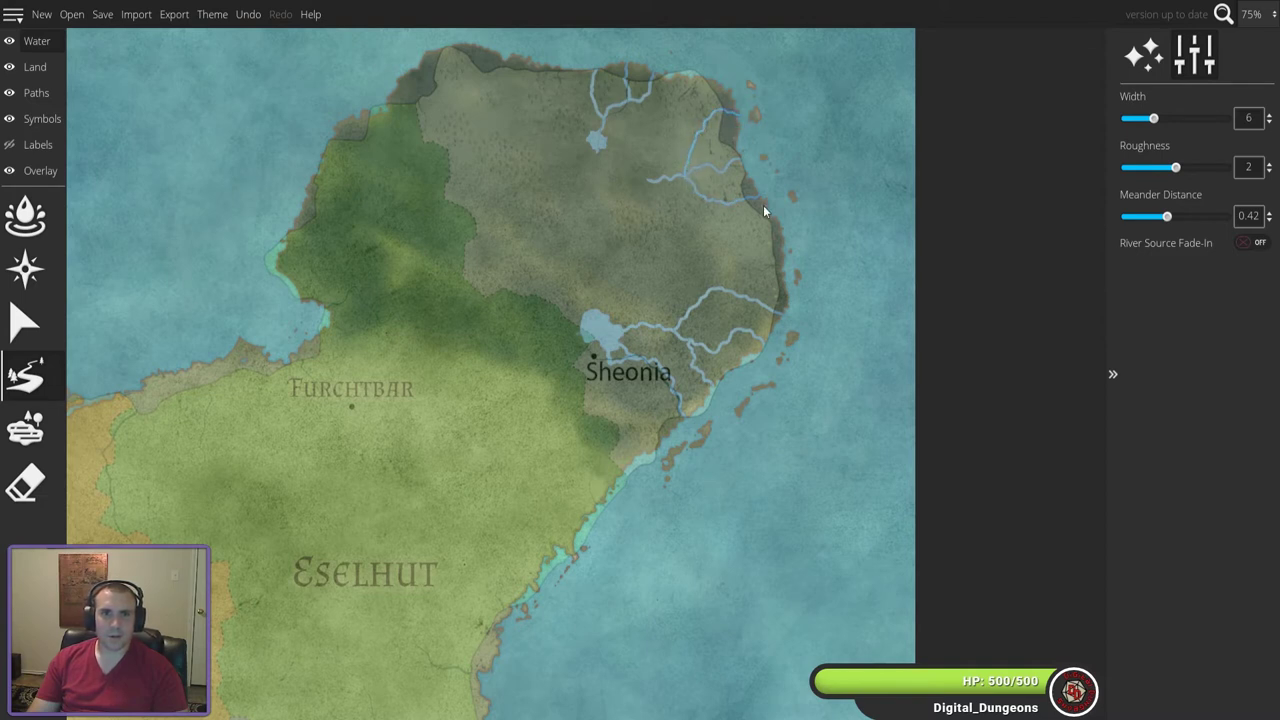
{"action": "key", "text": "bracketleft"}
{"action": "key", "text": "bracketleft"}
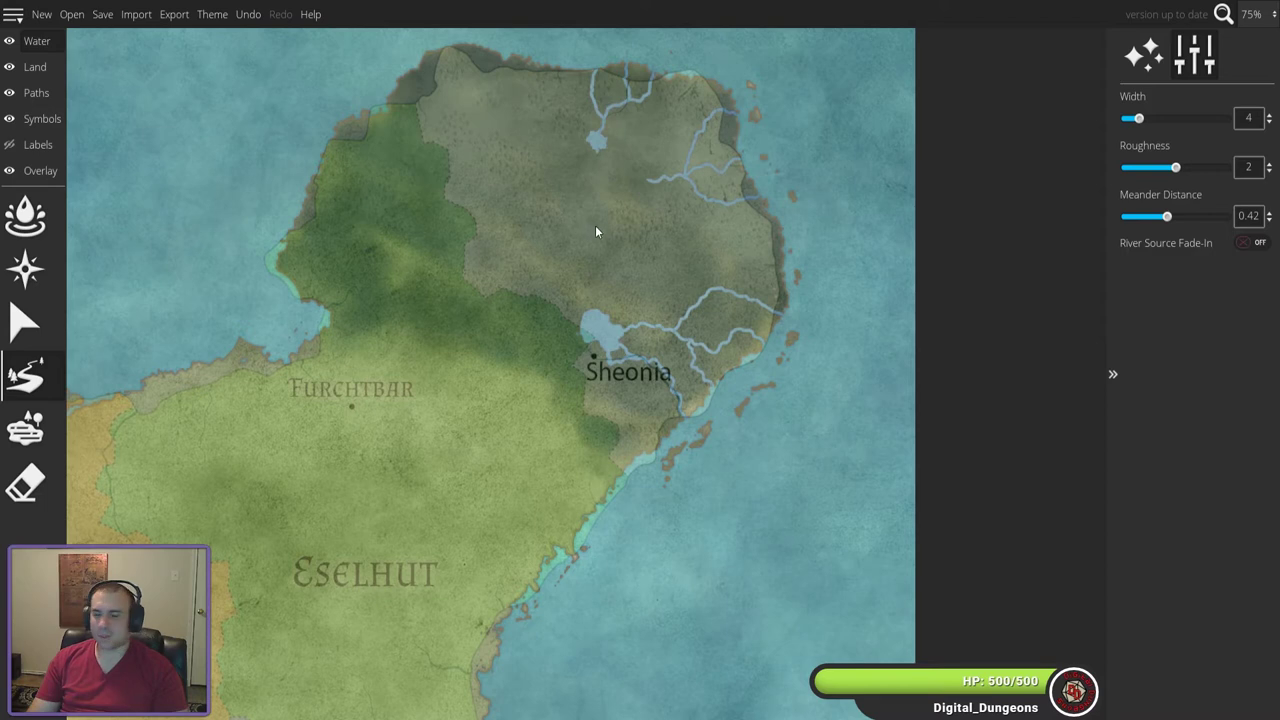
{"action": "key", "text": "bracketright"}
{"action": "key", "text": "bracketright"}
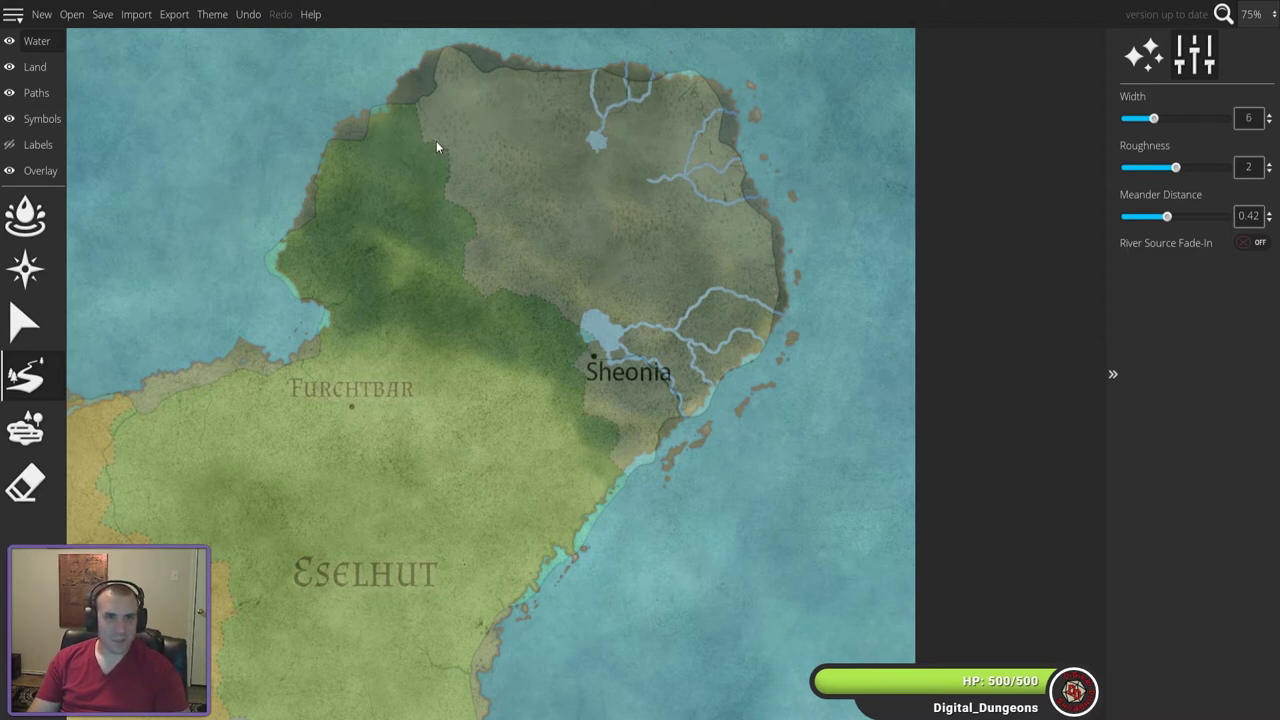
- Draw a width 6 river to the coast at the northwest tip of the northern peninsula, with a side branch to the west
{"action": "left_click_drag", "start_coordinate": [430, 132], "coordinate": [406, 76]}
{"action": "left_click_drag", "start_coordinate": [416, 95], "coordinate": [389, 103]}
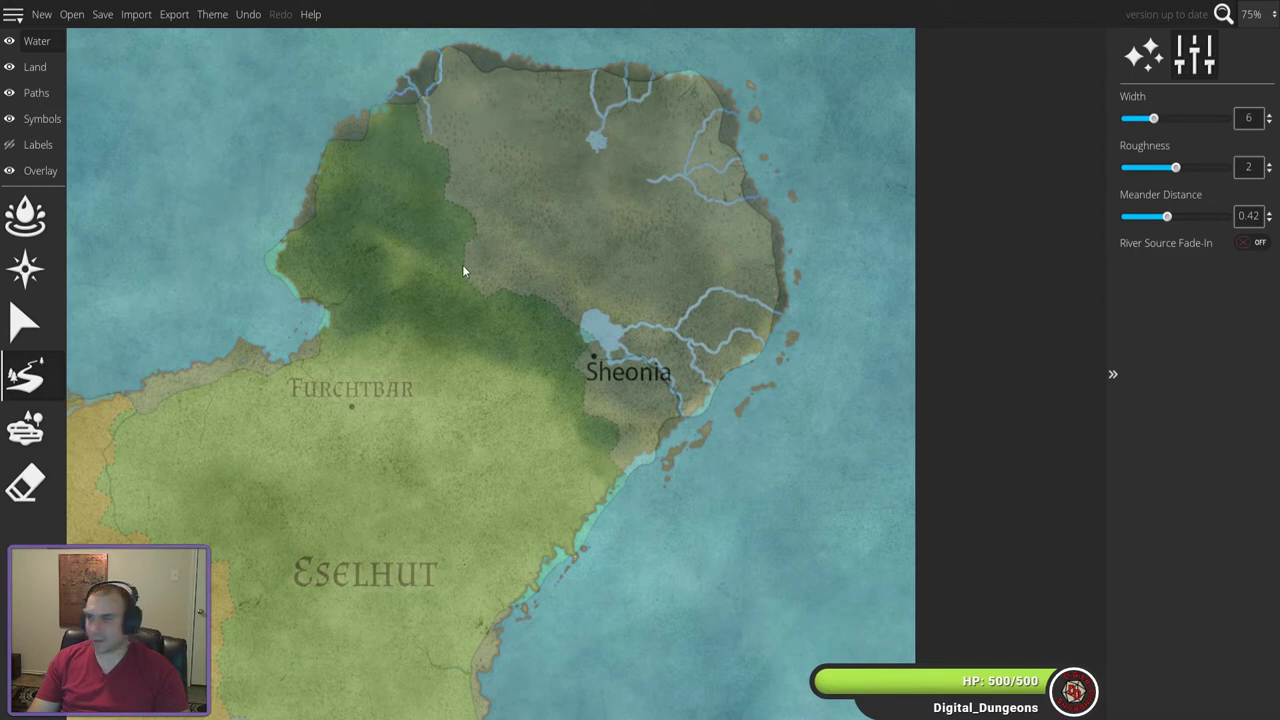
- Turn river source fade-in on and draw a width 6 river from the Furchtbar town marker to the northern coast
{"action": "scroll", "coordinate": [487, 375], "scroll_direction": "down", "scroll_amount": 1}
{"action": "scroll", "coordinate": [489, 374], "scroll_direction": "down", "scroll_amount": 2}
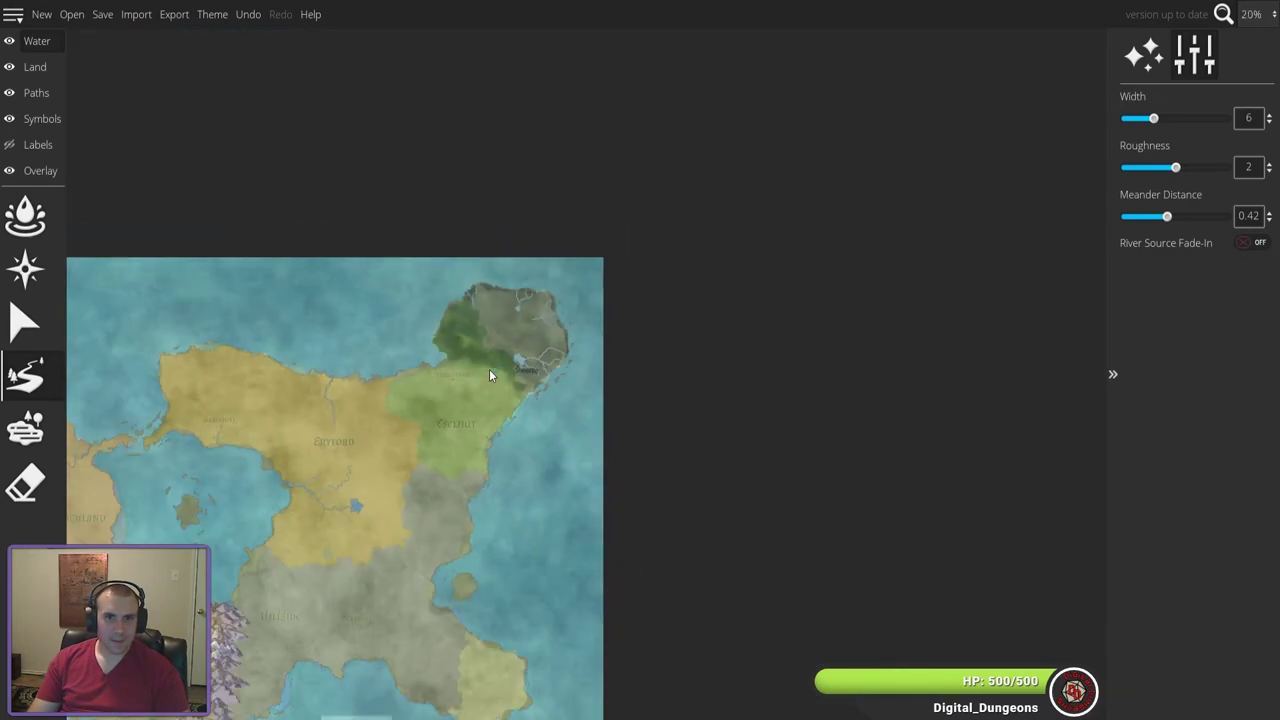
{"action": "left_click_drag", "start_coordinate": [475, 403], "coordinate": [659, 285]}
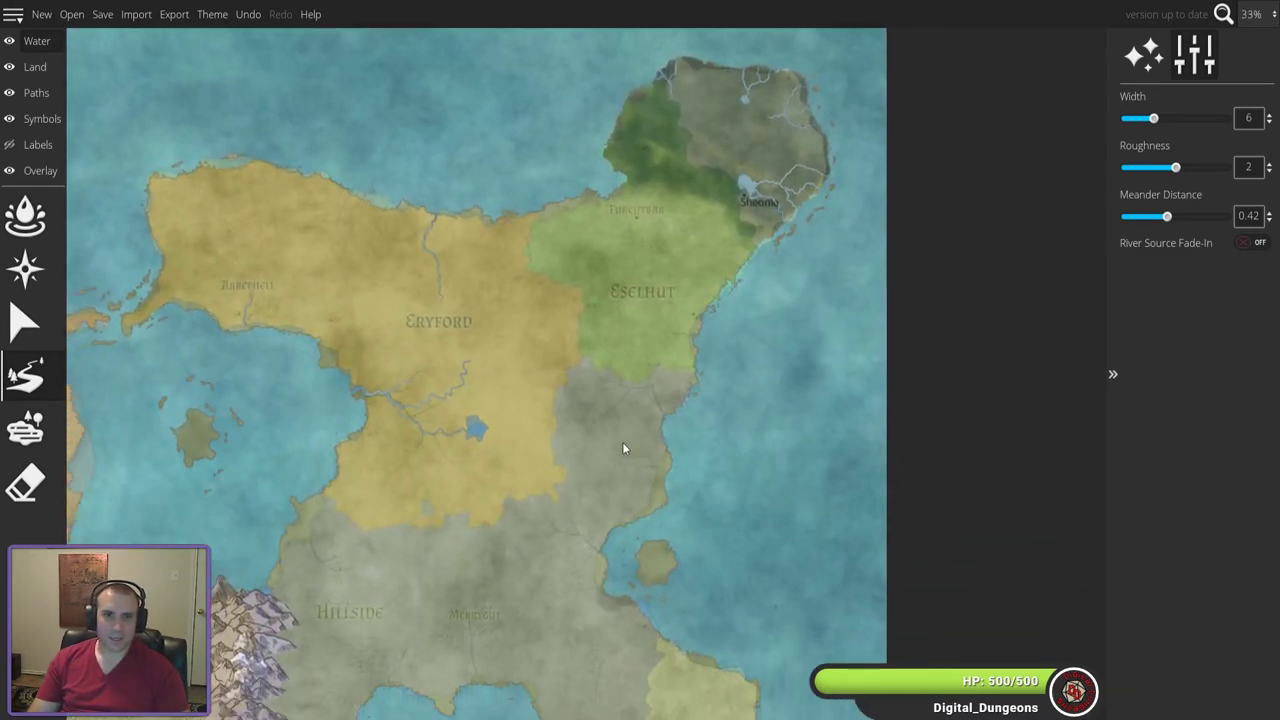
{"action": "scroll", "coordinate": [652, 260], "scroll_direction": "up", "scroll_amount": 5}
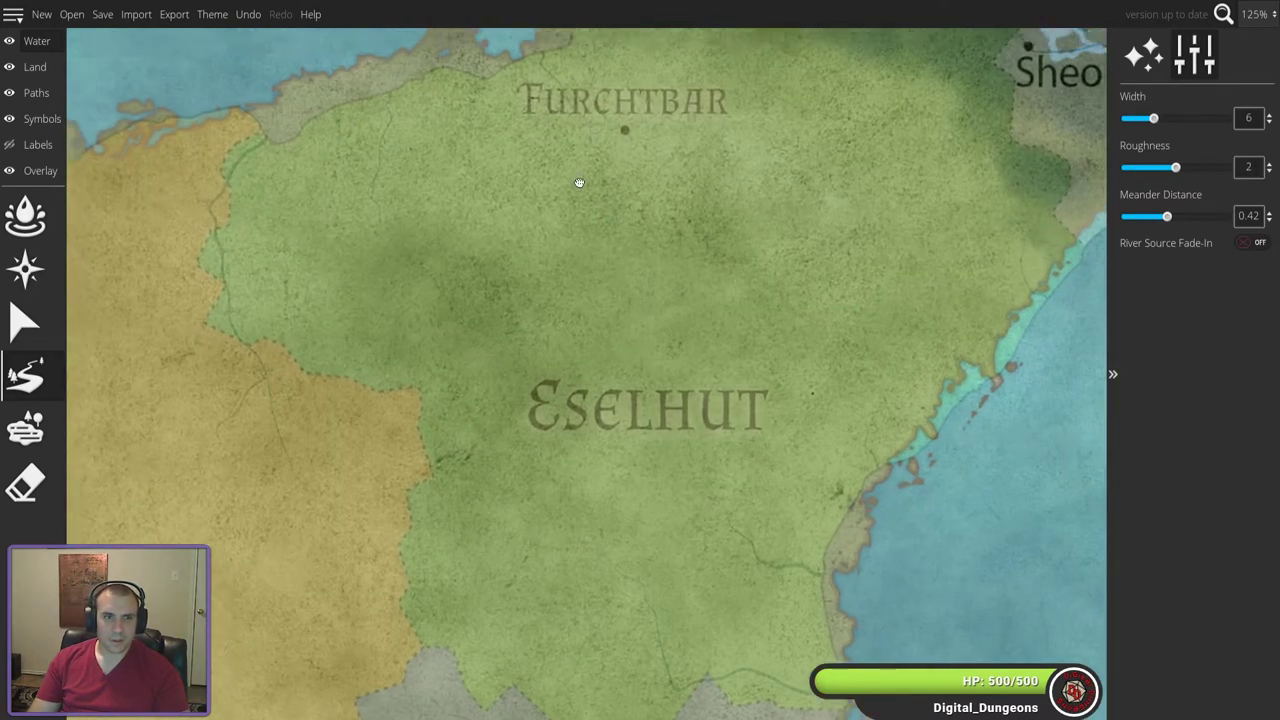
{"action": "left_click_drag", "start_coordinate": [596, 172], "coordinate": [655, 288]}
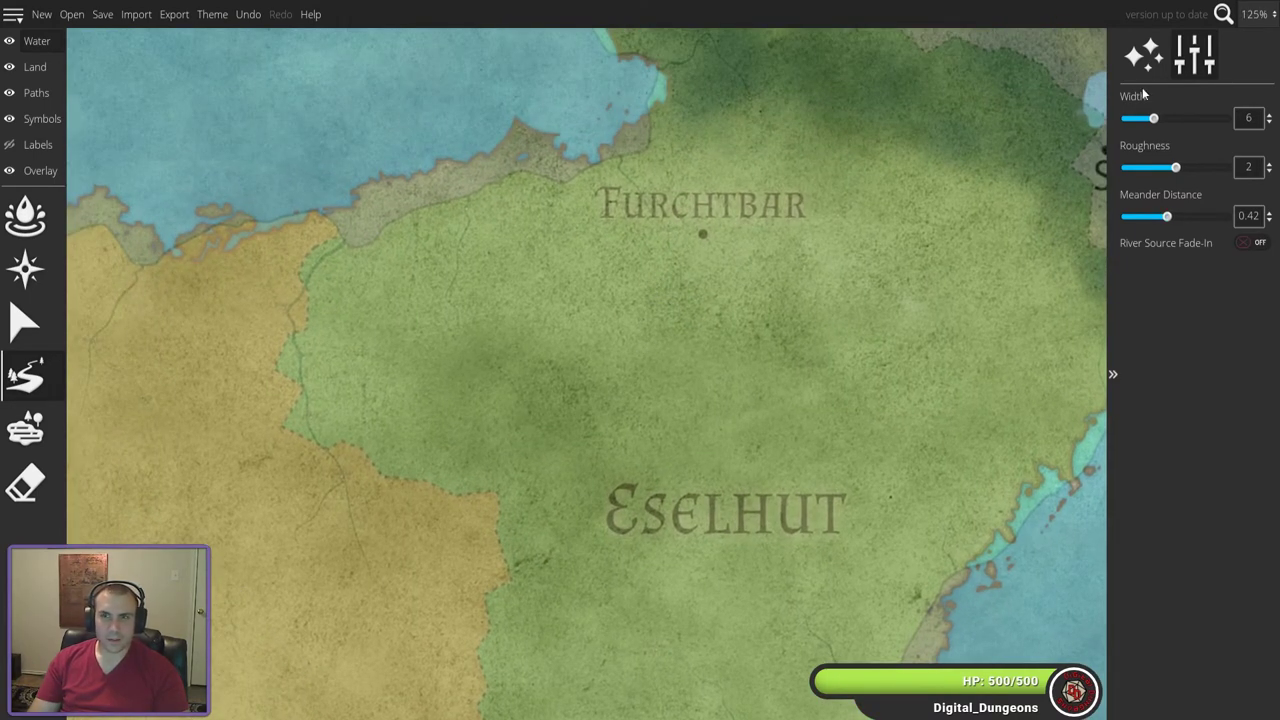
{"action": "left_click", "coordinate": [1259, 243]}
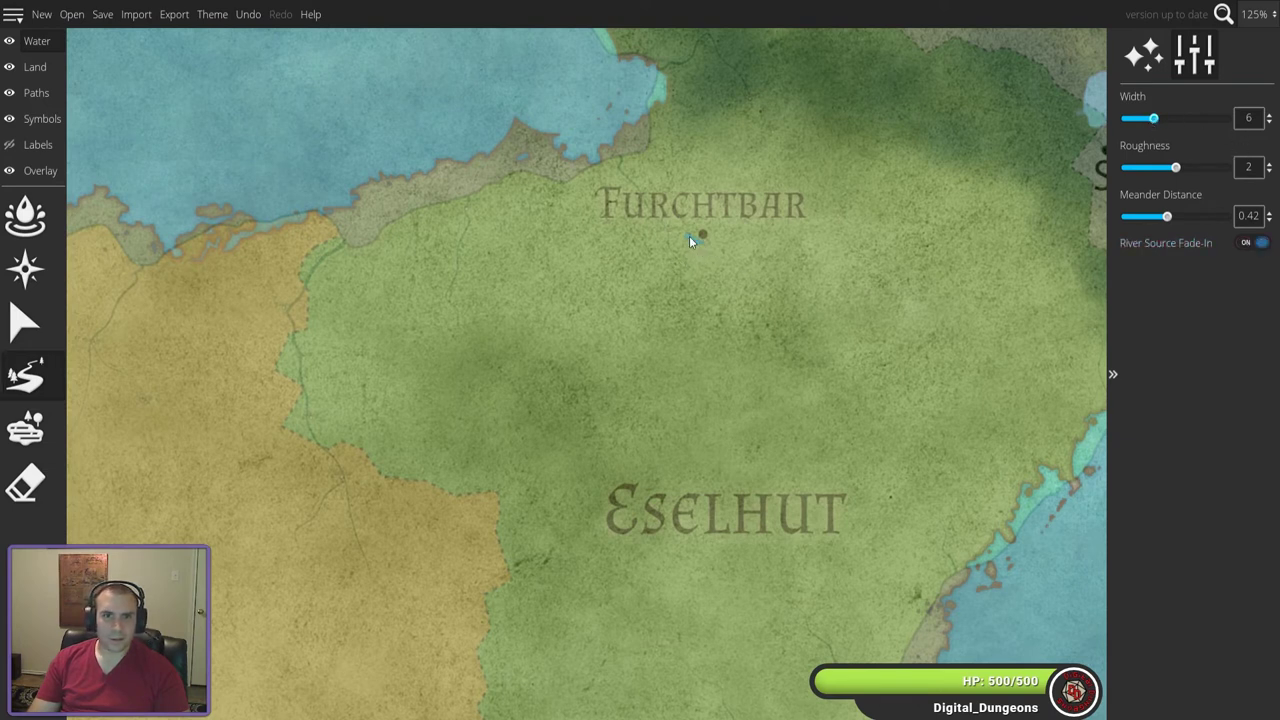
{"action": "left_click_drag", "start_coordinate": [665, 213], "coordinate": [607, 147]}
- Draw two width 6 rivers through southeastern Eselhut that meet at the same mouth on the east coast
{"action": "left_click_drag", "start_coordinate": [651, 543], "coordinate": [543, 376]}
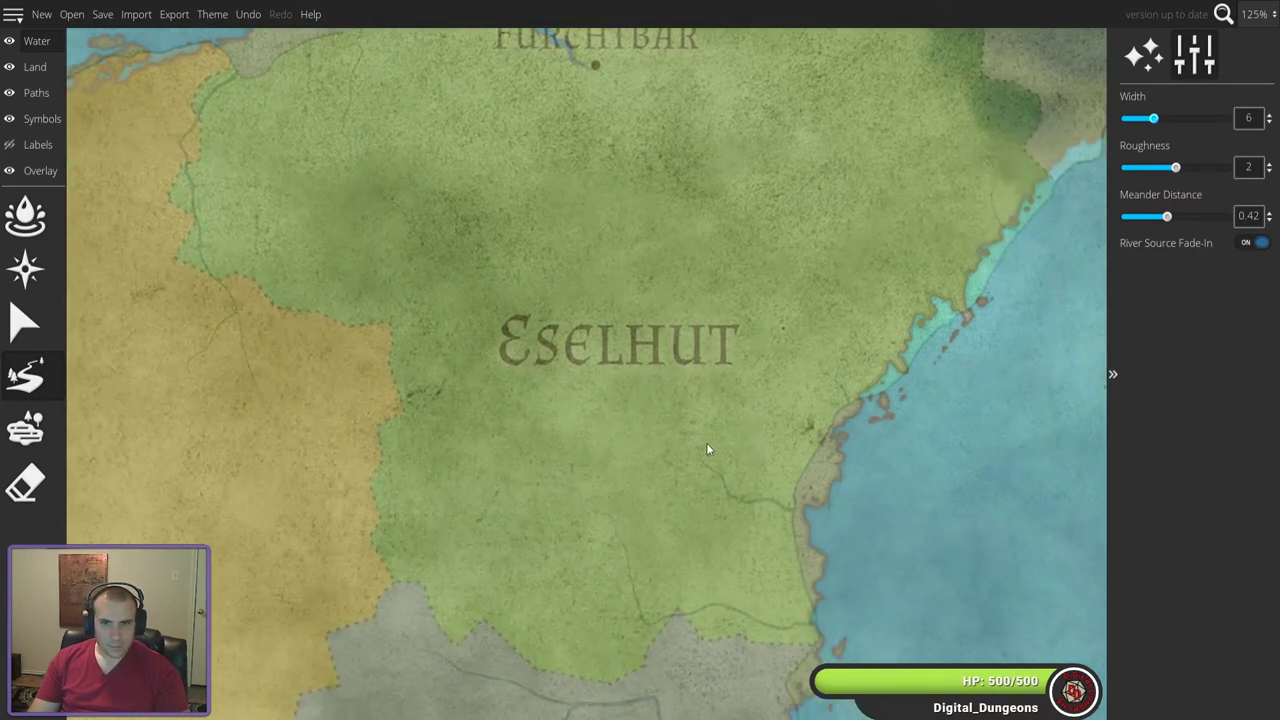
{"action": "left_click_drag", "start_coordinate": [770, 505], "coordinate": [808, 517]}
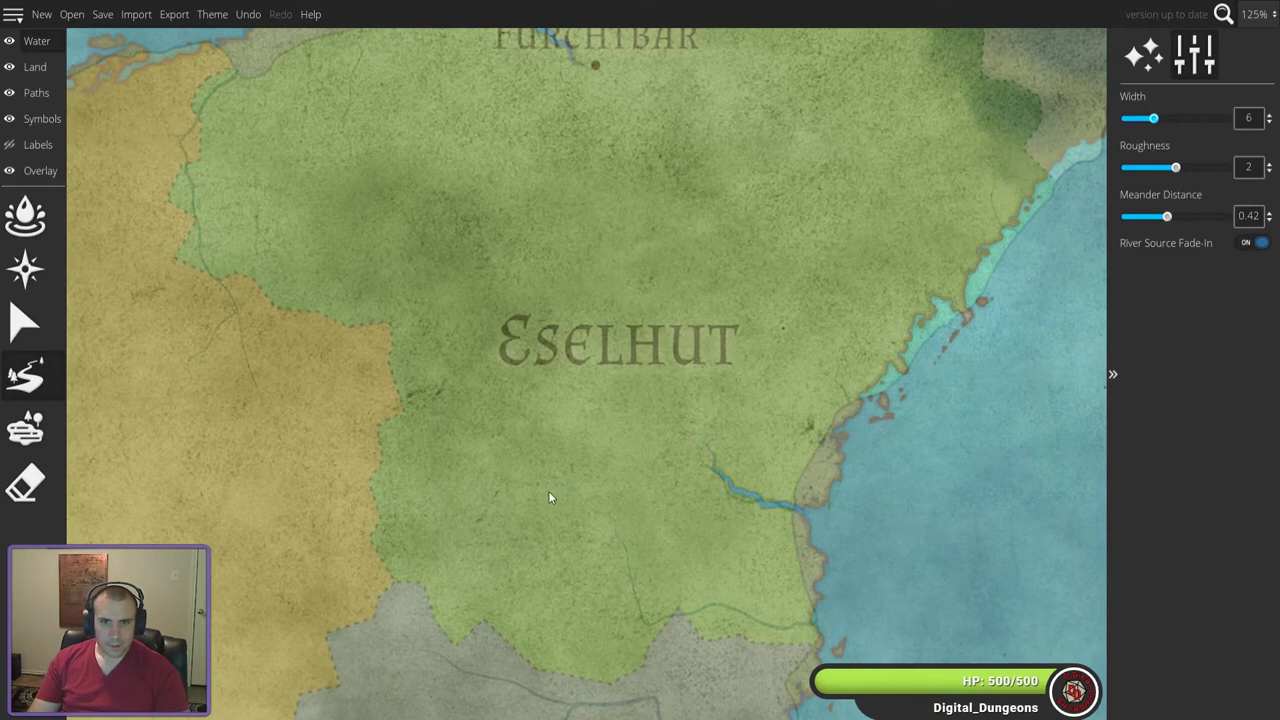
{"action": "mouse_move", "coordinate": [741, 614]}
{"action": "left_mouse_down"}
{"action": "mouse_move", "coordinate": [787, 622]}
{"action": "mouse_move", "coordinate": [775, 568]}
{"action": "mouse_move", "coordinate": [803, 527]}
{"action": "left_mouse_up"}
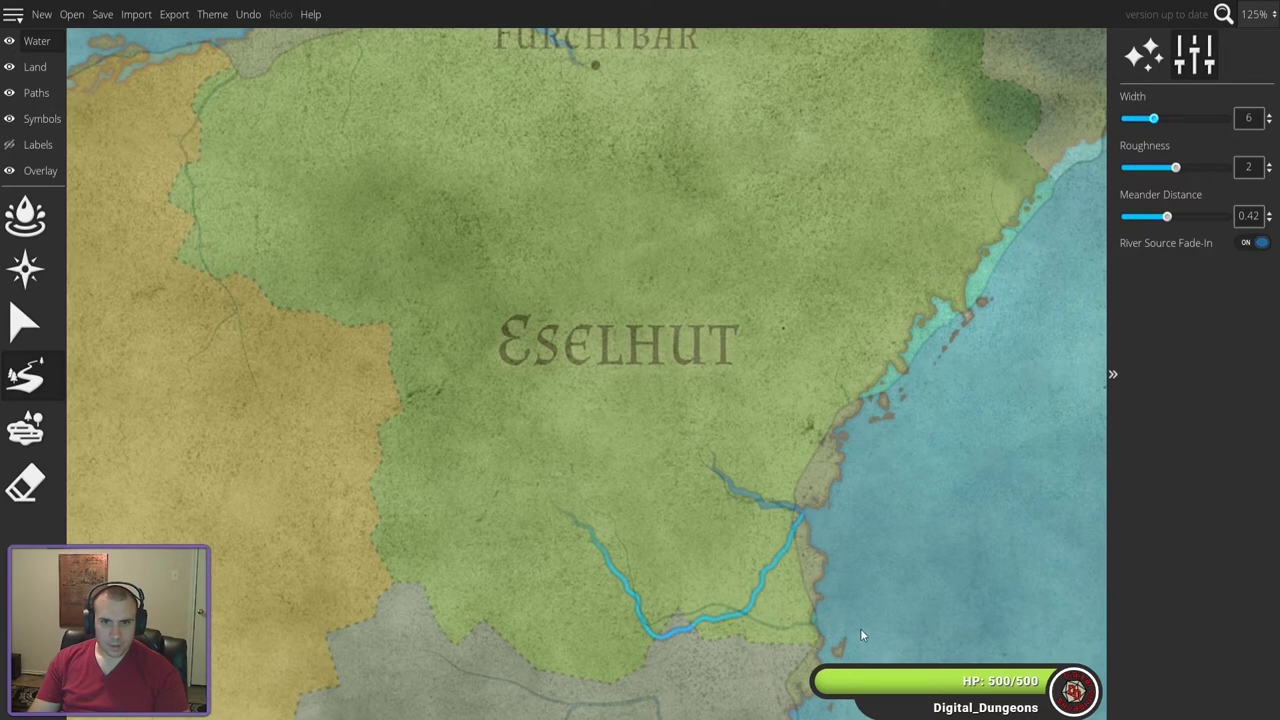
- Draw a width 6 river across the grey region south of Eselhut to the east coast, adding a northwestern tributary with the width lowered to 5
{"action": "left_click_drag", "start_coordinate": [538, 590], "coordinate": [454, 191]}
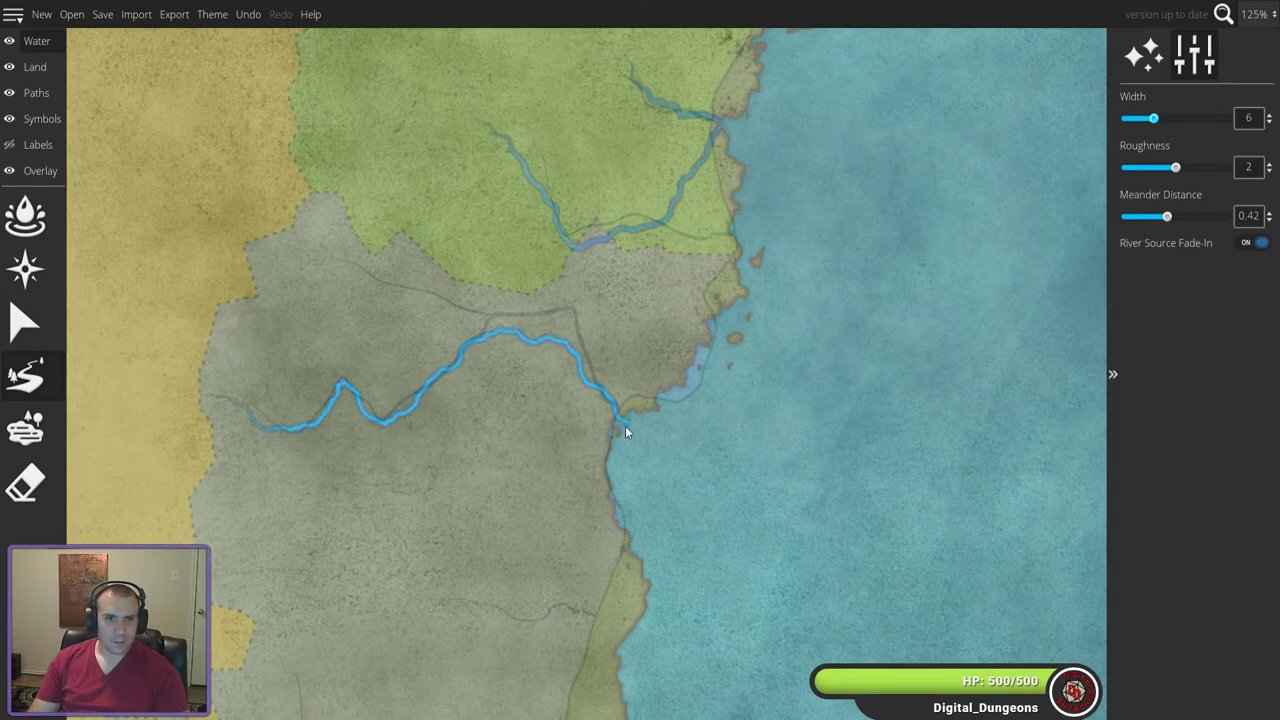
{"action": "left_click_drag", "start_coordinate": [448, 524], "coordinate": [608, 420]}
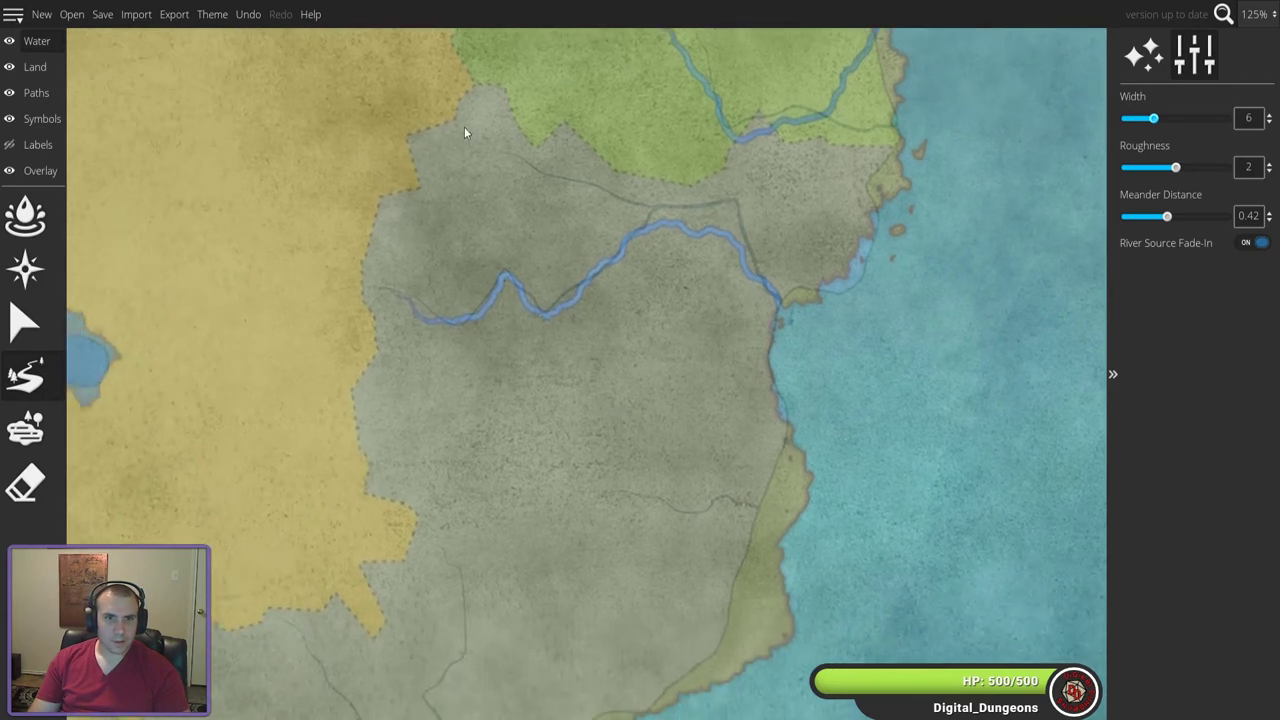
{"action": "mouse_move", "coordinate": [467, 125]}
{"action": "left_mouse_down"}
{"action": "mouse_move", "coordinate": [525, 176]}
{"action": "mouse_move", "coordinate": [562, 183]}
{"action": "left_mouse_up"}
{"action": "left_click_drag", "start_coordinate": [617, 240], "coordinate": [630, 240]}
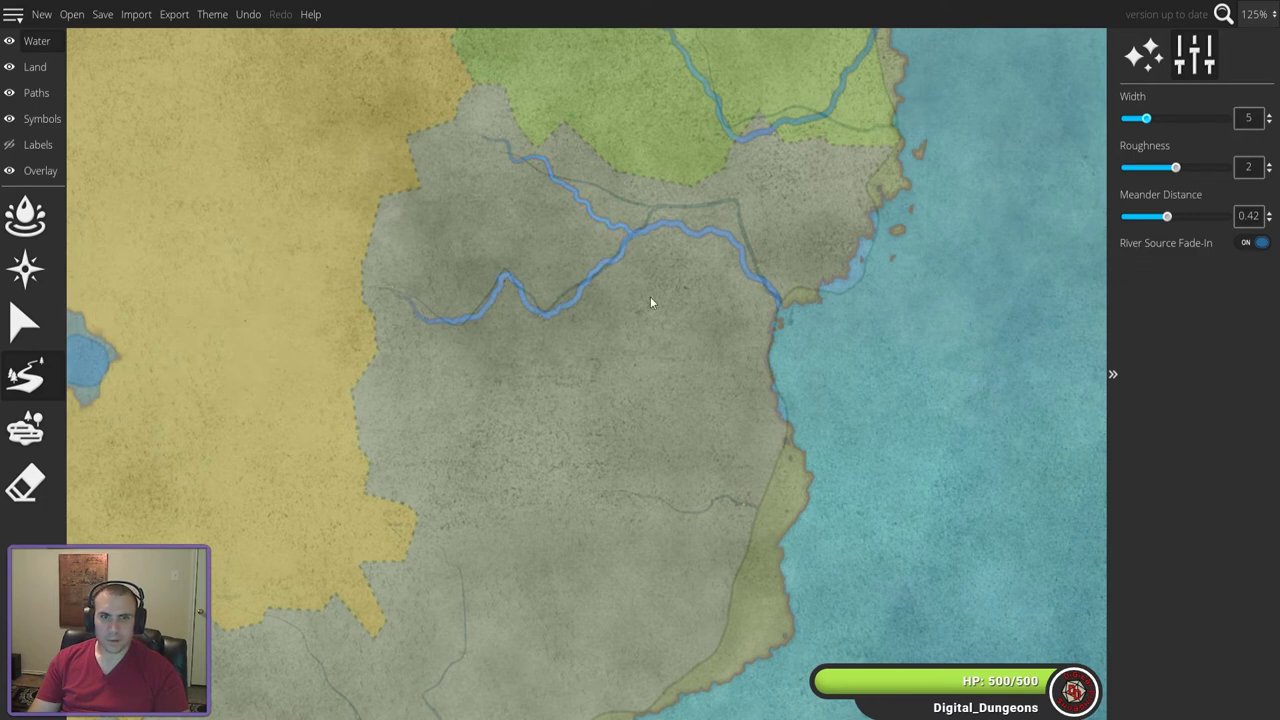
{"action": "left_click_drag", "start_coordinate": [560, 447], "coordinate": [636, 436]}
{"action": "key", "text": "ctrl+z"}
{"action": "scroll", "coordinate": [397, 382], "scroll_direction": "down", "scroll_amount": 3}
{"action": "scroll", "coordinate": [397, 387], "scroll_direction": "up", "scroll_amount": 3}
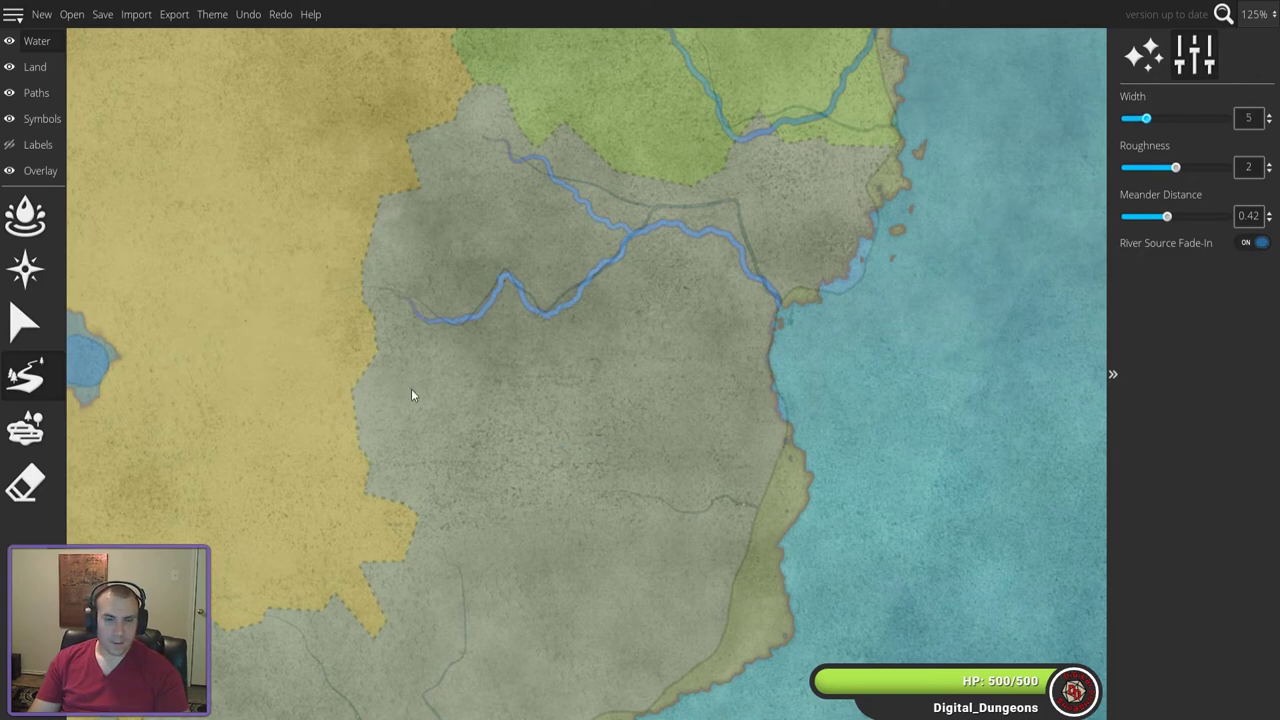
- Place two lakes north of Merrygut, the larger western one with brush size 168 and a smaller one to its east
{"action": "scroll", "coordinate": [411, 388], "scroll_direction": "down", "scroll_amount": 5}
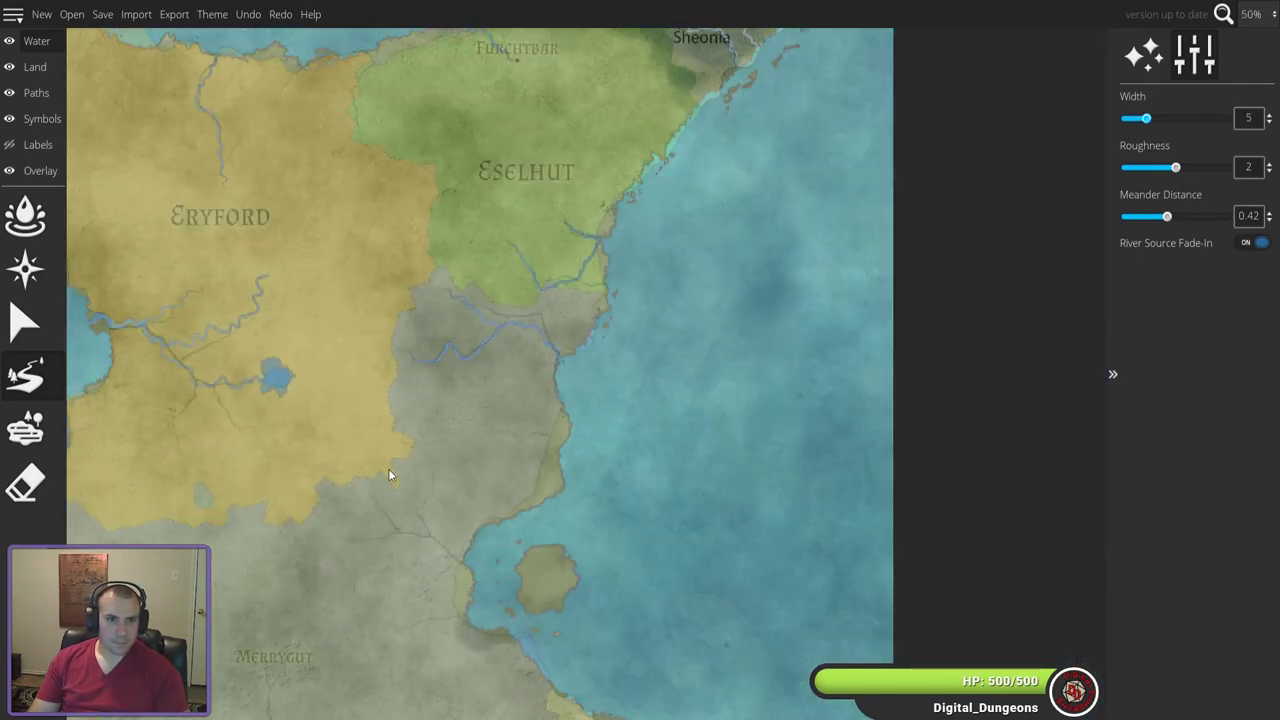
{"action": "left_click_drag", "start_coordinate": [390, 475], "coordinate": [548, 182]}
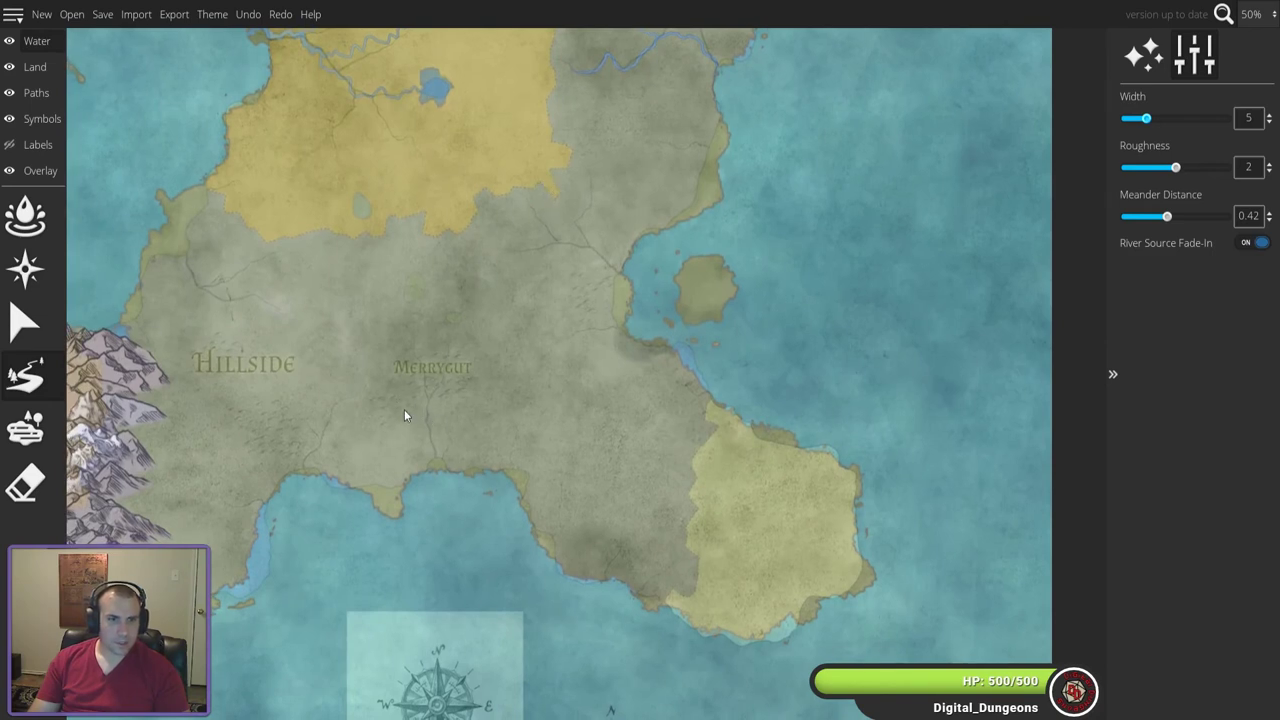
{"action": "scroll", "coordinate": [402, 413], "scroll_direction": "up", "scroll_amount": 5}
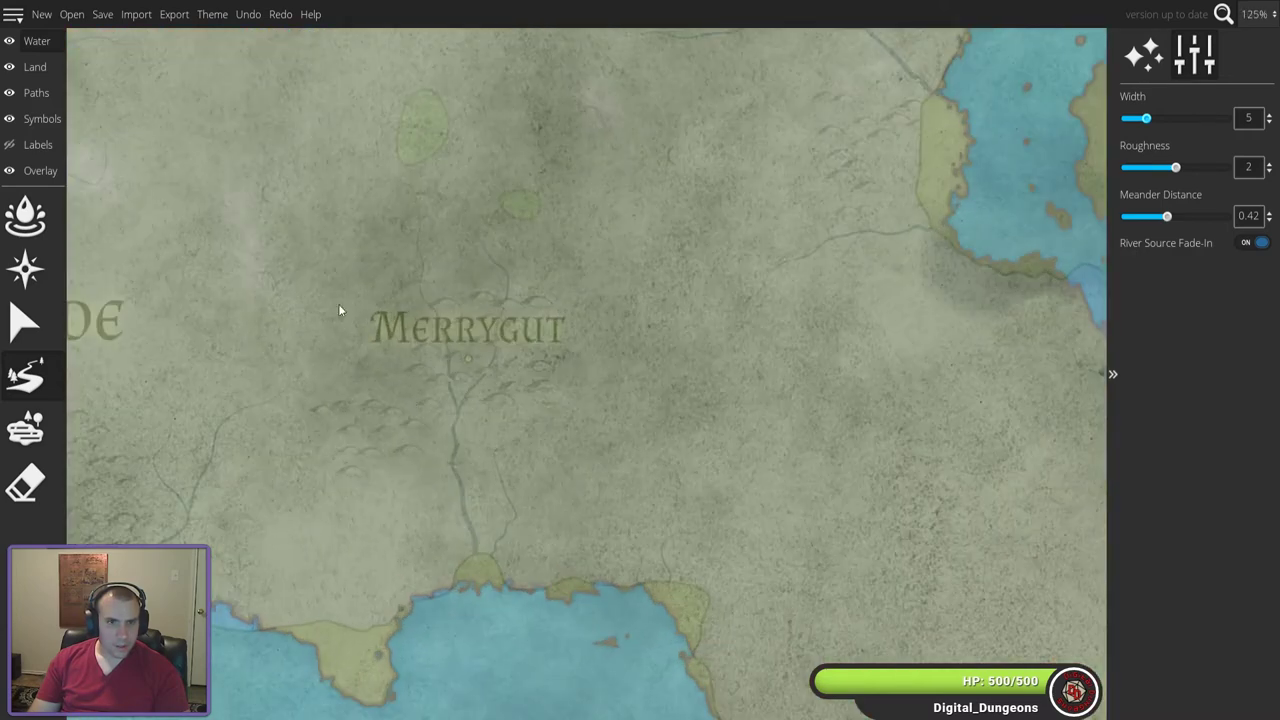
{"action": "left_click", "coordinate": [25, 428]}
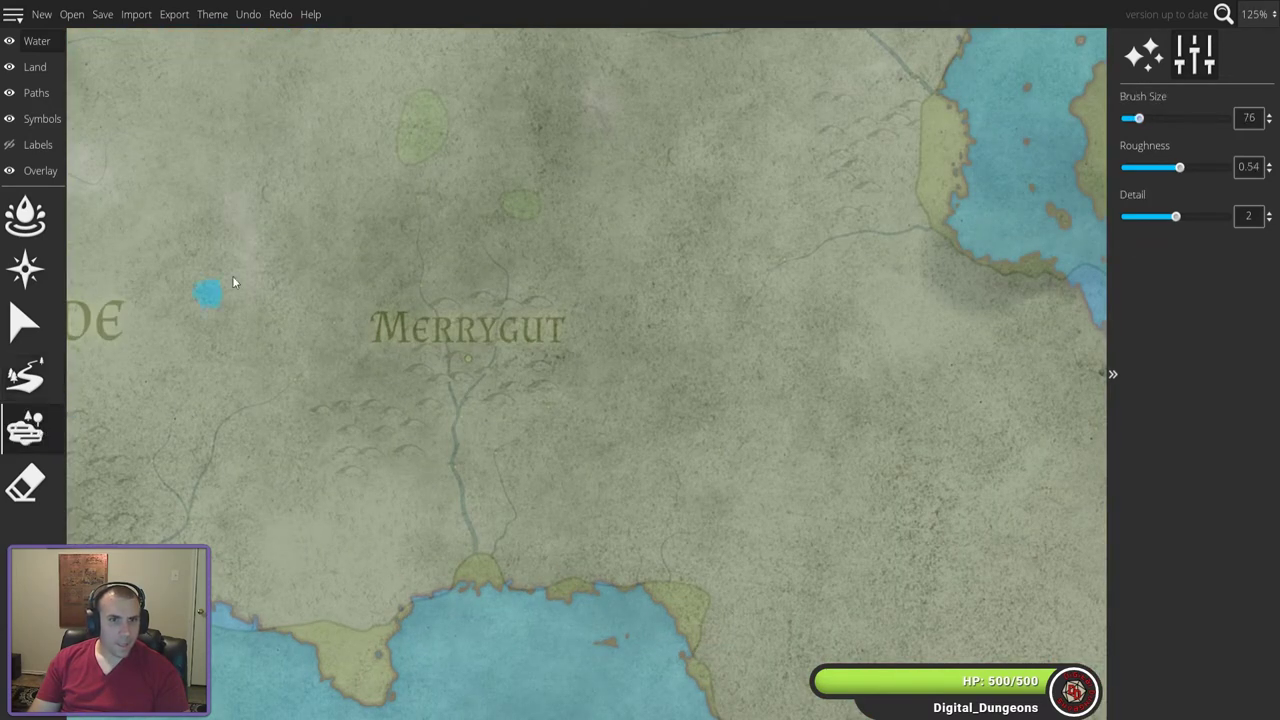
{"action": "scroll", "coordinate": [420, 130], "scroll_direction": "up", "scroll_amount": 9}
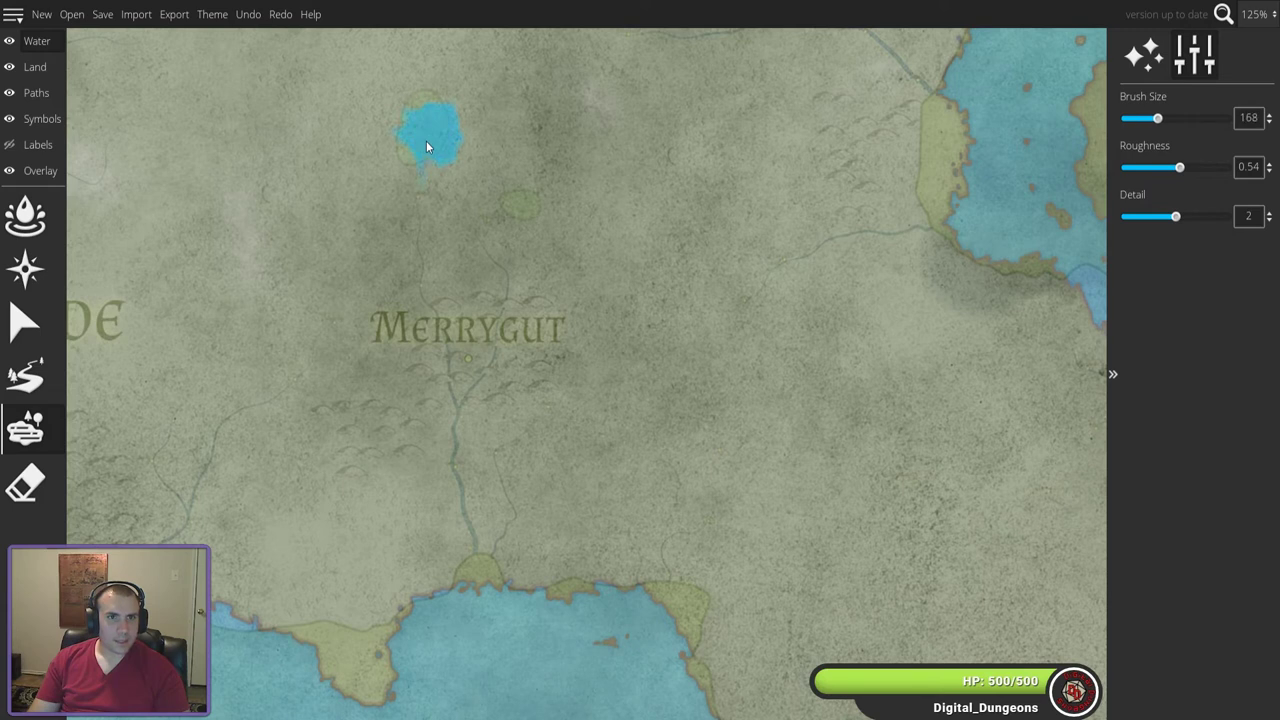
{"action": "left_click", "coordinate": [433, 170]}
{"action": "scroll", "coordinate": [528, 184], "scroll_direction": "down", "scroll_amount": 7}
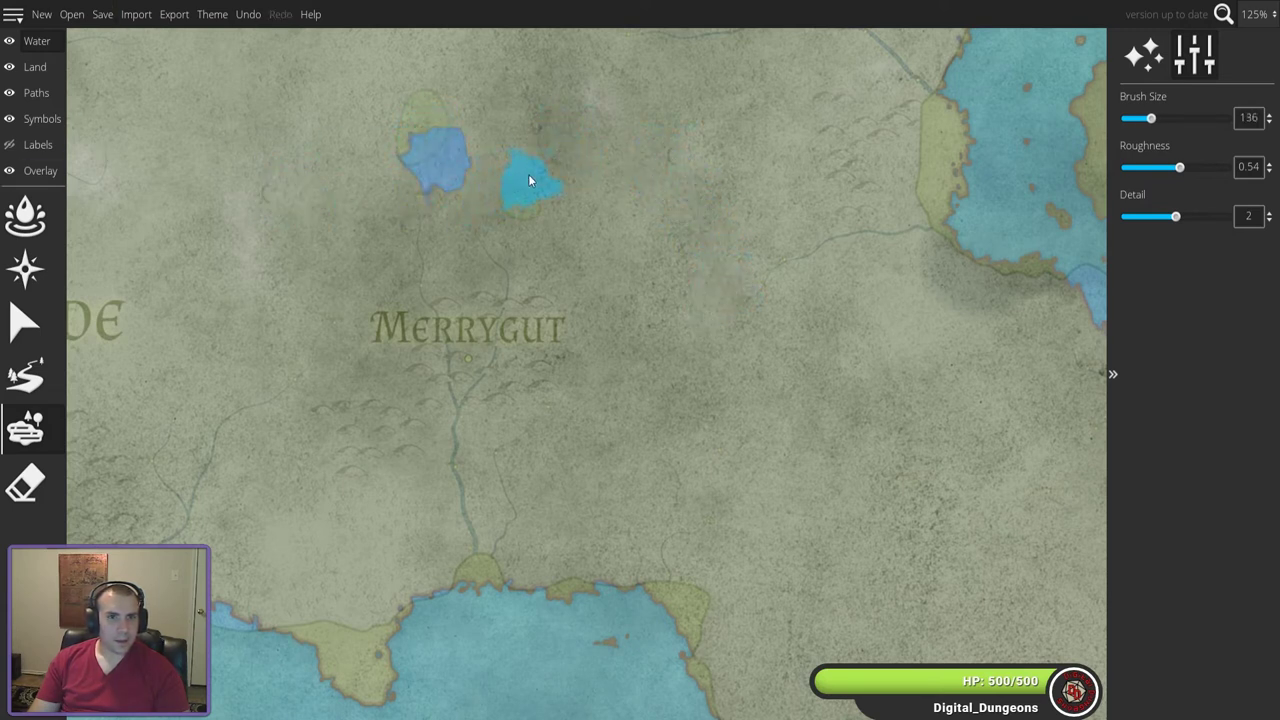
{"action": "left_click", "coordinate": [518, 199]}
- Turn source fade-in off and draw a river from the larger lake past Merrygut to the south coast, widening it from 6 to 10
{"action": "left_click", "coordinate": [25, 375]}
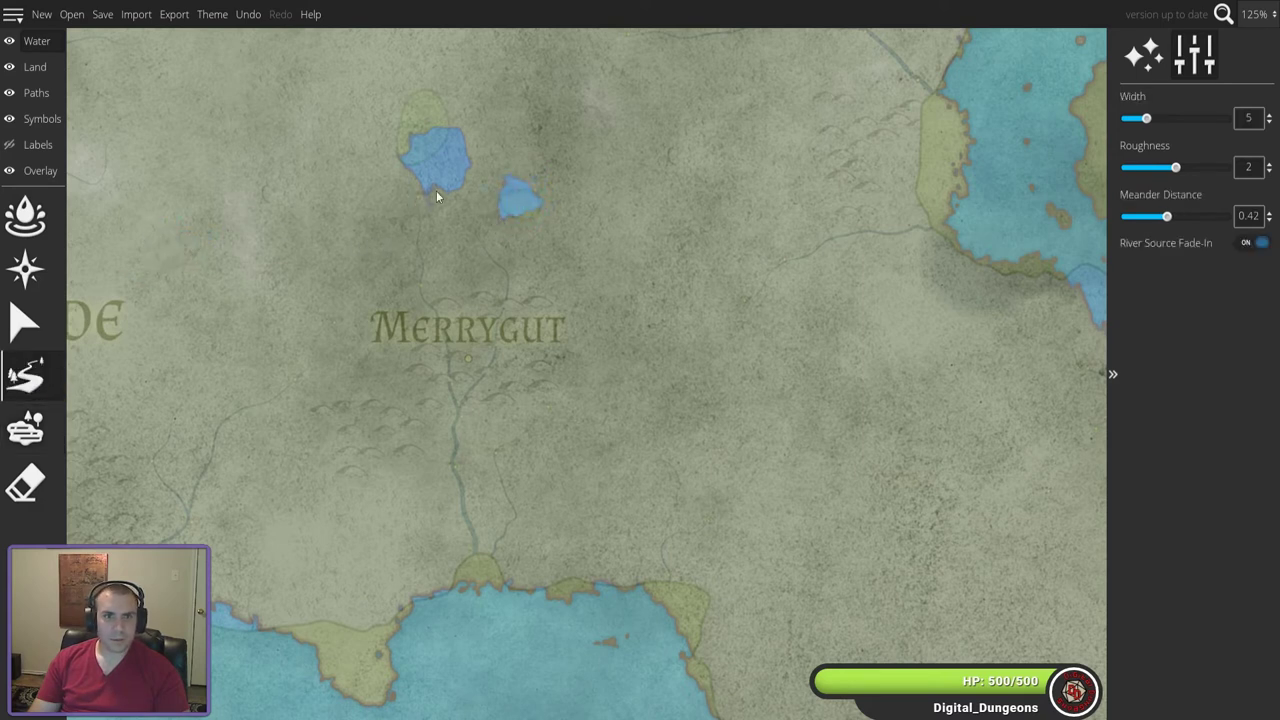
{"action": "left_click", "coordinate": [1256, 242]}
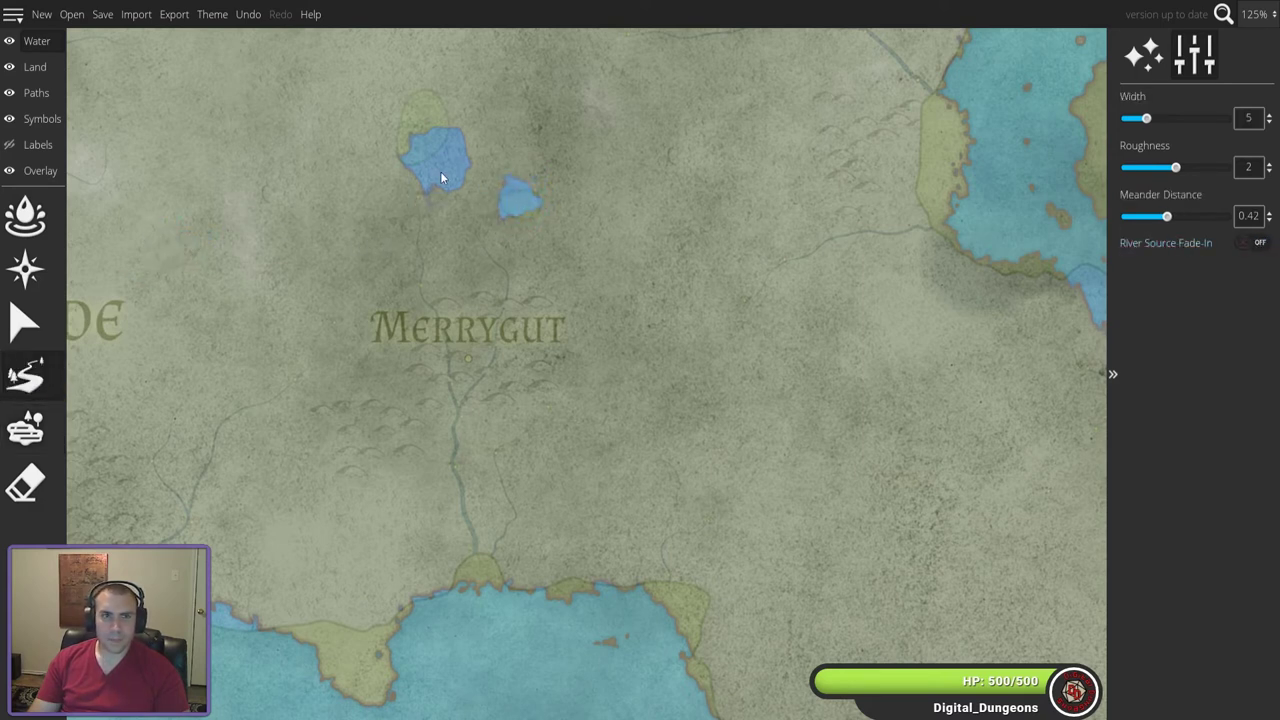
{"action": "scroll", "coordinate": [423, 172], "scroll_direction": "up", "scroll_amount": 5}
{"action": "scroll", "coordinate": [423, 172], "scroll_direction": "down", "scroll_amount": 4}
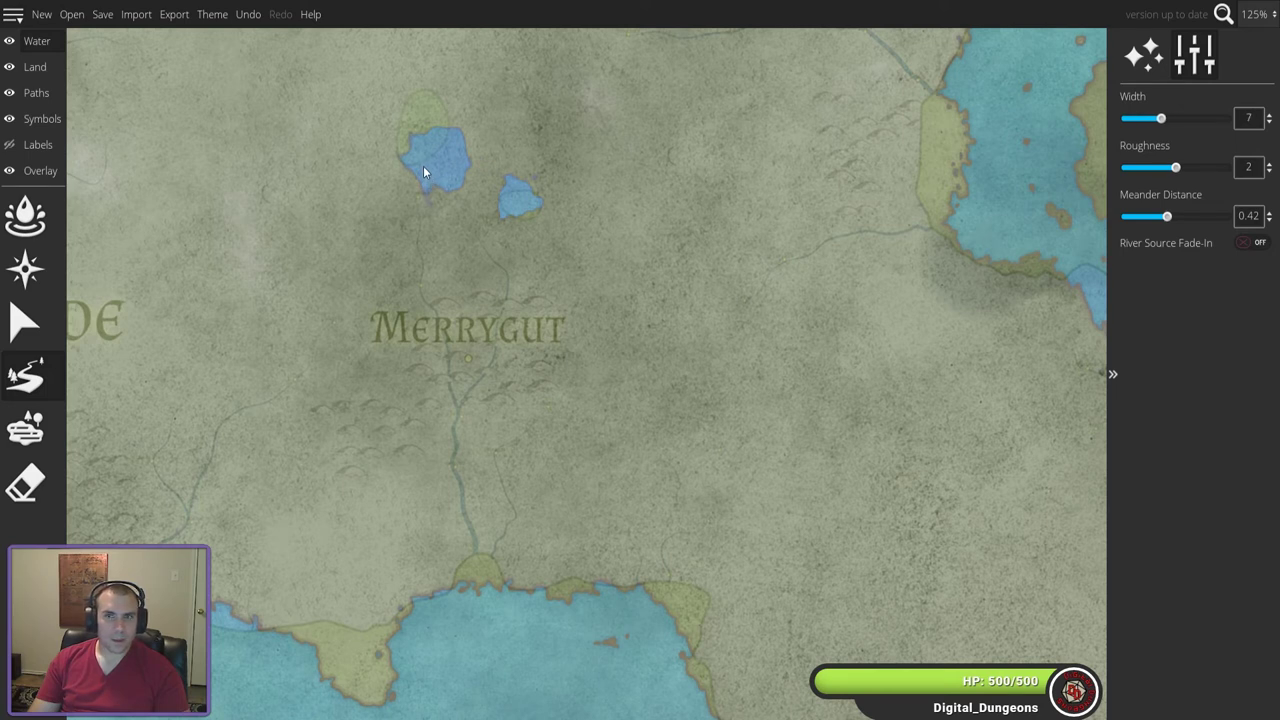
{"action": "mouse_move", "coordinate": [425, 202]}
{"action": "left_mouse_down"}
{"action": "mouse_move", "coordinate": [405, 254]}
{"action": "mouse_move", "coordinate": [422, 292]}
{"action": "left_mouse_up"}
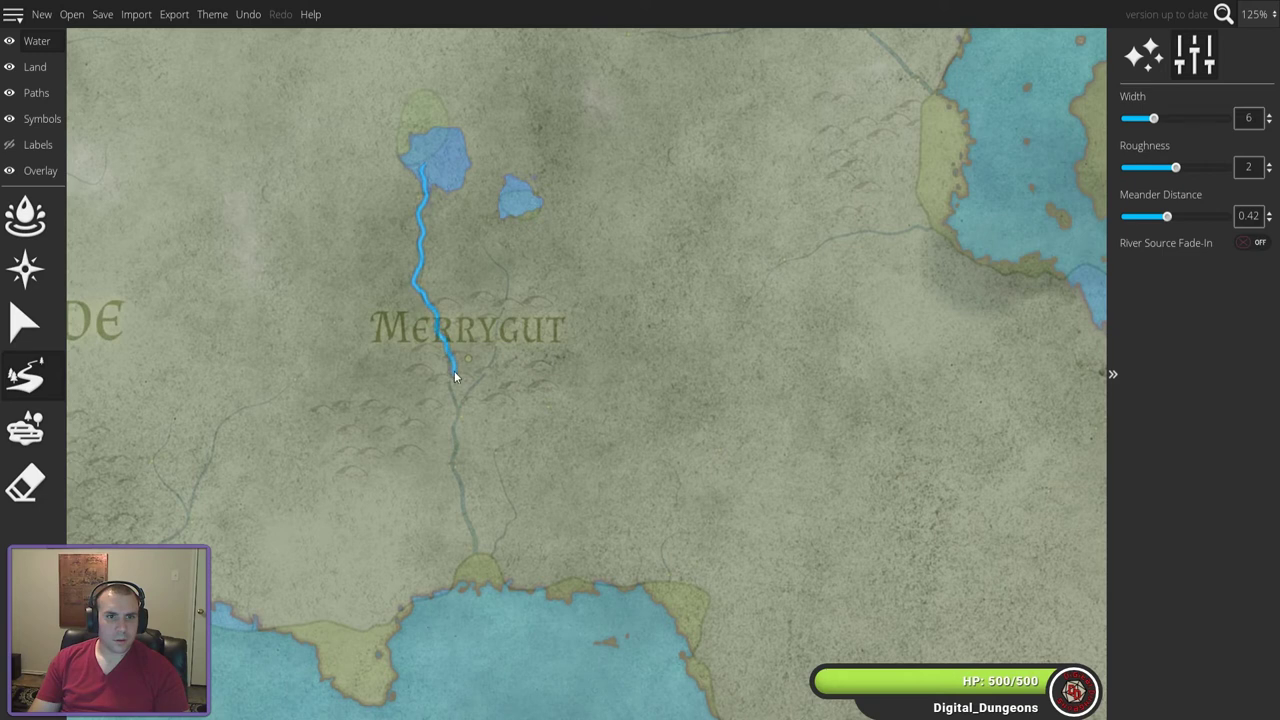
{"action": "left_click_drag", "start_coordinate": [457, 400], "coordinate": [454, 460]}
{"action": "scroll", "coordinate": [456, 430], "scroll_direction": "up", "scroll_amount": 4}
{"action": "left_click_drag", "start_coordinate": [482, 592], "coordinate": [482, 592]}
- Draw a river from the smaller lake through Merrygut to join the main river, widening it to 10 near the junction
{"action": "scroll", "coordinate": [538, 210], "scroll_direction": "down", "scroll_amount": 2}
{"action": "scroll", "coordinate": [538, 216], "scroll_direction": "down", "scroll_amount": 4}
{"action": "mouse_move", "coordinate": [510, 208]}
{"action": "left_mouse_down"}
{"action": "mouse_move", "coordinate": [486, 253]}
{"action": "mouse_move", "coordinate": [511, 287]}
{"action": "mouse_move", "coordinate": [489, 367]}
{"action": "left_mouse_up"}
{"action": "scroll", "coordinate": [489, 363], "scroll_direction": "up", "scroll_amount": 6}
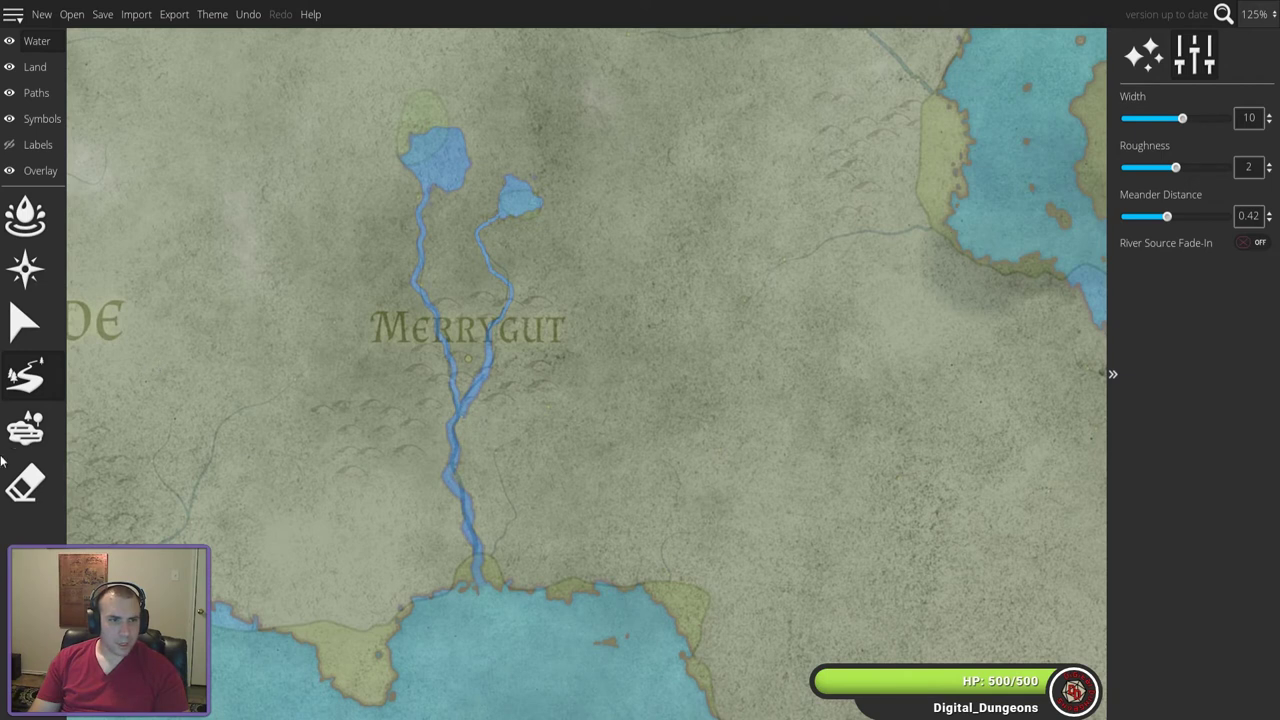
- Draw a width 6 river with two branches north of Hillside to the west coast, widening its lower stretch to 9
{"action": "key", "text": "e"}
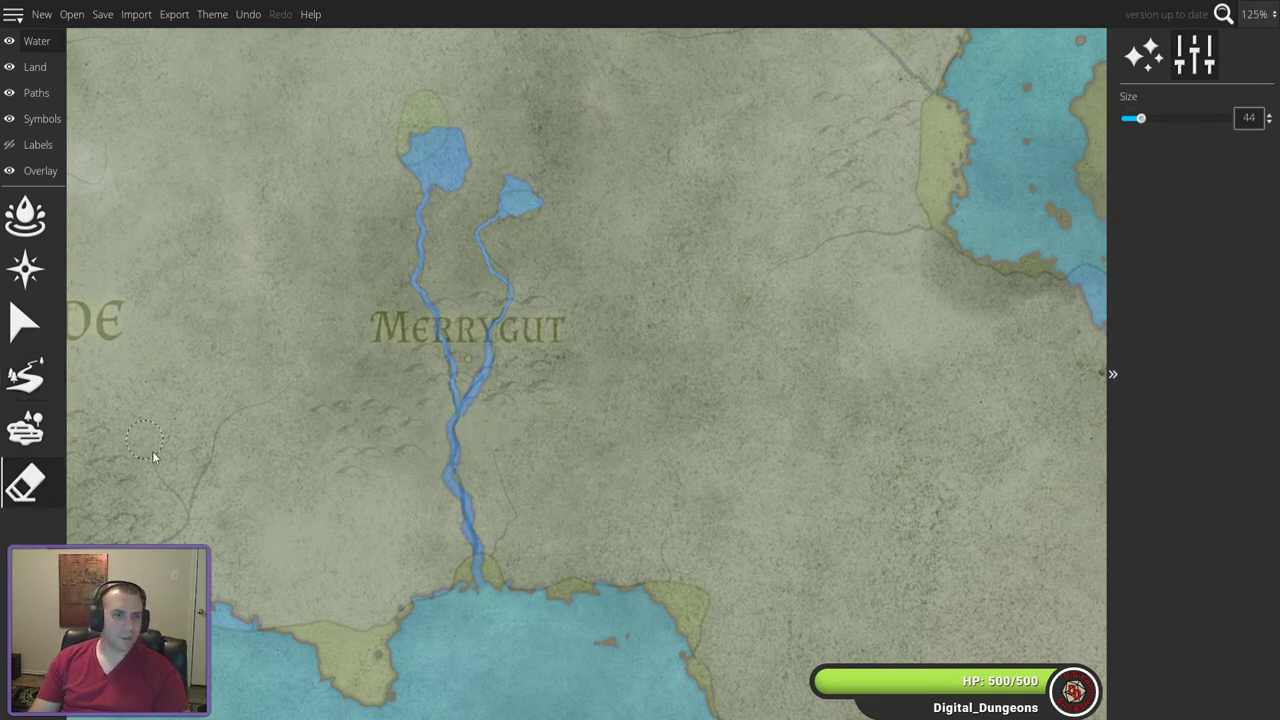
{"action": "scroll", "coordinate": [373, 451], "scroll_direction": "down", "scroll_amount": 5}
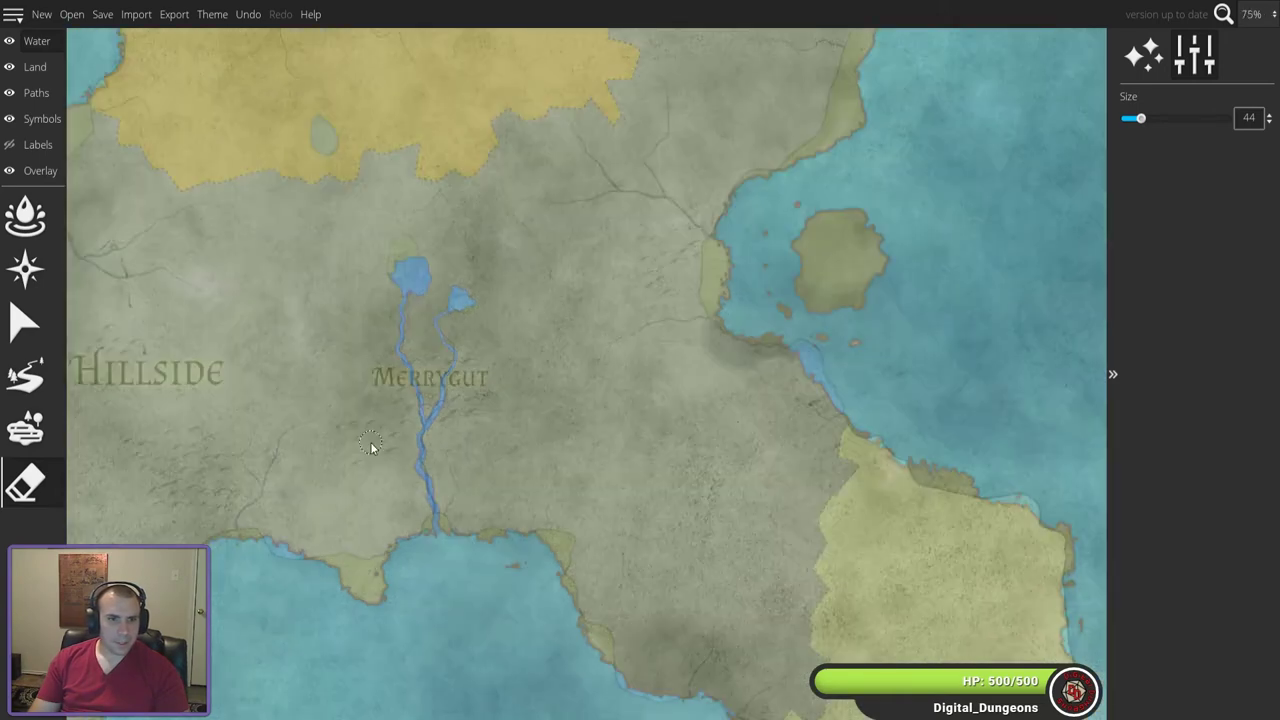
{"action": "left_click_drag", "start_coordinate": [313, 457], "coordinate": [571, 451]}
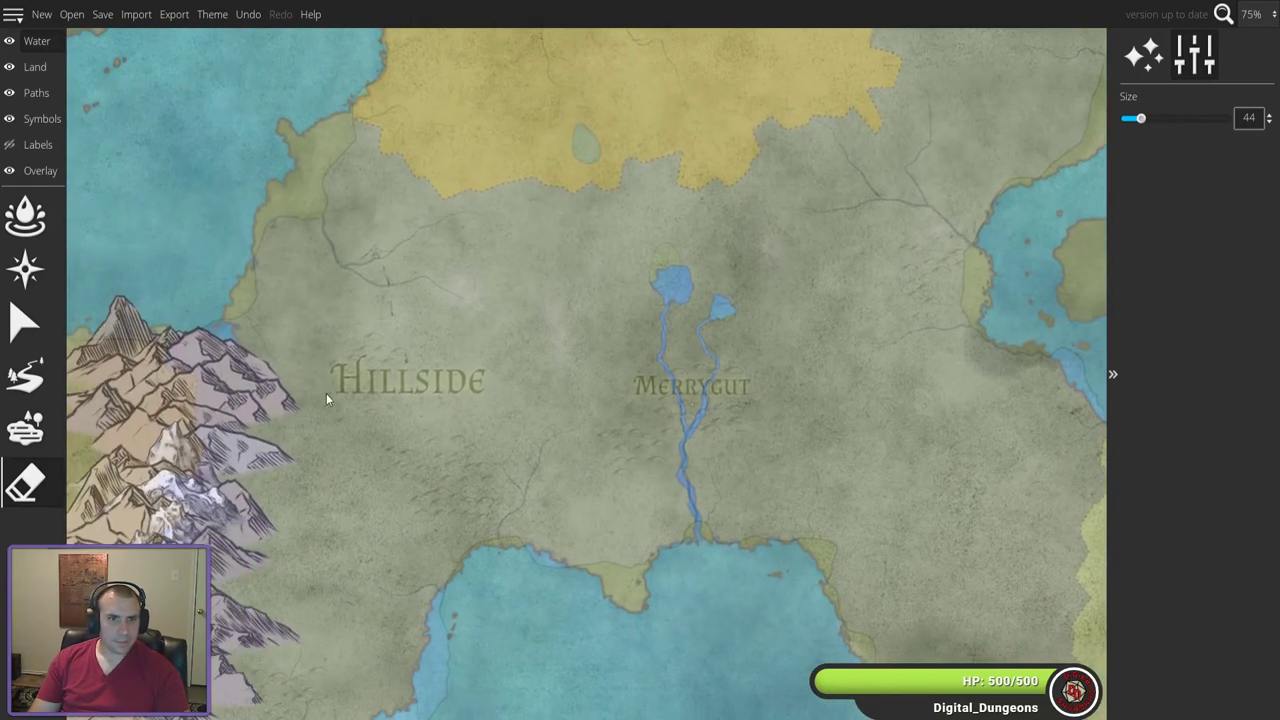
{"action": "left_click", "coordinate": [24, 377]}
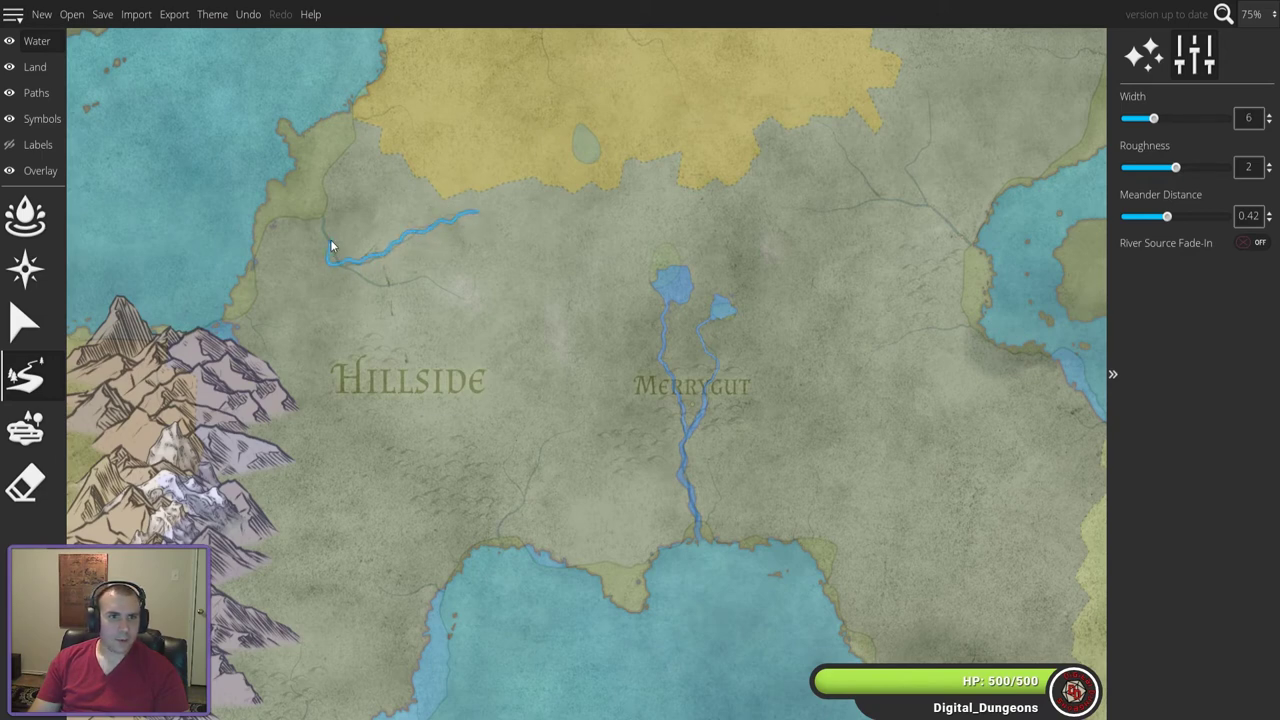
{"action": "left_click_drag", "start_coordinate": [318, 232], "coordinate": [266, 195]}
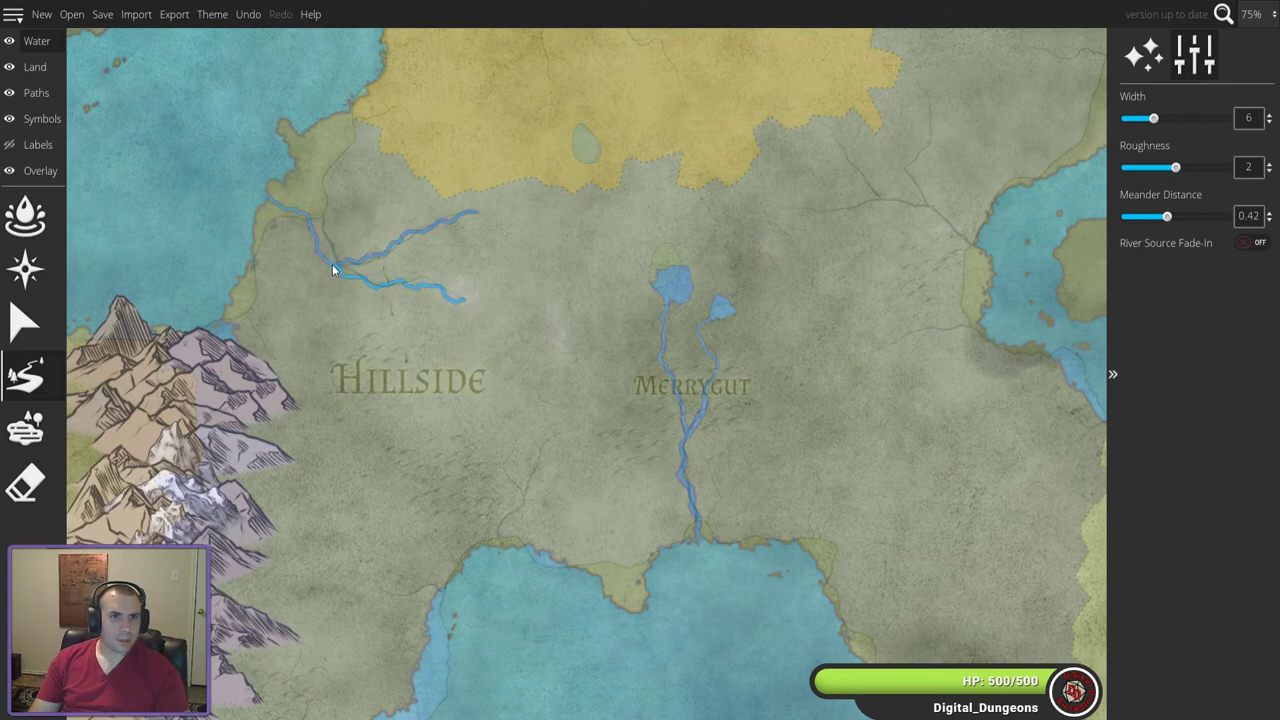
{"action": "scroll", "coordinate": [325, 268], "scroll_direction": "up", "scroll_amount": 3}
{"action": "left_click_drag", "start_coordinate": [314, 236], "coordinate": [299, 219]}
{"action": "left_click_drag", "start_coordinate": [267, 194], "coordinate": [267, 194]}
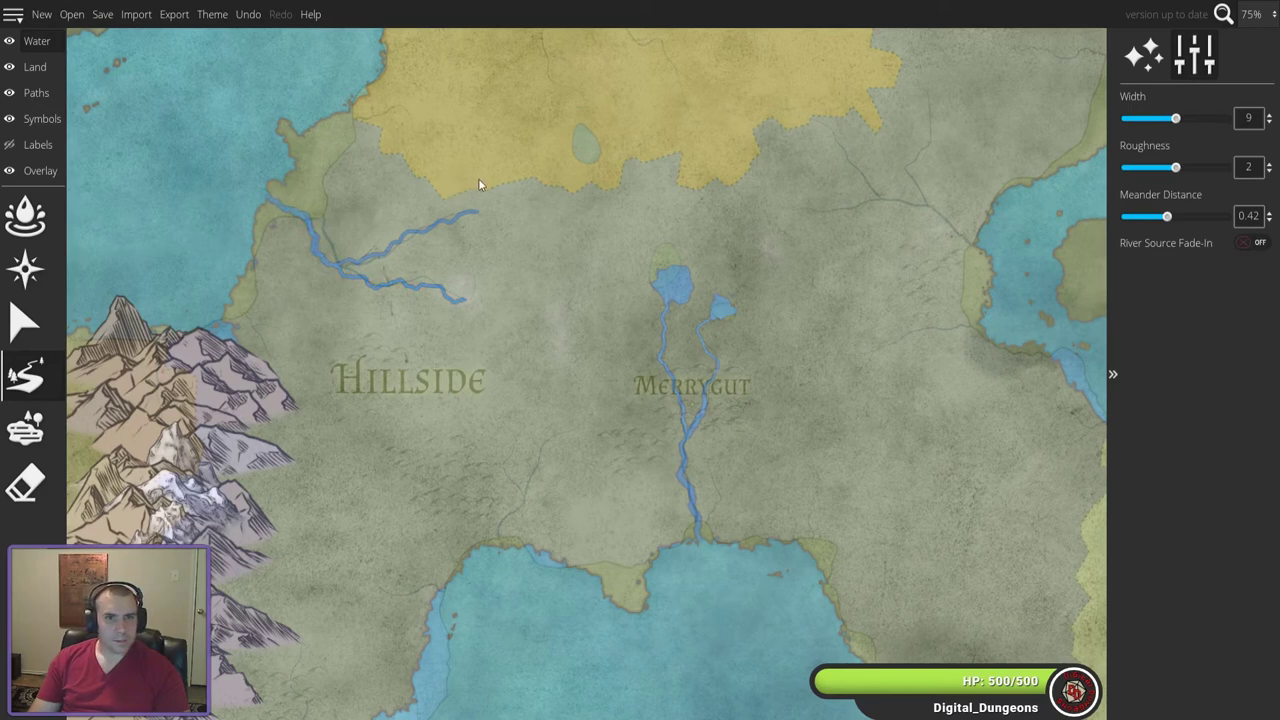
- Turn source fade-in on and draw a width 7 tributary from the southern yellow region northwest to the river west of the lake
{"action": "left_click_drag", "start_coordinate": [579, 135], "coordinate": [433, 317]}
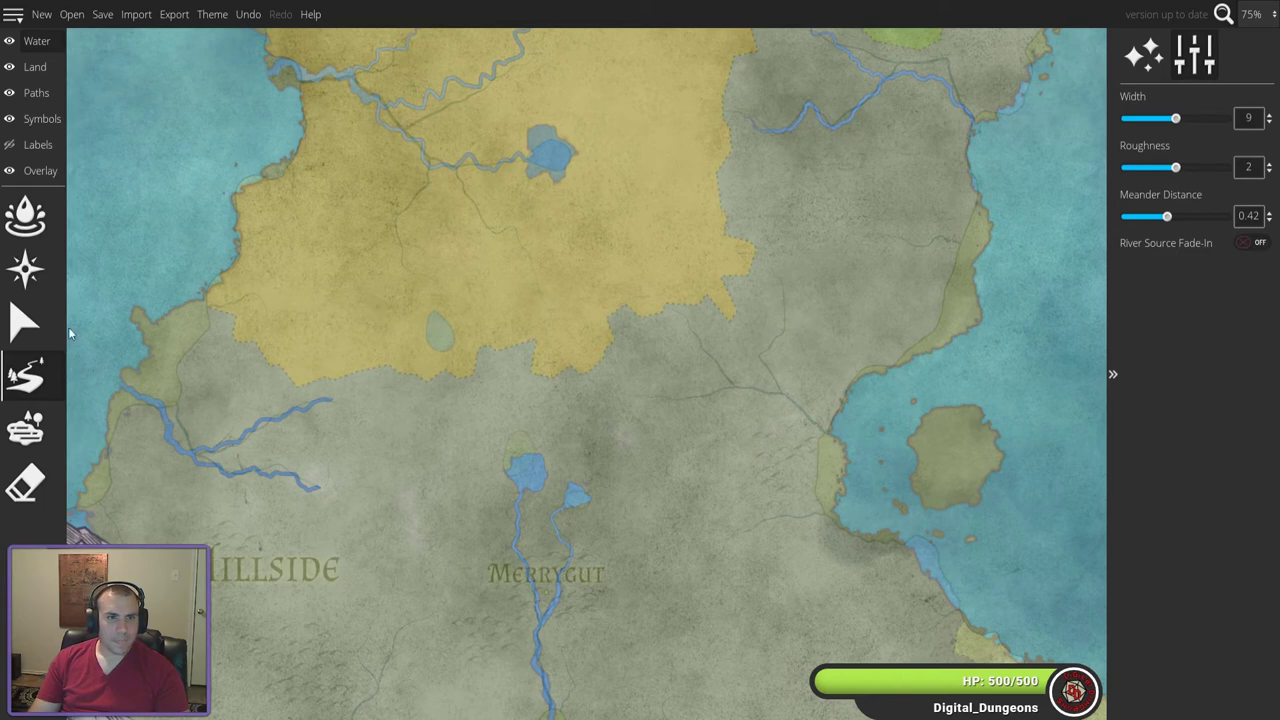
{"action": "key", "text": "bracketleft"}
{"action": "key", "text": "bracketleft"}
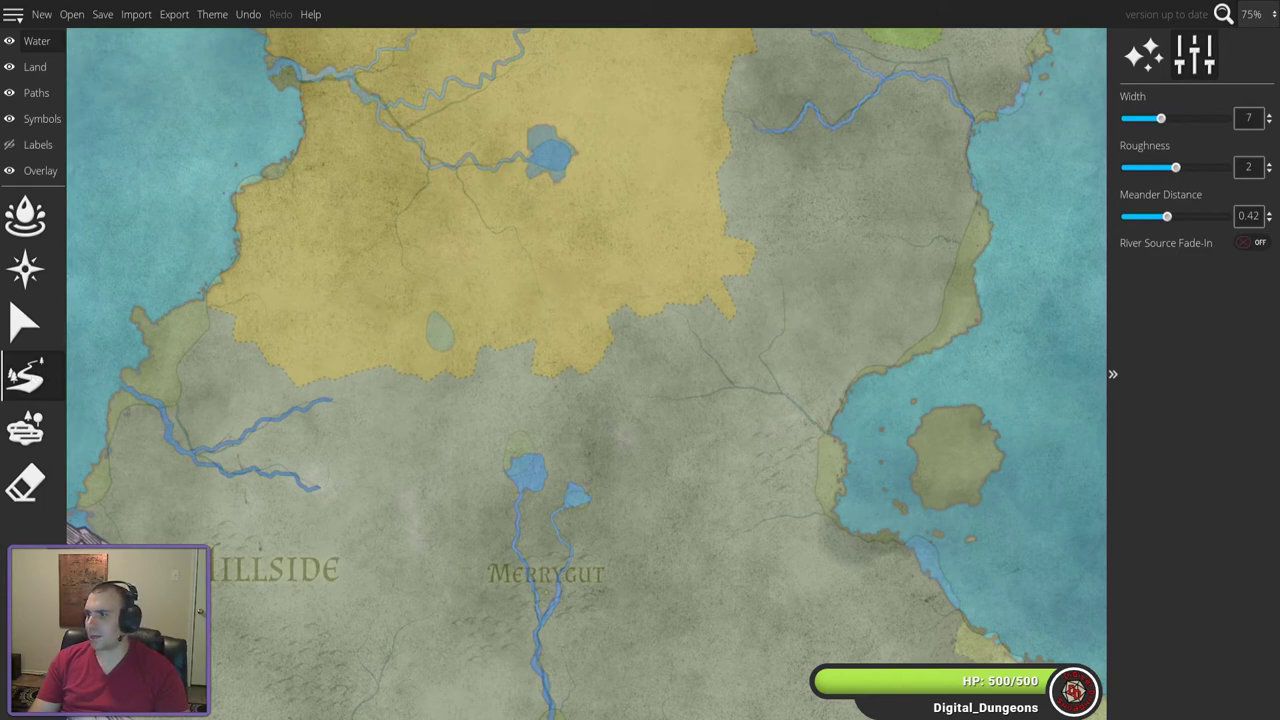
{"action": "left_click", "coordinate": [1250, 242]}
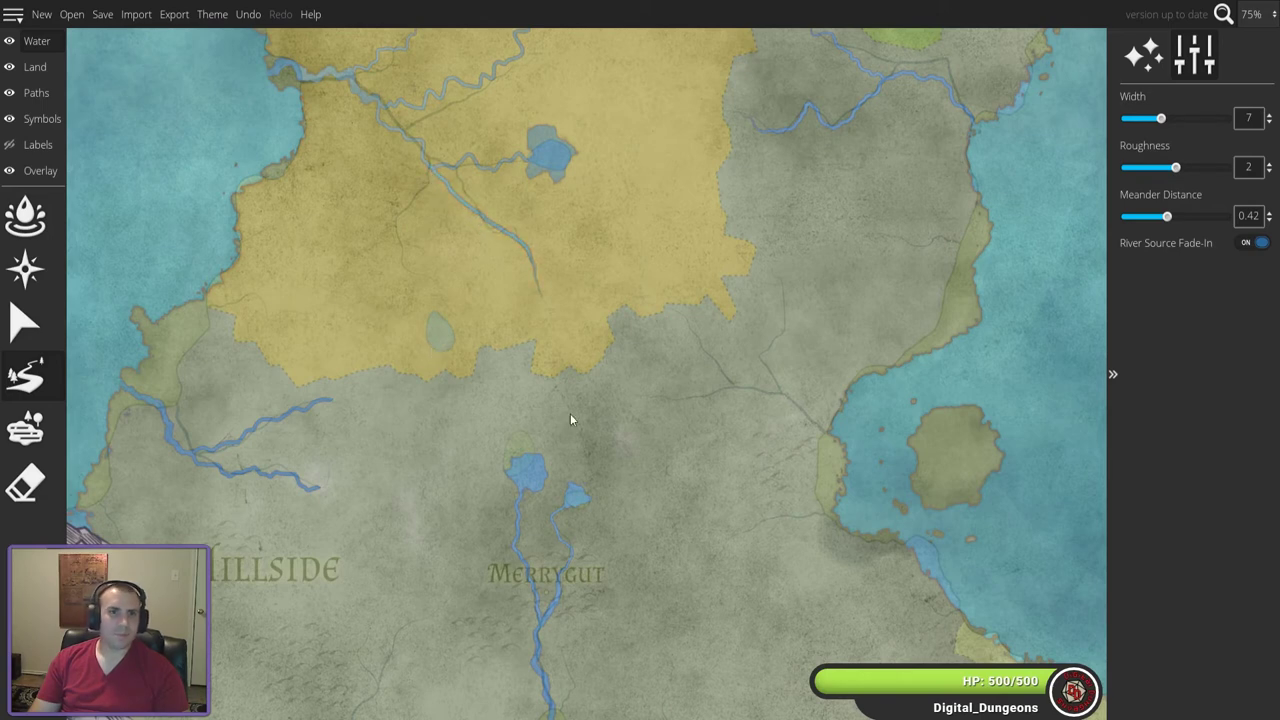
- Hide the reference overlay to inspect the rivers on the eastern half of the map, and show it again with the river width at 6
{"action": "key", "text": "bracketleft"}
{"action": "key", "text": "bracketleft"}
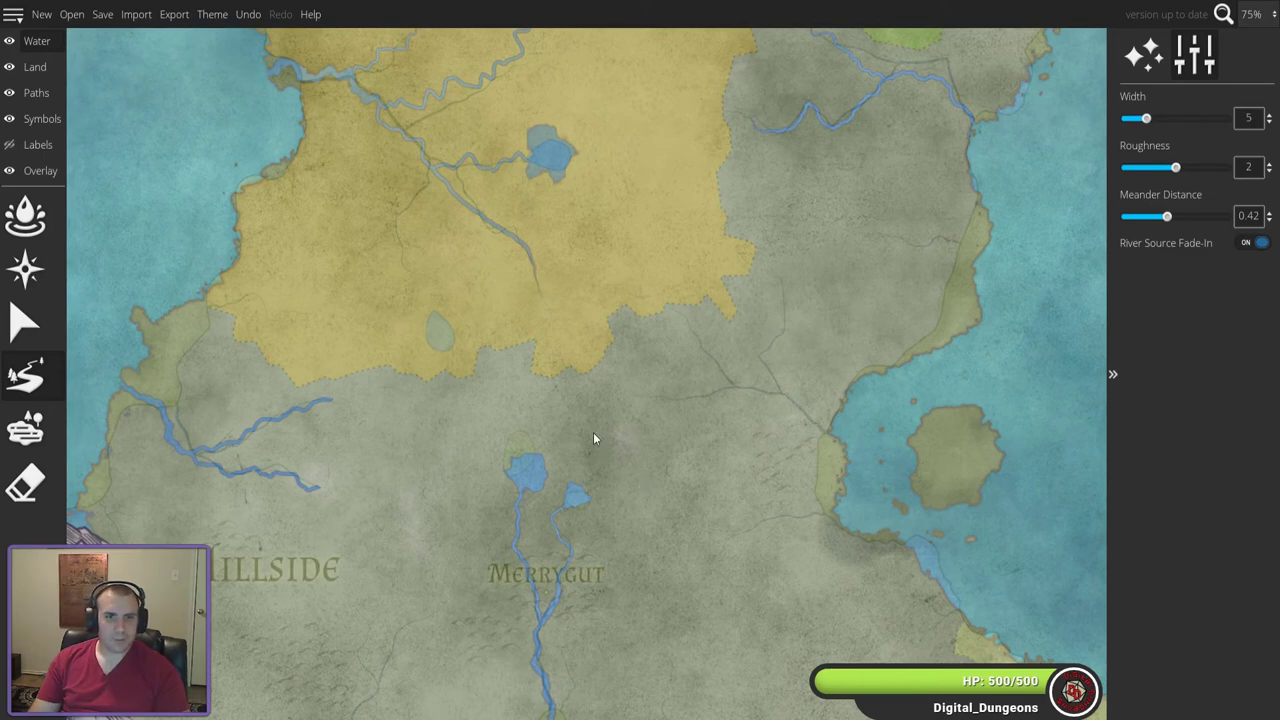
{"action": "left_click", "coordinate": [9, 170]}
{"action": "key", "text": "bracketleft"}
{"action": "key", "text": "bracketright"}
{"action": "key", "text": "bracketright"}
{"action": "scroll", "coordinate": [449, 338], "scroll_direction": "down", "scroll_amount": 3}
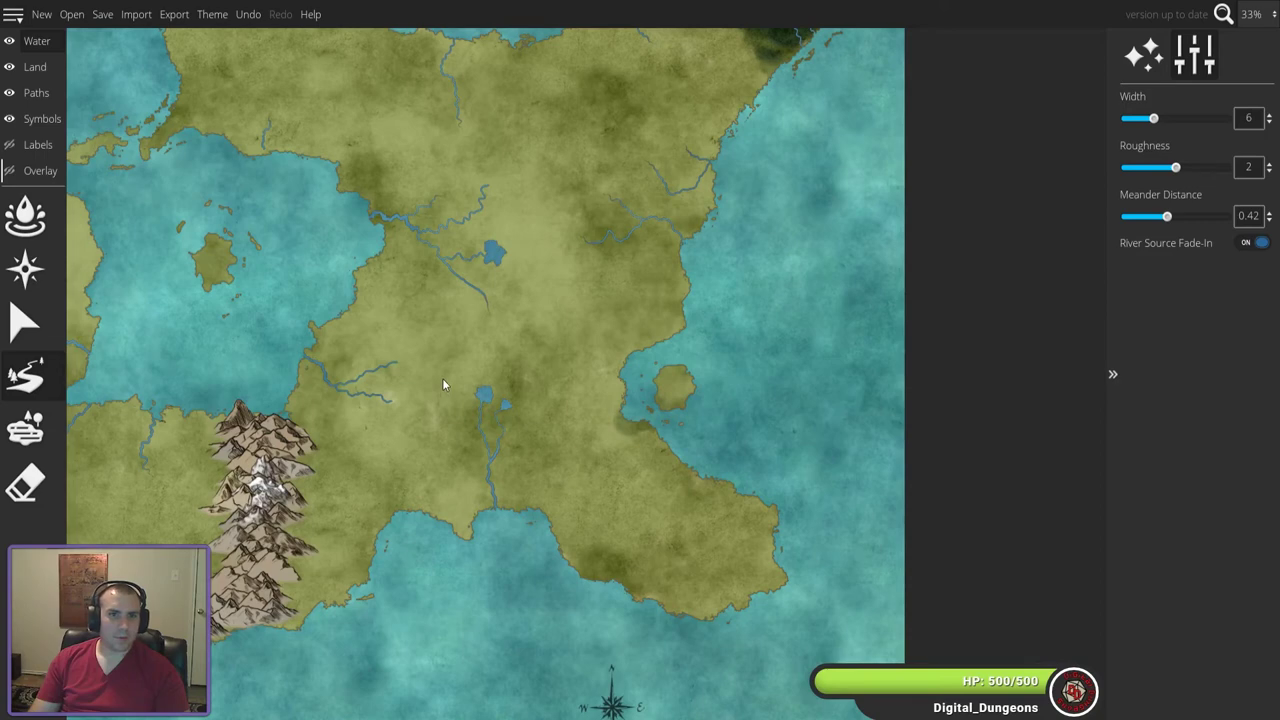
{"action": "scroll", "coordinate": [444, 385], "scroll_direction": "down", "scroll_amount": 2}
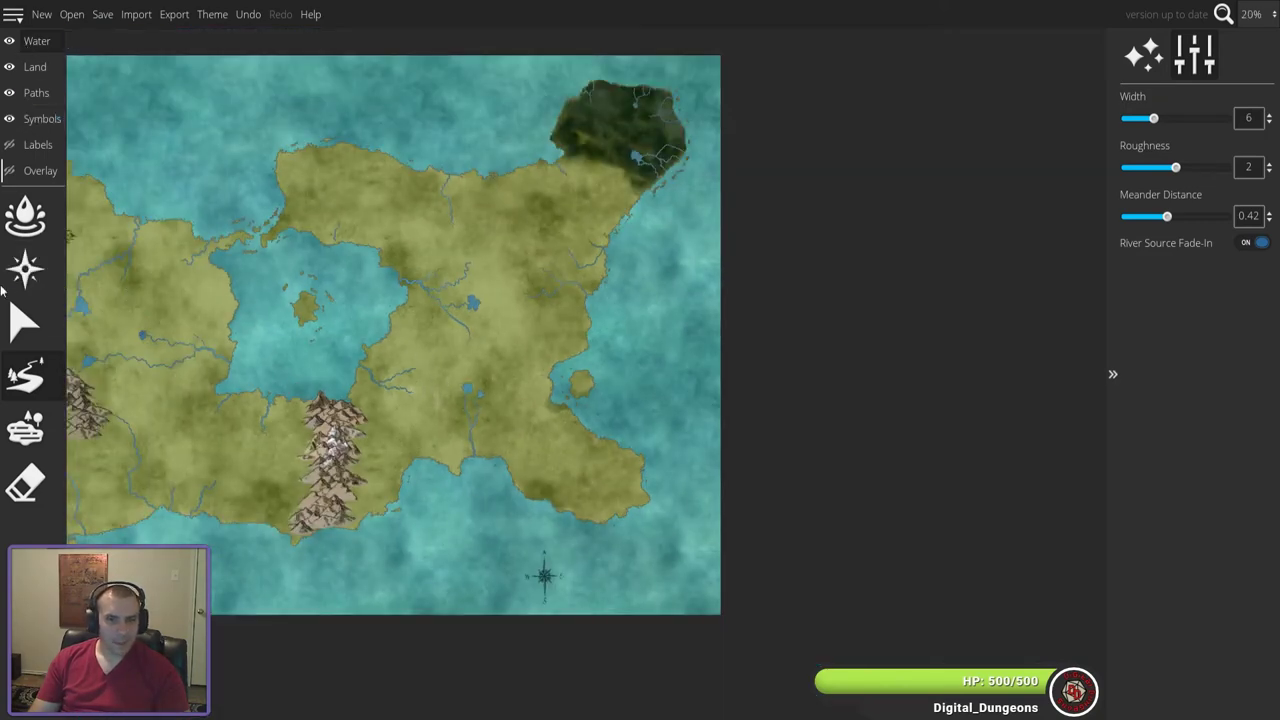
{"action": "left_click", "coordinate": [10, 170]}
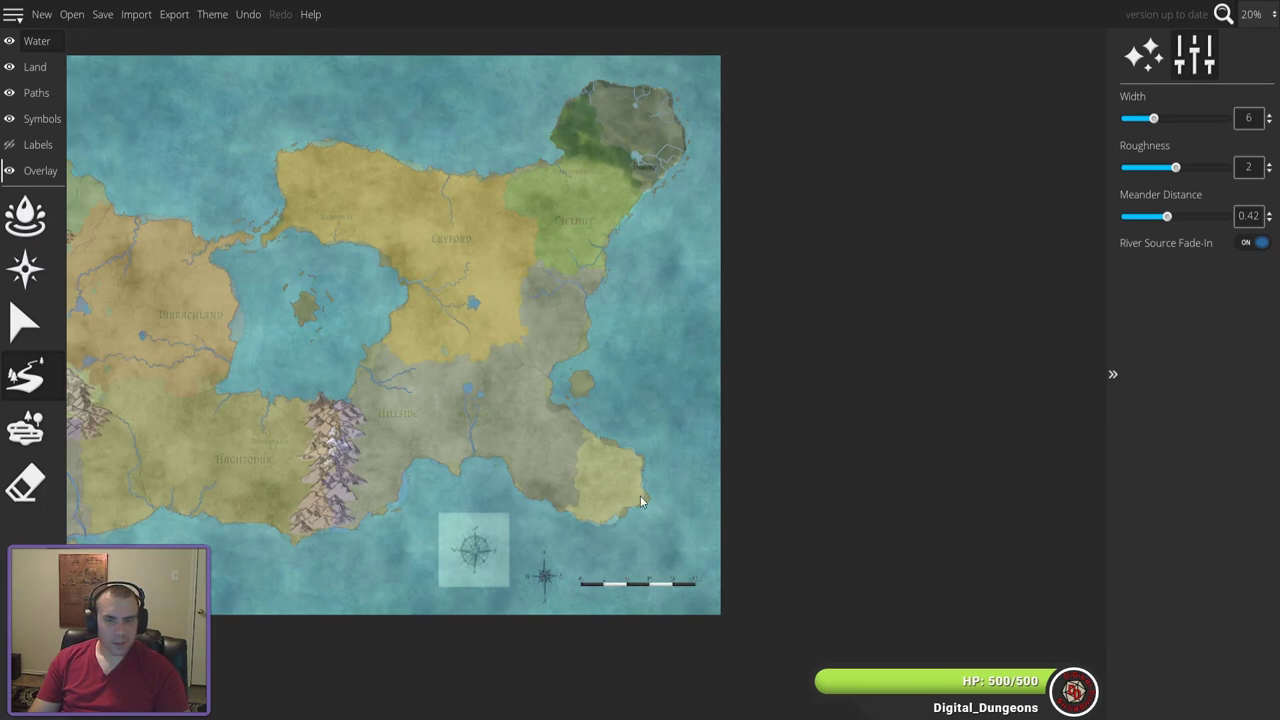
- Set the meander distance to 0.68 and the width to 4, and draw four short rivers along the southeastern peninsula's north and south coasts
{"action": "scroll", "coordinate": [625, 497], "scroll_direction": "up", "scroll_amount": 7}
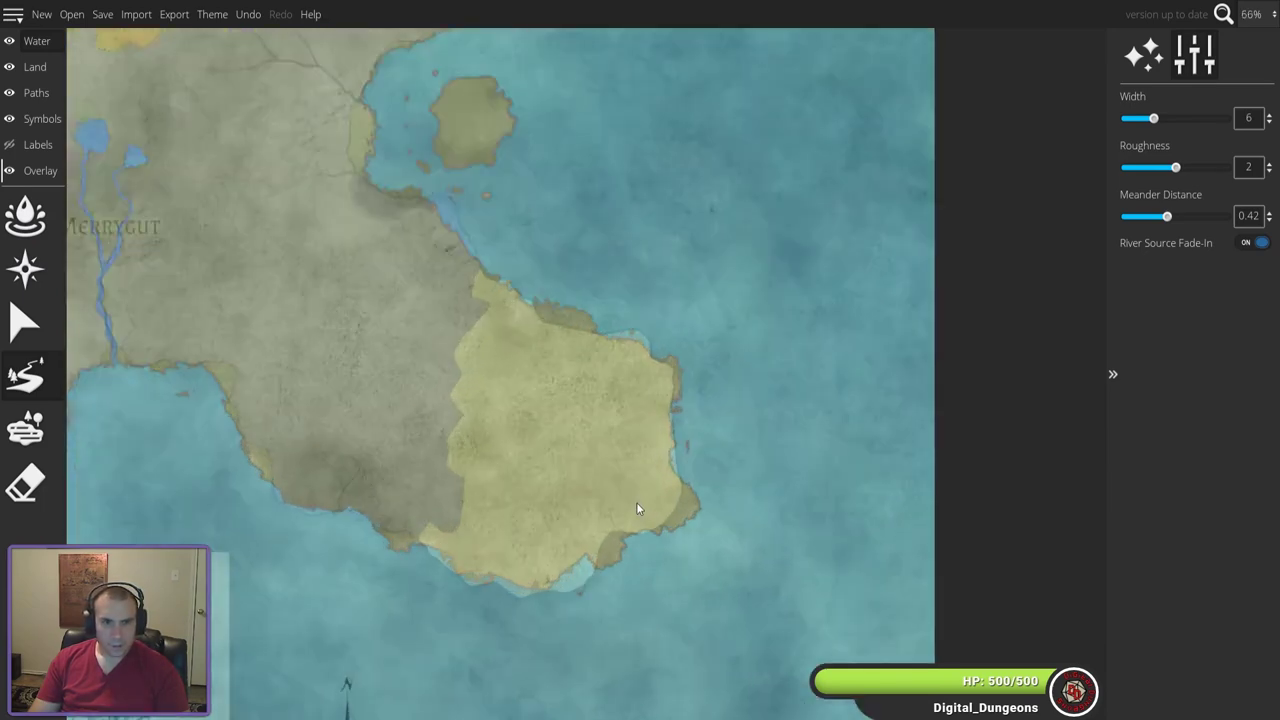
{"action": "scroll", "coordinate": [529, 479], "scroll_direction": "down", "scroll_amount": 1}
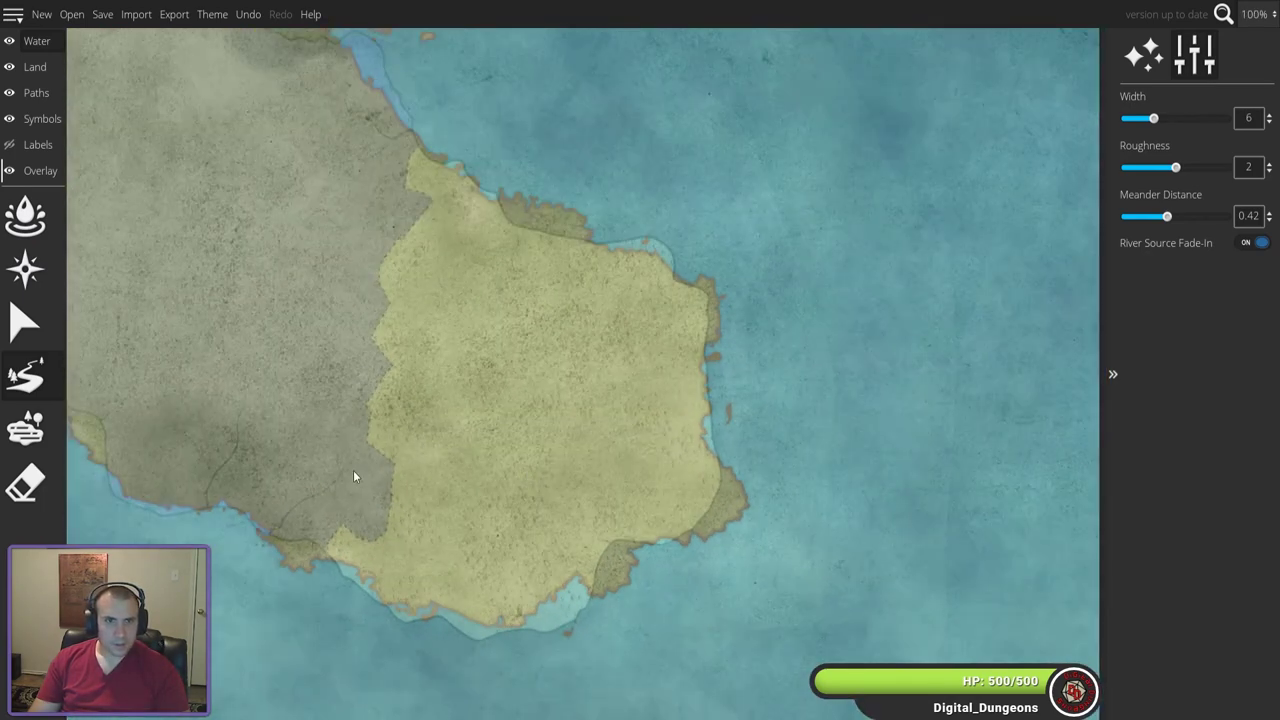
{"action": "key", "text": "bracketleft"}
{"action": "key", "text": "bracketleft"}
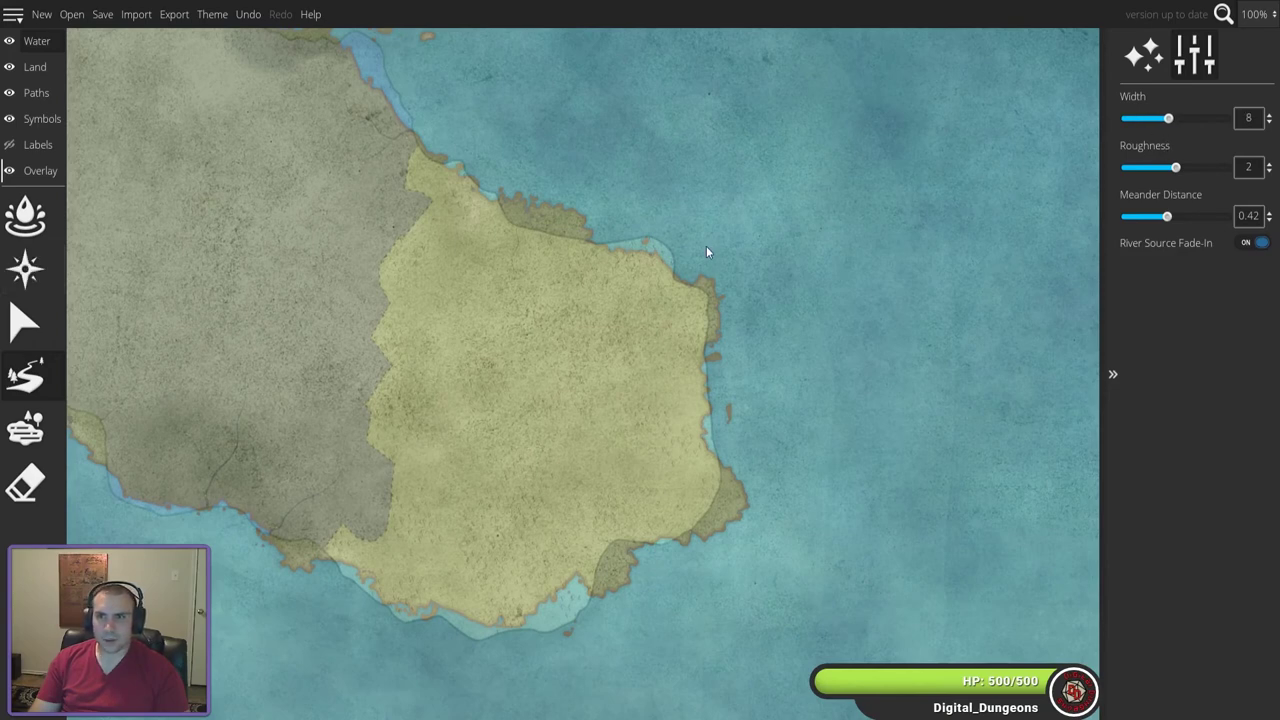
{"action": "left_click_drag", "start_coordinate": [1167, 216], "coordinate": [1194, 220]}
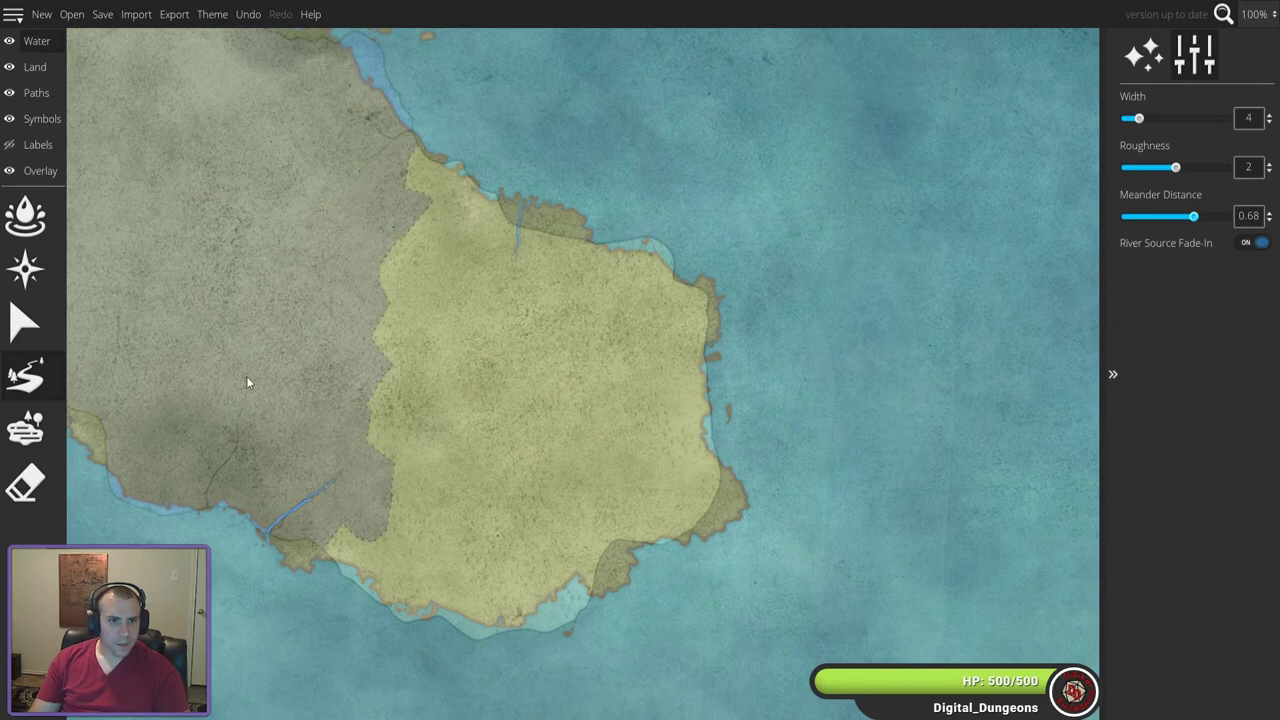
{"action": "left_click_drag", "start_coordinate": [238, 441], "coordinate": [205, 487]}
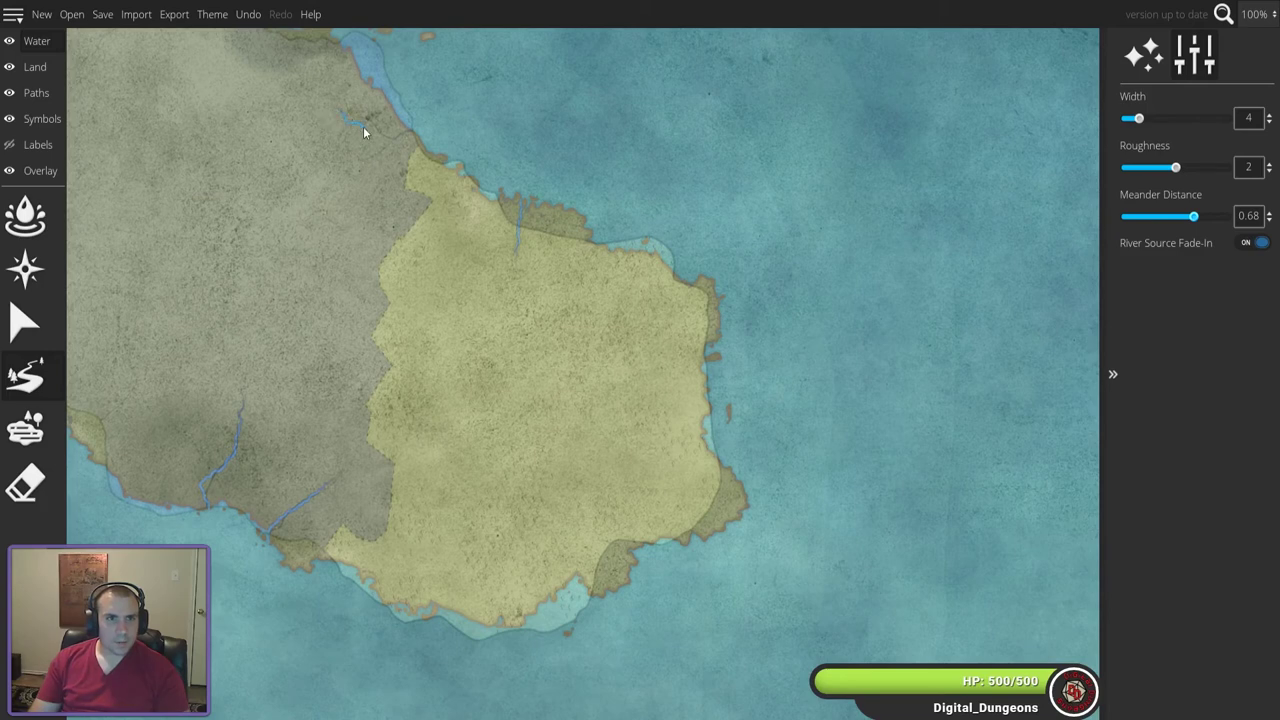
{"action": "left_click_drag", "start_coordinate": [396, 141], "coordinate": [421, 134]}
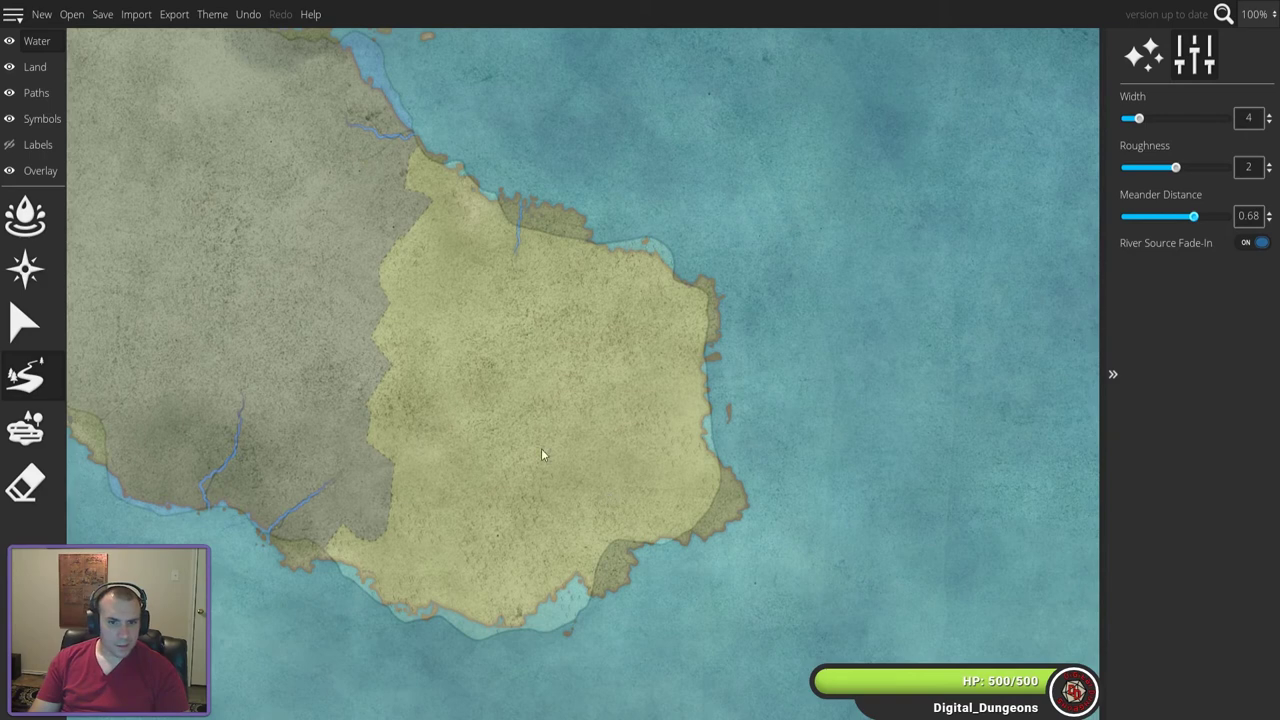
- Draw a river from the southeastern foot of the mountains near Hillside to the south coast, widening it from 6 to 8
{"action": "scroll", "coordinate": [524, 451], "scroll_direction": "down", "scroll_amount": 5}
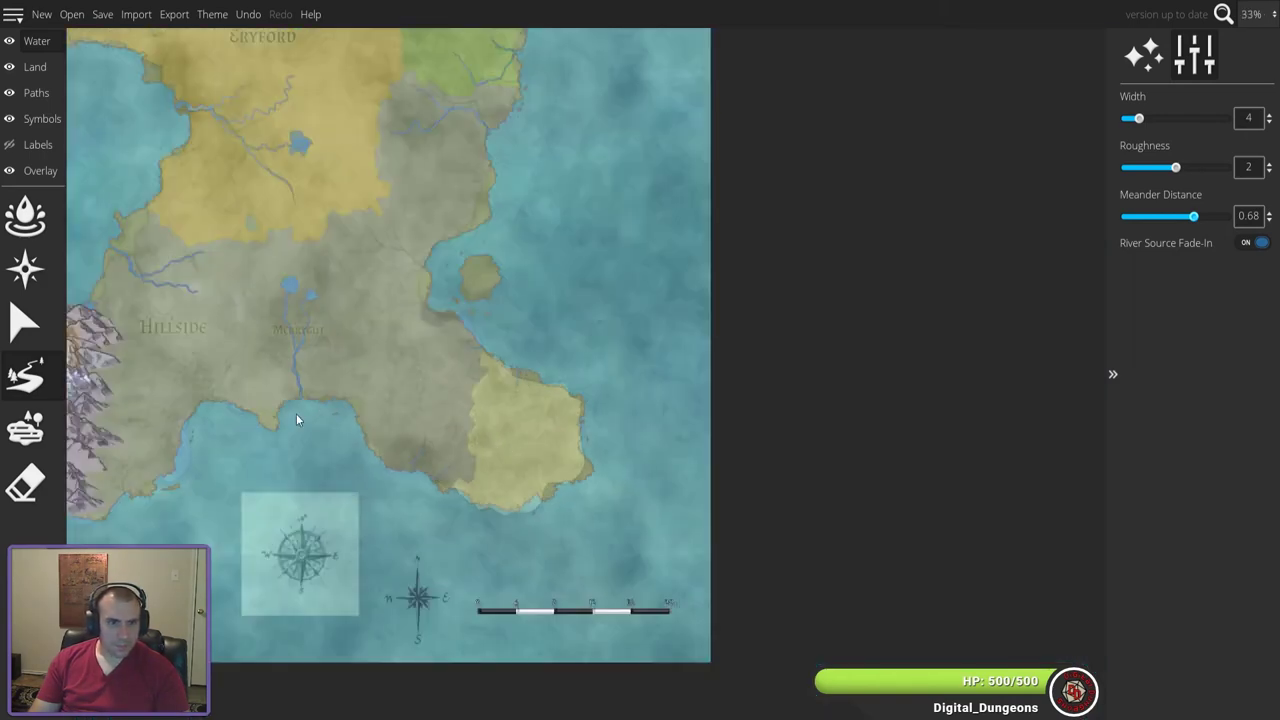
{"action": "left_click_drag", "start_coordinate": [226, 438], "coordinate": [629, 474]}
{"action": "key", "text": "bracketright"}
{"action": "key", "text": "bracketright"}
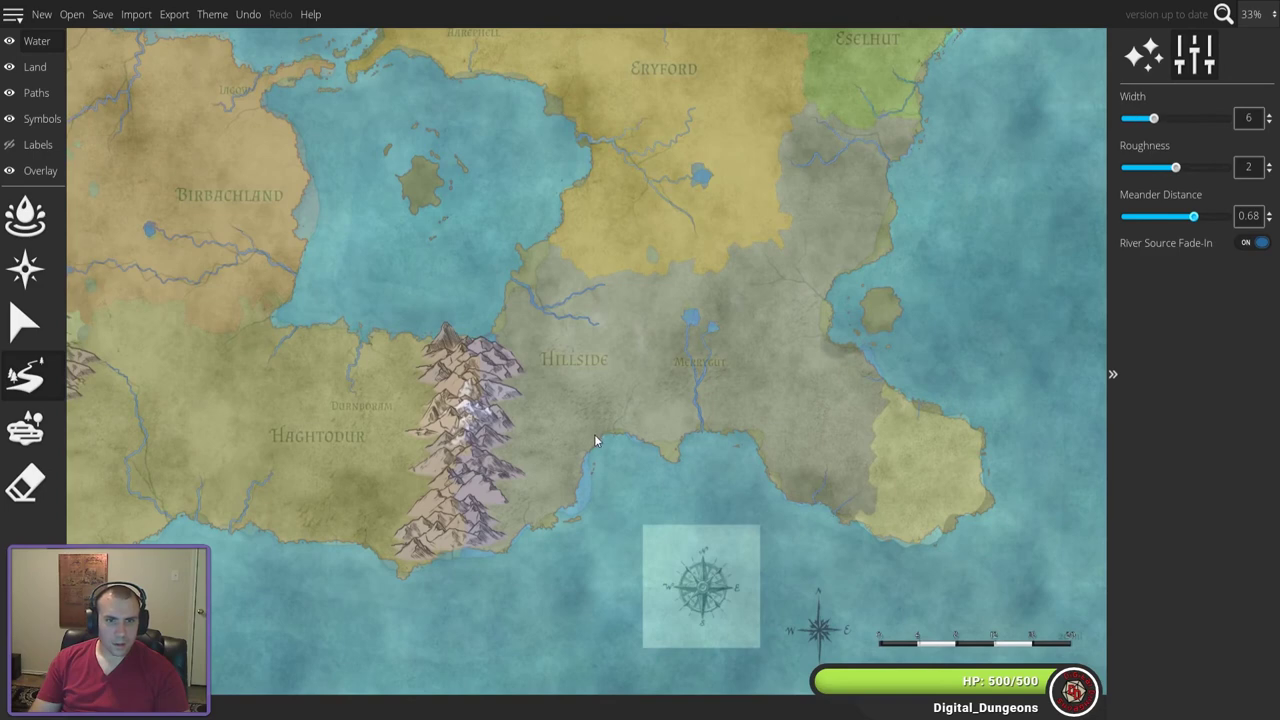
{"action": "scroll", "coordinate": [594, 440], "scroll_direction": "up", "scroll_amount": 3}
{"action": "scroll", "coordinate": [601, 339], "scroll_direction": "up", "scroll_amount": 2}
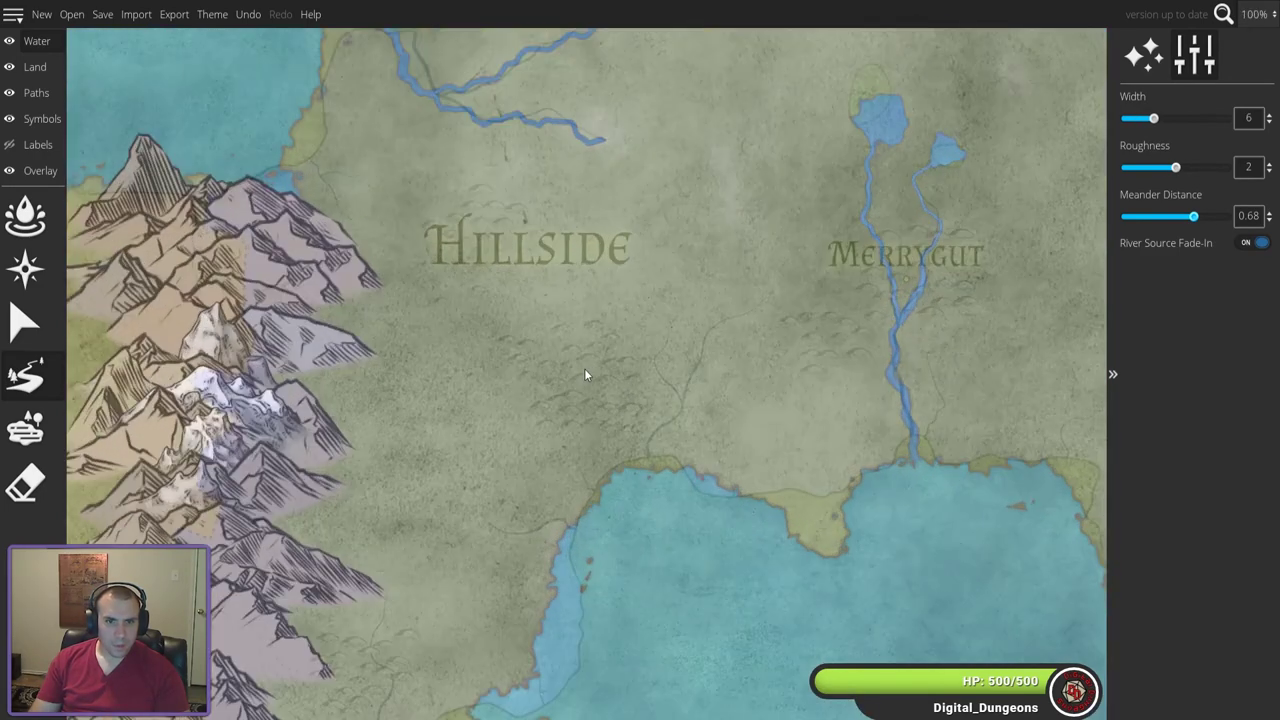
{"action": "scroll", "coordinate": [566, 397], "scroll_direction": "down", "scroll_amount": 1}
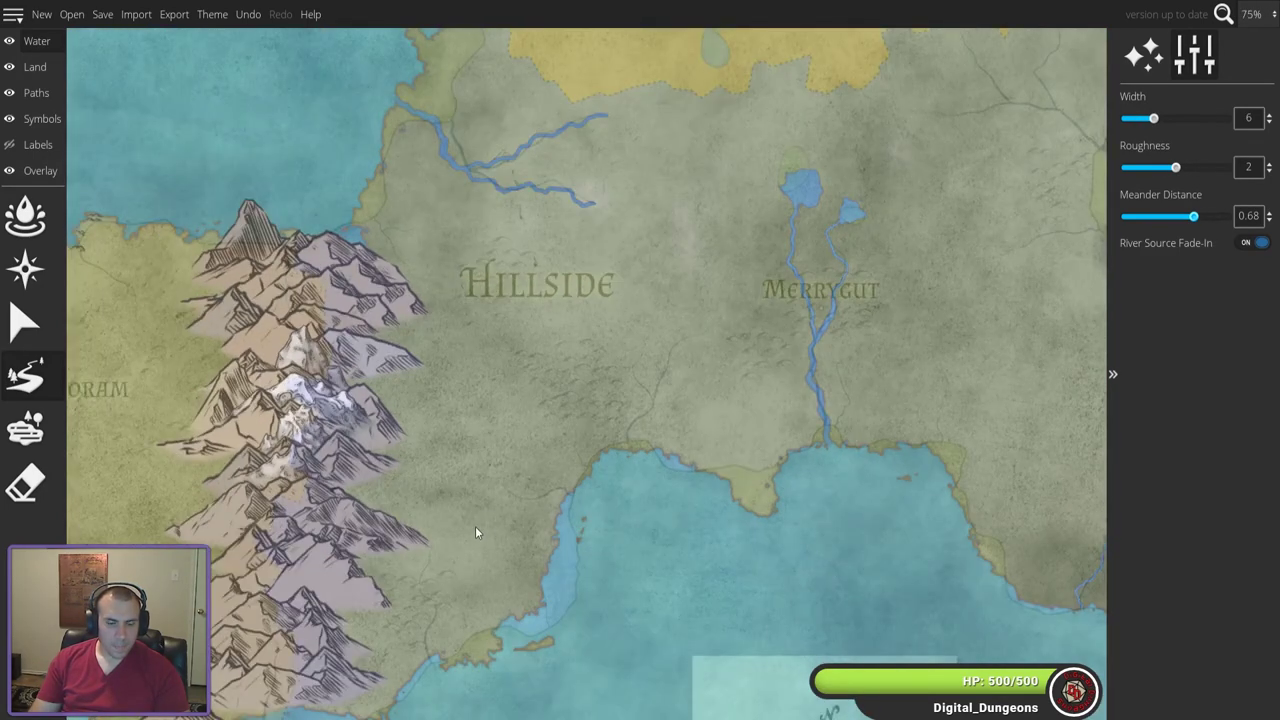
{"action": "mouse_move", "coordinate": [421, 550]}
{"action": "left_mouse_down"}
{"action": "mouse_move", "coordinate": [434, 558]}
{"action": "mouse_move", "coordinate": [438, 668]}
{"action": "left_mouse_up"}
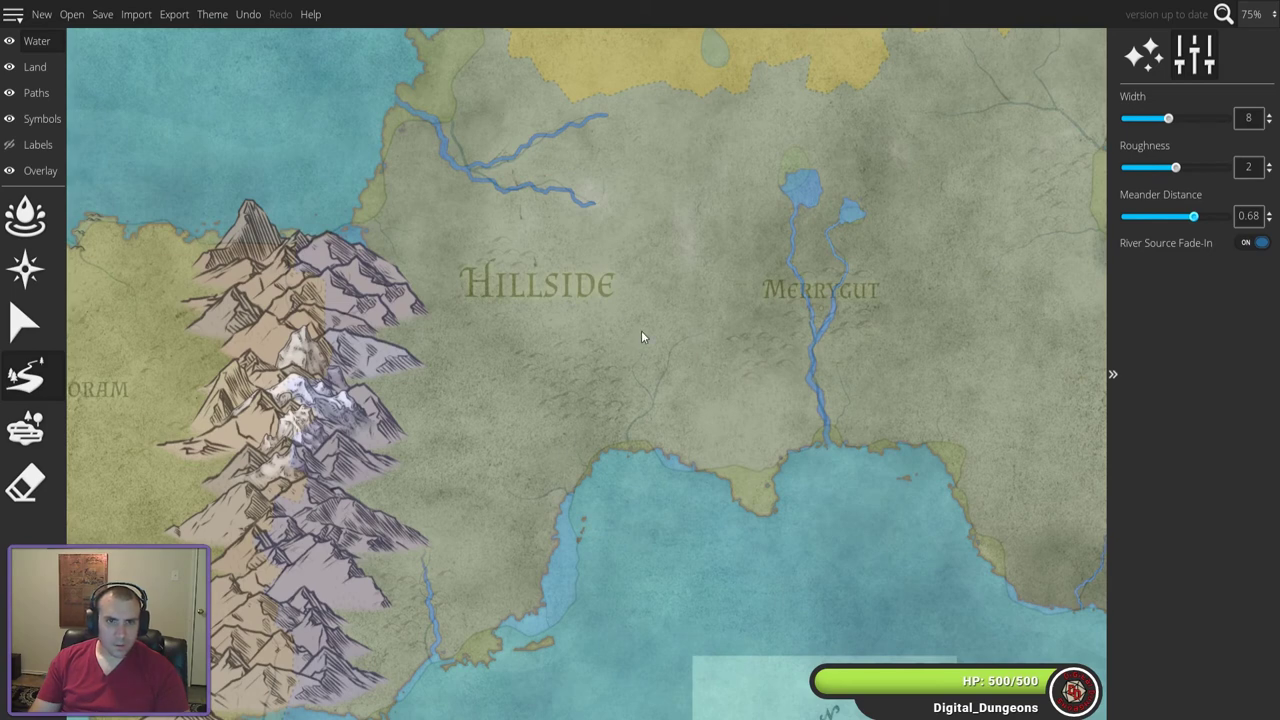
- Lower the width to 4 and draw a small forked river southeast of Hillside down to the south coast
{"action": "key", "text": "bracketleft"}
{"action": "key", "text": "bracketleft"}
{"action": "key", "text": "bracketleft"}
{"action": "key", "text": "bracketleft"}
{"action": "mouse_move", "coordinate": [634, 341]}
{"action": "left_mouse_down"}
{"action": "mouse_move", "coordinate": [649, 390]}
{"action": "mouse_move", "coordinate": [620, 433]}
{"action": "left_mouse_up"}
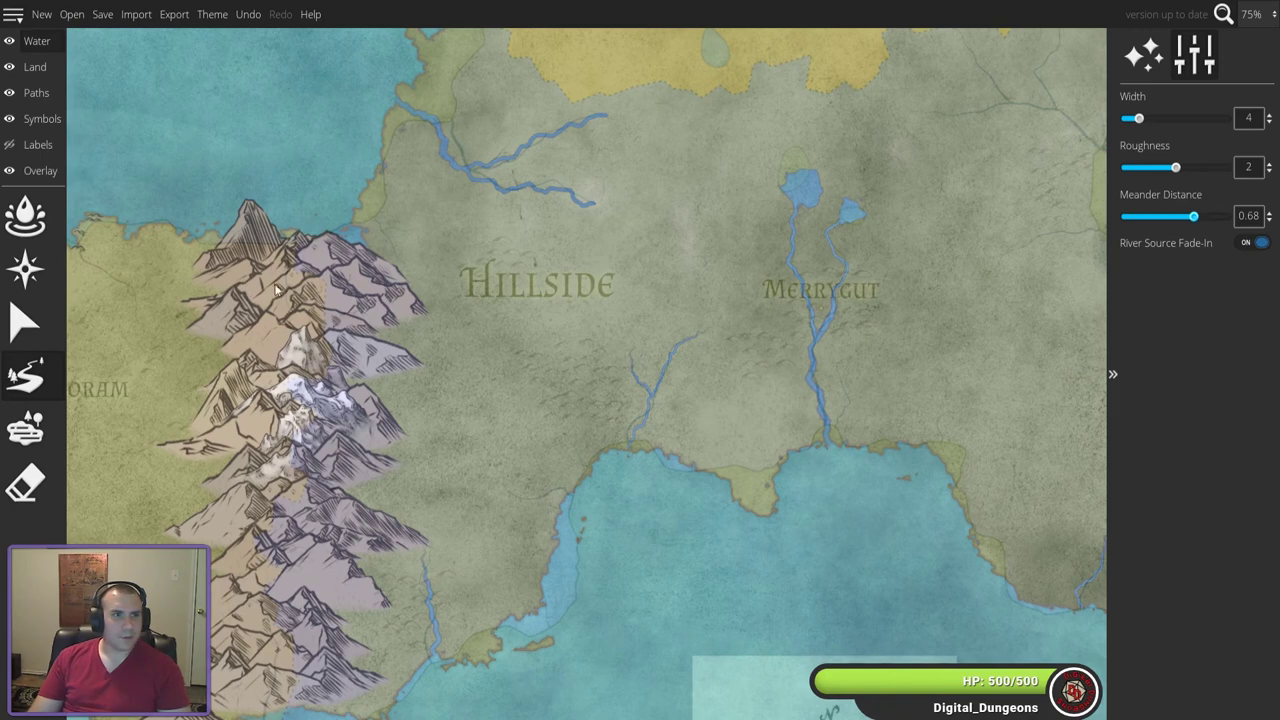
- View the entire map with the overlay hidden and shown to compare all drawn rivers with the reference
{"action": "scroll", "coordinate": [413, 363], "scroll_direction": "down", "scroll_amount": 5}
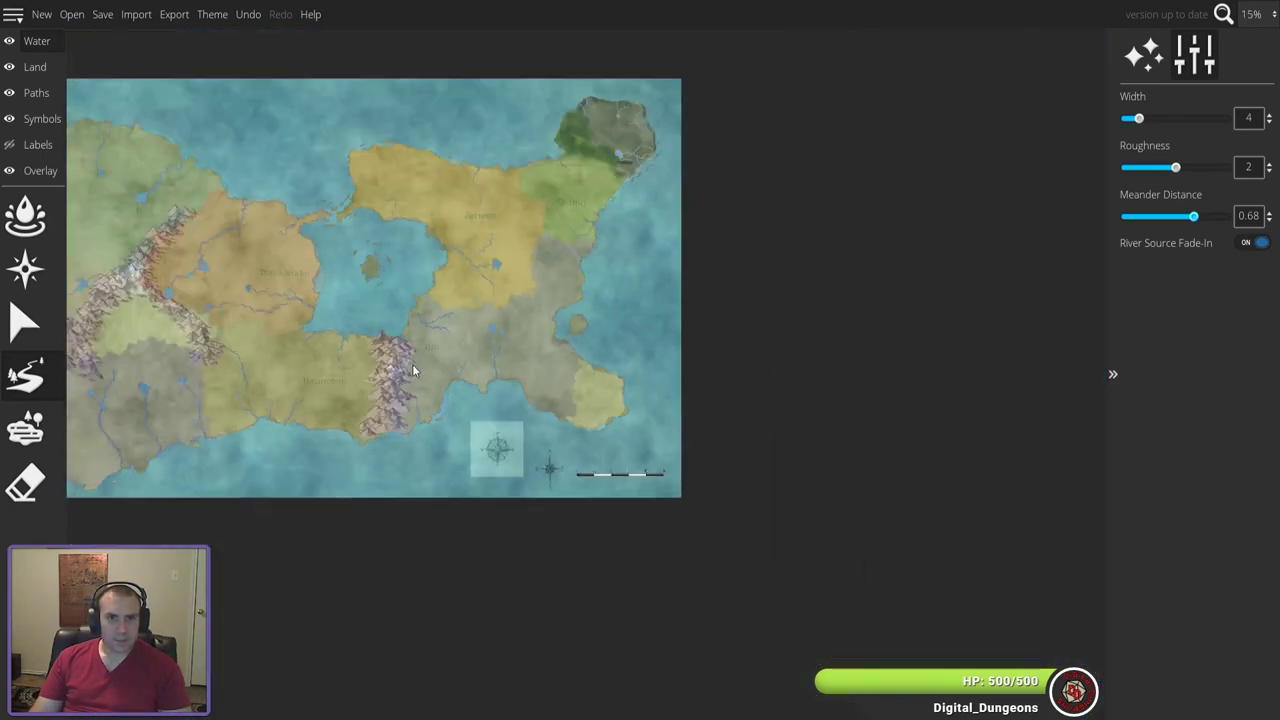
{"action": "left_click_drag", "start_coordinate": [337, 331], "coordinate": [494, 317]}
{"action": "left_click", "coordinate": [10, 175]}
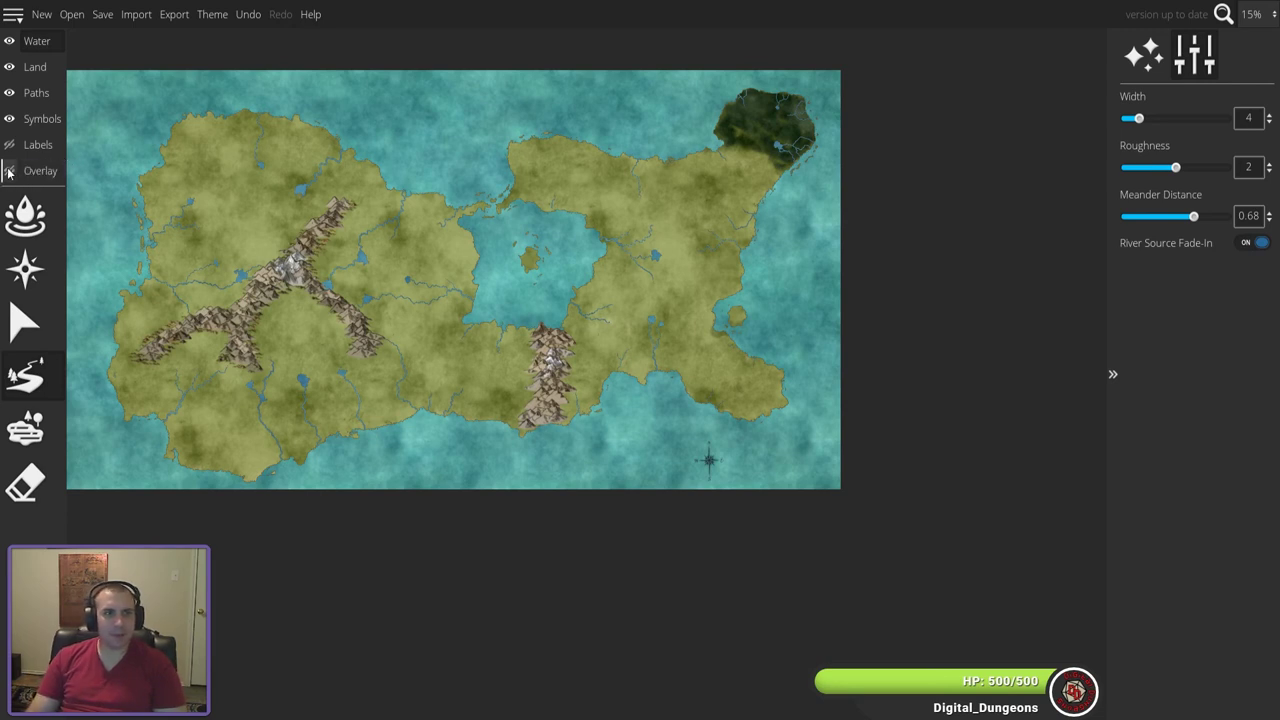
{"action": "left_click", "coordinate": [9, 171]}
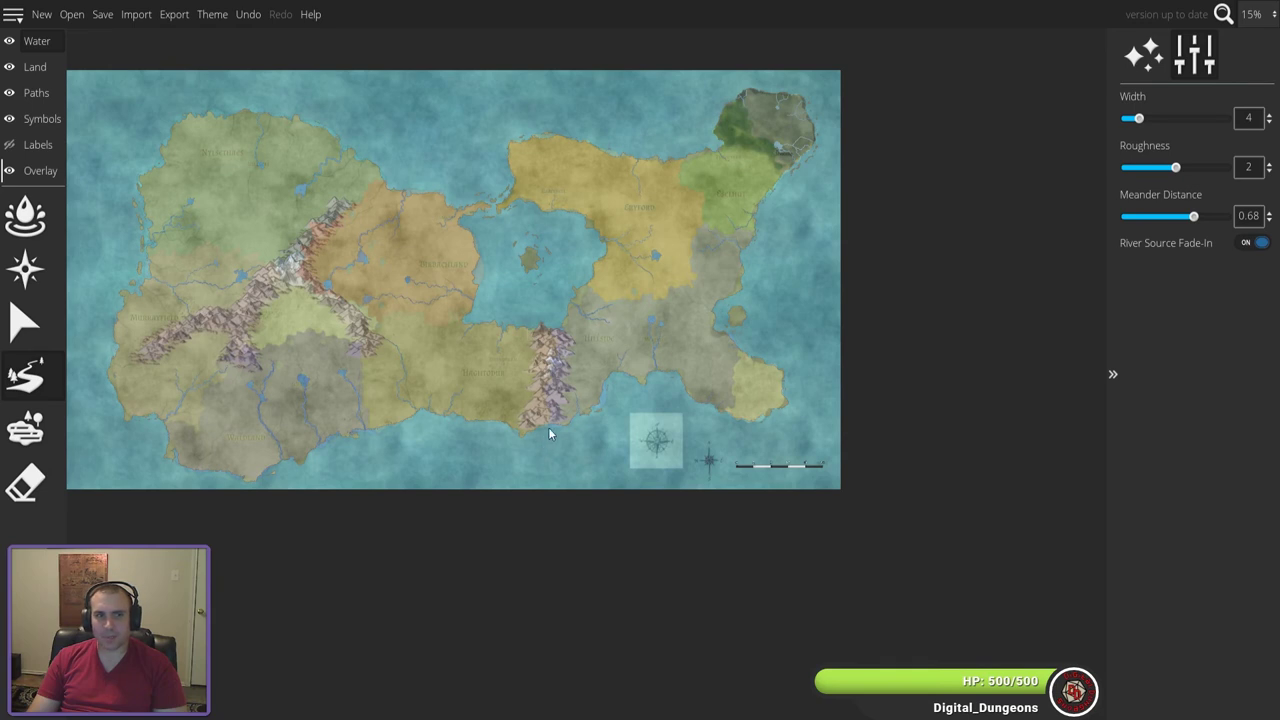
{"action": "left_click", "coordinate": [9, 171]}
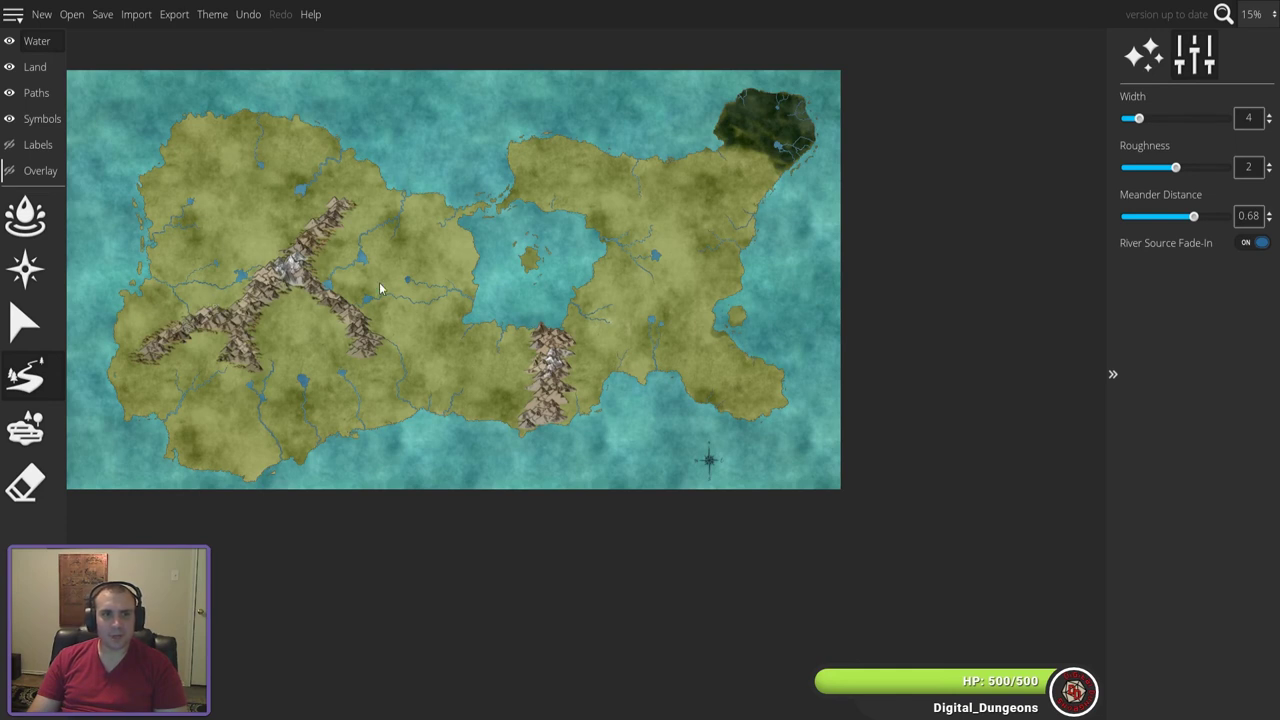
{"action": "left_click", "coordinate": [9, 171]}
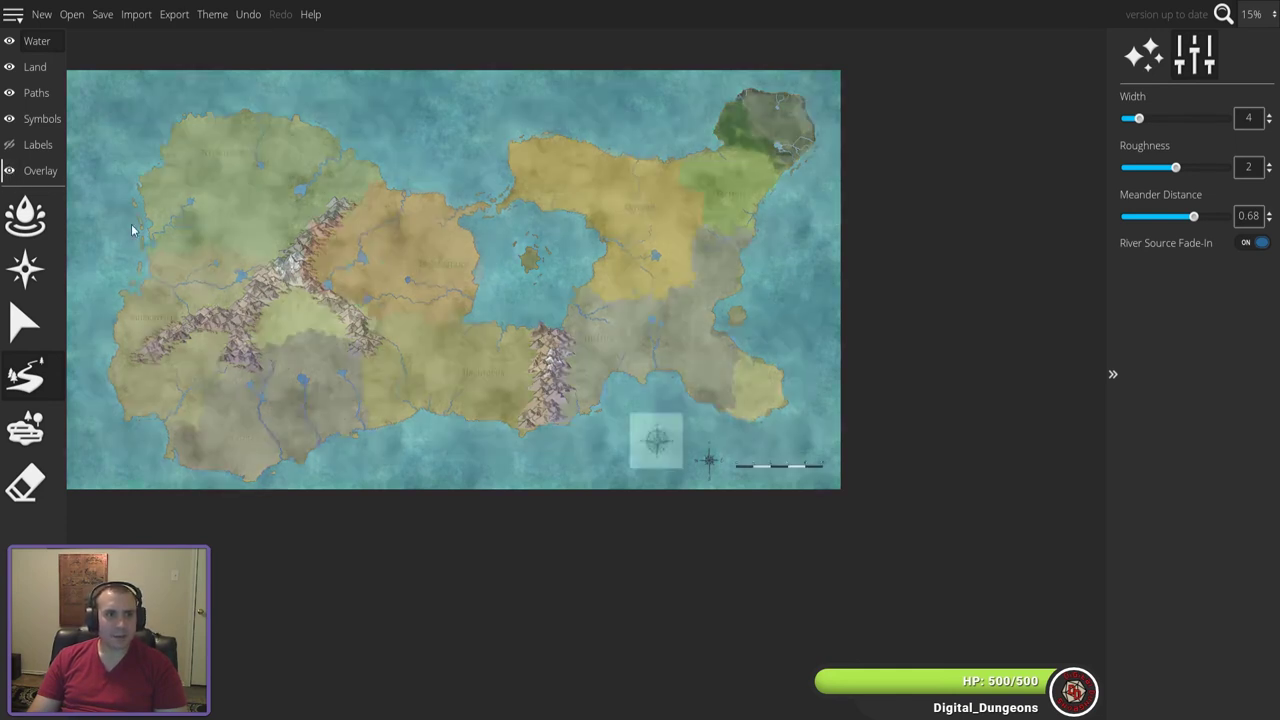
- Raise the trace image's opacity to 0.71 and toggle the overlay repeatedly to compare the coastlines, lakes and rivers with the reference
{"action": "left_click", "coordinate": [40, 171]}
{"action": "left_click", "coordinate": [25, 215]}
{"action": "mouse_move", "coordinate": [1158, 234]}
{"action": "left_mouse_down"}
{"action": "mouse_move", "coordinate": [1214, 232]}
{"action": "mouse_move", "coordinate": [1198, 234]}
{"action": "left_mouse_up"}
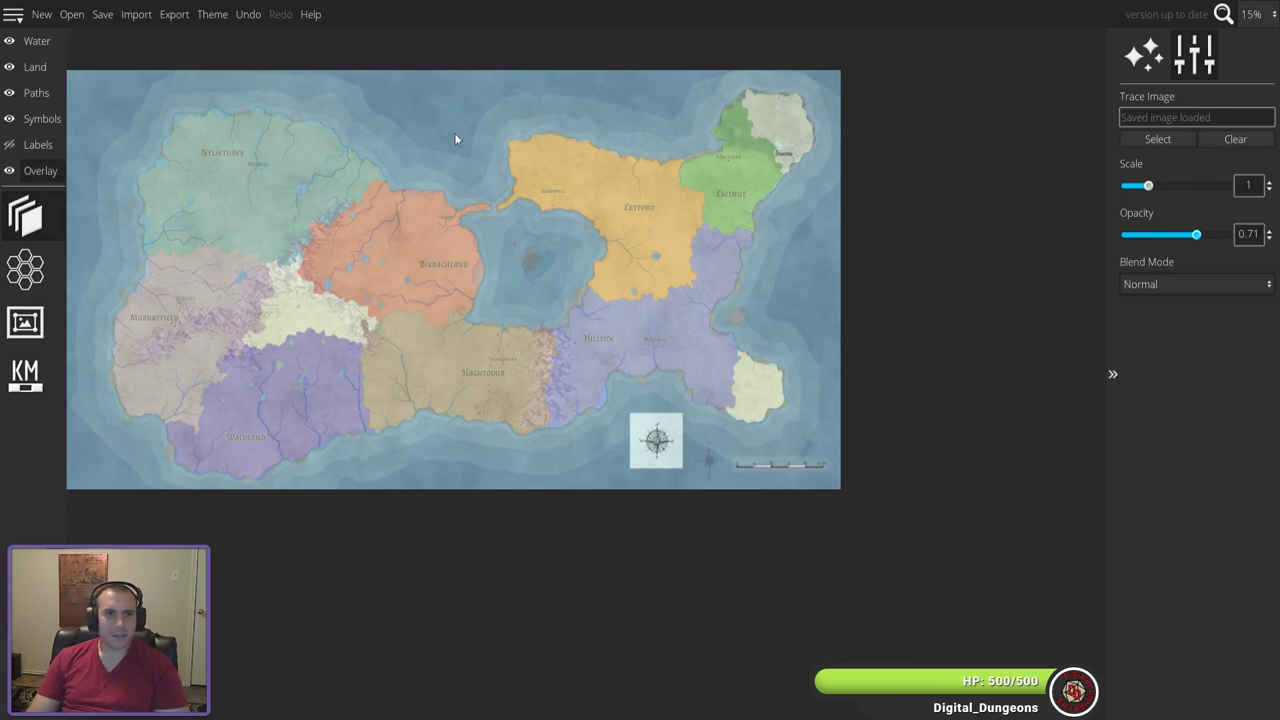
{"action": "left_click", "coordinate": [8, 171]}
{"action": "left_click", "coordinate": [8, 171]}
{"action": "left_click", "coordinate": [8, 171]}
{"action": "left_click", "coordinate": [8, 171]}
{"action": "left_click", "coordinate": [8, 171]}
{"action": "left_click", "coordinate": [8, 171]}
{"action": "left_click", "coordinate": [8, 171]}
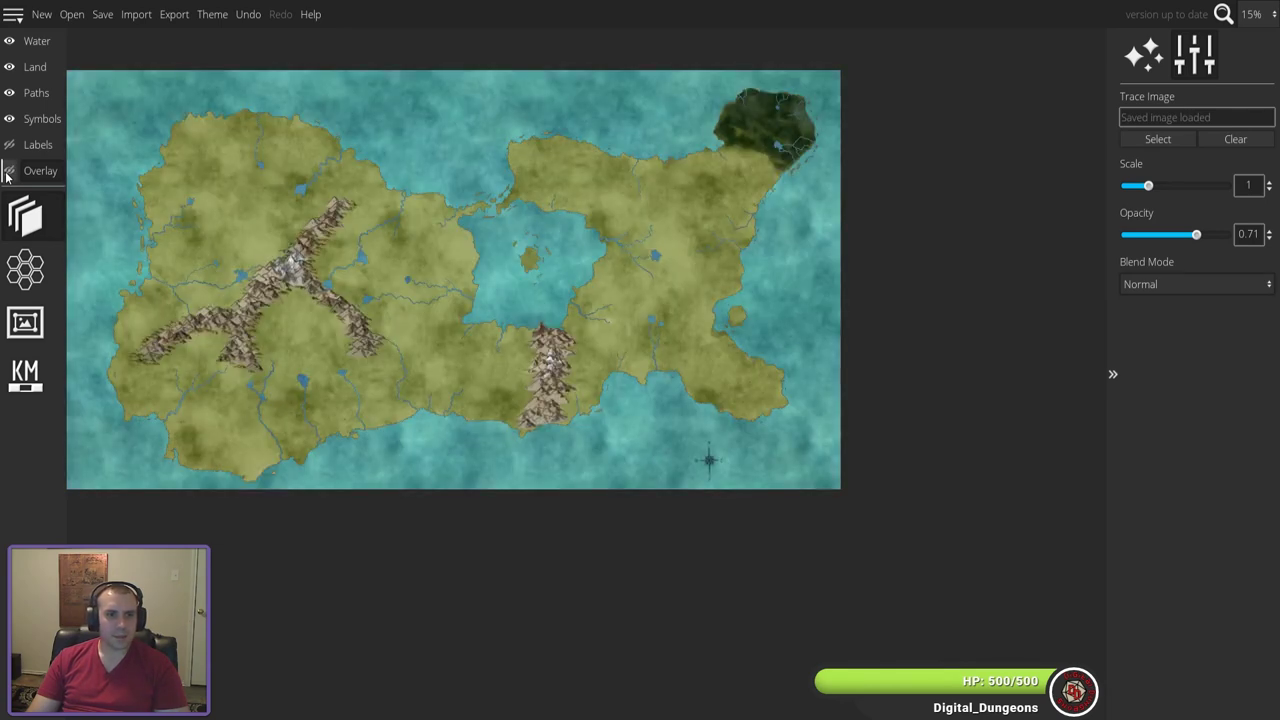
{"action": "left_click", "coordinate": [8, 171]}
{"action": "left_click", "coordinate": [8, 171]}
{"action": "left_click", "coordinate": [8, 171]}
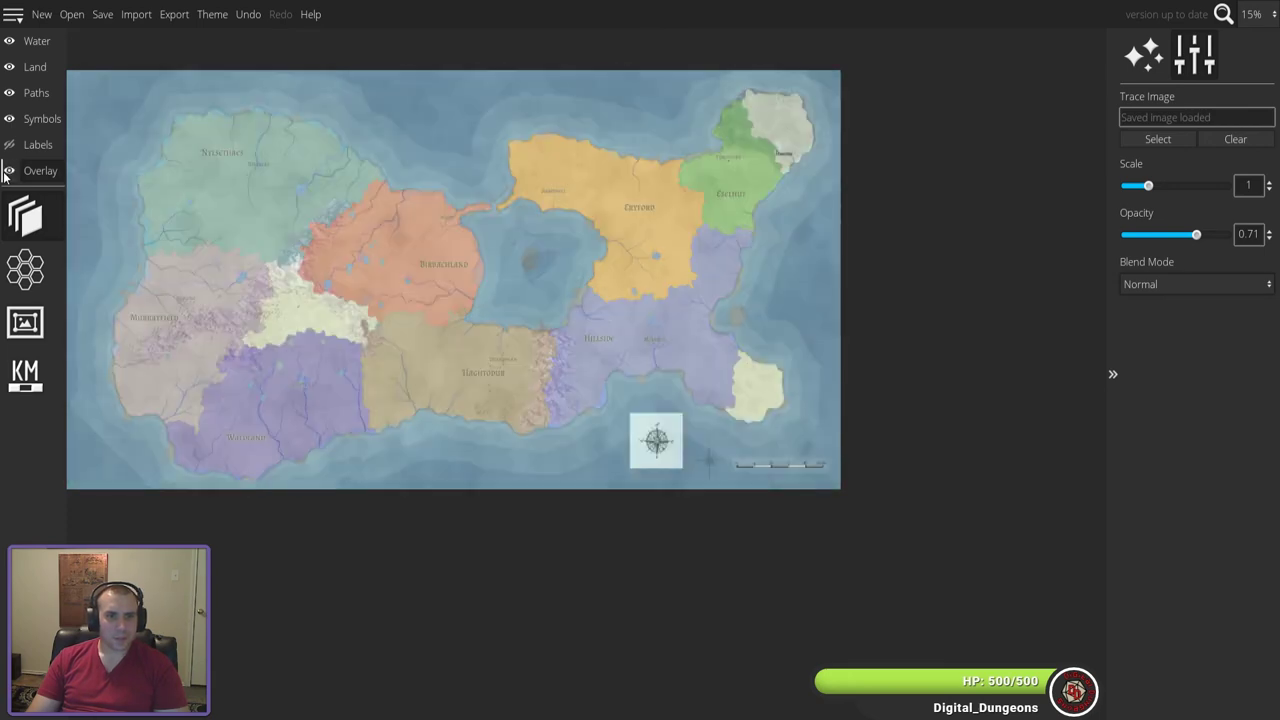
{"action": "left_click", "coordinate": [8, 171]}
{"action": "left_click", "coordinate": [8, 171]}
- Lower the trace image's opacity to 0.44 for the work around Waldland and Schopen
{"action": "left_click_drag", "start_coordinate": [1198, 235], "coordinate": [1169, 235]}
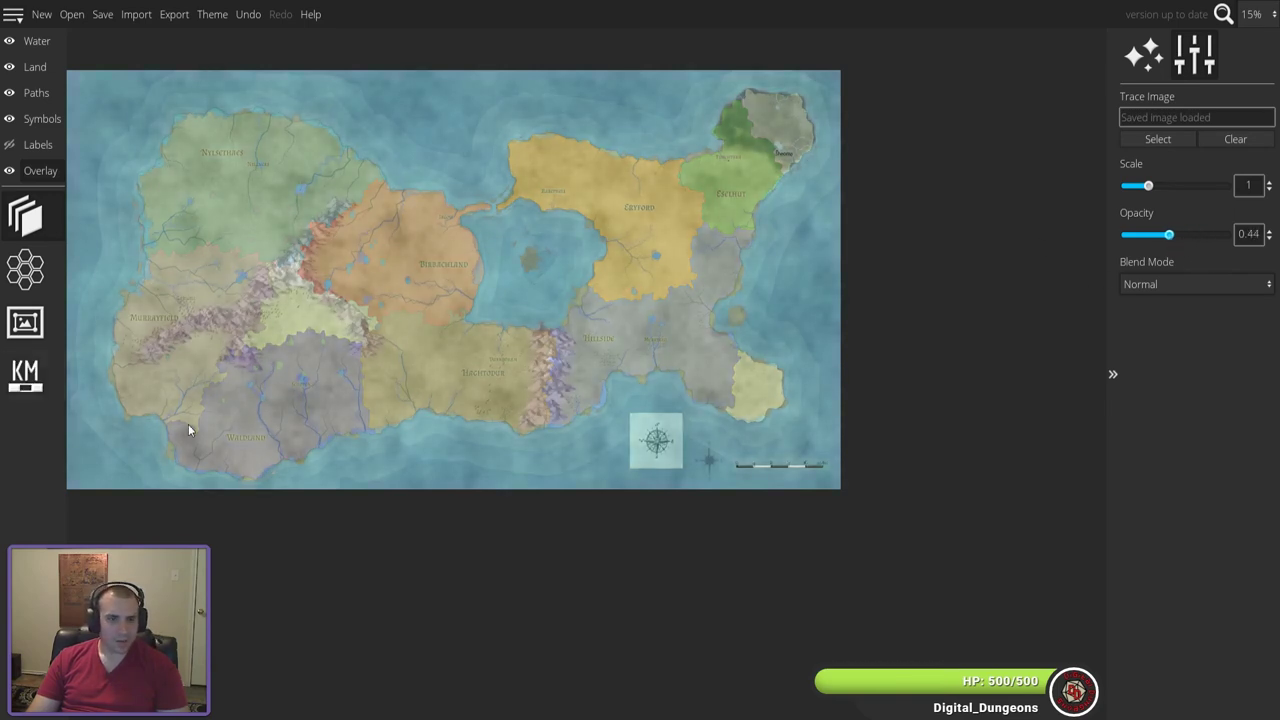
{"action": "scroll", "coordinate": [257, 435], "scroll_direction": "up", "scroll_amount": 1}
{"action": "scroll", "coordinate": [257, 435], "scroll_direction": "up", "scroll_amount": 5}
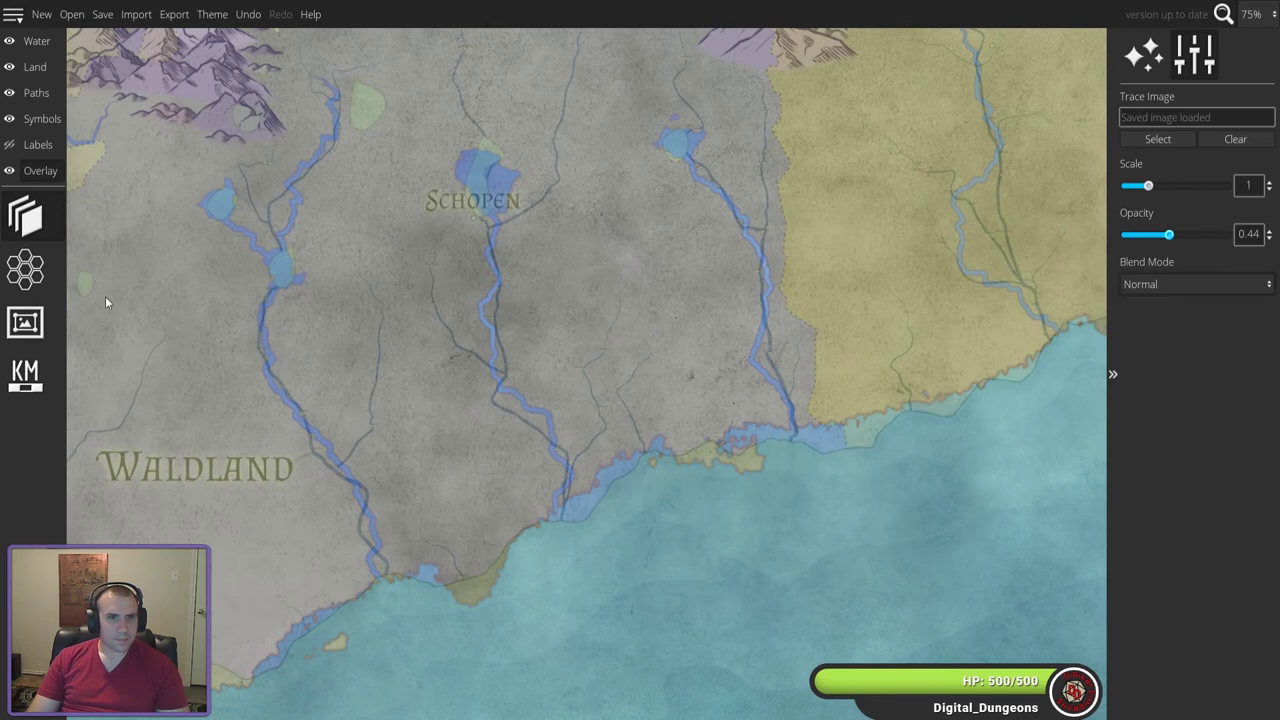
- Raise the river width to 6 and trace two tributaries, one joining Waldland's river from the east and one joining Schopen's from the west
{"action": "left_click", "coordinate": [36, 41]}
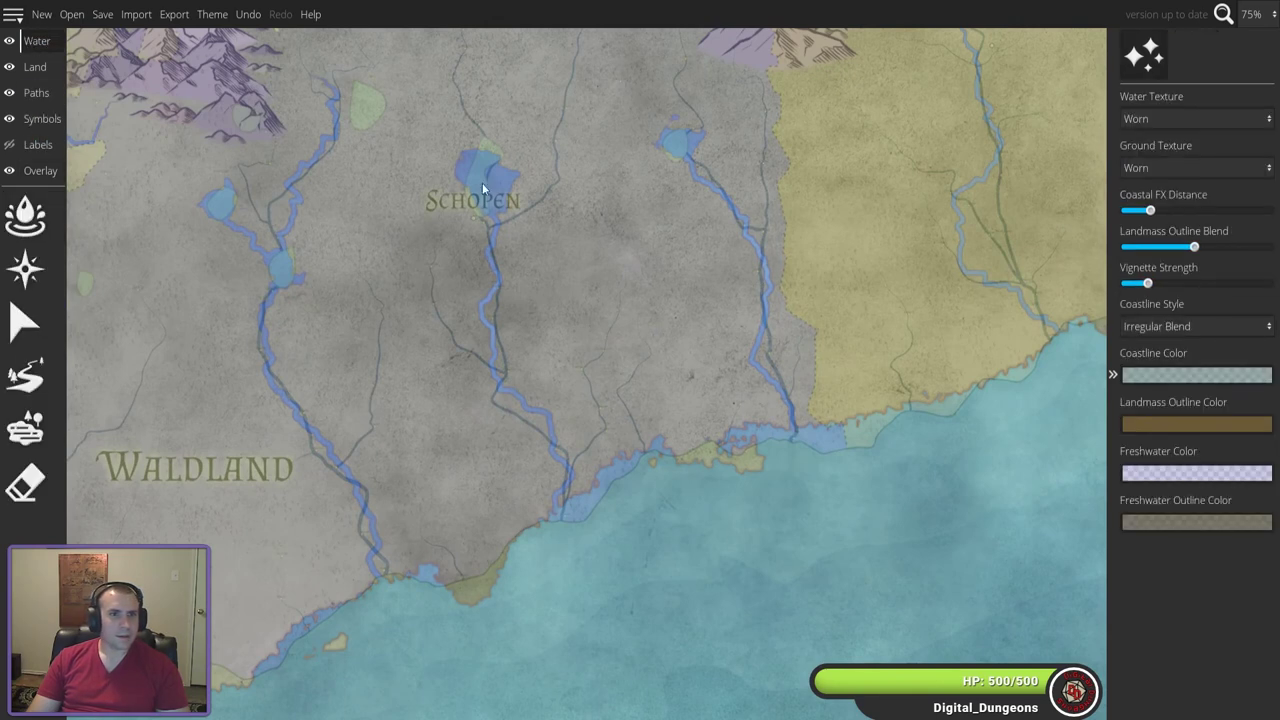
{"action": "left_click", "coordinate": [25, 375]}
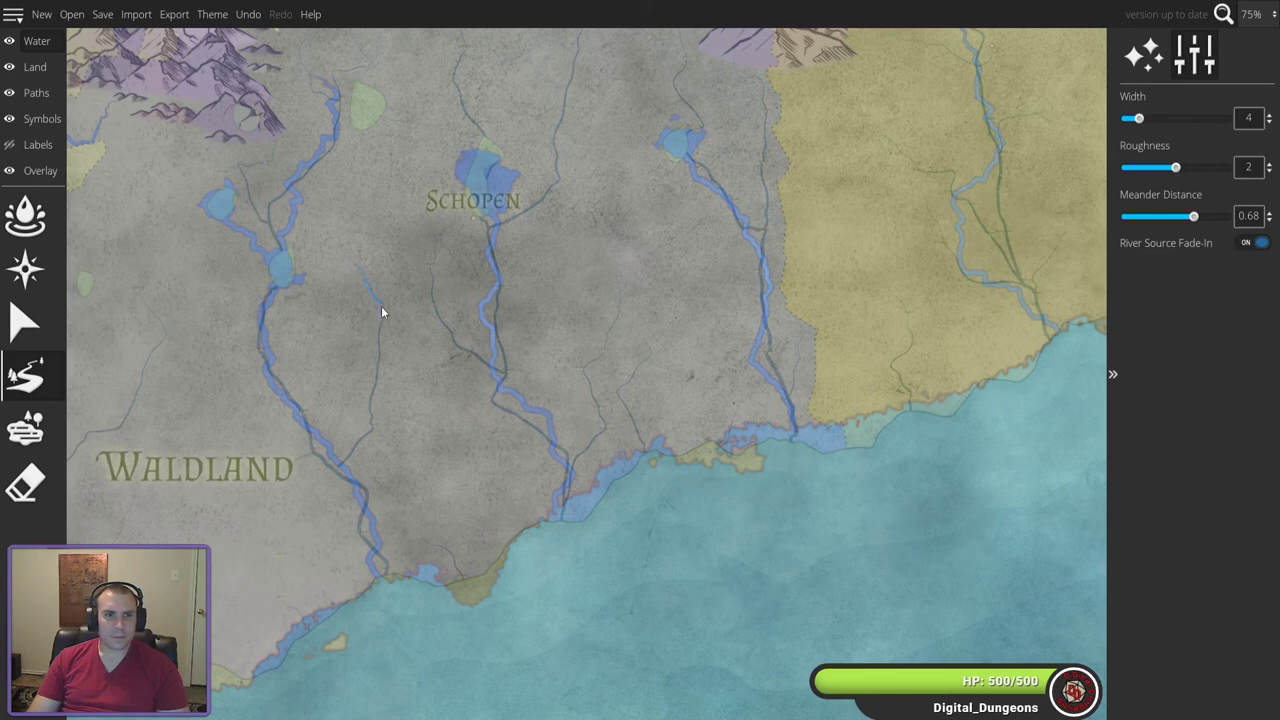
{"action": "scroll", "coordinate": [363, 417], "scroll_direction": "up", "scroll_amount": 2}
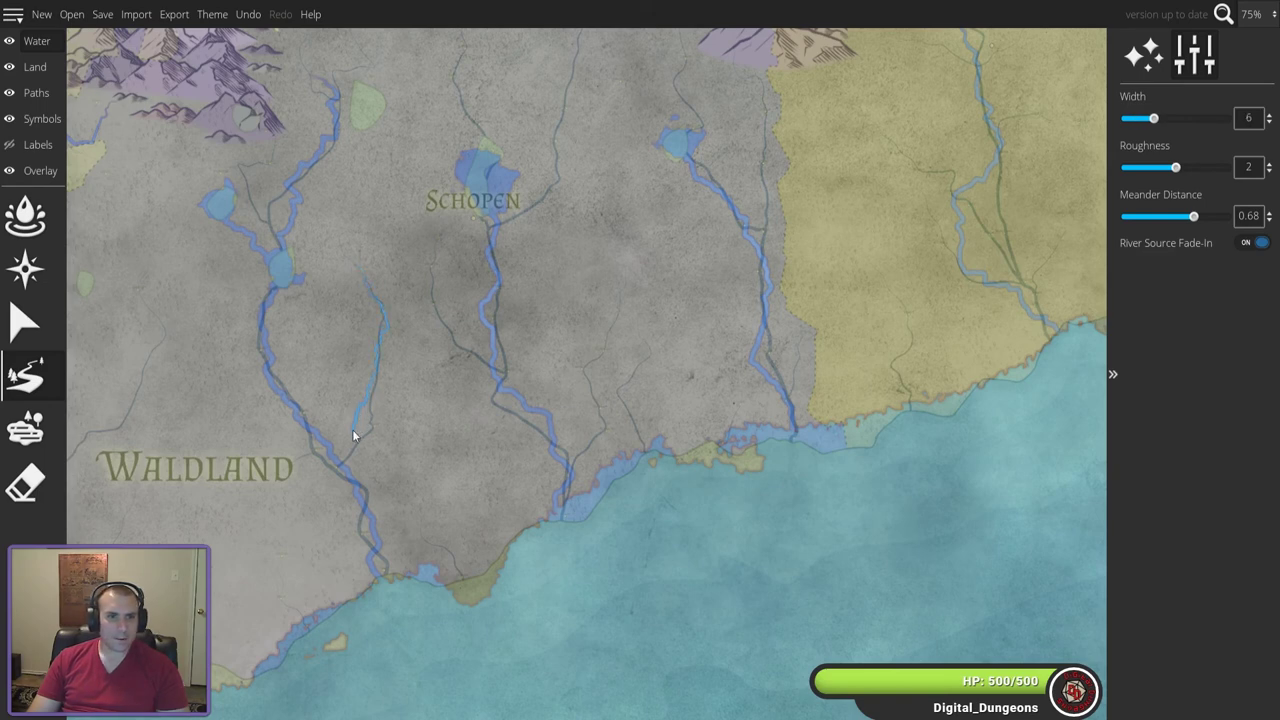
{"action": "left_click_drag", "start_coordinate": [345, 452], "coordinate": [342, 459]}
{"action": "left_click_drag", "start_coordinate": [437, 262], "coordinate": [450, 328]}
- Hide the overlay and examine the rivers and lakes across the western mountains, the inland sea, the eastern lands and the northern coast
{"action": "left_click", "coordinate": [25, 215]}
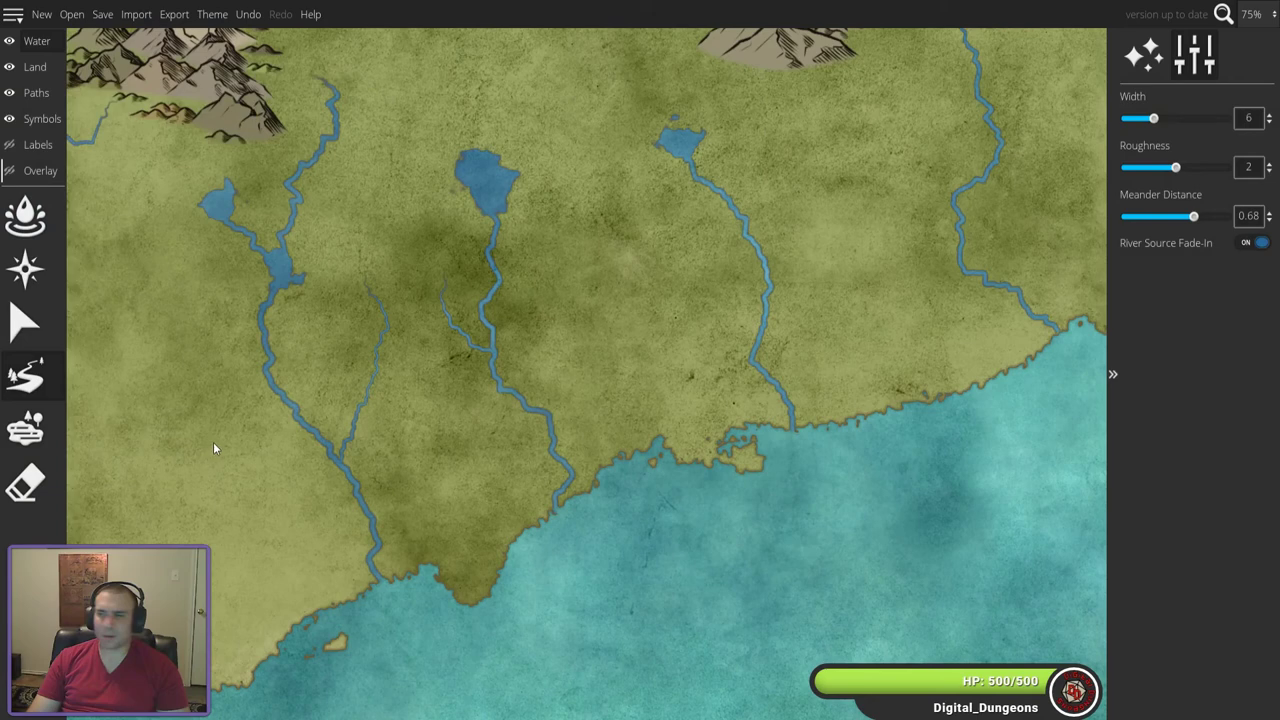
{"action": "scroll", "coordinate": [230, 440], "scroll_direction": "down", "scroll_amount": 5}
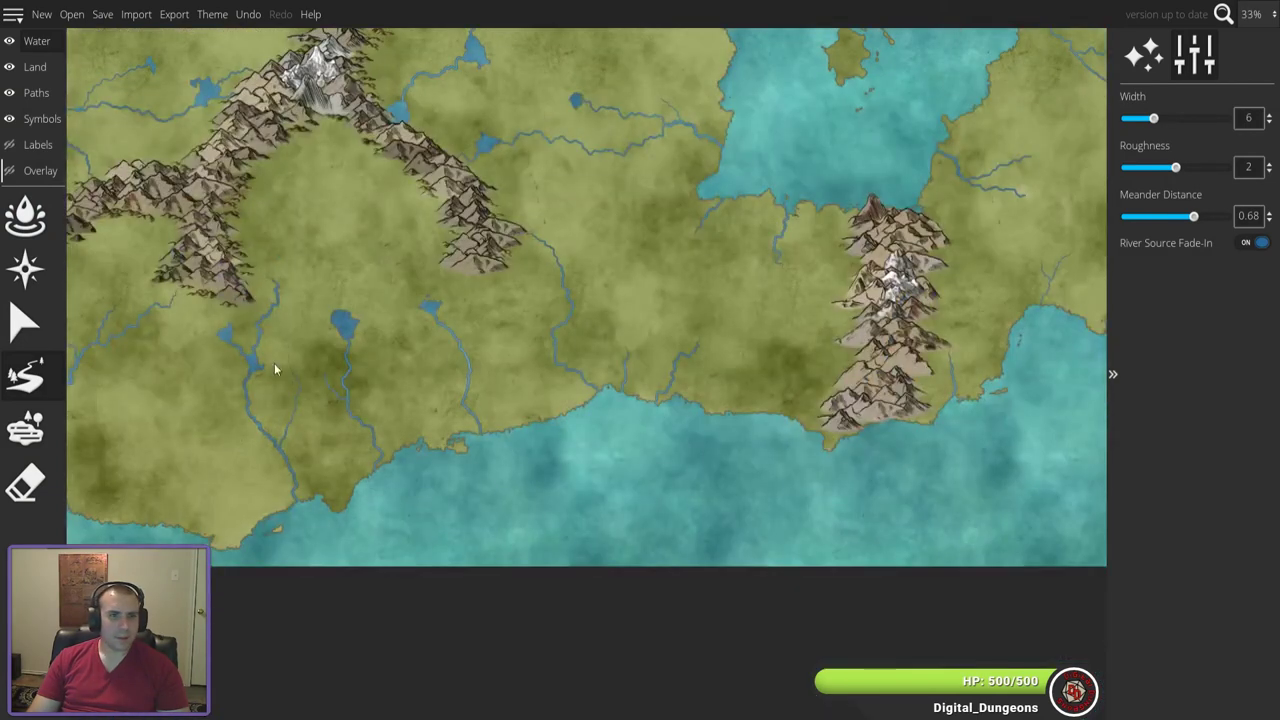
{"action": "left_click_drag", "start_coordinate": [297, 249], "coordinate": [583, 383]}
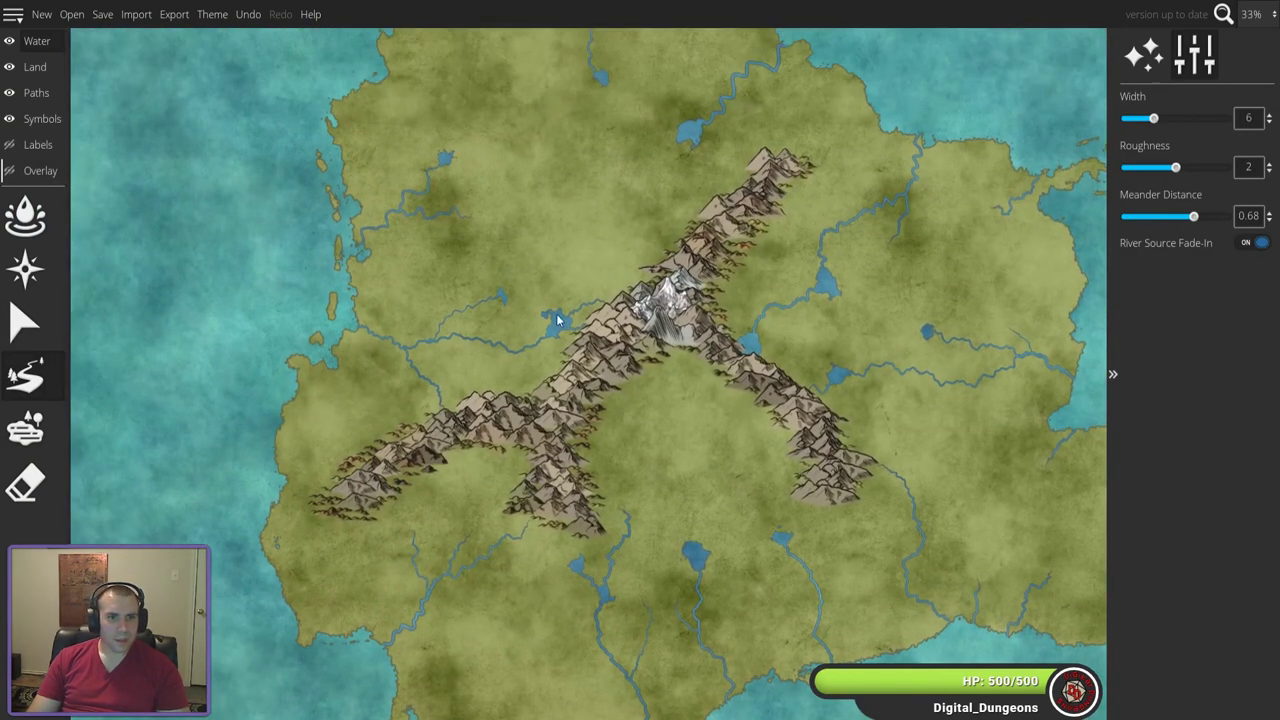
{"action": "left_click_drag", "start_coordinate": [557, 322], "coordinate": [538, 372]}
{"action": "left_click_drag", "start_coordinate": [592, 267], "coordinate": [500, 310]}
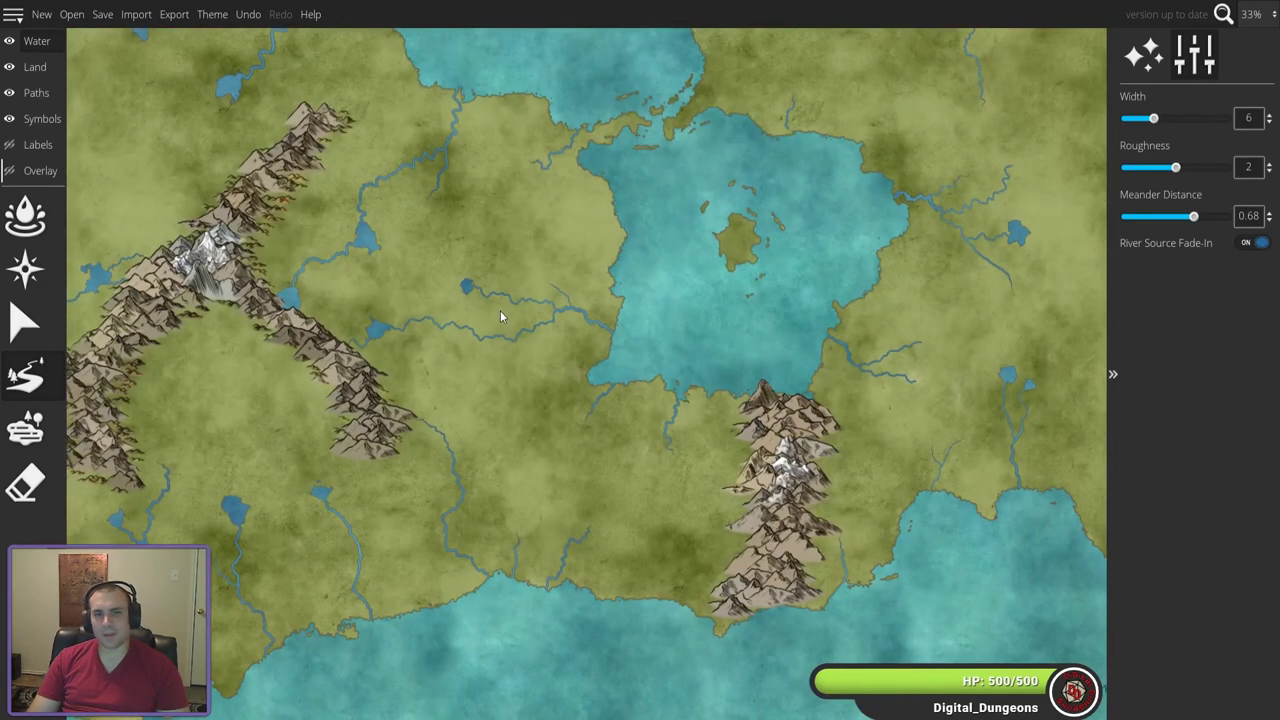
{"action": "left_click_drag", "start_coordinate": [800, 400], "coordinate": [700, 457]}
{"action": "left_click_drag", "start_coordinate": [900, 380], "coordinate": [719, 311]}
{"action": "left_click_drag", "start_coordinate": [689, 208], "coordinate": [693, 343]}
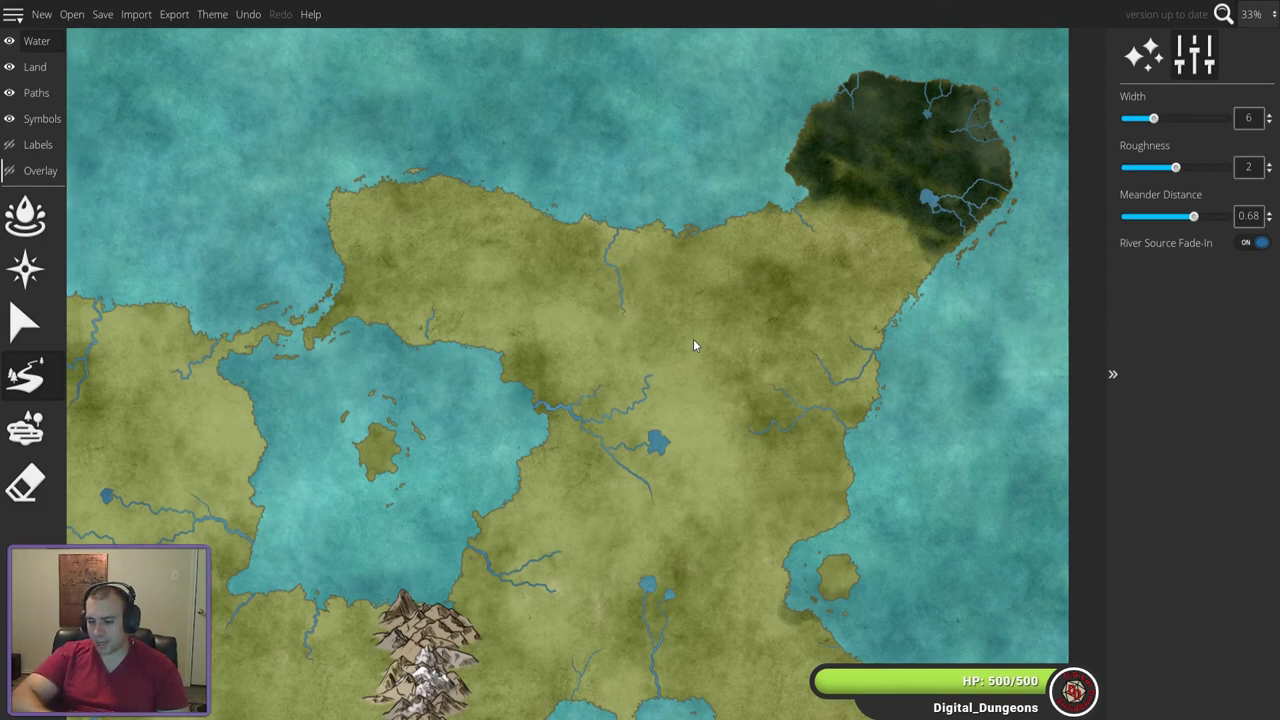
{"action": "left_click_drag", "start_coordinate": [631, 529], "coordinate": [757, 453]}
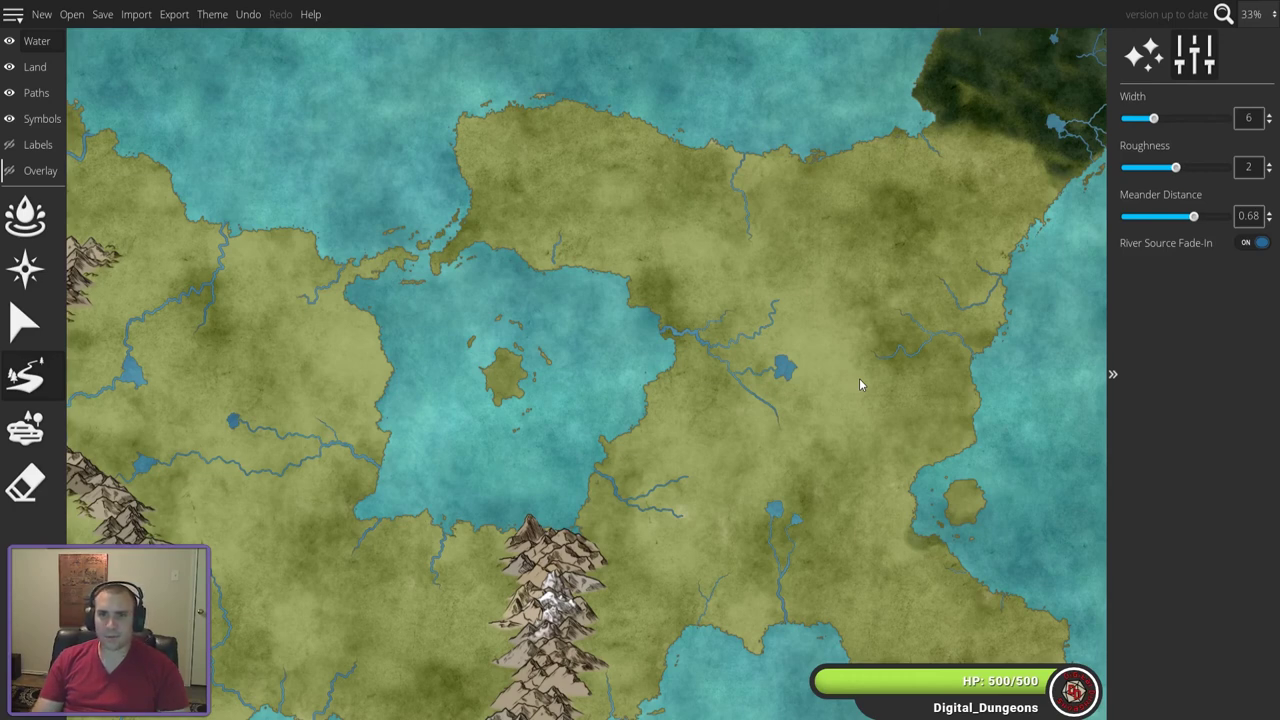
{"action": "left_click_drag", "start_coordinate": [731, 449], "coordinate": [972, 340]}
{"action": "left_click_drag", "start_coordinate": [665, 420], "coordinate": [838, 412]}
{"action": "left_click_drag", "start_coordinate": [560, 436], "coordinate": [758, 474]}
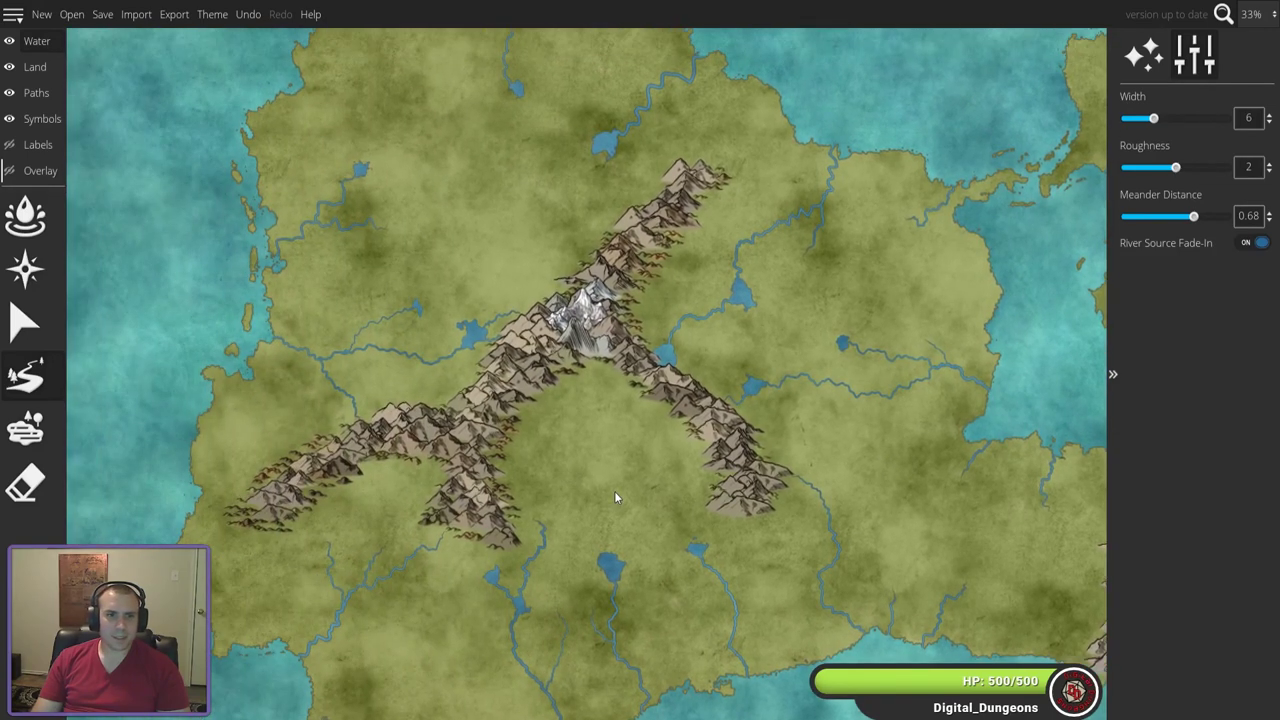
{"action": "left_click_drag", "start_coordinate": [623, 466], "coordinate": [586, 560]}
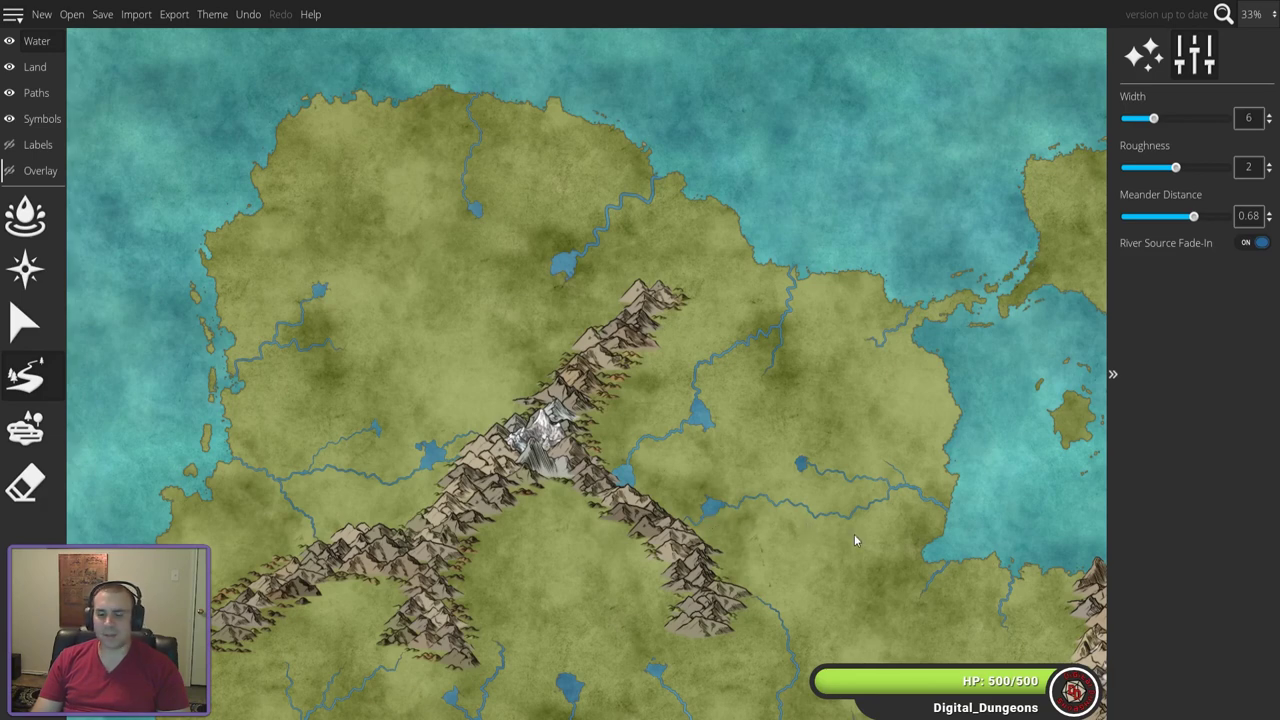
{"action": "left_click_drag", "start_coordinate": [838, 548], "coordinate": [578, 478]}
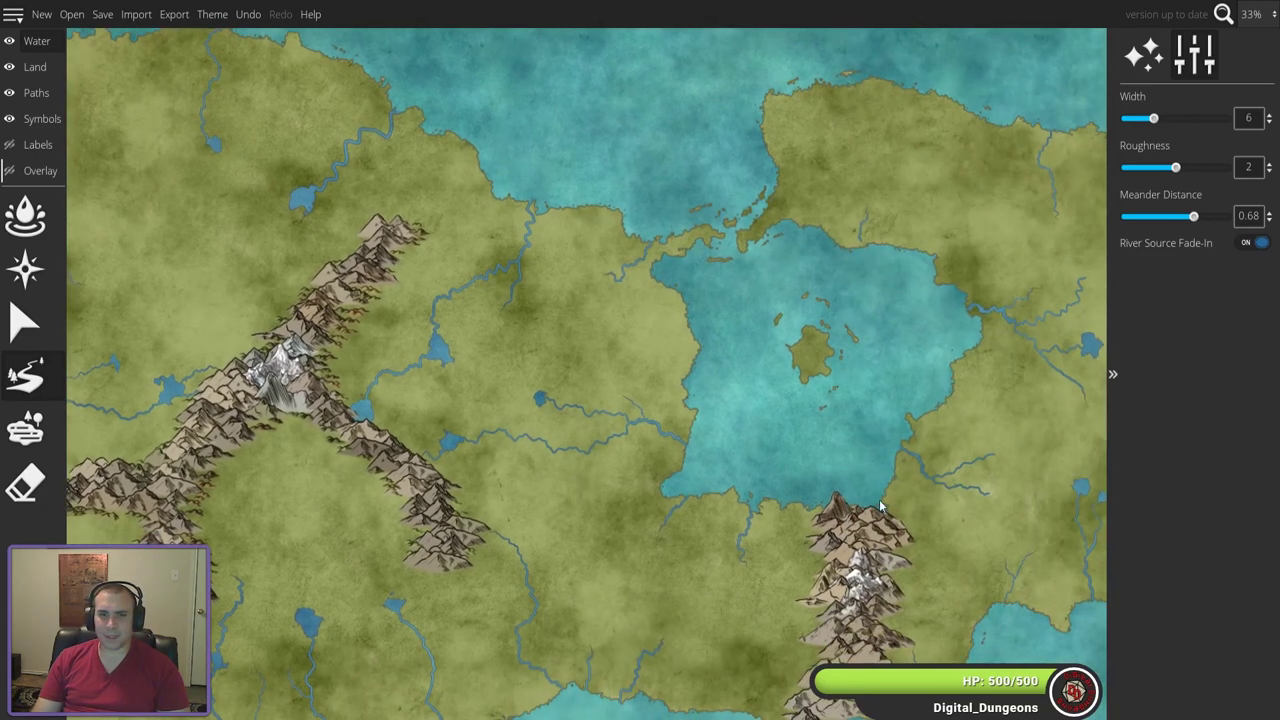
{"action": "left_click_drag", "start_coordinate": [990, 515], "coordinate": [761, 512]}
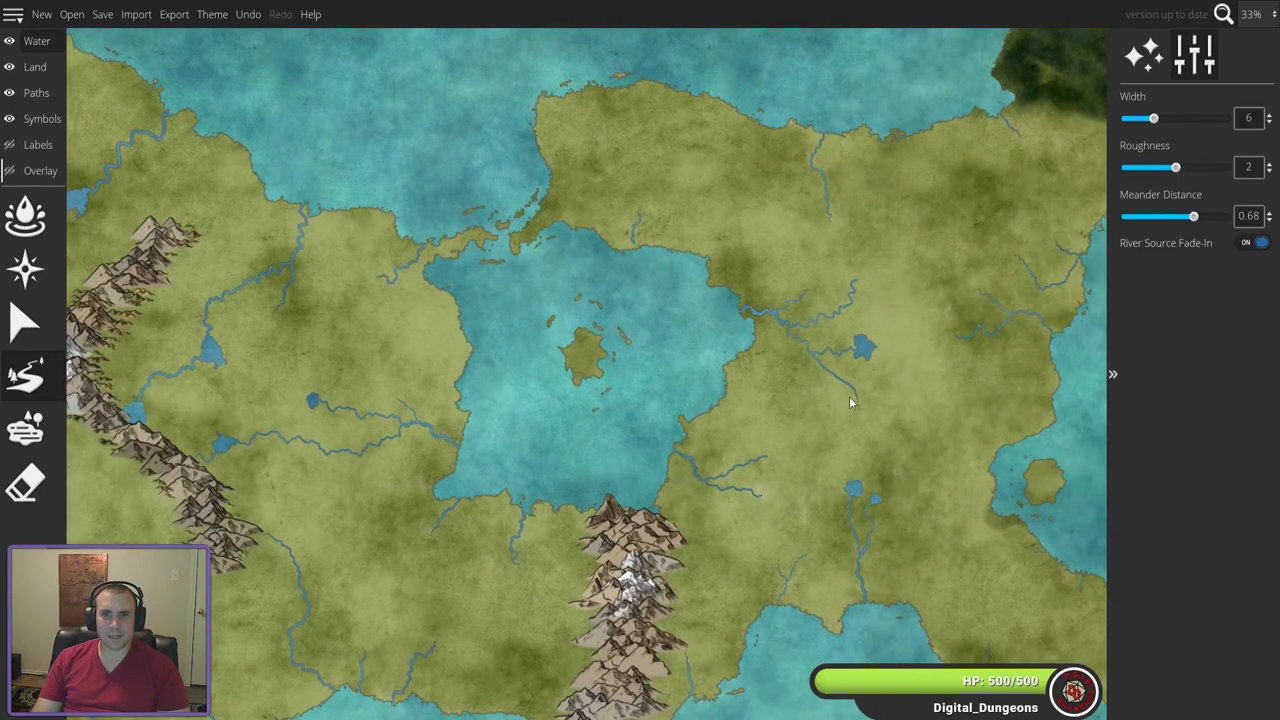